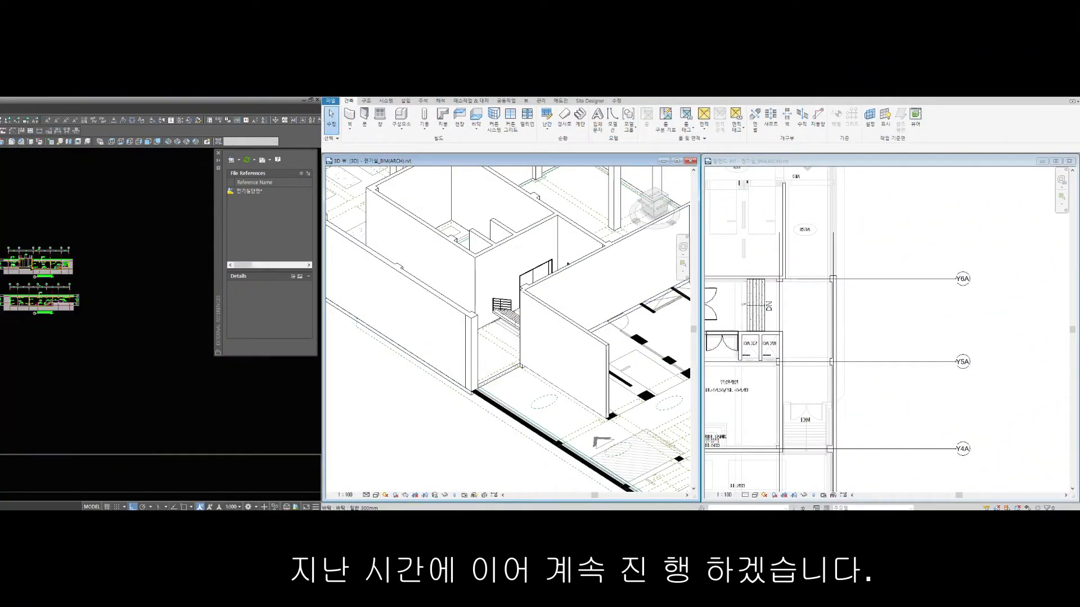
- Add a vertical dimension beside the stair landing in section 저수조 단면도-1, from the lower floor perpendicular to the landing level
scroll(100, 311, "up", 10)
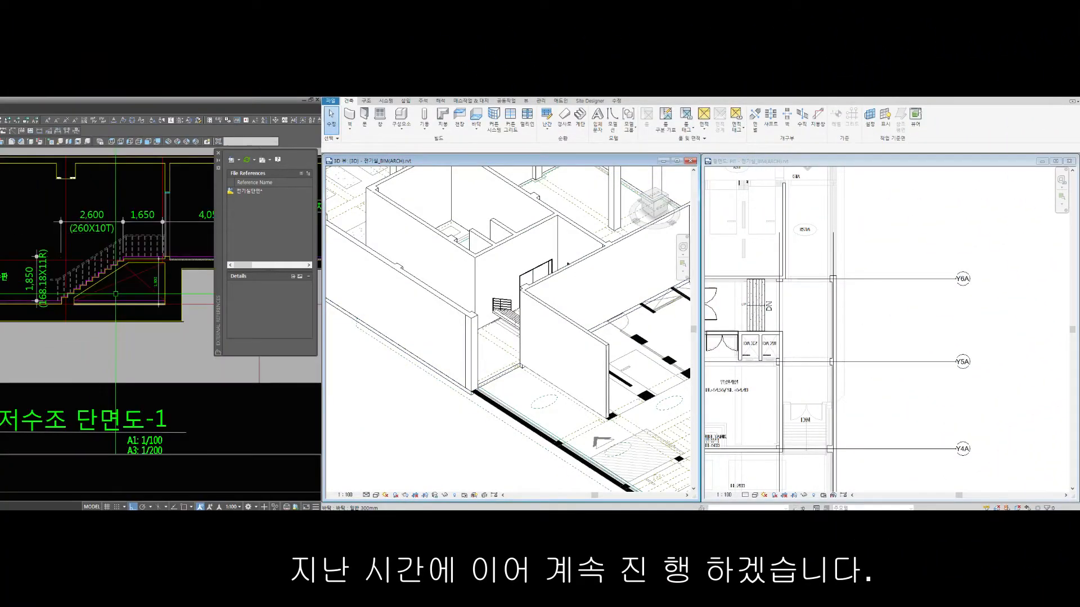
middle_click_drag(123, 271, 122, 290)
scroll(122, 289, "up", 2)
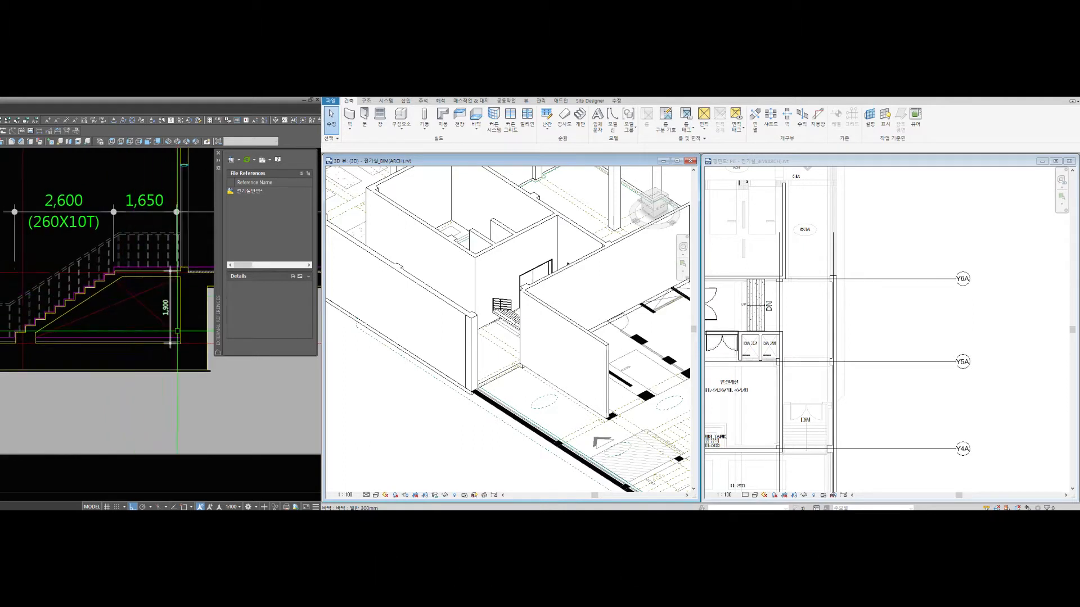
scroll(135, 291, "up", 3)
scroll(158, 289, "down", 3)
mouse_move(169, 270)
middle_mouse_down()
mouse_move(110, 246)
mouse_move(53, 273)
middle_mouse_up()
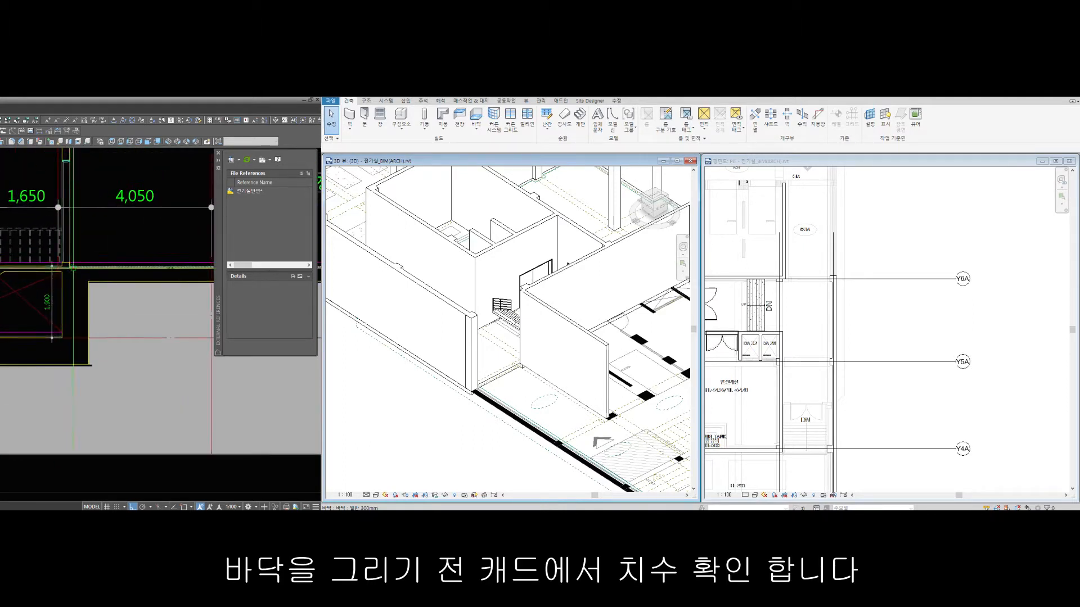
scroll(71, 266, "up", 2)
key("space")
type("di")
key("space")
left_click(58, 380)
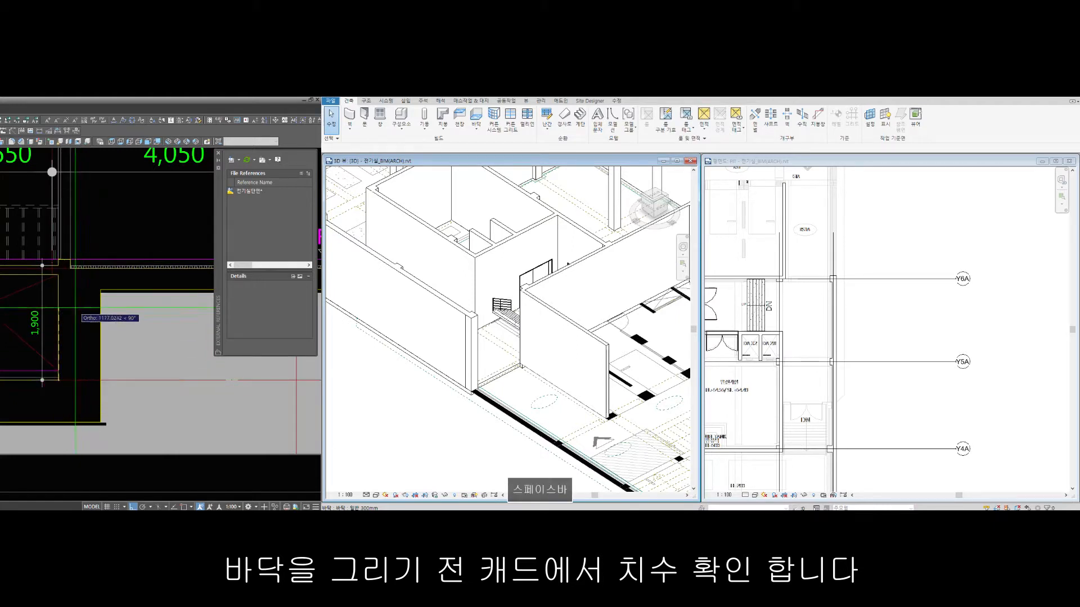
type("per")
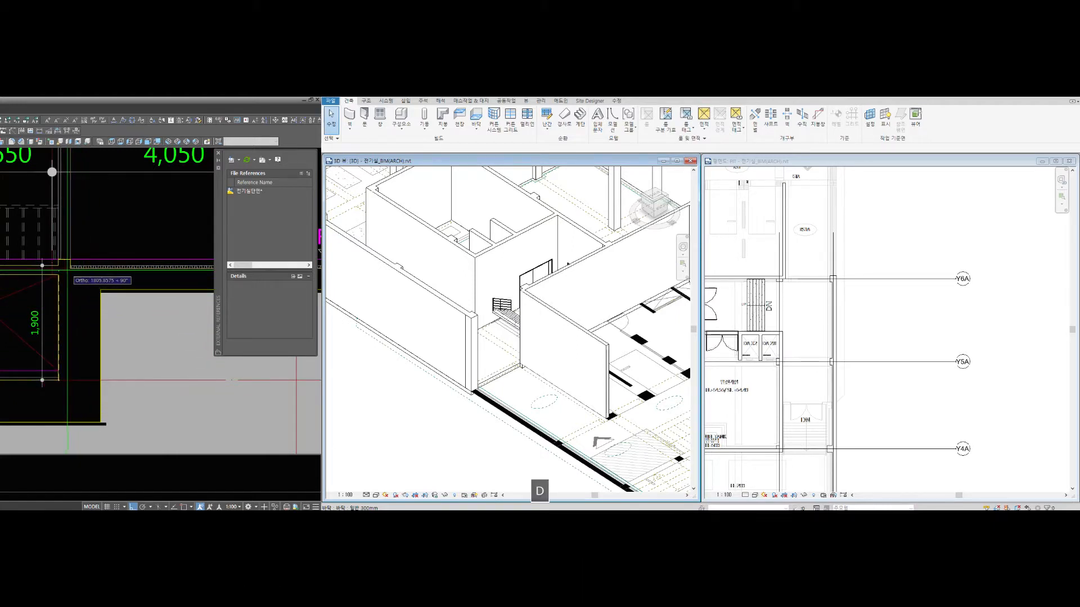
key("space")
left_click(59, 265)
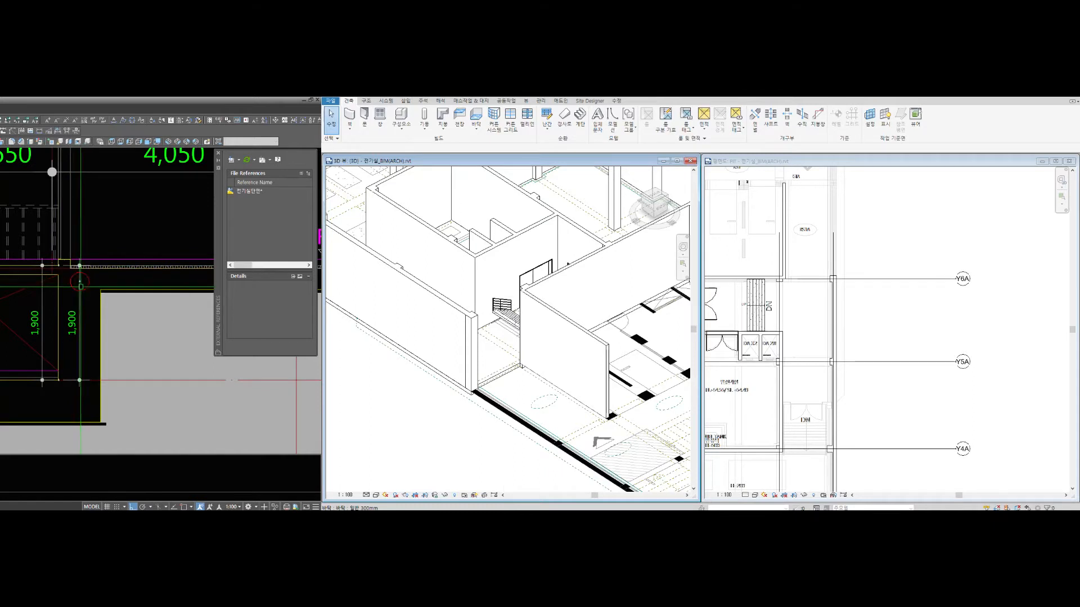
left_click(79, 282)
key("Escape")
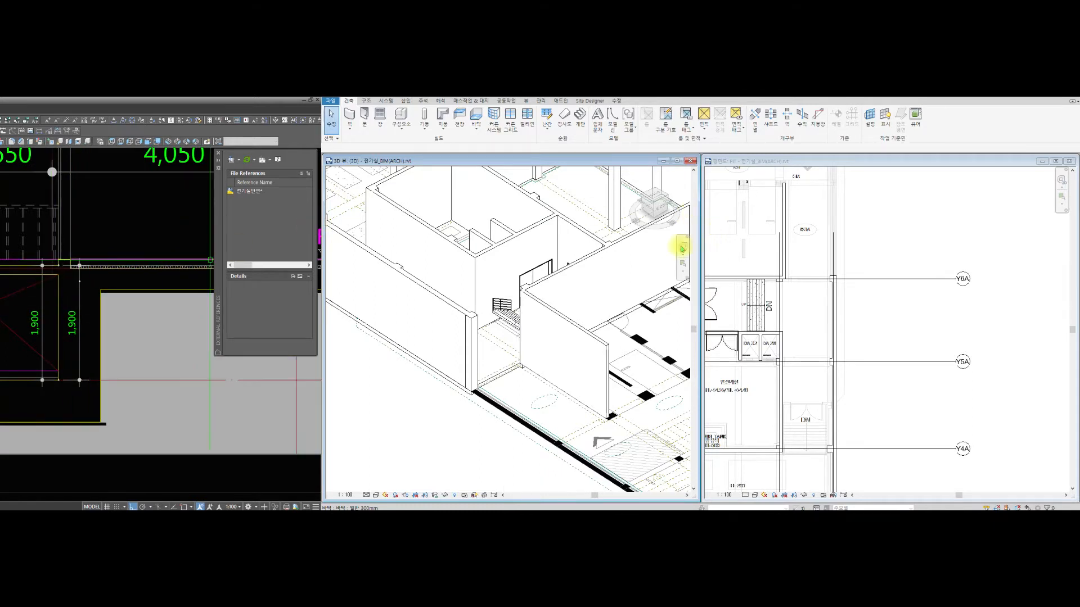
- Switch to Revit, activate the PIT floor plan and tile it beside the 3D view
left_click(797, 247)
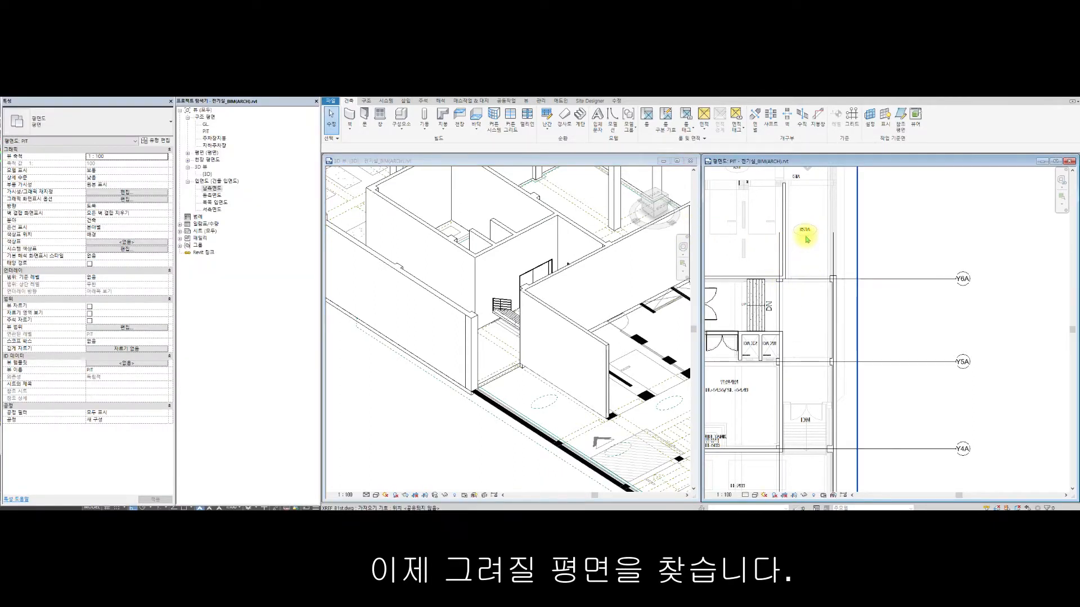
middle_click_drag(807, 241, 806, 239)
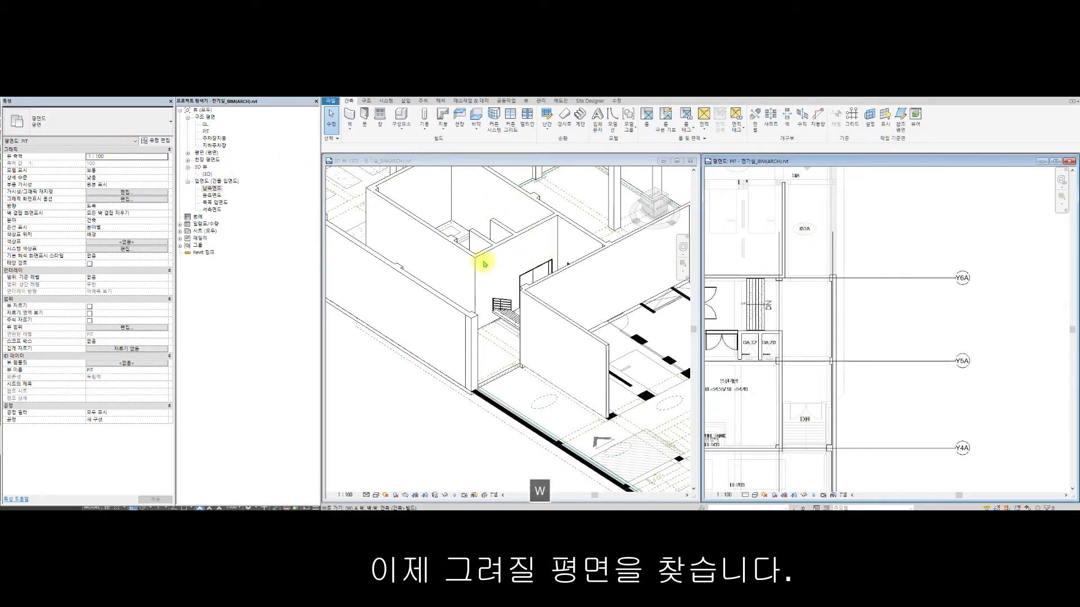
key("t")
scroll(595, 295, "down", 5)
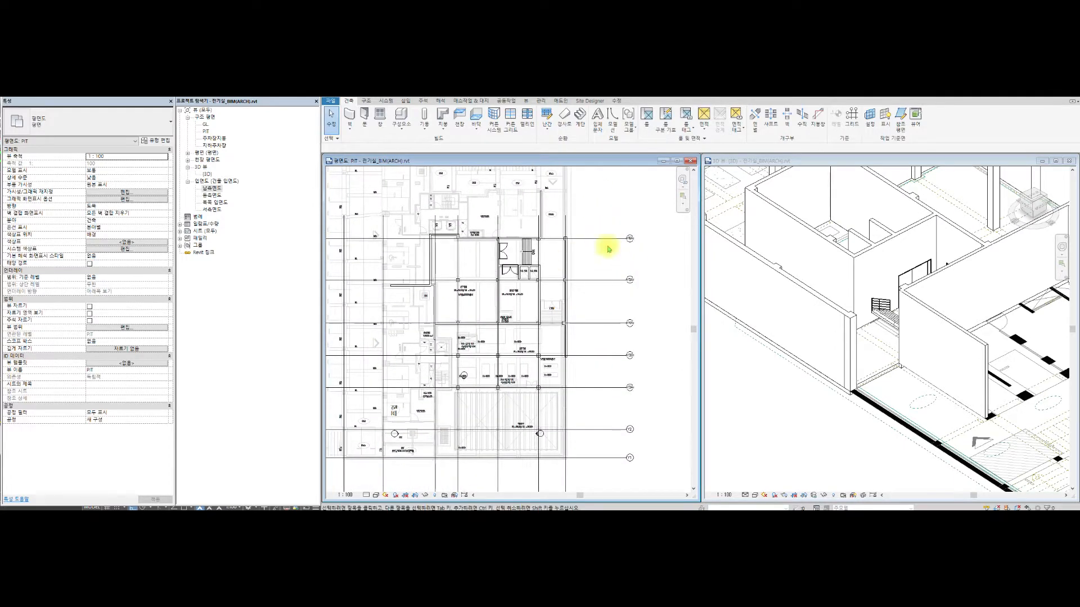
- Open the south elevation view 남측면도
left_click(853, 246)
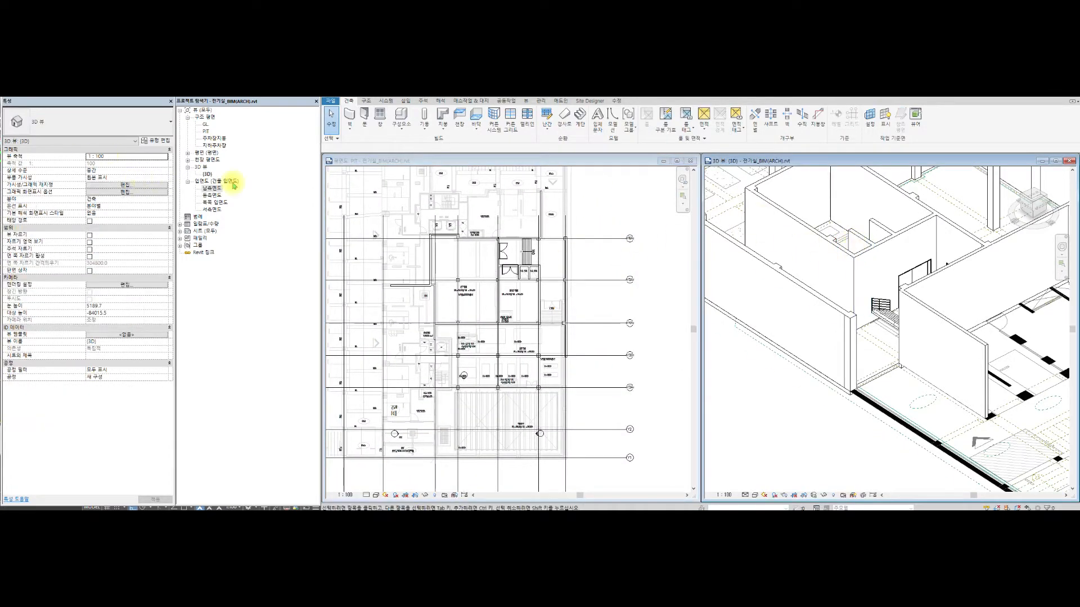
left_click(231, 187)
left_click(216, 146)
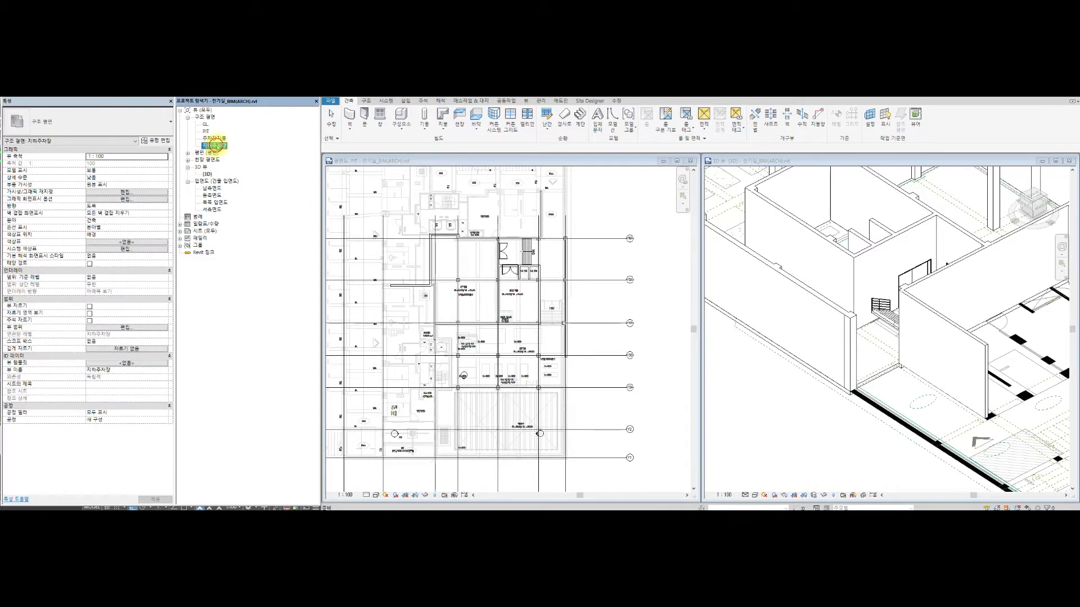
left_click(212, 188)
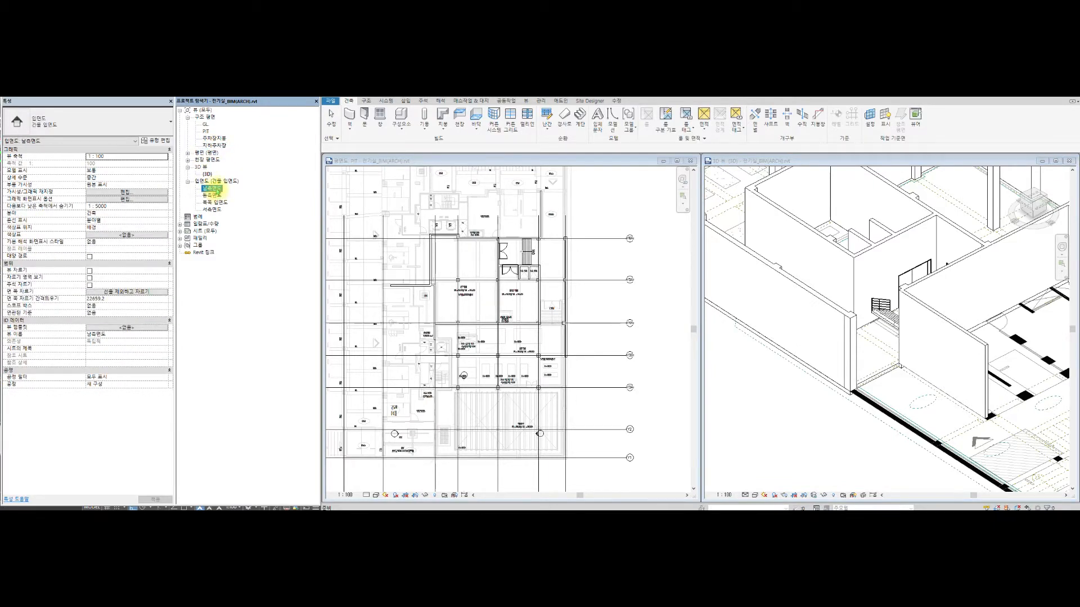
double_click(216, 189)
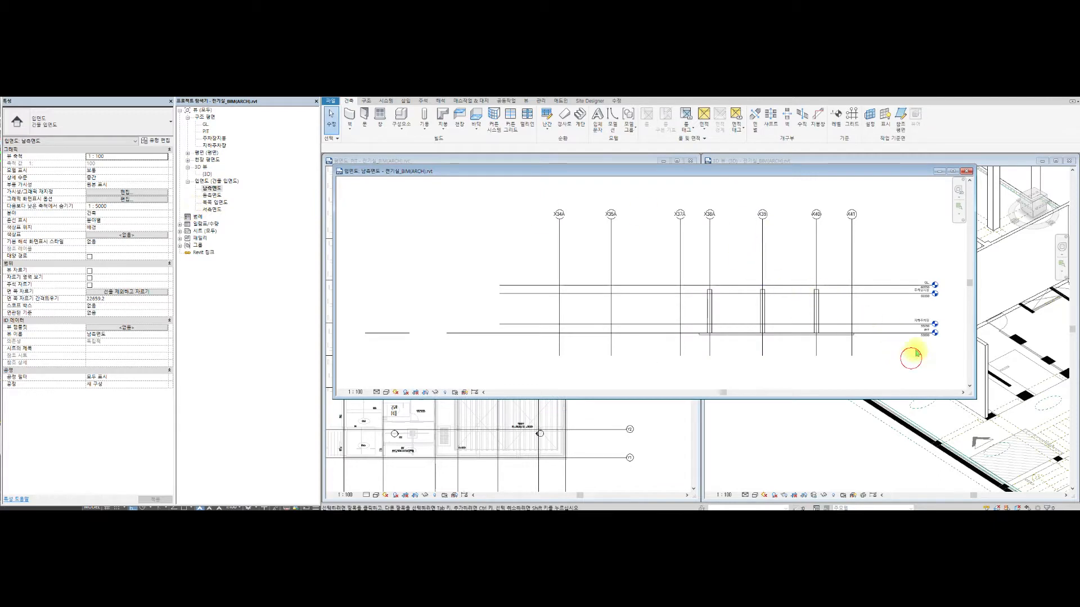
- Open the floor plan belonging to the 지하주차장 level line in the south elevation
scroll(893, 322, "up", 5)
left_click(894, 323)
right_click(895, 324)
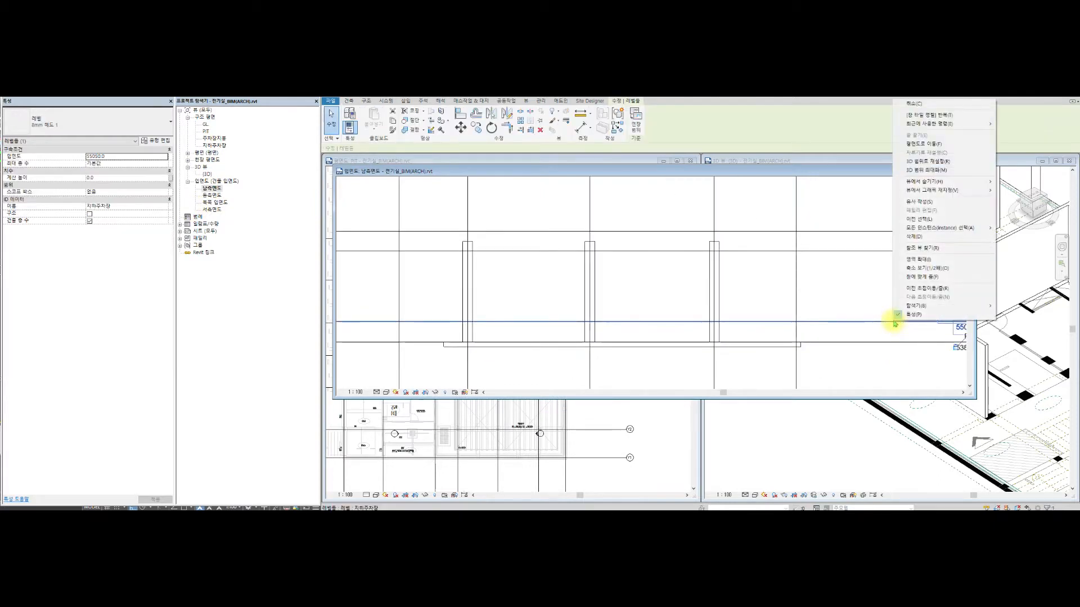
left_click(934, 144)
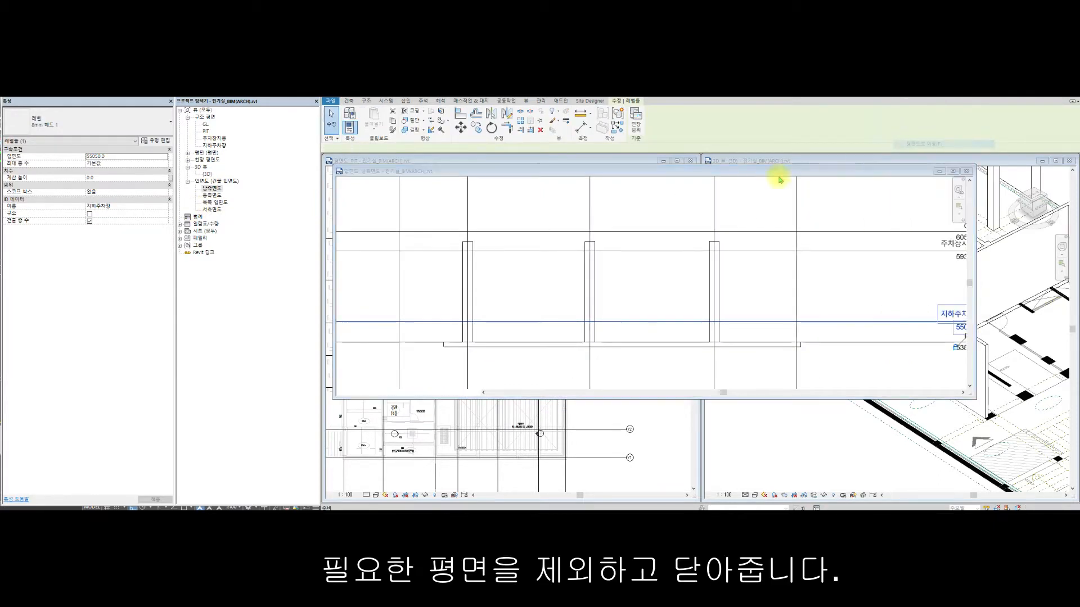
- Close the south elevation and PIT plan views, and tile the 지하주차장 plan beside the 3D view
scroll(634, 283, "down", 3)
middle_click_drag(659, 276, 765, 246)
left_click(966, 171)
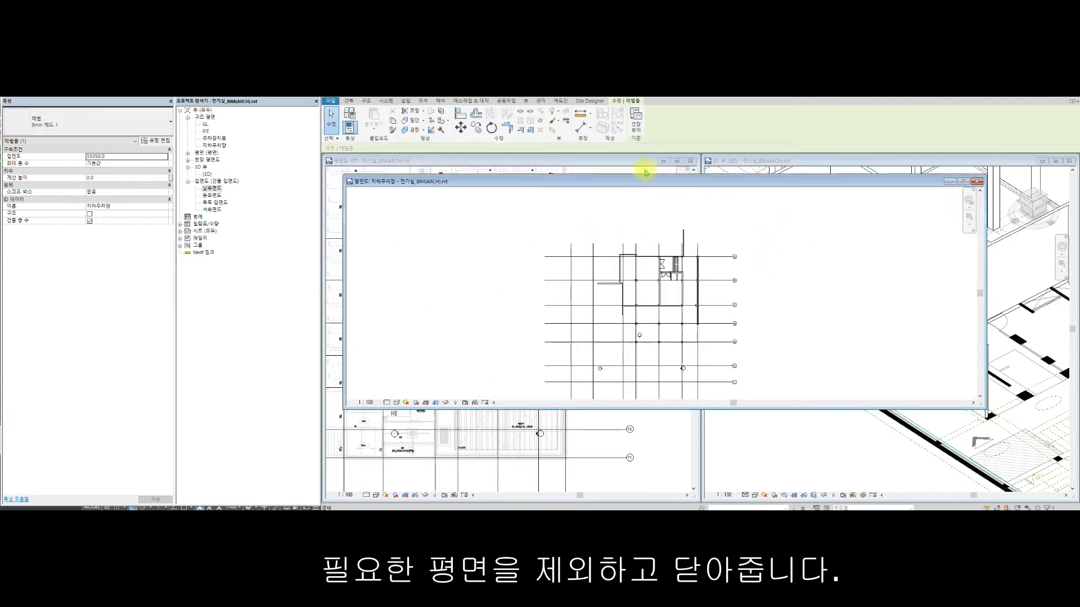
left_click(690, 161)
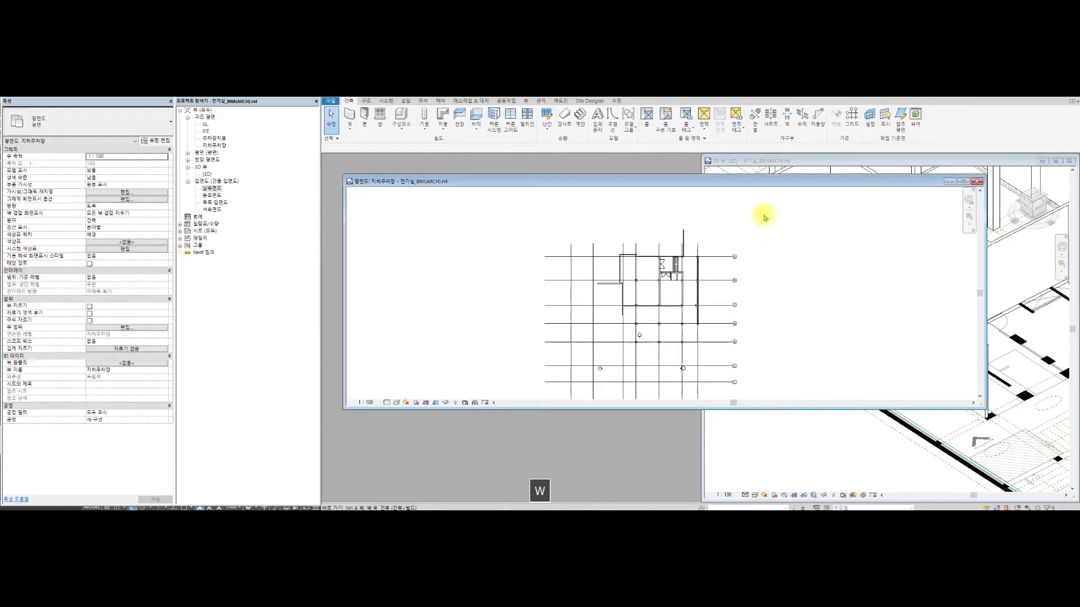
key("t")
scroll(644, 210, "up", 5)
mouse_move(591, 256)
middle_mouse_down()
mouse_move(583, 304)
mouse_move(565, 325)
middle_mouse_up()
middle_click_drag(557, 220, 557, 296)
scroll(546, 265, "up", 2)
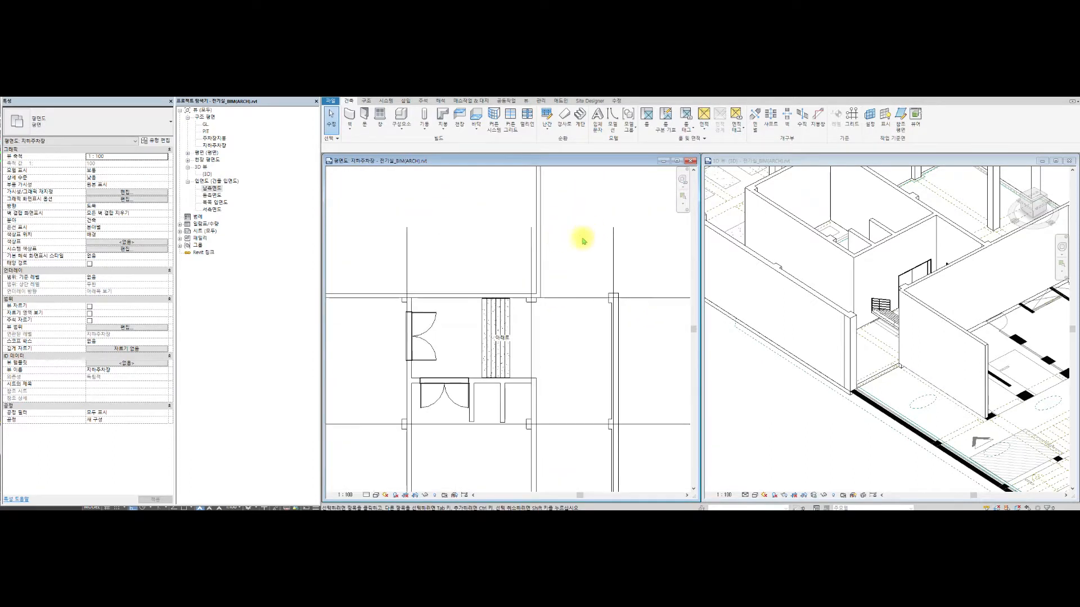
- Start a structural floor on level 지하주차장 and draw its upper boundary edge across the corridor to the exterior wall's outer face
left_click(476, 129)
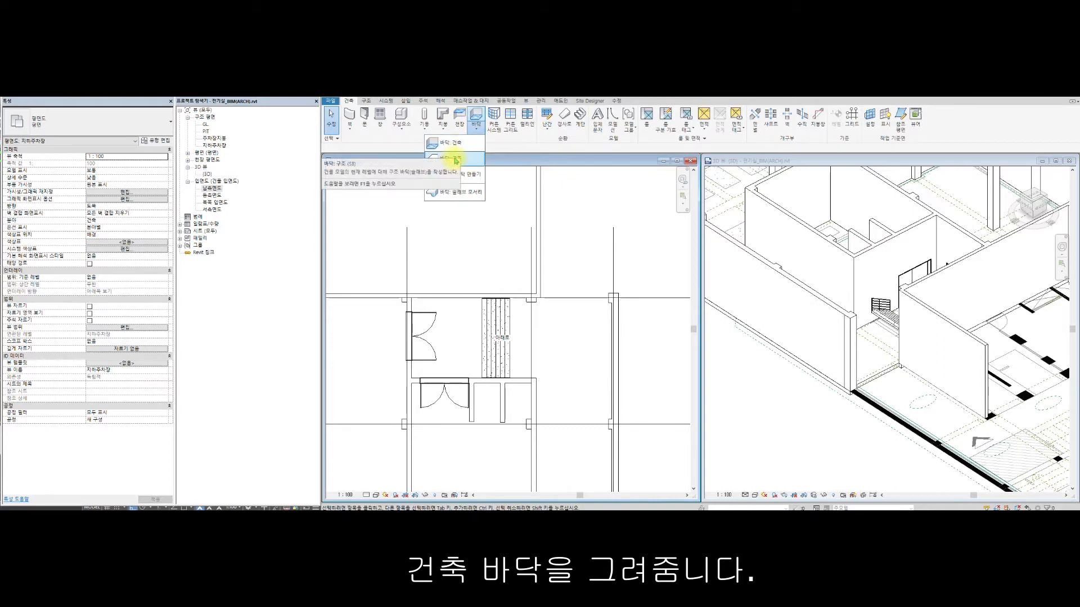
left_click(456, 160)
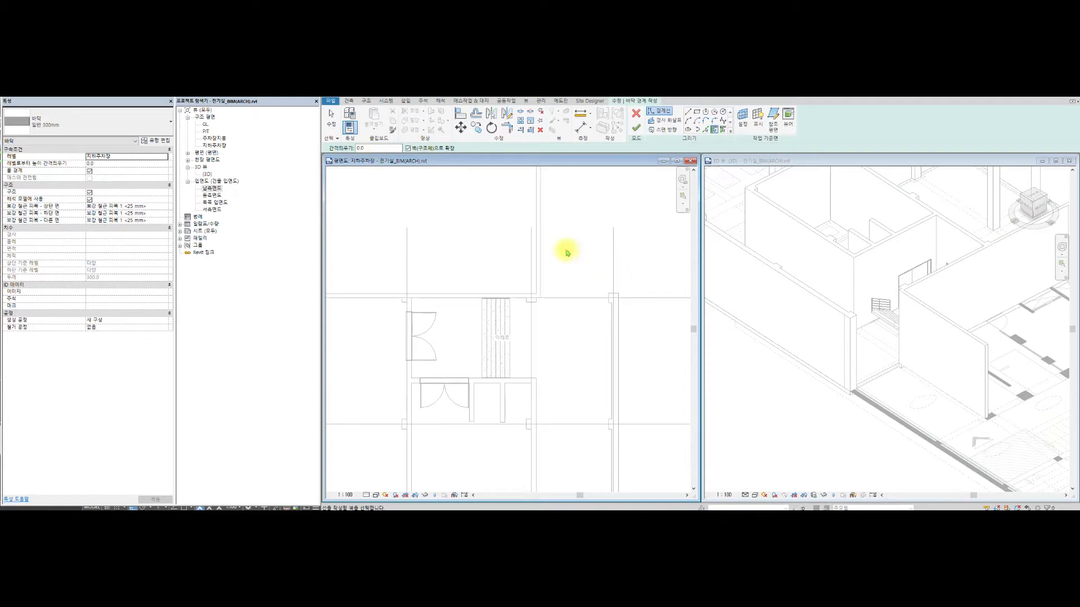
scroll(544, 211, "up", 2)
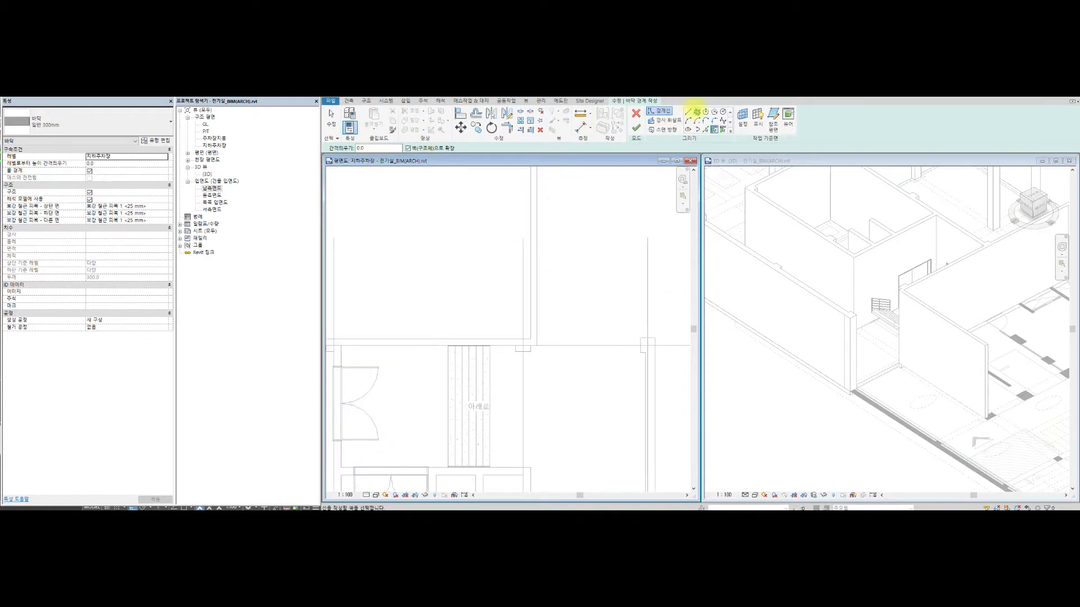
left_click(536, 234)
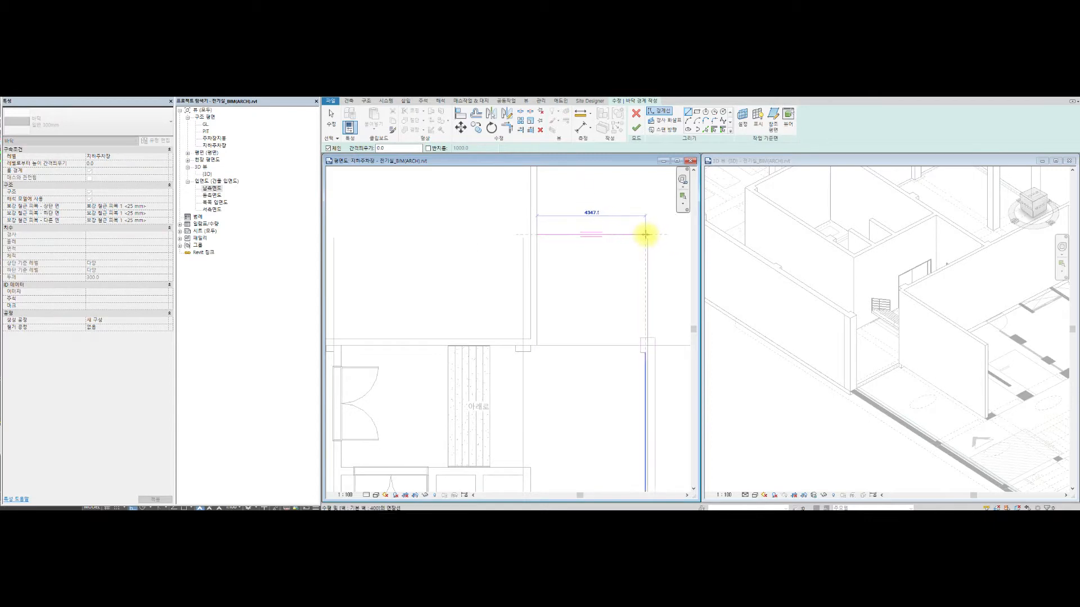
left_click(647, 234)
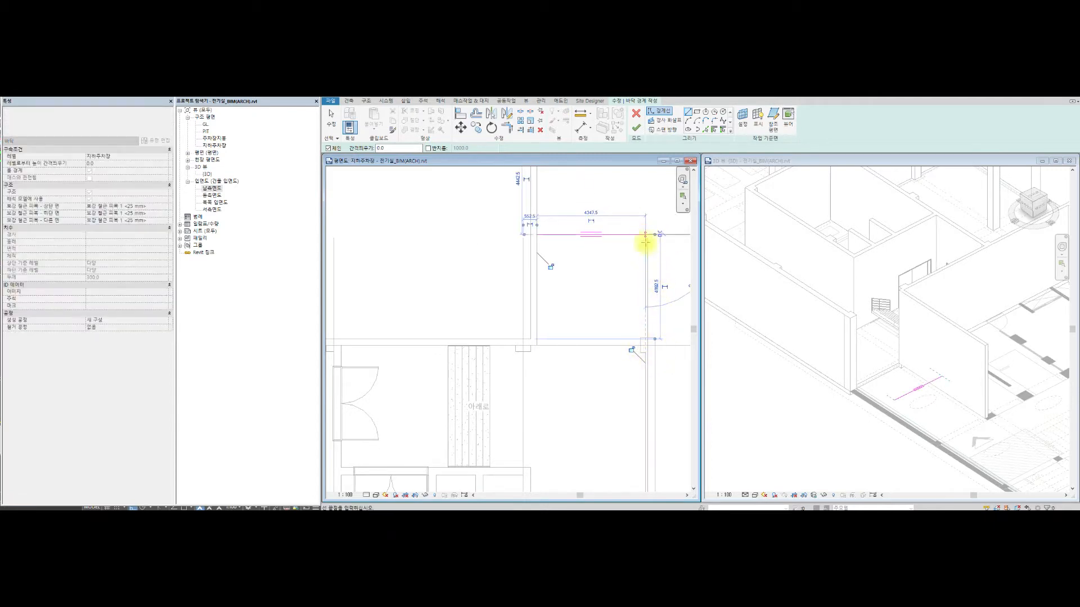
left_click(654, 235)
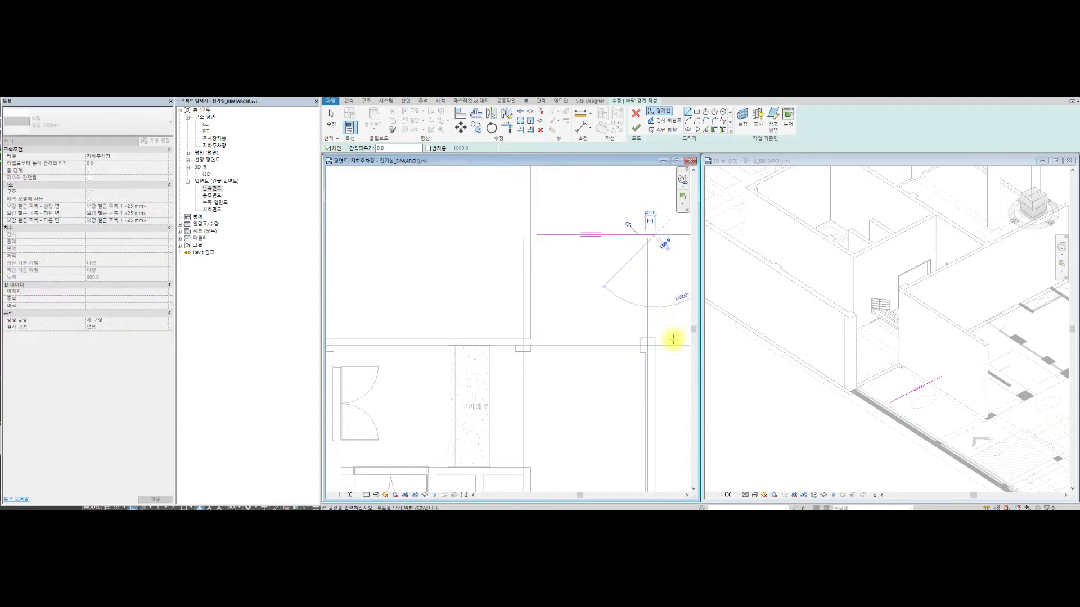
- Continue the floor boundary down along the exterior wall, across at the lower grid line, and up the inner wall to the stair's lower edge
scroll(665, 368, "down", 3)
middle_click_drag(665, 369, 606, 176)
scroll(613, 410, "up", 3)
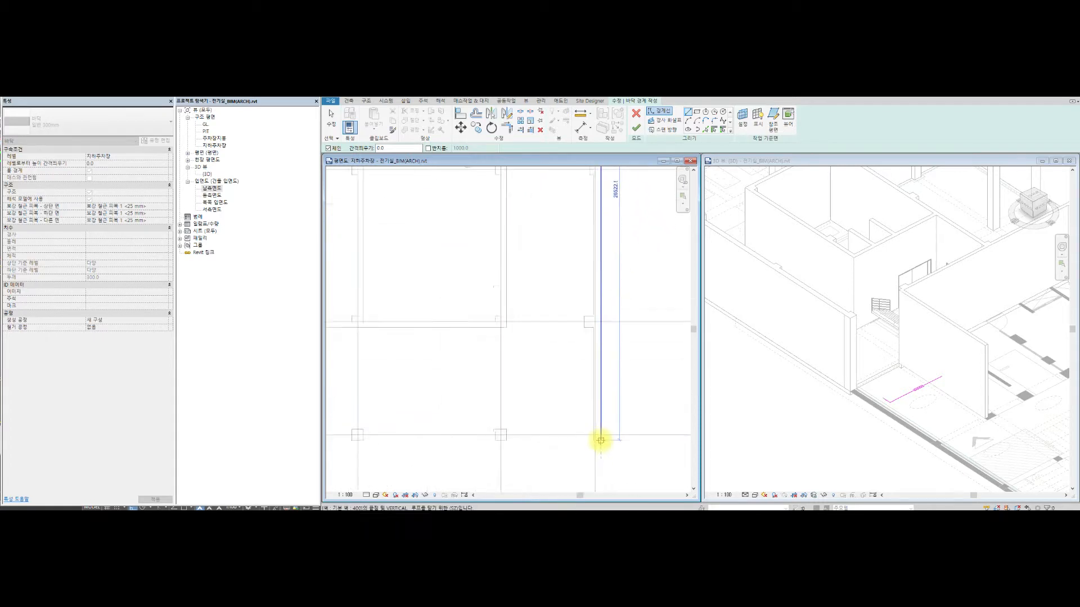
left_click(600, 438)
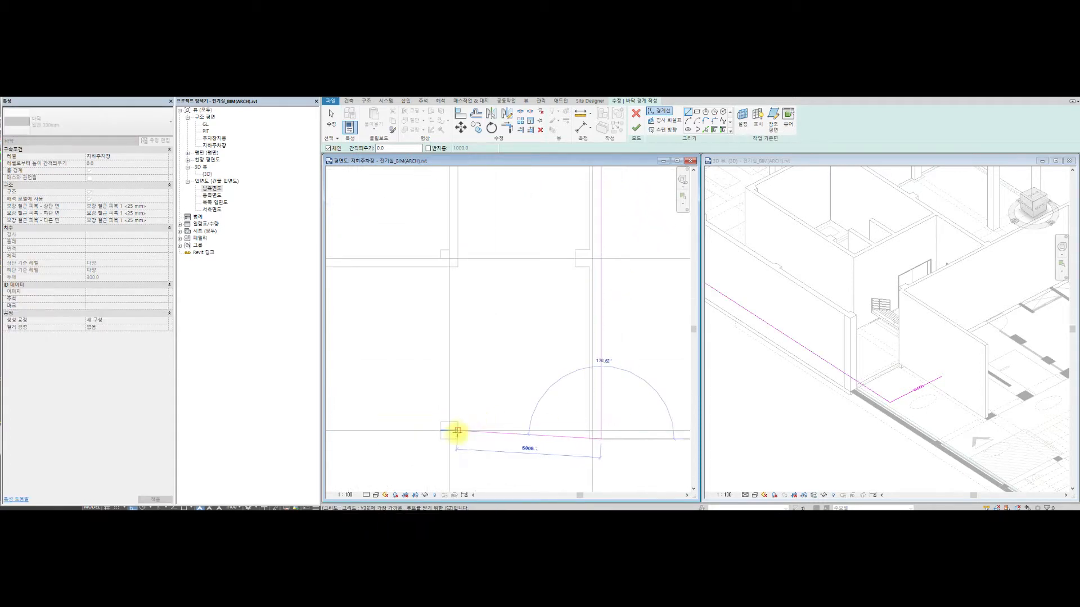
scroll(451, 228, "down", 2)
middle_click_drag(451, 228, 465, 437)
left_click(462, 254)
scroll(463, 252, "up", 2)
middle_click_drag(463, 251, 486, 366)
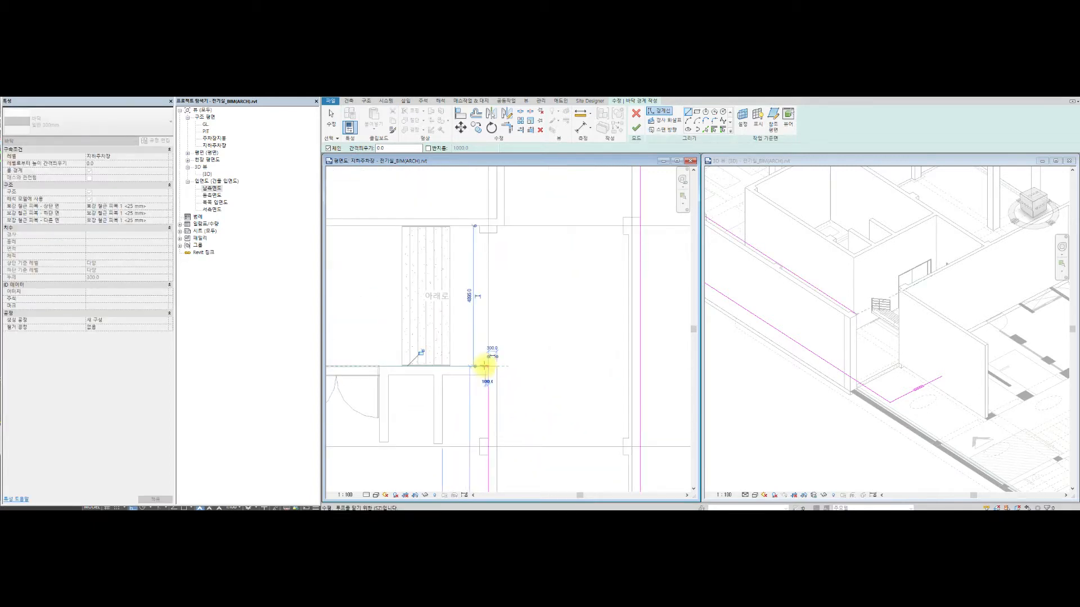
- Trace the floor boundary around the stair's open side, close it at the upper edge, and finish the floor
scroll(451, 366, "up", 3)
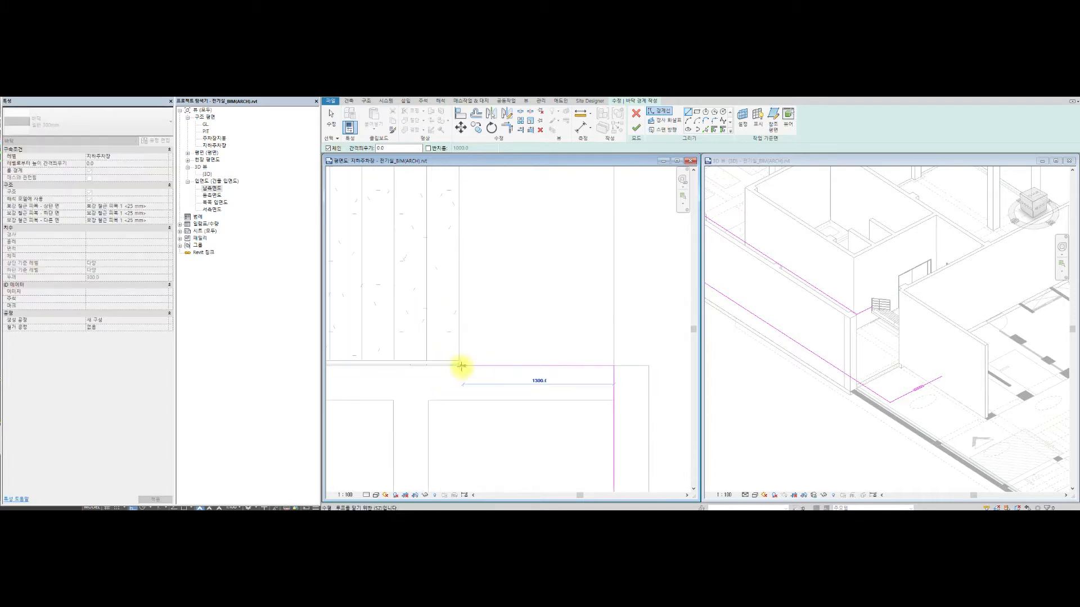
scroll(470, 223, "down", 2)
middle_click_drag(477, 219, 465, 326)
left_click(461, 295)
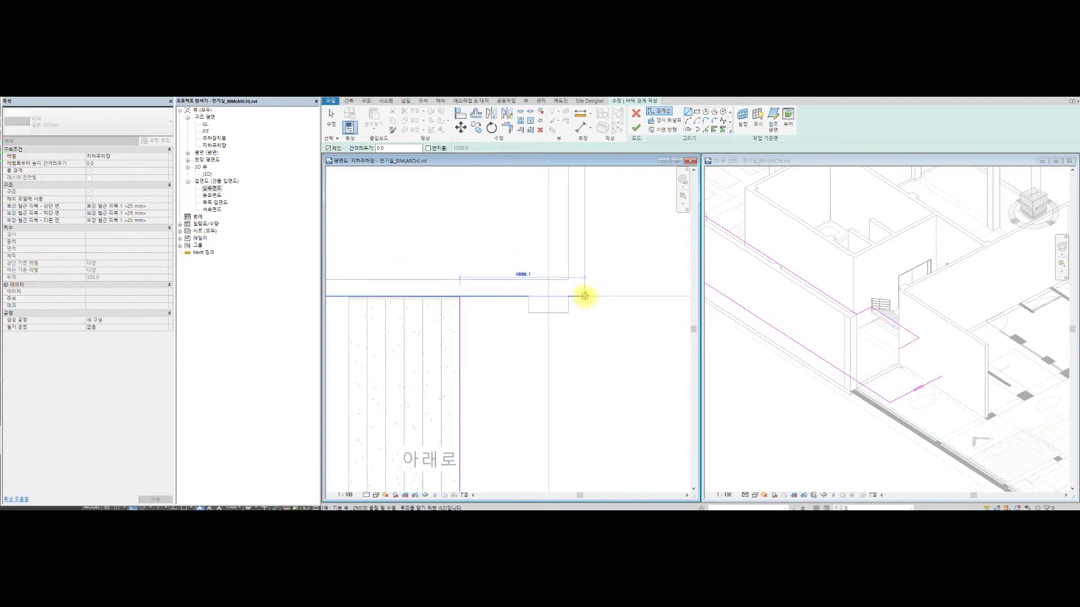
middle_click_drag(611, 212, 561, 361)
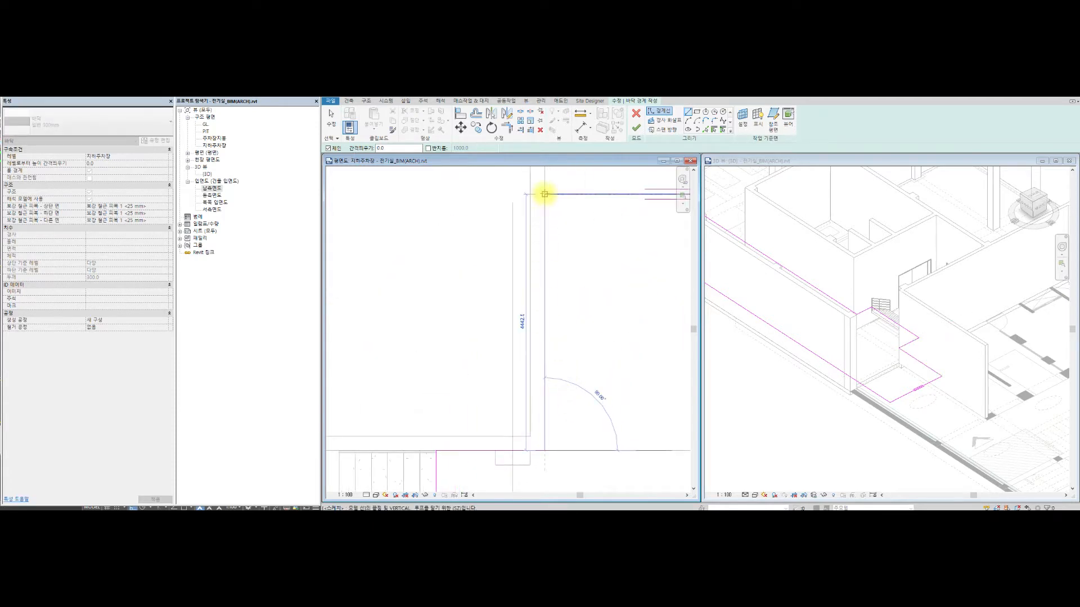
left_click(546, 194)
scroll(607, 292, "down", 2)
middle_click_drag(622, 302, 518, 246)
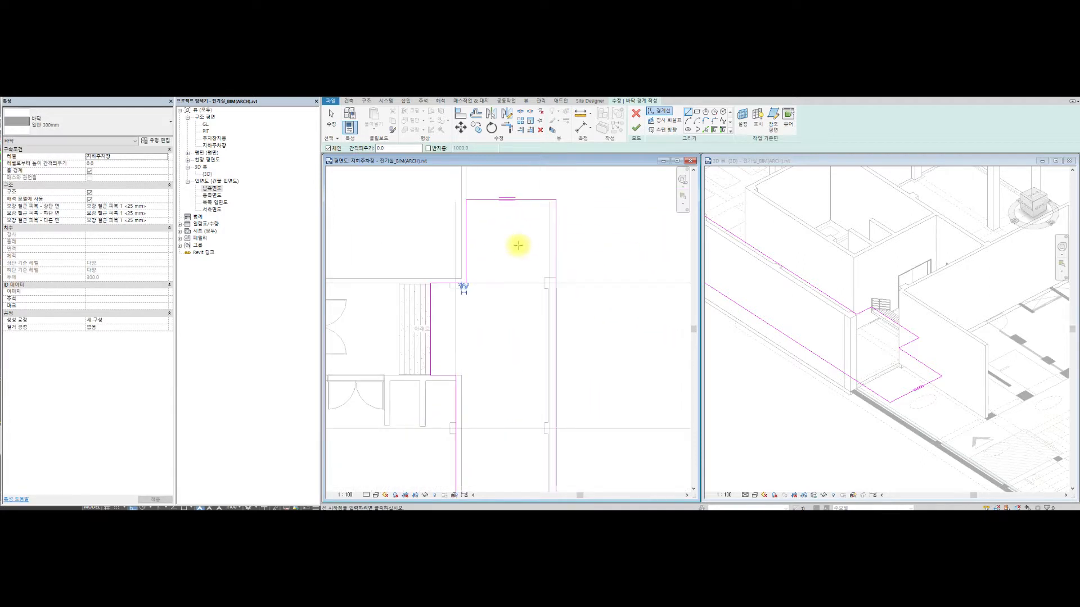
left_click(635, 127)
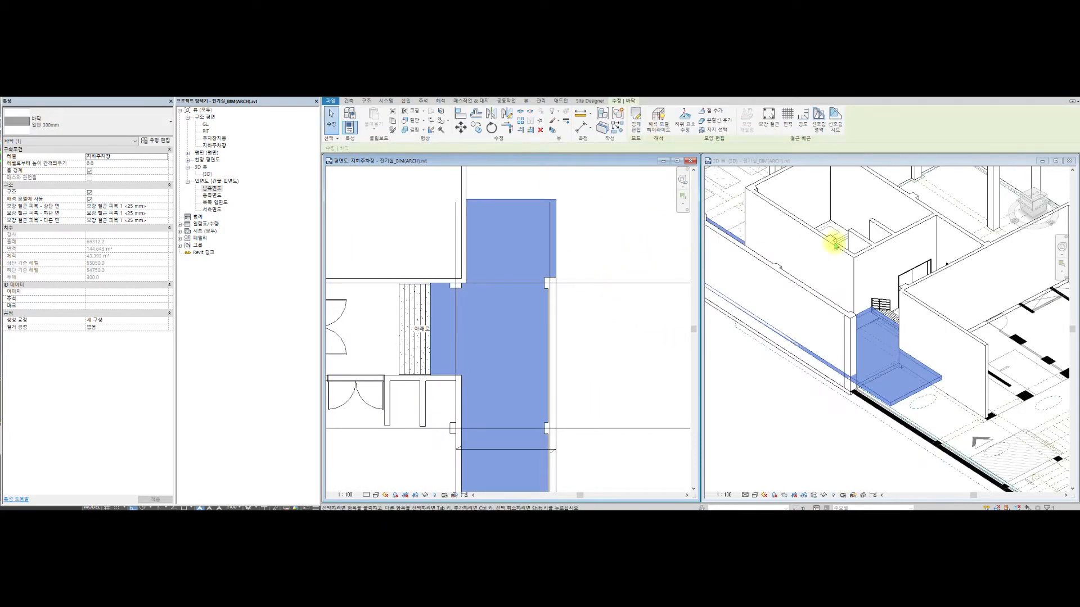
- Inspect the area where the new floor meets the stairs and adjoining wall in the 3D view
left_click(885, 259)
left_click(917, 288)
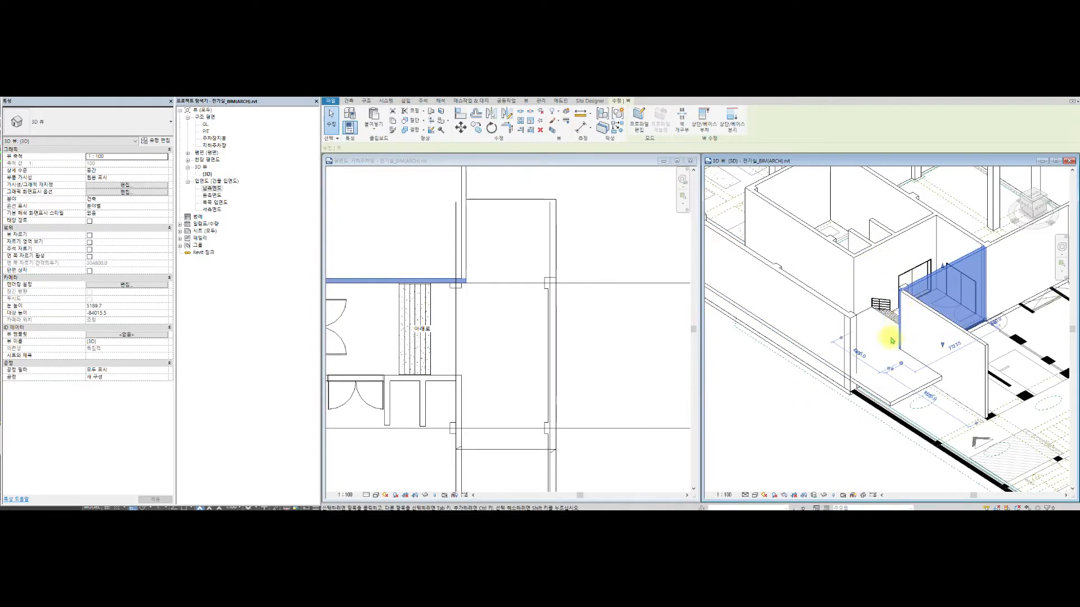
middle_click_drag(886, 346, 918, 375, "shift")
scroll(922, 337, "up", 6)
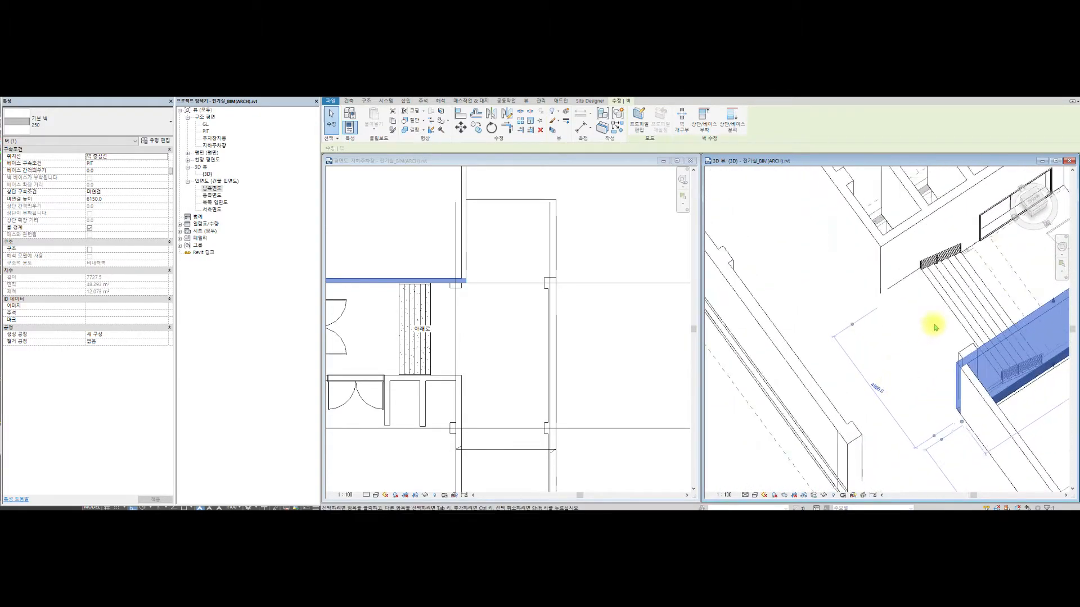
- Examine the stair treads and the wall edge beside them up close in the 3D view
scroll(905, 290, "up", 4)
middle_click_drag(942, 238, 913, 241, "shift")
left_click(956, 286)
middle_click_drag(957, 283, 732, 335)
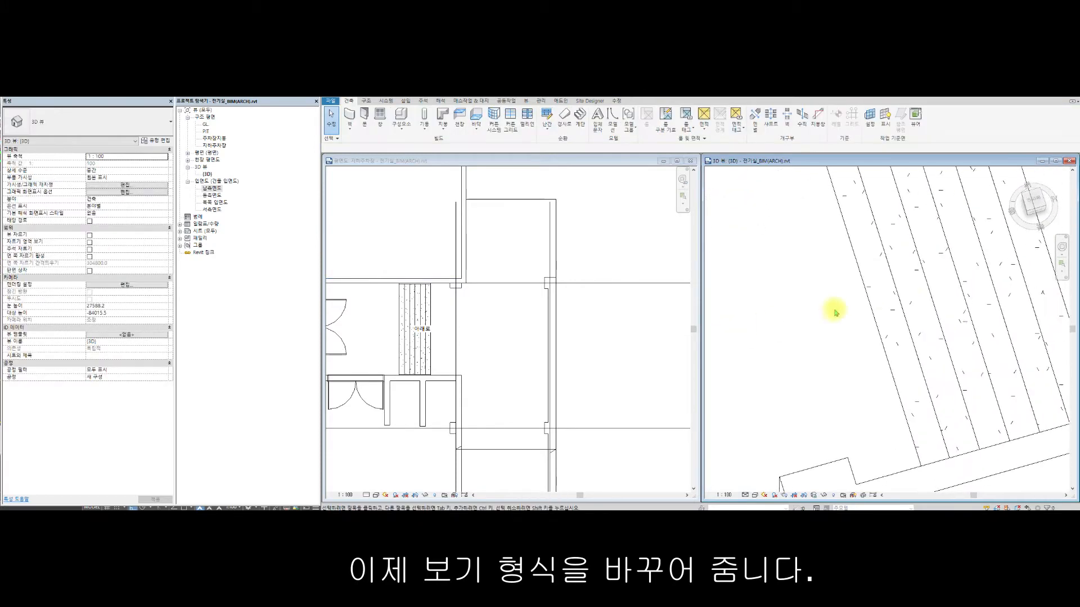
left_click(890, 275)
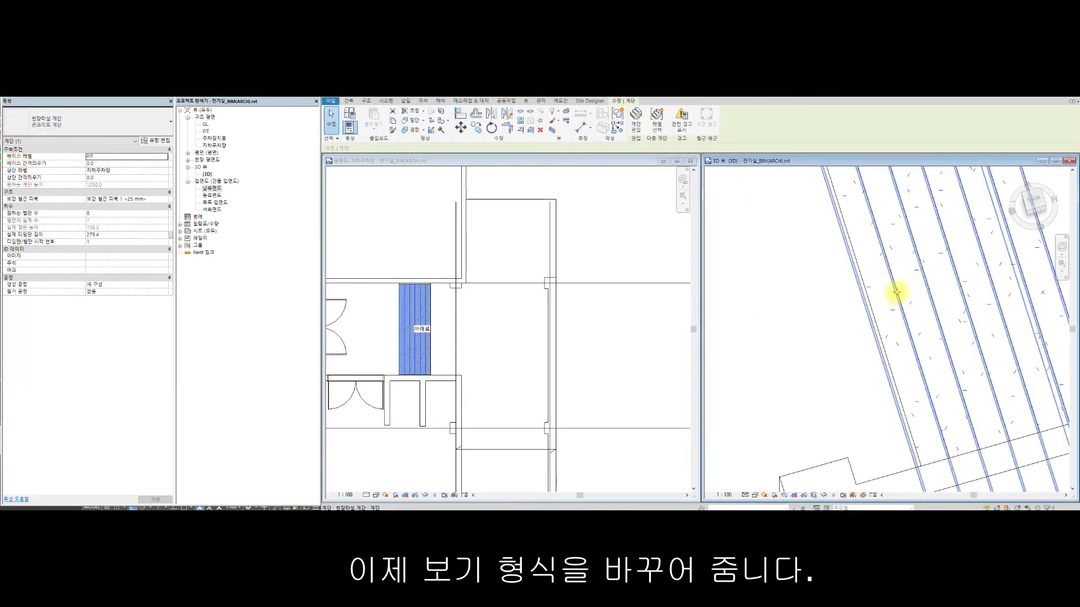
middle_click_drag(900, 306, 933, 289, "shift")
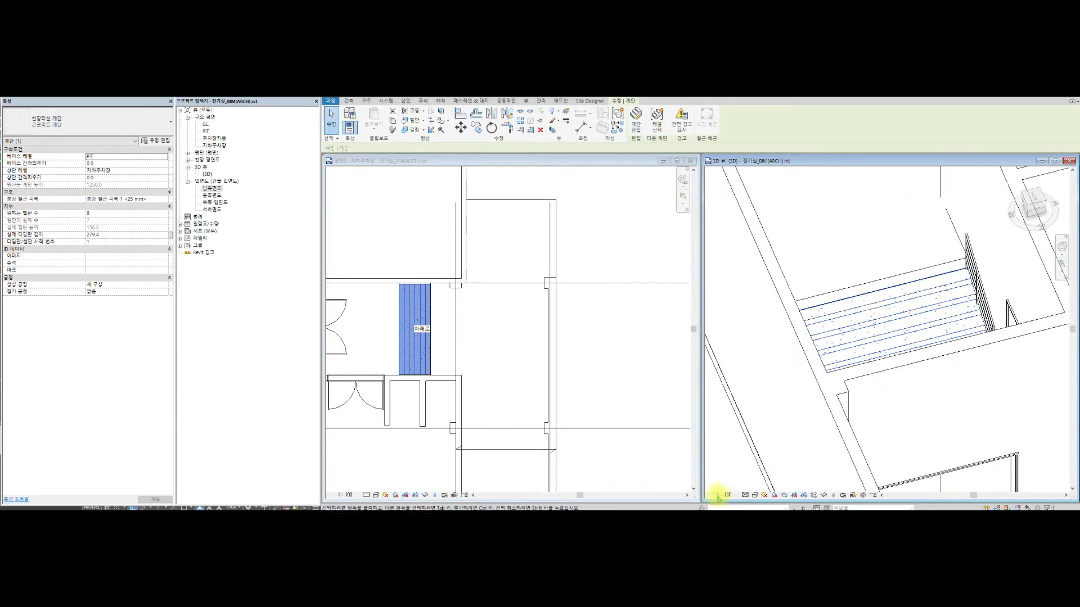
- Set the 3D view's detail level to fine (높음), switch its visual style to solid surfaces, and look over the whole model
left_click(753, 487)
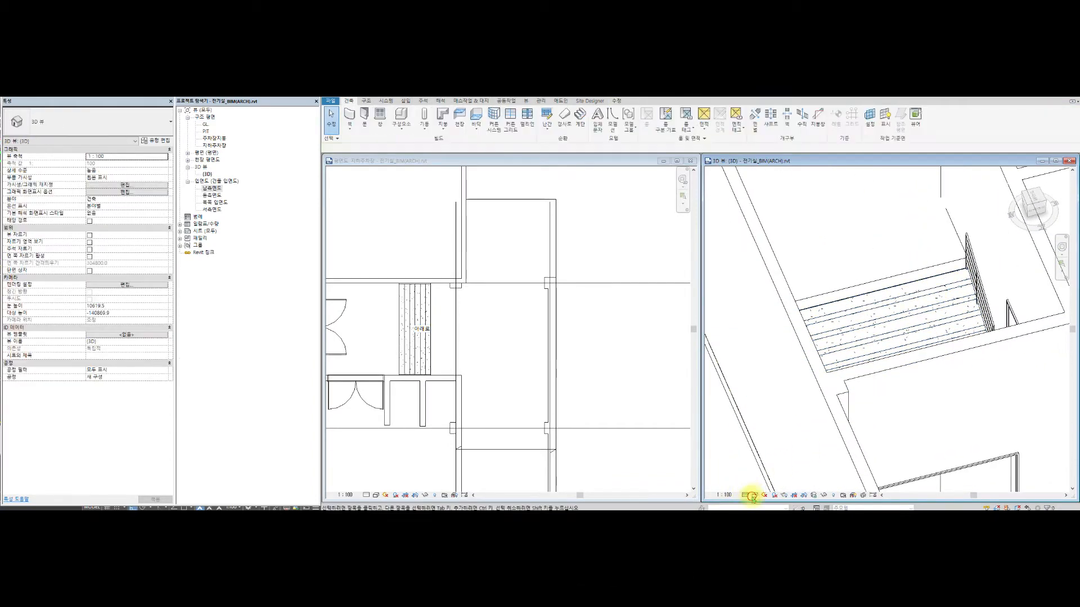
left_click(754, 495)
left_click(773, 478)
mouse_move(904, 366)
middle_mouse_down("shift")
mouse_move(946, 294)
mouse_move(929, 301)
mouse_move(984, 270)
mouse_move(916, 258)
mouse_move(819, 349)
mouse_move(803, 326)
mouse_move(882, 277)
mouse_move(911, 296)
mouse_move(911, 286)
middle_mouse_up("shift")
scroll(916, 288, "up", 3)
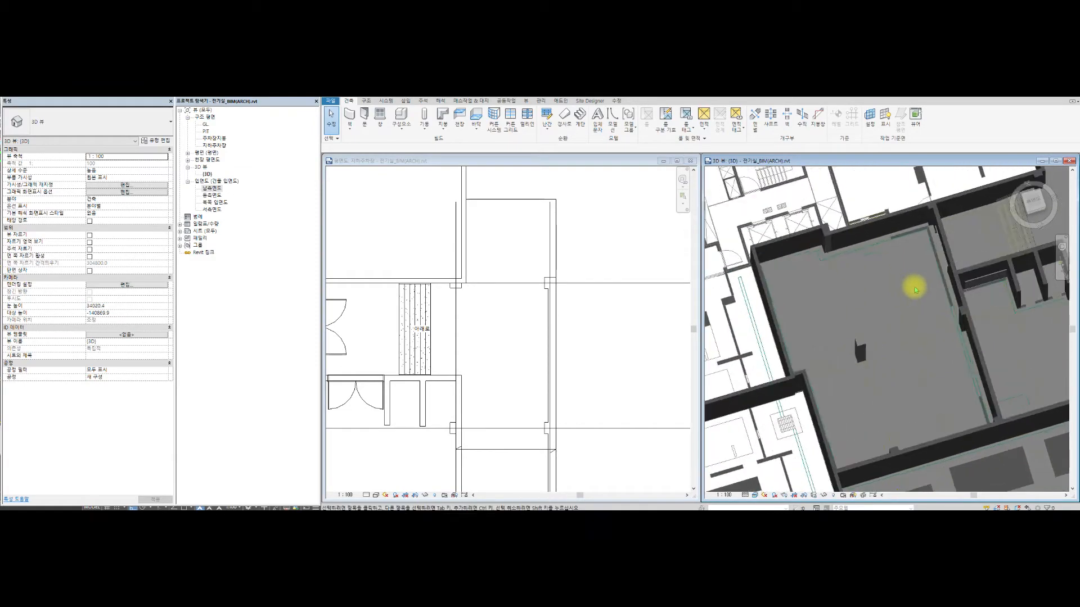
scroll(925, 289, "down", 3)
middle_click_drag(923, 315, 928, 239, "shift")
middle_click_drag(830, 238, 872, 262)
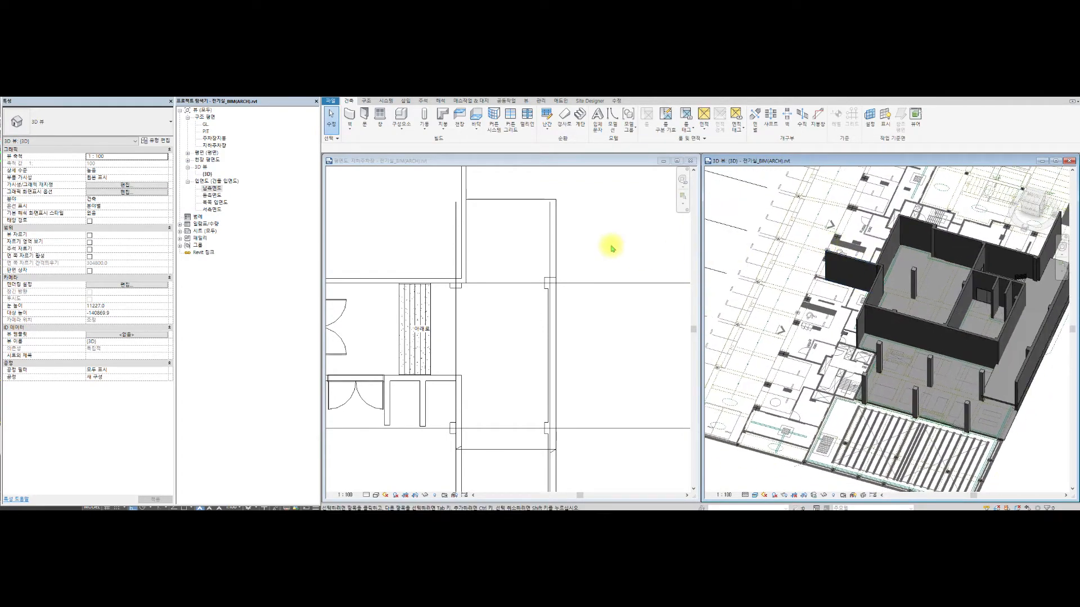
- Close the 지하주차장 plan, open the 주차장지붕 structural plan, and tile it beside the 3D view
left_click(614, 245)
left_click(691, 162)
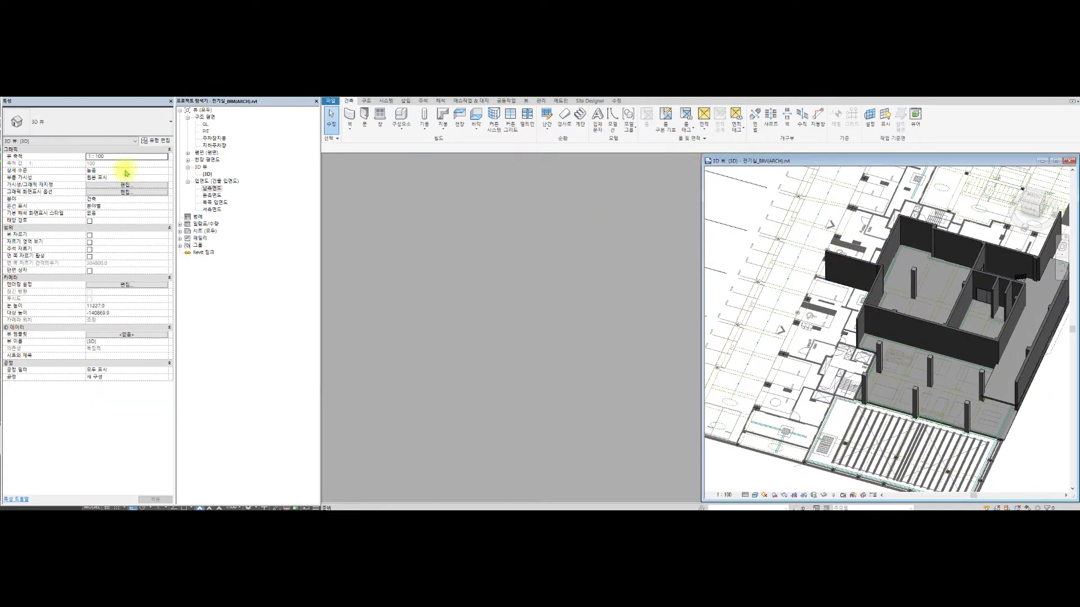
double_click(214, 138)
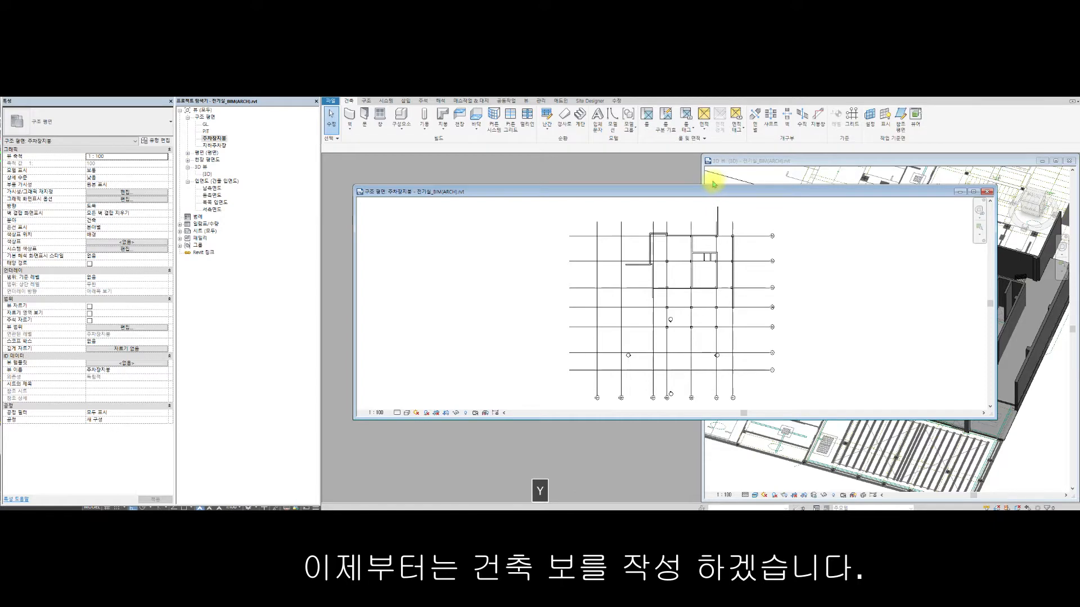
key("w")
key("t")
middle_click_drag(644, 233, 574, 261)
scroll(574, 261, "down", 5)
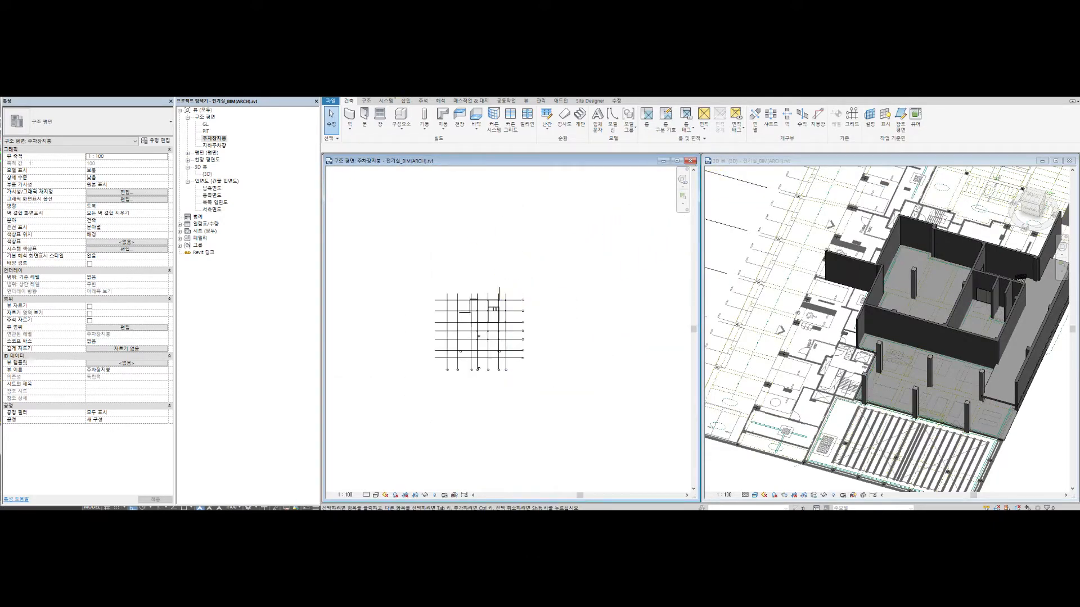
- Link XREF_B1st.dwg into the 주차장지붕 plan with origin-to-origin positioning, accepting a new instance of the link
left_click(405, 101)
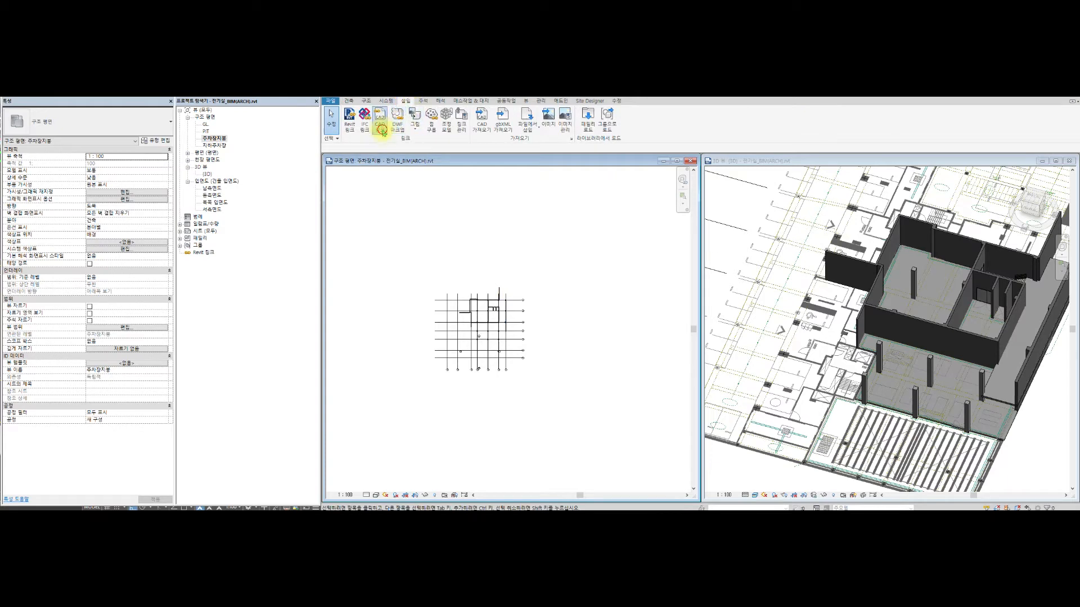
left_click(380, 126)
left_click(479, 228)
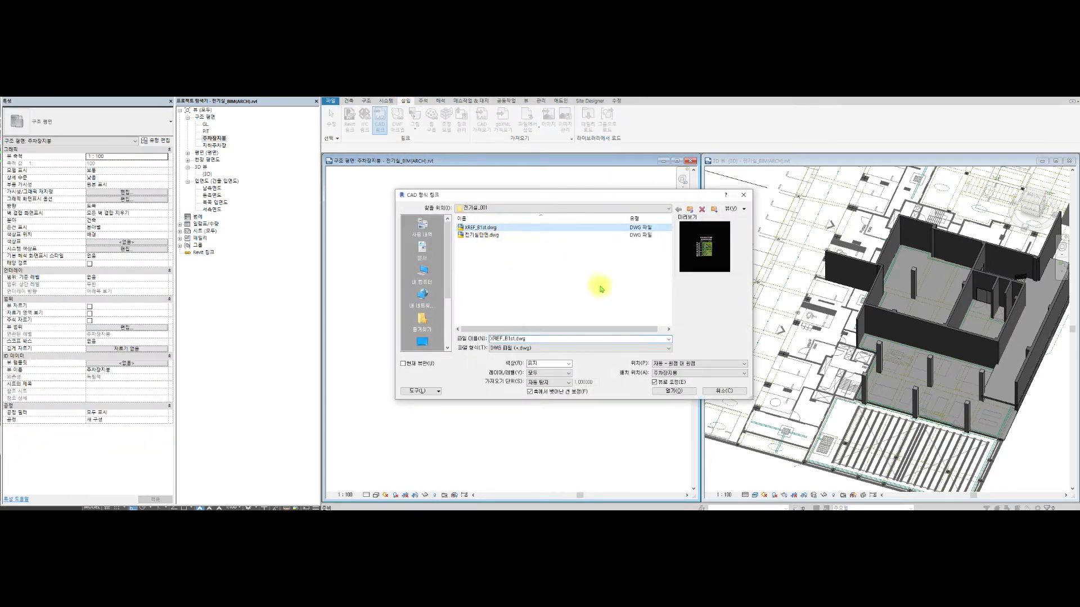
left_click(678, 392)
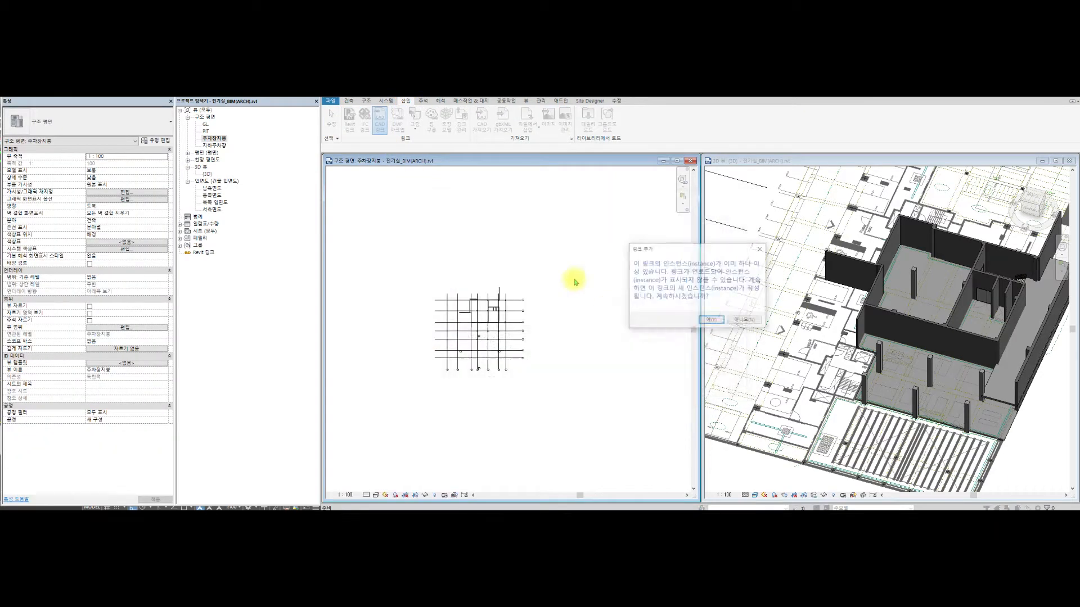
left_click(710, 320)
scroll(619, 258, "down", 3)
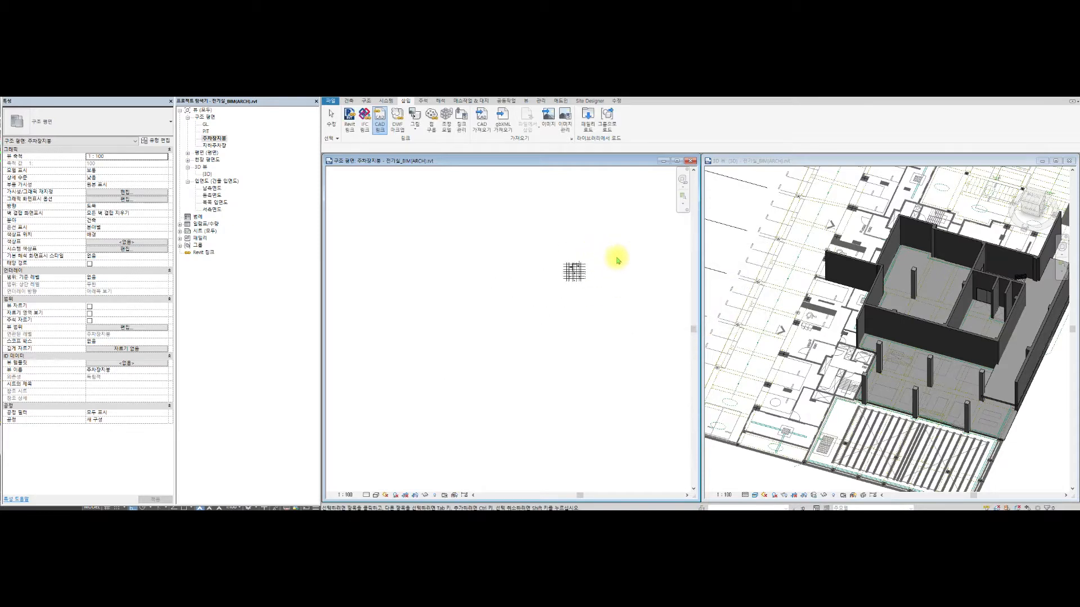
- Move the linked CAD drawing from its distant position to just above the model's grid lines
left_click(560, 286)
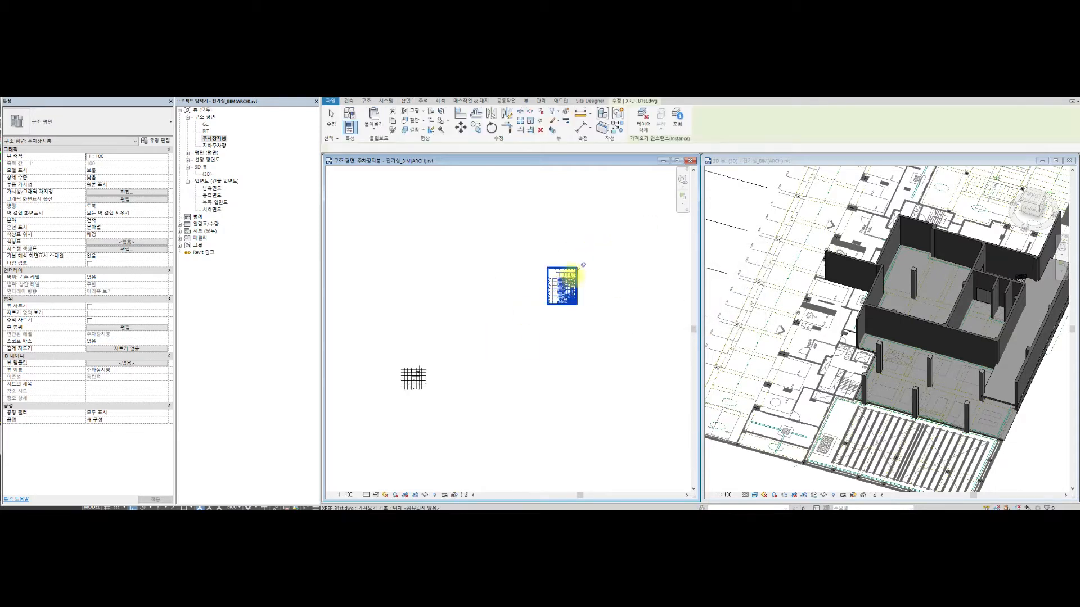
left_click(459, 127)
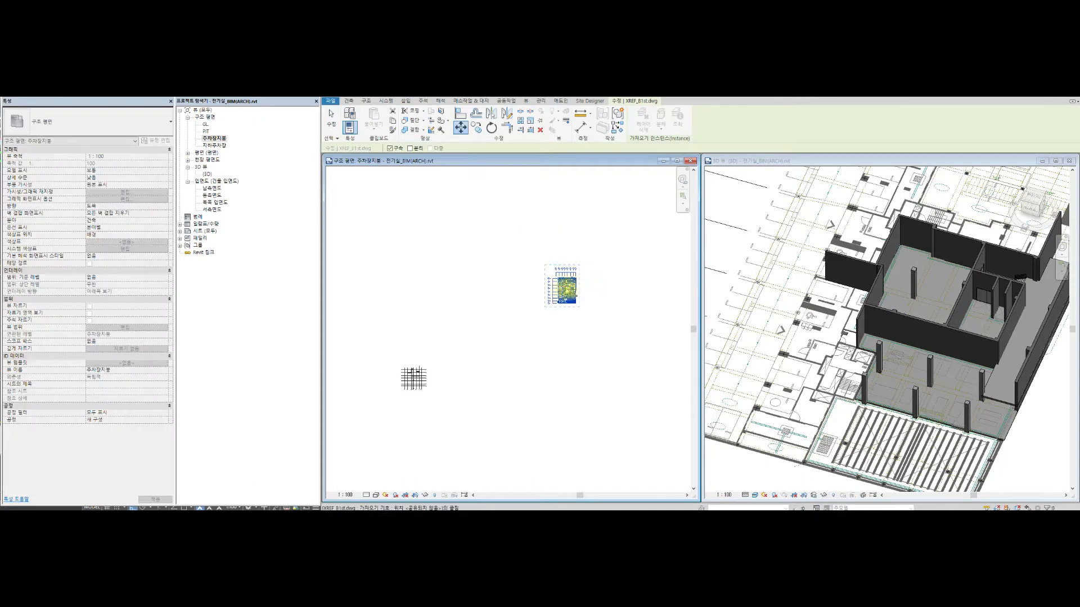
left_click(413, 304)
left_click_drag(416, 296, 416, 360)
scroll(402, 385, "up", 5)
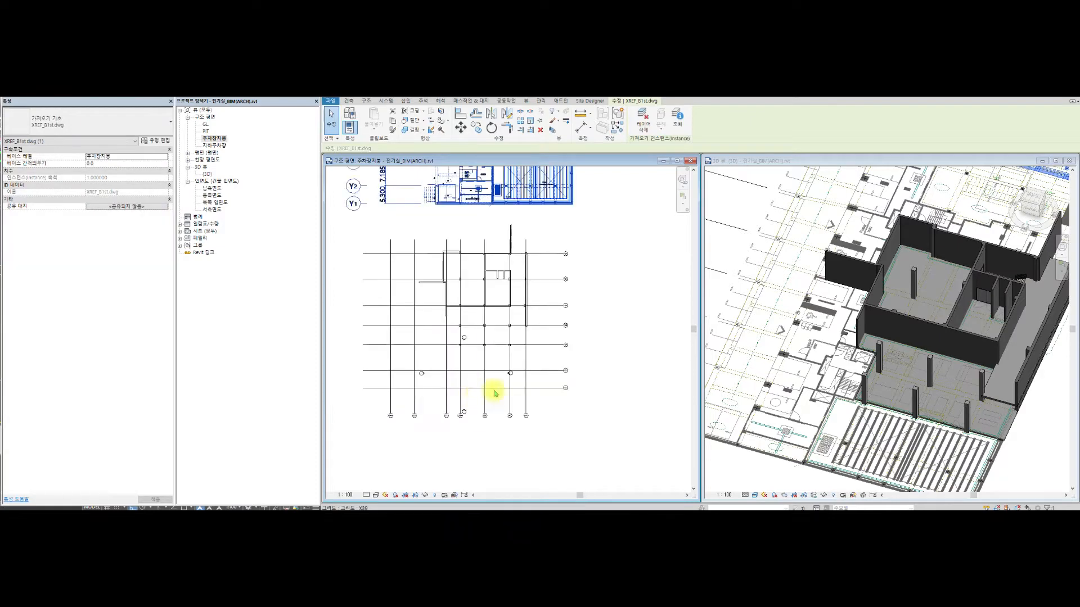
scroll(495, 393, "up", 4)
key("Escape")
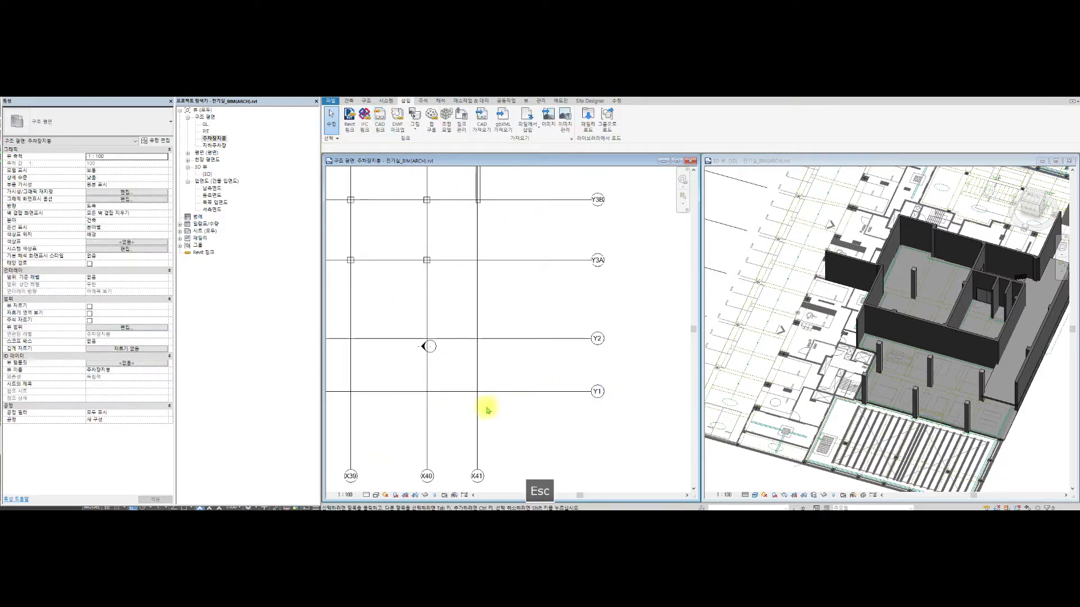
- Align the linked drawing's X41 grid line with the model's X41 grid
key("a")
key("l")
scroll(523, 241, "down", 3)
scroll(523, 241, "down", 3)
middle_click_drag(528, 242, 555, 482)
middle_click_drag(516, 197, 508, 281)
scroll(540, 258, "up", 3)
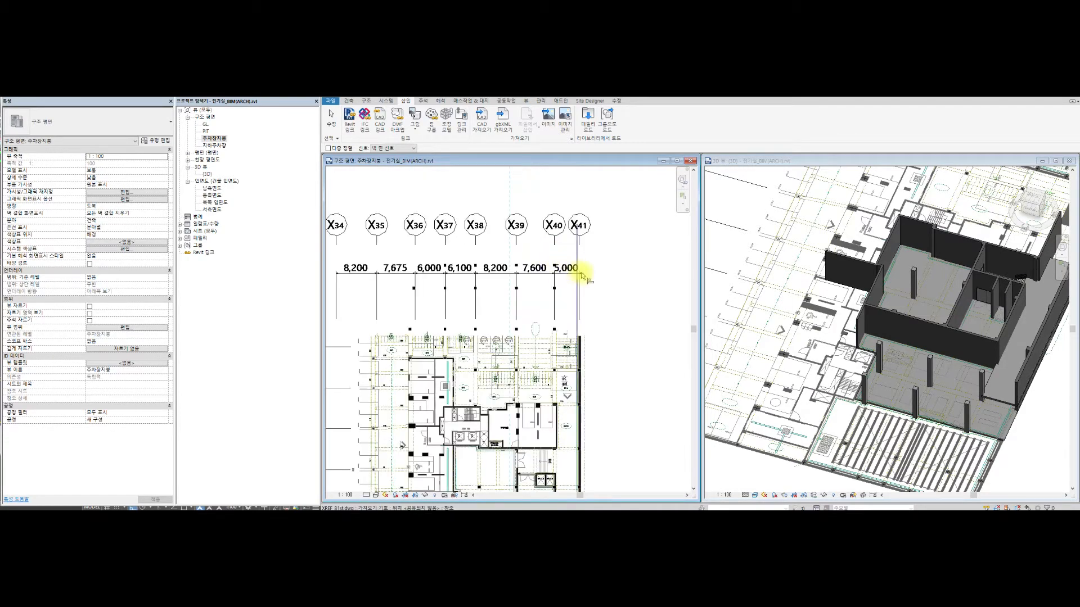
left_click(580, 294)
- Align the linked drawing's Y1 grid line with the model's Y1 grid so the drawing overlays the model
scroll(550, 358, "down", 3)
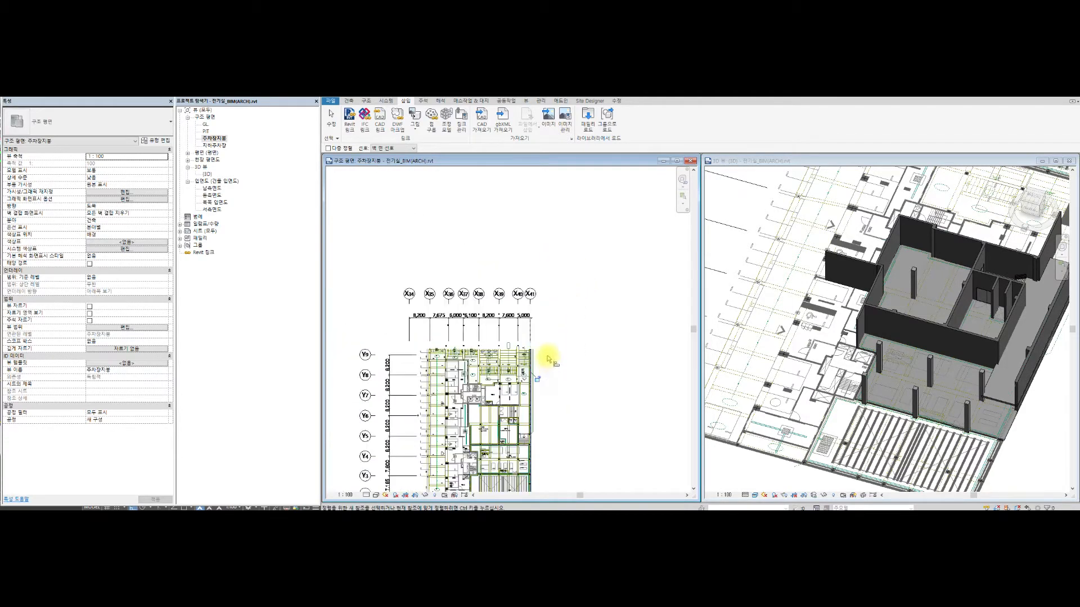
scroll(533, 340, "up", 5)
scroll(549, 410, "down", 5)
middle_click_drag(550, 386, 533, 298)
scroll(545, 378, "up", 5)
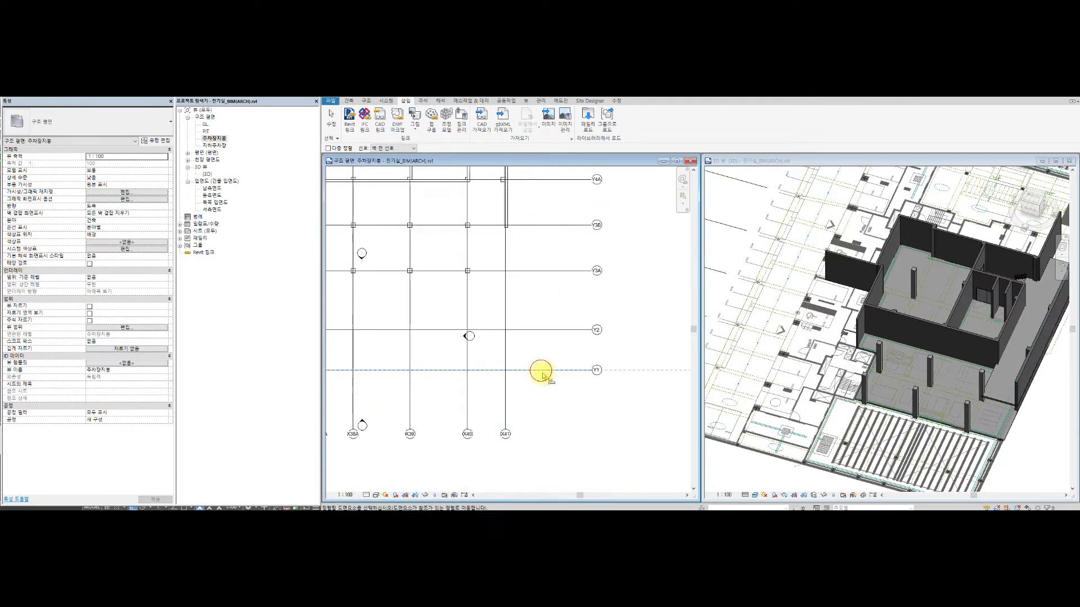
scroll(535, 224, "down", 2)
scroll(550, 357, "down", 5)
scroll(439, 344, "up", 2)
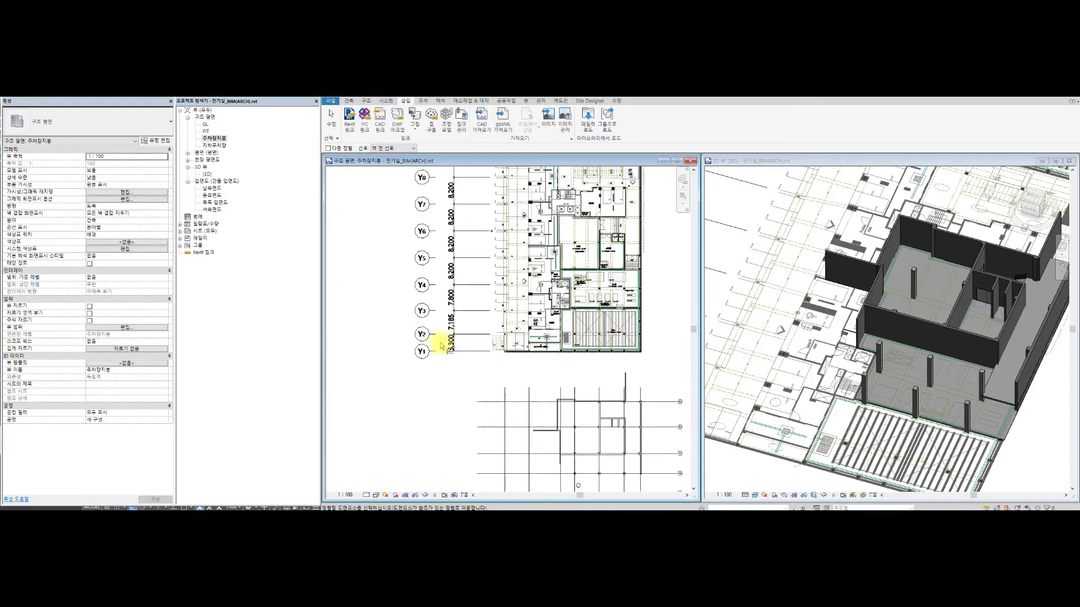
scroll(484, 359, "down", 2)
scroll(556, 298, "down", 2)
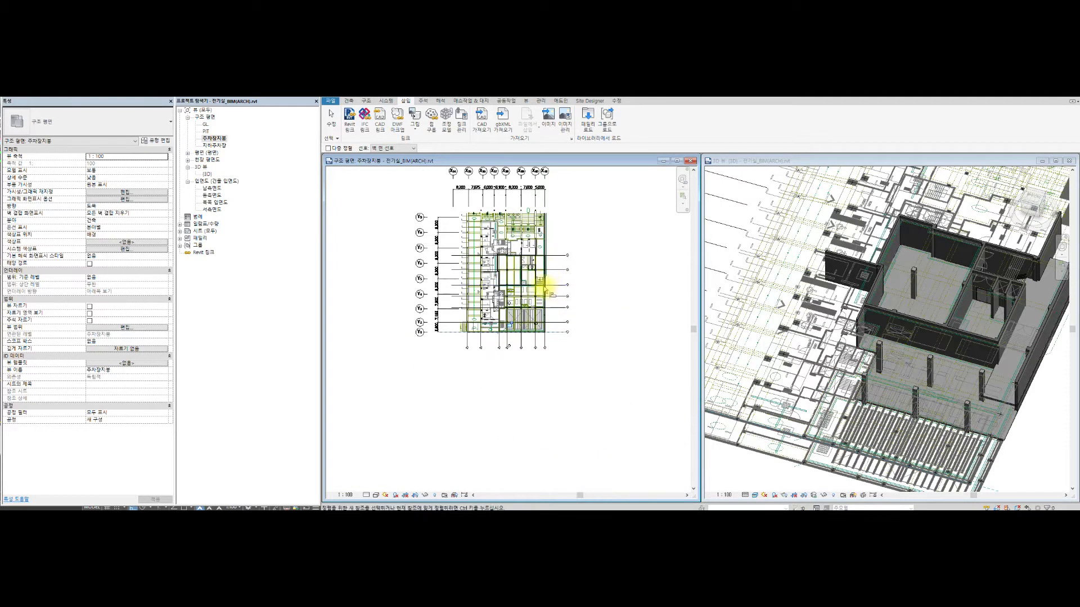
- Examine the dashed beam outlines and their size labels around the 전기실 columns in the linked drawing
scroll(506, 259, "up", 5)
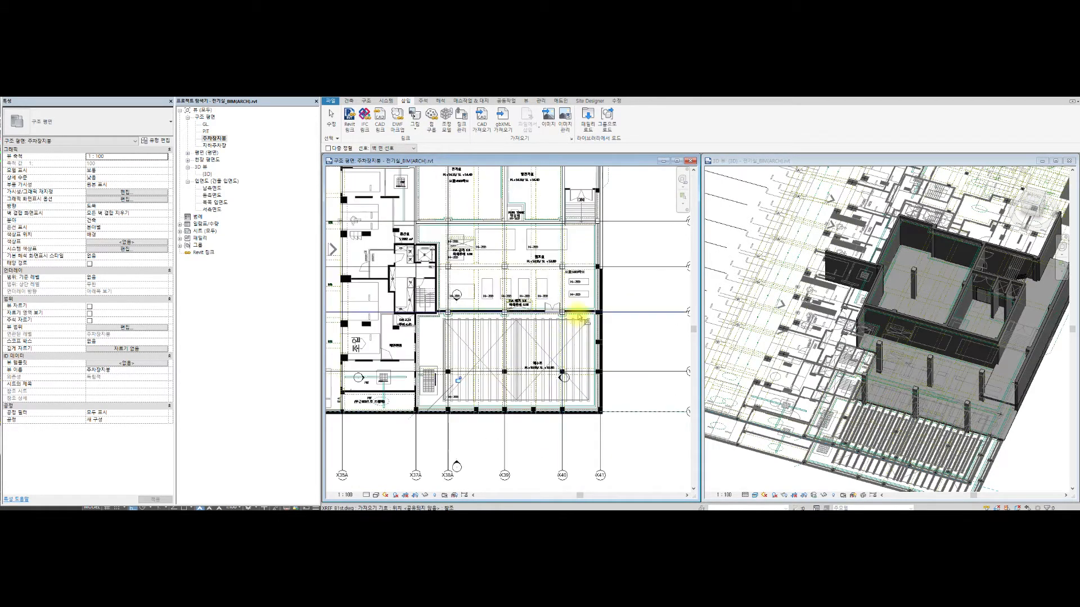
middle_click_drag(583, 241, 595, 365)
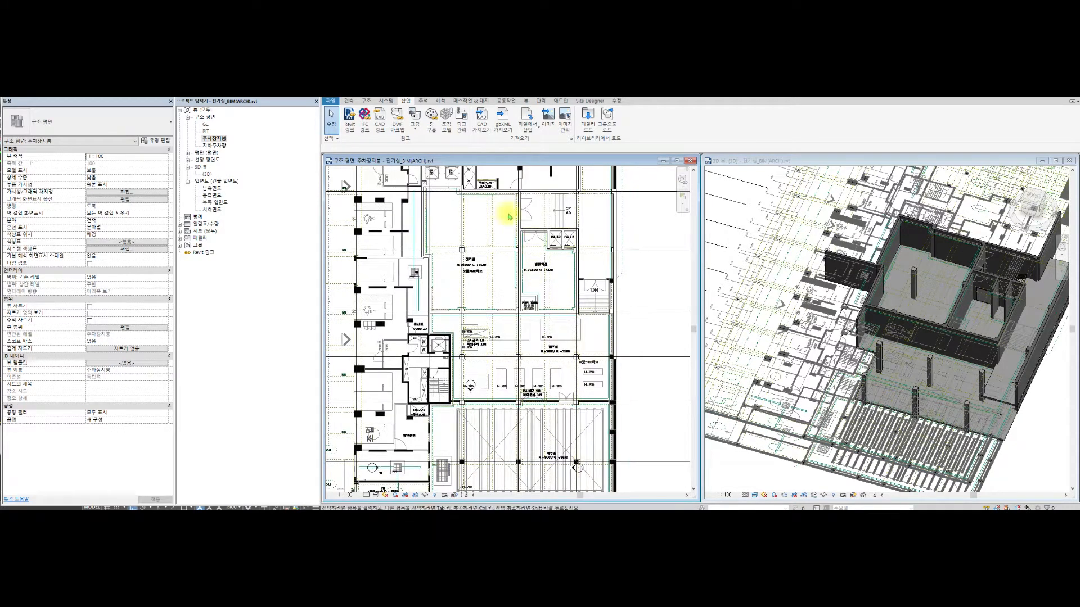
scroll(494, 212, "up", 5)
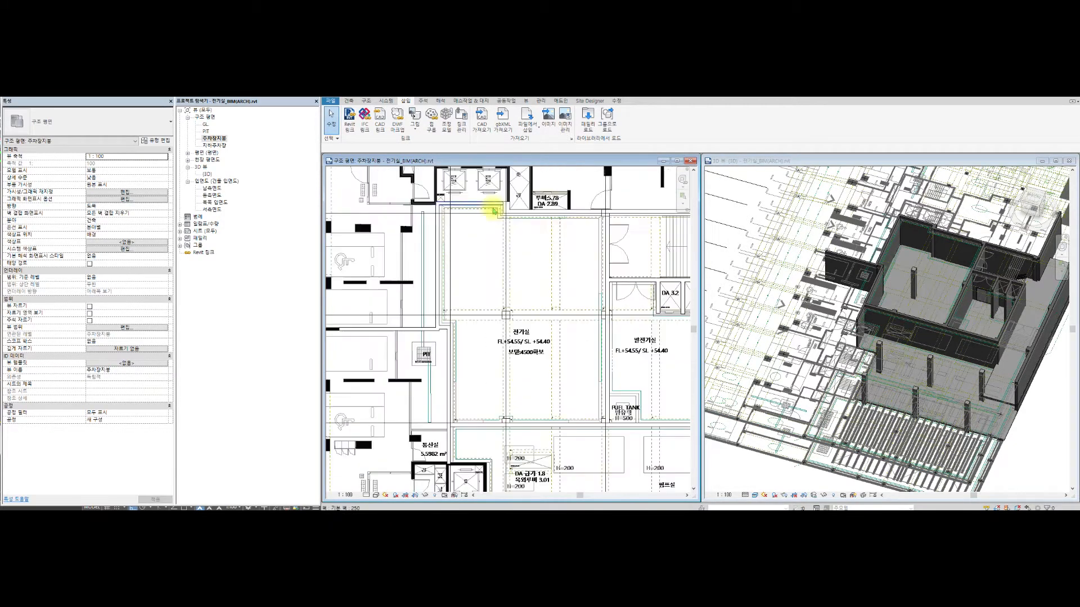
scroll(498, 200, "up", 1)
scroll(549, 217, "down", 3)
middle_click_drag(550, 219, 484, 228)
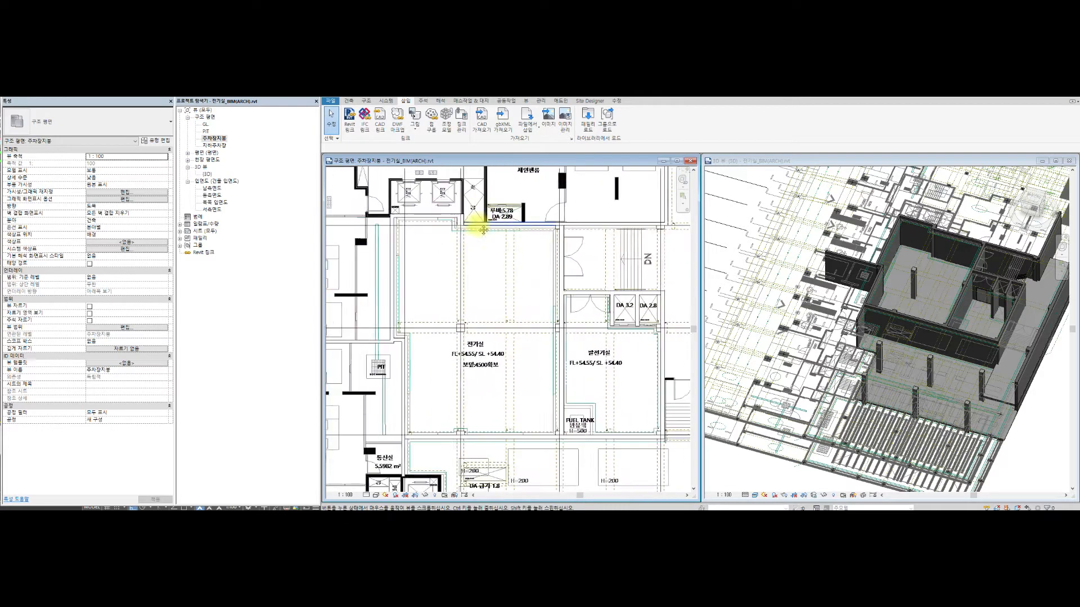
scroll(579, 274, "up", 1)
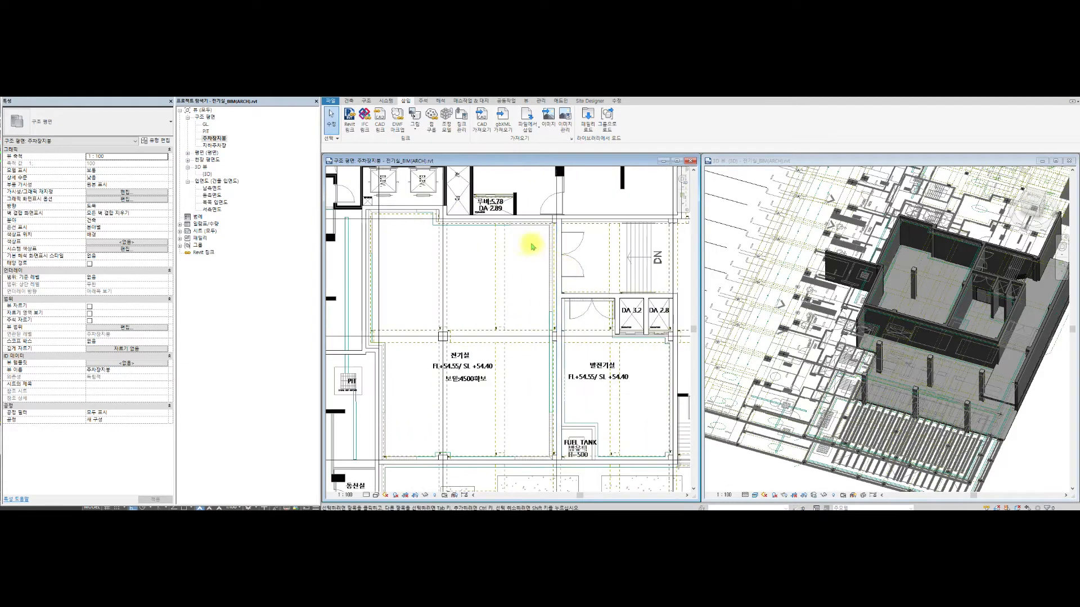
scroll(394, 225, "up", 4)
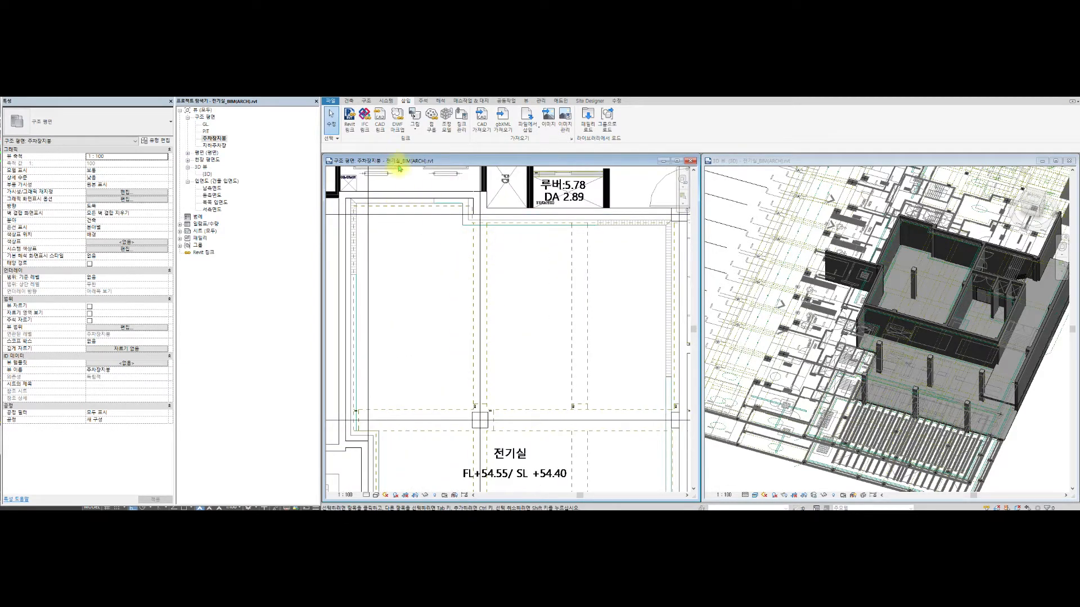
scroll(474, 398, "up", 8)
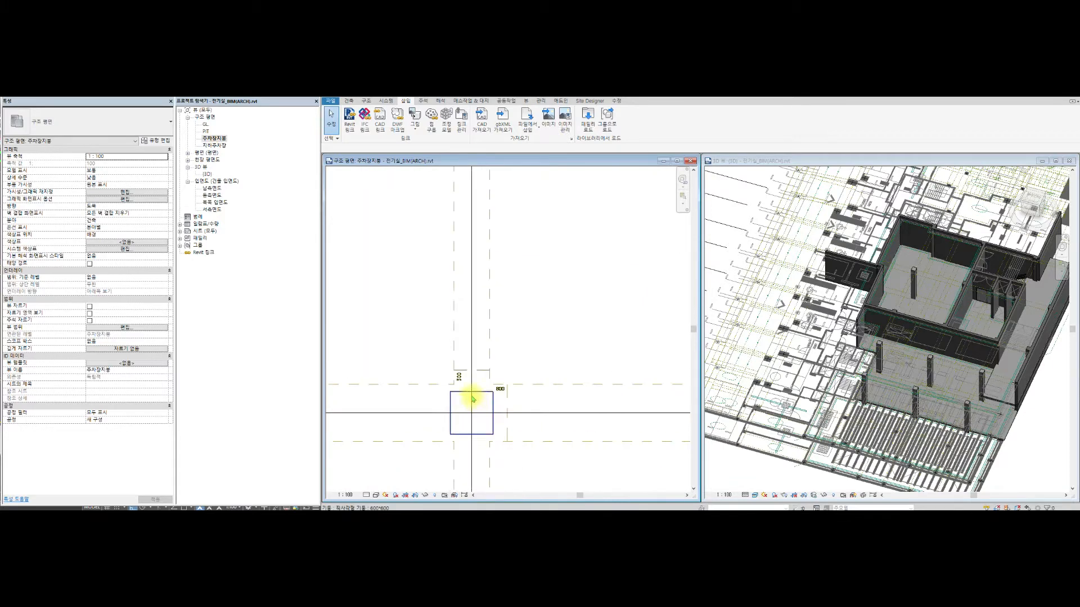
key("Escape")
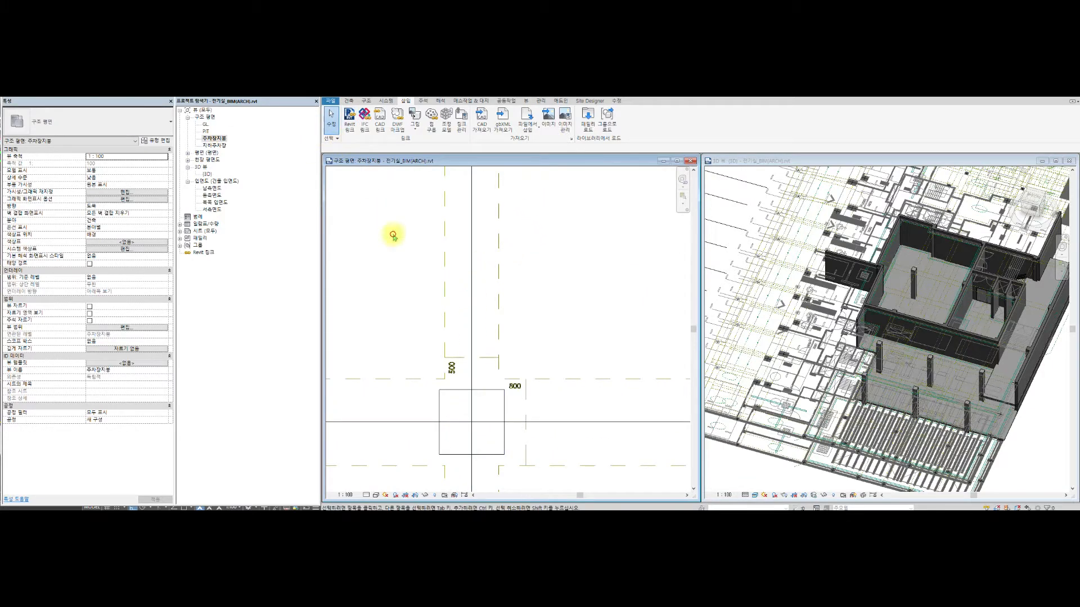
- Load the rectangular concrete beam family 콘크리트-직사각형 보.rfa from the 구조 프레임 > 콘크리트 library folder for beam placement
left_click(349, 101)
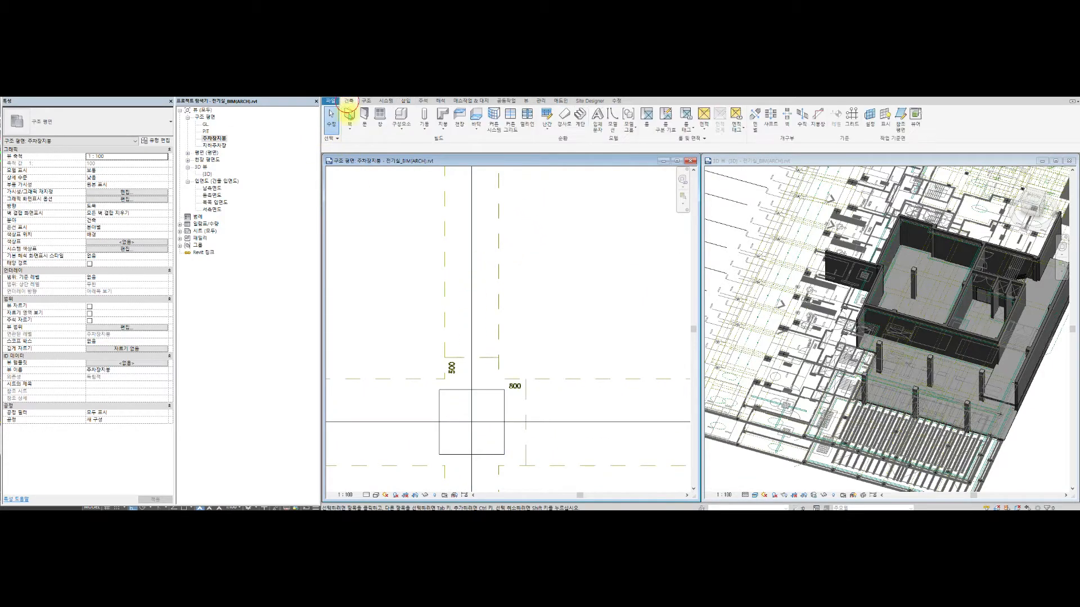
left_click(424, 127)
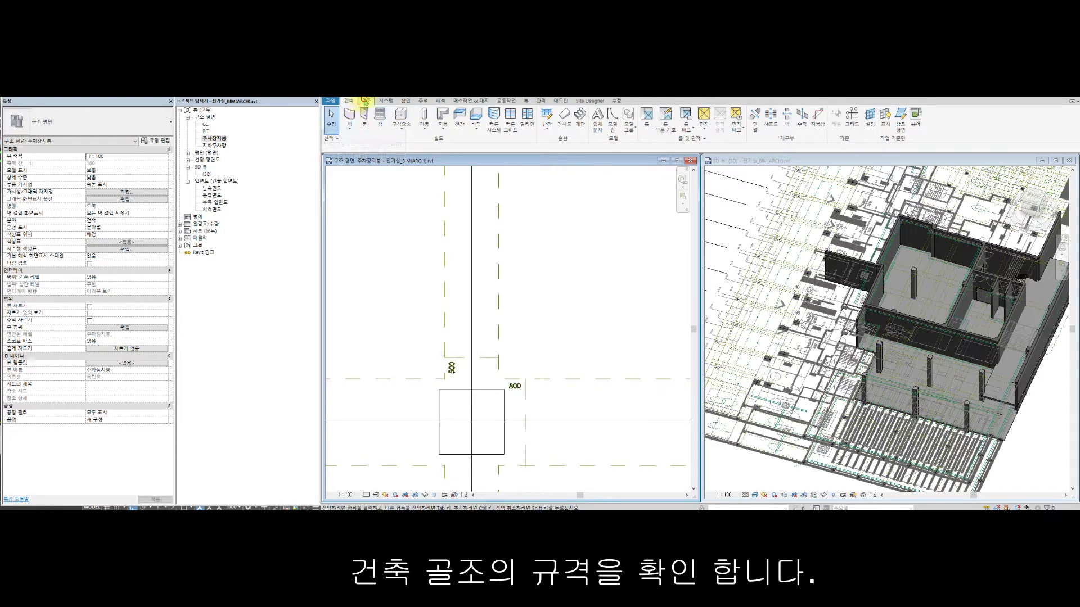
left_click(365, 101)
left_click(350, 117)
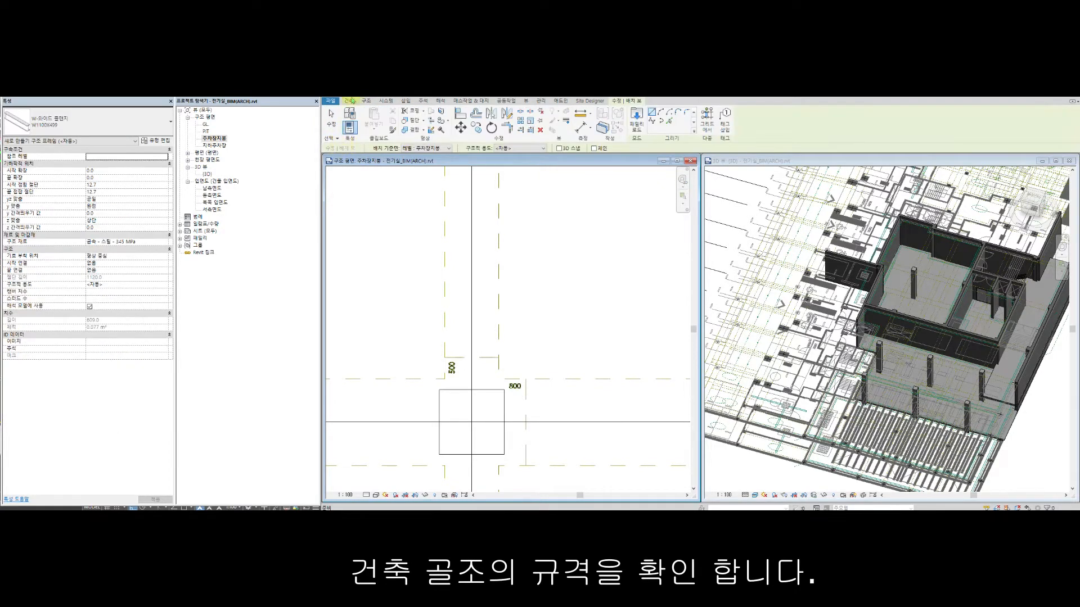
left_click(637, 119)
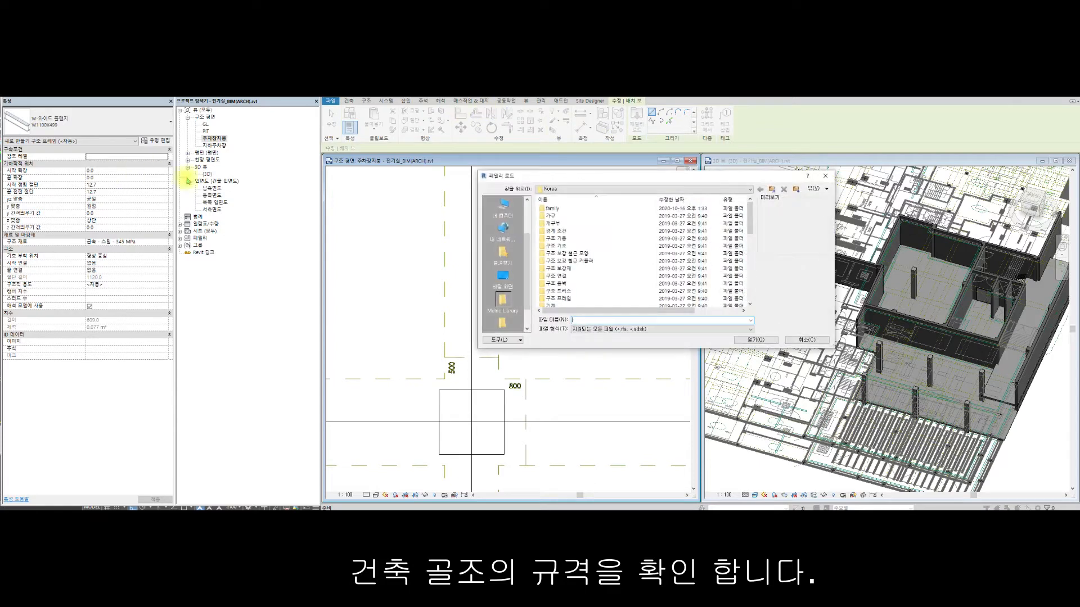
left_click_drag(749, 213, 755, 223)
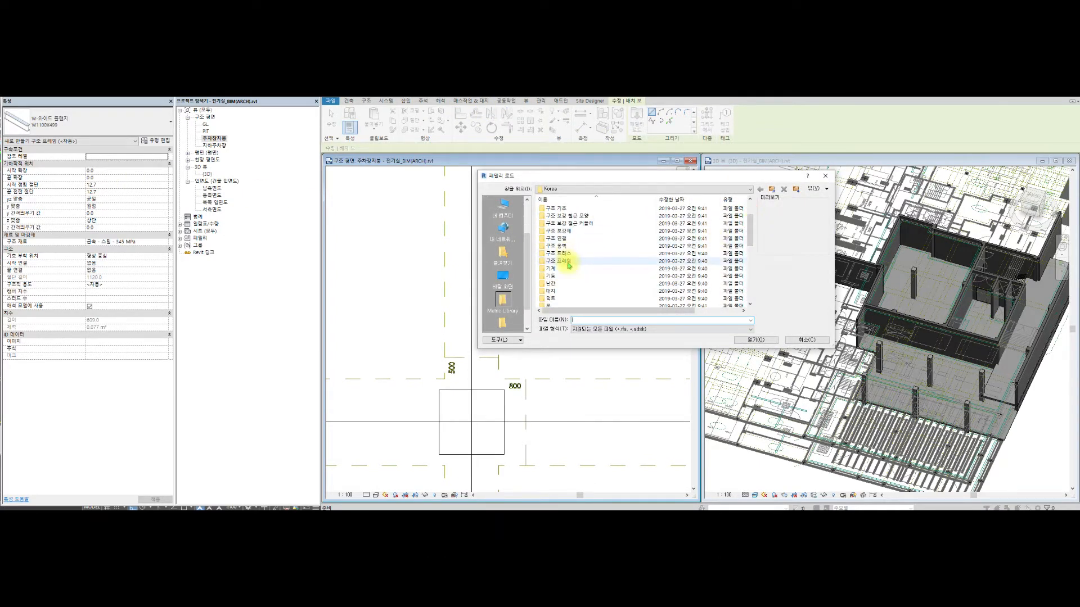
double_click(567, 261)
double_click(560, 226)
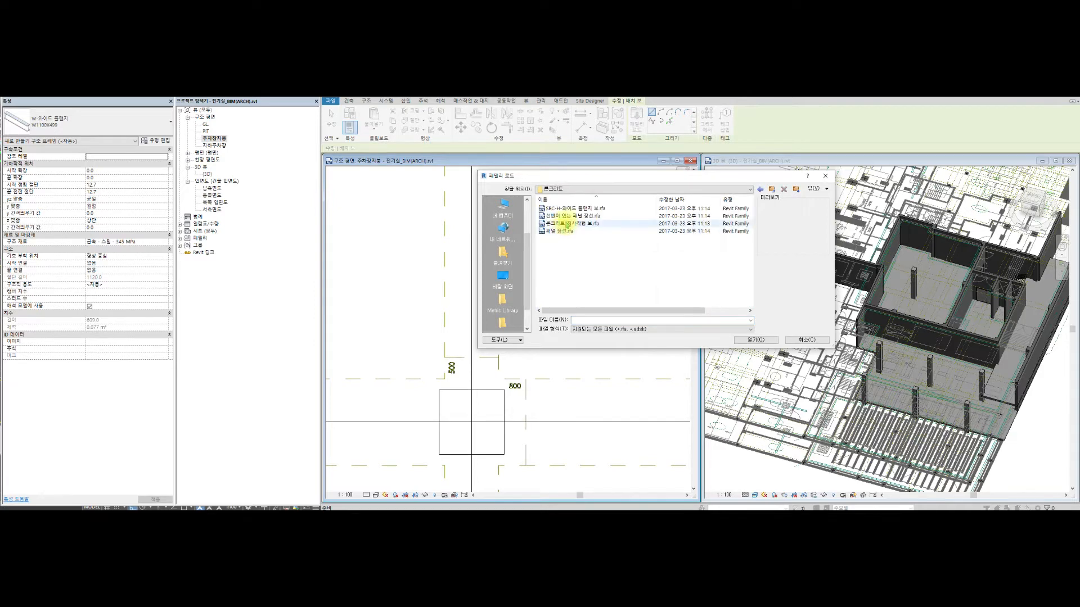
left_click(576, 223)
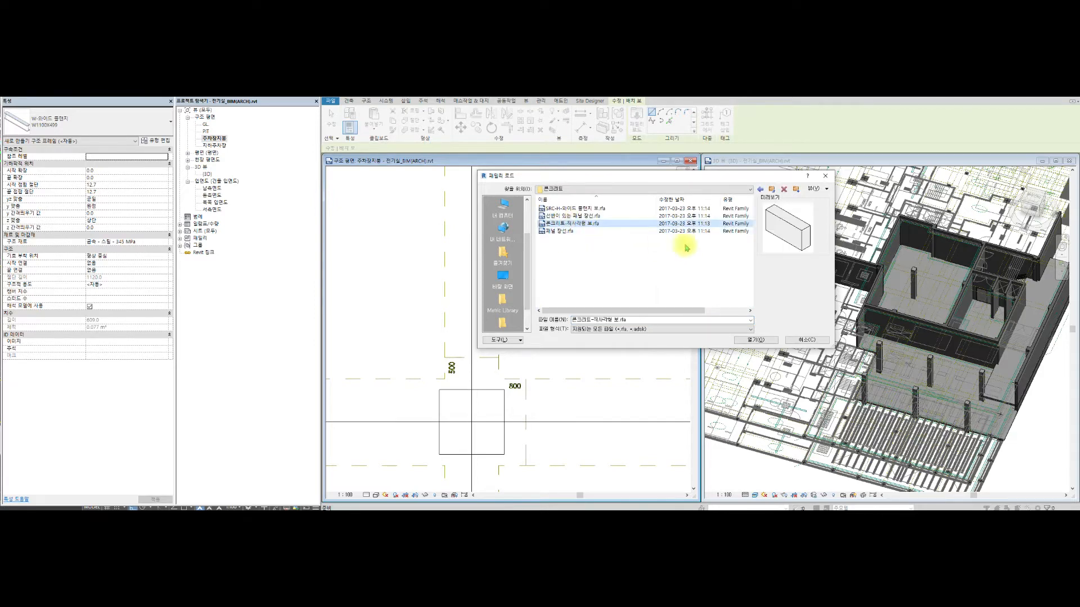
left_click(757, 339)
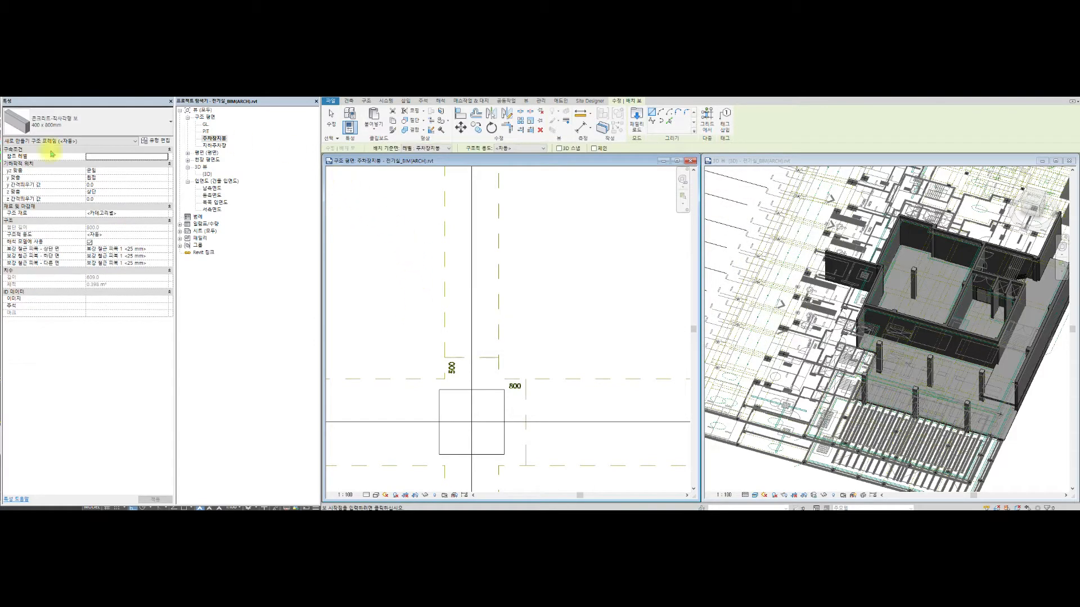
- Duplicate the 400 x 800mm concrete beam type under the name 500*900
left_click(160, 140)
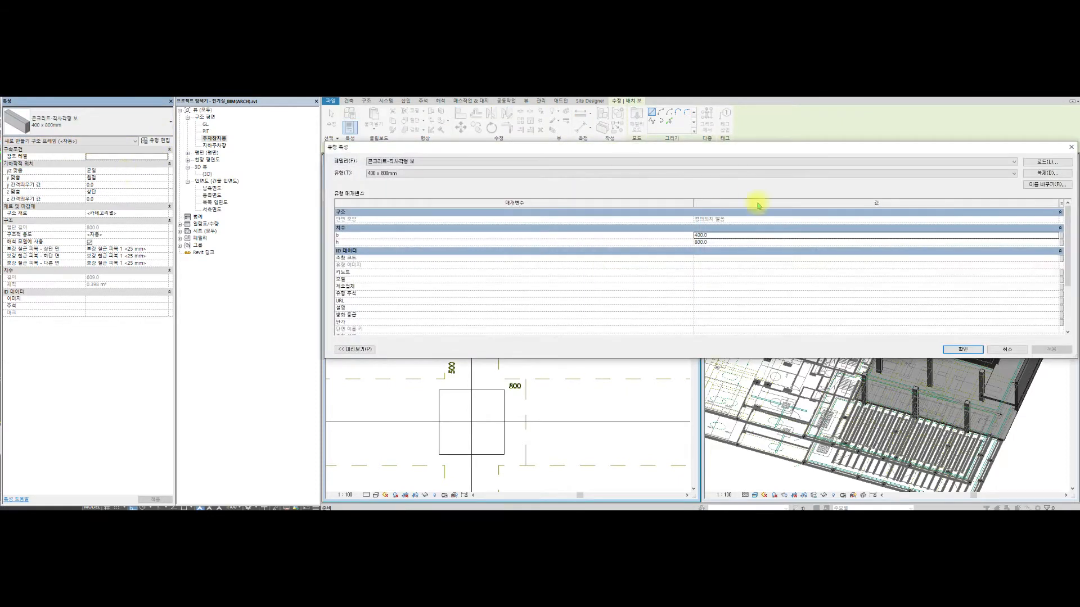
left_click(1049, 173)
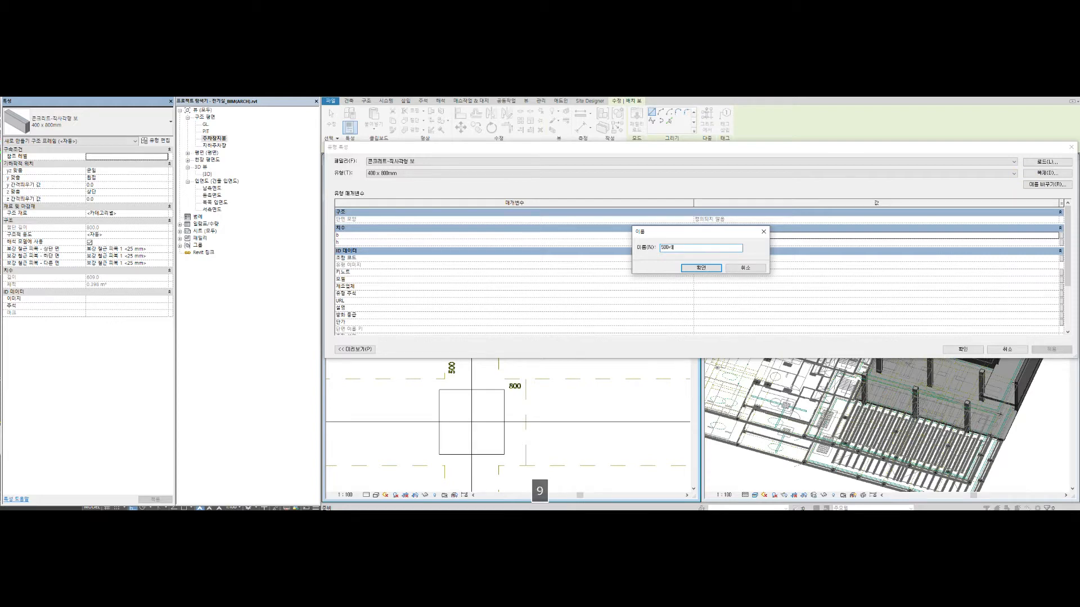
type("500x900")
key("Return")
- Set the new beam type's width b to 500 and height h to 900, and accept the type properties
left_click(719, 235)
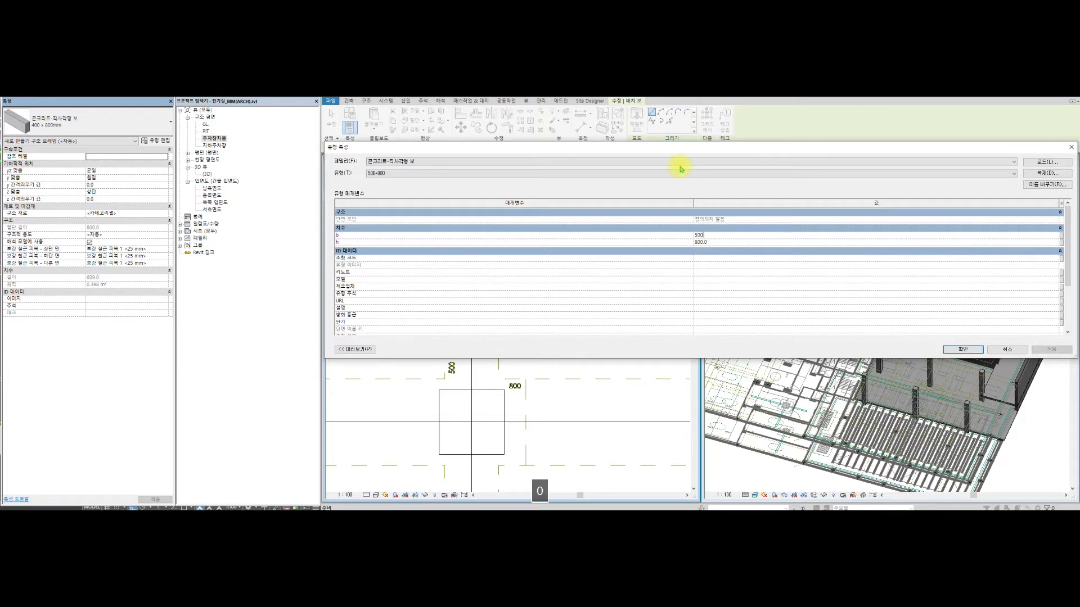
left_click(709, 243)
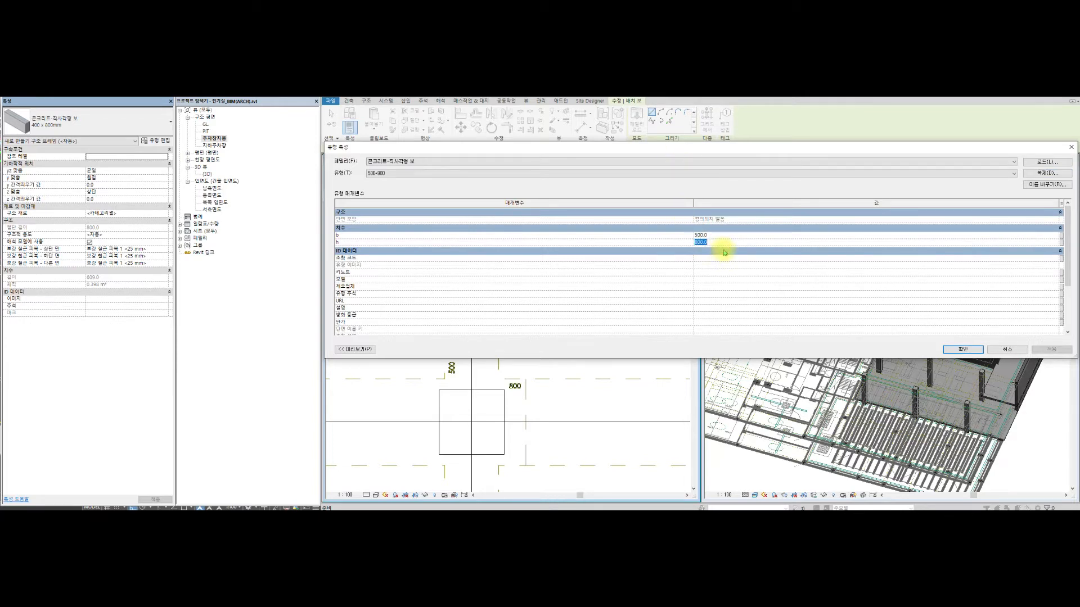
type("9-")
key("BackSpace")
type("00")
key("Return")
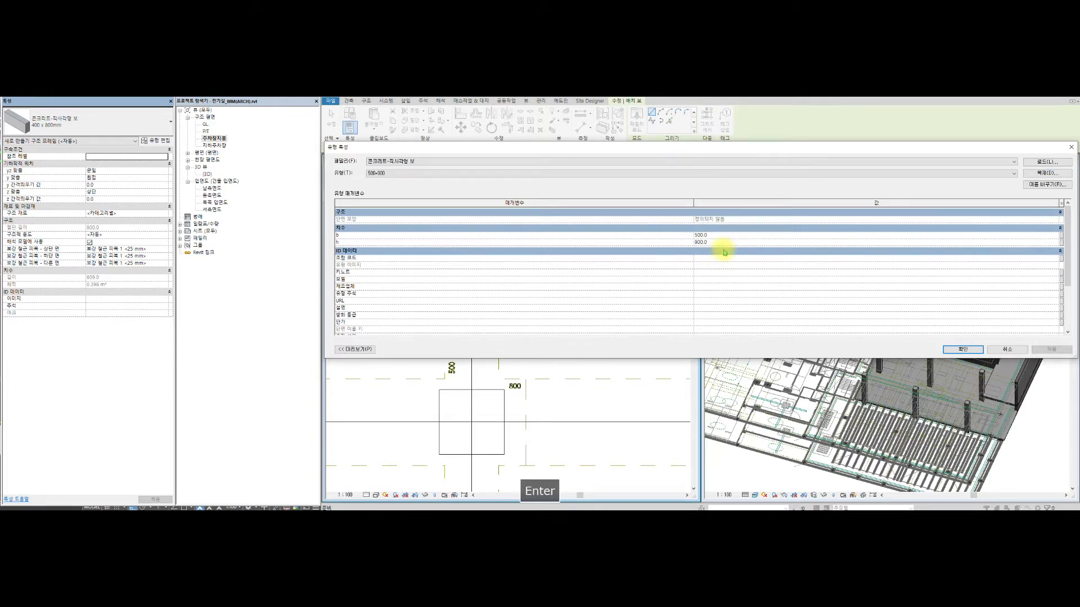
left_click(961, 350)
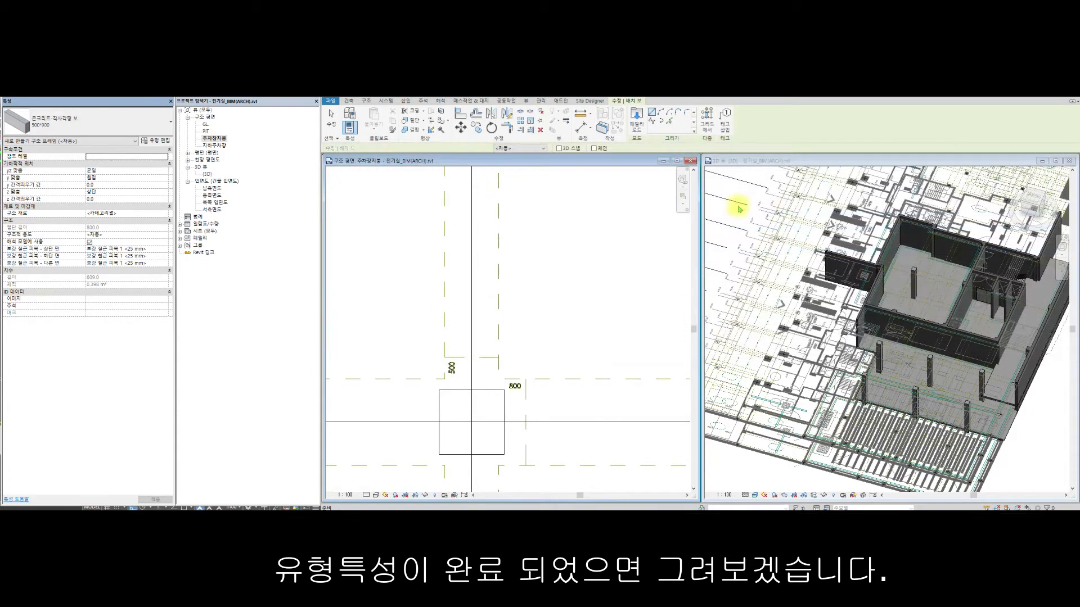
- Draw a 500*900 beam from the upper face of the 전기실 column along the vertical grid line to the wall below the elevators
left_click(471, 390)
scroll(473, 226, "down", 5)
middle_click_drag(473, 228, 492, 442)
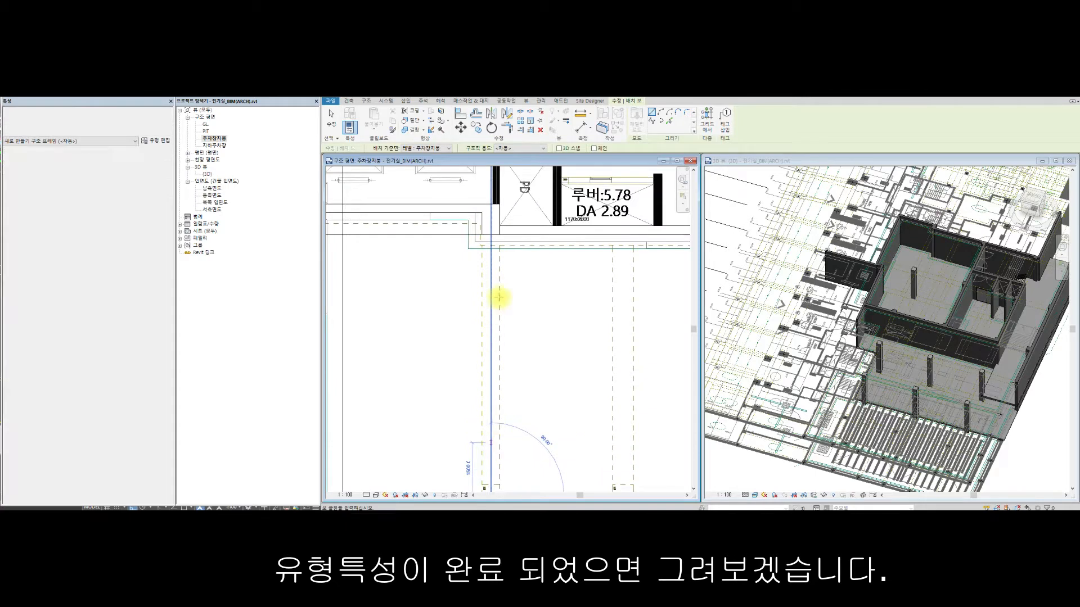
scroll(489, 241, "up", 2)
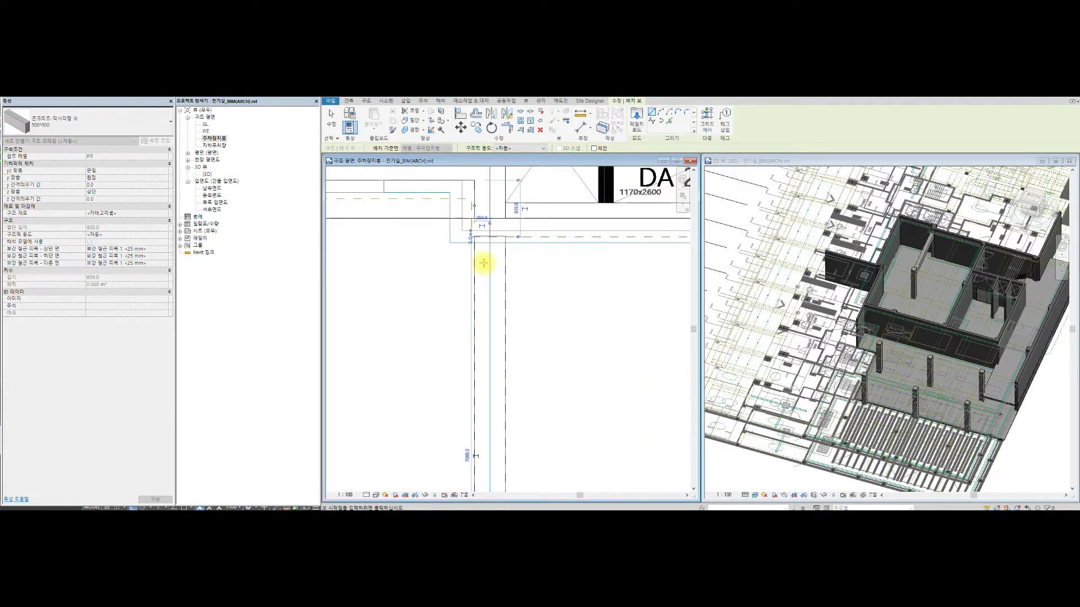
scroll(472, 245, "up", 2)
scroll(604, 204, "up", 3)
key("Escape")
- Align the beam's upper end with the wall line just beyond the dashed beam outline
scroll(463, 248, "down", 1)
middle_click_drag(461, 252, 512, 337)
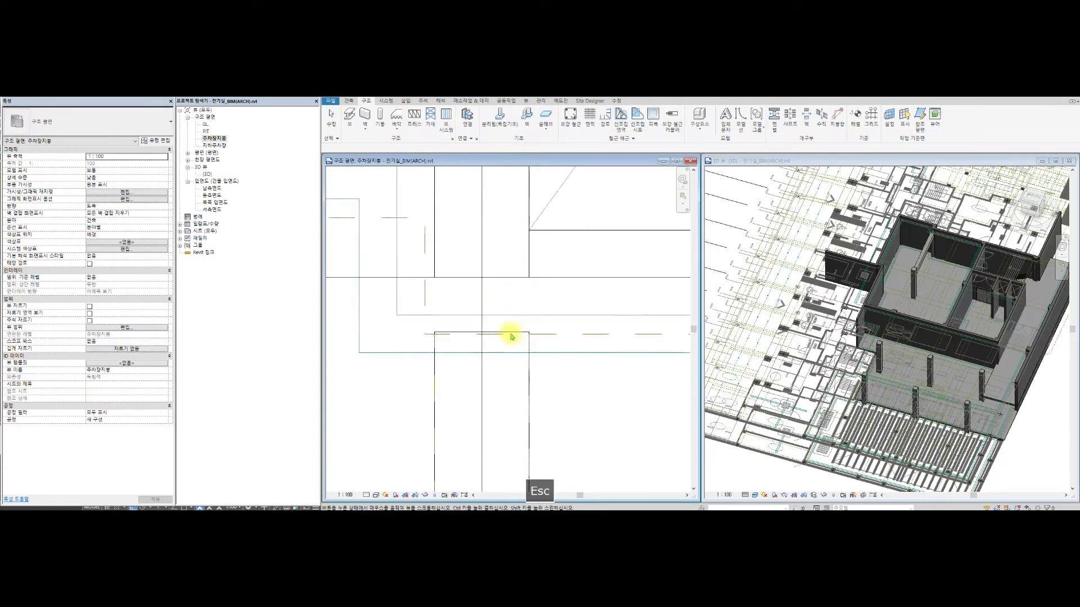
scroll(501, 322, "up", 2)
key("a")
key("l")
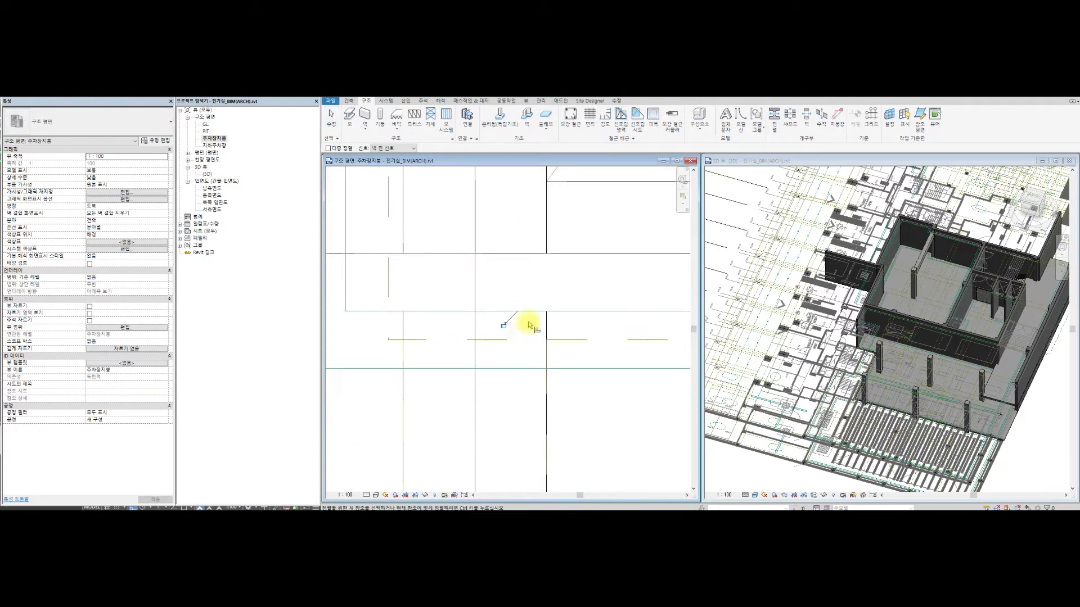
key("Escape")
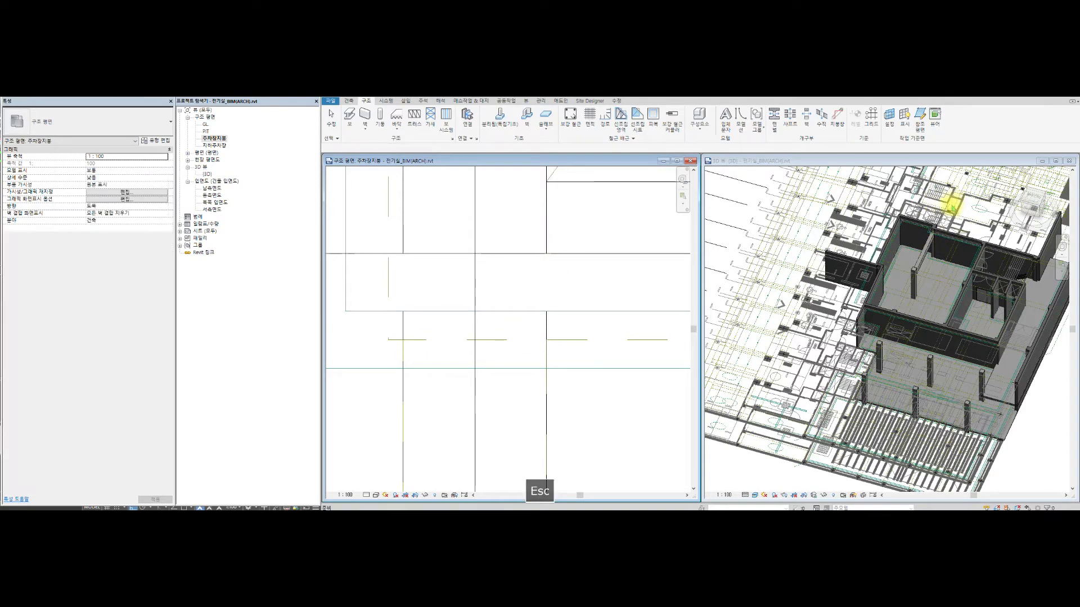
- Examine the new beam's position against the column and wall in the 3D view
left_click(957, 234)
scroll(953, 230, "up", 5)
middle_click_drag(950, 228, 923, 203, "shift")
left_click(923, 203)
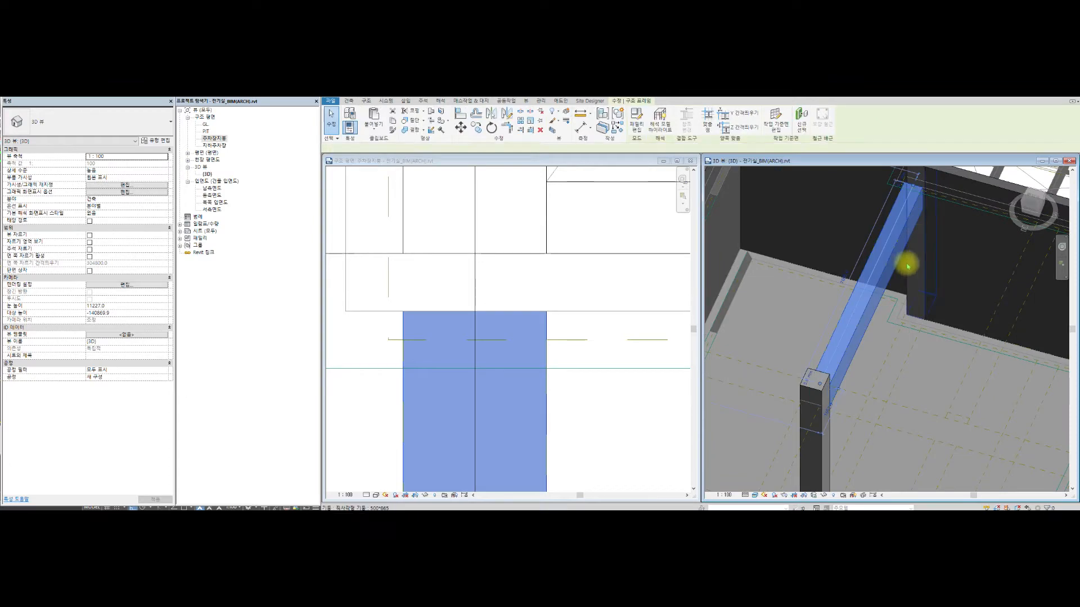
mouse_move(911, 282)
middle_mouse_down("shift")
mouse_move(815, 278)
mouse_move(761, 253)
mouse_move(774, 267)
mouse_move(761, 248)
mouse_move(851, 294)
mouse_move(886, 274)
mouse_move(915, 284)
mouse_move(911, 269)
middle_mouse_up("shift")
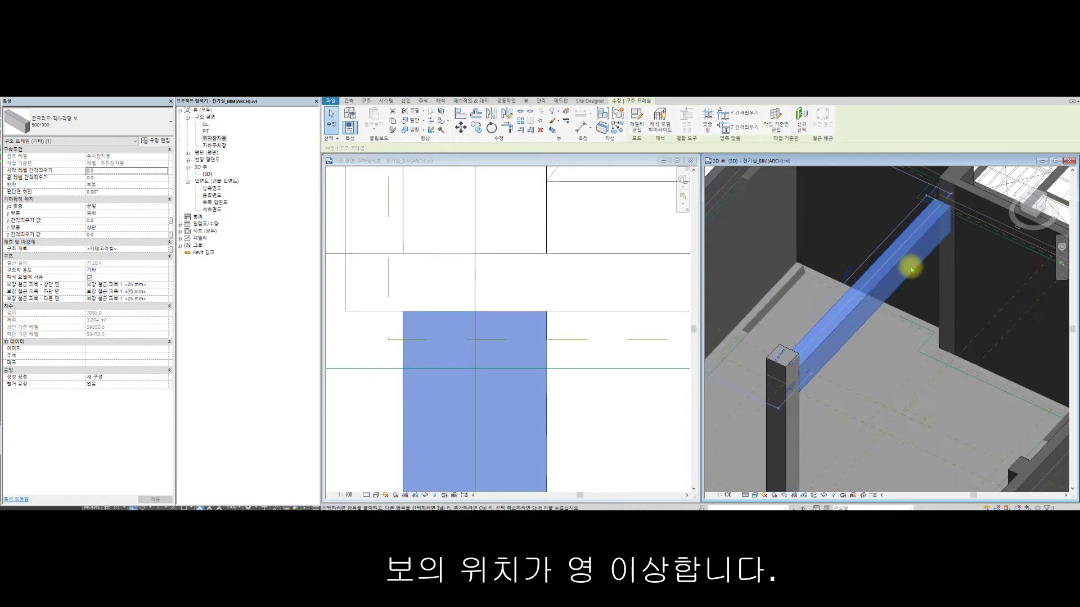
scroll(794, 374, "down", 3)
middle_click_drag(815, 359, 848, 254)
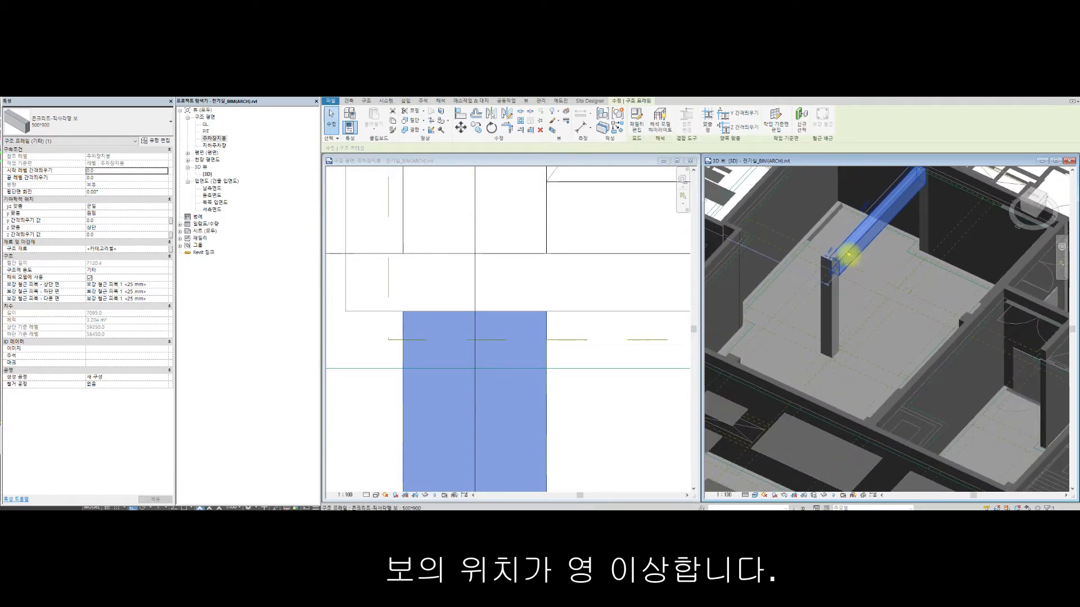
- Align the beam's lower end with the upper face of the 전기실 column in the 주차장지붕 plan
scroll(586, 302, "down", 12)
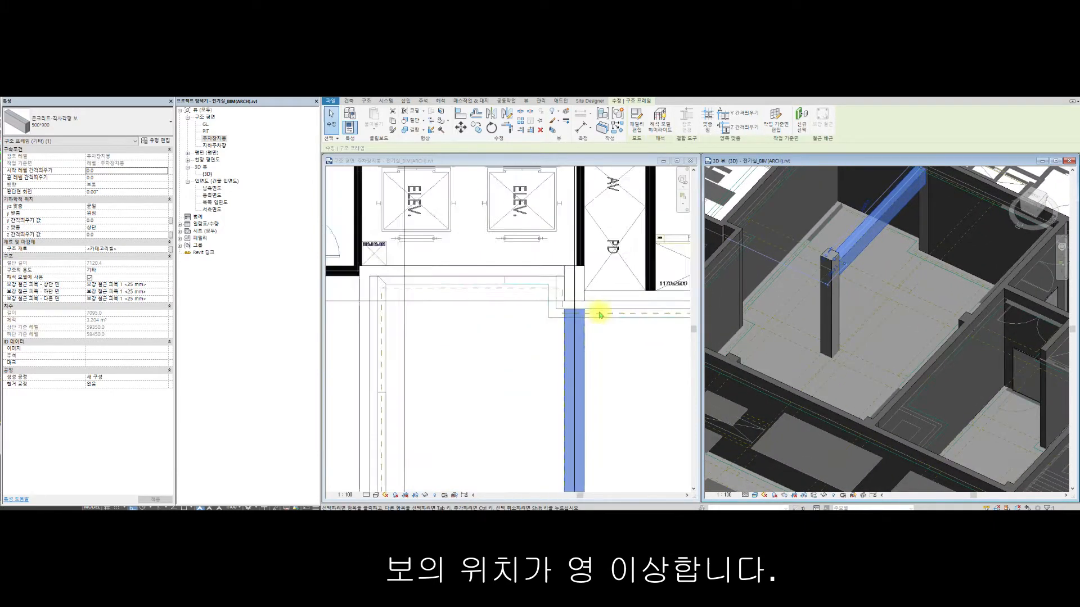
scroll(610, 326, "down", 3)
scroll(591, 356, "up", 10)
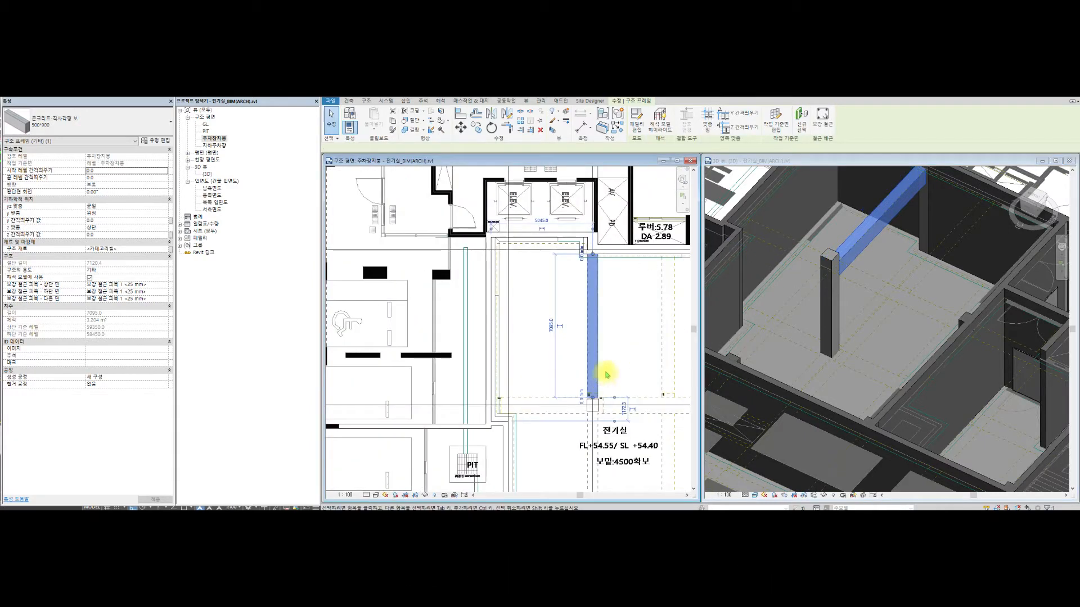
scroll(586, 428, "up", 5)
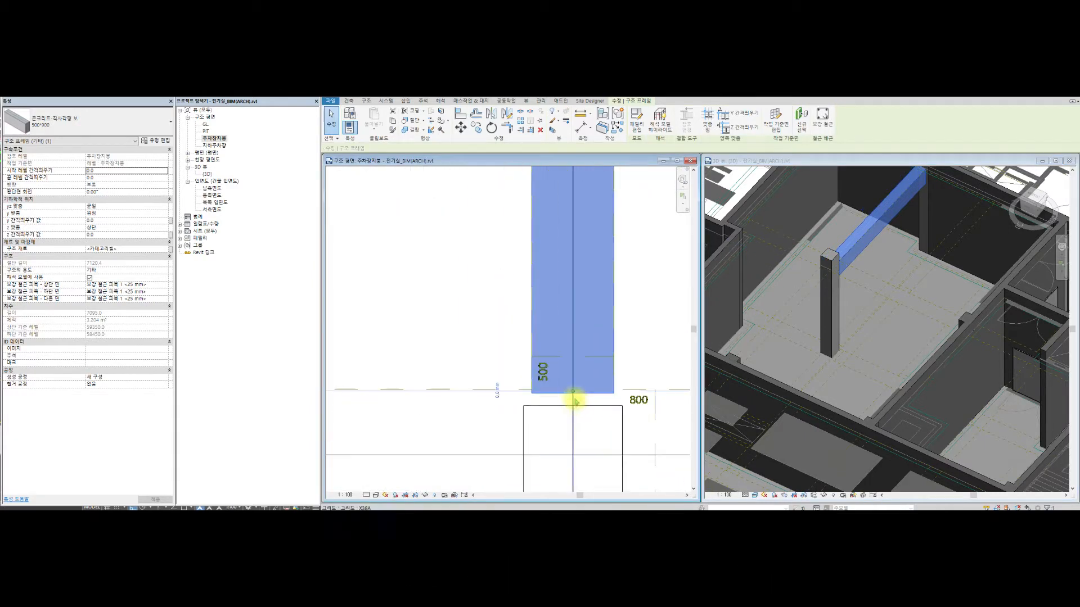
key("Escape")
key("Escape")
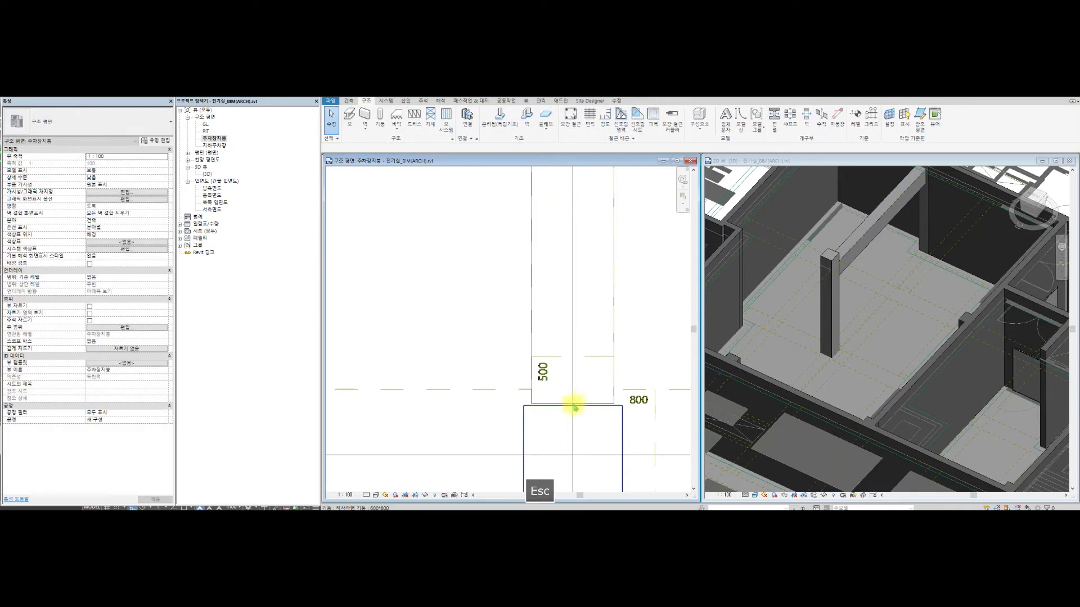
key("l")
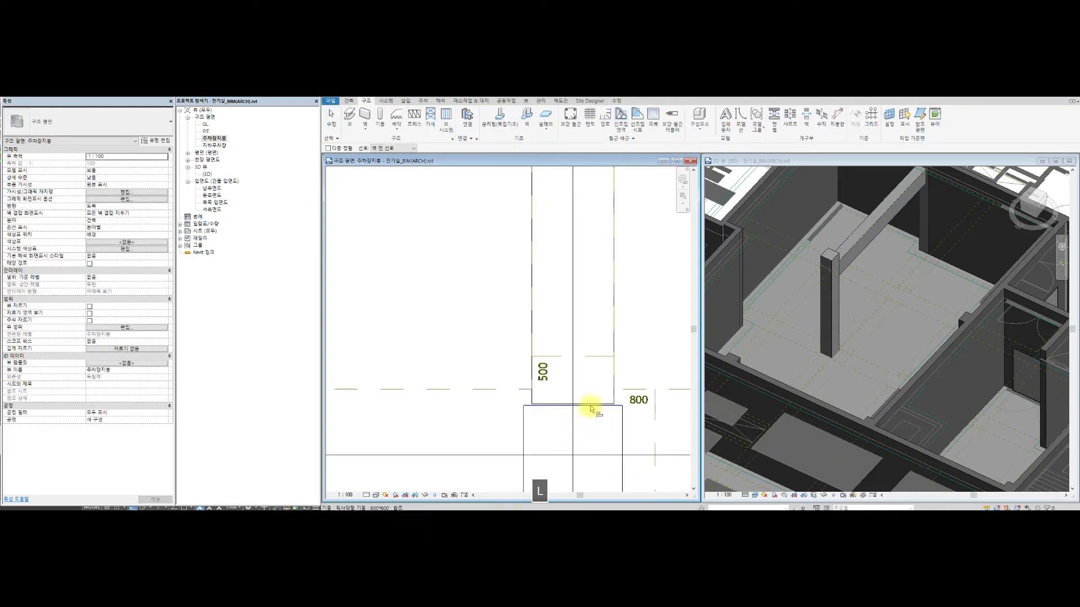
scroll(589, 307, "down", 5)
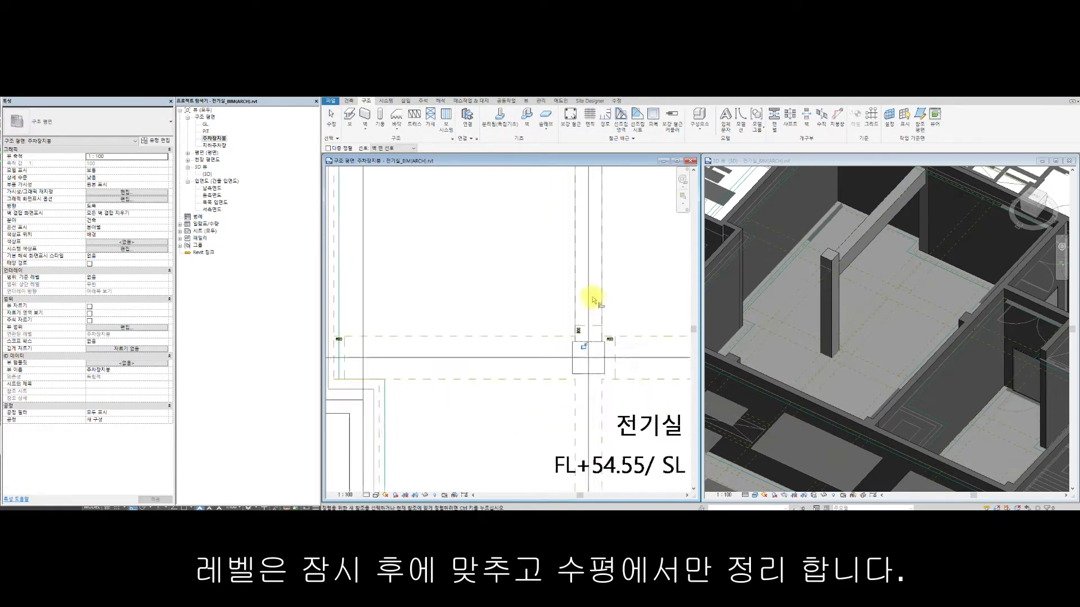
key("Escape")
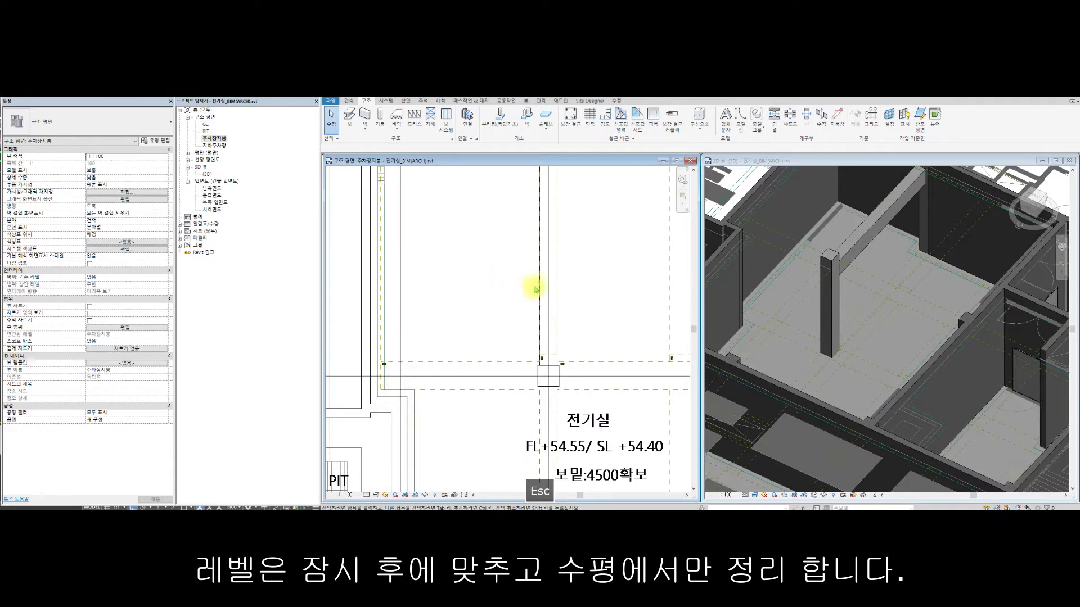
middle_click_drag(531, 292, 515, 294)
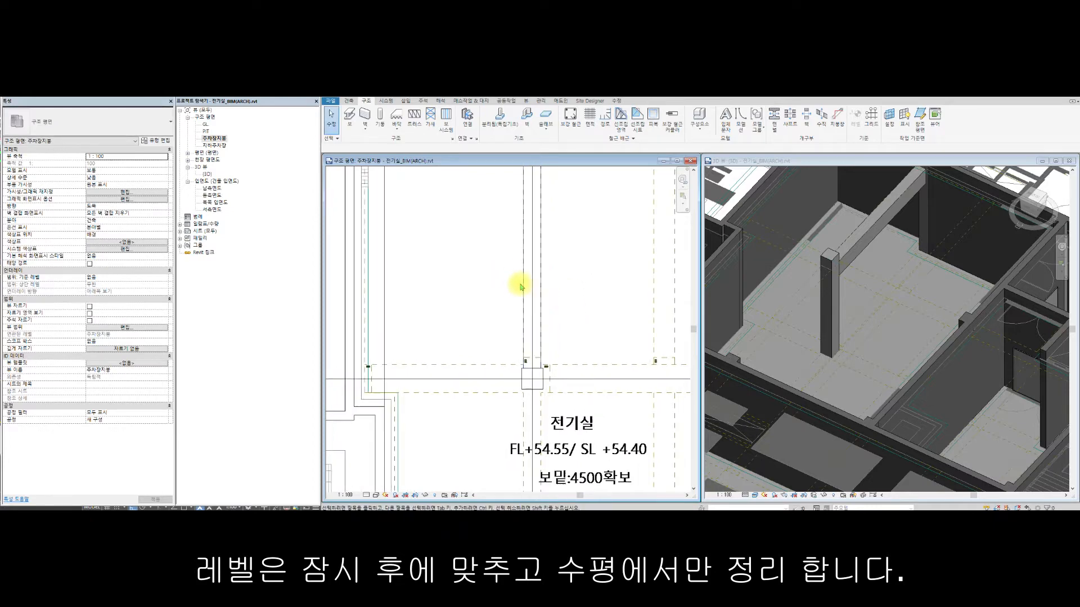
left_click(542, 230)
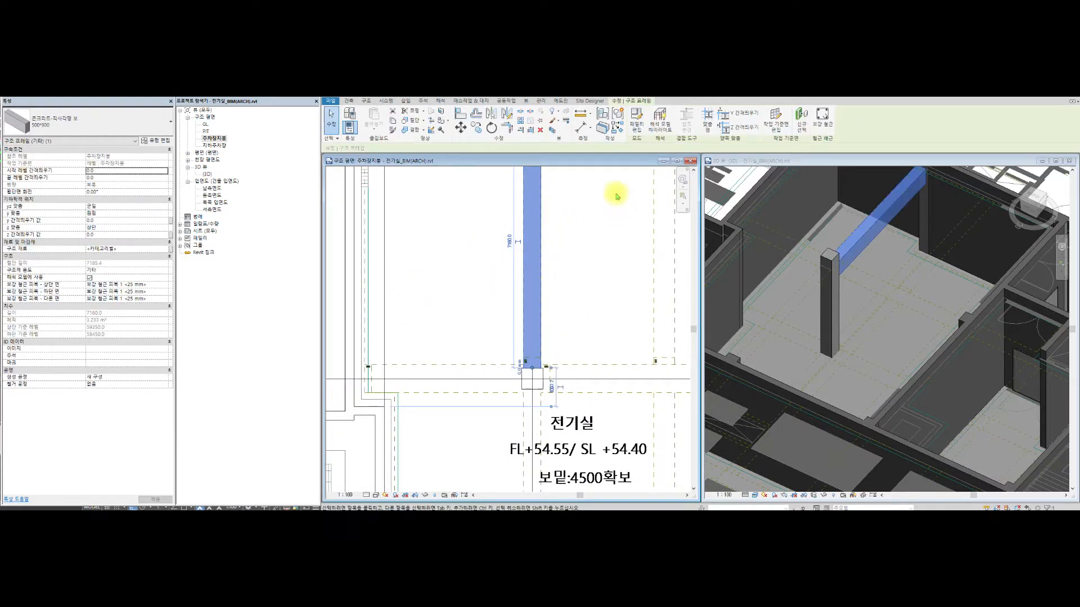
scroll(574, 248, "down", 5)
scroll(557, 298, "up", 3)
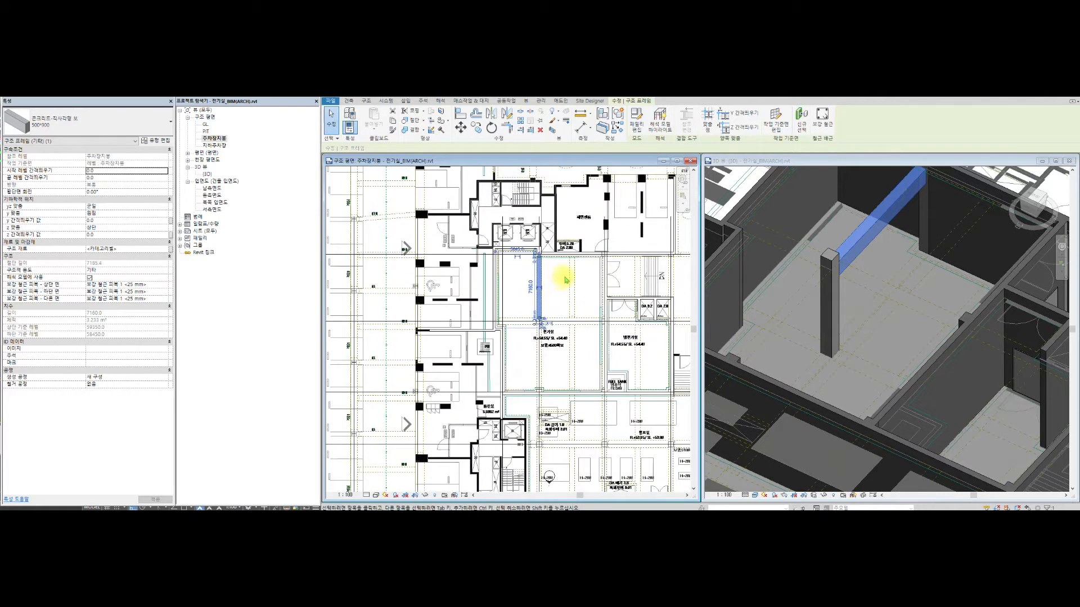
key("Escape")
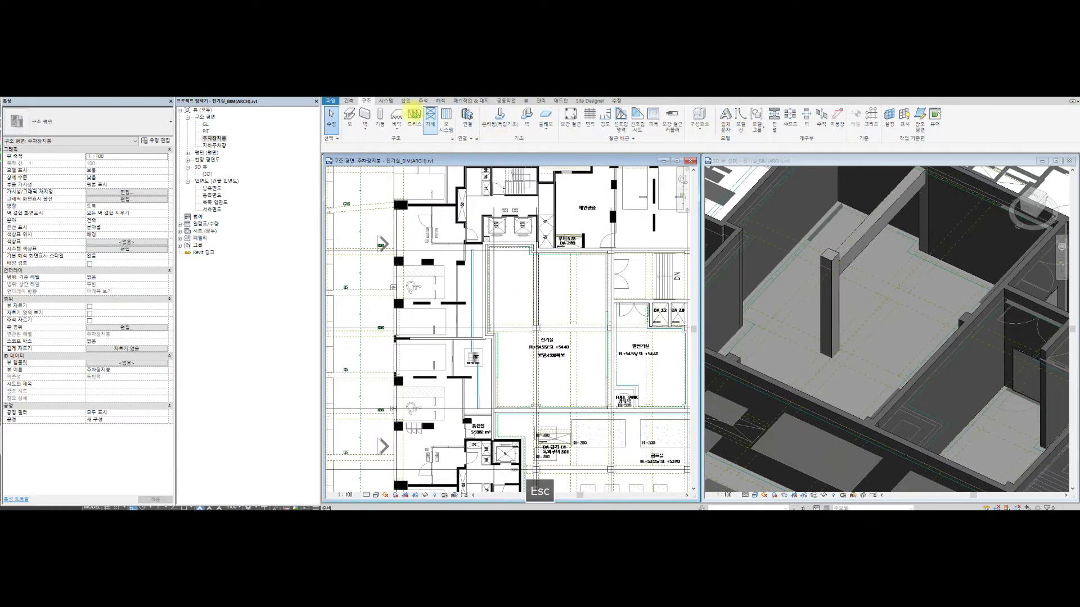
- Create a vertical section through 전기실, from the stairwell above the elevators down to below the room's lower wall
left_click(389, 102)
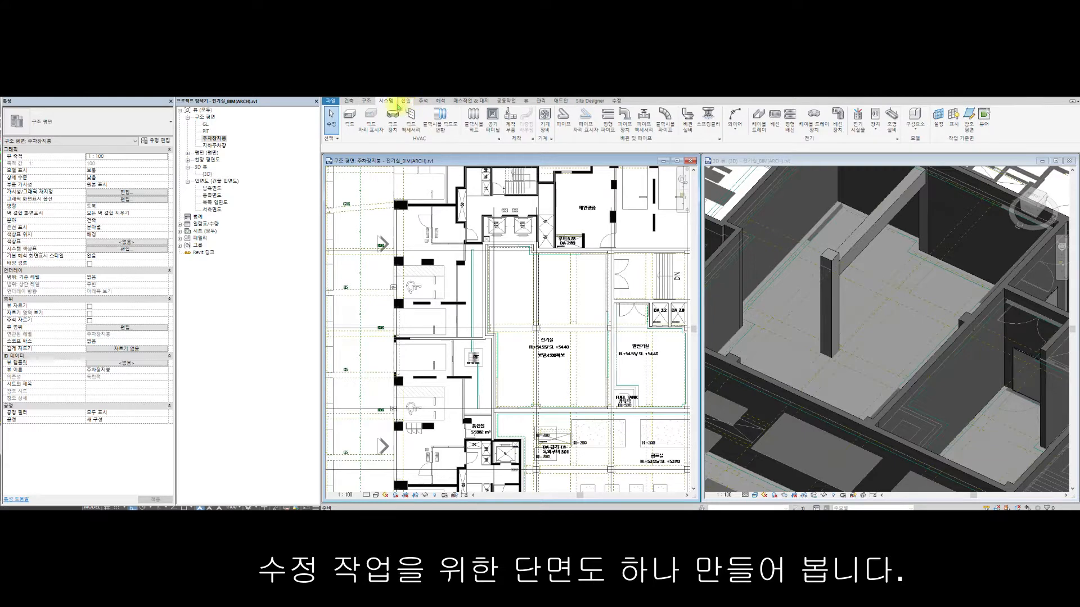
left_click(350, 102)
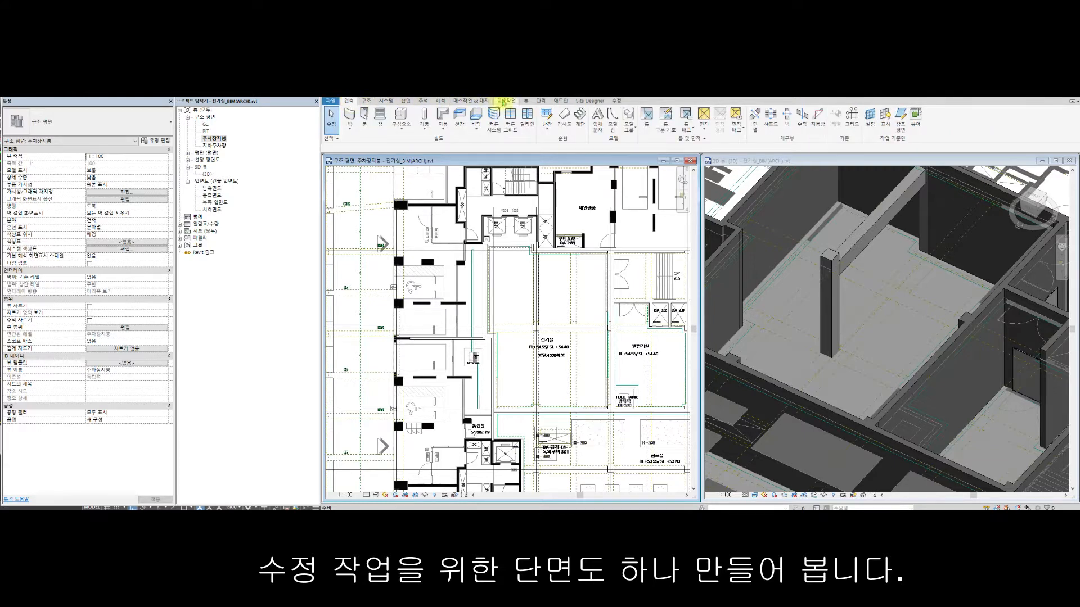
left_click(525, 101)
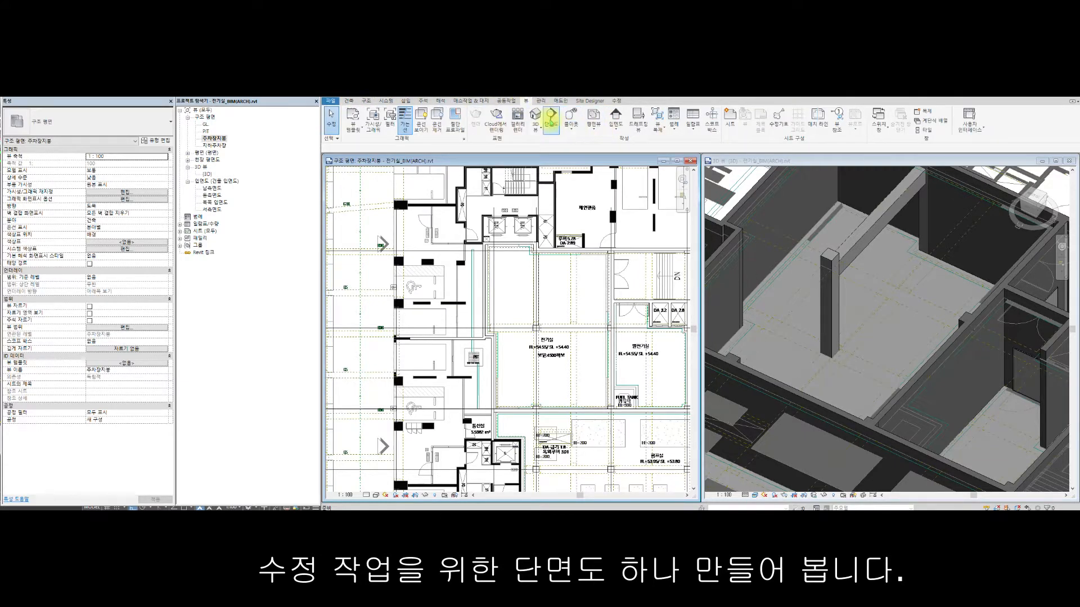
left_click(550, 118)
left_click(524, 193)
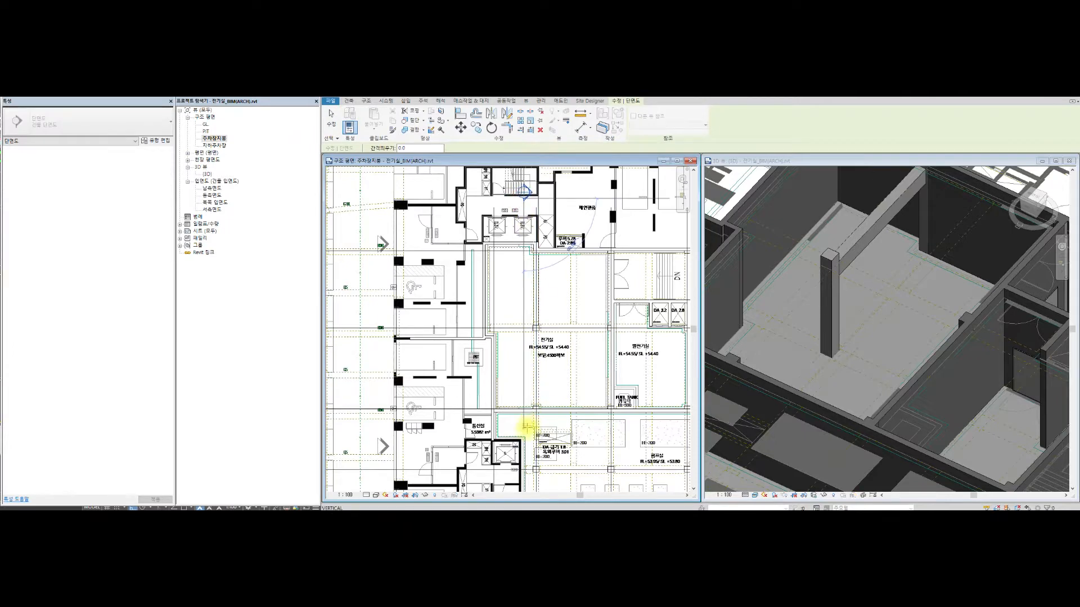
left_click(527, 429)
- Shorten the section's view depth to about 2823 mm in the 주차장지붕 plan
scroll(595, 294, "down", 3)
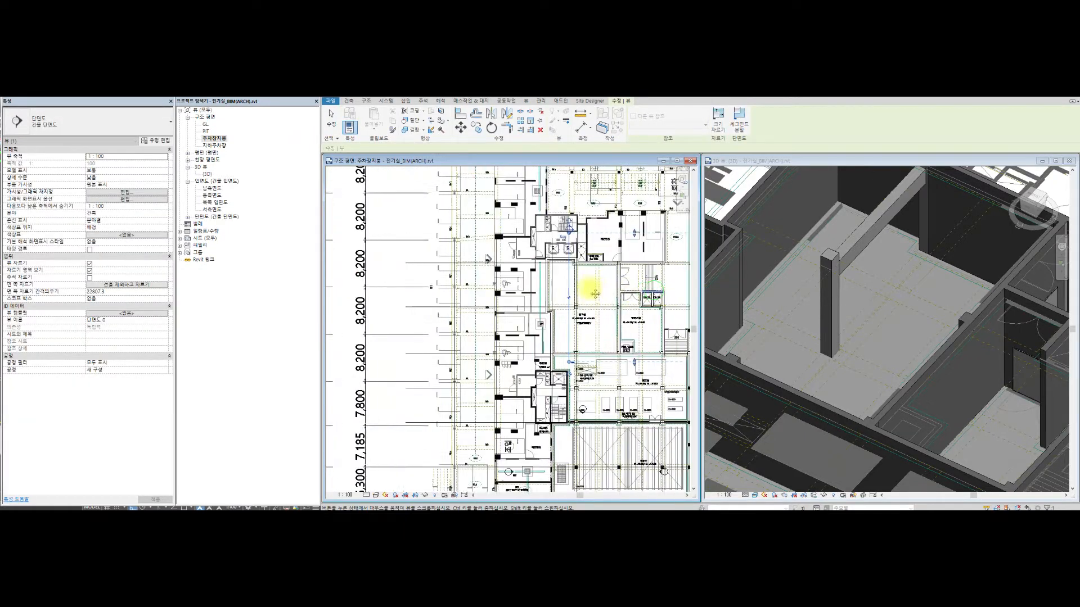
middle_click_drag(595, 294, 508, 290)
left_click_drag(613, 293, 499, 304)
scroll(480, 224, "up", 3)
scroll(479, 223, "up", 5)
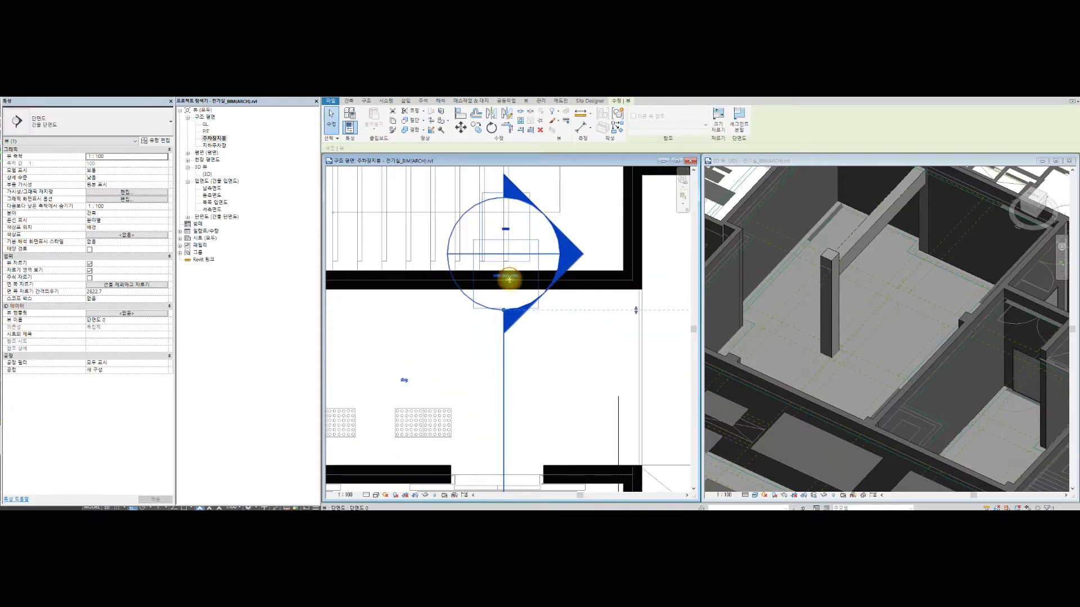
left_click(578, 349)
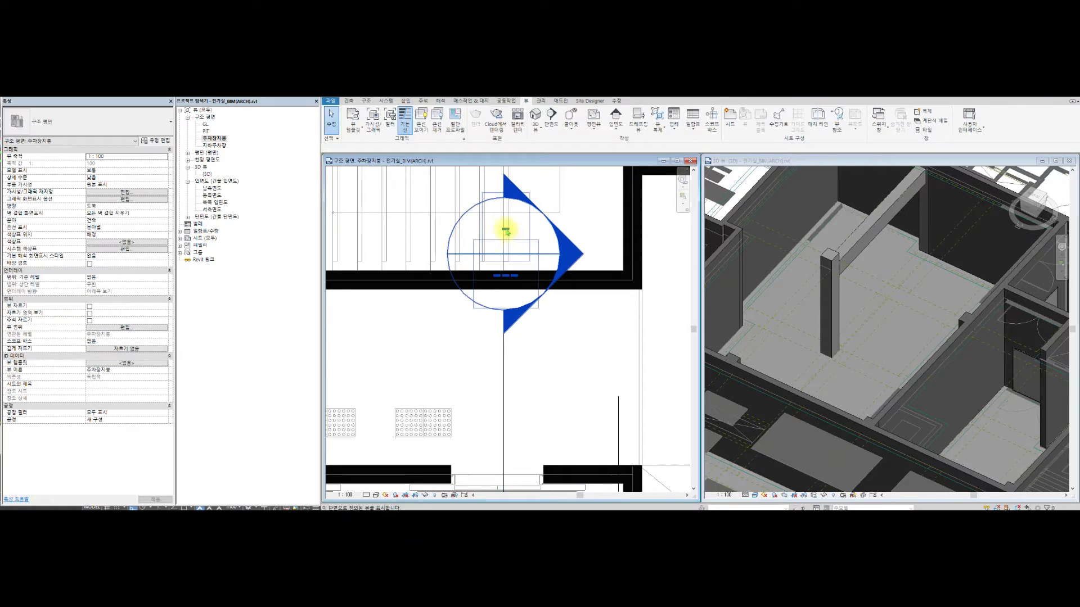
- Open the new section view at full size and set its detail level to Fine (높음)
double_click(505, 230)
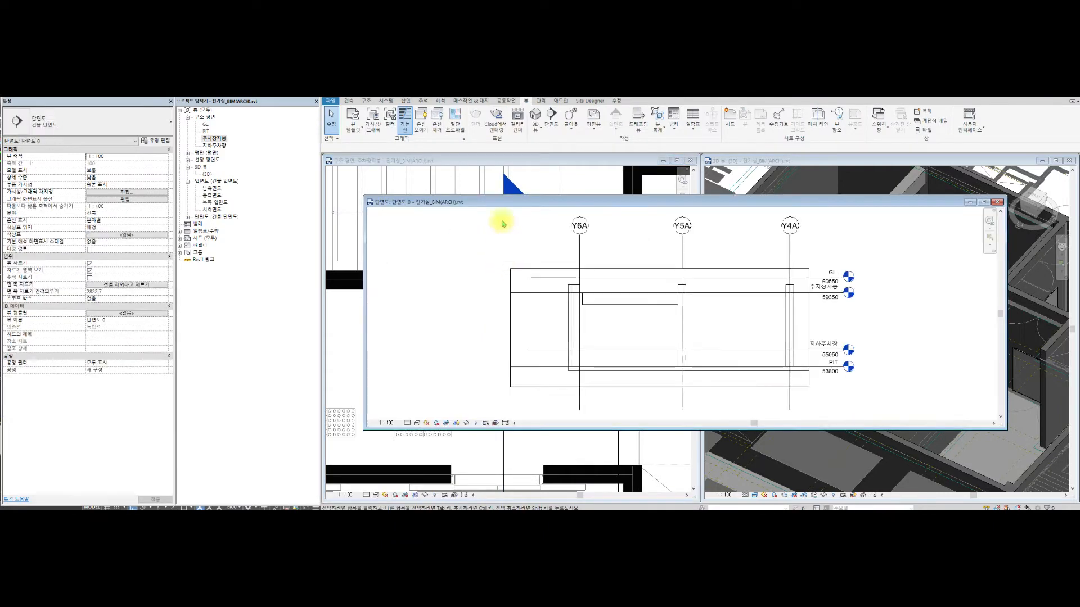
left_click(997, 202)
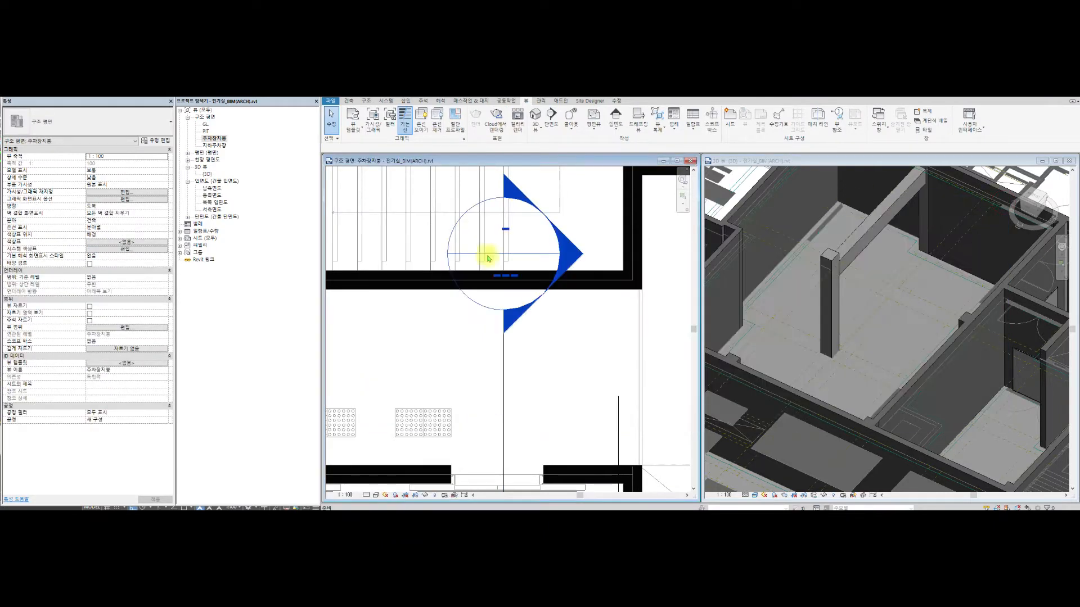
double_click(510, 278)
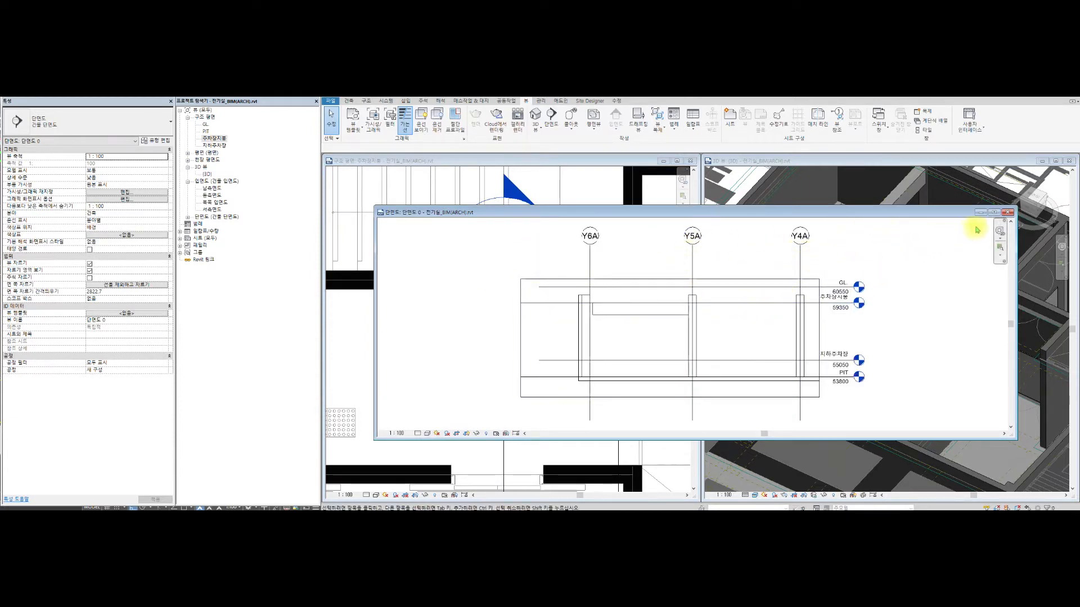
left_click(994, 212)
left_click(362, 499)
left_click(370, 490)
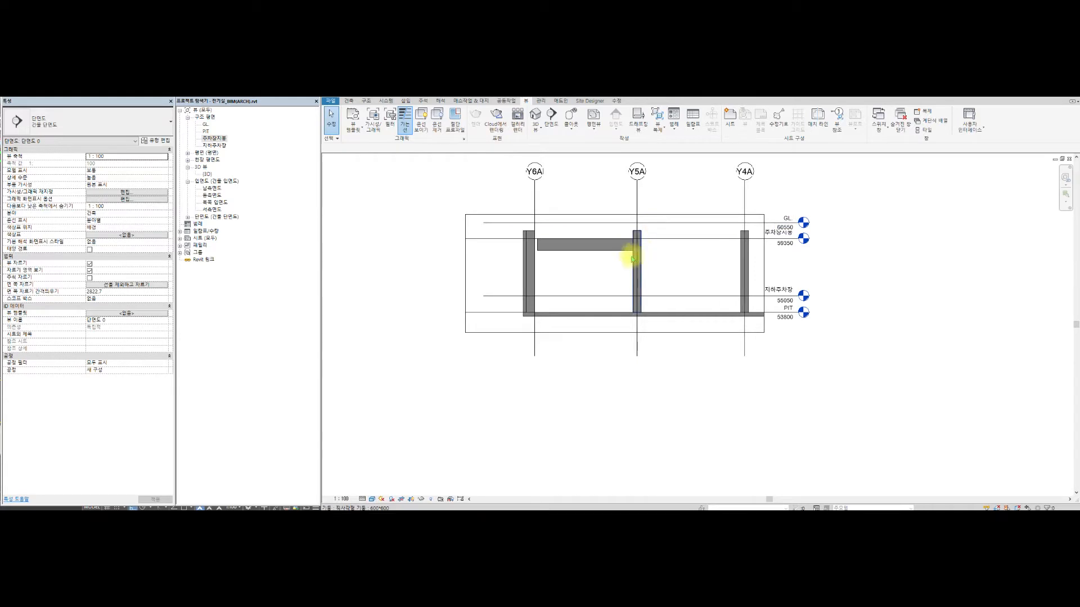
- Dimension the height from the pit floor to the roof slab's underside in the AutoCAD section, and return to the Revit section
scroll(634, 248, "up", 3)
key("alt+Tab")
scroll(84, 253, "down", 8)
scroll(56, 259, "up", 6)
middle_click_drag(2, 275, 40, 255)
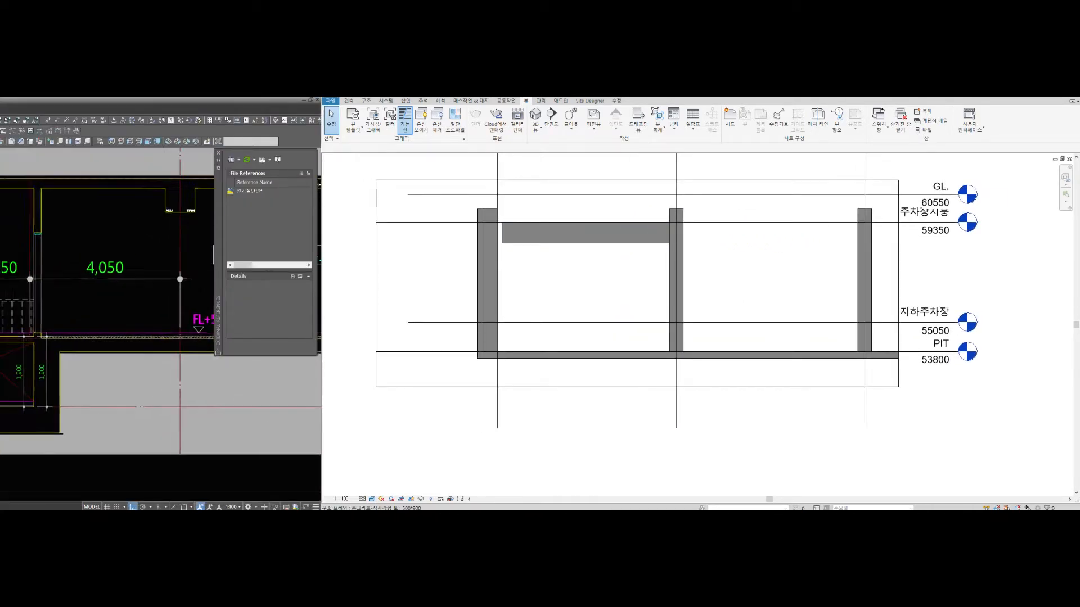
key("q")
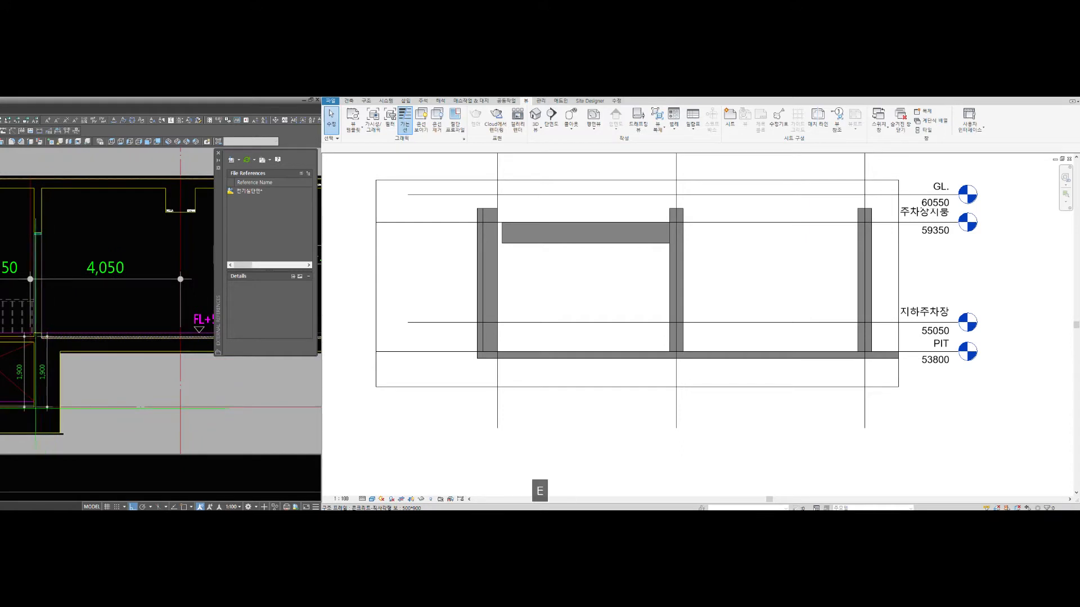
key("space")
left_click(35, 407)
key("e")
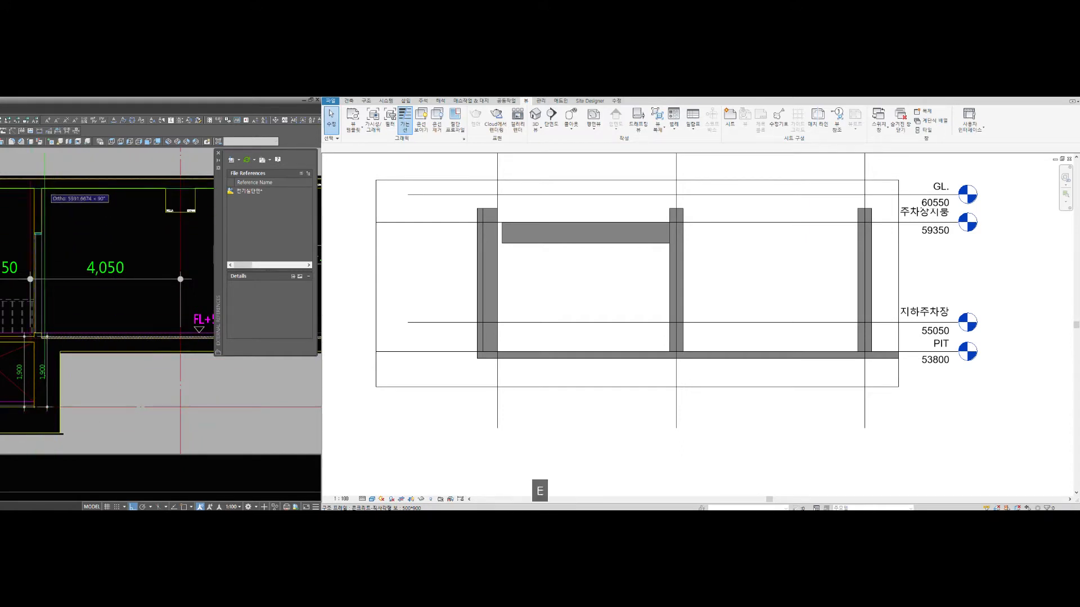
key("space")
left_click(44, 189)
left_click(62, 235)
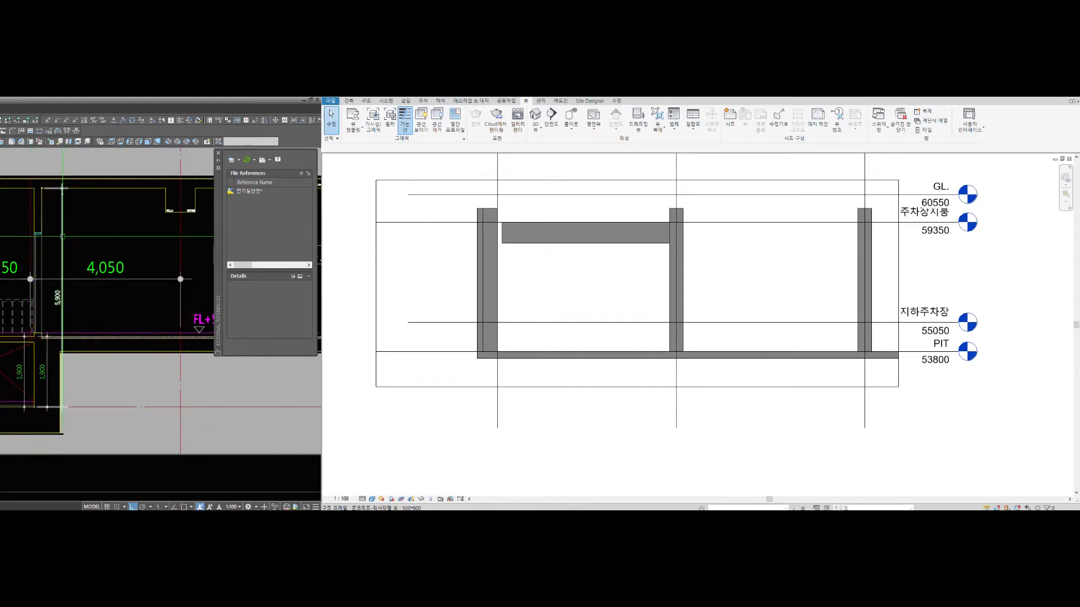
left_click(736, 238)
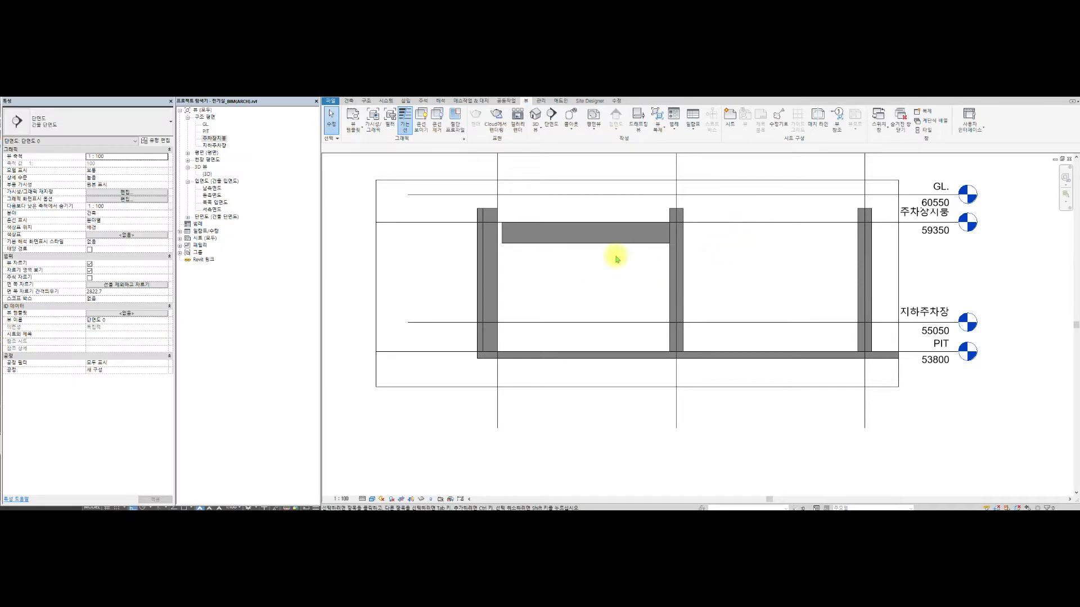
scroll(616, 256, "up", 2)
middle_click_drag(591, 173, 560, 213)
left_click(406, 101)
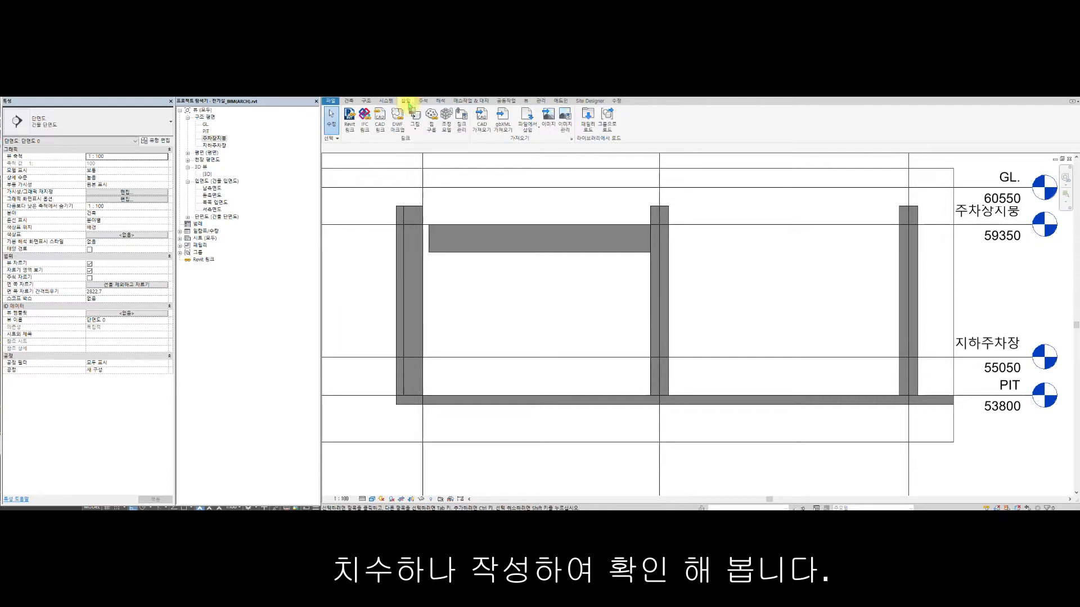
left_click(387, 101)
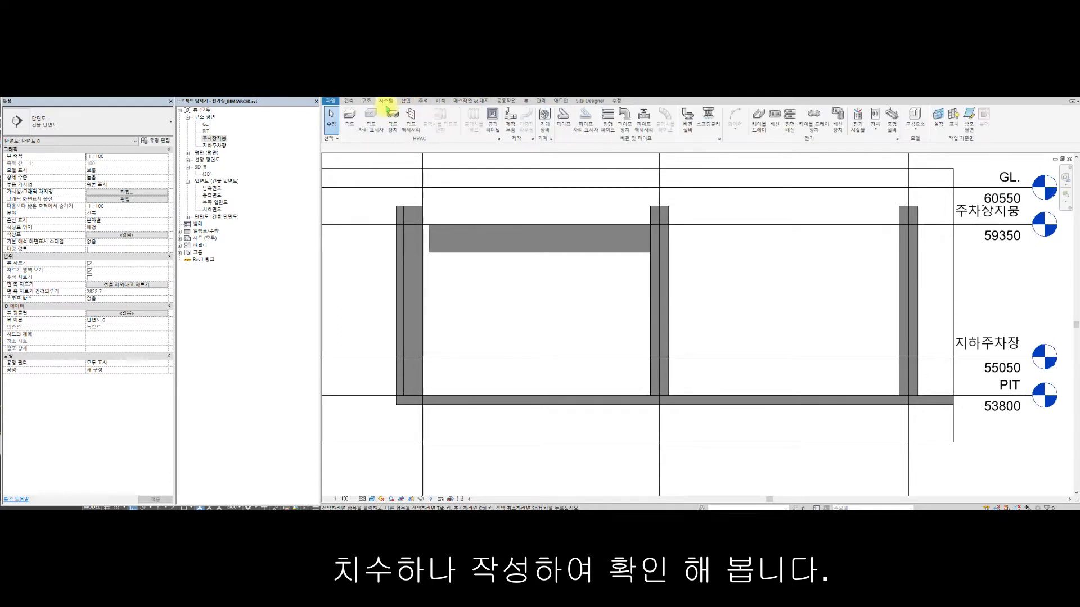
left_click(528, 101)
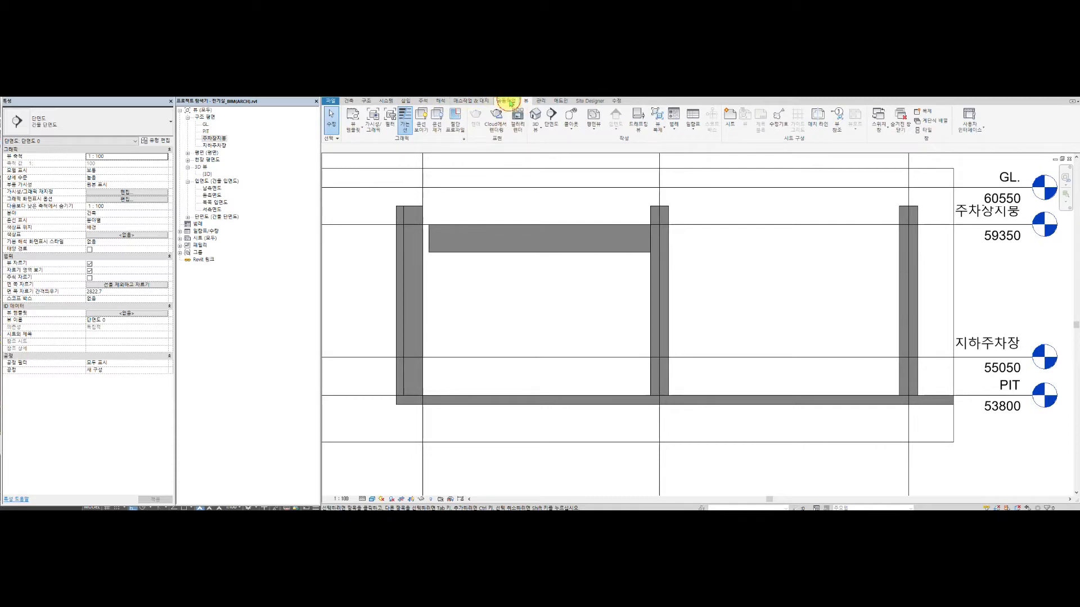
left_click(508, 102)
left_click(558, 101)
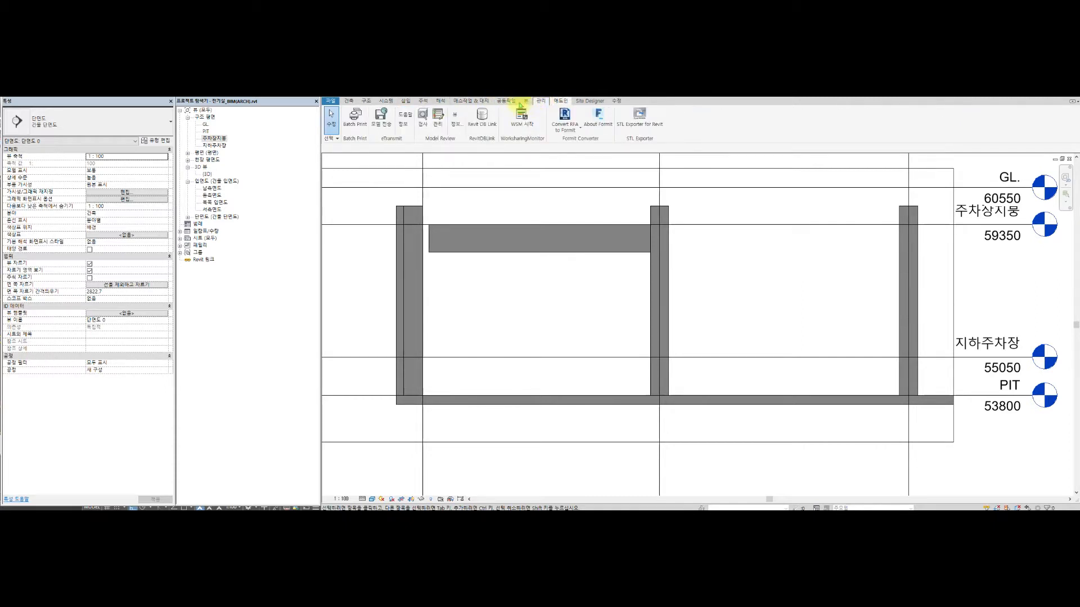
left_click(365, 101)
left_click(386, 103)
left_click(405, 102)
left_click(444, 104)
left_click(459, 103)
left_click(421, 103)
left_click(381, 123)
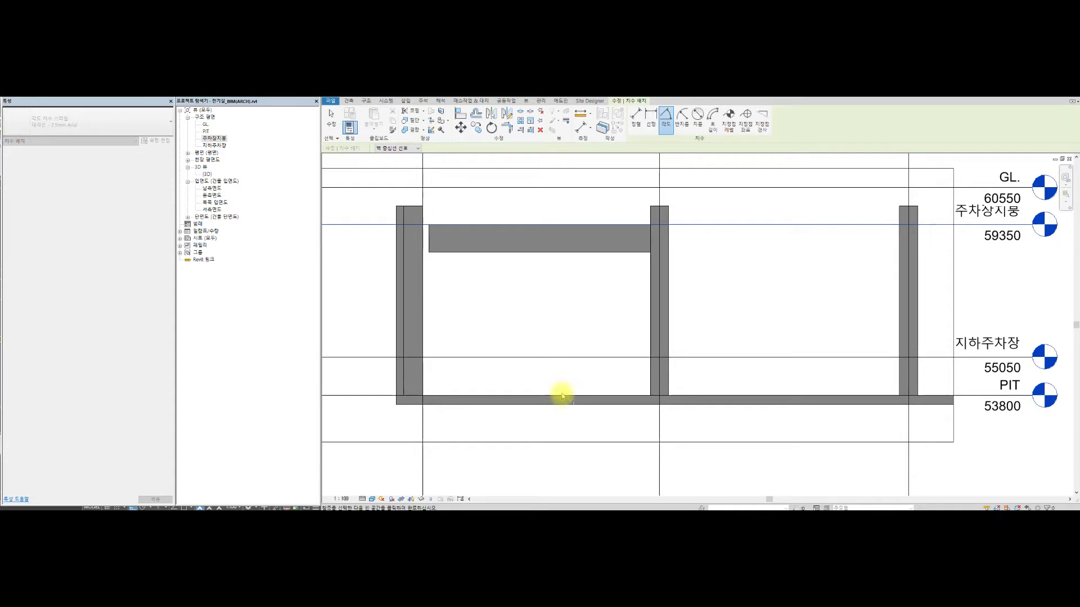
left_click(563, 396)
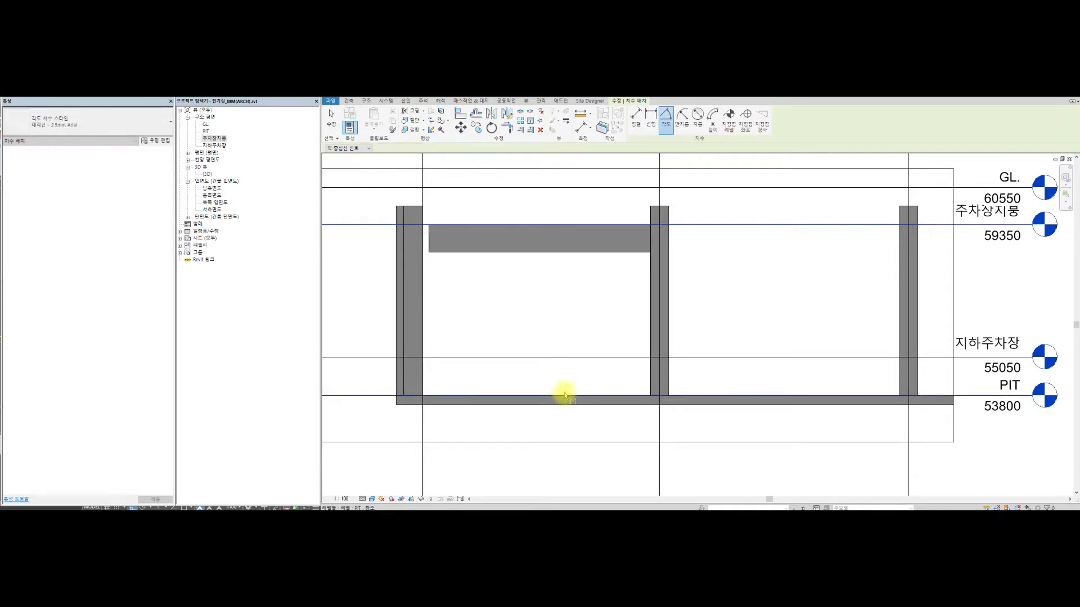
left_click(559, 226)
scroll(632, 275, "down", 2)
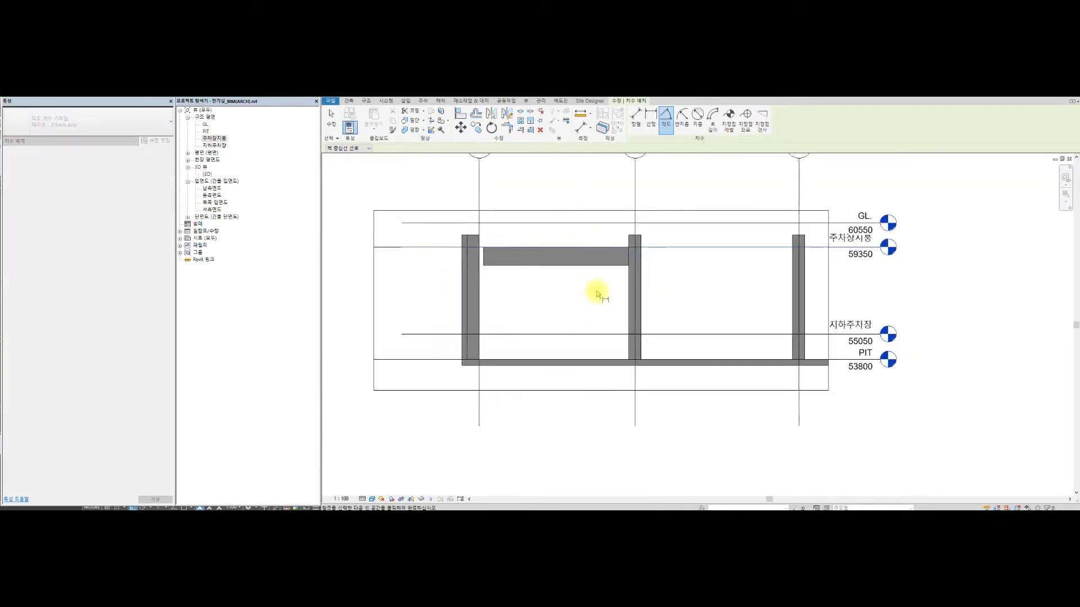
scroll(504, 237, "up", 1)
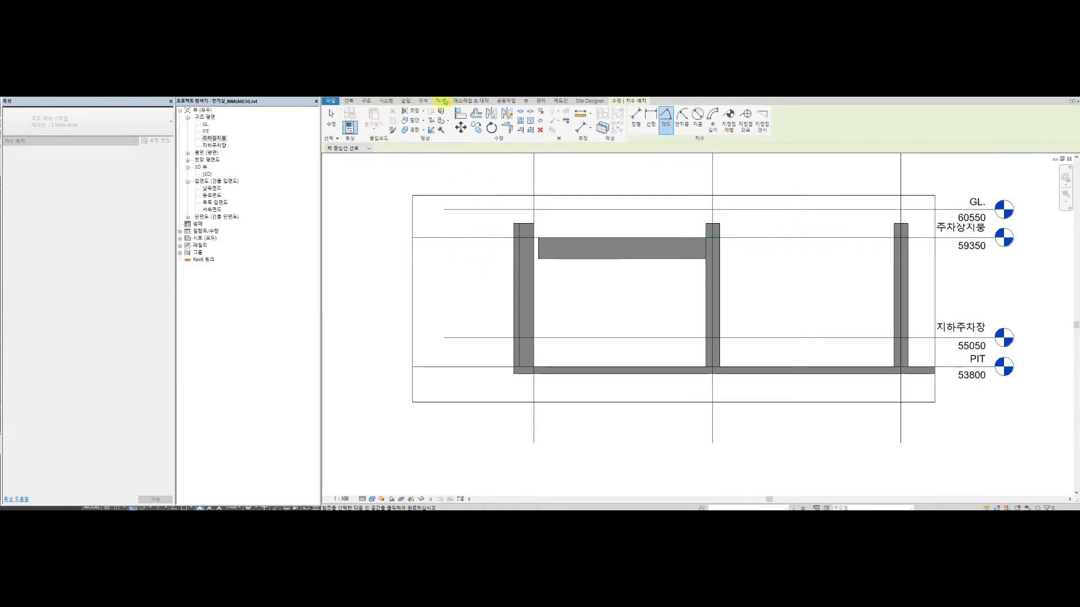
- Add a vertical linear dimension between the 주차장지붕 level at the beam's top and the PIT level
left_click(651, 121)
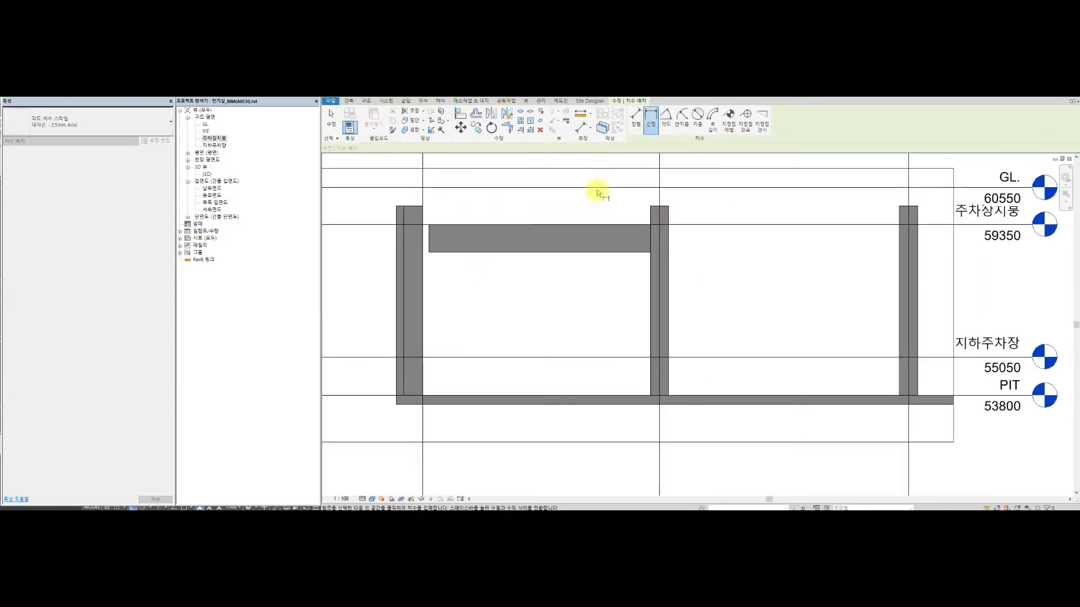
left_click(599, 225)
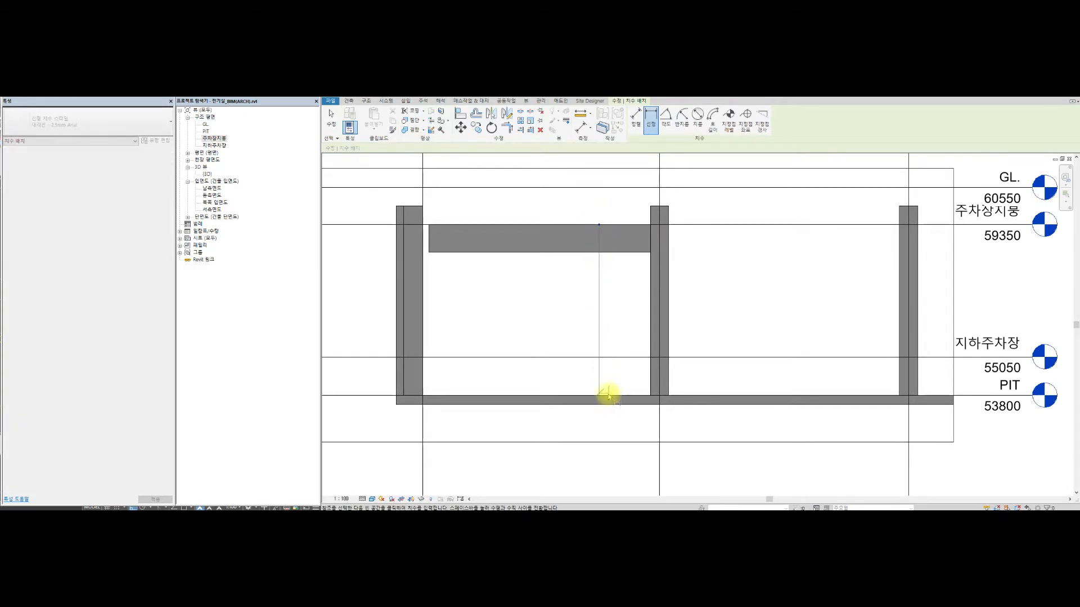
left_click(600, 397)
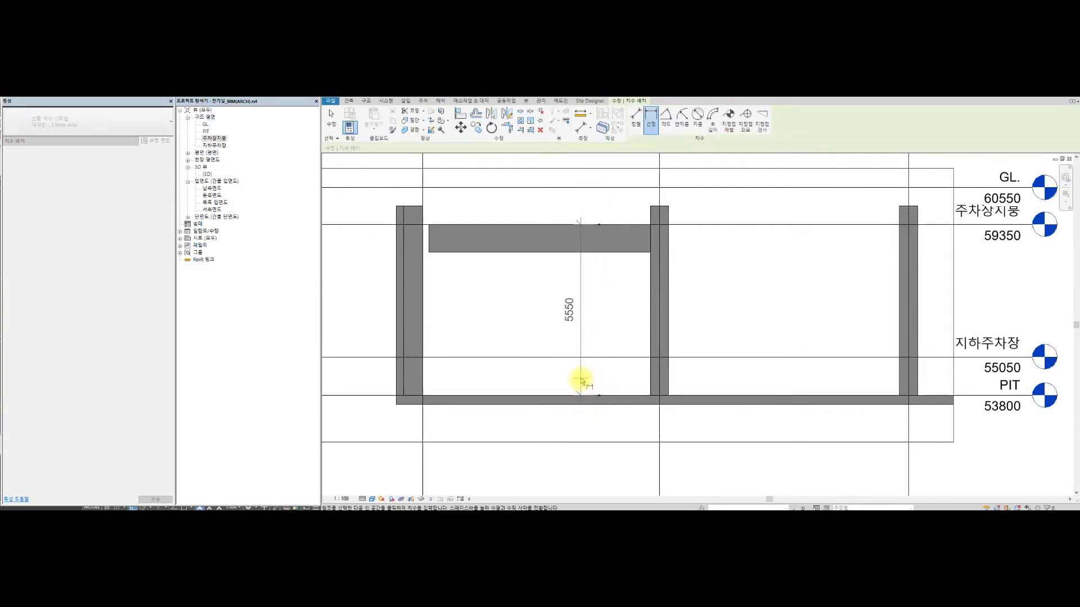
left_click(581, 378)
- Compare the height dimension in the AutoCAD section with the new Revit dimension and end the dimensioning
key("alt+Tab")
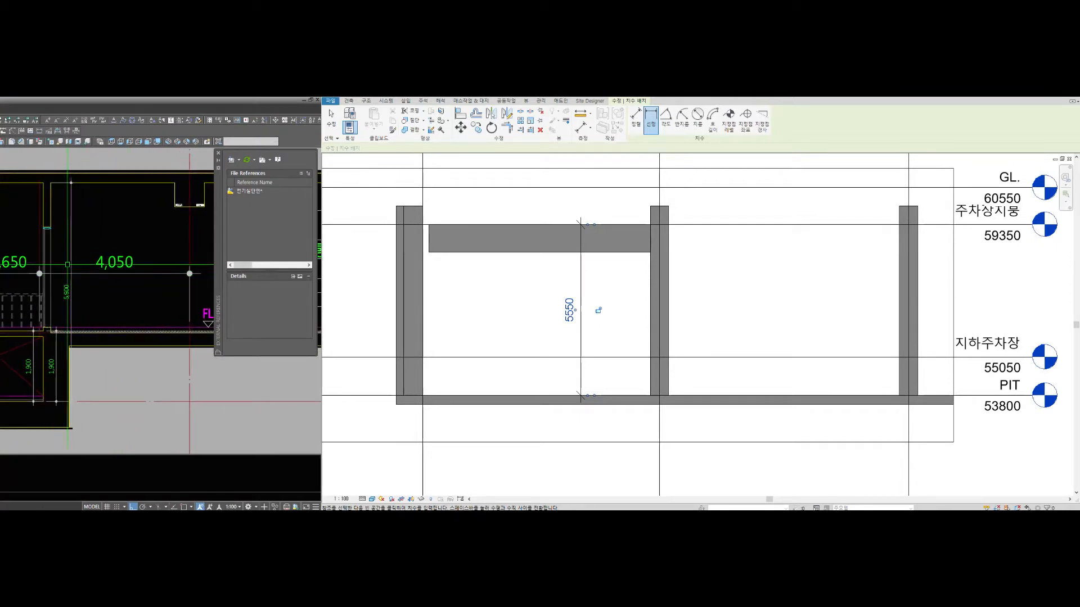
scroll(88, 281, "up", 4)
key("Escape")
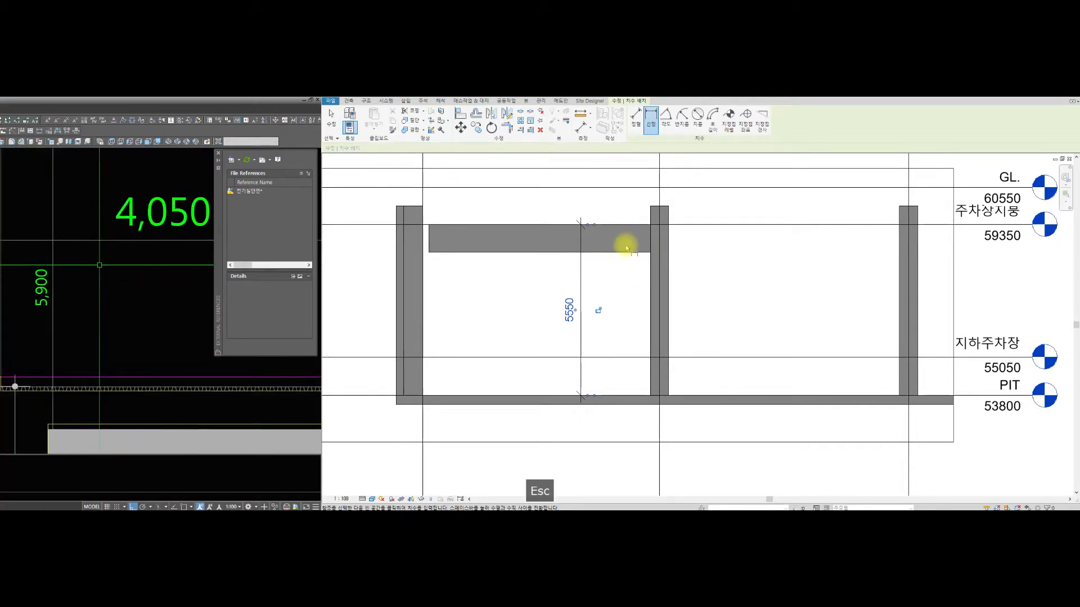
left_click(719, 239)
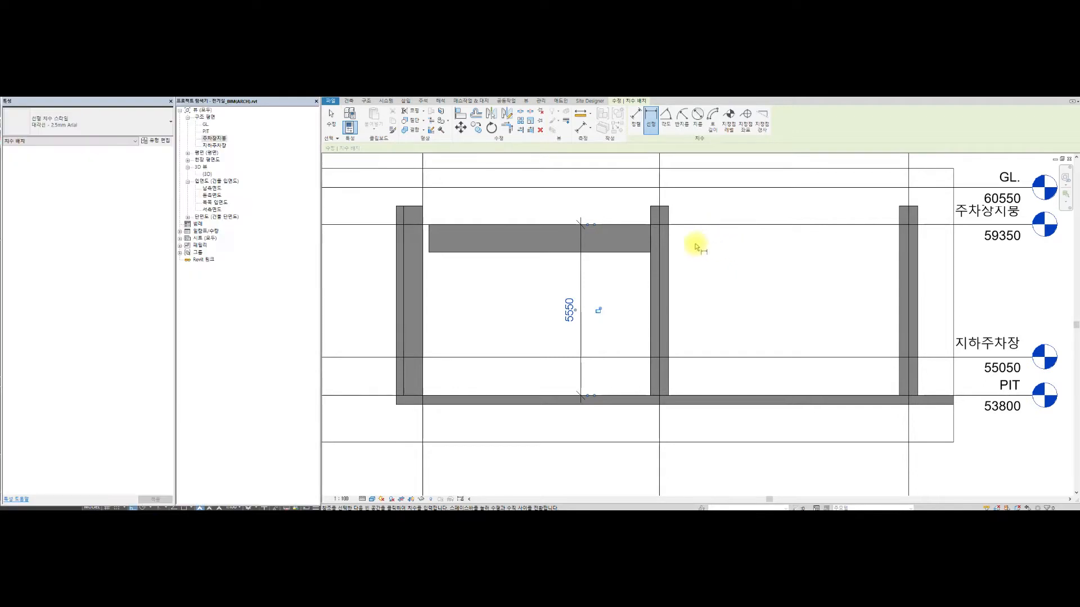
key("Escape")
key("Escape")
- Try to raise the 500*900 beam slightly above the 주차장지붕 level in the section
left_click(626, 249)
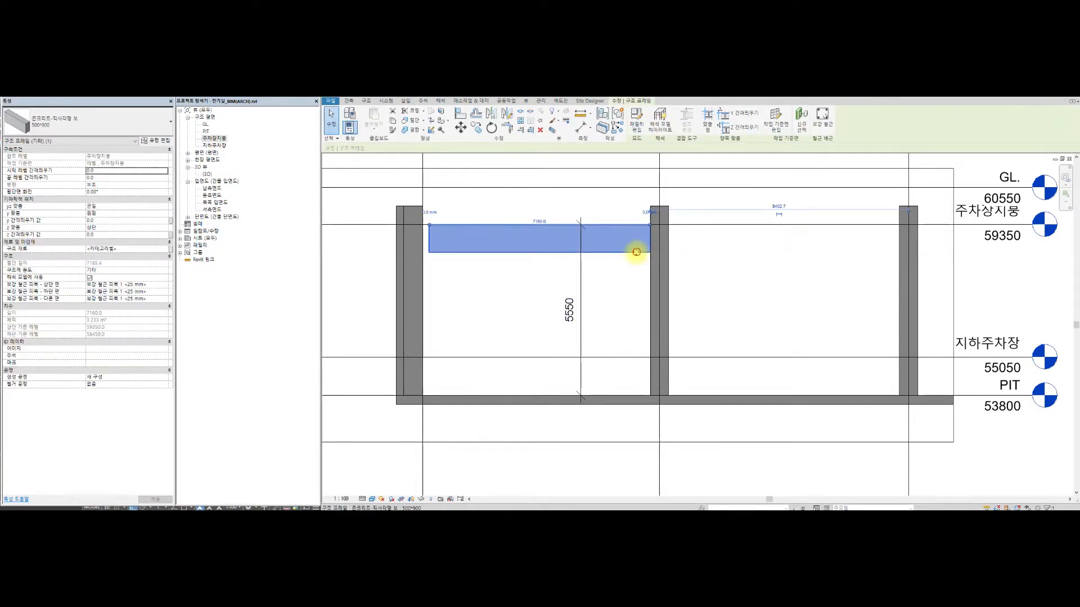
left_click_drag(634, 234, 636, 221)
key("Escape")
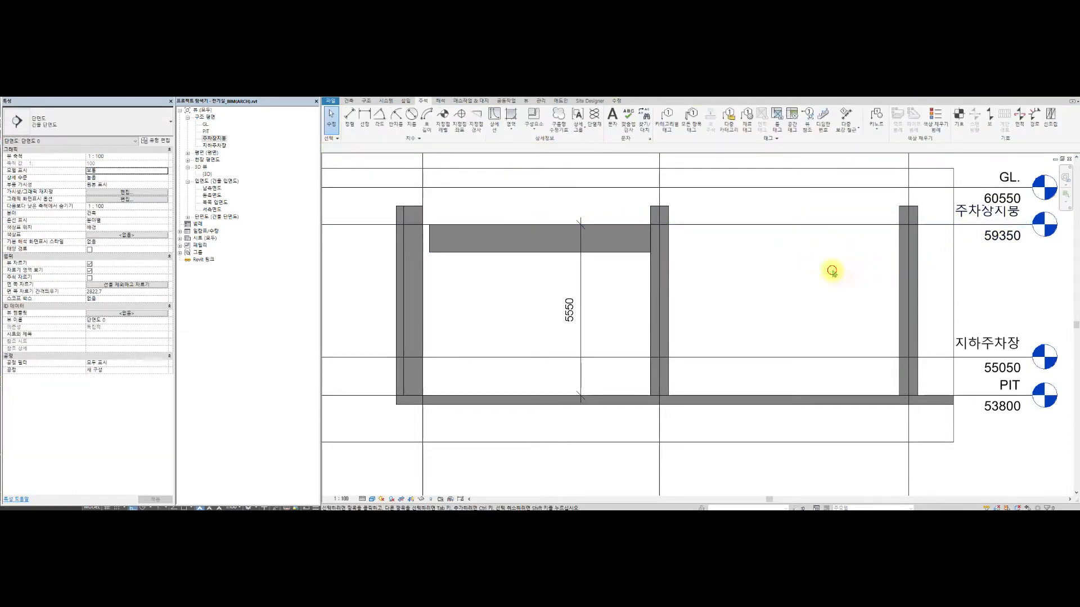
- Recheck the AutoCAD section and set the 주차장지붕 level's elevation to 59950 in the Revit section
key("alt+Tab")
scroll(159, 337, "up", 4)
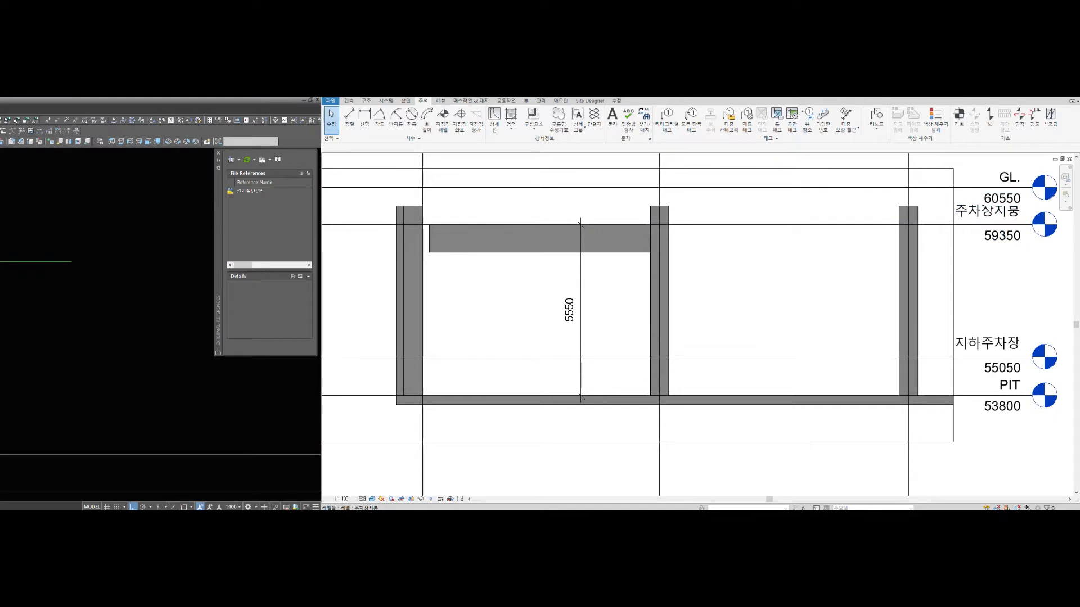
scroll(106, 270, "down", 5)
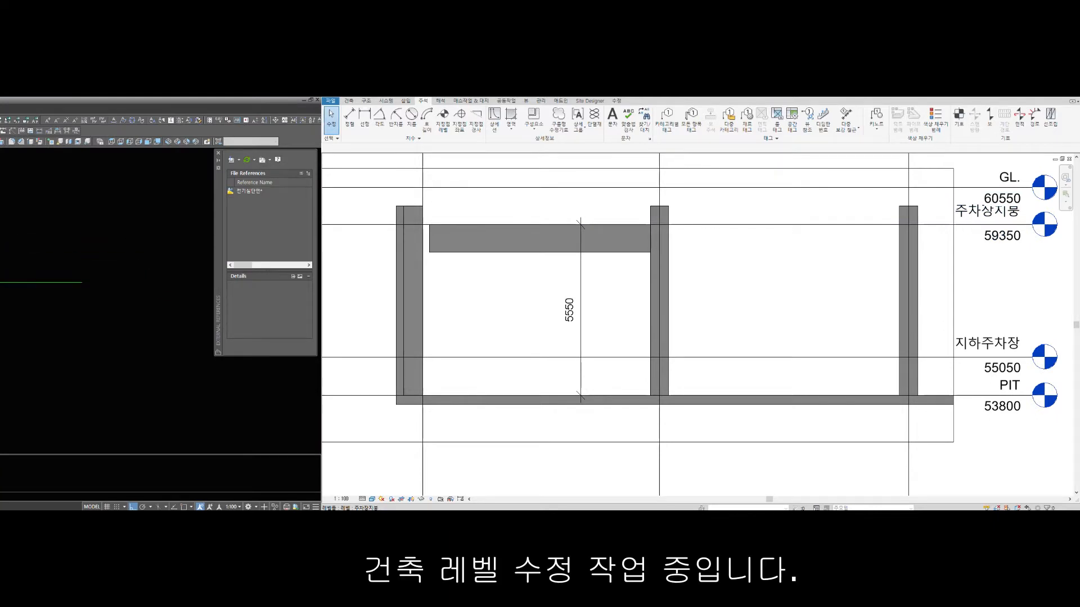
scroll(31, 284, "up", 4)
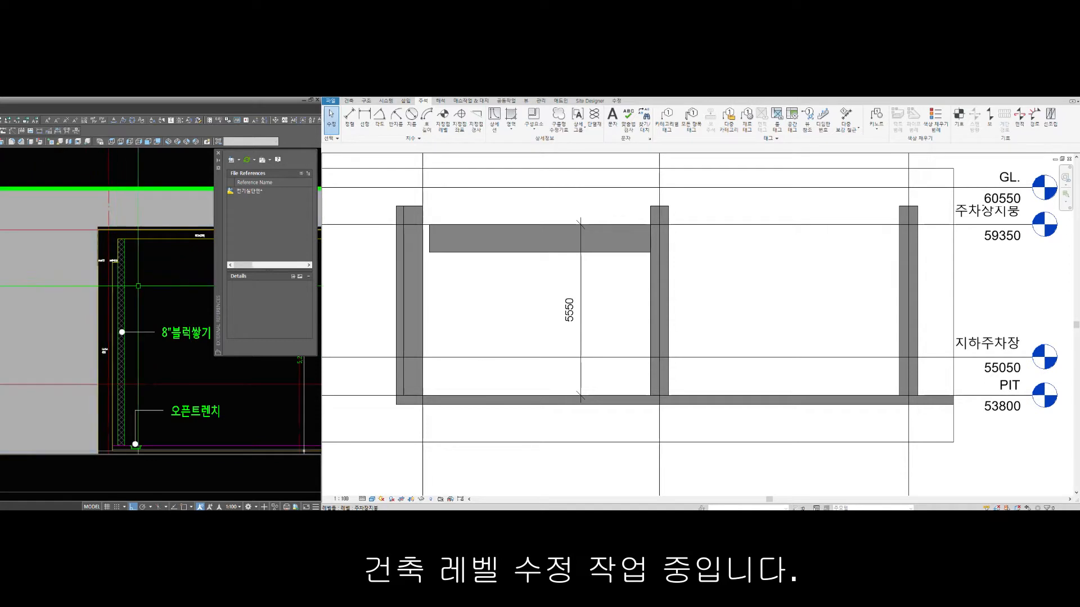
left_click(1001, 235)
left_click(1001, 235)
left_click(1002, 236)
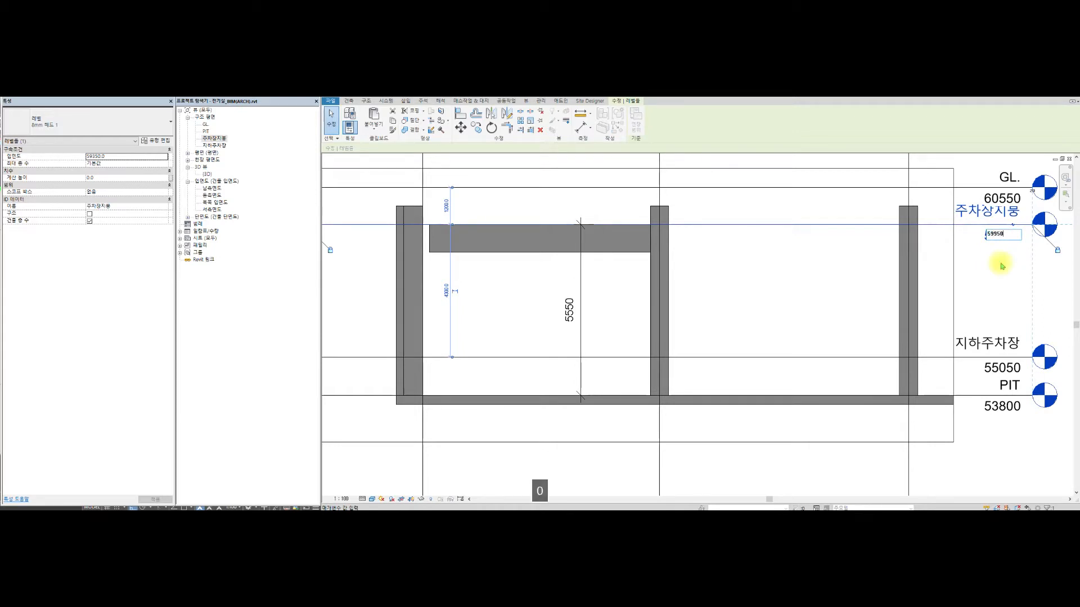
type("59950")
key("Return")
key("Escape")
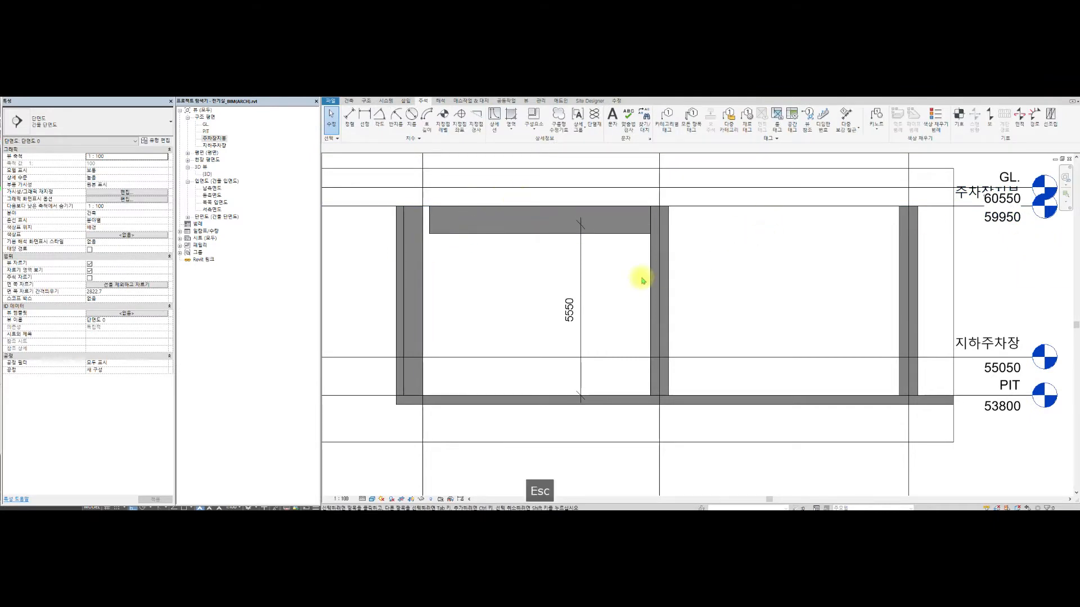
- Delete the vertical 5550 dimension from the section view
scroll(639, 282, "down", 3)
left_click(613, 281)
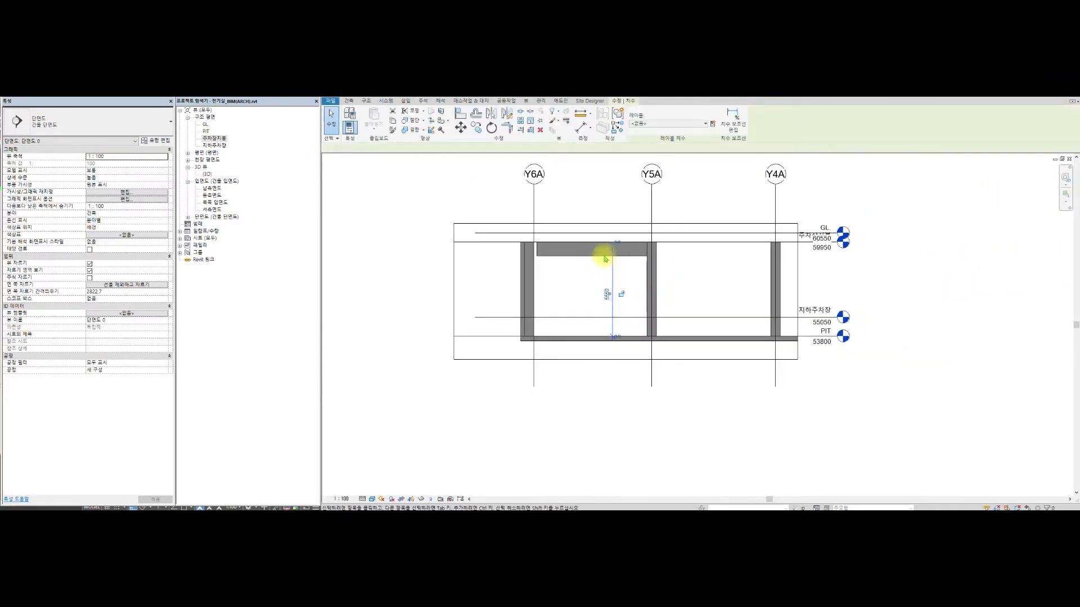
scroll(616, 250, "up", 5)
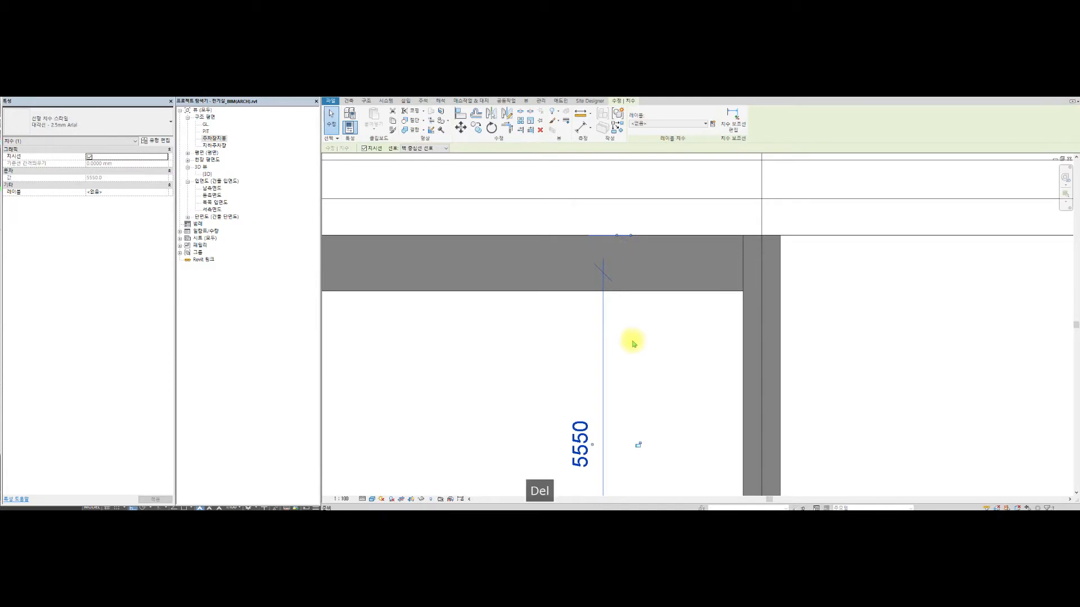
key("Delete")
scroll(714, 292, "down", 4)
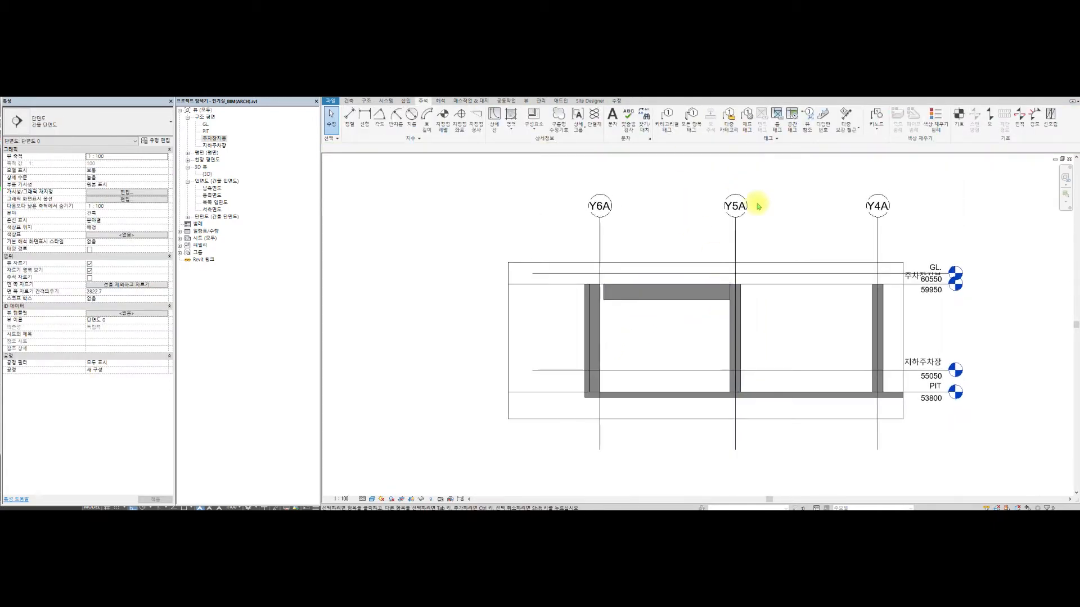
- Close the section view and tile the 3D view and the 주차장지붕 structural plan side by side
key("t")
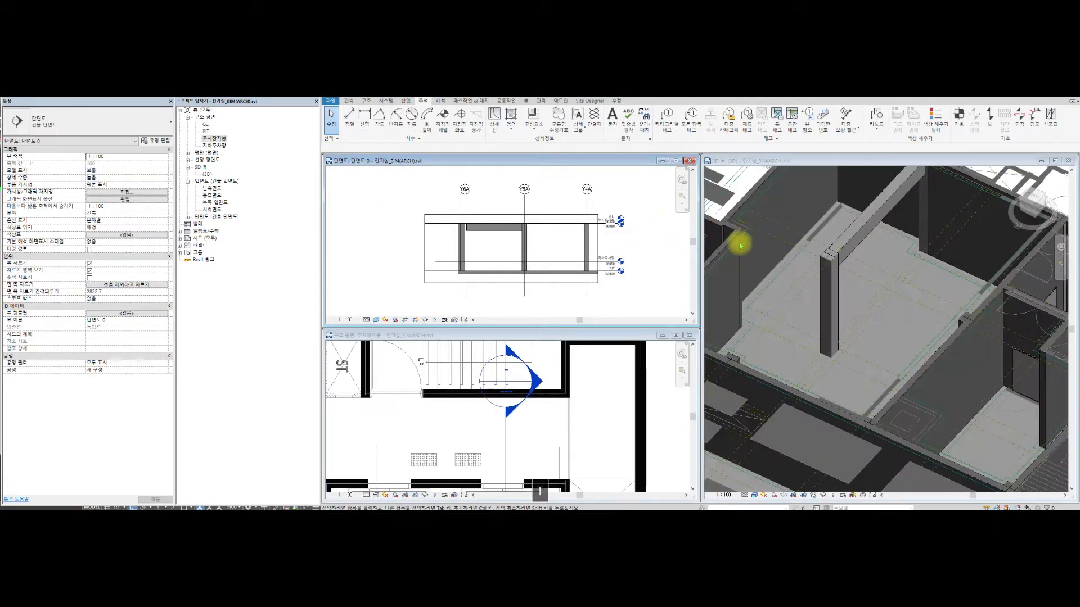
scroll(894, 231, "up", 8)
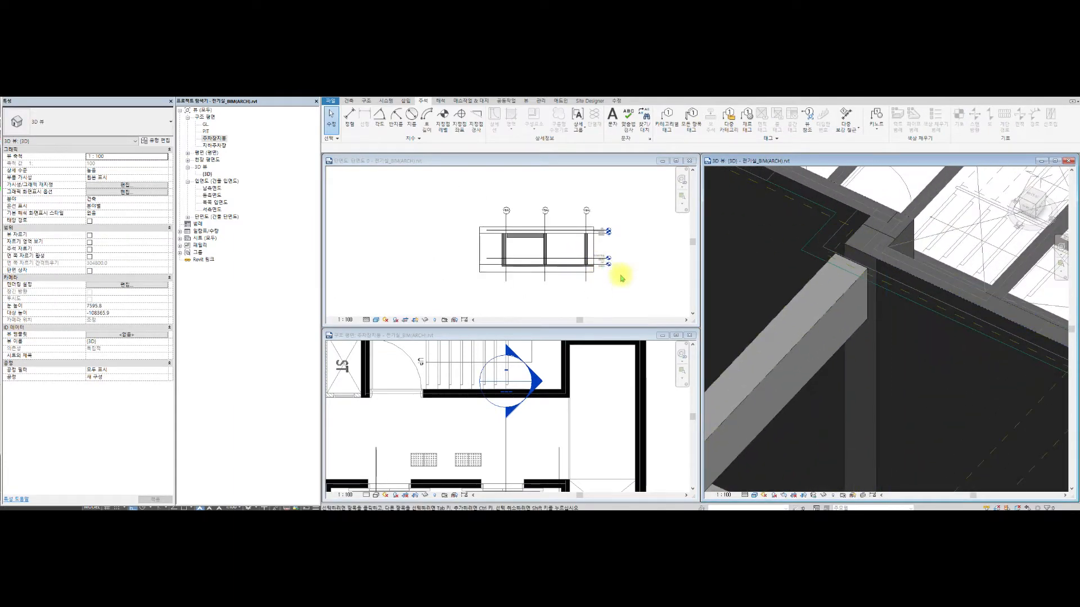
left_click(689, 161)
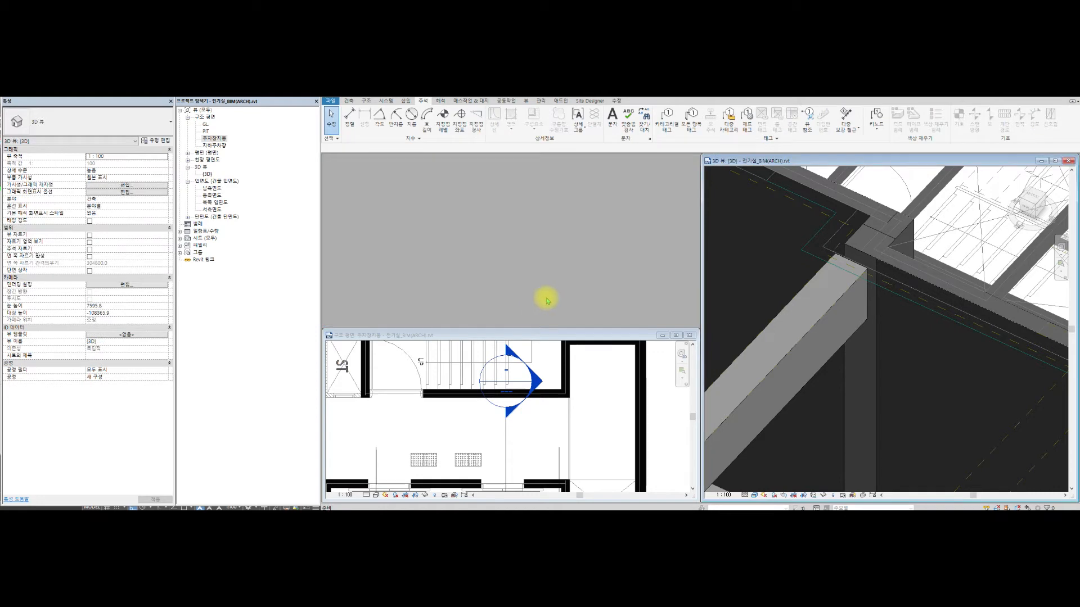
key("t")
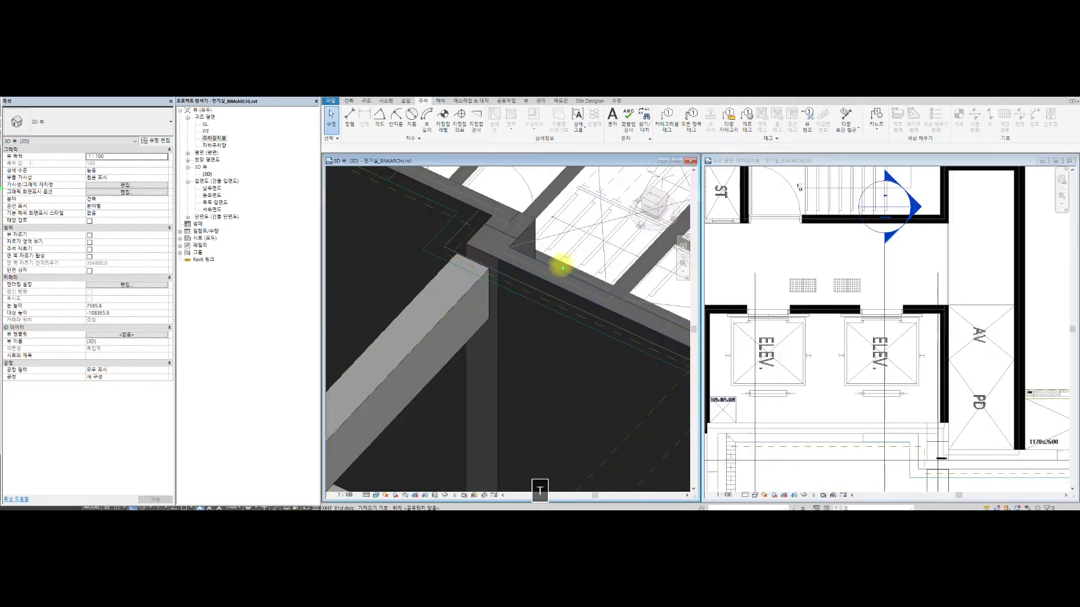
- Try to align the 500*900 beam's ends with the 500x865 and 600x600 columns in the 주차장지붕 plan
scroll(929, 262, "down", 6)
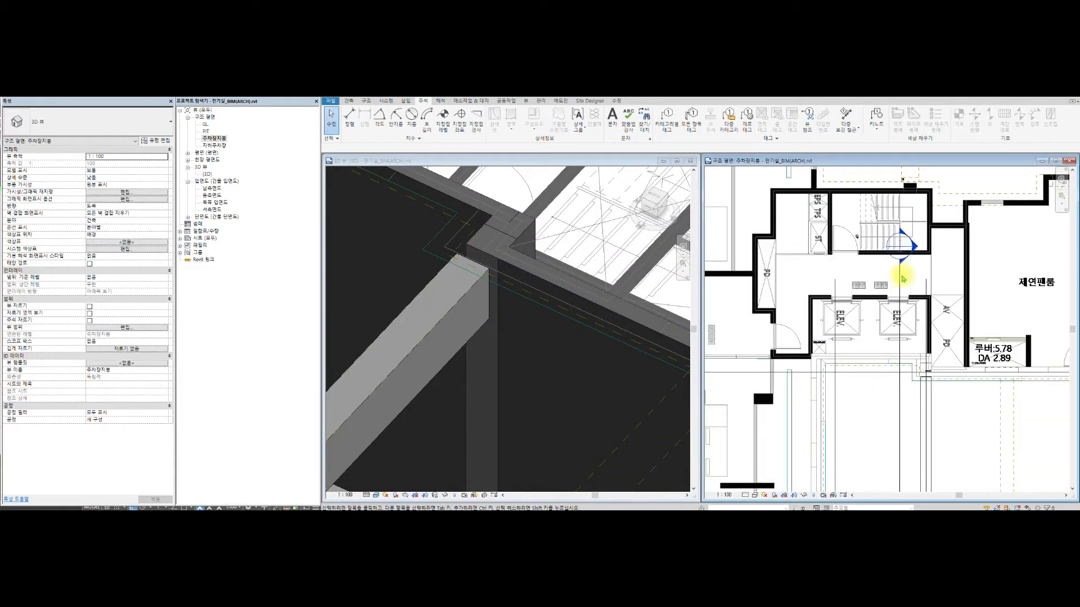
scroll(839, 253, "up", 8)
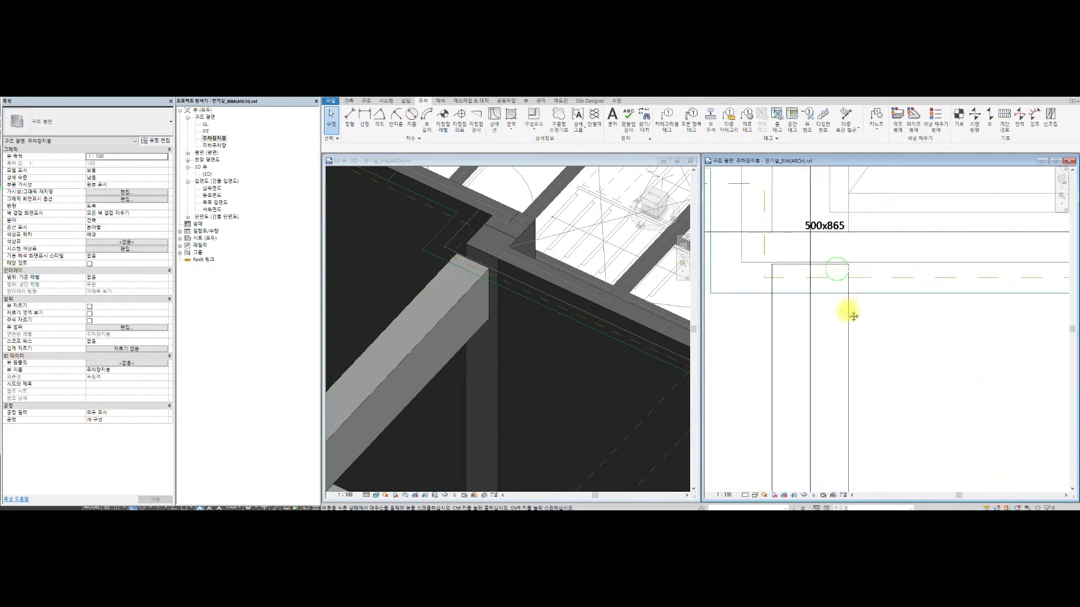
middle_click_drag(853, 316, 854, 307)
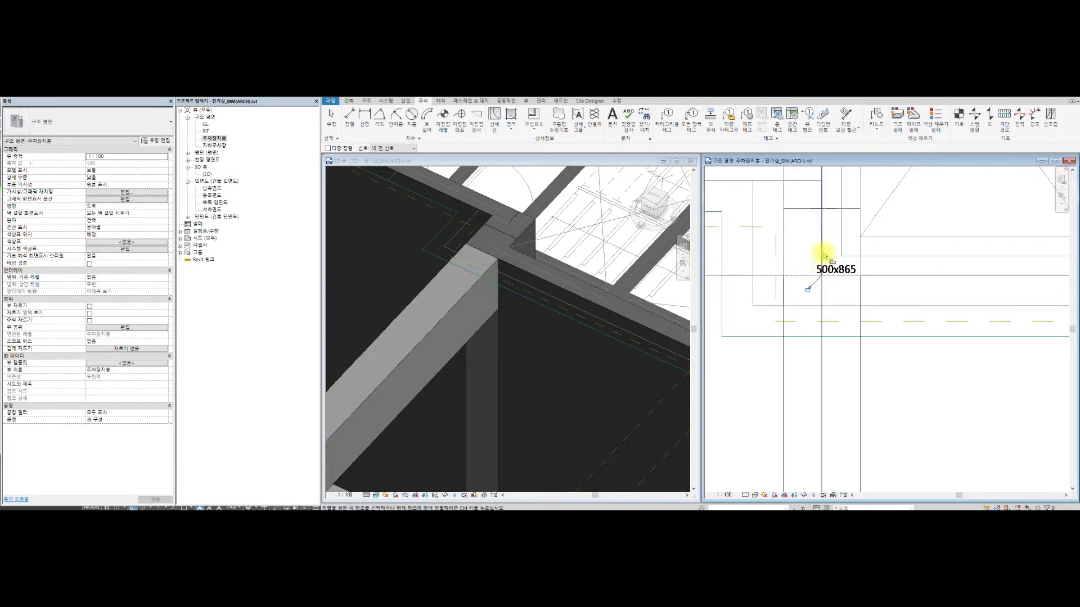
scroll(871, 333, "down", 4)
middle_click_drag(901, 361, 829, 148)
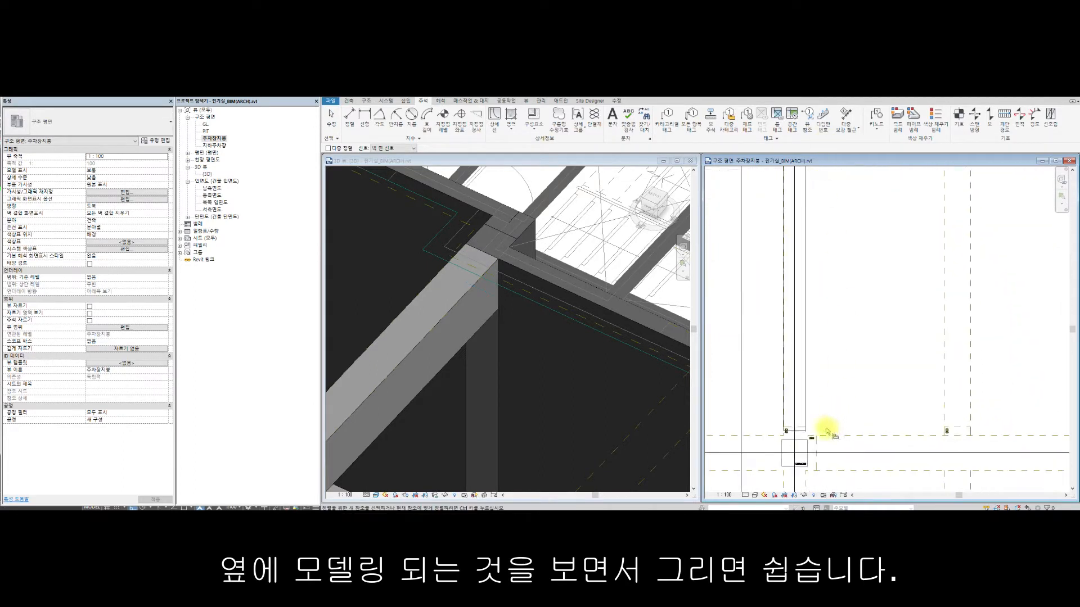
scroll(795, 298, "up", 2)
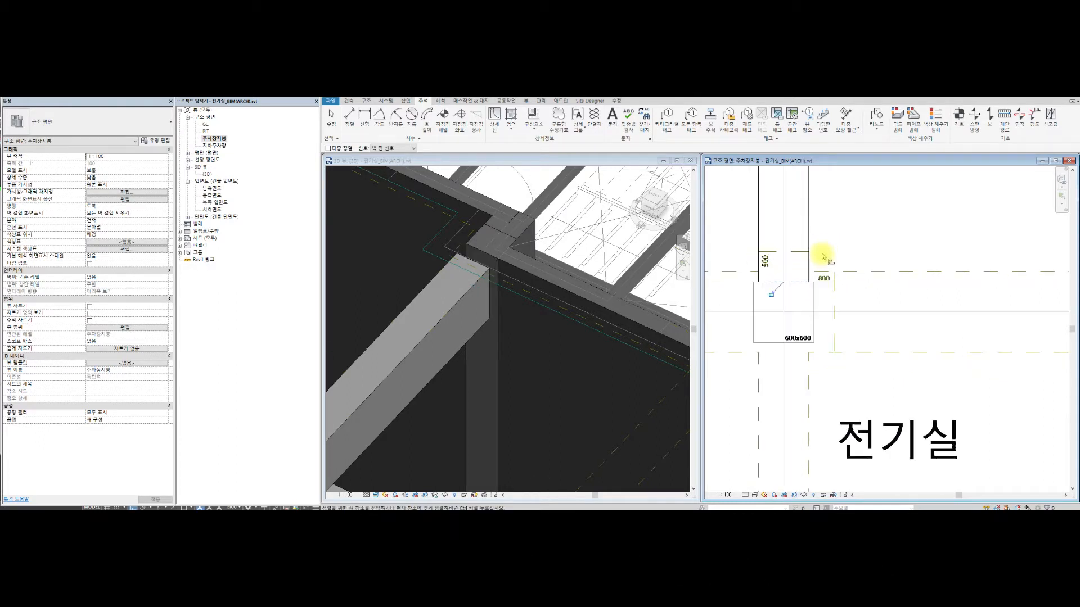
scroll(823, 256, "down", 3)
scroll(820, 270, "up", 7)
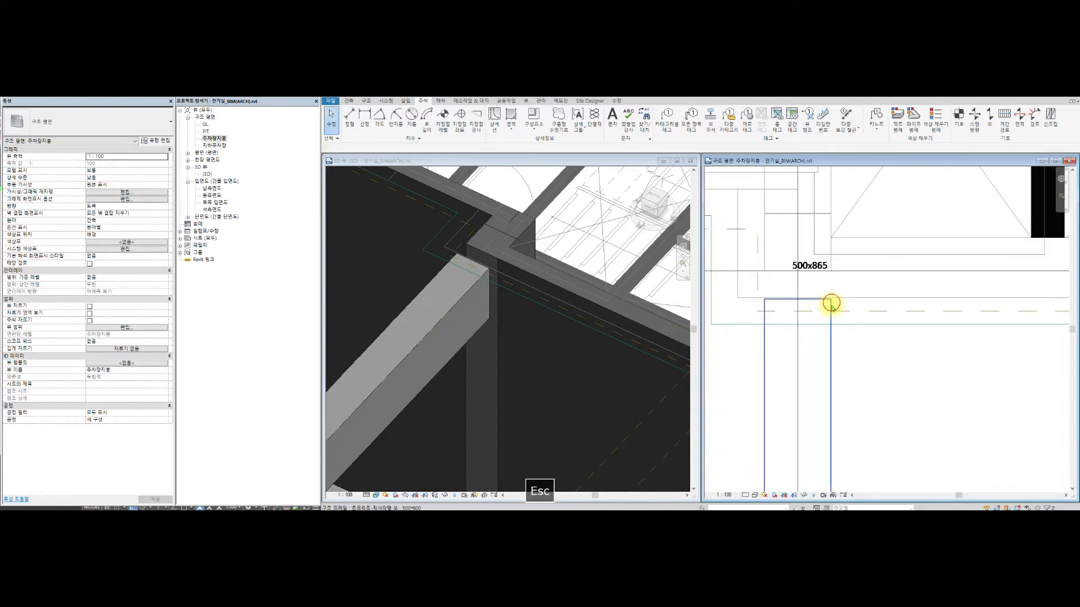
- Extend the upper end of the 500*900 beam to grid line Y6A at the 500x865 column
left_click(831, 303)
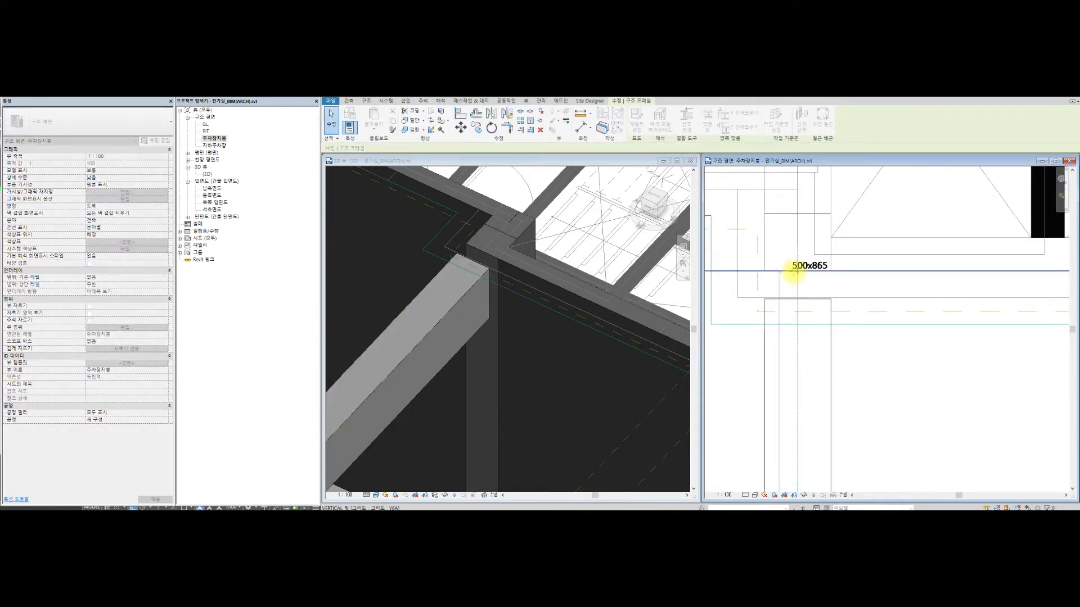
left_click(796, 315)
scroll(834, 271, "up", 1)
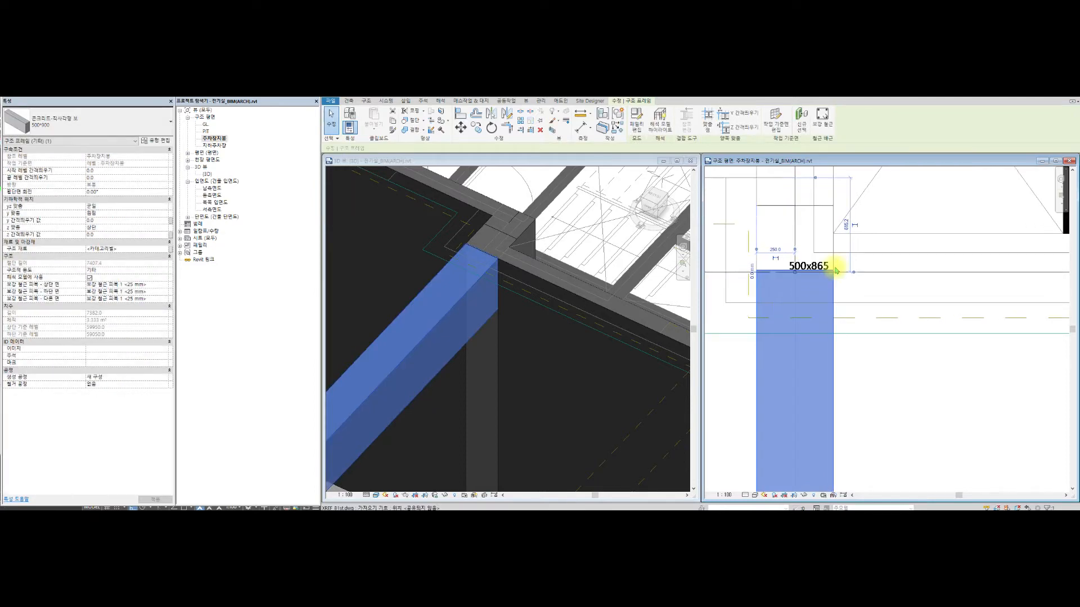
scroll(835, 271, "up", 2)
left_click(846, 282)
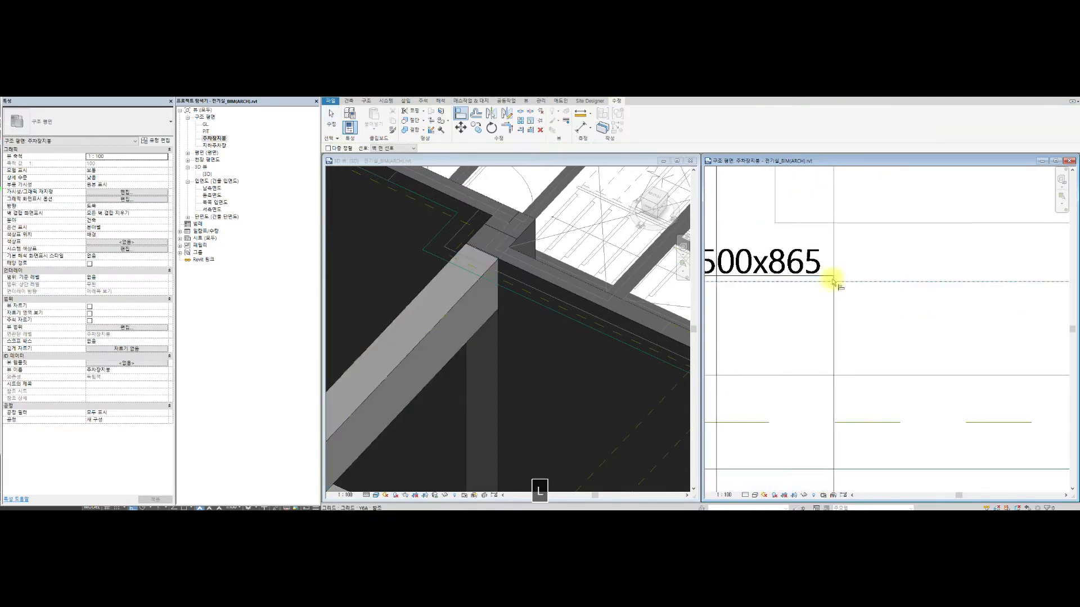
- Align the lower end of the 500*900 beam with the near face of the 600x600 column
key("Escape")
scroll(853, 355, "down", 6)
scroll(830, 423, "up", 3)
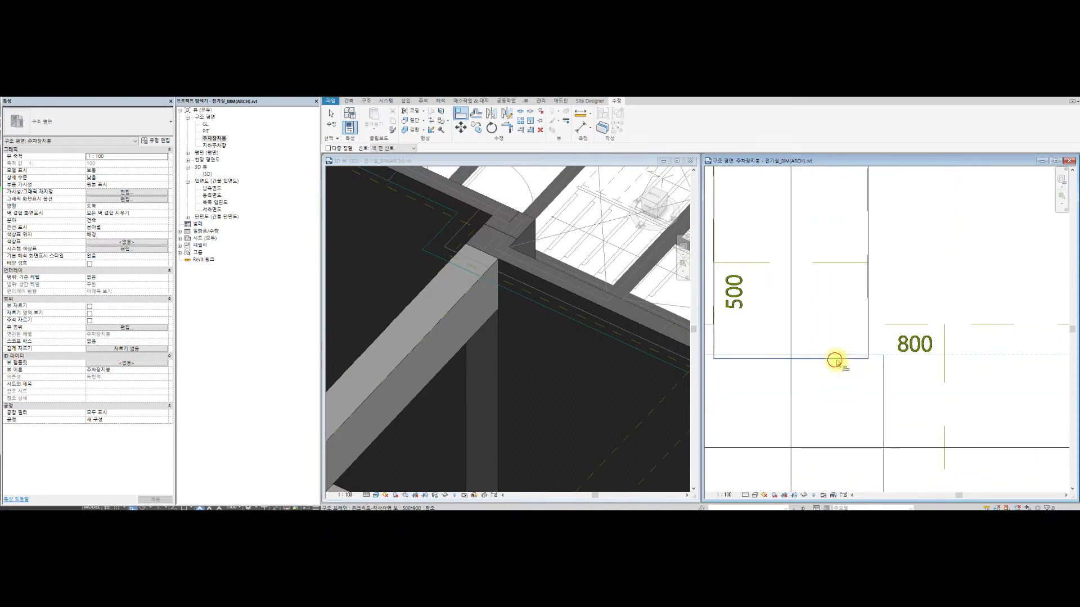
scroll(831, 314, "up", 5)
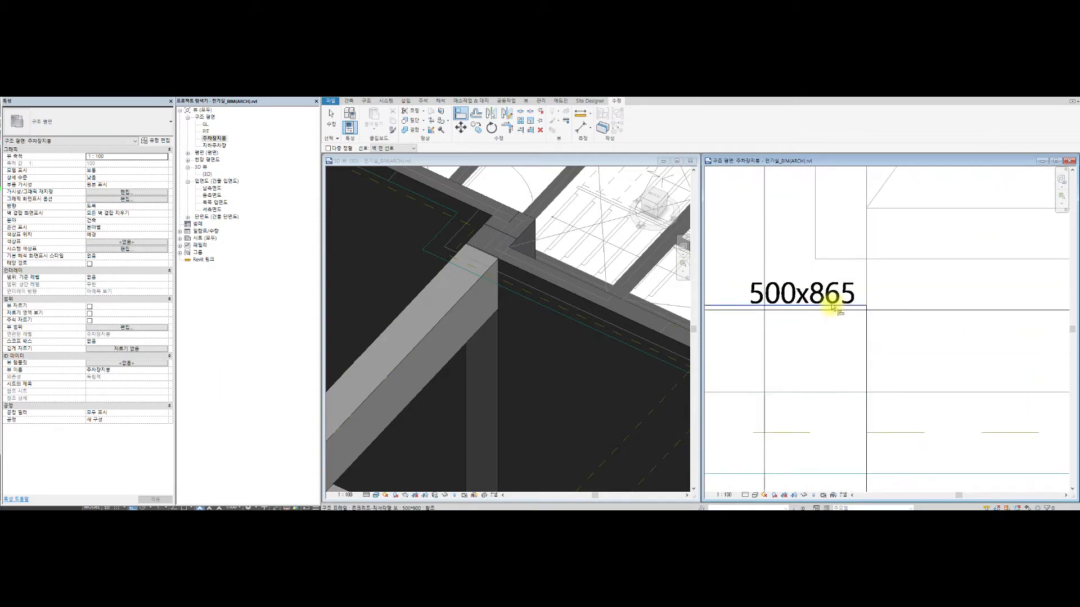
- Stretch the upper end of the 500*900 beam back to the grid line at the 500x865 column
left_click(762, 309)
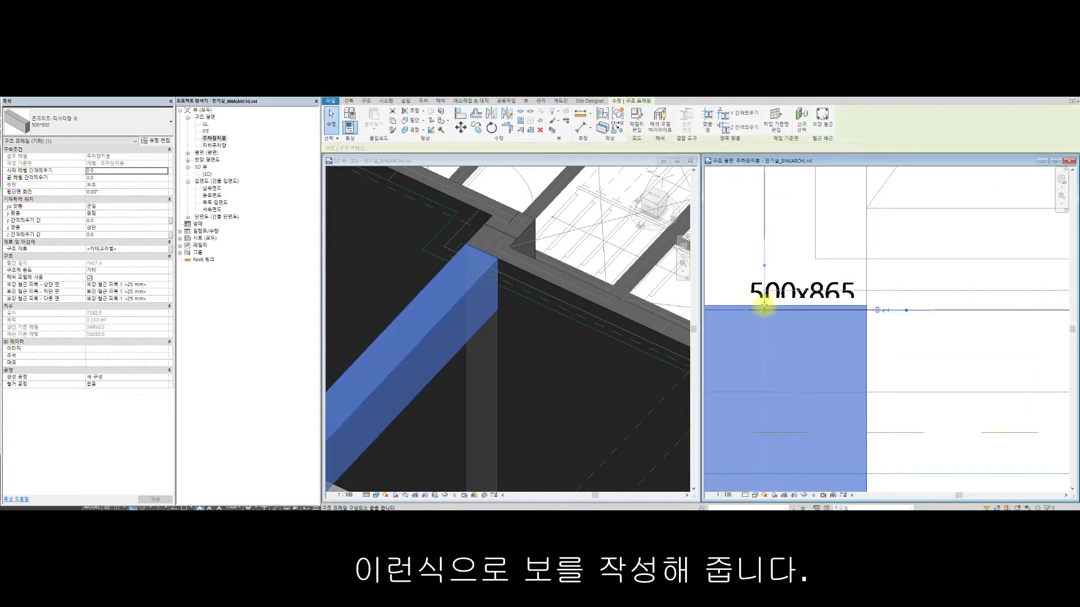
key("Escape")
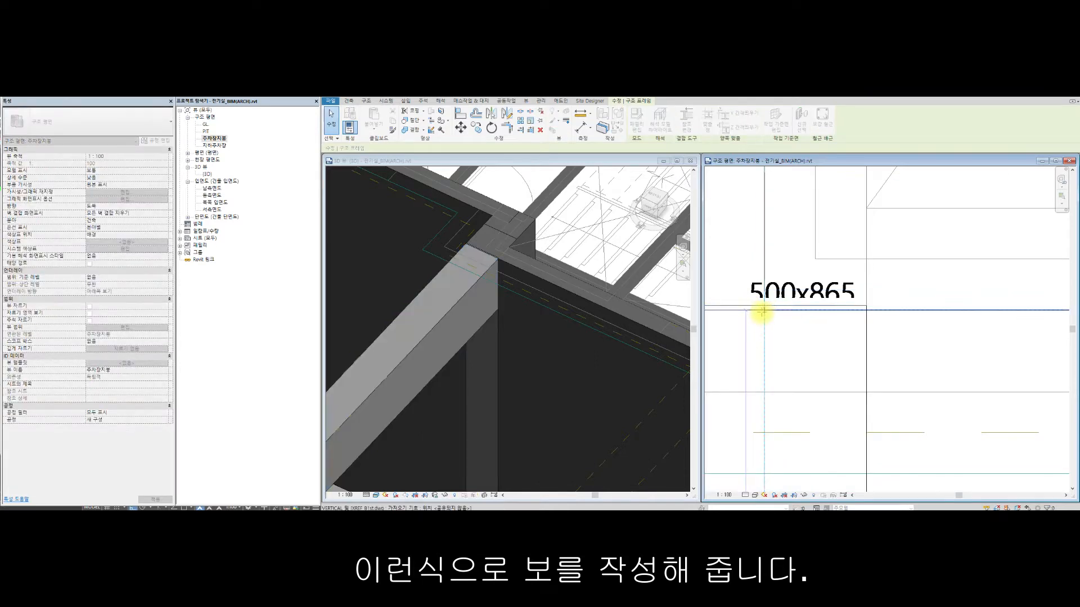
left_click(763, 311)
left_click_drag(765, 311, 763, 316)
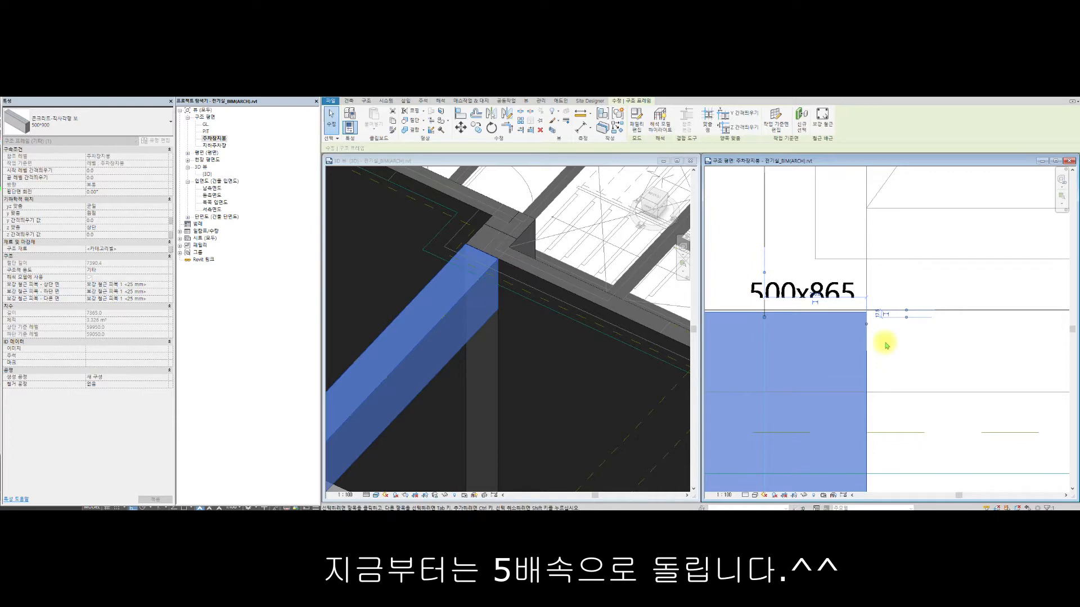
- Extend the beam's lower end past the 600x600 column to the far wall of the 전기실, about 15917 mm long overall
scroll(886, 345, "down", 6)
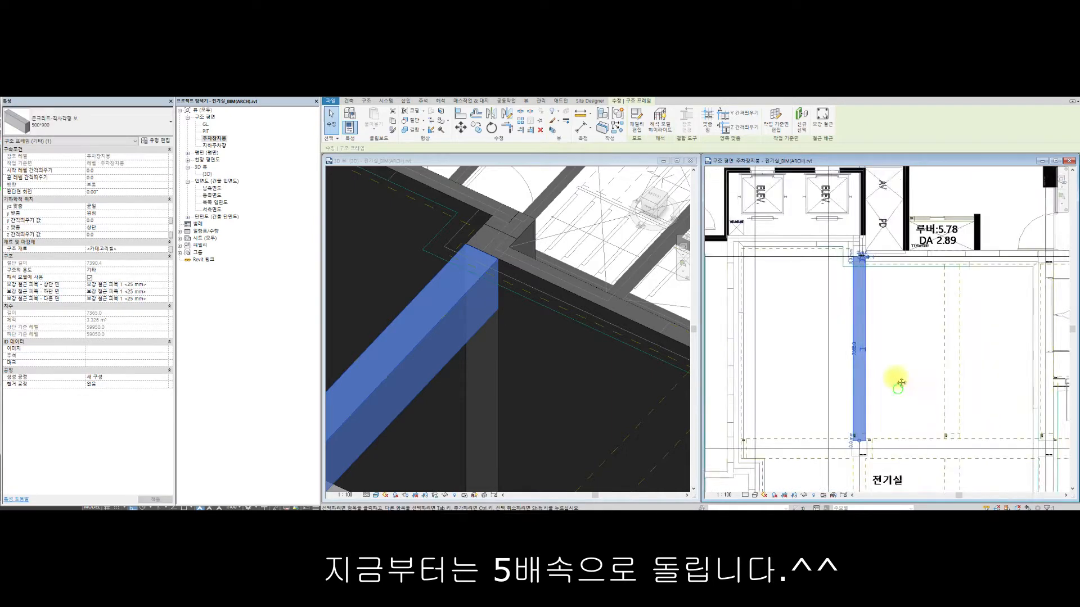
middle_click_drag(901, 383, 844, 280)
scroll(894, 334, "up", 3)
scroll(753, 354, "up", 2)
middle_click_drag(729, 349, 848, 304)
left_click_drag(842, 286, 852, 398)
scroll(846, 414, "down", 4)
middle_click_drag(852, 399, 828, 171)
left_click_drag(853, 399, 812, 365)
scroll(820, 356, "up", 3)
middle_click_drag(811, 336, 878, 383)
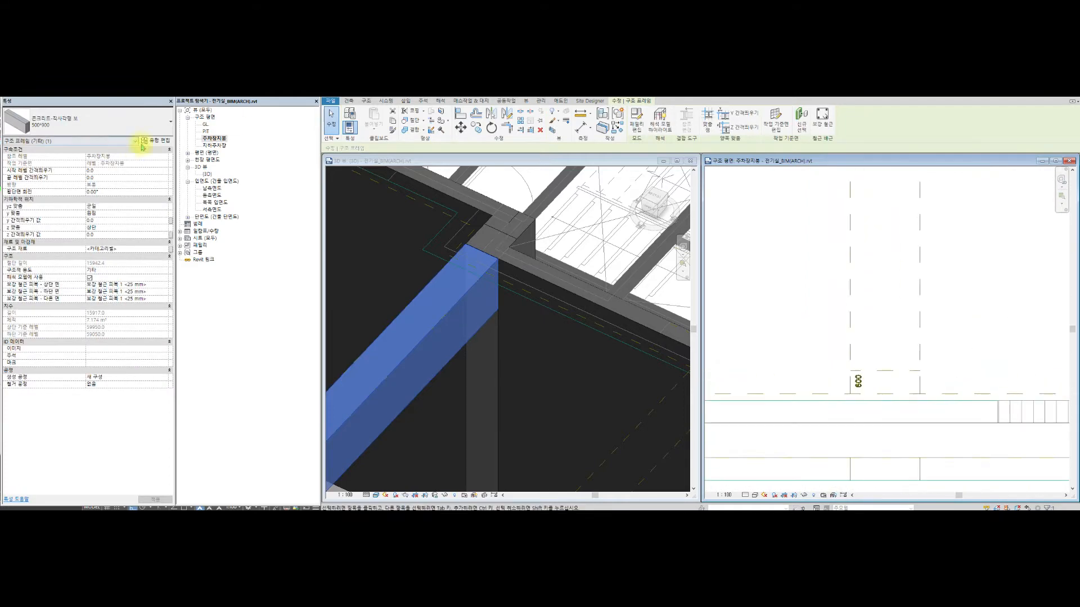
- Duplicate the selected beam's type as 600*900 with b 600 and h 900
left_click(155, 140)
left_click(1047, 172)
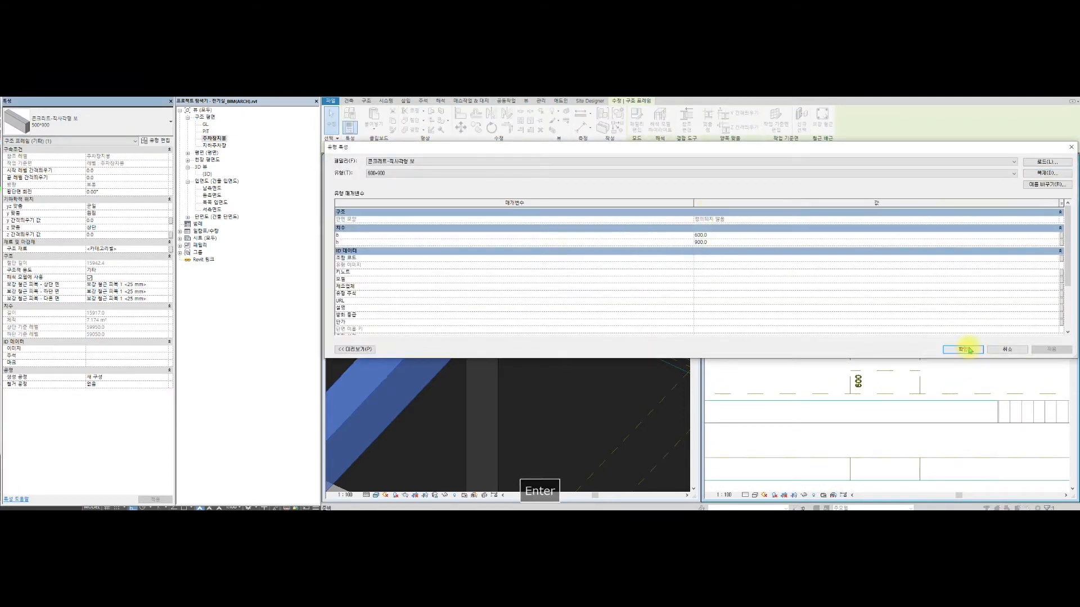
left_click(962, 350)
- Place a 600*900 beam down the middle of the parallel dashed 600-wide outline beside the first beam
left_click(348, 101)
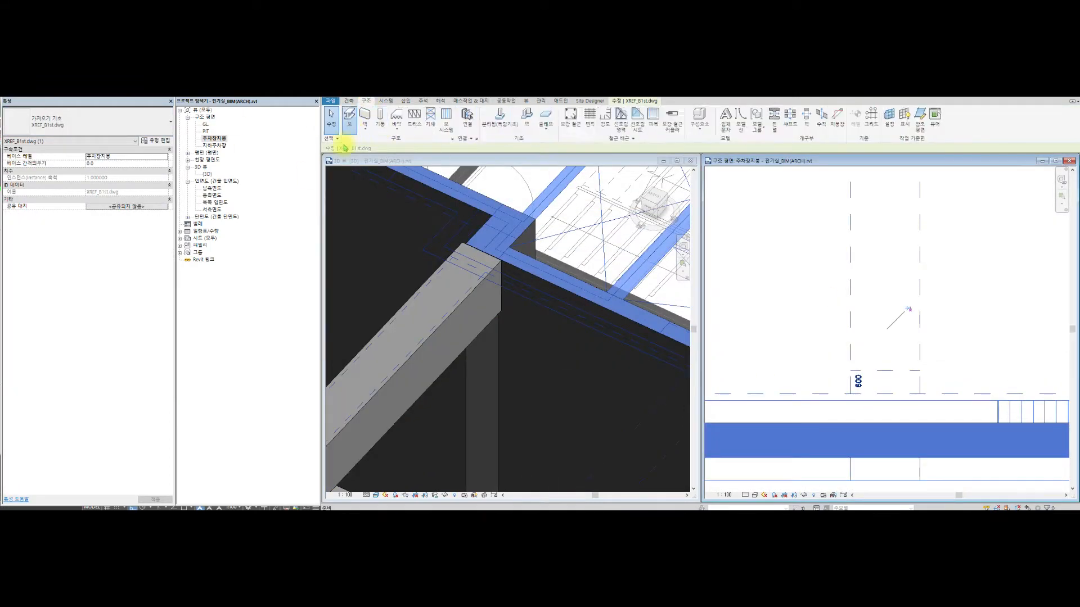
left_click(350, 133)
scroll(894, 315, "down", 3)
scroll(893, 219, "up", 5)
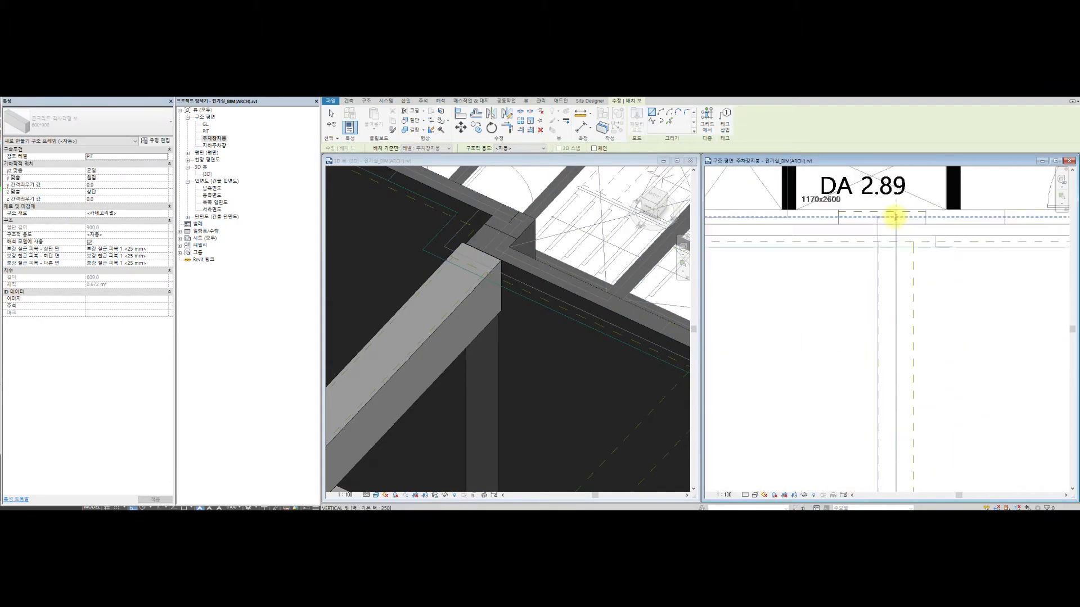
scroll(894, 217, "up", 3)
scroll(905, 272, "down", 6)
scroll(849, 446, "up", 7)
key("Escape")
- Extend the second beam's lower end to the far wall's line and check both beams in 3D
left_click(791, 387)
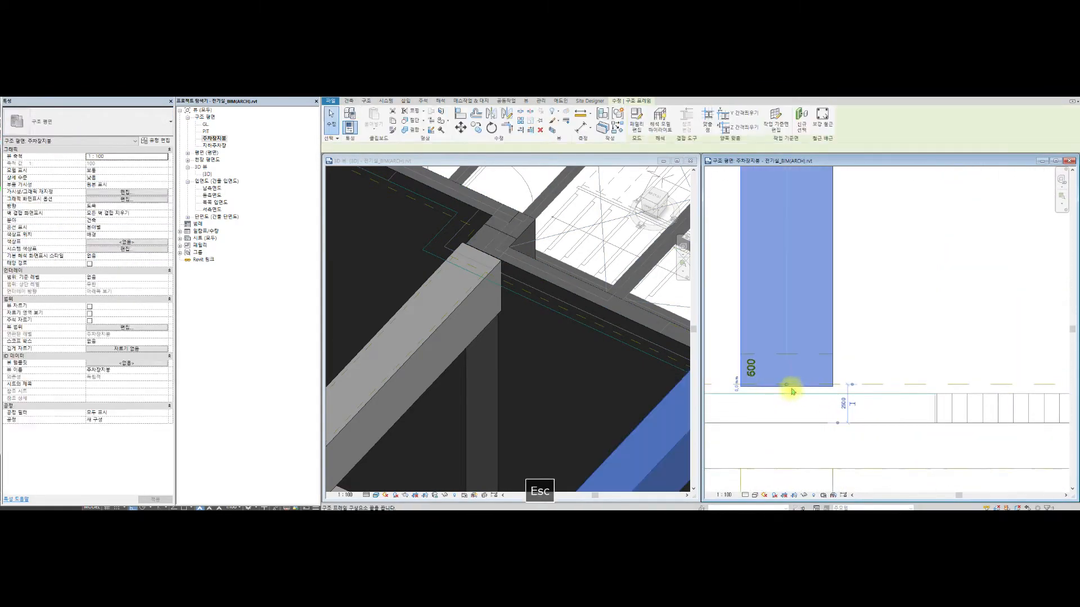
left_click_drag(787, 388, 789, 423)
scroll(855, 305, "down", 10)
left_click(629, 282)
scroll(630, 295, "down", 6)
scroll(472, 359, "up", 3)
key("Escape")
- Start a new beam at the 600x600 column and duplicate the concrete rectangular beam type as 550*900
scroll(566, 420, "up", 2)
scroll(566, 419, "down", 3)
left_click(829, 310)
scroll(829, 310, "up", 5)
scroll(841, 305, "up", 7)
left_click(349, 119)
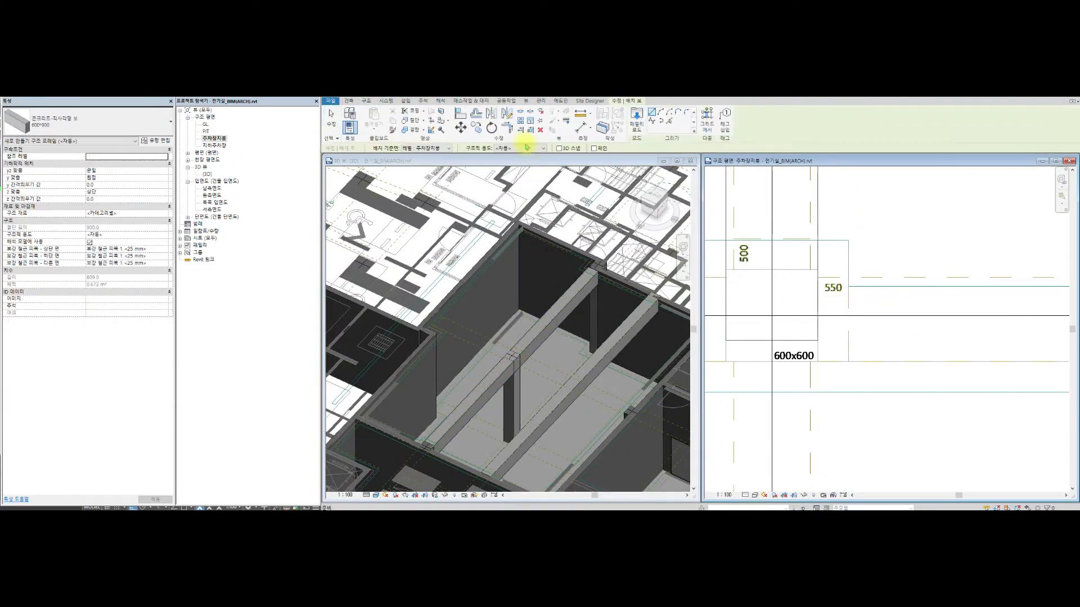
left_click(93, 123)
left_click(165, 142)
left_click(1042, 173)
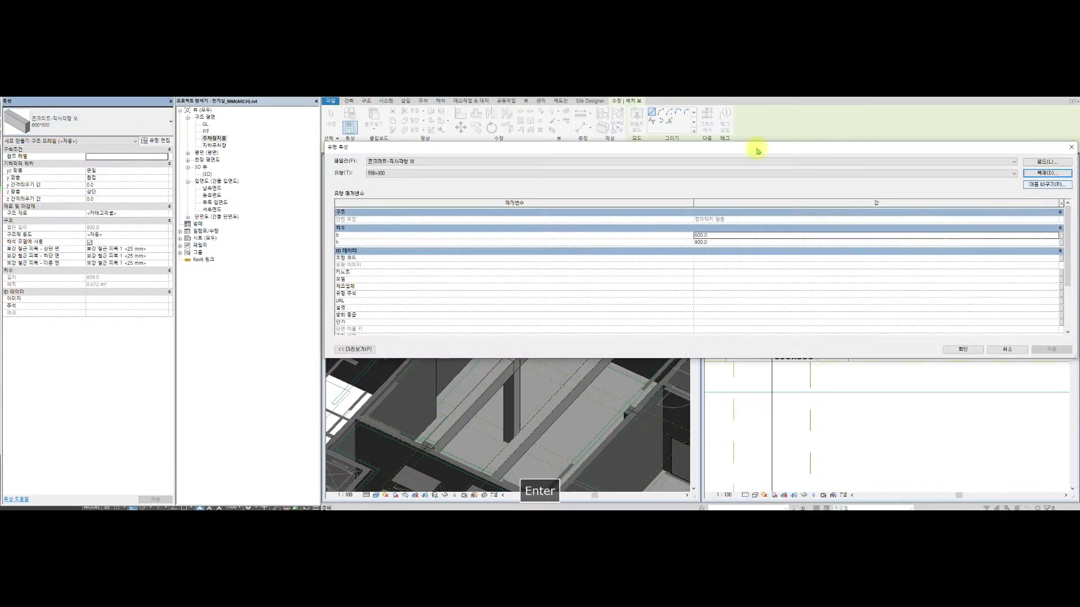
key("Return")
- Place the 550*900 beam along the horizontal grid line from the 600x600 column across the room
scroll(868, 298, "down", 6)
scroll(973, 318, "up", 6)
left_click(911, 326)
scroll(767, 329, "down", 3)
scroll(750, 326, "down", 4)
scroll(729, 308, "up", 4)
scroll(730, 308, "up", 1)
- Align the 550*900 beam with the edge of the dashed 550-wide outline and check it in 3D
left_click(731, 309)
key("a")
key("l")
scroll(828, 266, "up", 4)
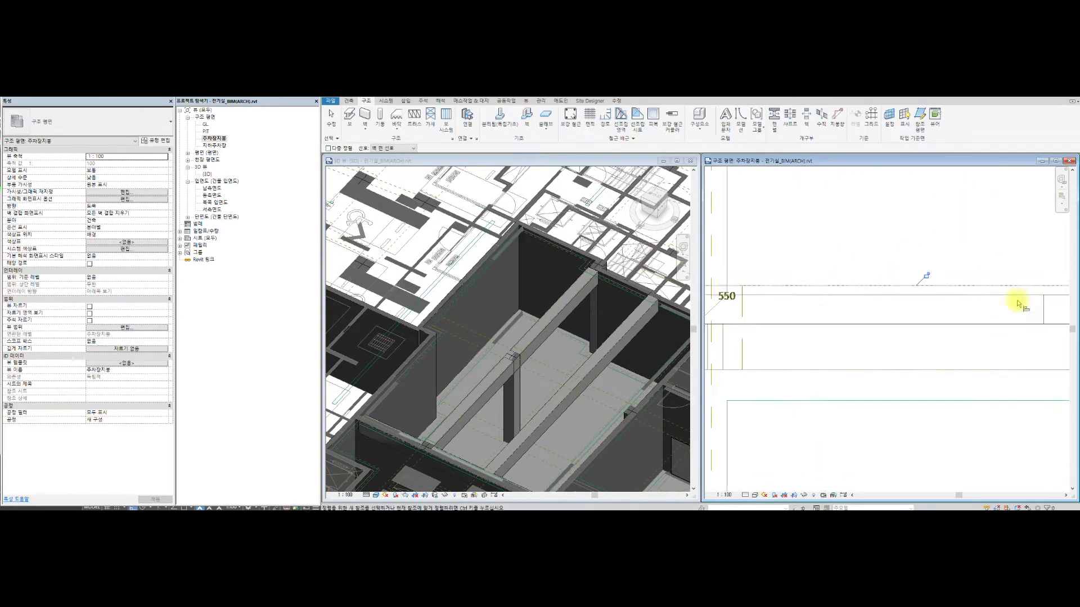
scroll(755, 313, "down", 5)
key("Escape")
left_click(376, 419)
middle_click_drag(375, 419, 540, 403, "shift")
scroll(424, 328, "up", 4)
key("Escape")
middle_click_drag(424, 328, 579, 362)
left_click(458, 274)
- Override how the imported CAD drawing is displayed in the visibility/graphics settings of the 주차장지붕 structural plan
left_click(733, 234)
key("v")
key("v")
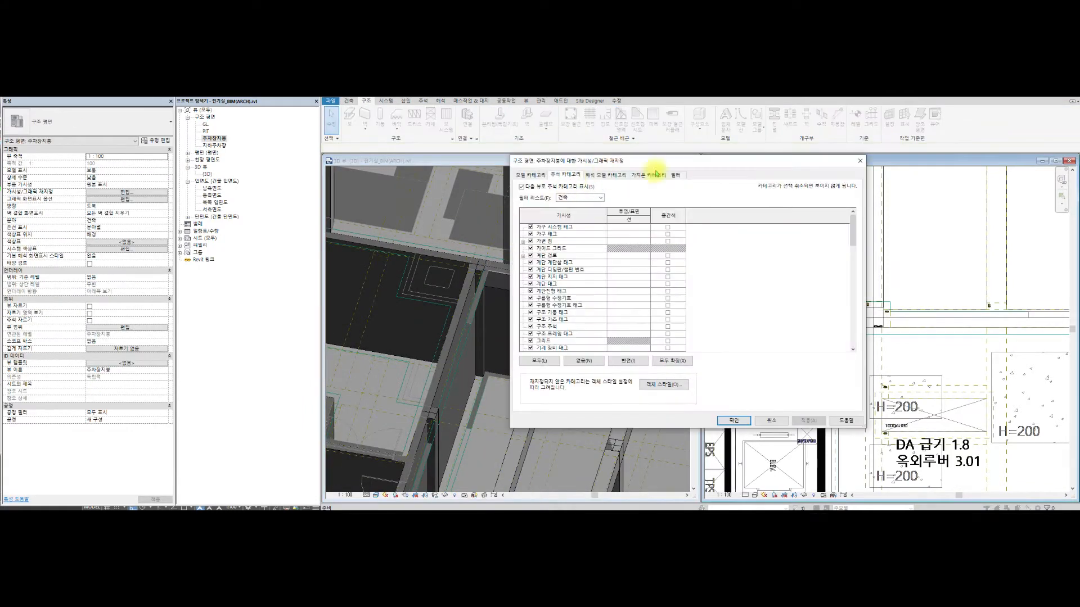
left_click(656, 174)
left_click(552, 292)
left_click(628, 291)
left_click(670, 293)
left_click(721, 357)
key("Return")
key("Return")
- Place a 500*900 beam along the vertical 500-wide dashed outline running from the 600x600 column
scroll(805, 355, "down", 2)
left_click(478, 290)
scroll(477, 290, "down", 2)
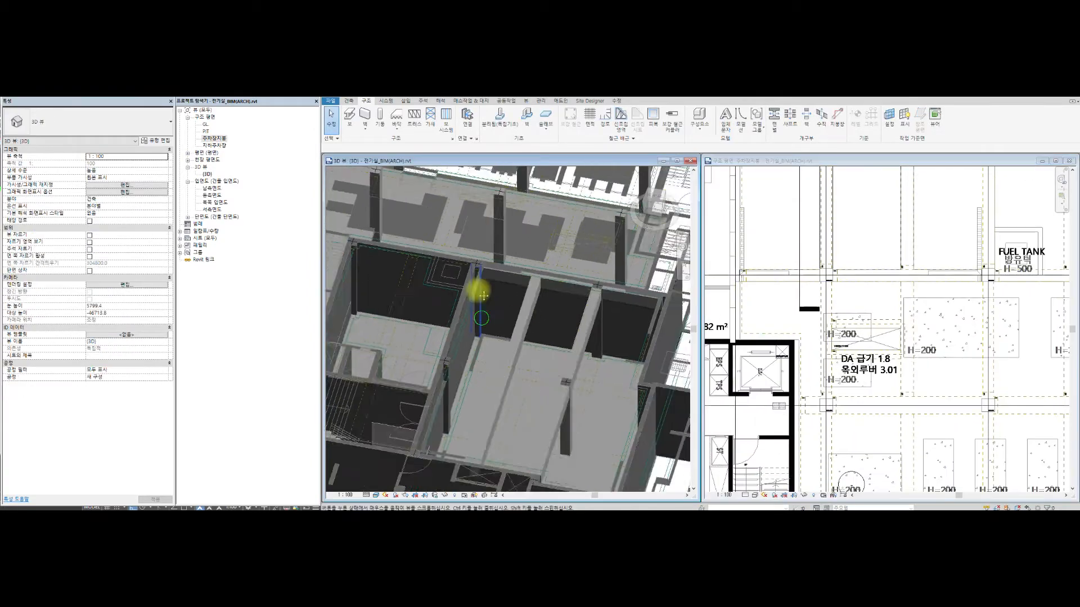
scroll(529, 383, "up", 2)
left_click(872, 236)
scroll(833, 267, "up", 6)
key("b")
key("m")
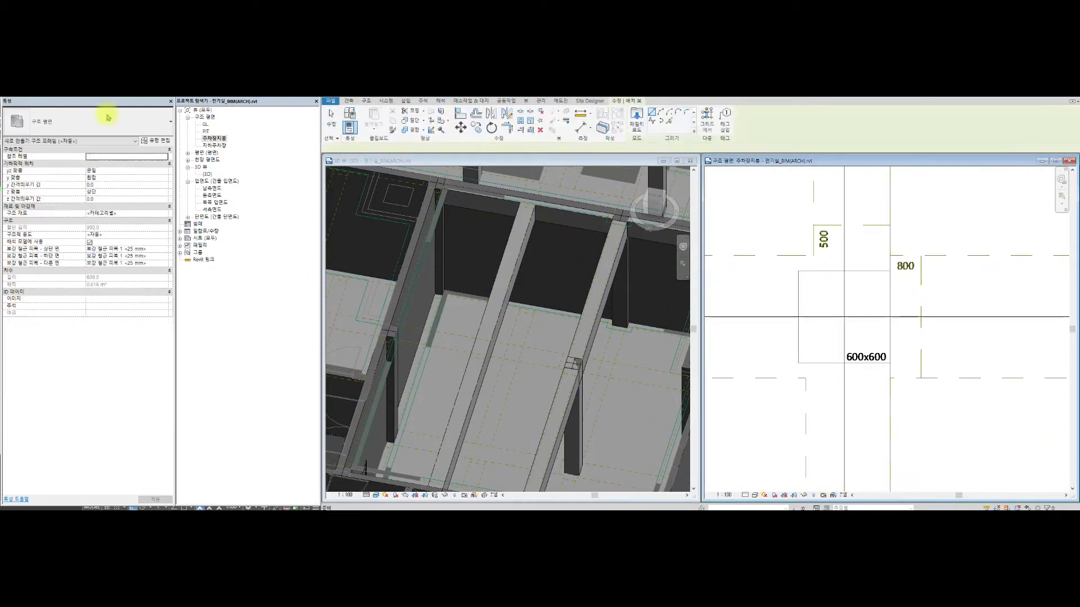
scroll(855, 217, "down", 3)
scroll(844, 243, "up", 4)
scroll(844, 243, "down", 4)
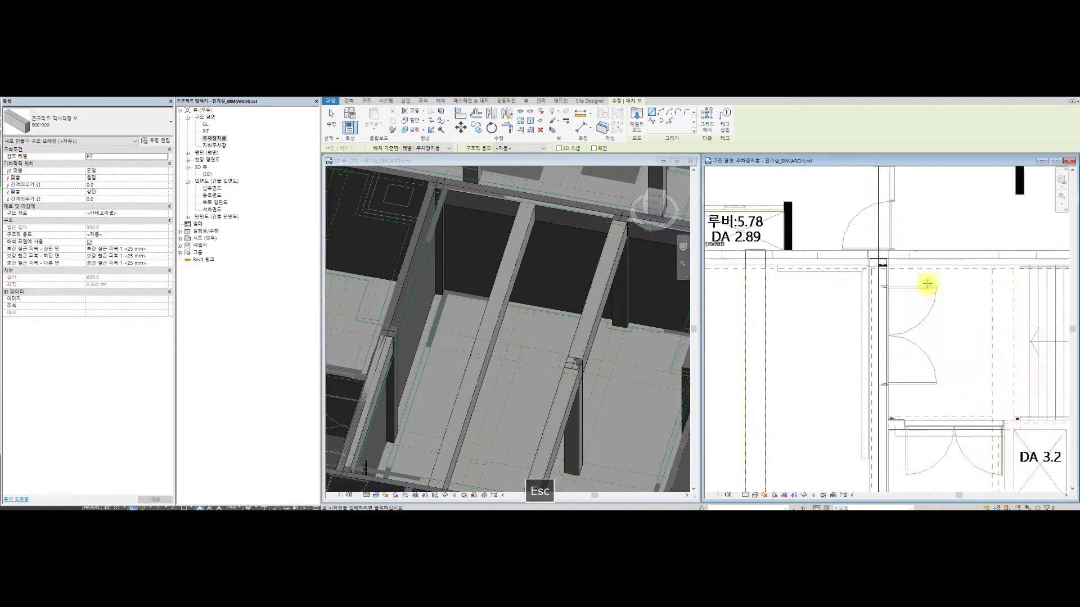
- Examine the new 500*900 beam and the neighbouring stair area in the 3D and plan views
left_click(602, 236)
scroll(602, 236, "down", 2)
left_click(840, 211)
scroll(572, 296, "down", 3)
scroll(501, 320, "up", 4)
middle_click_drag(506, 338, 615, 324)
scroll(1014, 196, "up", 4)
scroll(1014, 195, "down", 5)
- Place a 500*900 beam horizontally between the columns beside the DN stair and align it with the dashed outline
middle_click_drag(950, 214, 828, 290)
key("Escape")
key("Escape")
scroll(973, 265, "up", 4)
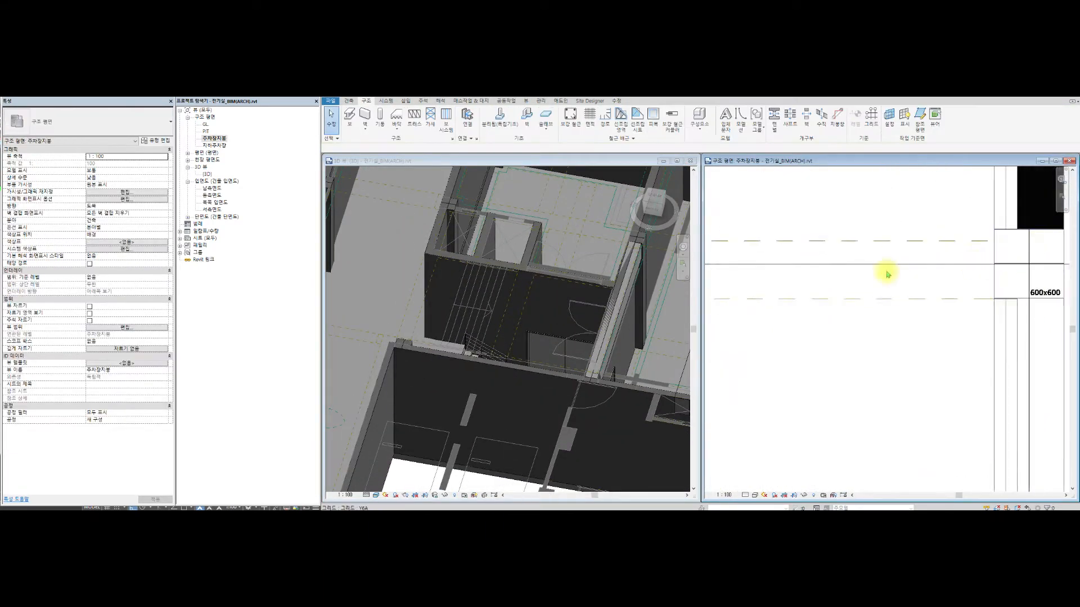
left_click(349, 117)
key("Escape")
key("Escape")
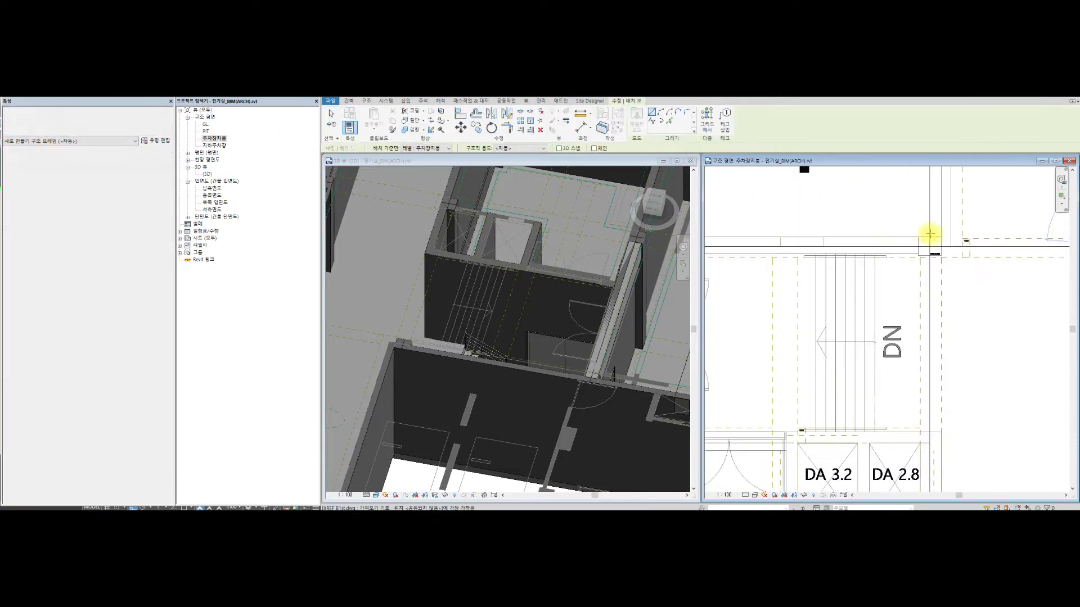
scroll(911, 250, "up", 4)
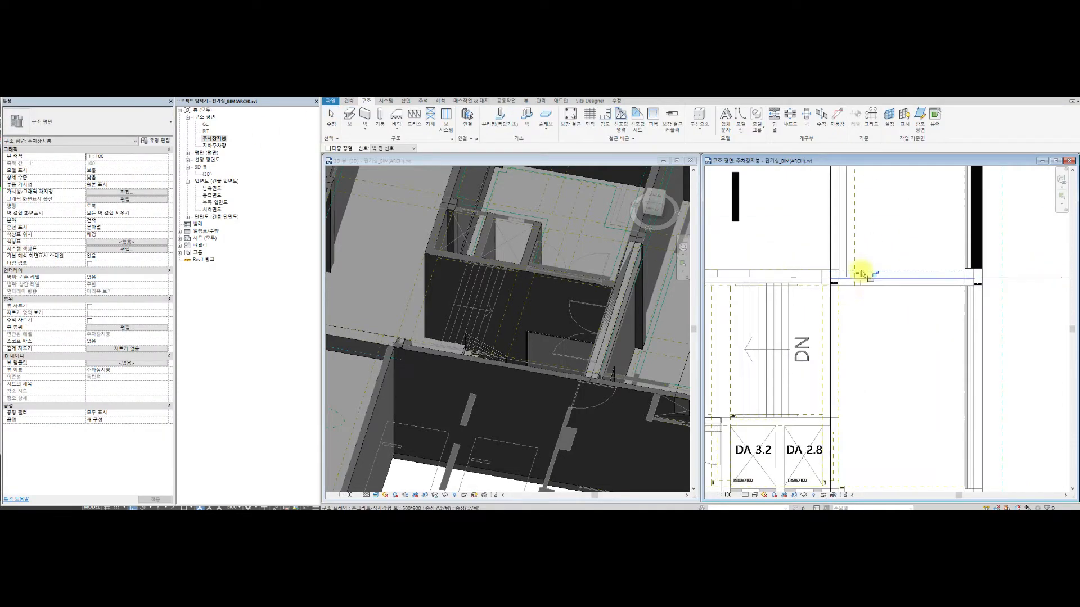
- Place a 550*900 beam along the vertical dashed outline running down from the column beside the DN stair
left_click(59, 123)
scroll(840, 279, "up", 4)
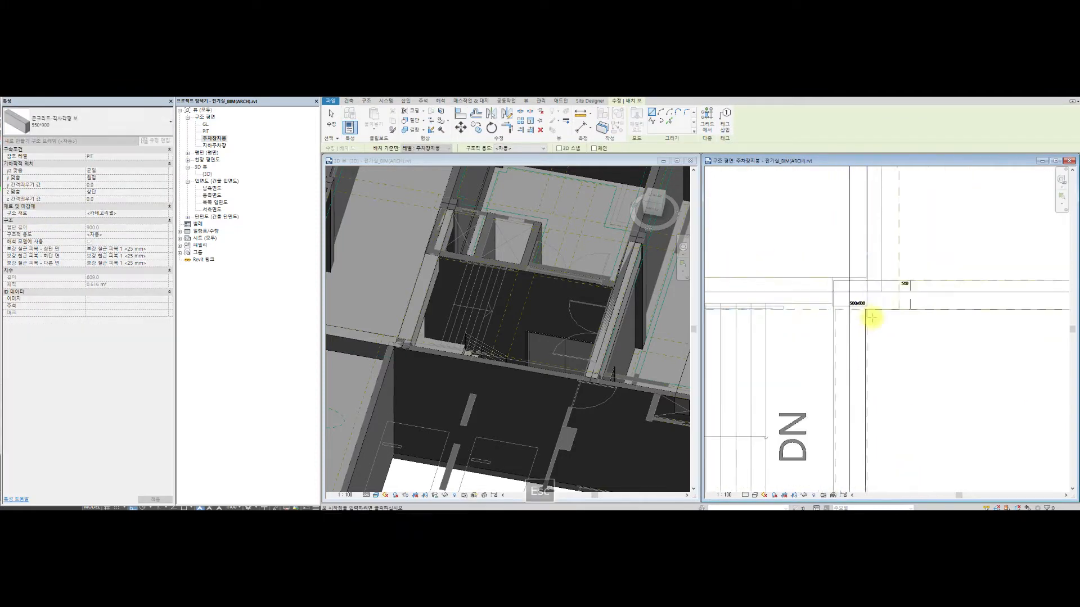
scroll(866, 314, "down", 3)
middle_click_drag(824, 306, 815, 337)
left_click(784, 340)
scroll(927, 323, "down", 2)
middle_click_drag(930, 327, 1062, 296)
scroll(843, 312, "up", 4)
key("Escape")
key("Escape")
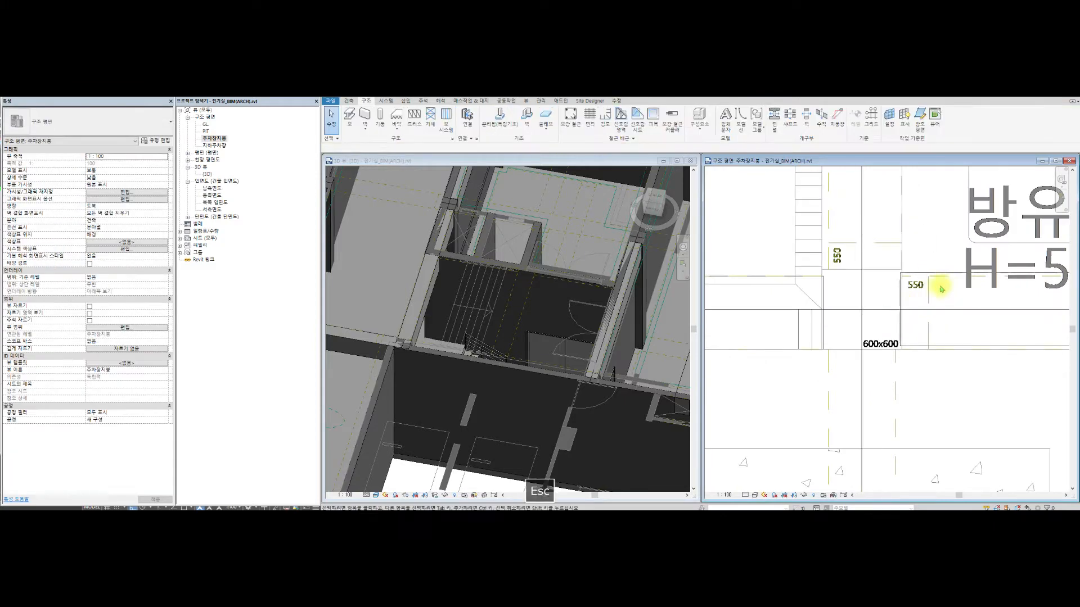
- Align the horizontal beam at the 600x600 column near the fuel tank with the dashed 550-wide outline
scroll(910, 265, "down", 3)
scroll(563, 298, "down", 2)
scroll(568, 239, "up", 3)
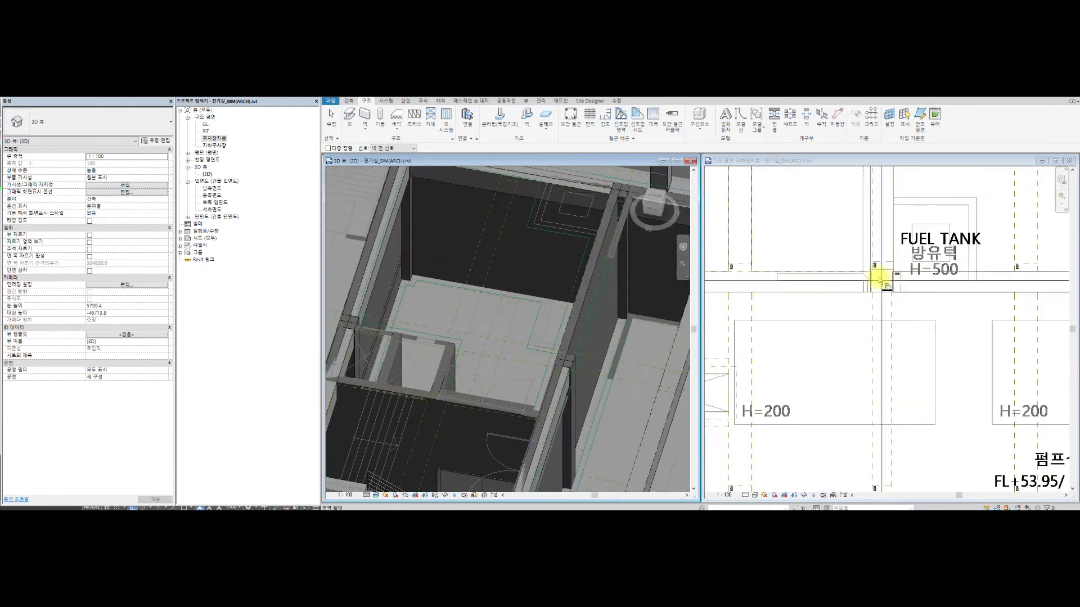
scroll(882, 280, "up", 5)
key("Escape")
left_click(837, 298)
scroll(579, 309, "down", 3)
- Try to place a beam along the vertical 500-wide outline at the 600x600 column and undo the placement
middle_click_drag(578, 309, 590, 340, "shift")
scroll(930, 337, "down", 3)
middle_click_drag(923, 354, 1060, 337)
middle_click_drag(725, 267, 958, 252)
scroll(900, 243, "up", 3)
left_click(810, 244)
key("Escape")
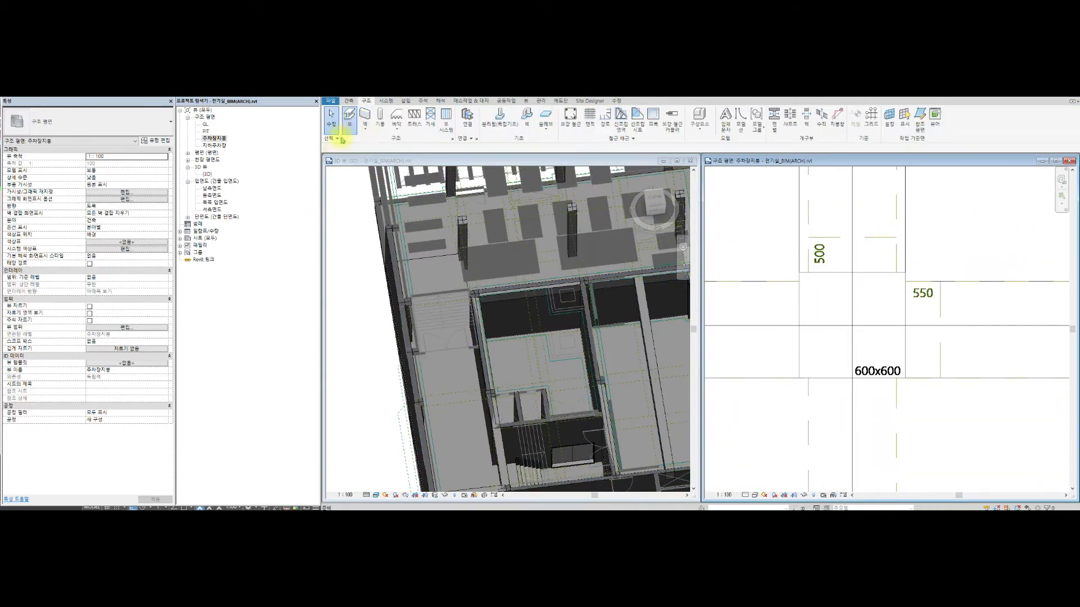
left_click(345, 130)
left_click(91, 132)
left_click(851, 272)
scroll(852, 272, "down", 4)
middle_click_drag(865, 231, 819, 258)
left_click(878, 291)
scroll(874, 293, "down", 4)
key("ctrl+z")
scroll(880, 341, "down", 5)
- Place a 600*900 beam down the middle of the vertical dashed 600-wide outline between the column lines
middle_click_drag(880, 366, 946, 239)
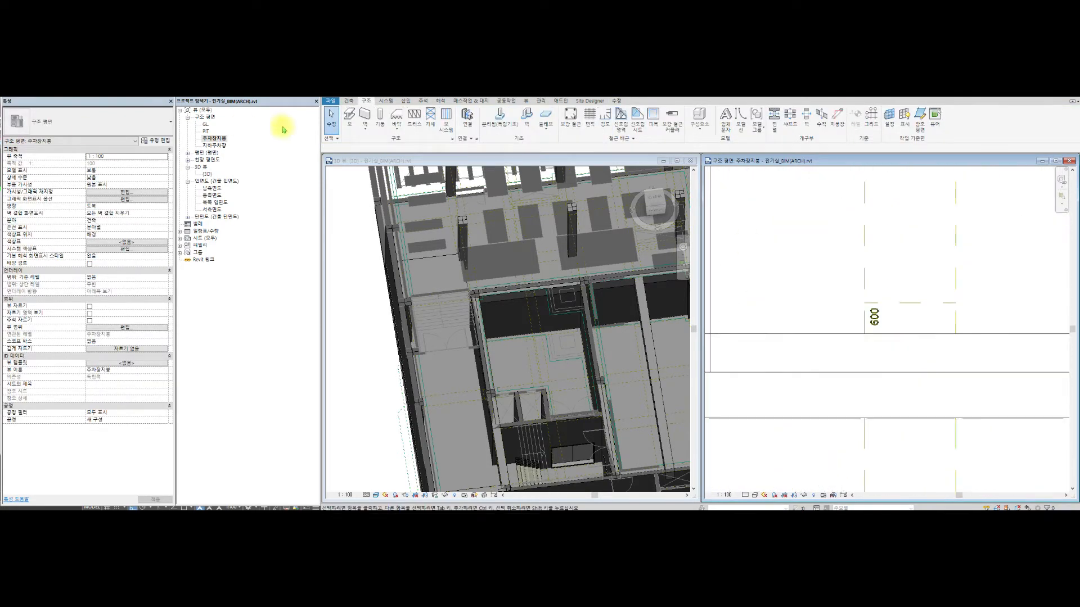
left_click(91, 132)
left_click(36, 224)
left_click(909, 333)
scroll(909, 216, "down", 5)
middle_click_drag(910, 215, 902, 450)
left_click(903, 225)
scroll(920, 227, "down", 1)
key("Escape")
- Start a new beam and duplicate the 600*900 concrete rectangular beam type as 800*900
scroll(761, 217, "up", 5)
left_click(366, 102)
left_click(149, 141)
left_click(1046, 173)
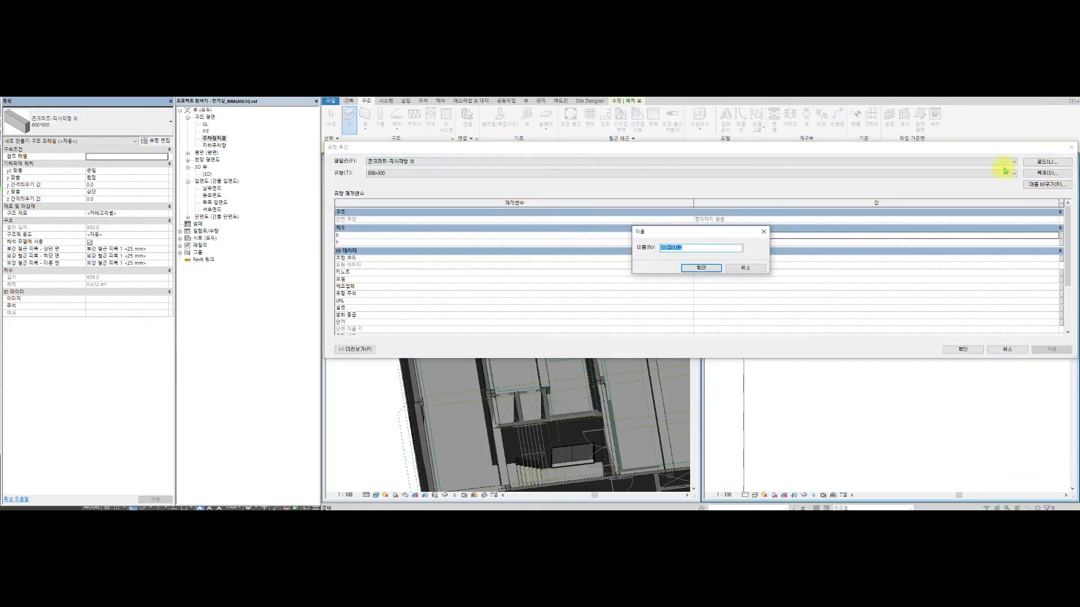
key("Return")
- Place the 800*900 beam along the horizontal 800-wide outline, running across the rooms through the 600x600 column
scroll(873, 263, "down", 3)
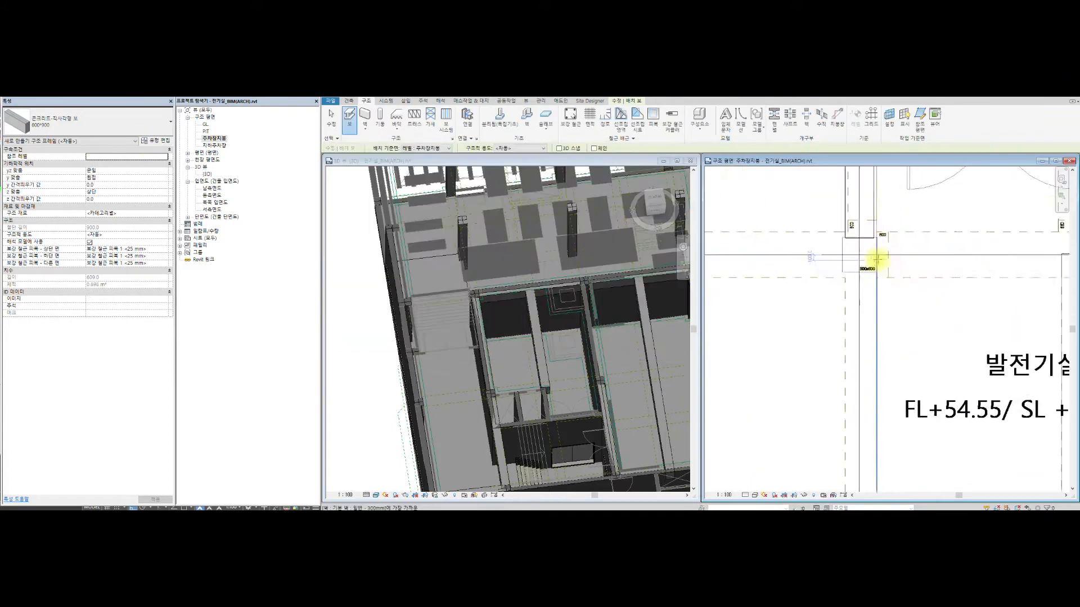
left_click(1015, 265)
scroll(1014, 265, "down", 3)
scroll(873, 241, "up", 5)
scroll(873, 241, "up", 2)
left_click(911, 279)
scroll(922, 281, "down", 4)
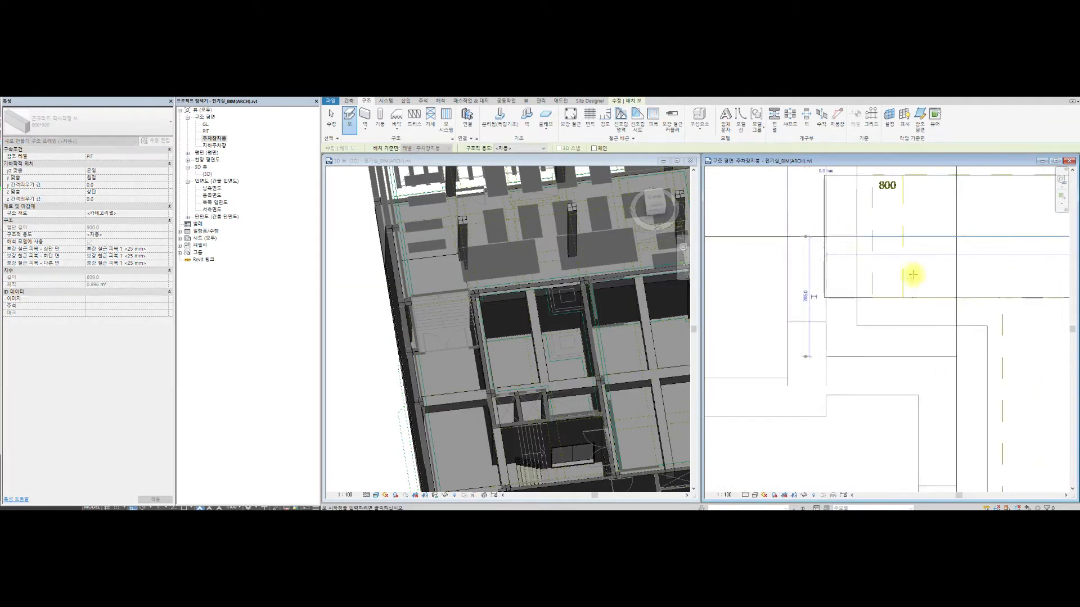
key("Escape")
- Inspect the 800*900 beam and its junctions with the columns and crossing beams in 3D
scroll(1001, 285, "down", 4)
scroll(556, 300, "down", 2)
left_click(557, 310)
middle_click_drag(557, 310, 431, 338, "shift")
scroll(545, 245, "up", 5)
scroll(545, 246, "down", 3)
scroll(456, 345, "up", 3)
- Switch to AutoCAD to examine the 500-wide beam outline at the column in the structural drawing and return to Revit
key("alt+Tab")
scroll(94, 298, "up", 3)
scroll(94, 298, "down", 3)
scroll(60, 302, "up", 4)
scroll(61, 302, "up", 2)
middle_click_drag(61, 302, 158, 307)
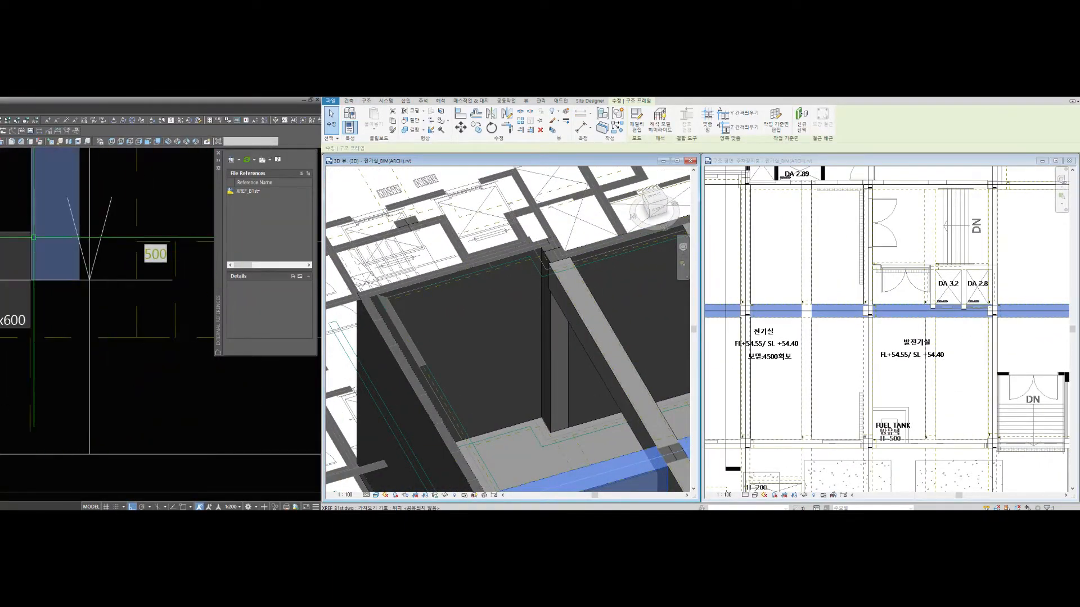
scroll(89, 335, "down", 4)
key("alt+Tab")
- Place a beam along the horizontal dashed outline between the columns in the plan
scroll(899, 275, "up", 6)
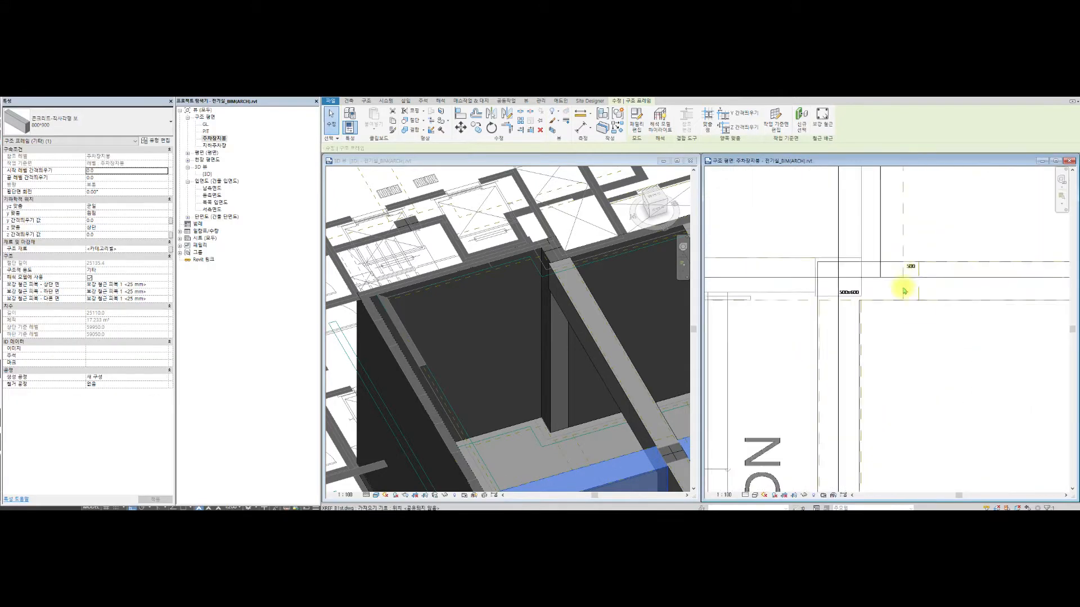
key("Escape")
left_click(349, 116)
scroll(753, 275, "down", 5)
middle_click_drag(753, 275, 976, 221)
scroll(956, 231, "up", 6)
left_click(935, 256)
middle_click_drag(938, 188, 1061, 253)
left_click(943, 251)
scroll(923, 253, "down", 4)
scroll(894, 253, "up", 3)
- Place another beam along the vertical dashed outline down to the next column line
left_click(903, 253)
scroll(869, 264, "down", 5)
middle_click_drag(904, 422, 870, 270)
scroll(844, 332, "up", 6)
left_click(844, 335)
scroll(927, 351, "down", 5)
scroll(848, 282, "up", 2)
scroll(886, 245, "down", 2)
key("Escape")
key("Escape")
- Align the newly placed beam at the column corner with its dashed outline in the plan
scroll(922, 247, "up", 6)
key("a")
key("l")
scroll(882, 311, "up", 2)
scroll(1000, 281, "down", 3)
middle_click_drag(1040, 251, 655, 247)
right_click(587, 215)
- Change the plan view's detail level and visual style so the beams display as filled shapes
scroll(524, 262, "down", 5)
scroll(562, 281, "up", 3)
scroll(619, 282, "up", 3)
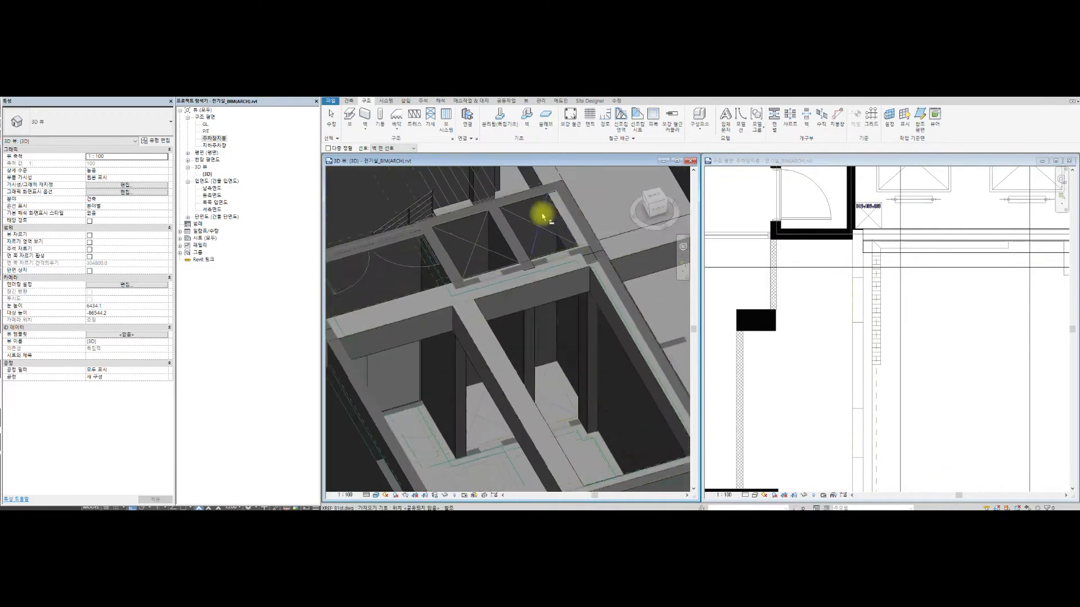
middle_click_drag(542, 217, 562, 251)
scroll(860, 270, "down", 3)
middle_click_drag(875, 450, 800, 304)
scroll(799, 326, "up", 3)
scroll(798, 326, "up", 1)
left_click(746, 495)
left_click(754, 487)
left_click(755, 495)
left_click(772, 472)
- Examine the beam corners and their fit to the imported outline in both plan and 3D
scroll(805, 267, "down", 5)
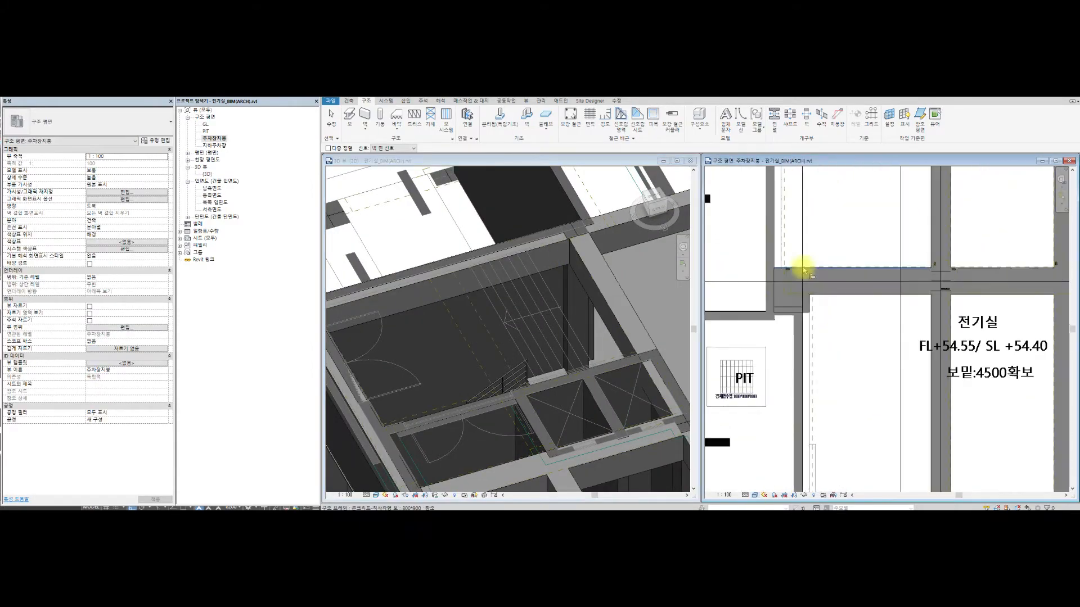
middle_click_drag(848, 273, 836, 307)
scroll(815, 423, "up", 3)
scroll(812, 420, "up", 3)
left_click(795, 354)
key("Escape")
left_click(812, 347)
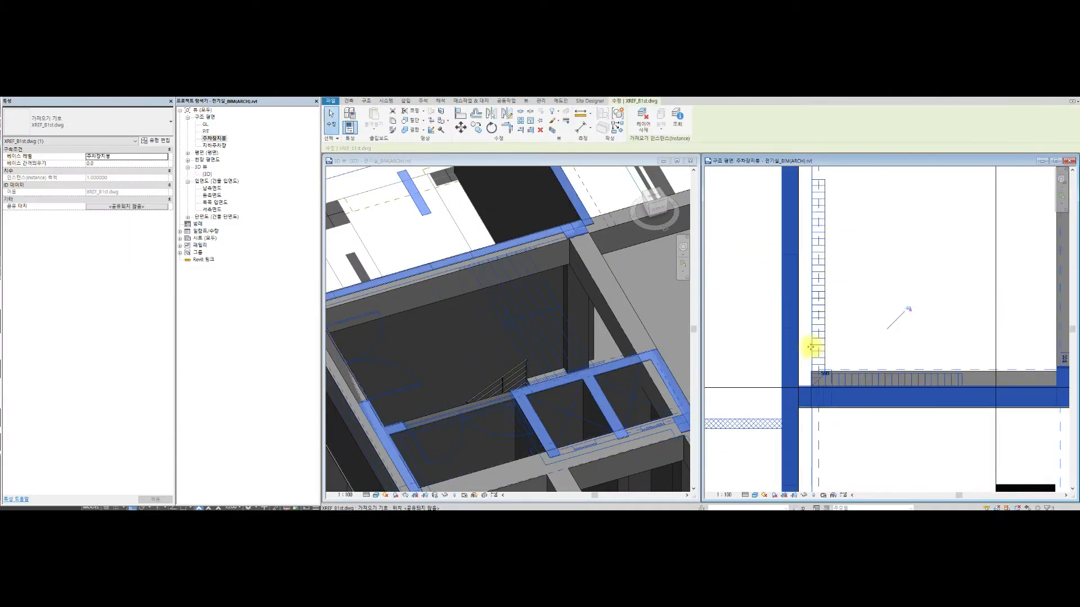
key("Escape")
scroll(834, 340, "down", 5)
middle_click_drag(664, 388, 548, 292)
scroll(555, 298, "down", 6)
middle_click_drag(444, 368, 554, 332, "shift")
scroll(608, 261, "up", 5)
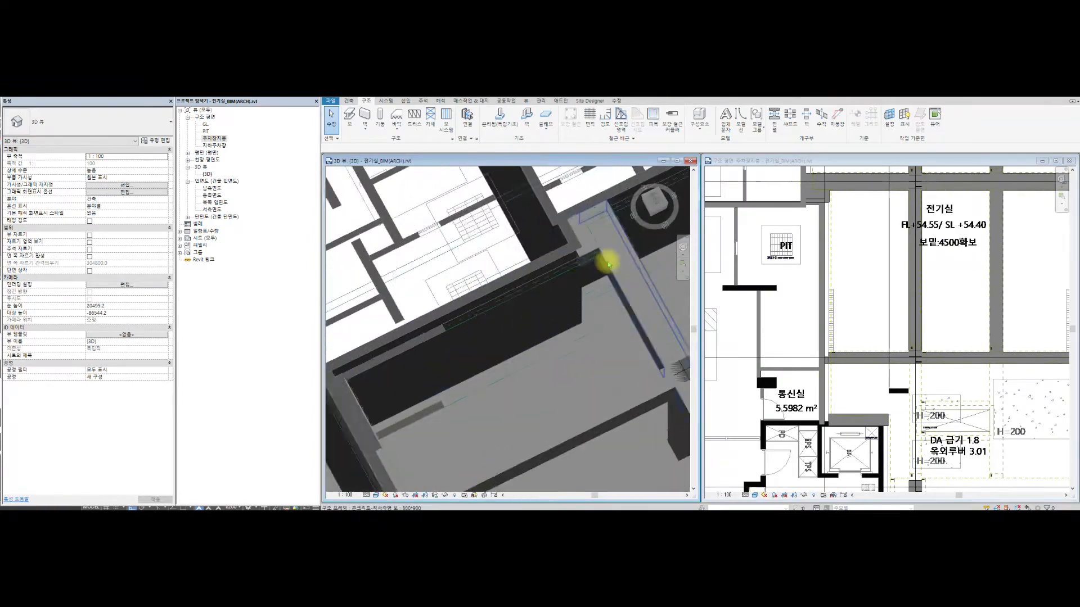
scroll(607, 261, "up", 2)
scroll(877, 288, "down", 4)
- Align the horizontal beam's outer edge at the wall corner
scroll(841, 229, "up", 5)
scroll(841, 229, "up", 5)
key("a")
key("l")
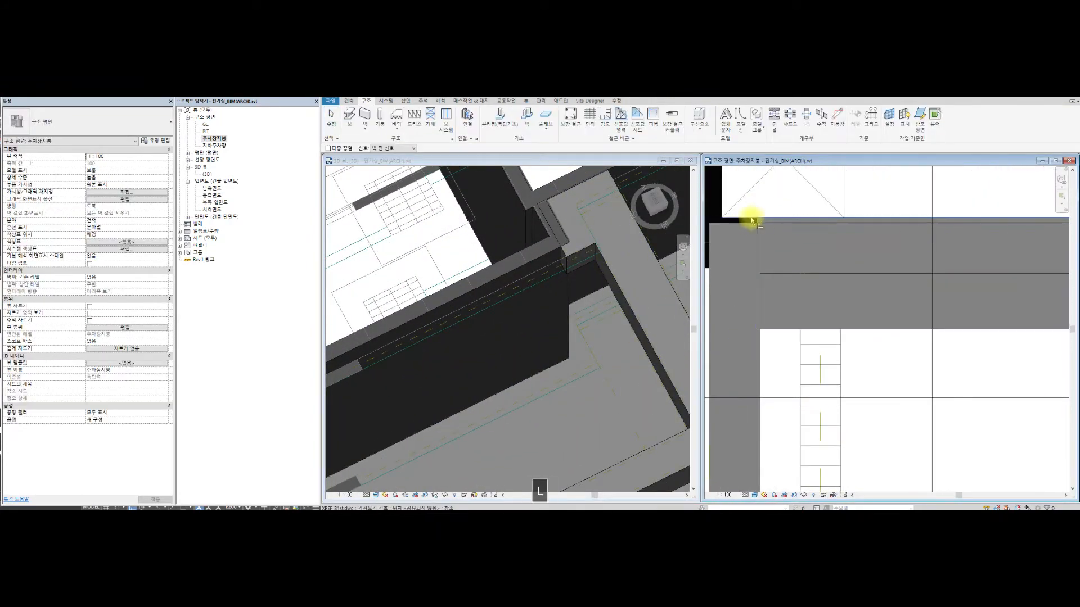
key("Escape")
key("Escape")
scroll(774, 343, "down", 3)
scroll(794, 319, "up", 5)
scroll(808, 237, "down", 7)
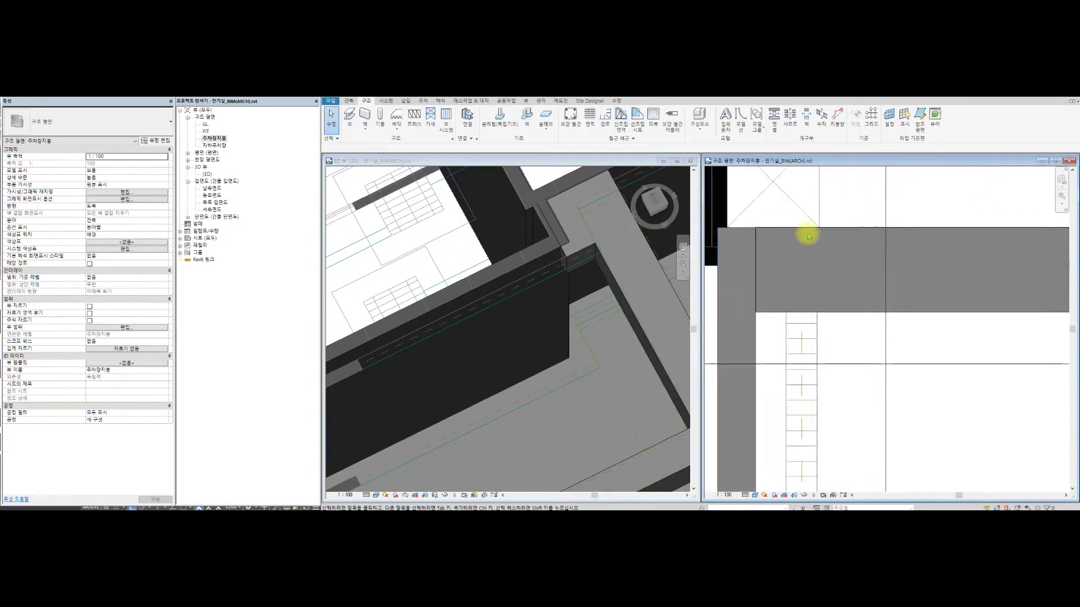
- Align the long horizontal beam above 전기실 with the dashed outline of the structural plan
scroll(761, 381, "down", 3)
scroll(793, 347, "up", 3)
key("Escape")
scroll(761, 343, "up", 4)
key("a")
key("l")
left_click(761, 343)
left_click(772, 341)
scroll(796, 368, "down", 3)
scroll(886, 396, "up", 3)
middle_click_drag(889, 397, 822, 308)
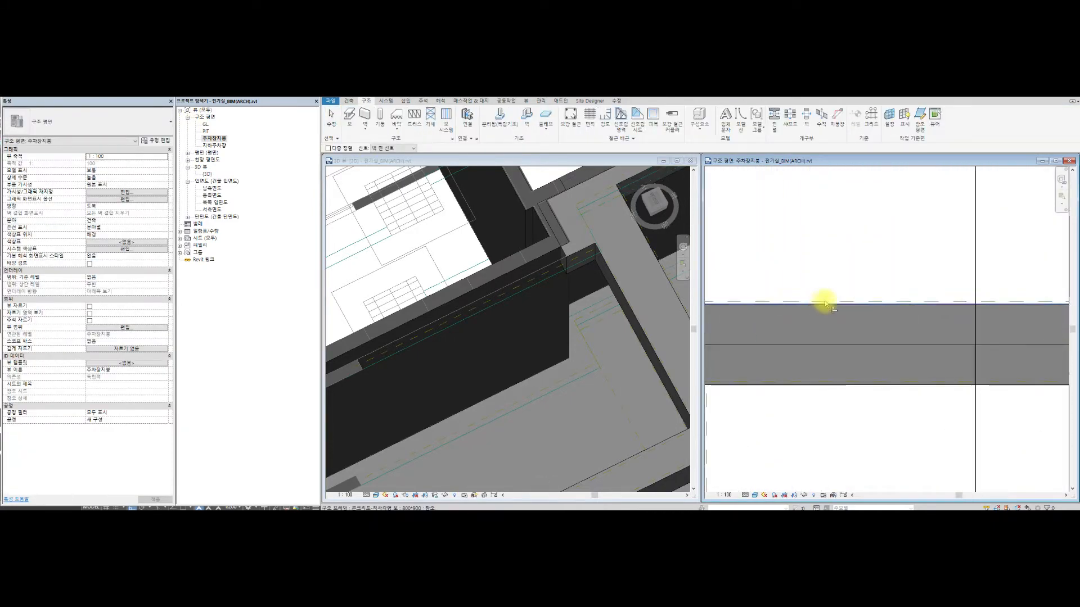
scroll(730, 289, "down", 3)
scroll(855, 301, "up", 4)
scroll(849, 304, "down", 3)
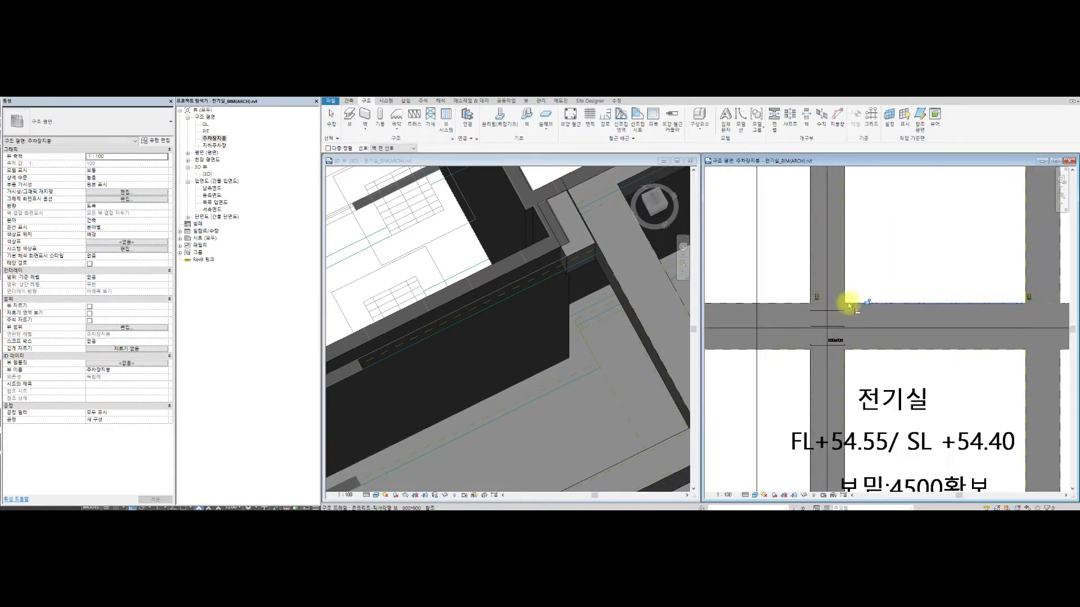
- Align the horizontal beam's edges with the dashed outlines at the 600x600 column junction
scroll(799, 307, "up", 2)
scroll(799, 306, "up", 2)
scroll(954, 330, "down", 4)
scroll(936, 307, "up", 5)
scroll(952, 304, "down", 4)
scroll(900, 247, "up", 4)
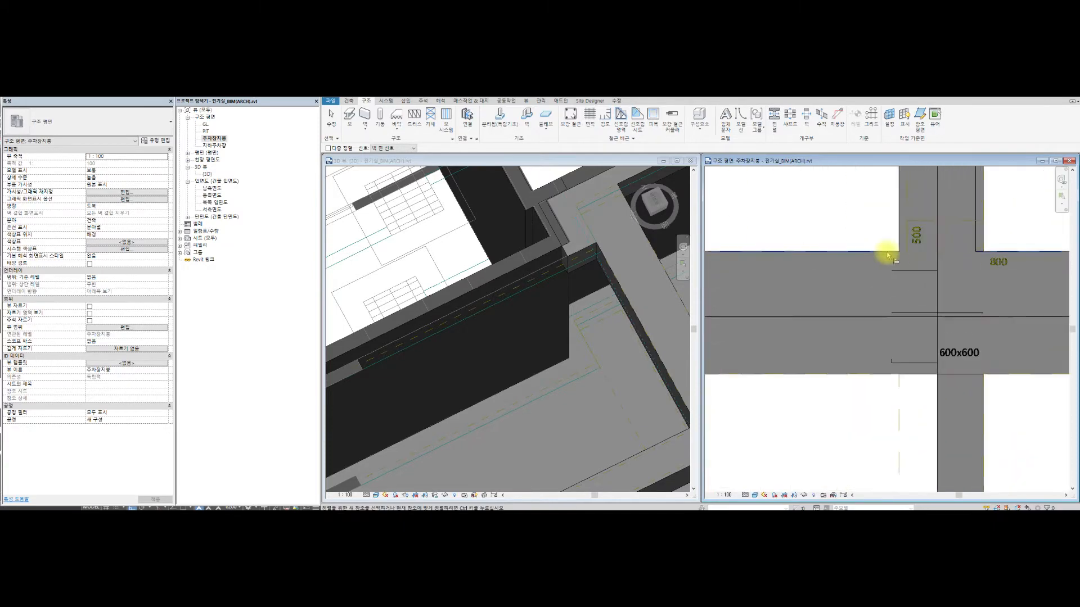
key("Escape")
scroll(940, 282, "down", 3)
scroll(939, 242, "up", 3)
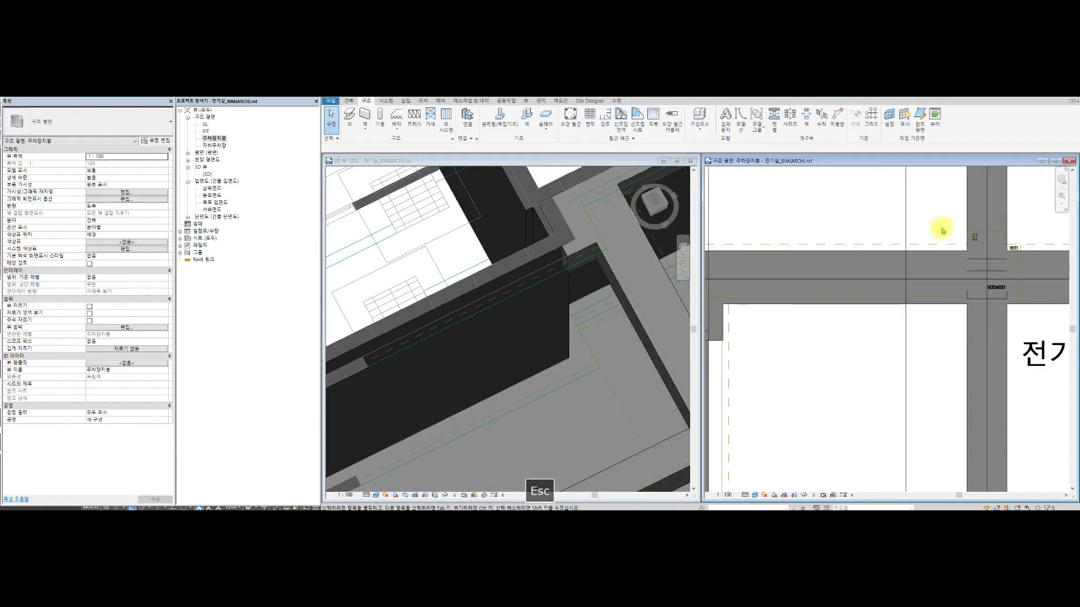
- Delete the short beam stub at the column corner beside the PIT
scroll(935, 254, "down", 4)
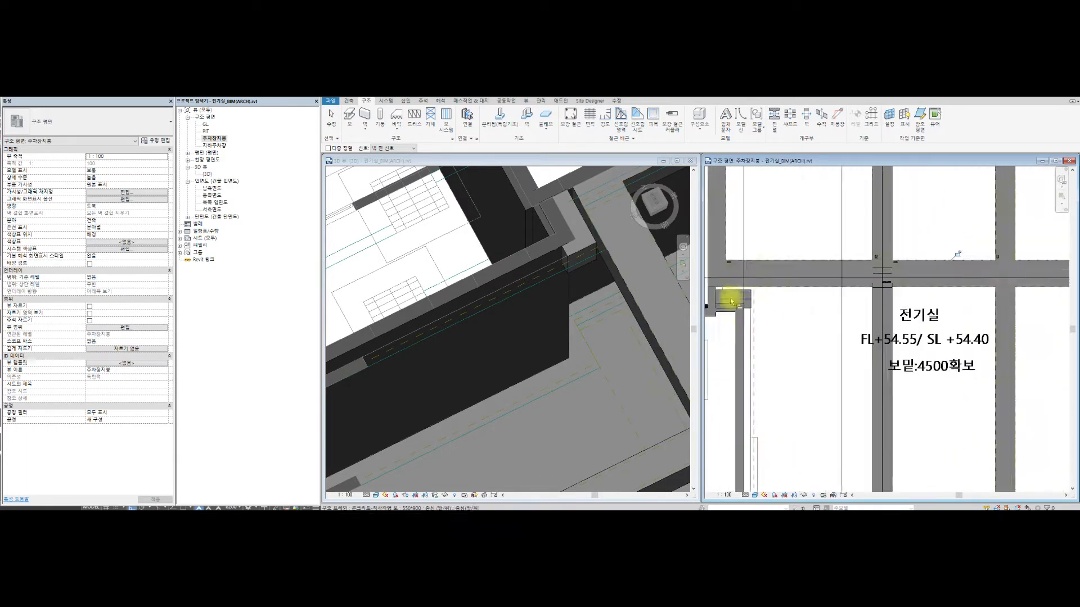
scroll(731, 298, "up", 4)
key("Escape")
scroll(791, 286, "down", 2)
scroll(761, 293, "up", 3)
left_click(794, 300)
key("Delete")
middle_click_drag(759, 205, 793, 208)
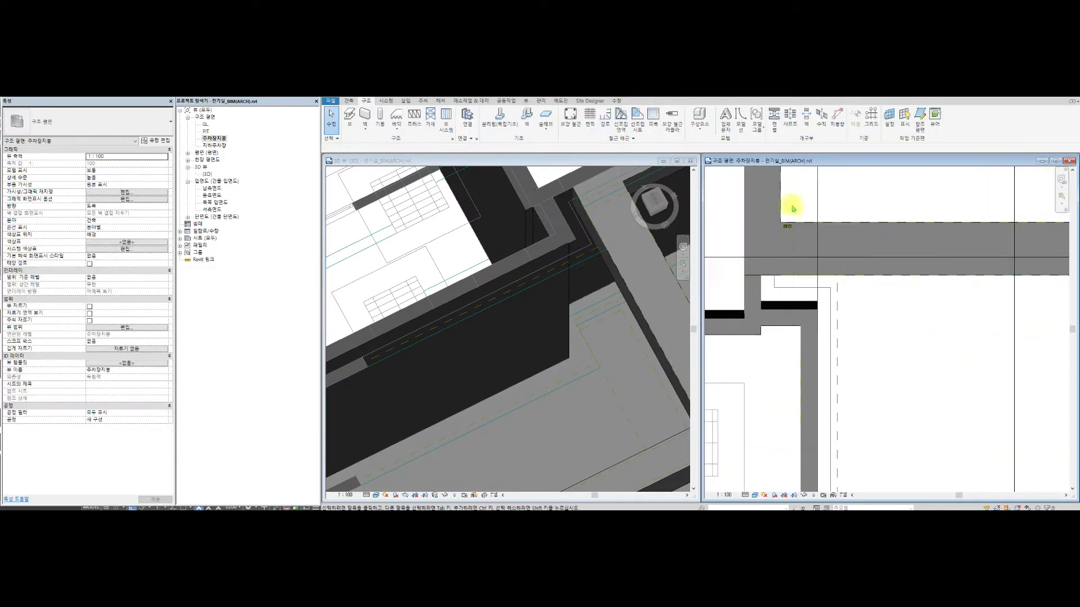
- Place a short beam over the column outline beside the PIT and align it with the outline
left_click(353, 125)
left_click(830, 289)
left_click(752, 292)
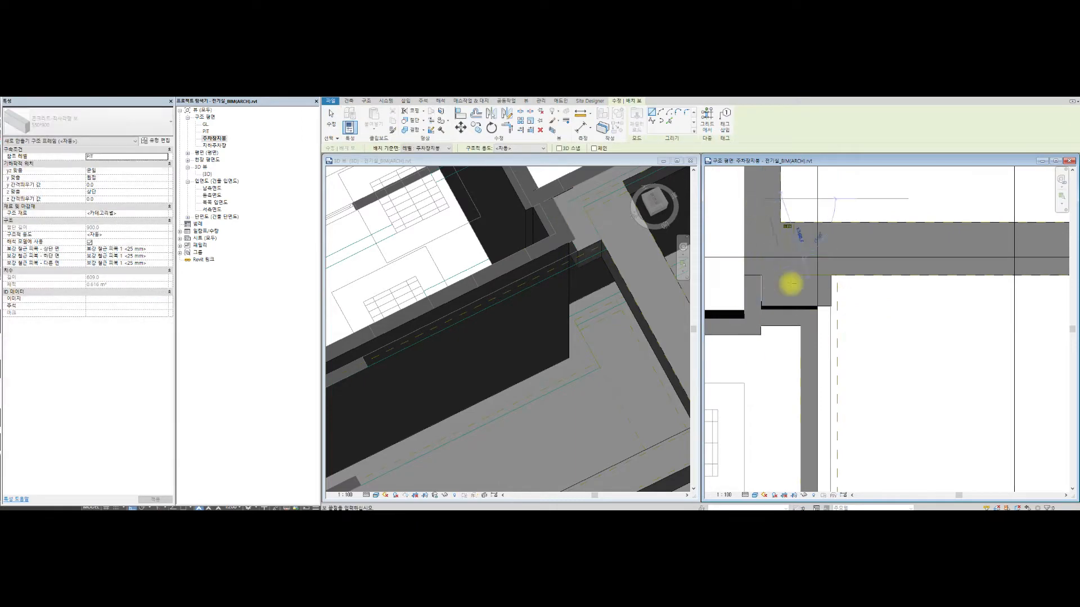
scroll(780, 281, "up", 2)
key("a")
key("l")
scroll(833, 276, "down", 2)
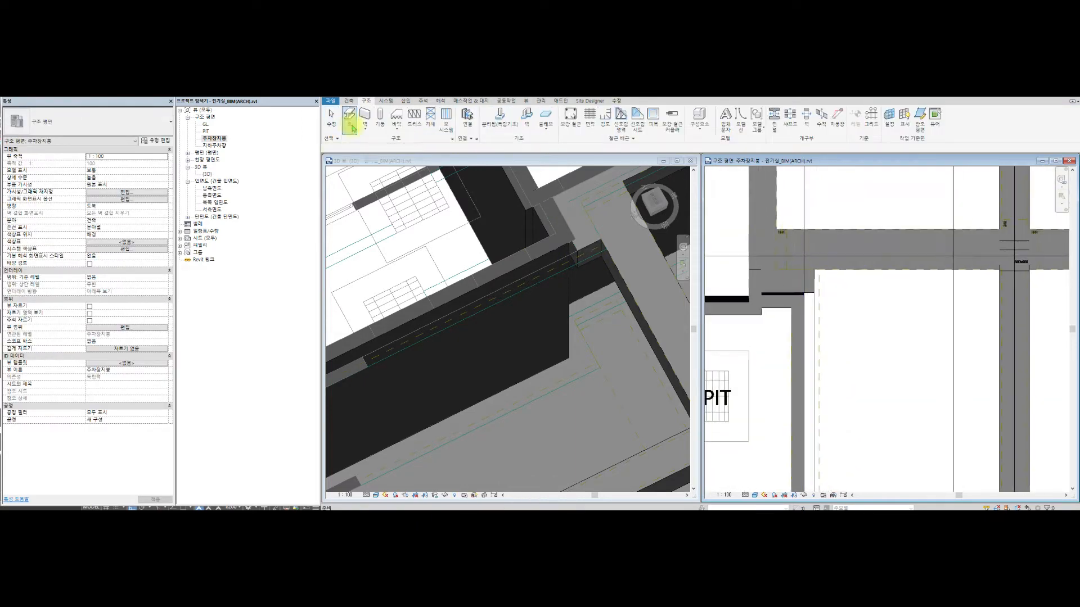
- Place a beam along the outer wall outline and align its edge with the plan
left_click(349, 116)
middle_click_drag(801, 270, 776, 321)
key("Escape")
key("Escape")
scroll(790, 301, "up", 3)
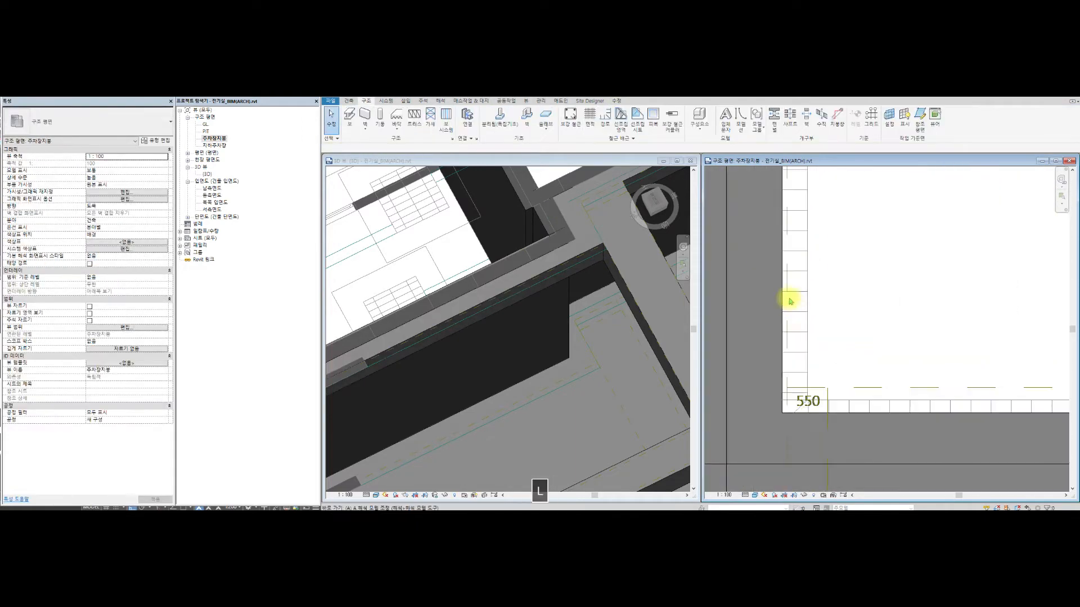
scroll(860, 352, "up", 5)
scroll(861, 352, "down", 3)
- Place a 550*900 beam along the vertical column line beside 발전기실
left_click(349, 116)
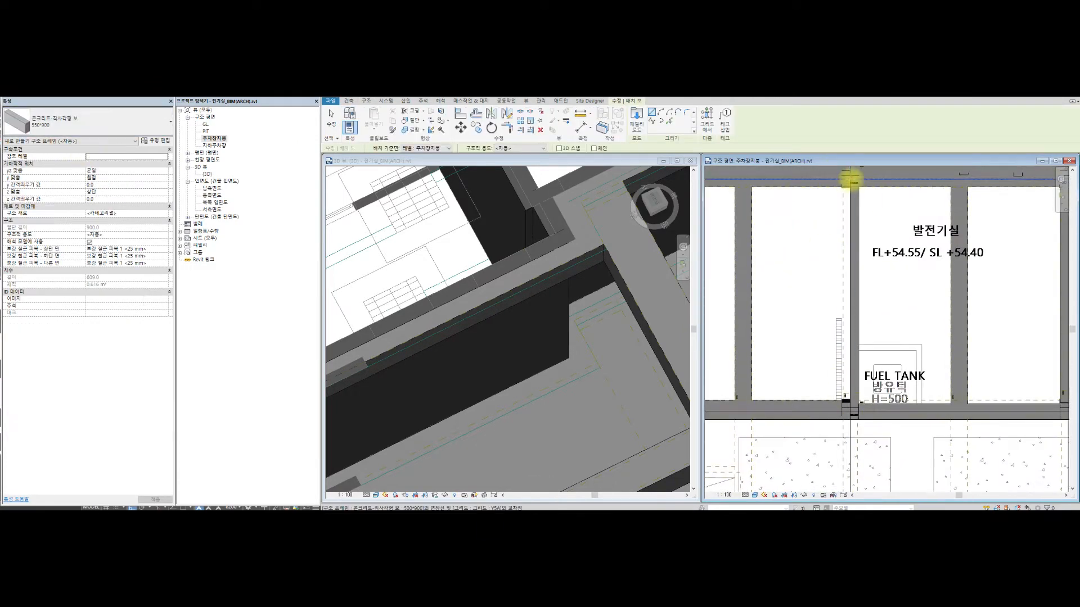
scroll(849, 388, "up", 8)
key("Escape")
key("Escape")
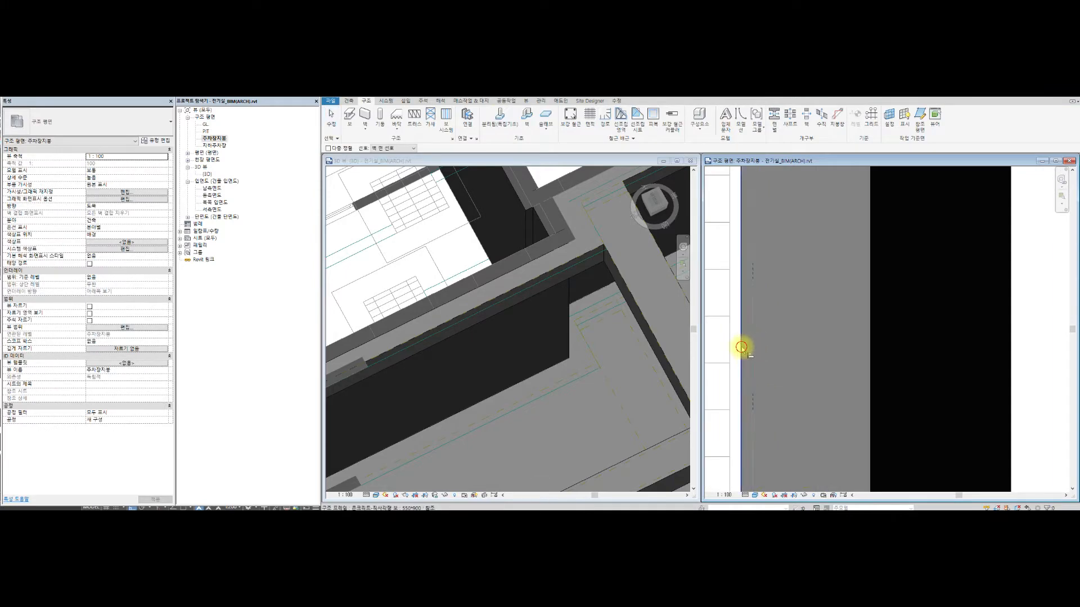
- Align the vertical beam with the plan outline at the 600*900 column
scroll(748, 349, "down", 6)
left_click(894, 320)
key("a")
key("l")
scroll(968, 315, "down", 3)
middle_click_drag(1044, 298, 845, 341)
scroll(957, 340, "up", 5)
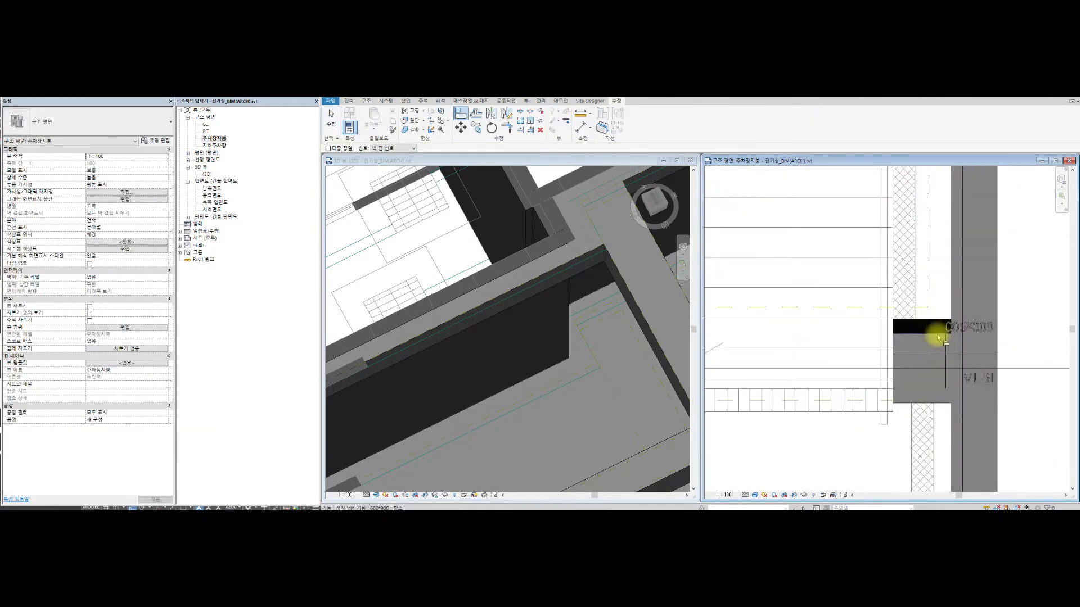
left_click(916, 306)
- Check the remaining beam edges against the dashed outlines around the column junctions
scroll(897, 342, "down", 5)
scroll(852, 377, "up", 6)
key("Escape")
scroll(886, 379, "down", 5)
scroll(863, 269, "up", 4)
scroll(887, 366, "down", 4)
scroll(862, 338, "up", 8)
key("Escape")
left_click(836, 309)
key("Escape")
scroll(836, 309, "down", 4)
scroll(826, 422, "up", 8)
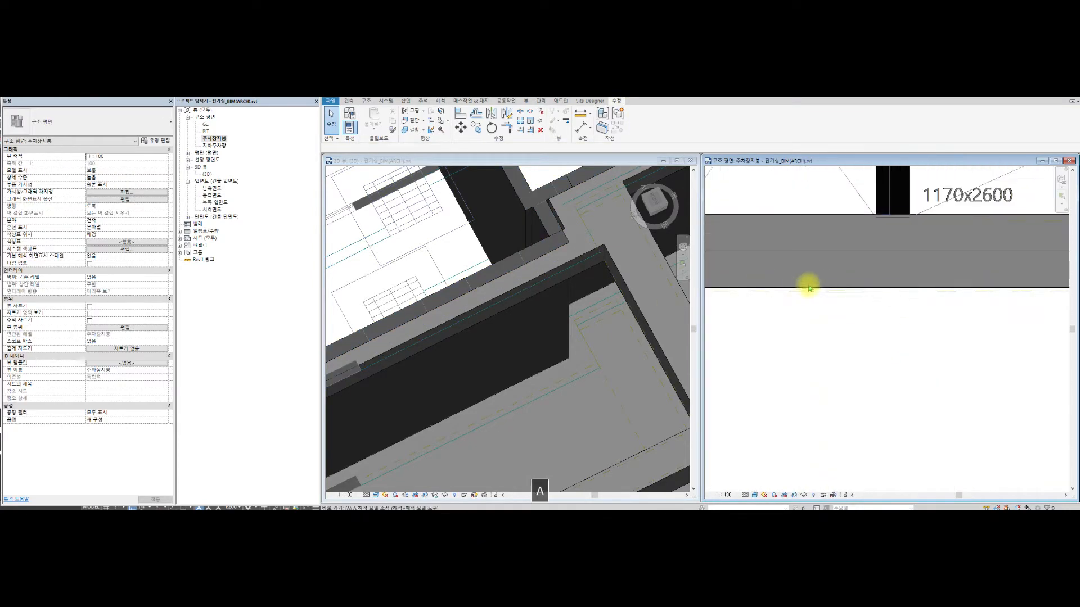
- Align the horizontal beam below the 1170x2600 opening with its dashed outline
key("a")
key("l")
scroll(916, 272, "down", 2)
scroll(871, 266, "up", 2)
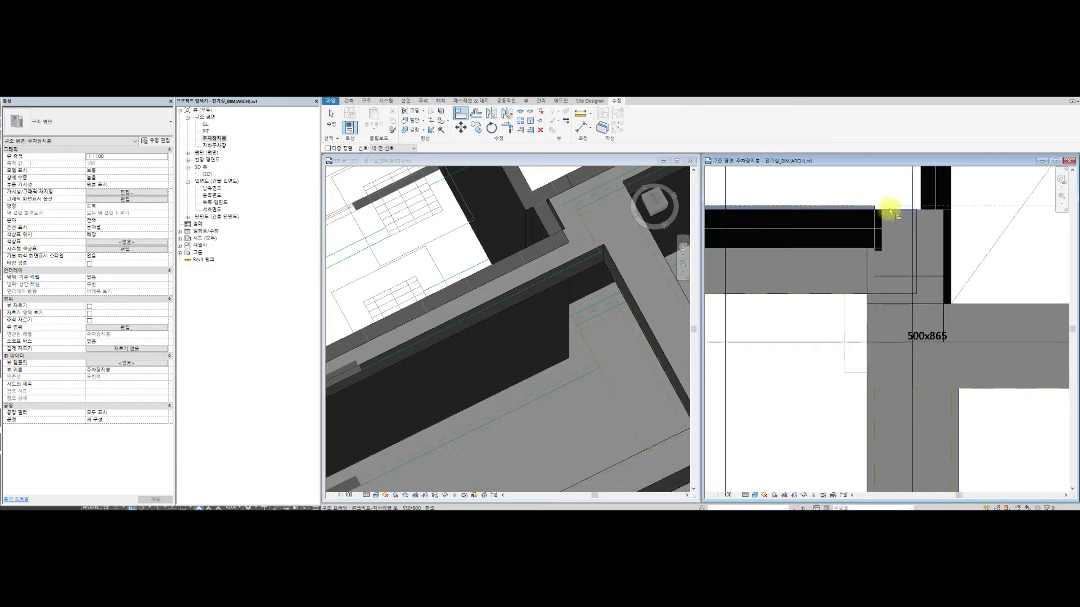
- Align the vertical beam's edge with the adjacent dashed line in the plan
scroll(942, 304, "down", 3)
scroll(958, 304, "up", 5)
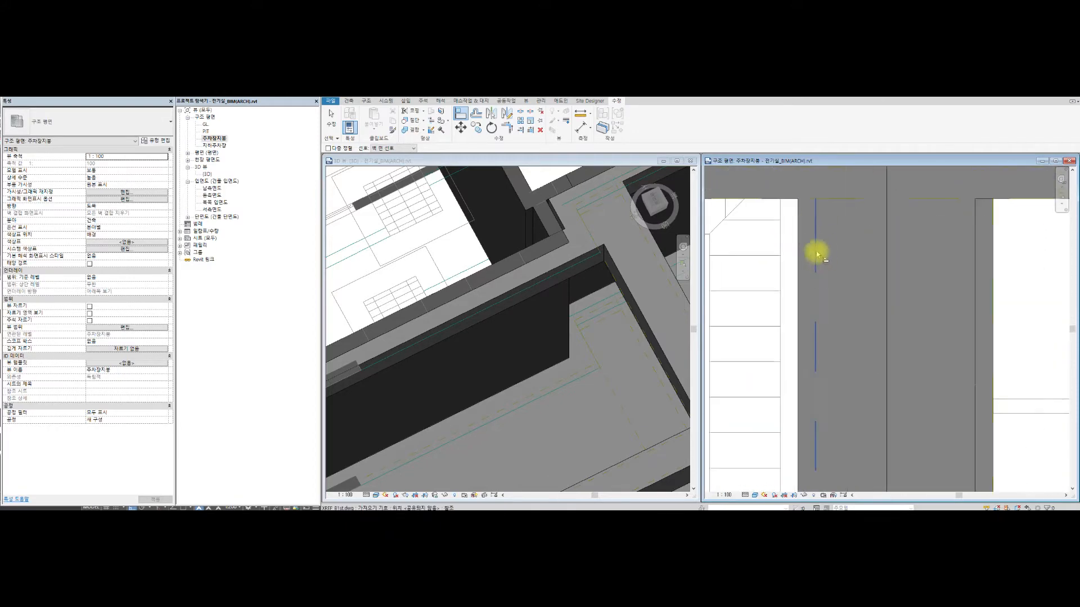
scroll(824, 244, "down", 2)
scroll(1021, 271, "down", 3)
middle_click_drag(975, 273, 778, 299)
scroll(778, 298, "down", 3)
- Align the horizontal beam along the FUEL TANK bay with its outline in the plan
middle_click_drag(731, 175, 867, 234)
middle_click_drag(744, 251, 866, 181)
scroll(980, 314, "up", 3)
left_click(980, 313)
left_click(978, 304)
scroll(935, 217, "down", 4)
scroll(744, 306, "up", 4)
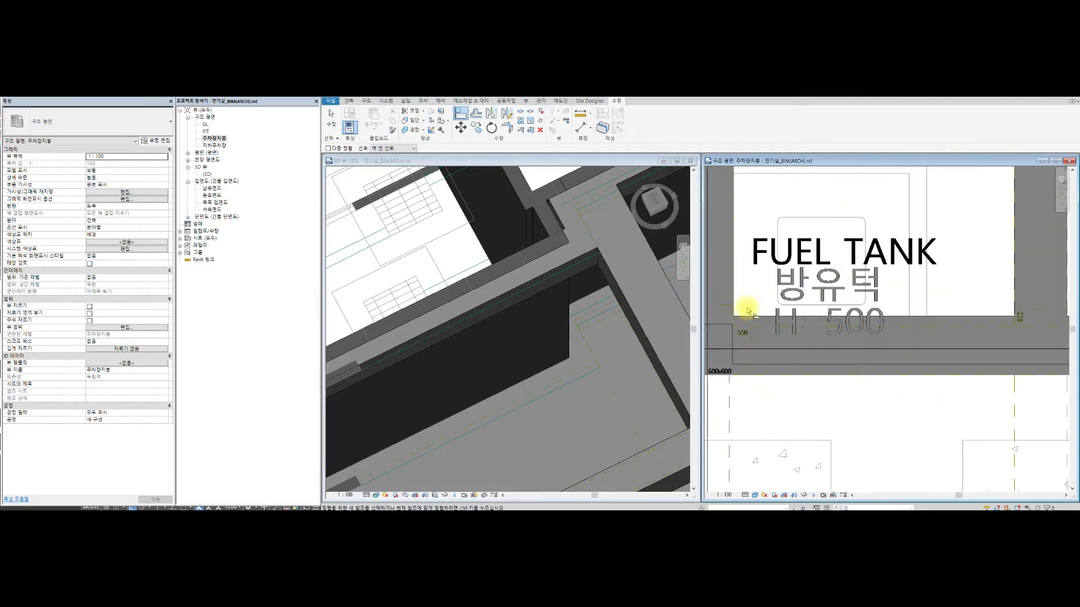
- Align the horizontal beam beside the FUEL TANK bay at the 600x600 column with the dashed outline
scroll(745, 306, "down", 4)
scroll(882, 284, "up", 5)
scroll(899, 315, "down", 4)
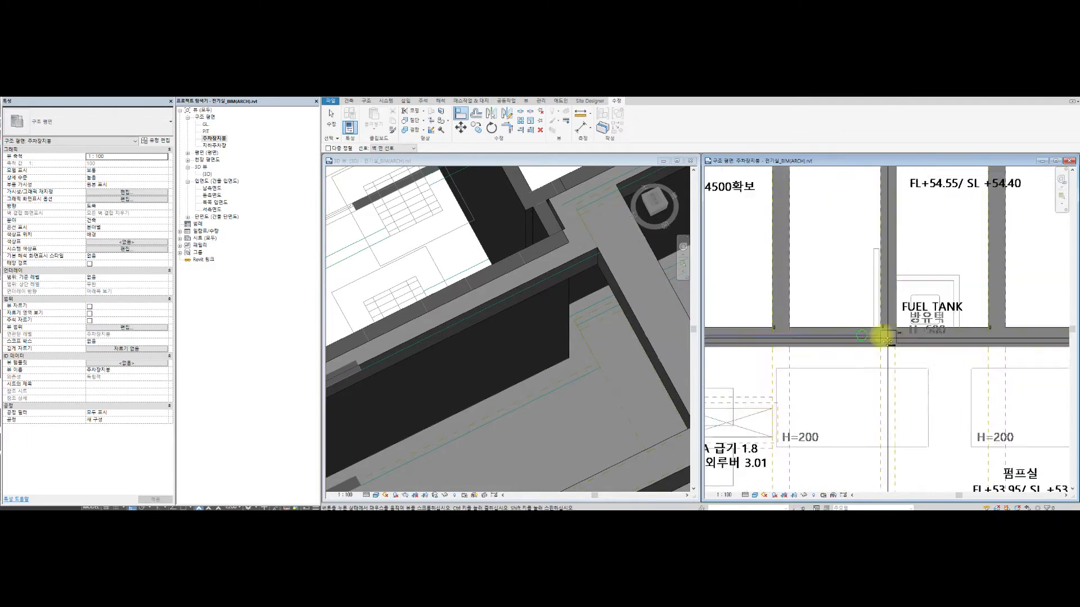
scroll(851, 313, "up", 5)
scroll(1017, 313, "down", 4)
scroll(976, 350, "up", 2)
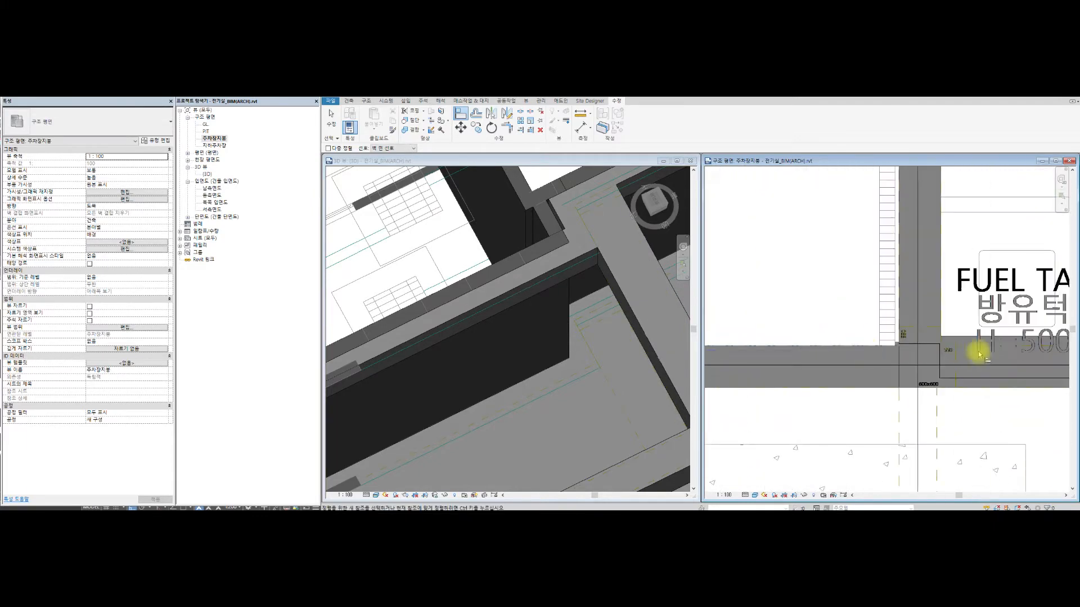
- Move the horizontal 550*600 beam beside the FUEL TANK label clear of the overlapping member below it
scroll(764, 318, "up", 3)
key("Escape")
scroll(900, 309, "down", 2)
left_click(811, 292)
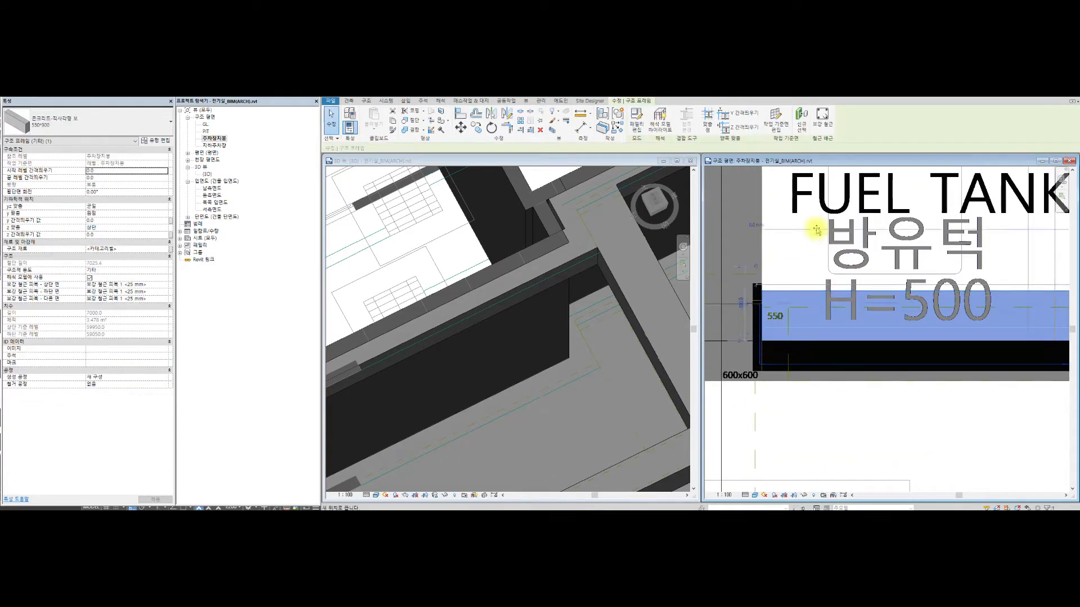
left_click_drag(817, 230, 816, 229)
left_click(794, 341)
scroll(562, 338, "down", 3)
scroll(474, 369, "up", 3)
key("Escape")
- Align the moved FUEL TANK beam's edge with the dashed outline at the 550 mark
left_click(860, 293)
key("a")
key("l")
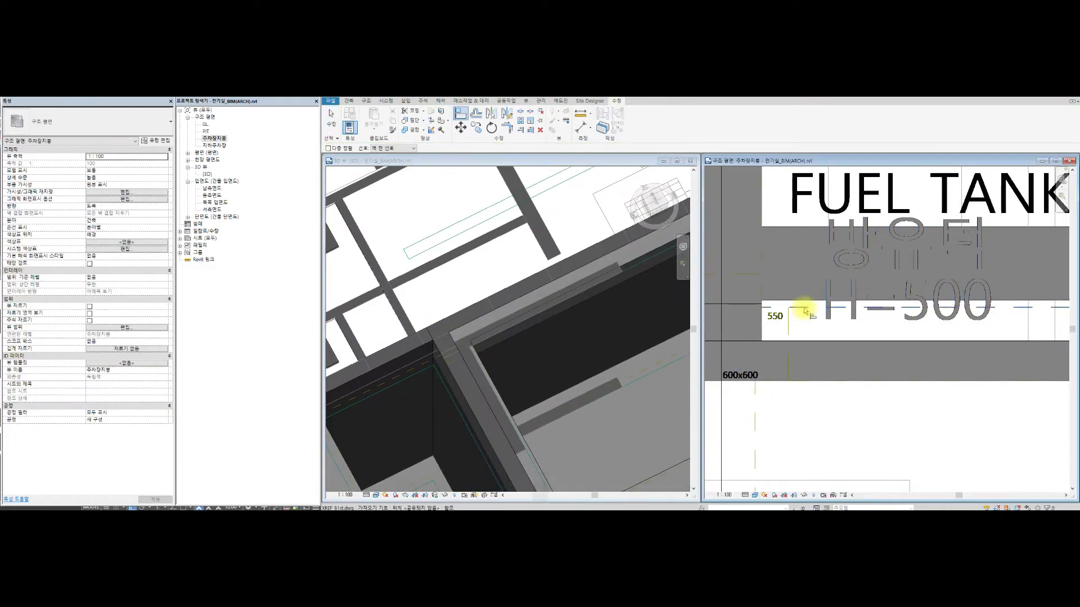
left_click(805, 310)
left_click(832, 228)
- Align the vertical beam above the 600x600 column with the dashed line marked 550 in the plan
left_click(919, 504)
scroll(824, 289, "down", 2)
scroll(754, 313, "up", 3)
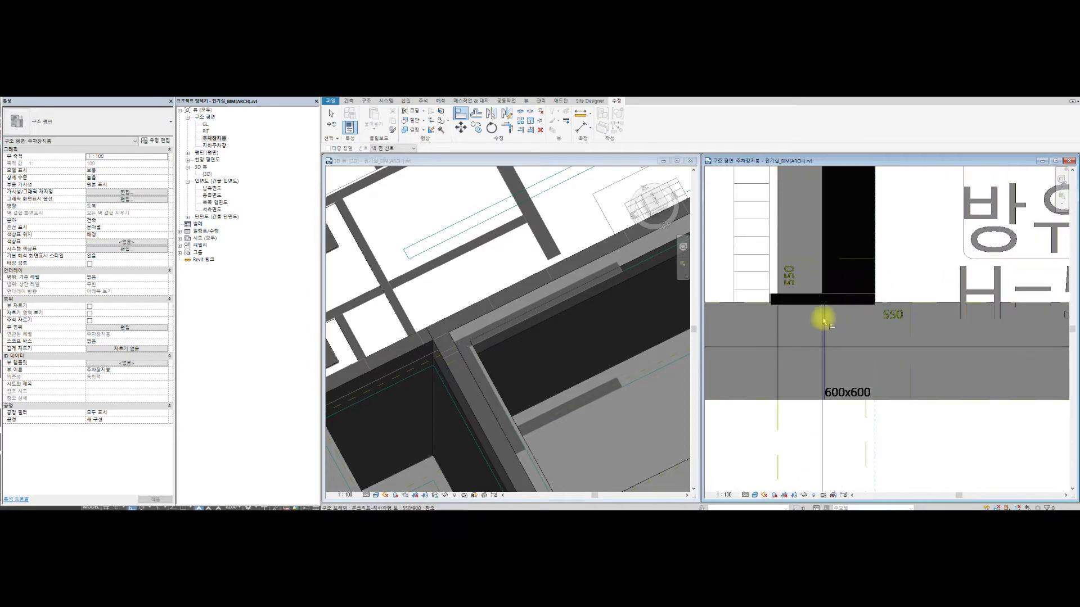
scroll(813, 354, "up", 3)
scroll(788, 281, "up", 5)
key("a")
key("l")
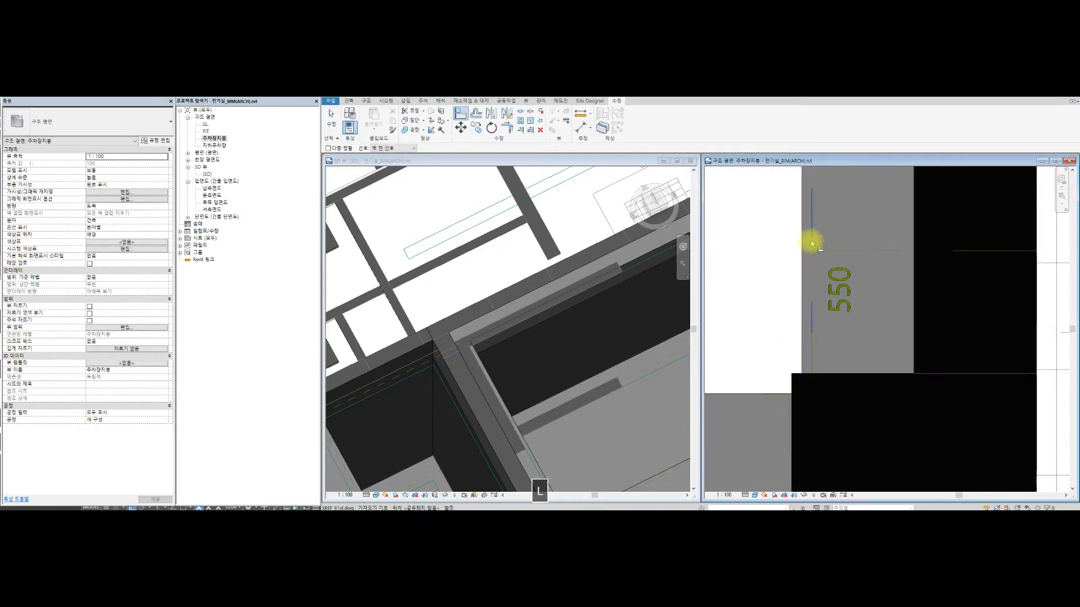
scroll(956, 270, "down", 6)
scroll(888, 219, "down", 4)
scroll(884, 194, "up", 4)
scroll(872, 194, "up", 4)
scroll(855, 388, "down", 6)
scroll(784, 348, "up", 4)
scroll(783, 330, "down", 2)
scroll(884, 410, "up", 5)
- Start a beam and duplicate its concrete rectangular type as 660*900, setting the width to 660
key("Escape")
left_click(366, 101)
left_click(351, 121)
left_click(156, 140)
left_click(1047, 173)
type("660*900")
key("Return")
left_click(719, 235)
type("660")
left_click(975, 351)
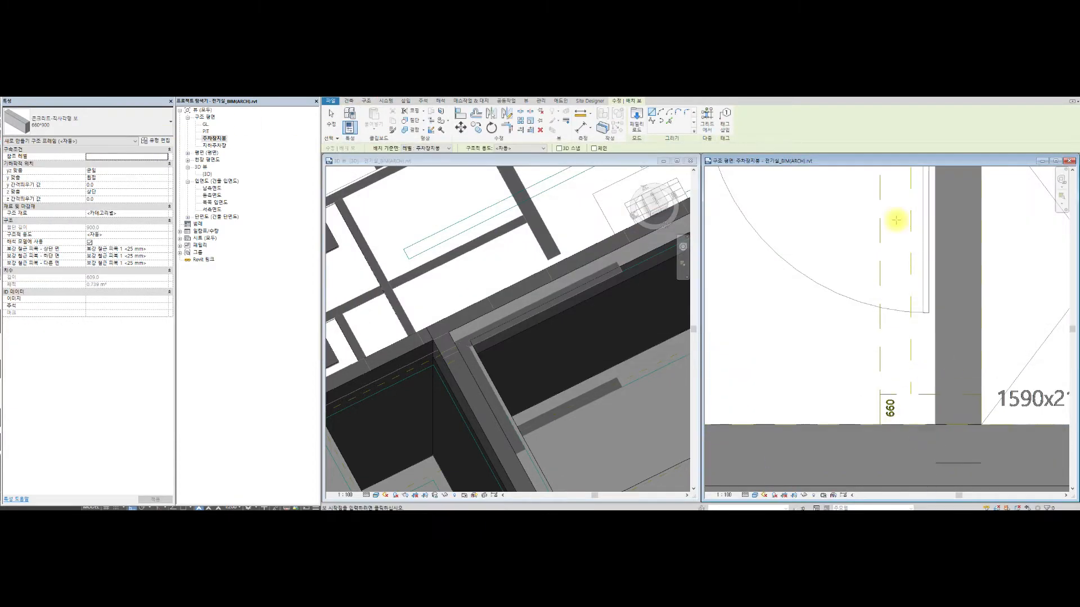
- Place the vertical 660*900 beam beside the DA 3.2 shaft and stair, and align it with its dashed outline
left_click(849, 424)
scroll(850, 419, "down", 5)
middle_click_drag(858, 309, 860, 399)
left_click(858, 261)
key("a")
key("l")
left_click(871, 262)
left_click(852, 269)
key("Escape")
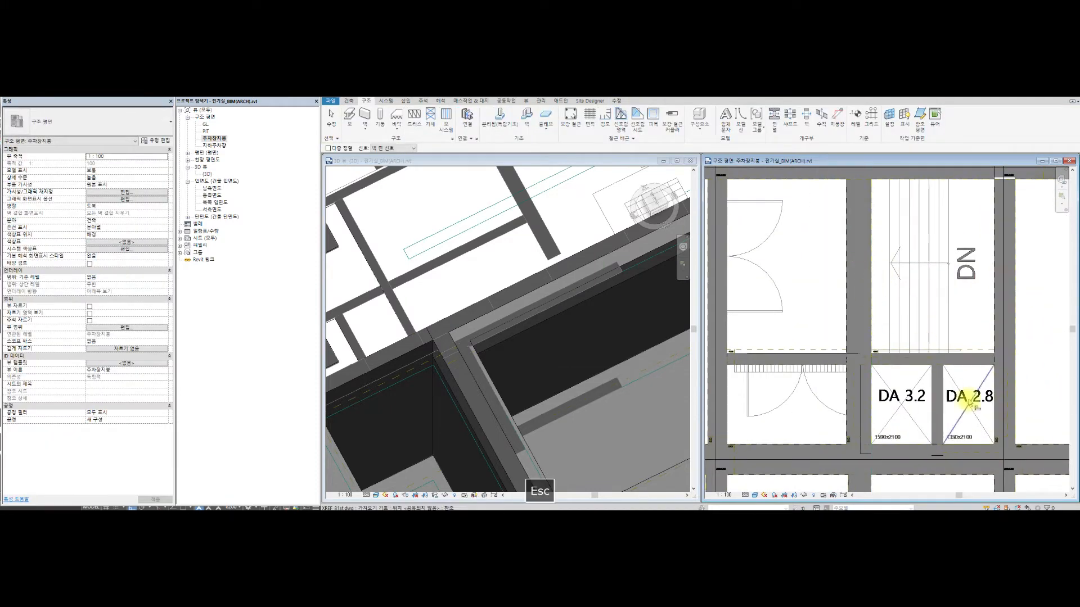
- Duplicate the concrete rectangular beam type as 400*900 and set its width to 400
scroll(953, 394, "up", 3)
left_click(349, 118)
left_click(155, 140)
left_click(1047, 173)
type("400*90")
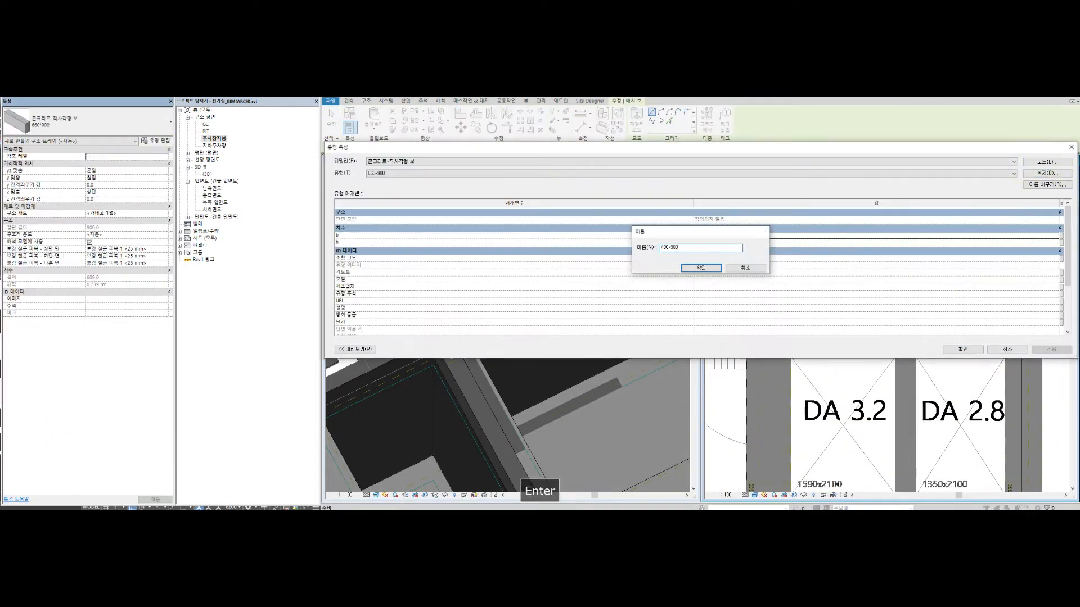
type("0")
key("Return")
left_click(697, 235)
type("400")
left_click(962, 349)
- Align the 400*900 beam at the DA 3.2 and DA 2.8 shafts with its outline in the plan
scroll(906, 299, "down", 3)
key("Escape")
scroll(879, 328, "up", 4)
key("a")
key("l")
left_click(865, 304)
left_click(879, 260)
key("Escape")
- Examine the roof beams in the 3D view and compare them with the overall plan
scroll(888, 267, "down", 5)
scroll(596, 237, "down", 6)
middle_click_drag(607, 262, 632, 357, "shift")
scroll(632, 356, "up", 3)
middle_click_drag(545, 292, 624, 405)
left_click(864, 221)
scroll(949, 280, "down", 8)
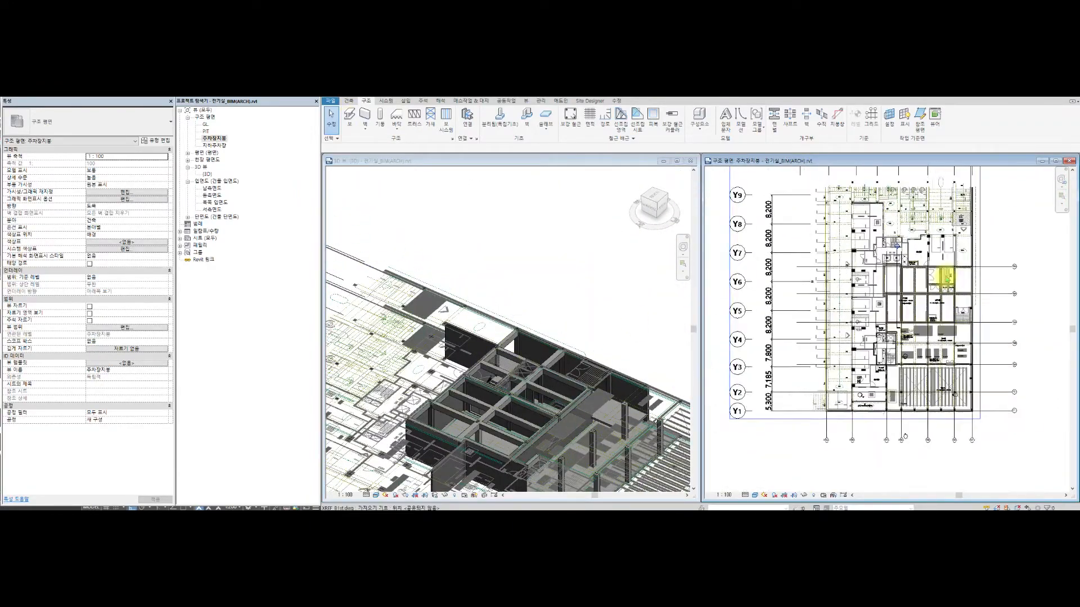
scroll(947, 280, "up", 1)
left_click(551, 352)
key("Escape")
scroll(552, 352, "down", 1)
middle_click_drag(551, 352, 514, 257)
left_click(655, 316)
- Delete the imported CAD drawing from the 주차장지붕 structural plan
left_click(1025, 242)
scroll(1025, 242, "down", 3)
middle_click_drag(1014, 231, 963, 281)
left_click(916, 296)
key("Delete")
- Close the 주차장지붕 plan and open the PIT structural plan maximized, closing the GL plan
left_click(598, 238)
scroll(450, 321, "up", 5)
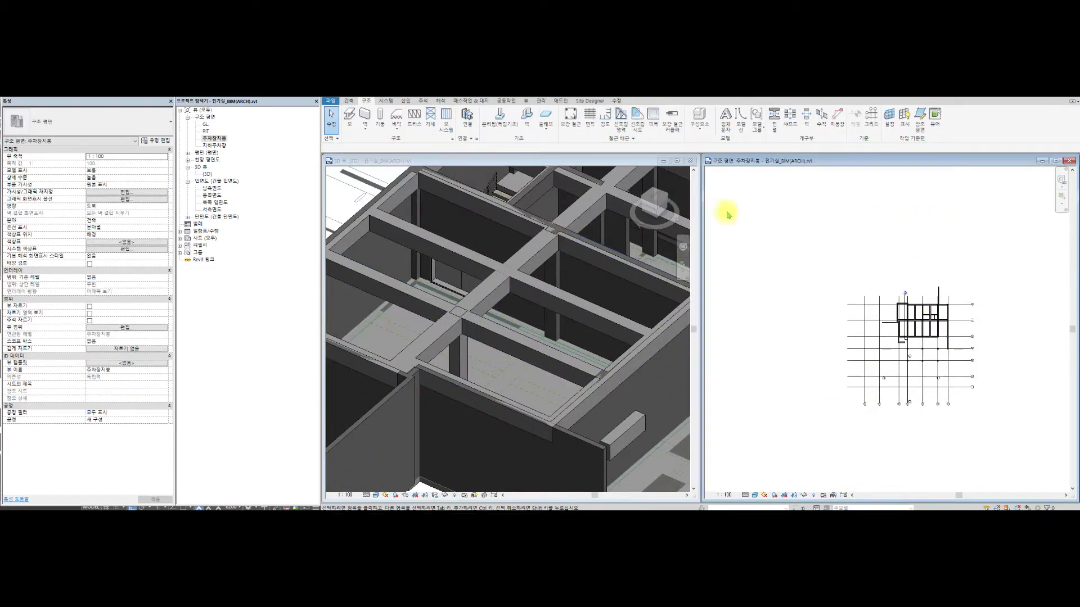
left_click(1068, 160)
double_click(206, 123)
double_click(206, 131)
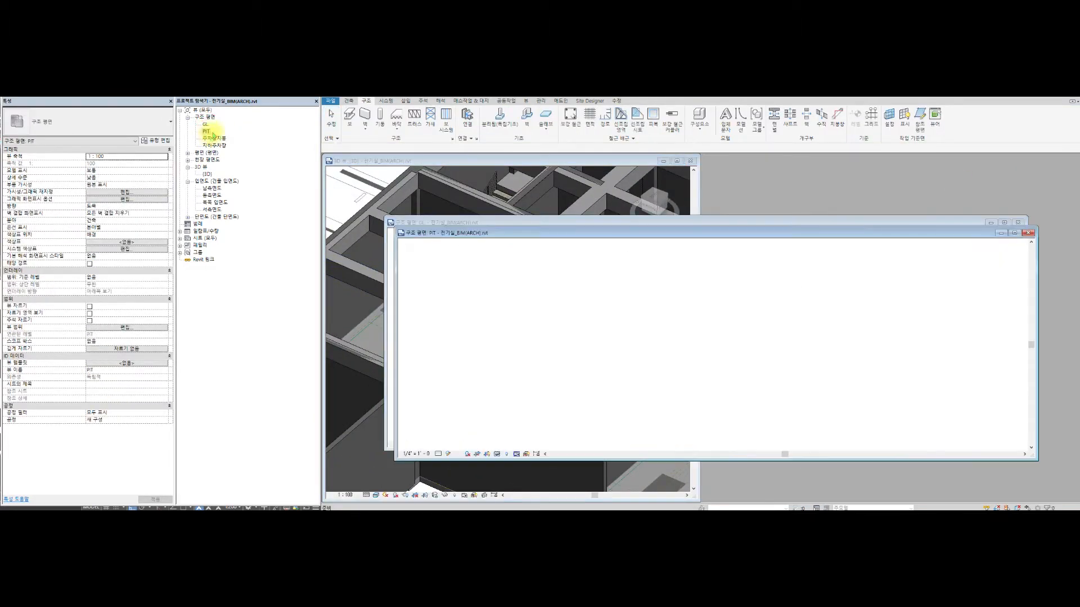
left_click(1017, 222)
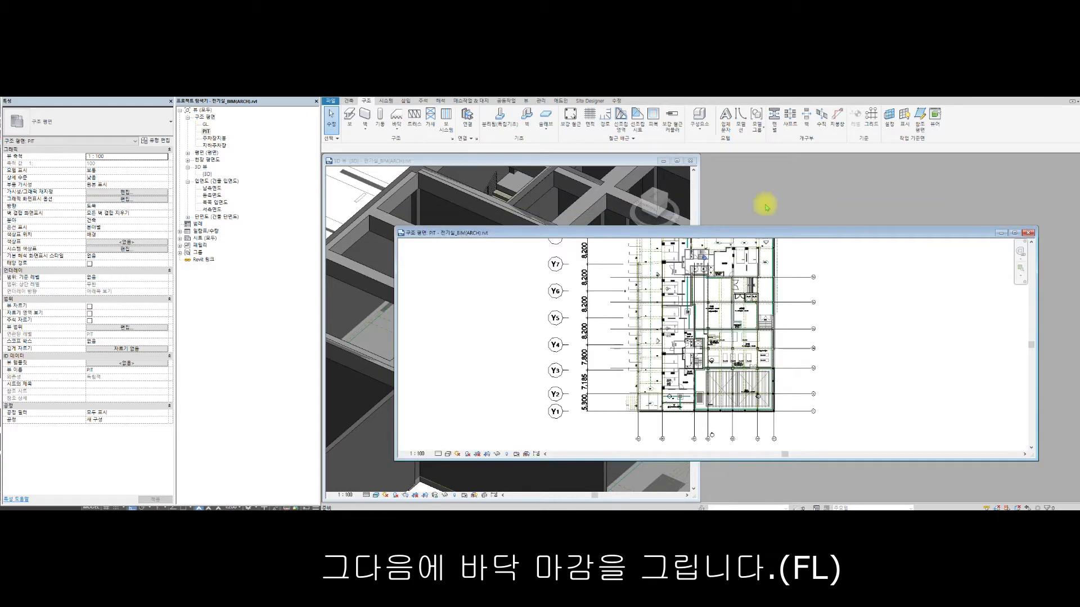
left_click(1014, 233)
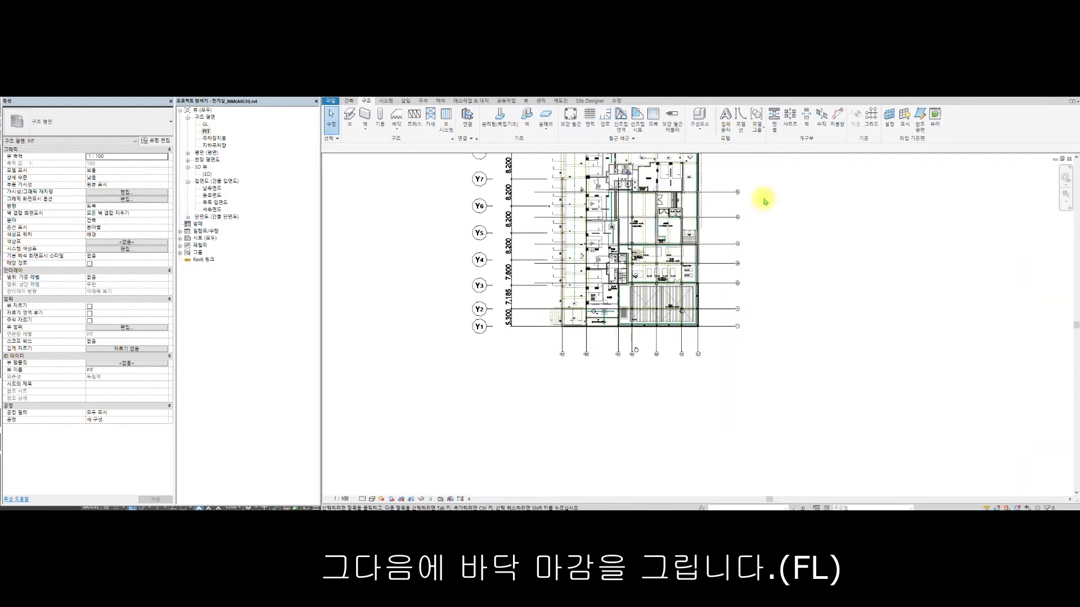
- Delete the imported XREF_B1st.dwg drawing from the PIT plan
middle_click_drag(759, 210, 790, 259)
scroll(750, 245, "up", 4)
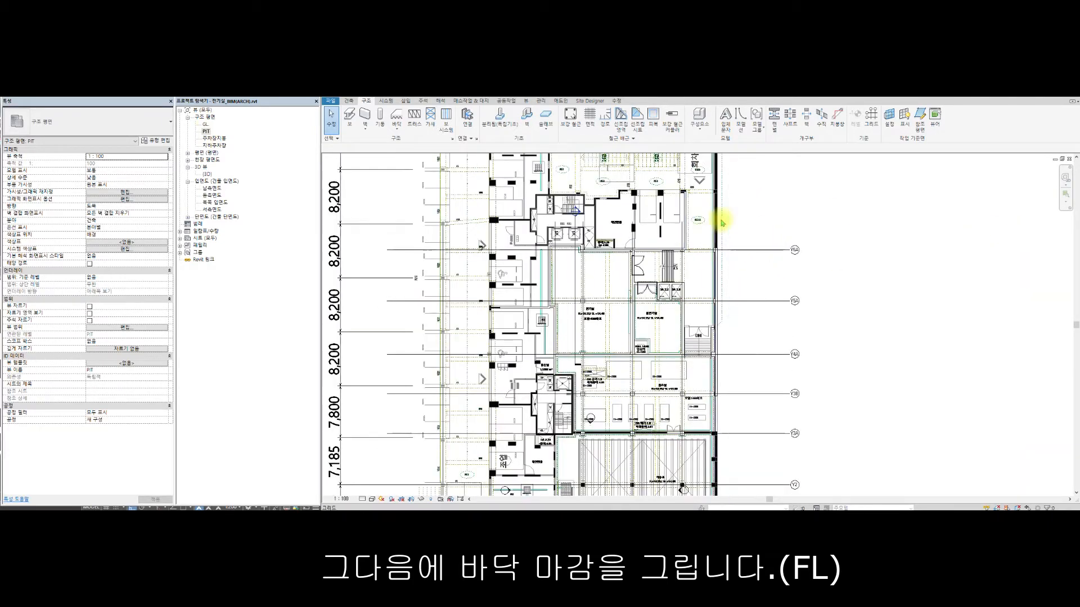
left_click(613, 163)
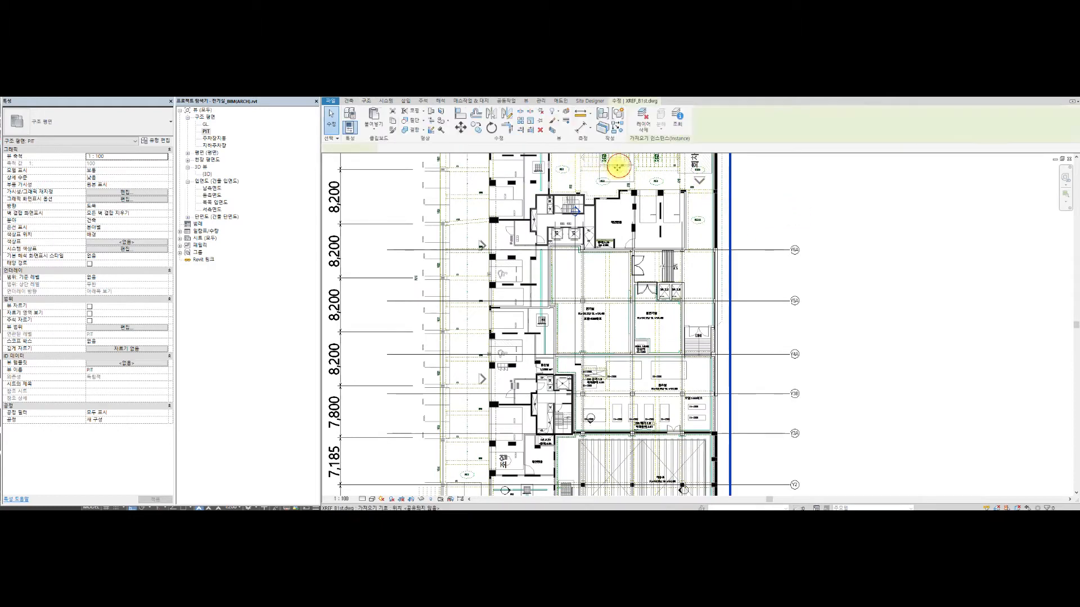
scroll(625, 242, "down", 3)
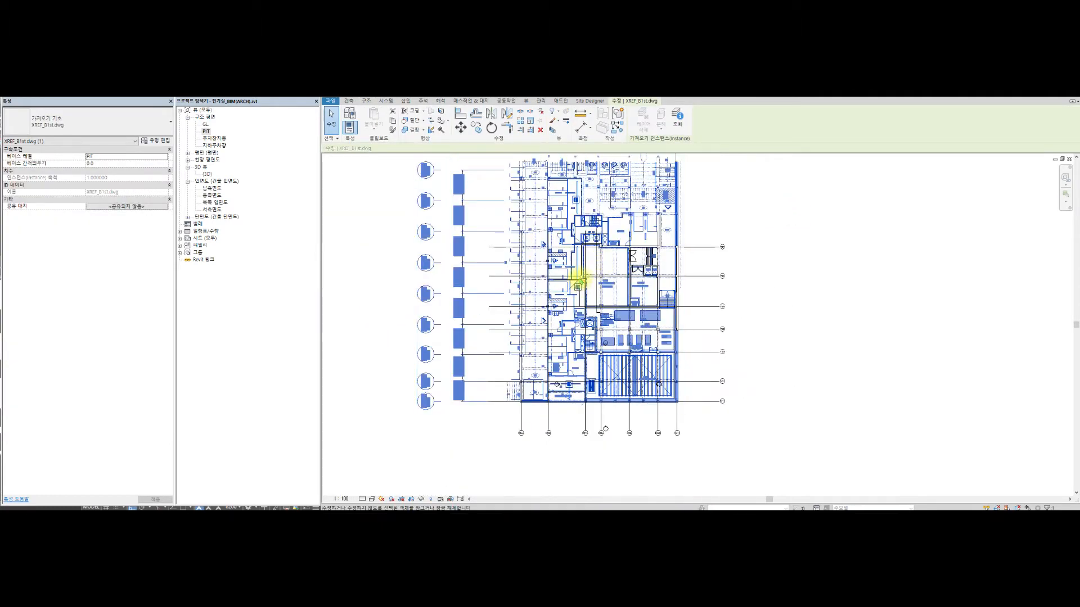
key("Delete")
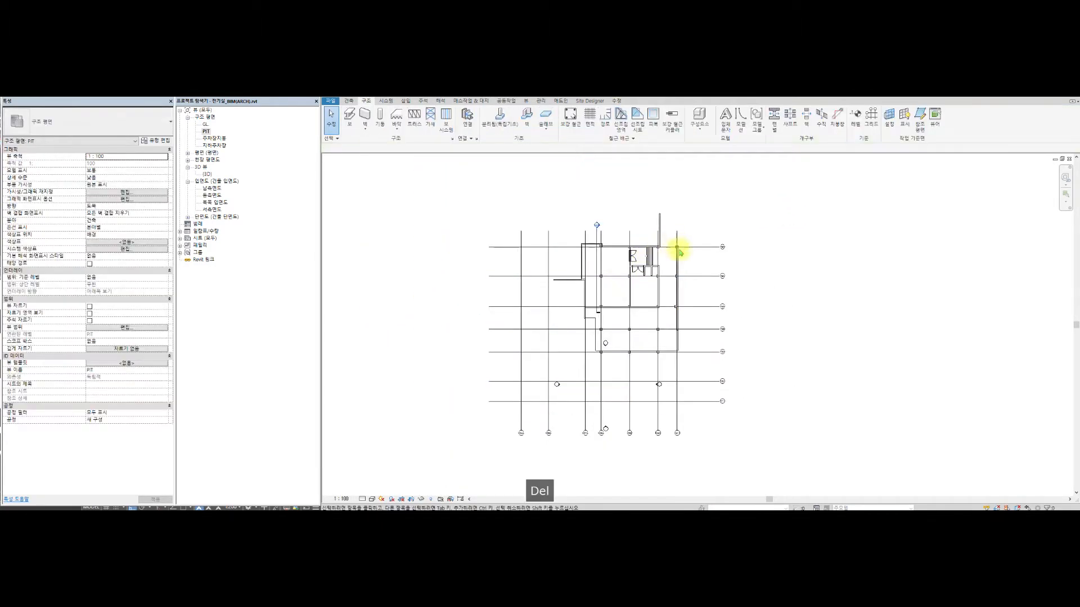
- Set the PIT plan's detail level to fine and its visual style to shaded
scroll(621, 291, "up", 5)
middle_click_drag(628, 257, 625, 257)
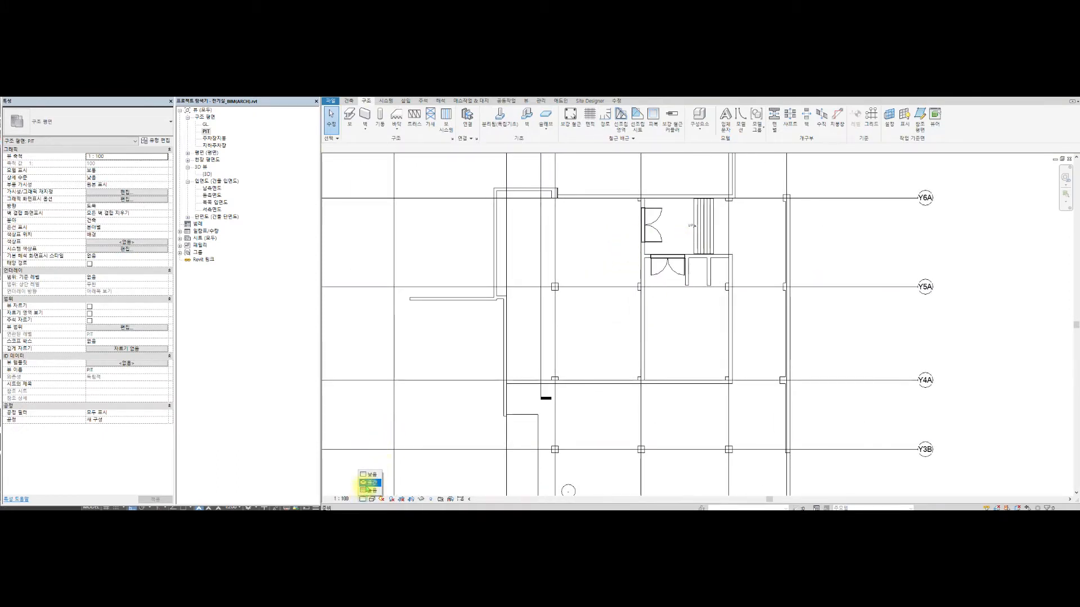
left_click(367, 493)
left_click(394, 477)
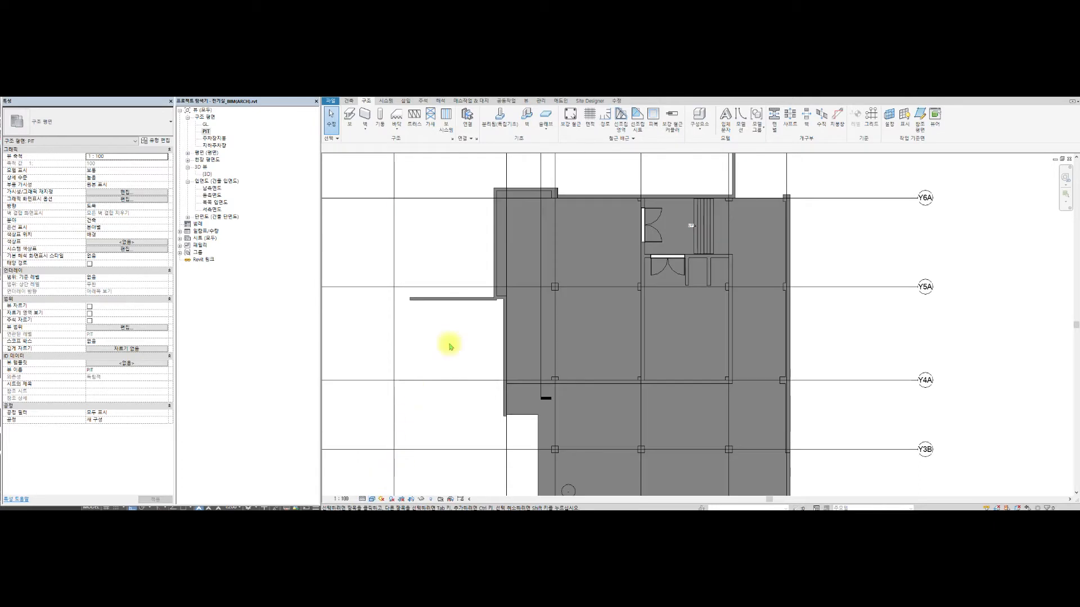
- Start an architectural floor on the PIT level using the type 일반 150mm - 채우기
scroll(739, 241, "down", 1)
scroll(739, 240, "down", 1)
scroll(628, 218, "up", 2)
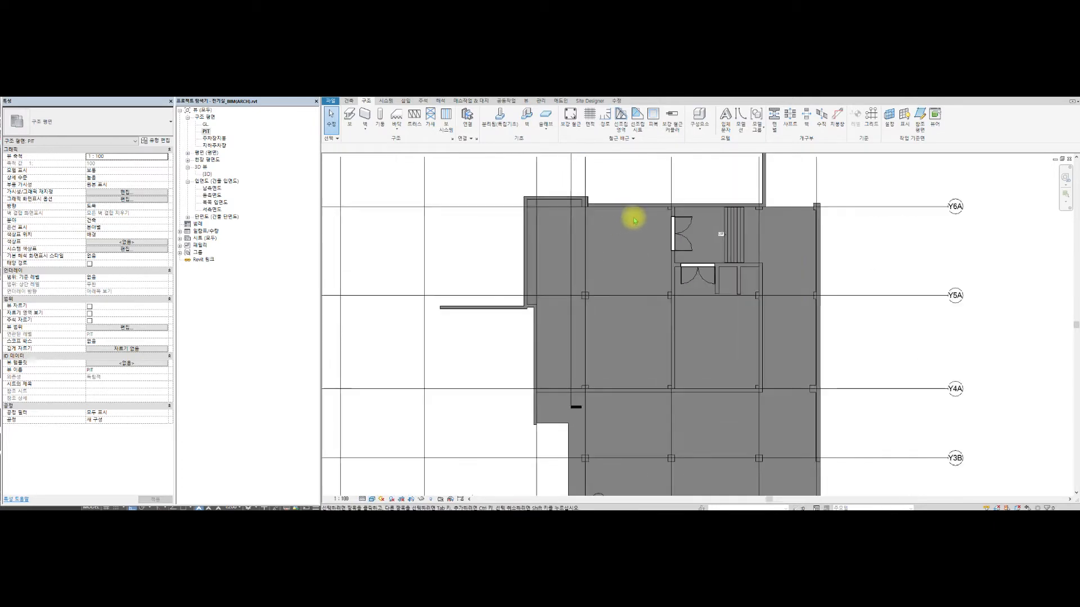
scroll(639, 228, "up", 1)
middle_click_drag(655, 232, 653, 232)
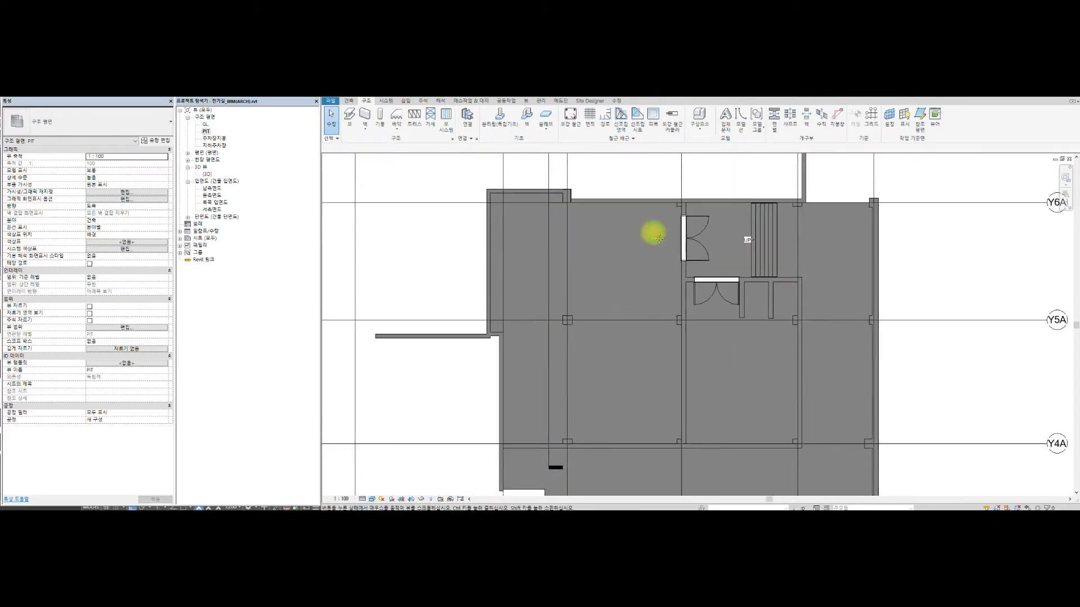
key("Escape")
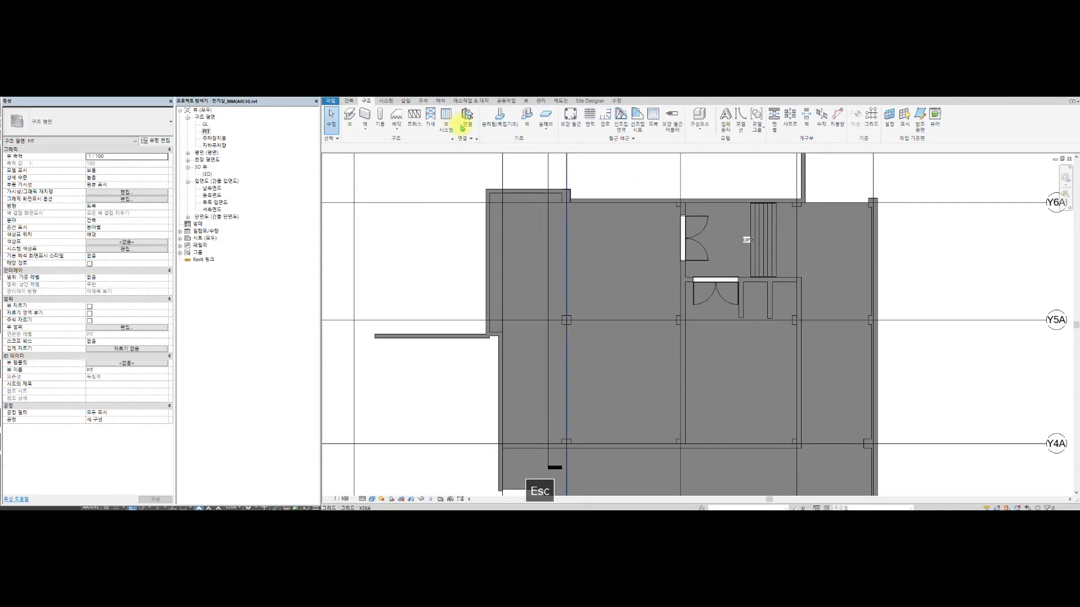
left_click(388, 102)
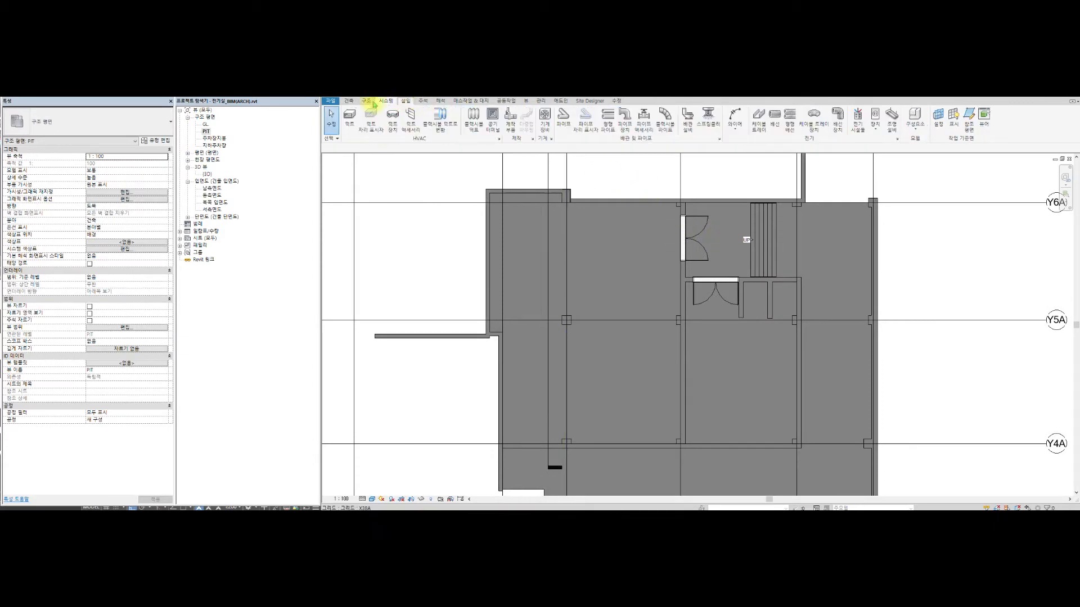
left_click(350, 102)
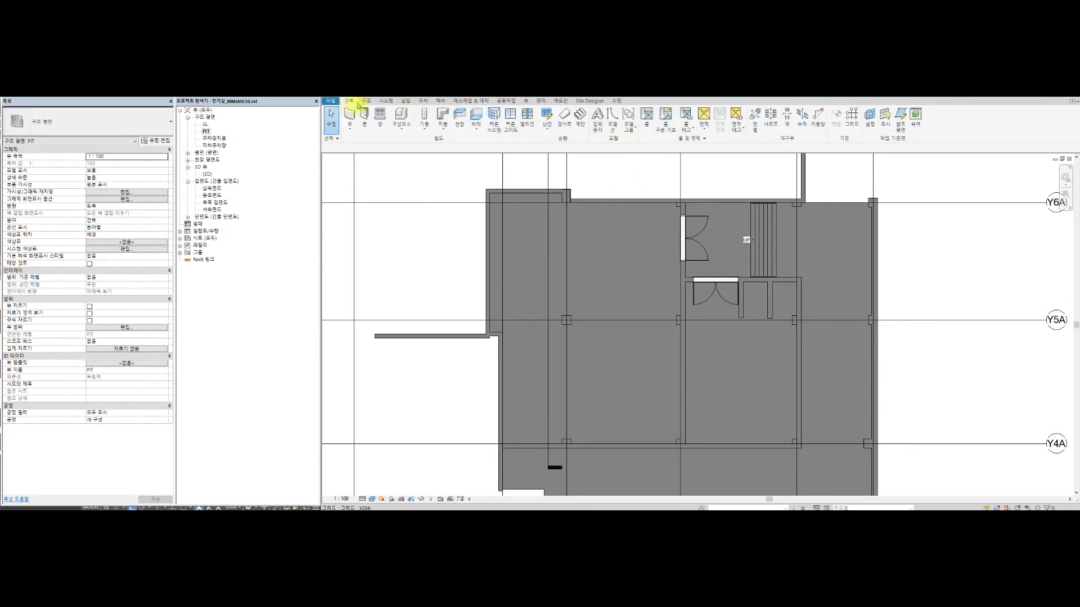
left_click(477, 132)
left_click(460, 145)
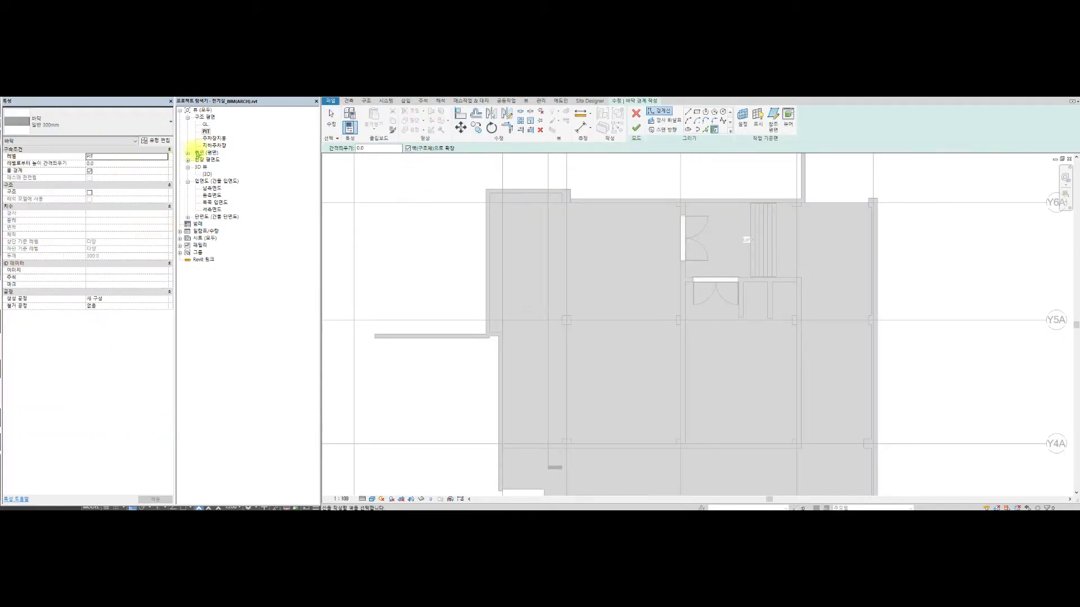
left_click(137, 123)
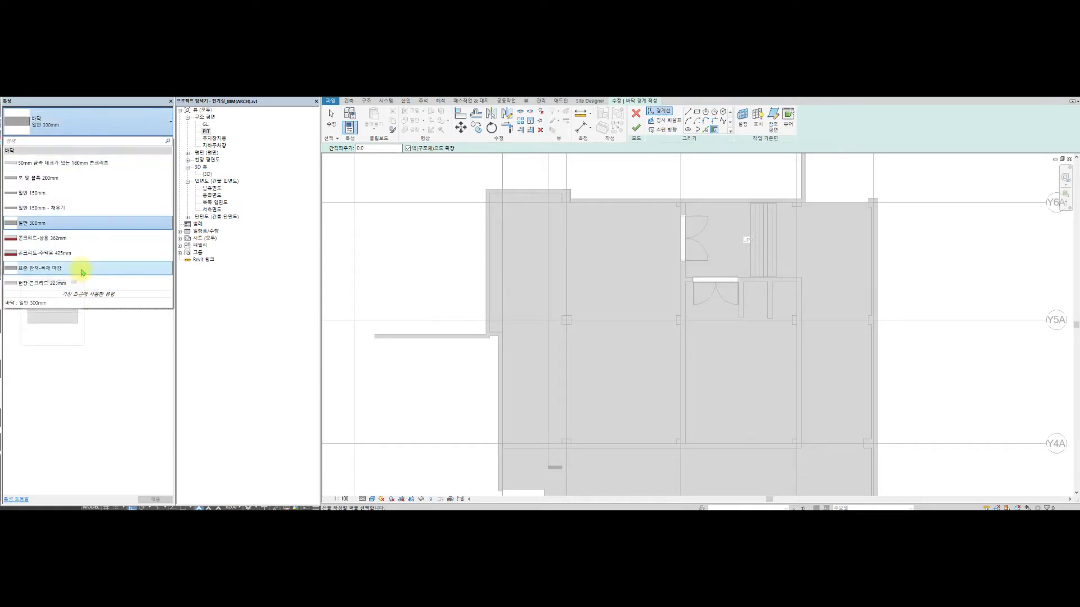
left_click(79, 208)
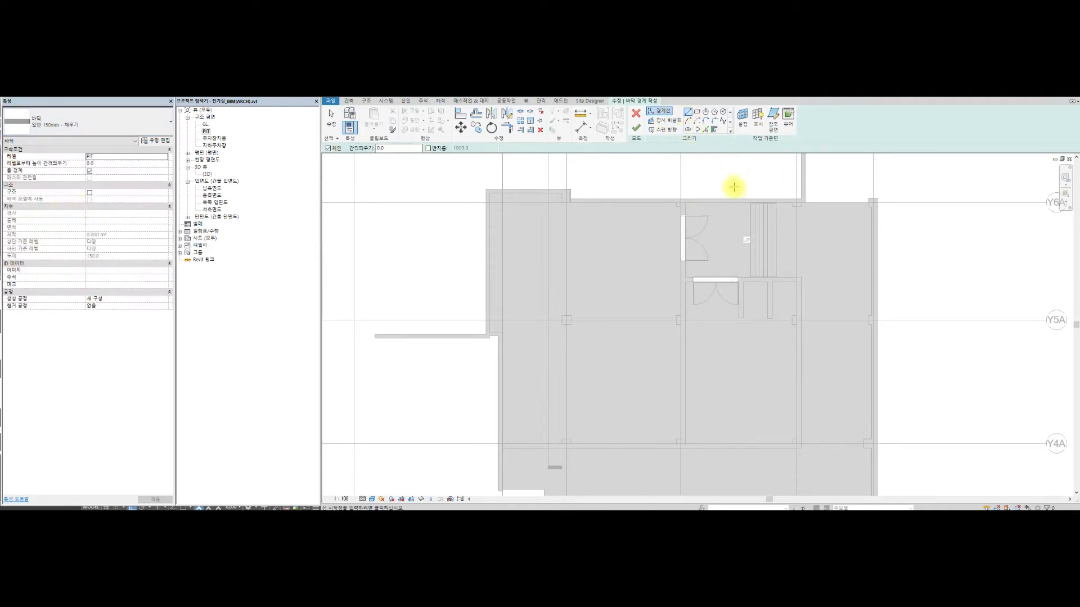
- Sketch the floor boundary along the upper wall at Y6A from the stair's edge to the wall jog
scroll(731, 203, "up", 4)
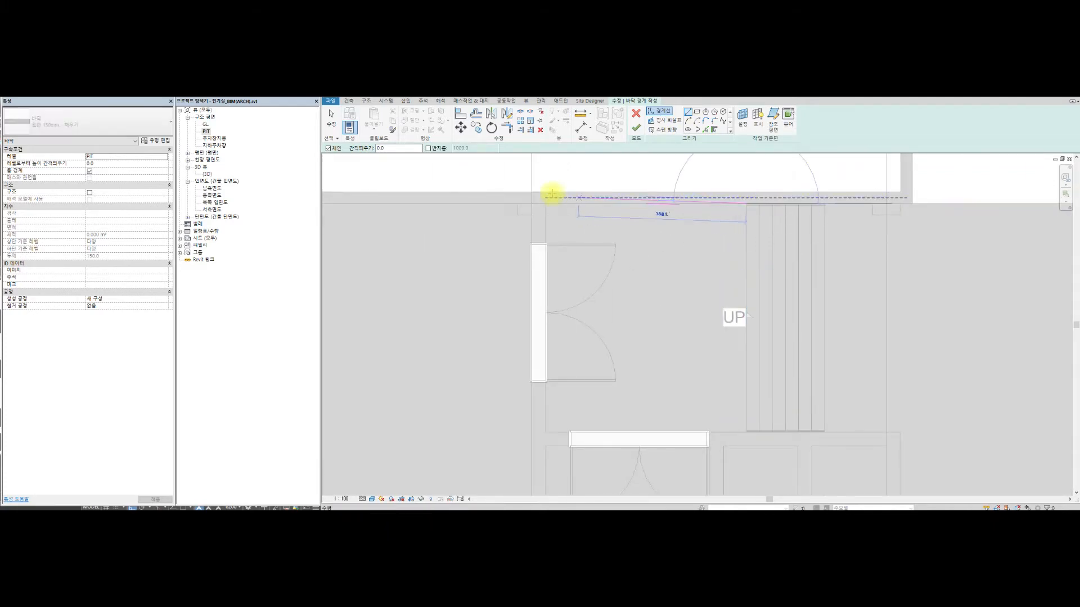
scroll(538, 198, "down", 2)
middle_click_drag(536, 200, 824, 207)
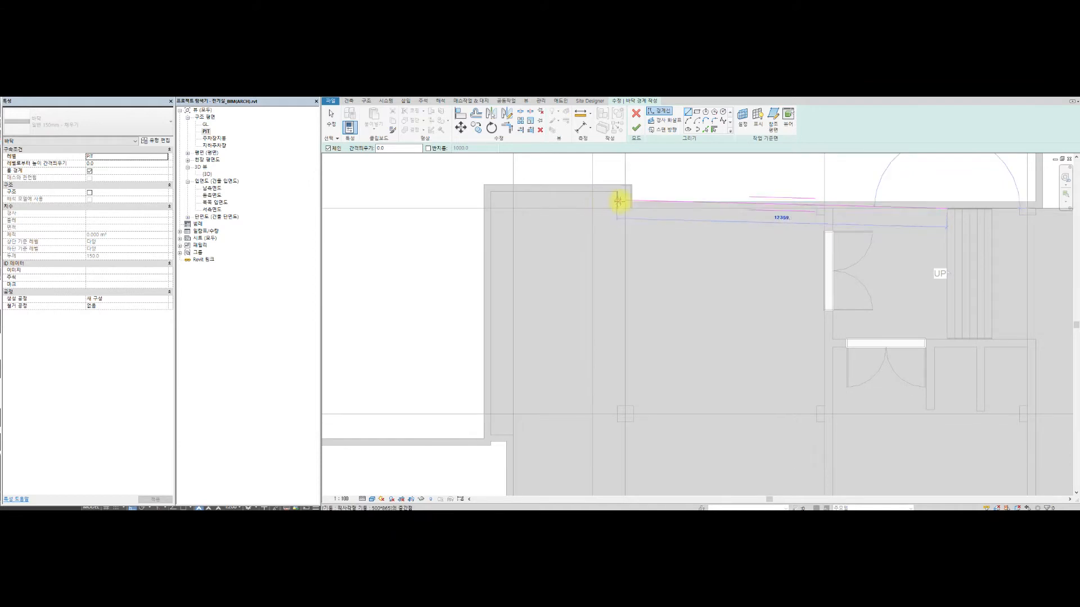
scroll(618, 201, "up", 3)
left_click(615, 201)
left_click(616, 179)
- Continue the floor boundary down the outer wall, around its step, to the wall just below grid Y4A
scroll(500, 324, "down", 3)
middle_click_drag(502, 324, 573, 128)
scroll(509, 278, "up", 4)
left_click(503, 296)
scroll(594, 351, "down", 3)
middle_click_drag(594, 356, 567, 133)
scroll(540, 306, "up", 2)
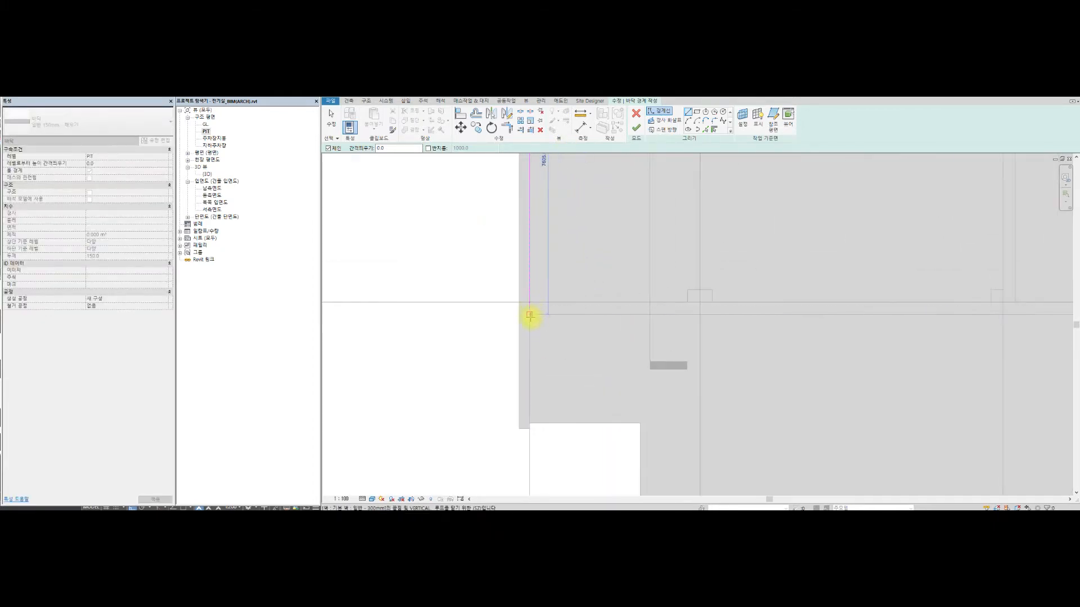
left_click(529, 316)
- Extend the floor boundary along the wall below grid Y4A and up the far wall to the stair
scroll(719, 296, "down", 3)
middle_click_drag(928, 299, 648, 280)
scroll(740, 280, "up", 1)
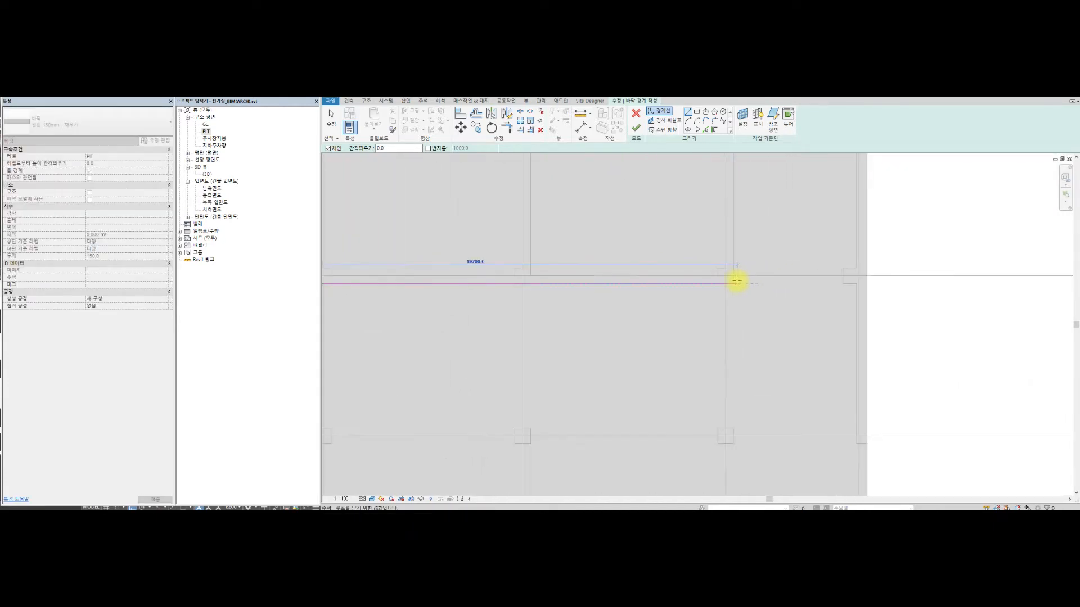
left_click(734, 283)
scroll(728, 328, "down", 2)
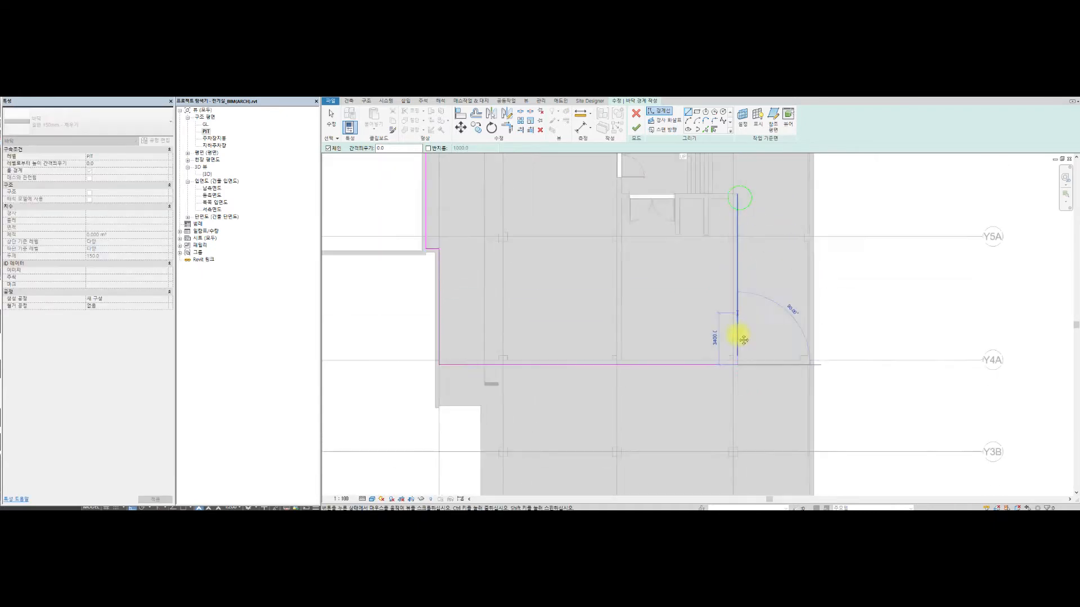
scroll(726, 289, "up", 3)
scroll(727, 304, "up", 1)
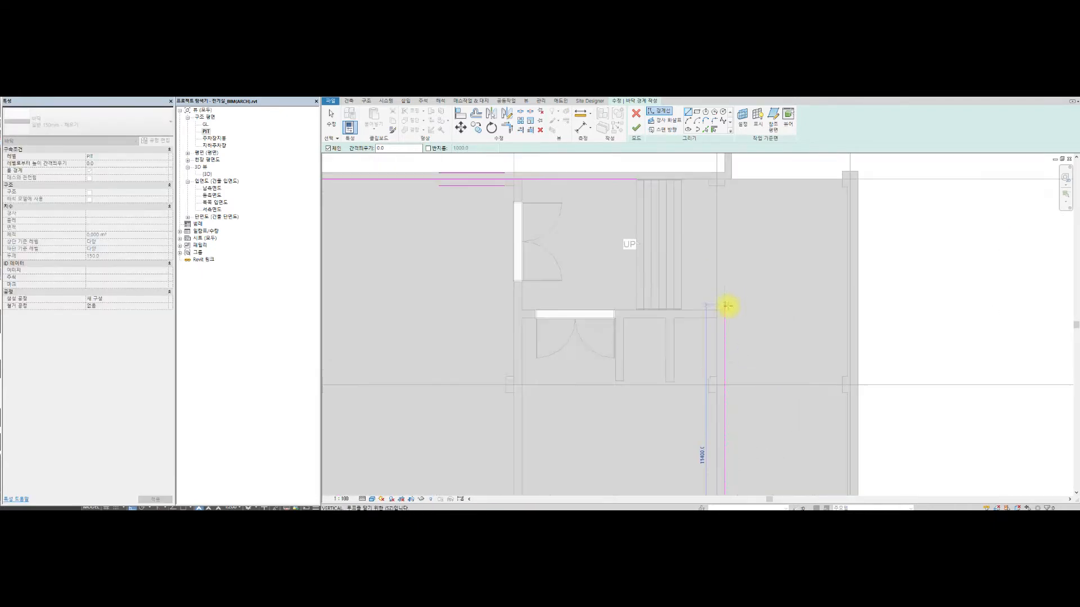
left_click(704, 301)
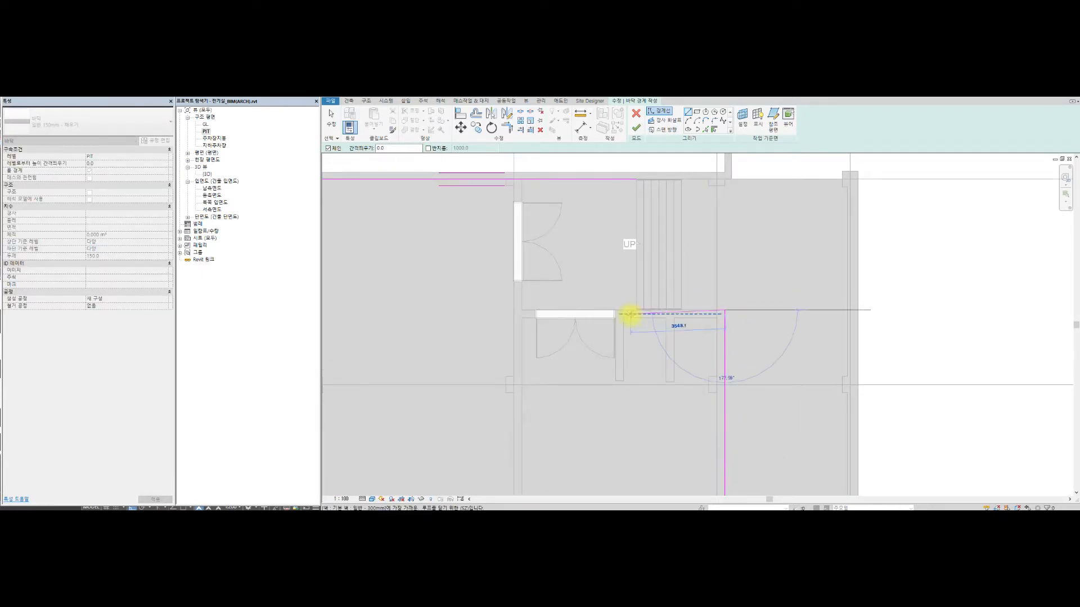
- Close the floor boundary along the bottom and side of the stair back to the upper wall
scroll(629, 314, "up", 4)
scroll(653, 230, "down", 3)
middle_click_drag(653, 232, 652, 354)
scroll(648, 226, "up", 4)
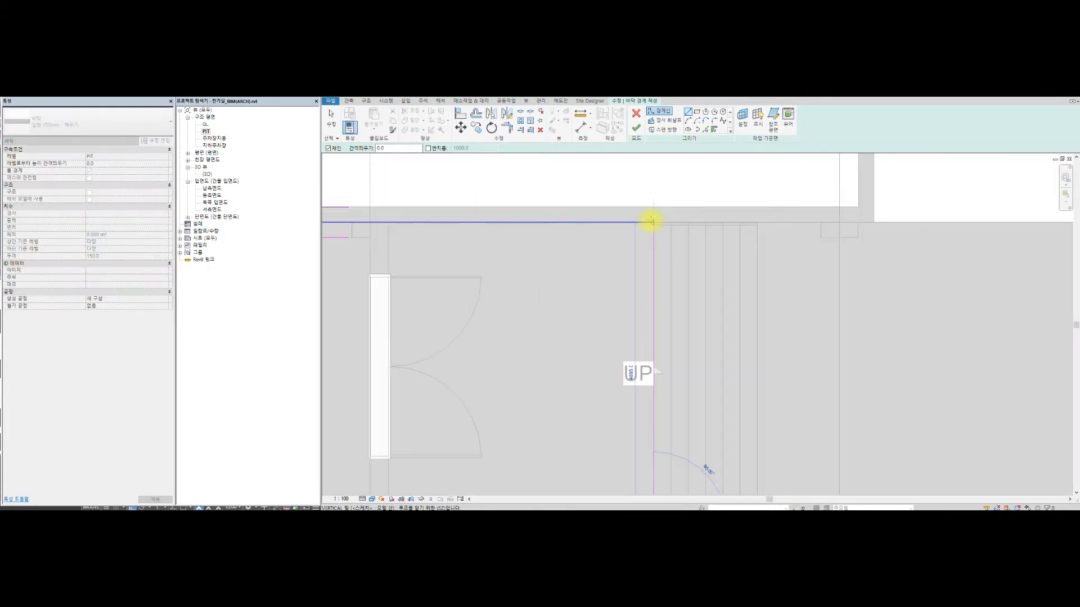
left_click(650, 223)
scroll(694, 255, "down", 8)
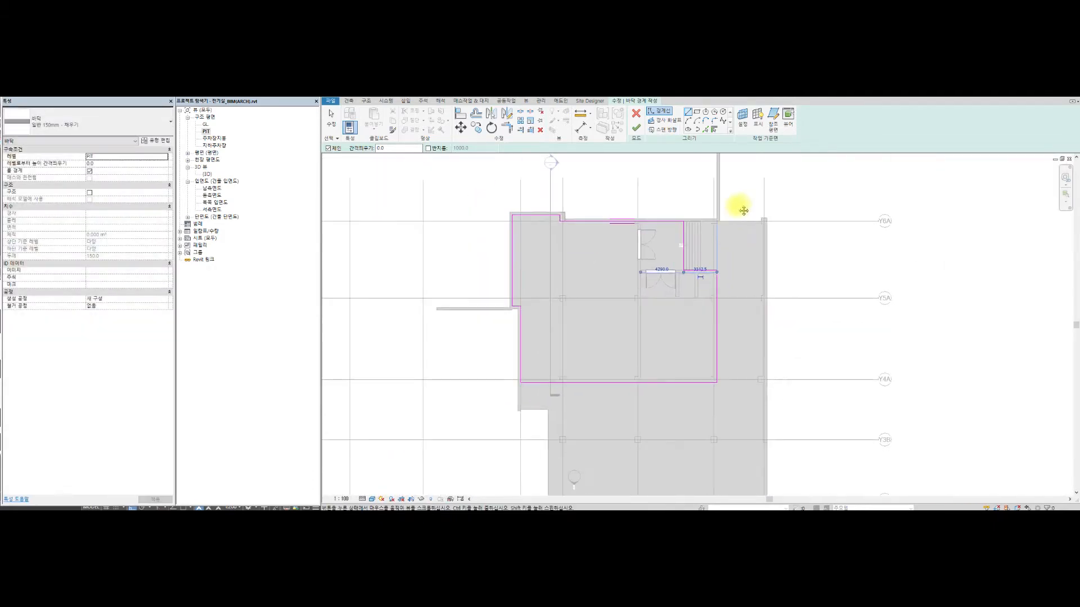
- Finish the boundary sketch to create the 150 mm floor on the PIT level and clear the selection
left_click(636, 124)
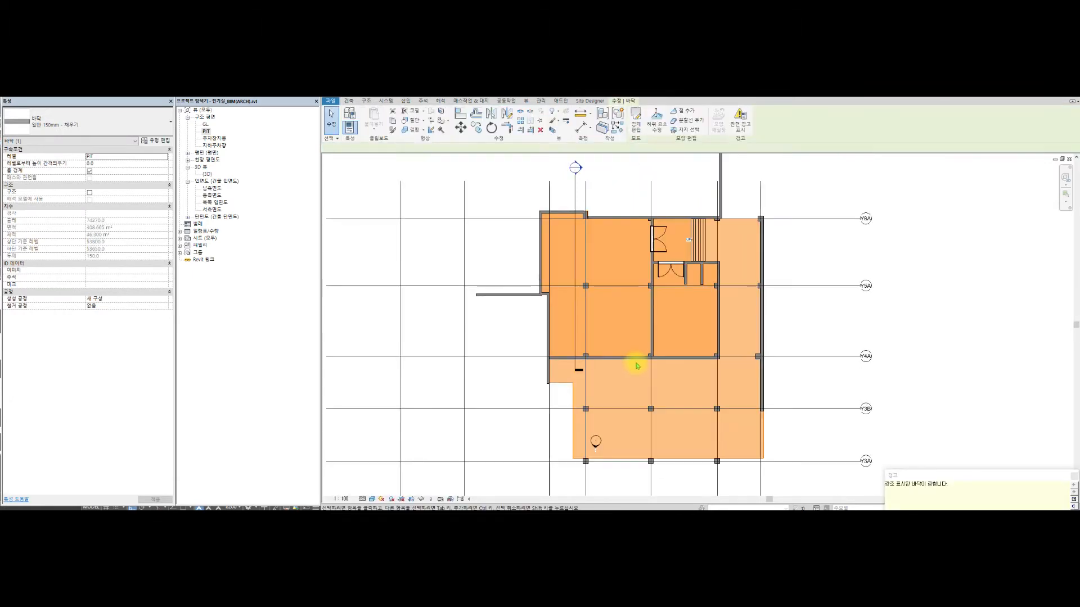
left_click(932, 254)
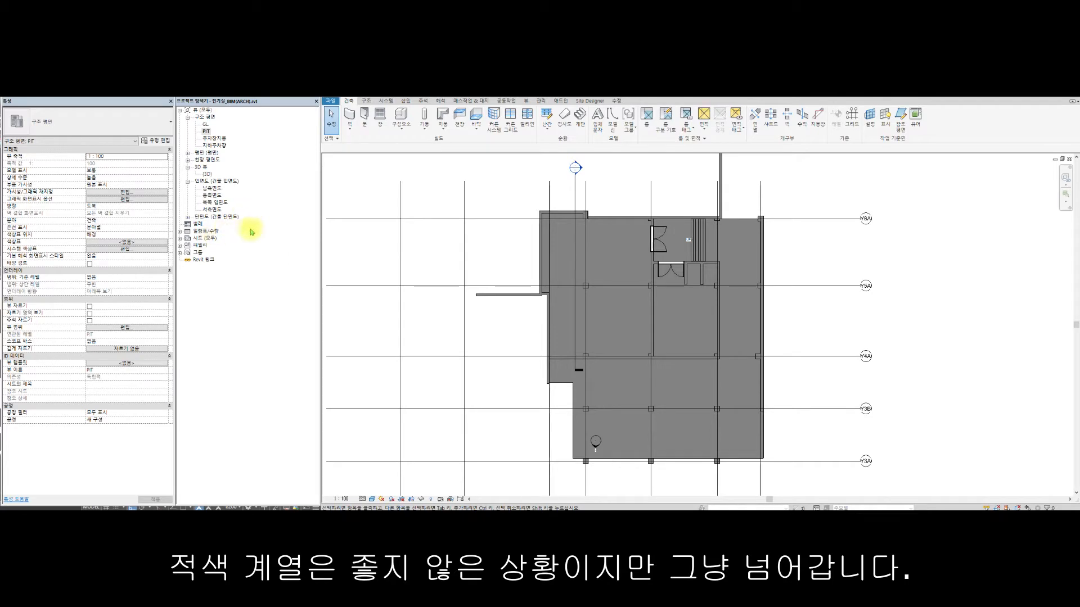
- Open the building section view 단면도 0 and display it shaded
double_click(208, 219)
double_click(213, 224)
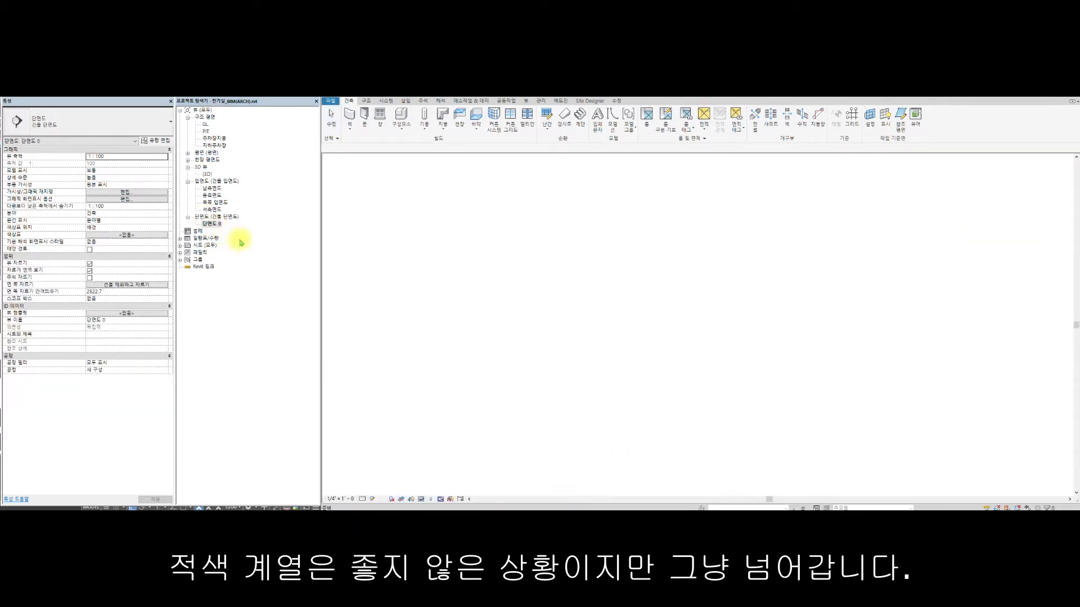
left_click(372, 499)
left_click(387, 482)
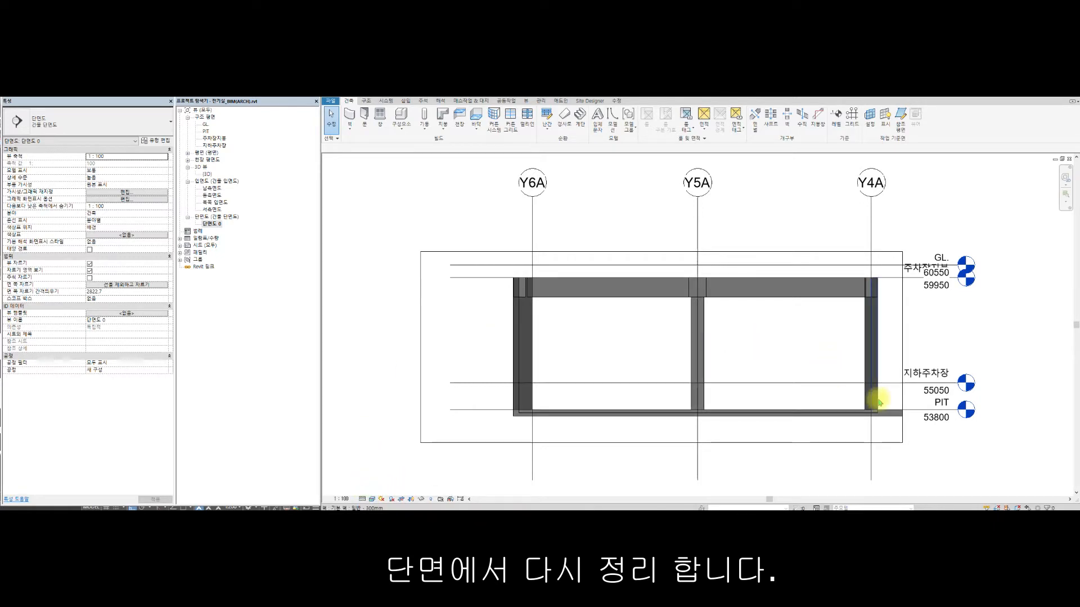
- Tile the open views so the section, the PIT plan and the 3D view show together
scroll(877, 414, "up", 5)
scroll(833, 373, "down", 1)
middle_click_drag(834, 372, 956, 297)
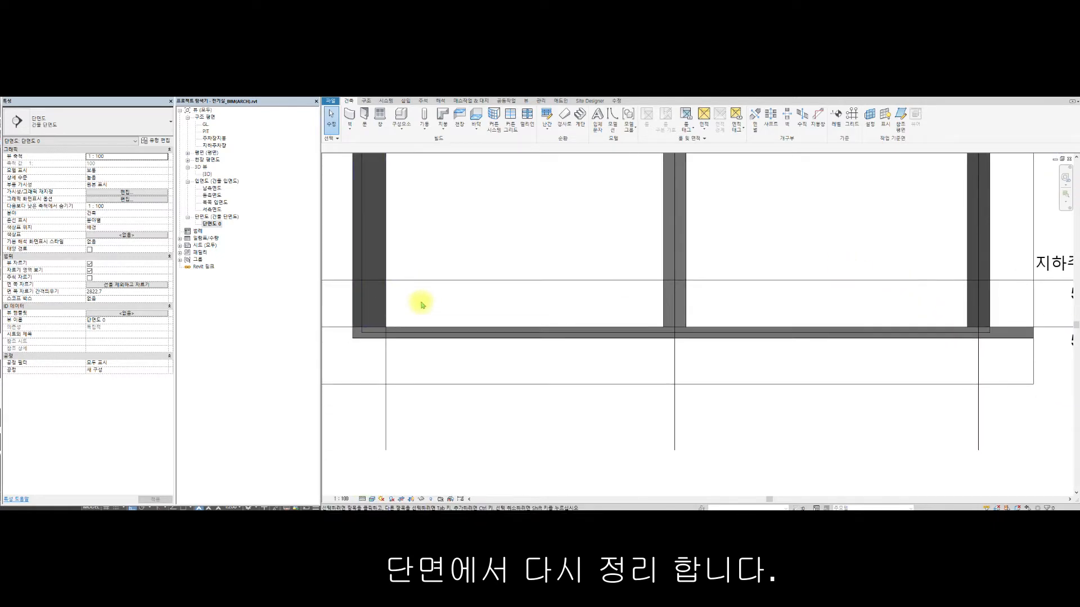
key("w")
key("t")
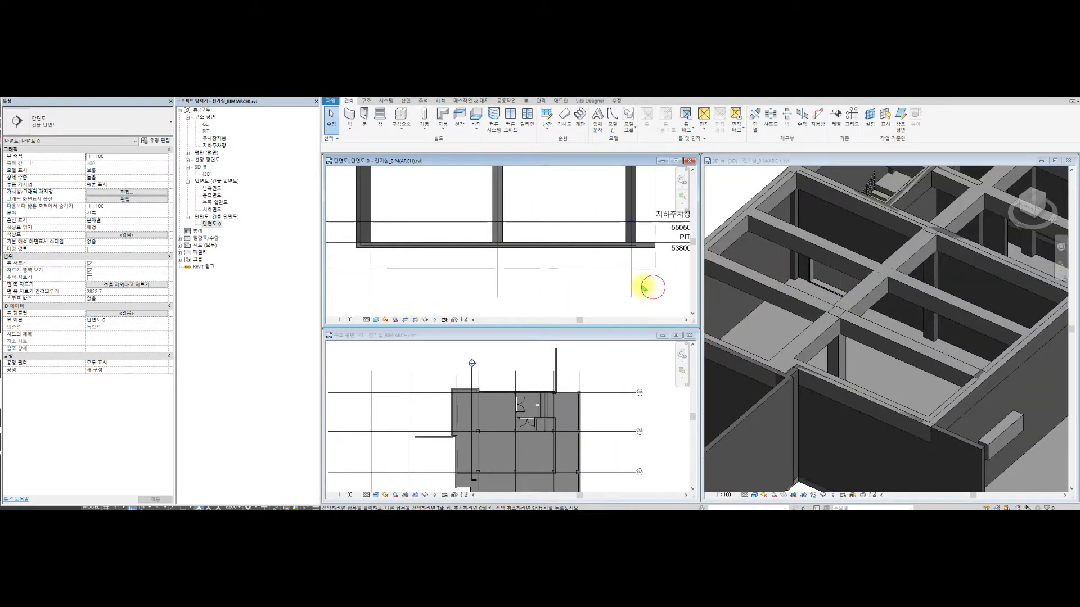
- Move the new floor vertically up 150 mm in the section so it sits on top of the base slab
scroll(645, 288, "down", 3)
scroll(624, 239, "up", 6)
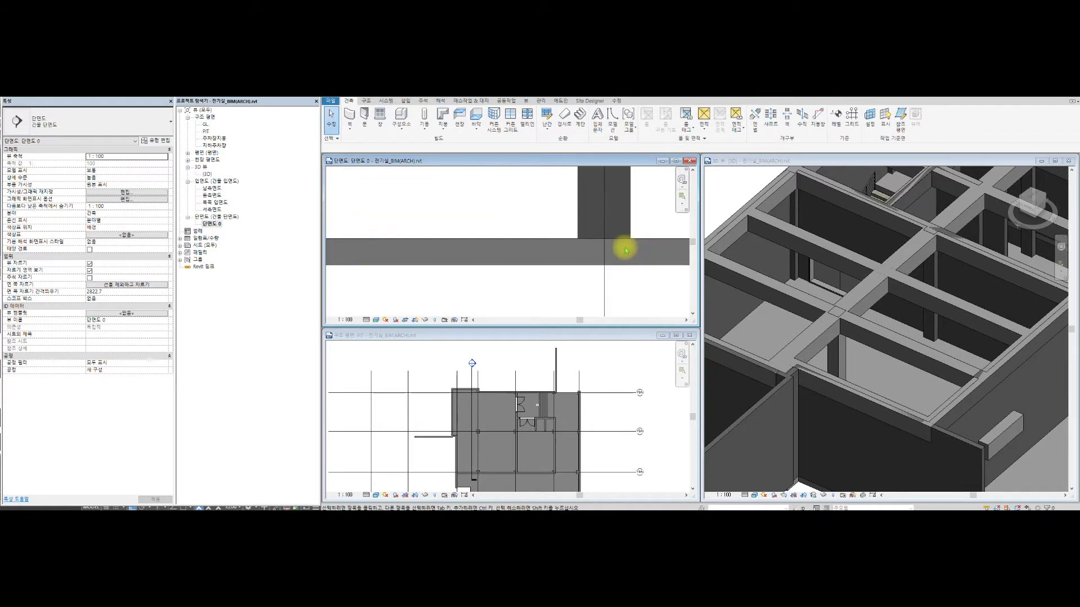
left_click(626, 250)
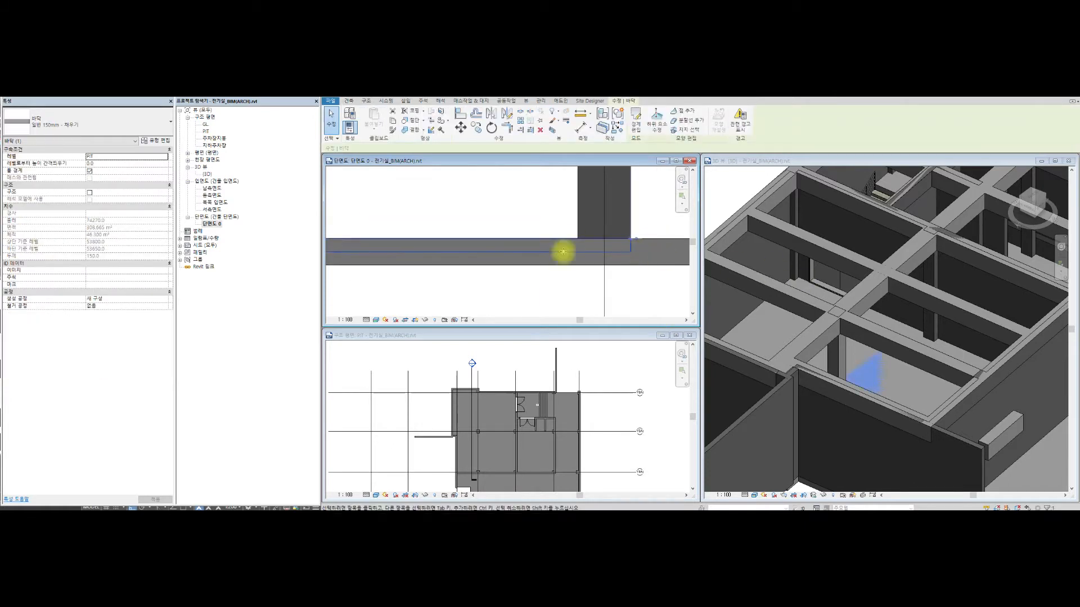
left_click(460, 129)
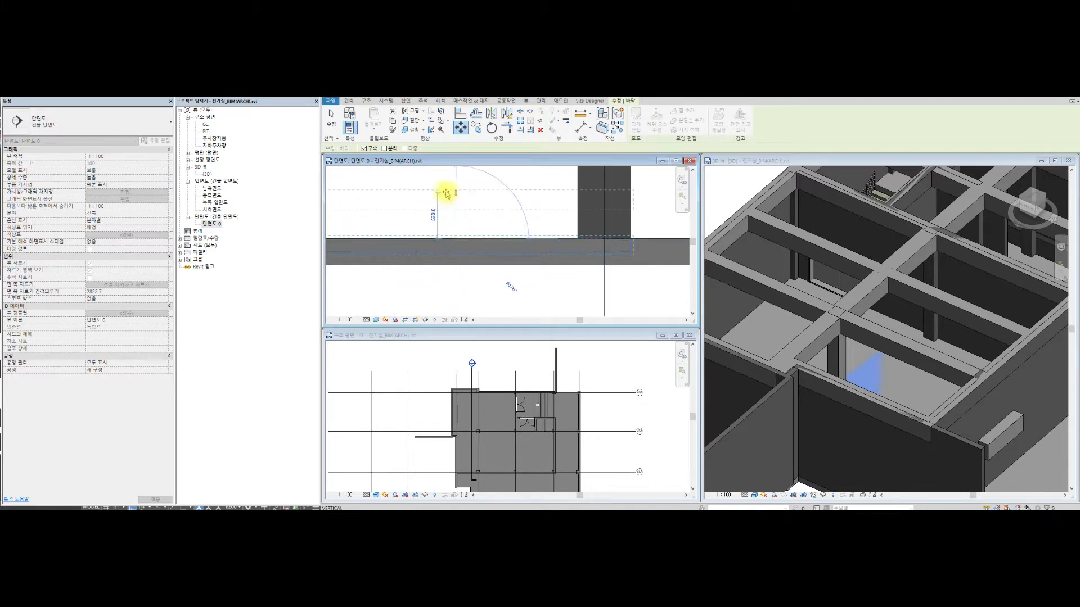
key("Return")
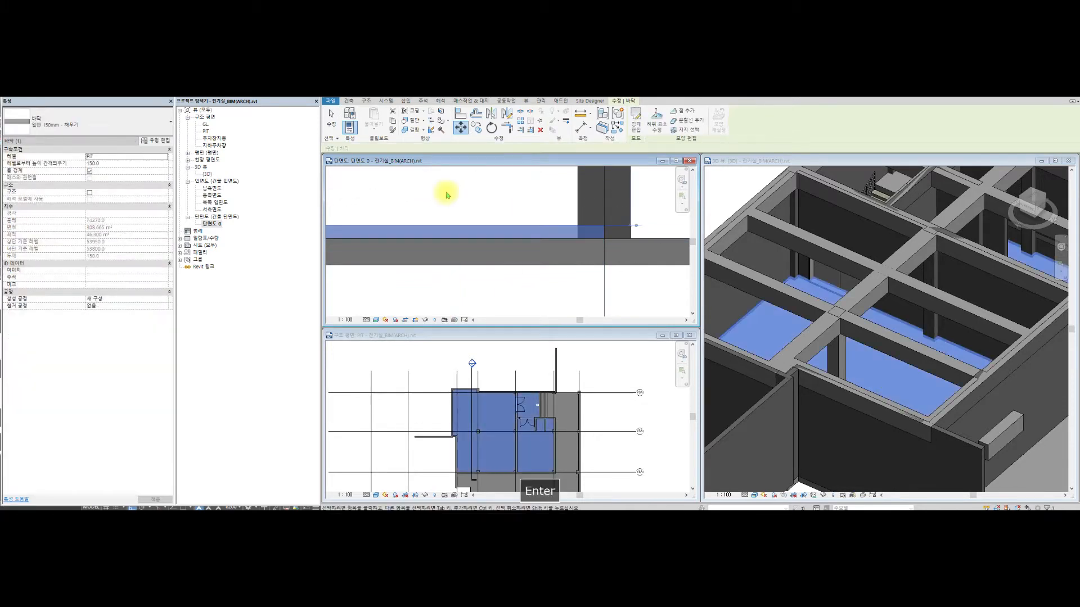
key("Escape")
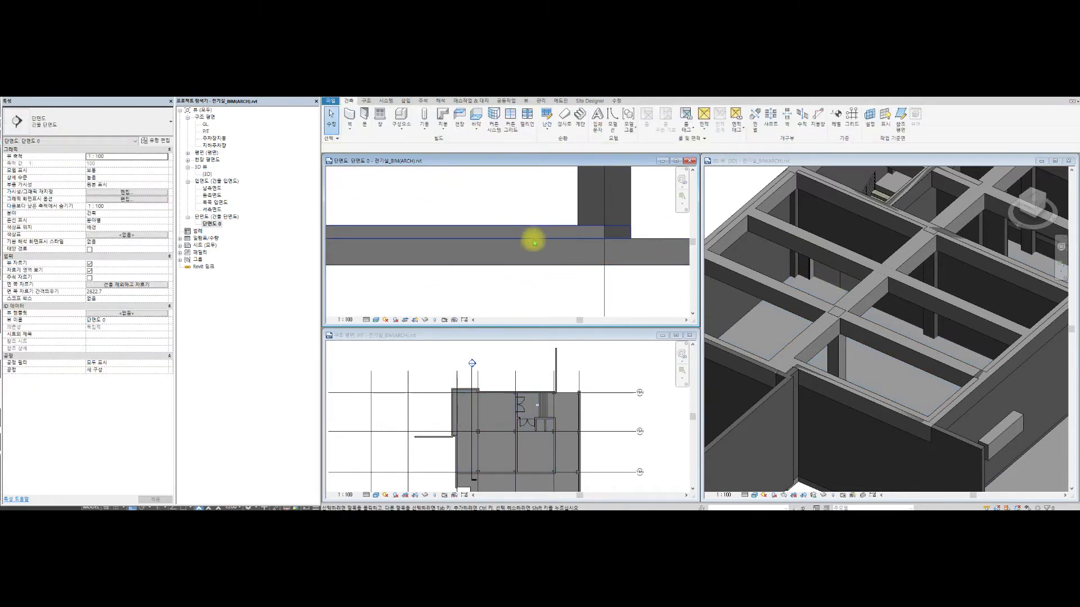
- Set the coarse scale fill colour of the new floor's type 일반 150mm - 채우기 to RGB 128-128-000
left_click(526, 228)
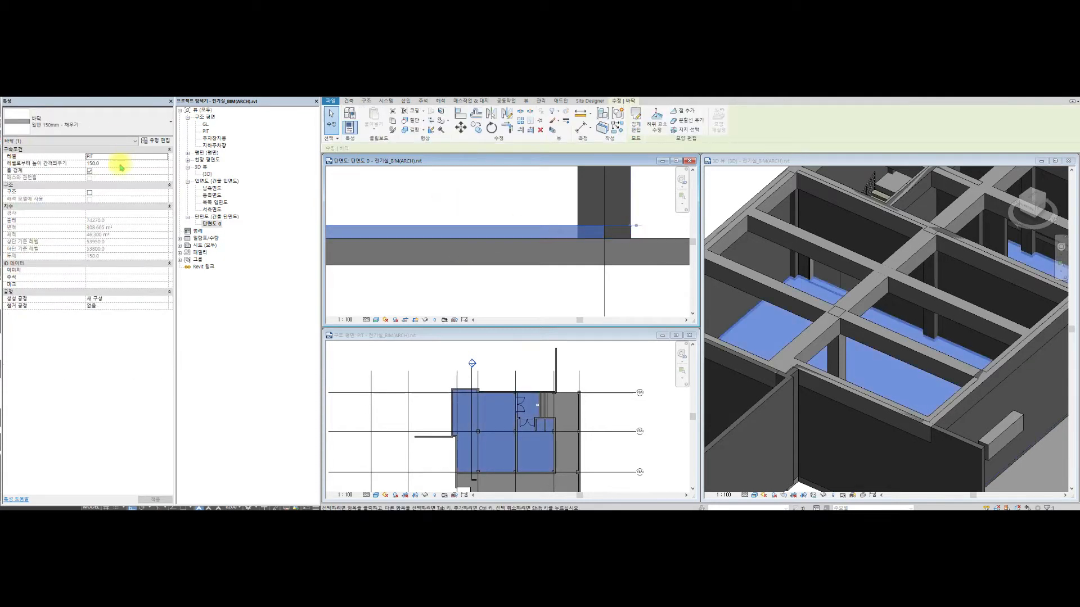
left_click(161, 141)
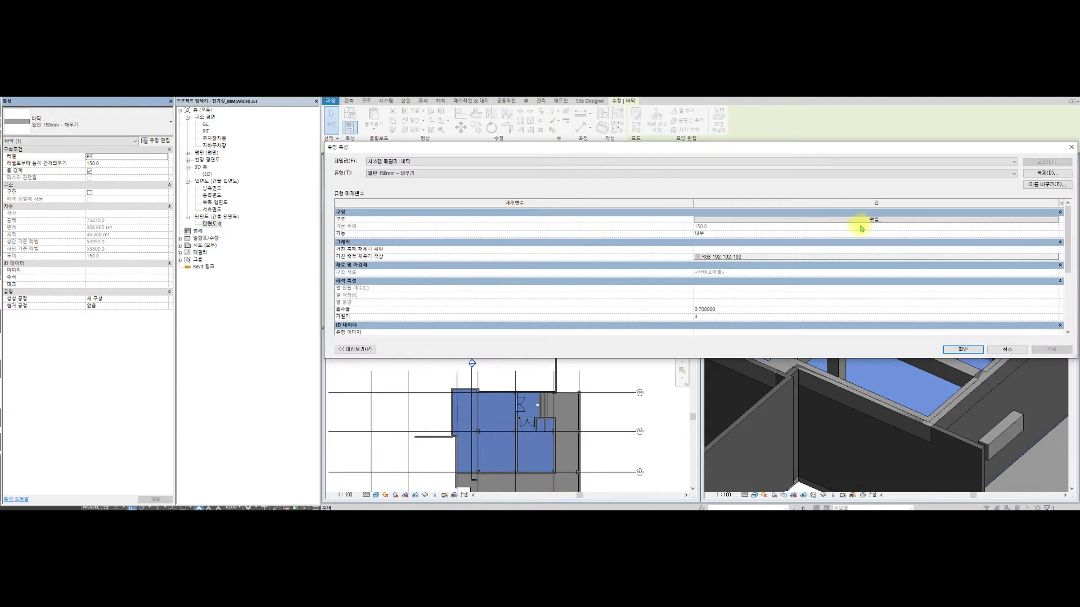
left_click(773, 256)
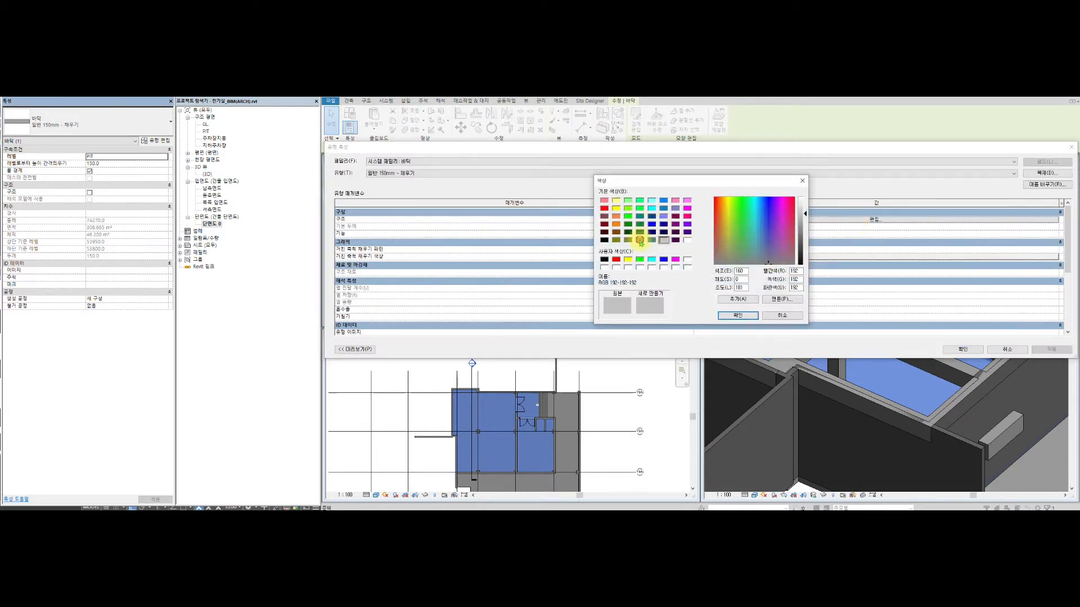
left_click(734, 317)
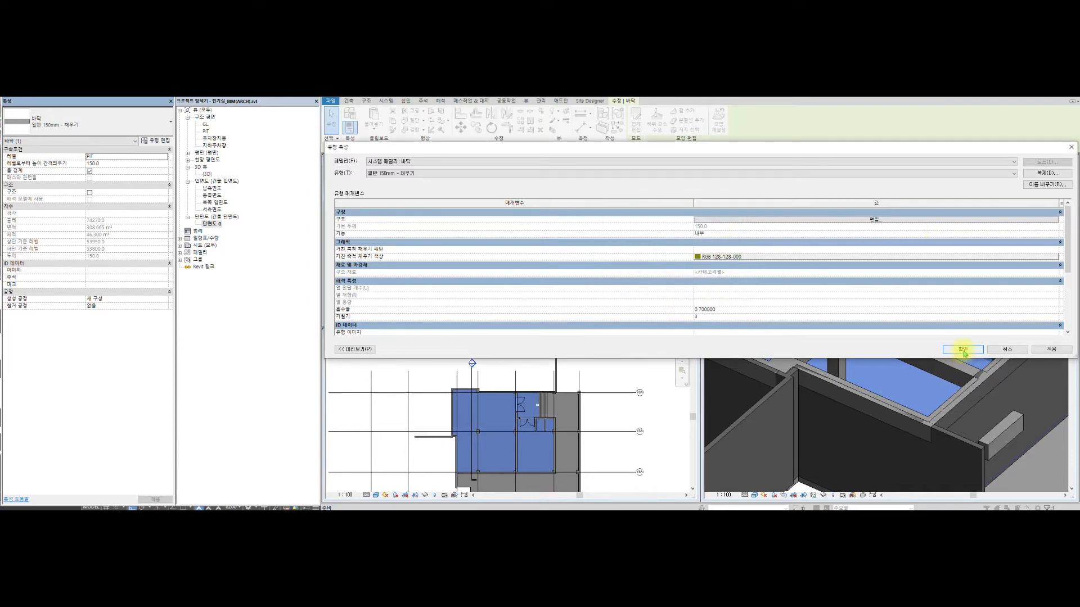
left_click(962, 350)
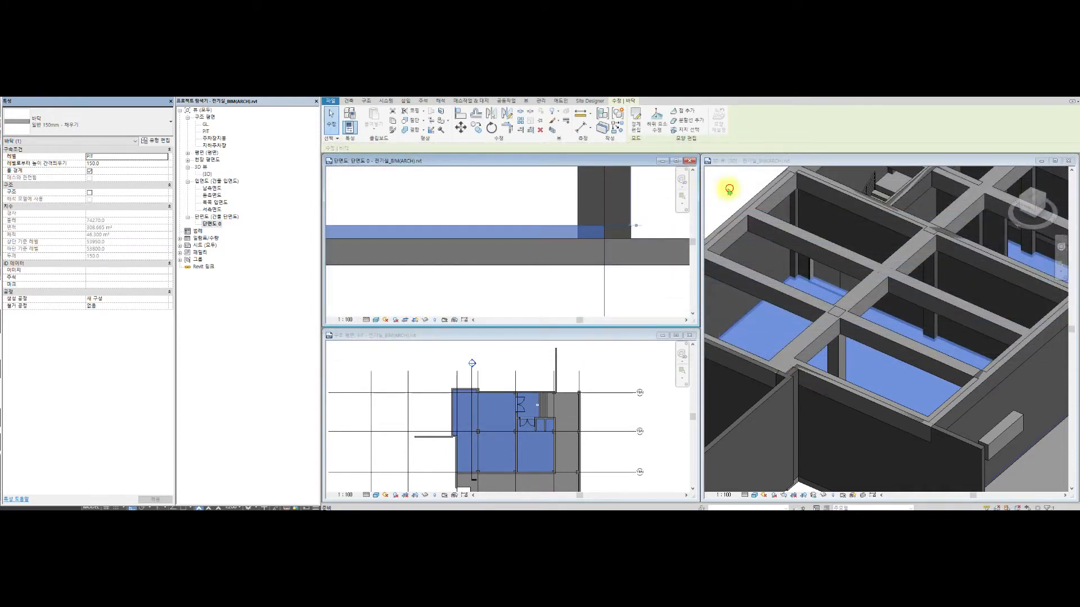
- Examine the modelled floor, walls and roof beams in the 3D view from several sides
left_click(729, 190)
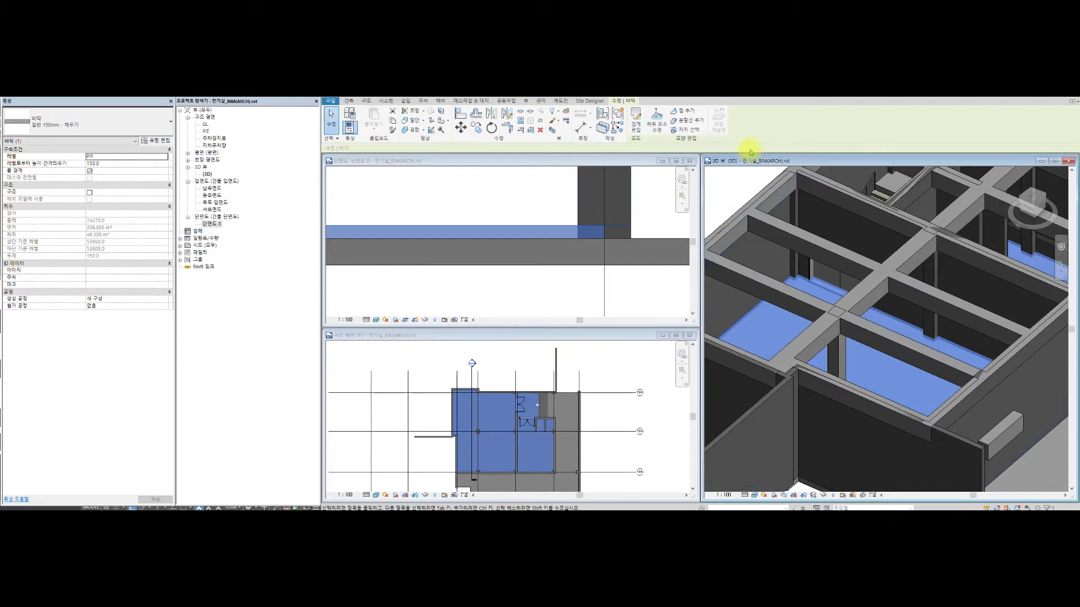
left_click(736, 186)
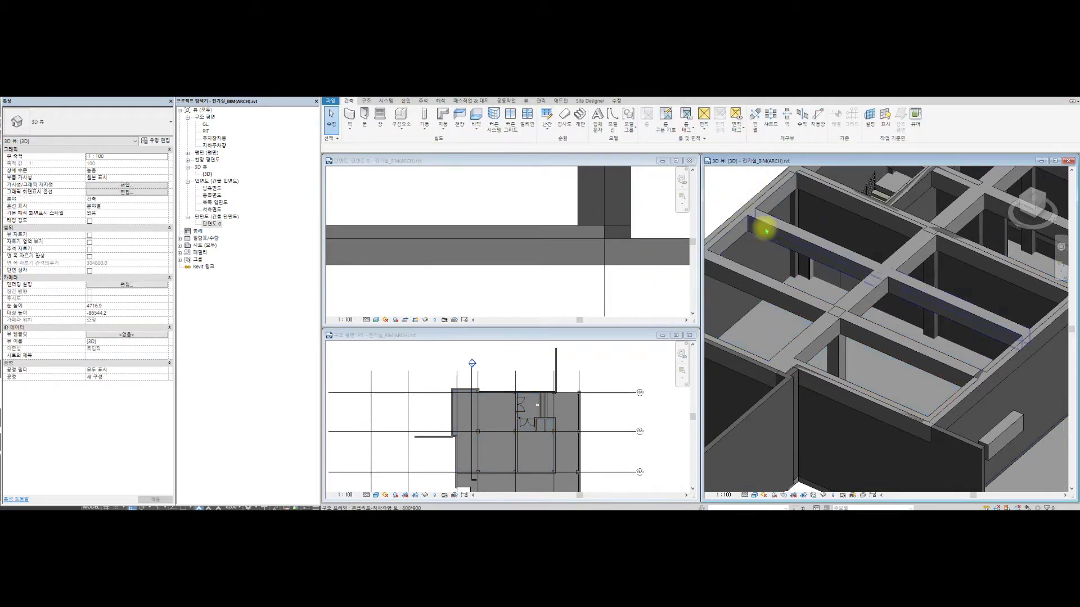
scroll(787, 253, "down", 5)
scroll(866, 247, "up", 3)
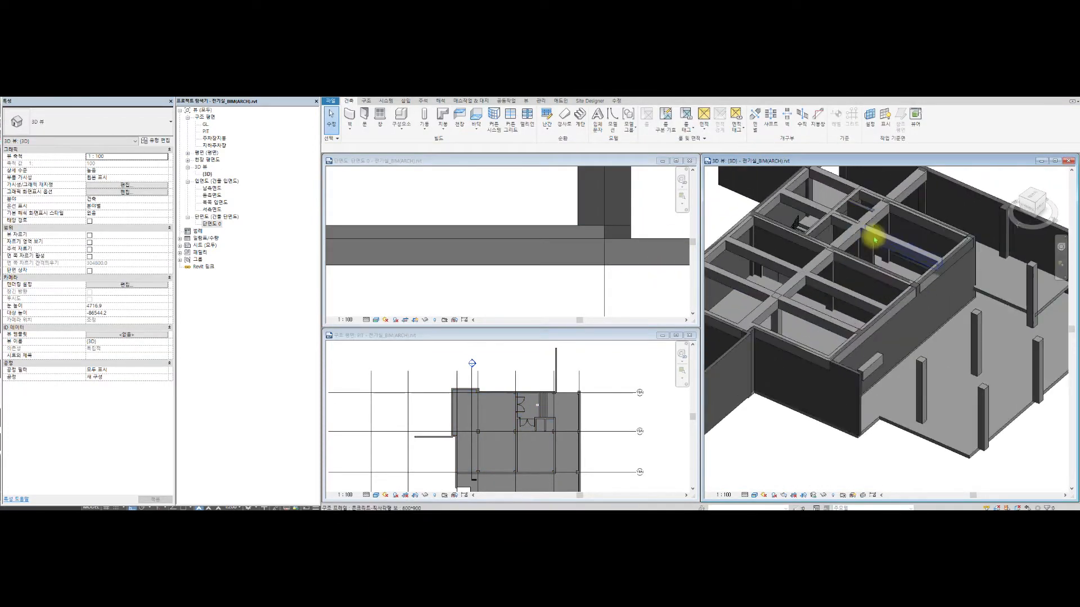
left_click(845, 240)
middle_click_drag(862, 308, 942, 315, "shift")
middle_click_drag(1014, 286, 886, 315, "shift")
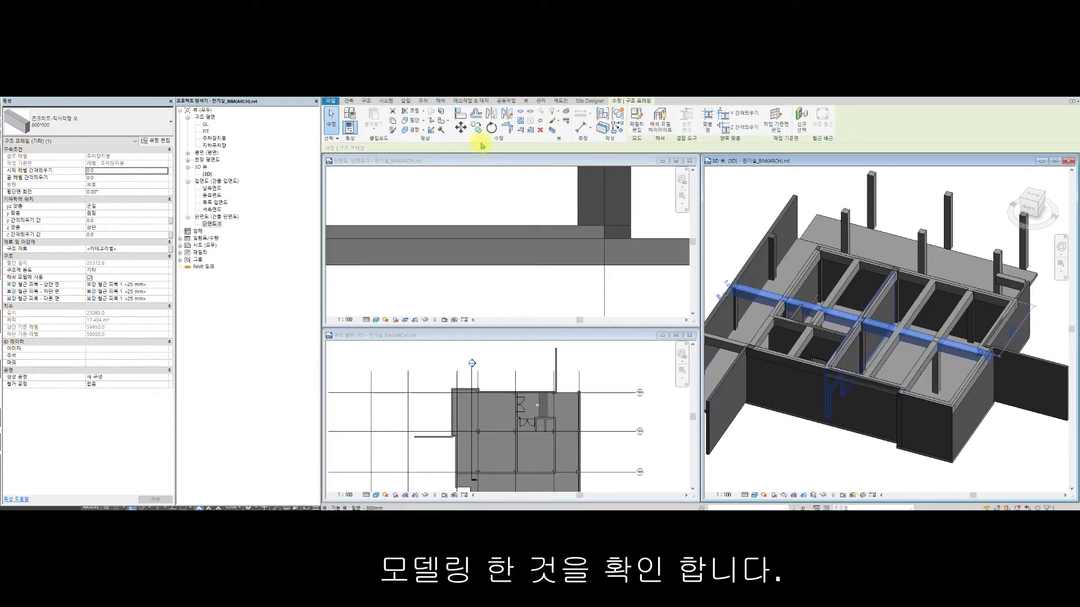
- Review the full extent of section 단면도 0 and the whole building in the 3D view
left_click(590, 271)
scroll(602, 248, "down", 5)
scroll(603, 251, "down", 1)
scroll(602, 251, "up", 2)
middle_click_drag(603, 252, 608, 284)
left_click(831, 191)
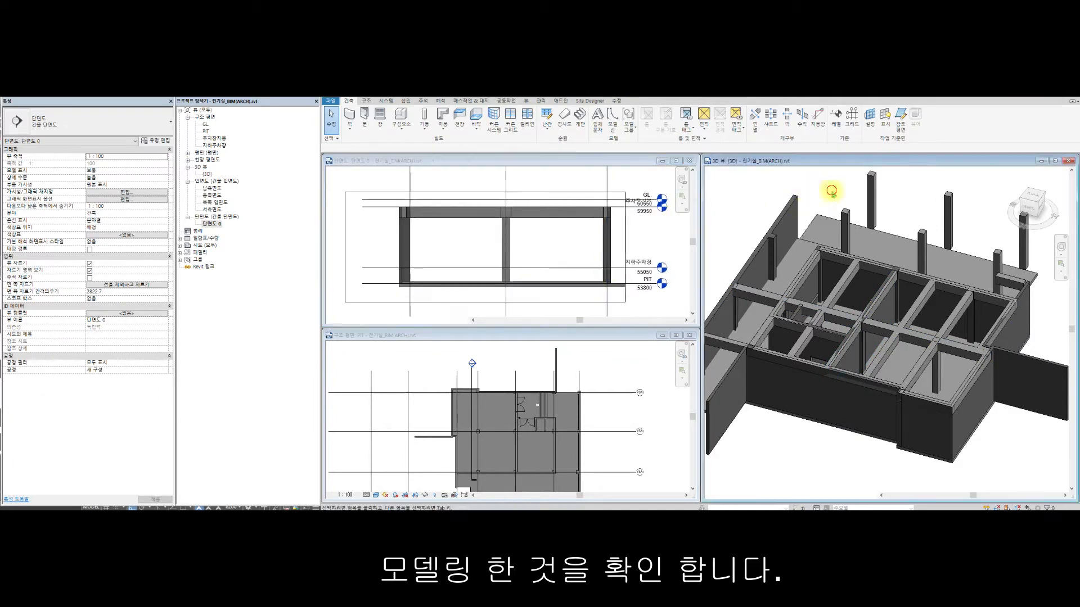
scroll(856, 221, "down", 6)
scroll(866, 246, "up", 2)
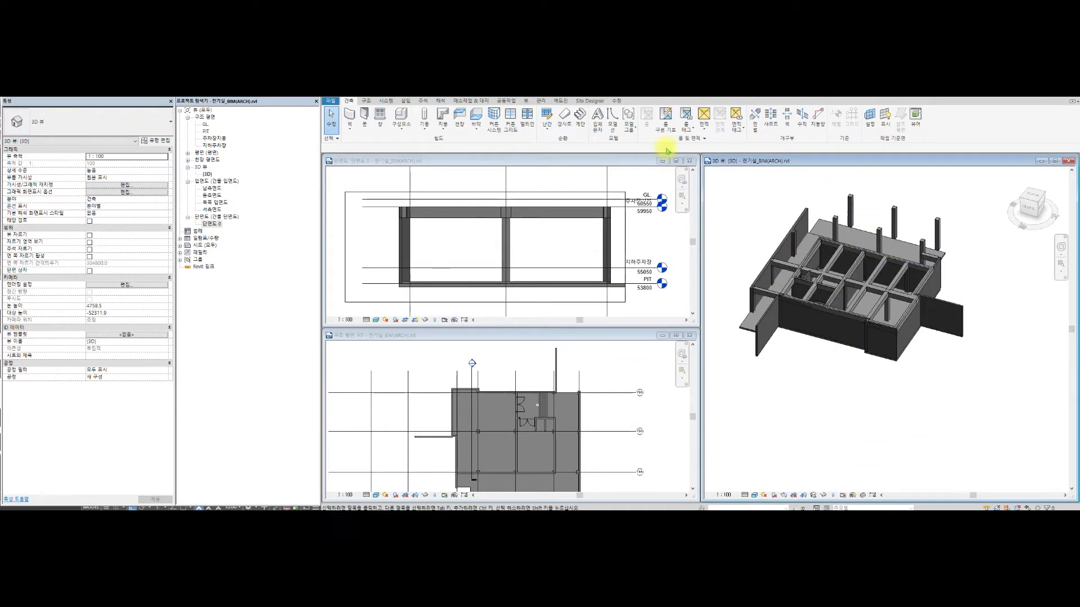
left_click(201, 168)
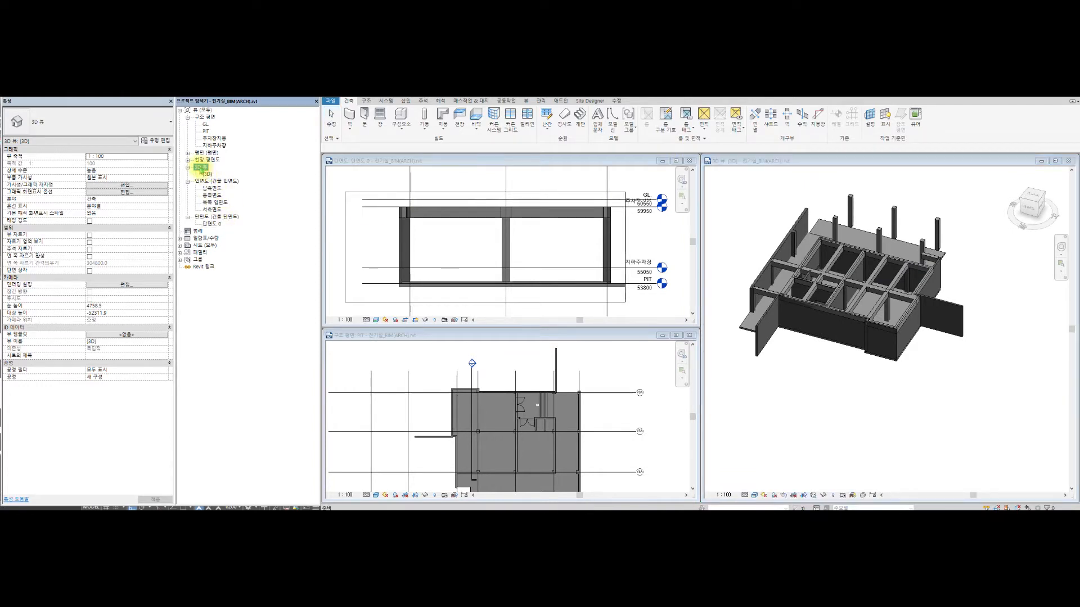
left_click(764, 183)
left_click(525, 102)
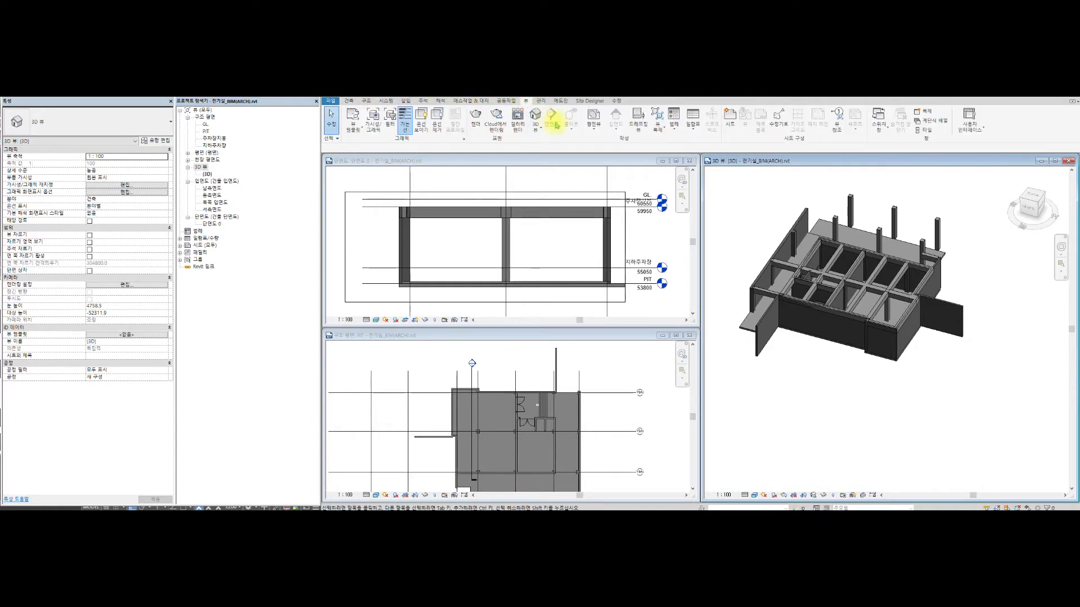
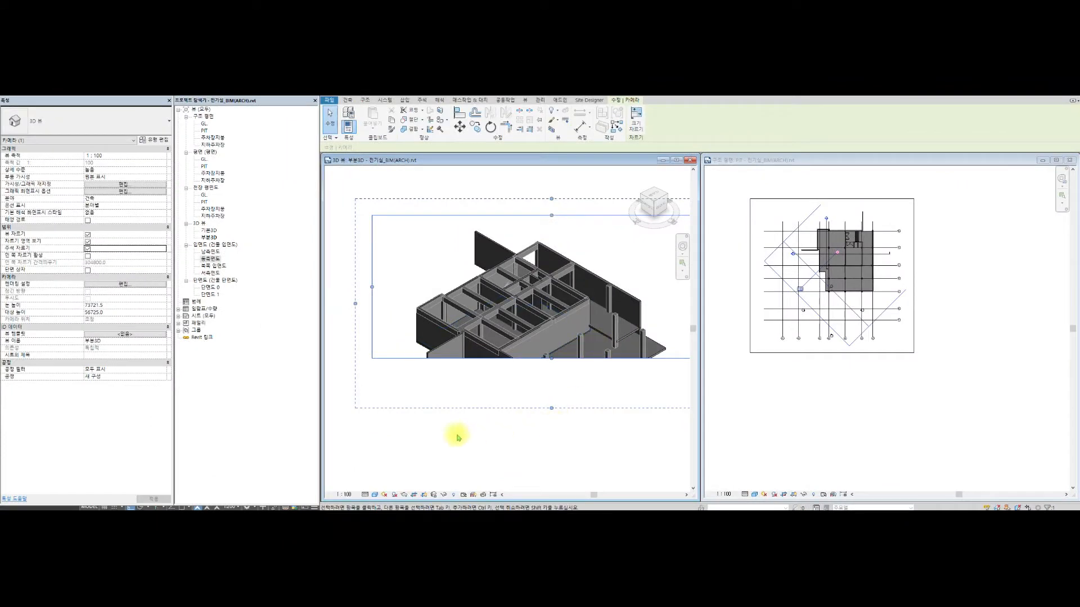
- Enable the section box of the 부분3D view and turn off its view crop, crop region display and annotation crop
left_click(88, 270)
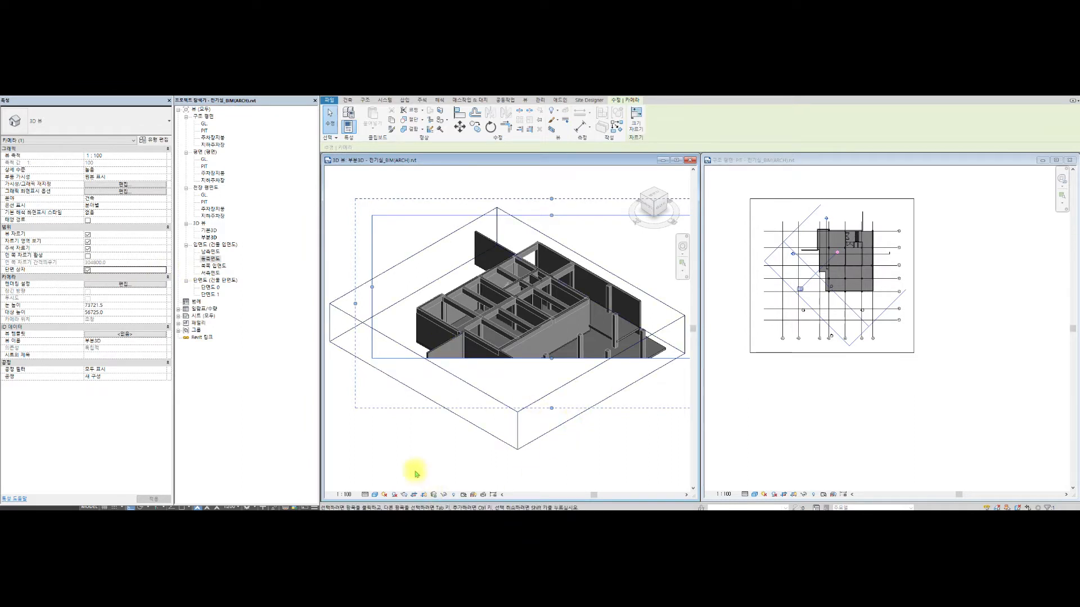
left_click(87, 235)
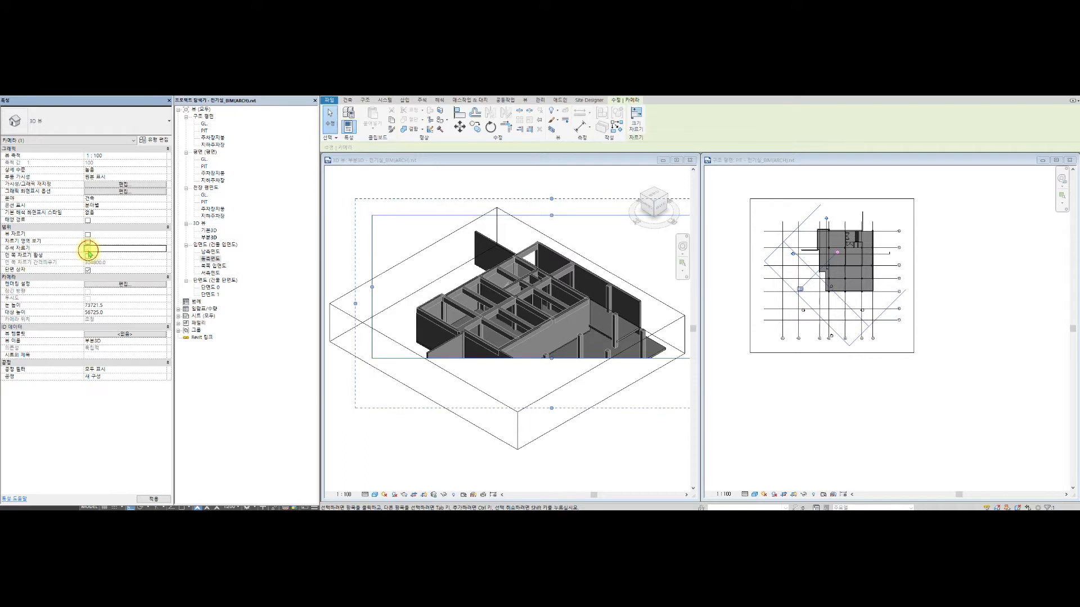
- Lower the section box's top below the roof beams and pull in its side beyond grid Y6A
left_click(453, 226)
middle_click_drag(510, 313, 538, 279)
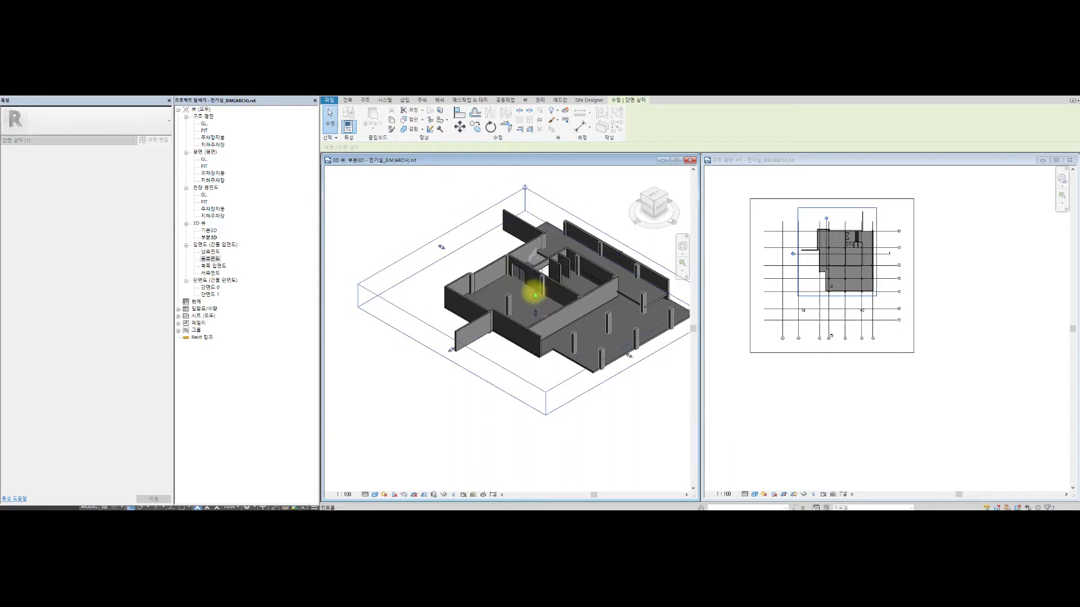
scroll(517, 277, "up", 5)
left_click_drag(374, 213, 425, 238)
scroll(590, 265, "down", 1)
middle_click_drag(569, 287, 437, 279)
- Pull the remaining sides of the section box in around the walled rooms, cutting off most of the open column area
left_click_drag(542, 362, 543, 364)
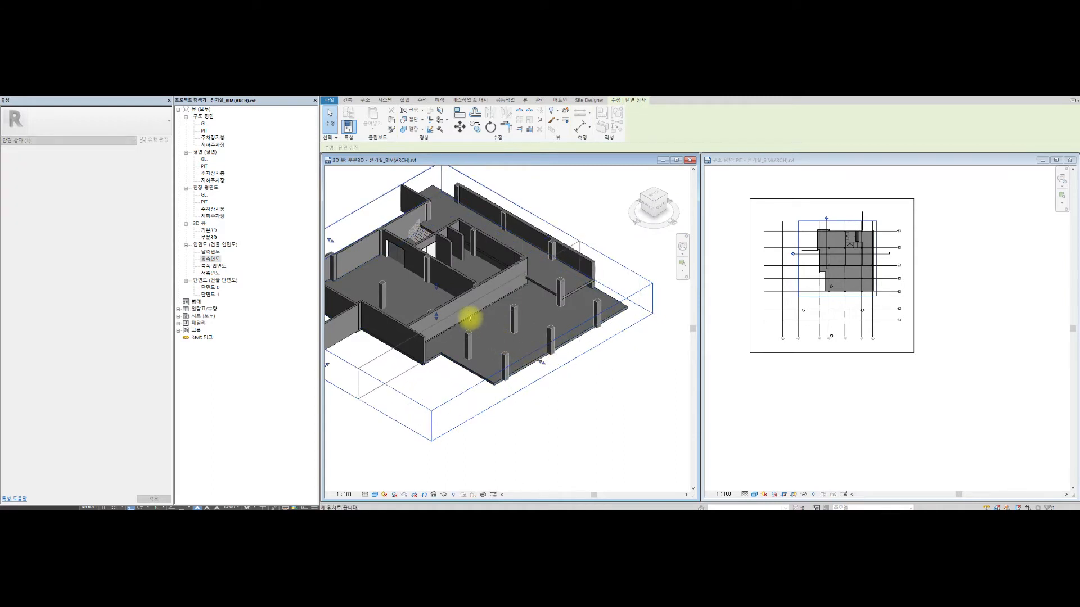
left_click_drag(469, 319, 469, 319)
middle_click_drag(437, 304, 543, 335)
left_click_drag(394, 374, 550, 308)
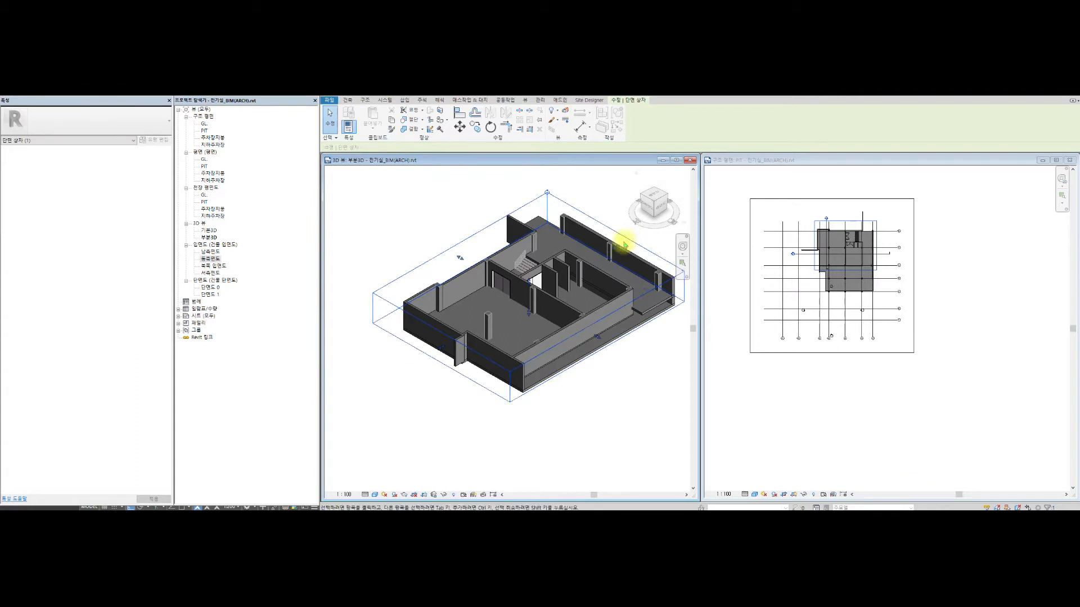
left_click_drag(616, 251, 607, 254)
scroll(584, 269, "down", 1)
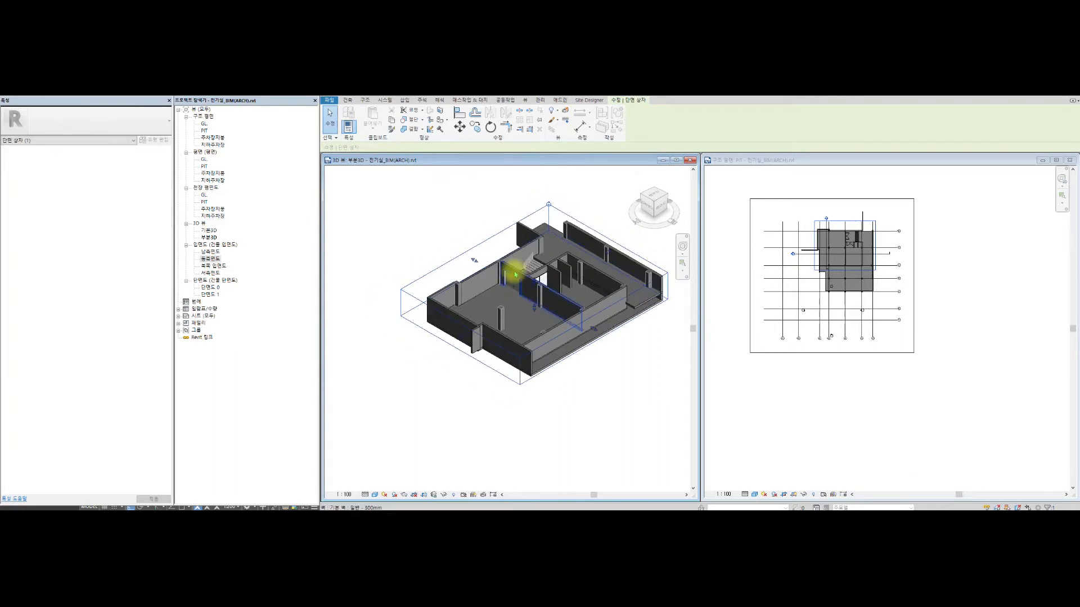
- Examine the interior partition wall, doors and stair of the cut-open rooms in the 부분3D view
left_click(543, 276)
middle_click_drag(548, 273, 580, 292, "shift")
scroll(543, 277, "up", 4)
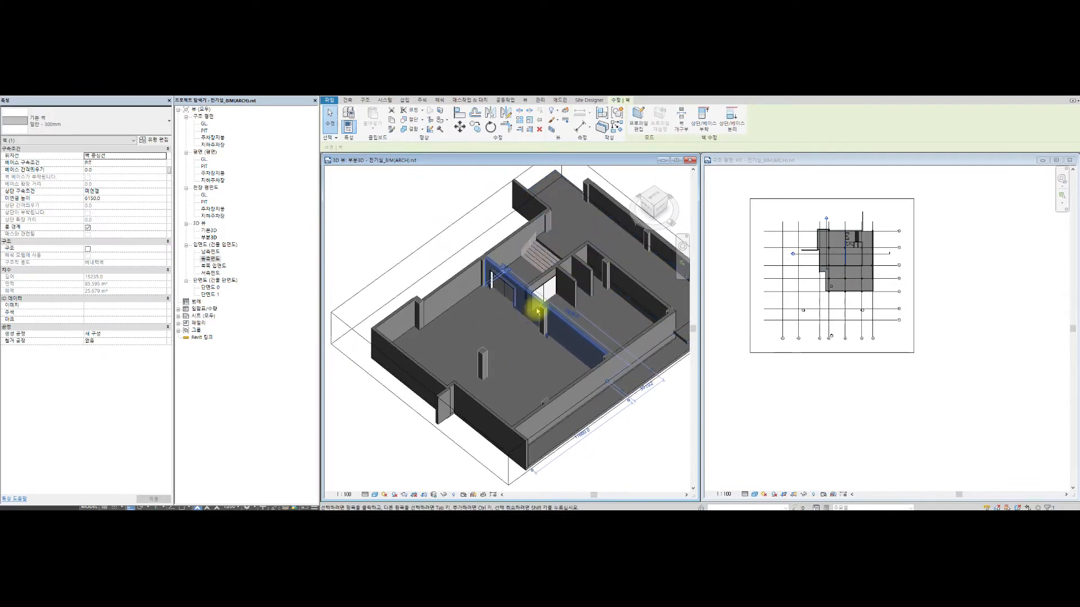
middle_click_drag(537, 311, 535, 309, "shift")
scroll(521, 342, "up", 3)
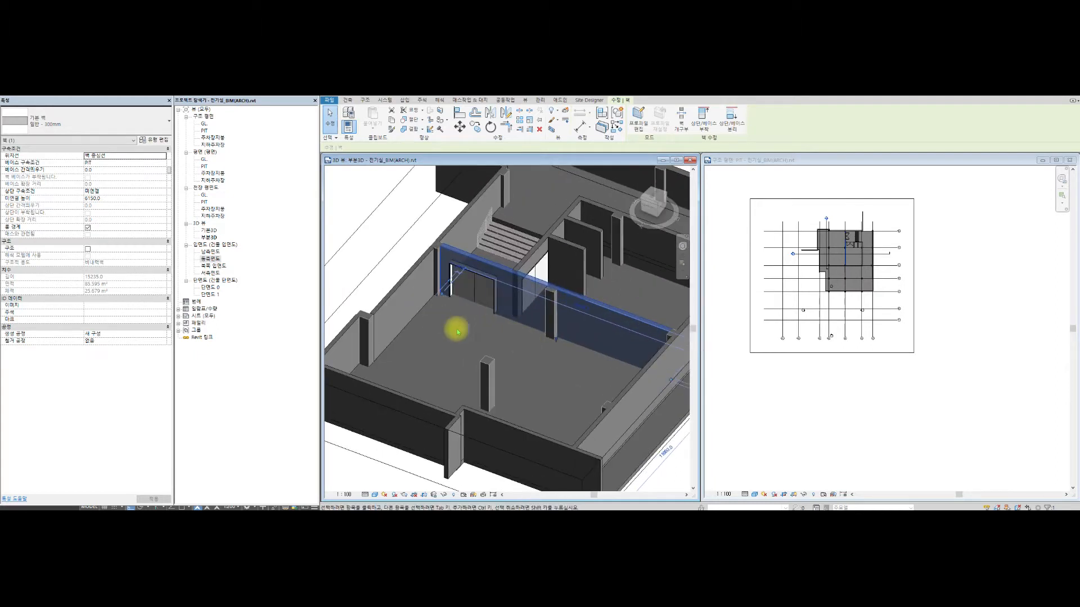
key("Escape")
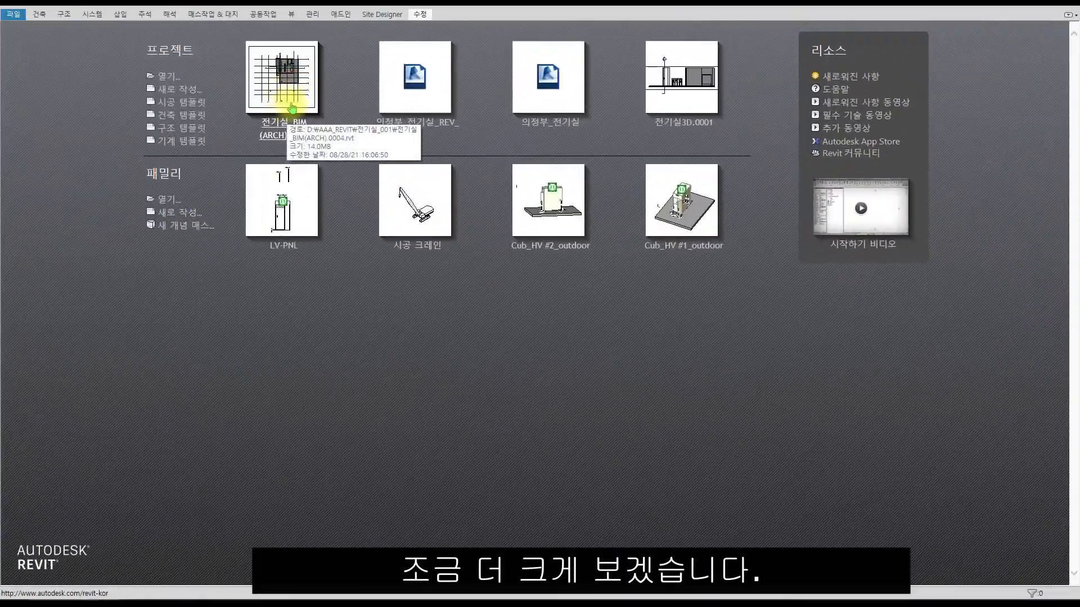
- Open the recent project 전기실_BIM(ARCH).0004.rvt
left_click(299, 107)
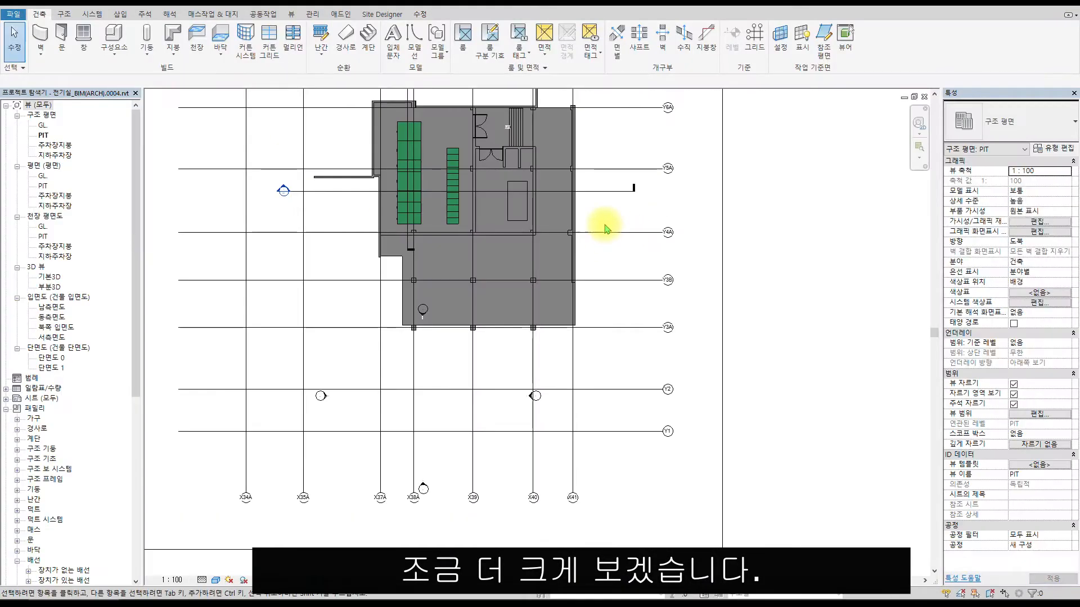
- Tile the open views and delete the wide switchgear cabinet row shown in section 단면도 0
middle_click_drag(831, 268, 832, 322)
key("t")
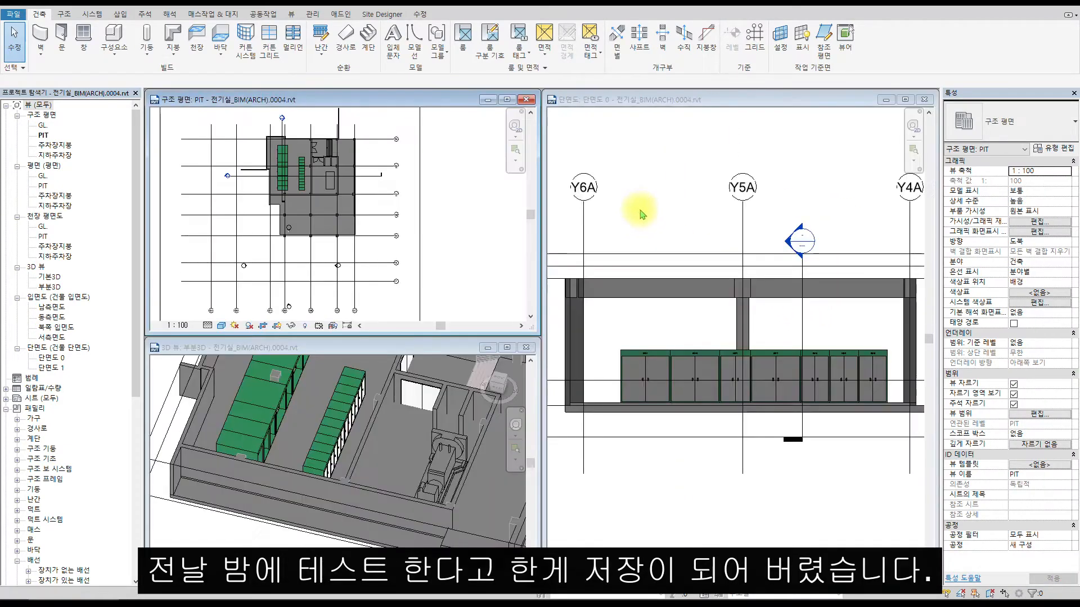
left_click(708, 320)
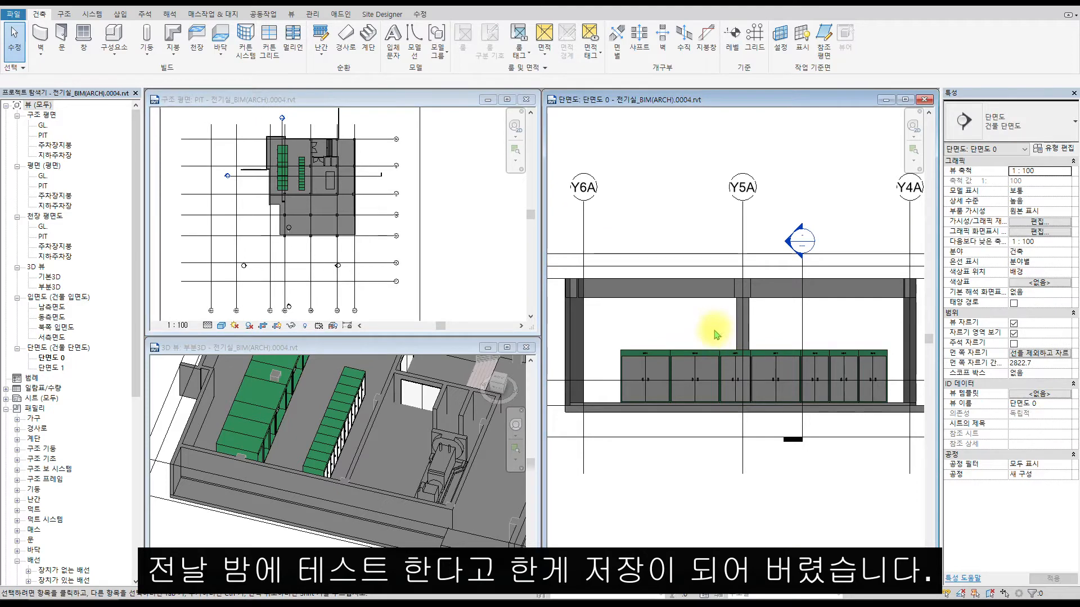
left_click_drag(722, 331, 623, 364)
key("Delete")
left_click_drag(885, 328, 815, 366)
key("Delete")
left_click_drag(802, 336, 785, 363)
key("Delete")
- Move the 단면도 0 section line in the PIT plan to the second cabinet row and delete all cabinets of that row
left_click(385, 180)
left_click(376, 178)
left_click(281, 120)
left_click_drag(283, 135, 297, 141)
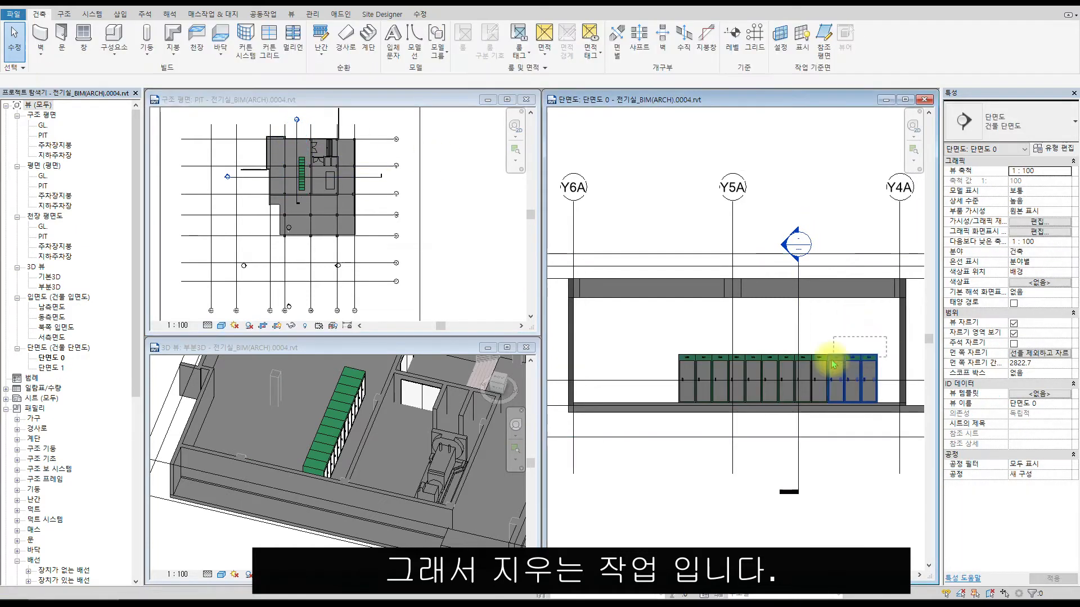
left_click_drag(759, 361, 699, 374)
key("Delete")
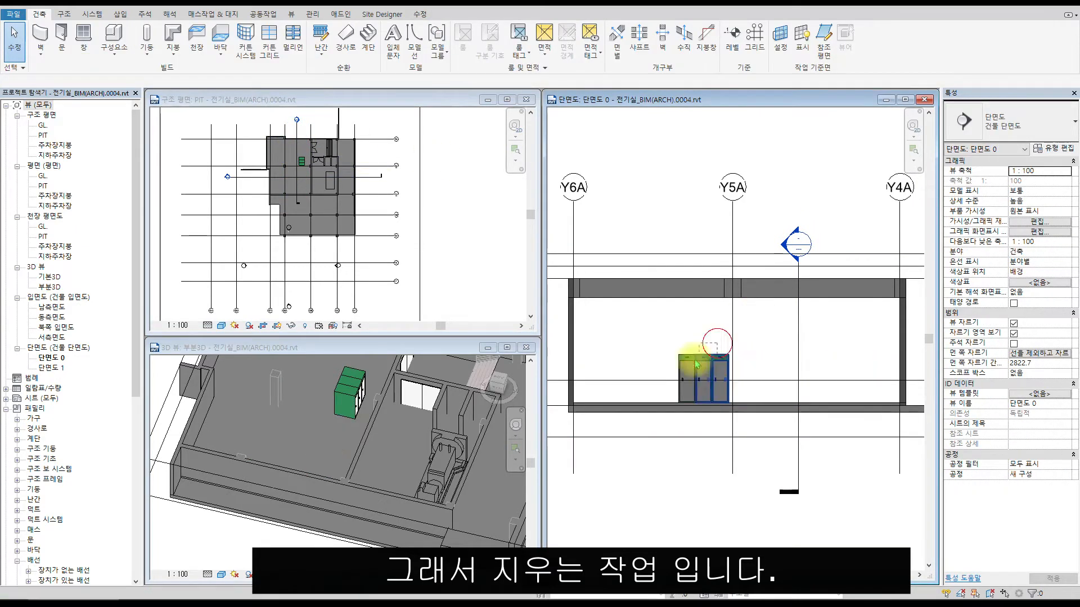
key("Delete")
- Open the floor plan belonging to the 지하주차장 level line in section 단면도 0 and maximize that view
scroll(771, 374, "down", 4)
scroll(893, 381, "up", 7)
scroll(891, 378, "down", 5)
middle_click_drag(879, 376, 883, 378)
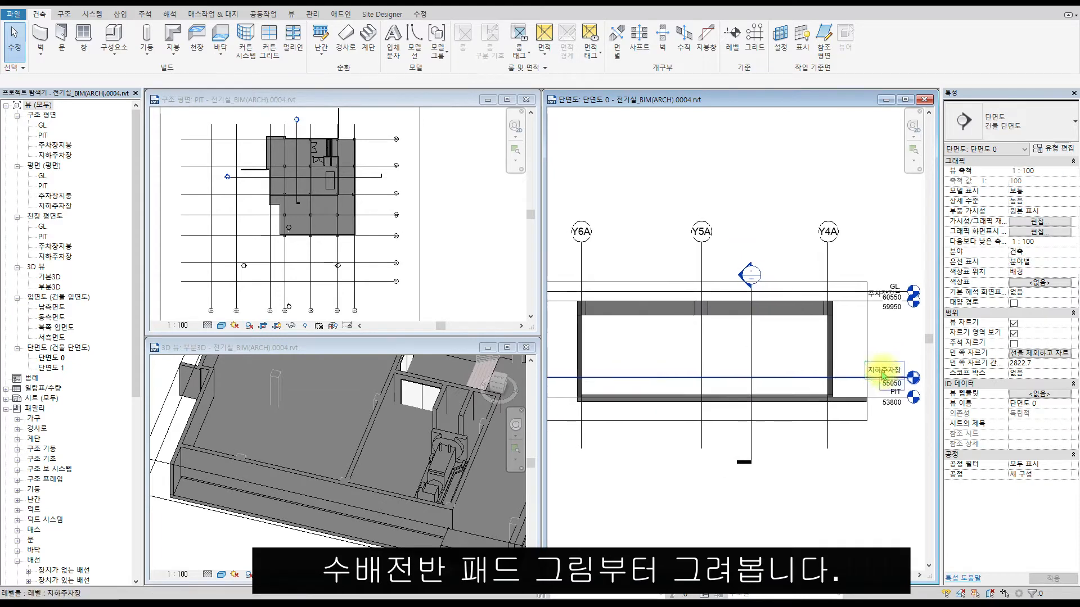
left_click(722, 378)
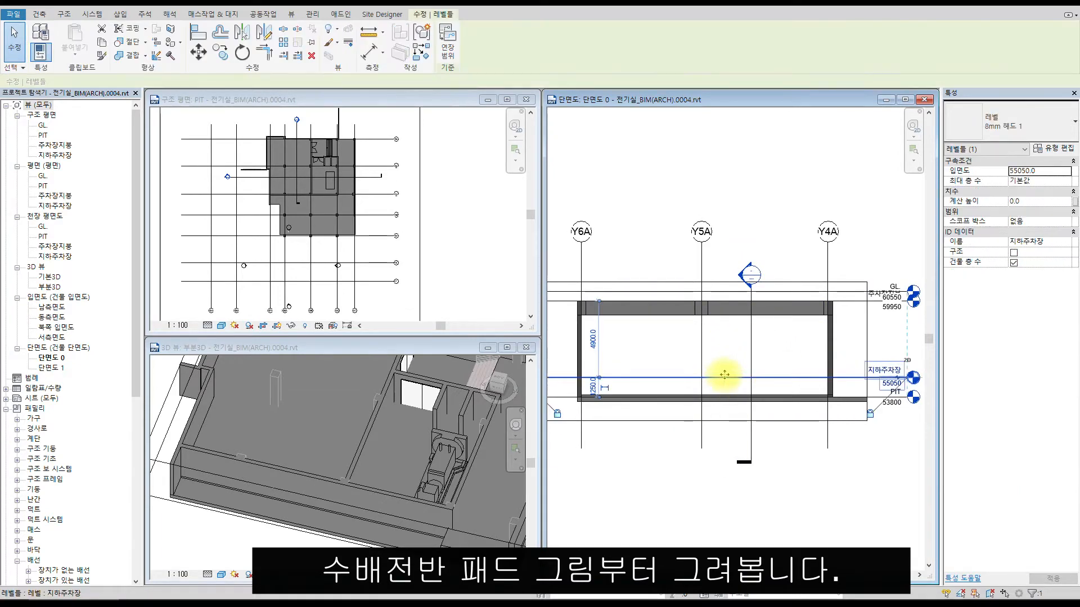
key("ctrl+v")
key("Escape")
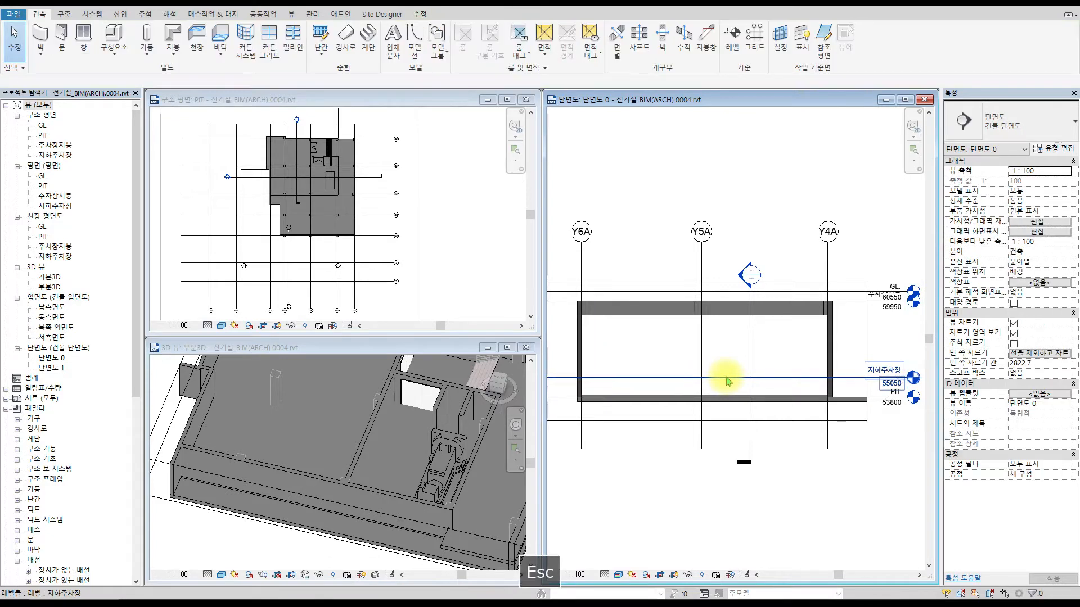
right_click(728, 380)
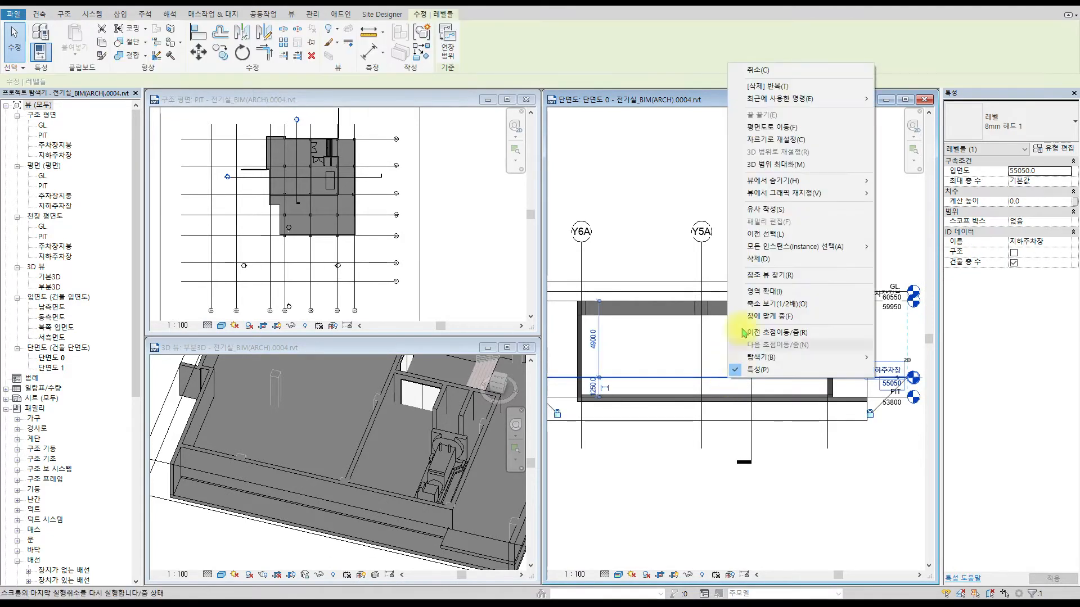
left_click(803, 129)
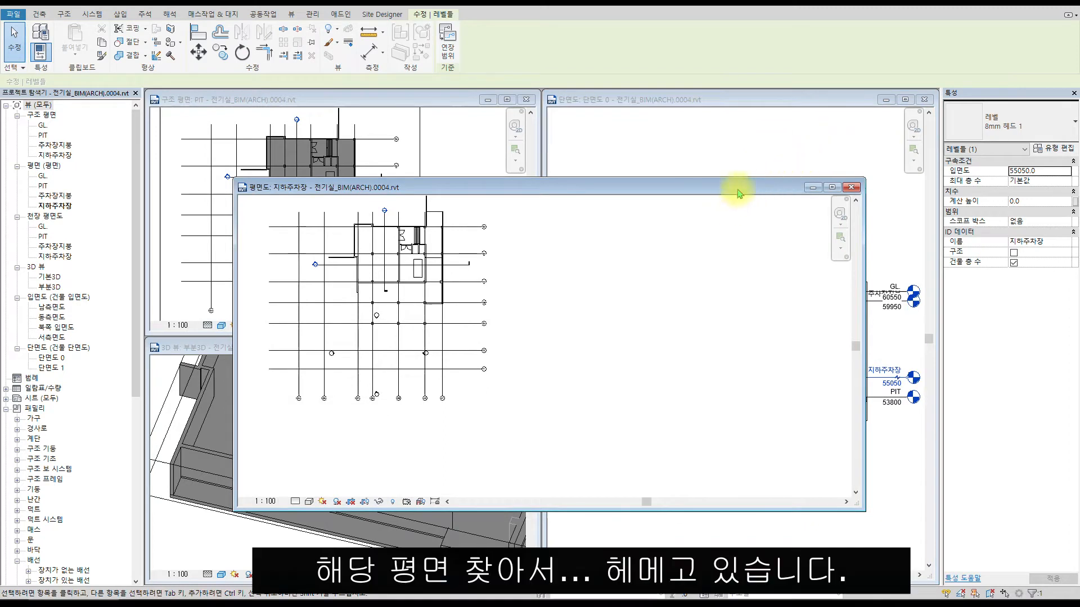
left_click(832, 187)
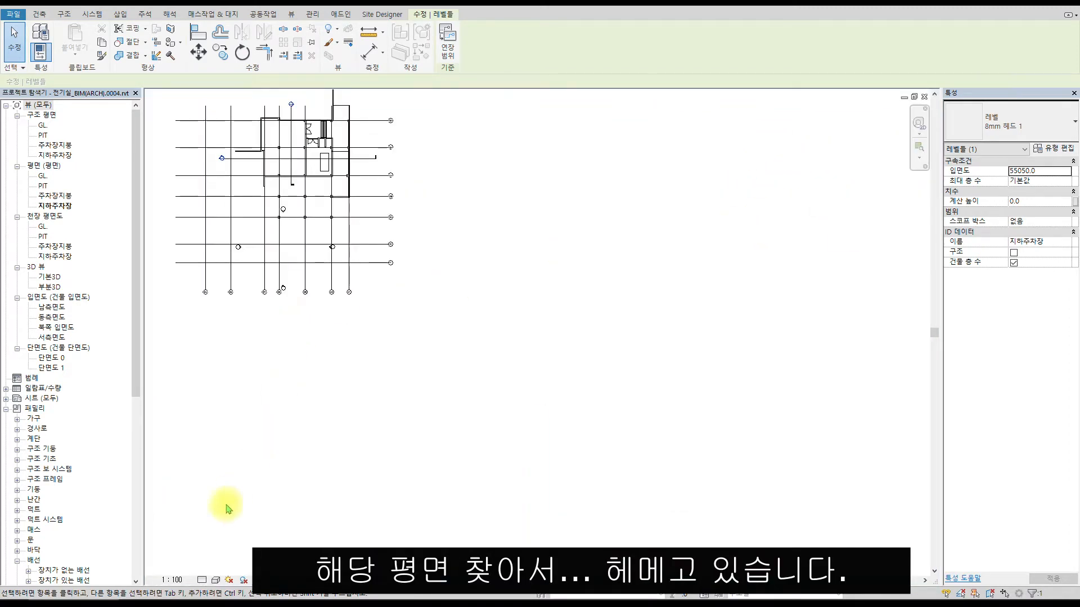
- Set the 지하주차장 floor plan's visual style to 색상 일치 and check the electrical room layout in it
left_click(215, 580)
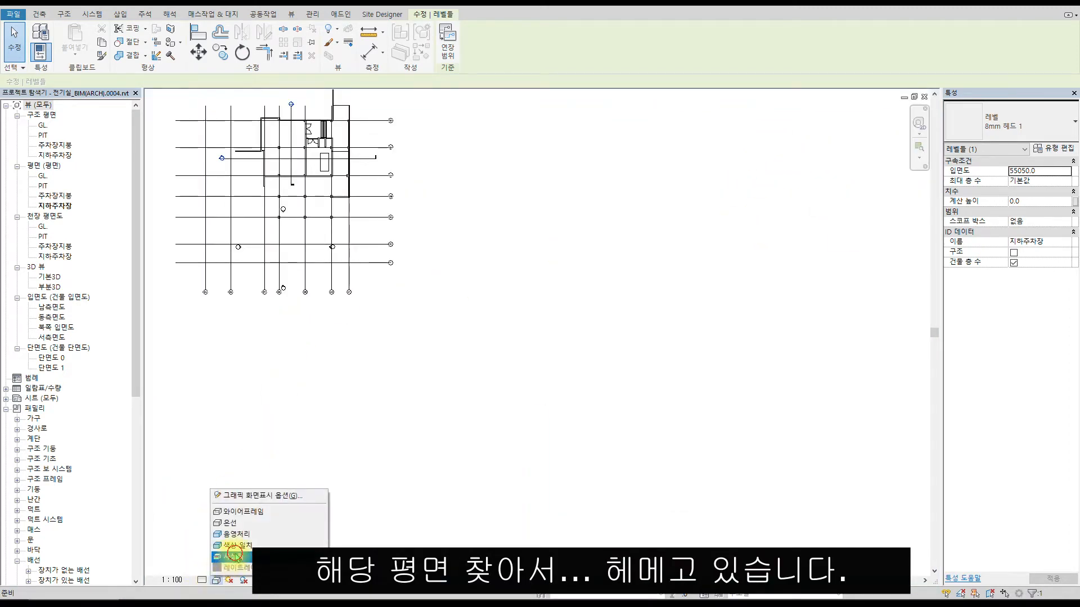
left_click(234, 556)
left_click(216, 579)
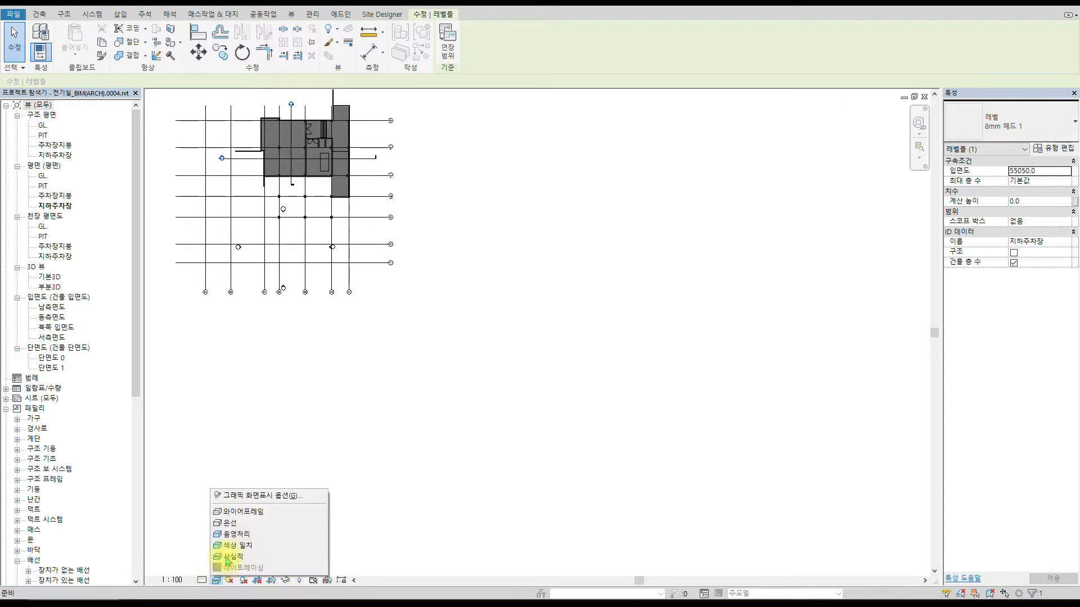
left_click(243, 545)
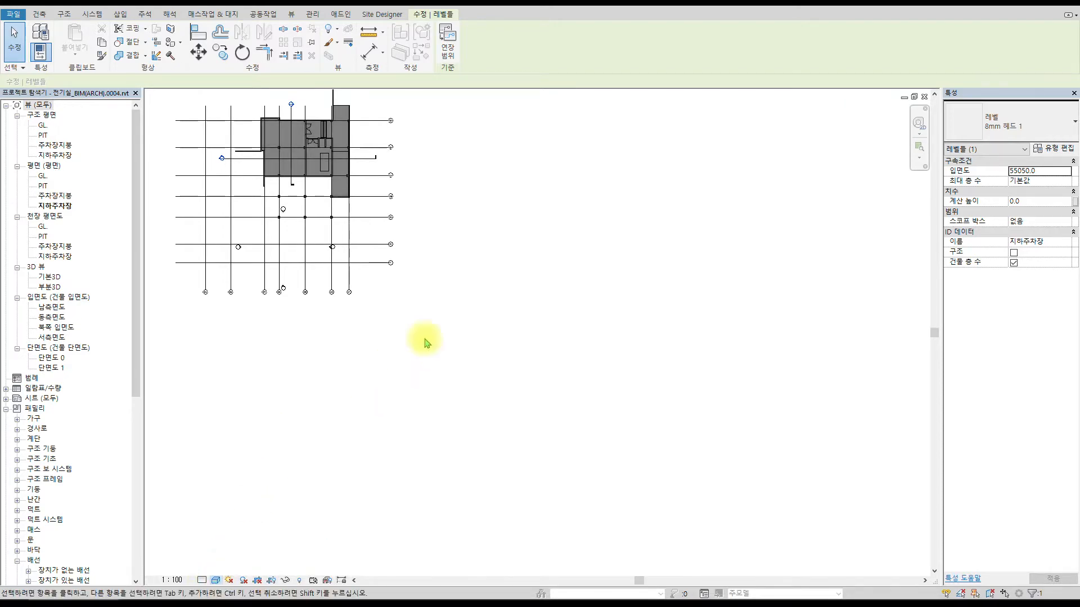
left_click(386, 366)
scroll(292, 131, "up", 2)
scroll(292, 131, "up", 5)
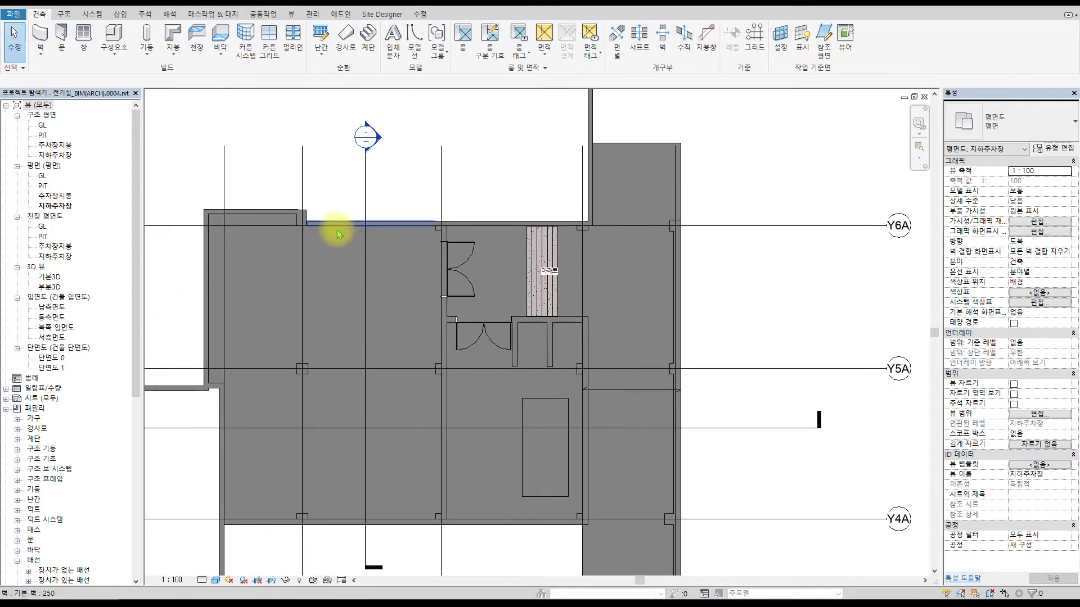
scroll(397, 258, "down", 1)
middle_click_drag(415, 261, 467, 219)
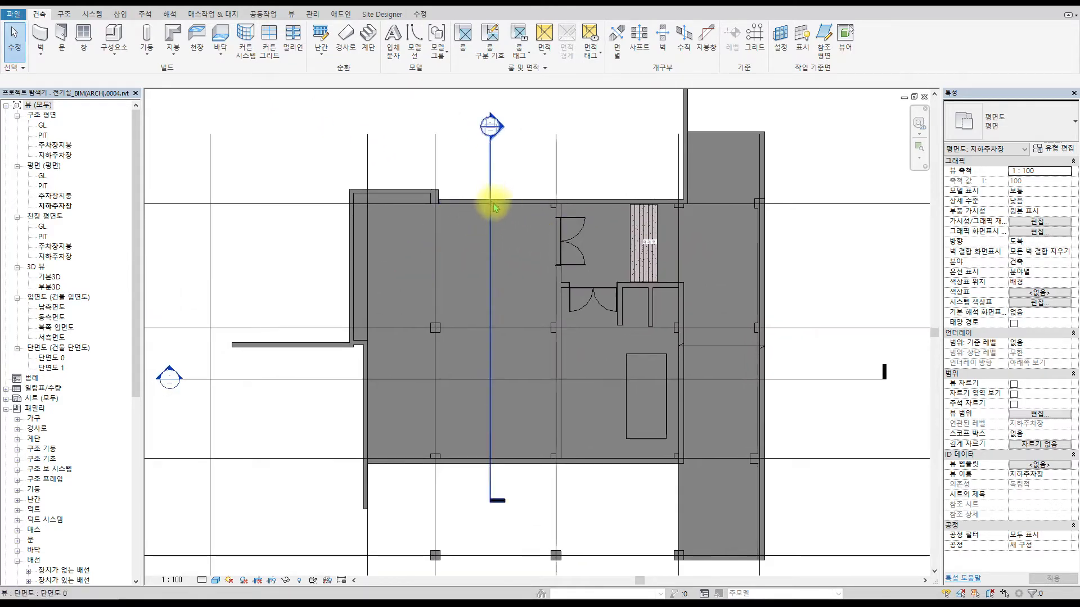
key("Escape")
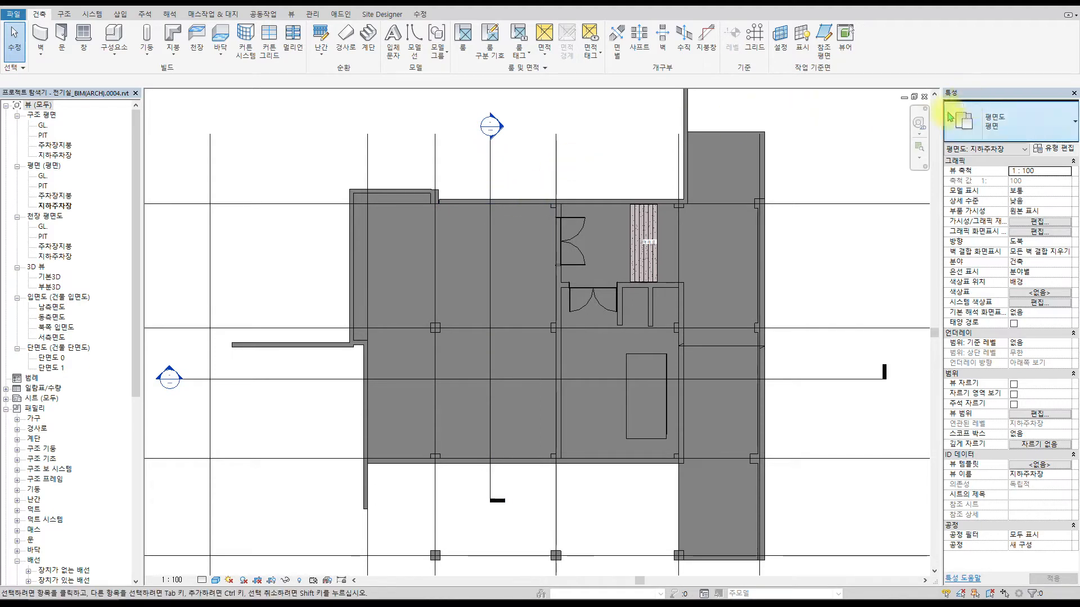
- Close the 지하주차장 floor plan and examine the room layout between grids Y6A and Y3A in the PIT structural plan
left_click(924, 96)
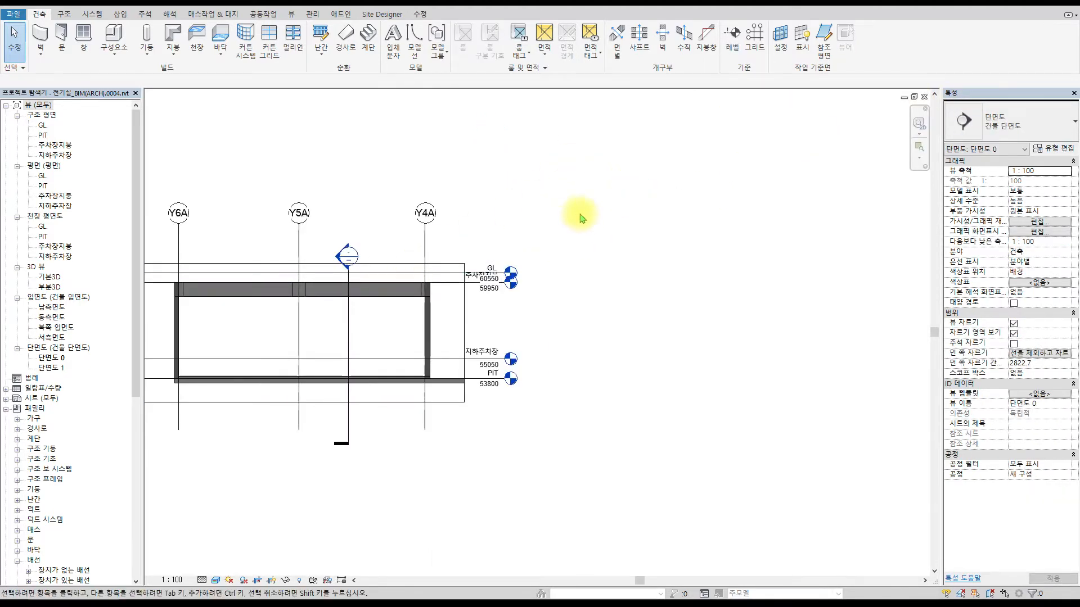
scroll(582, 218, "down", 3)
key("ctrl+Tab")
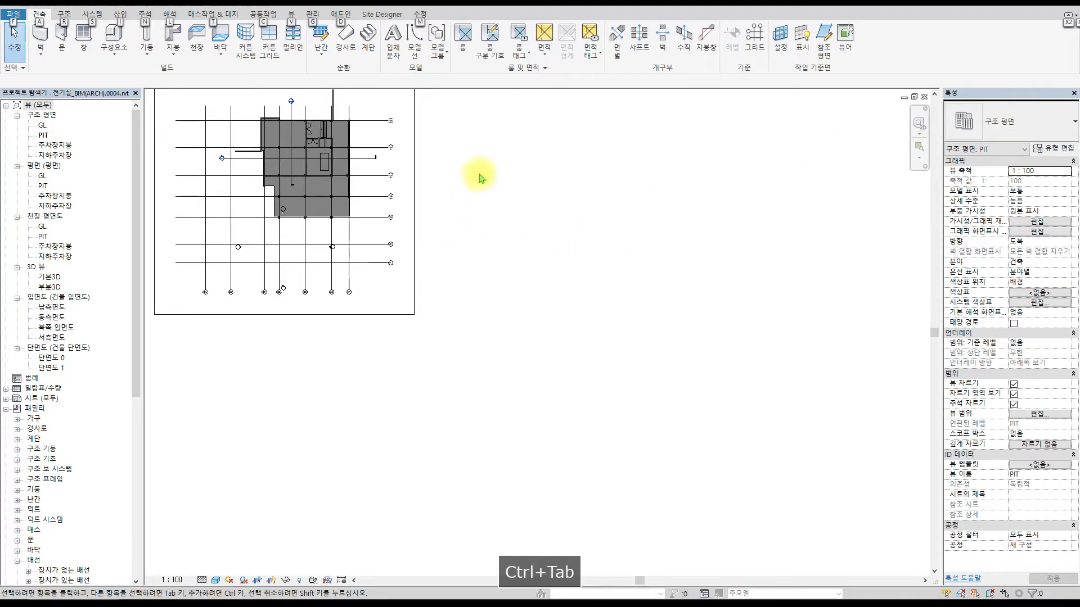
key("Escape")
middle_click_drag(332, 147, 384, 221)
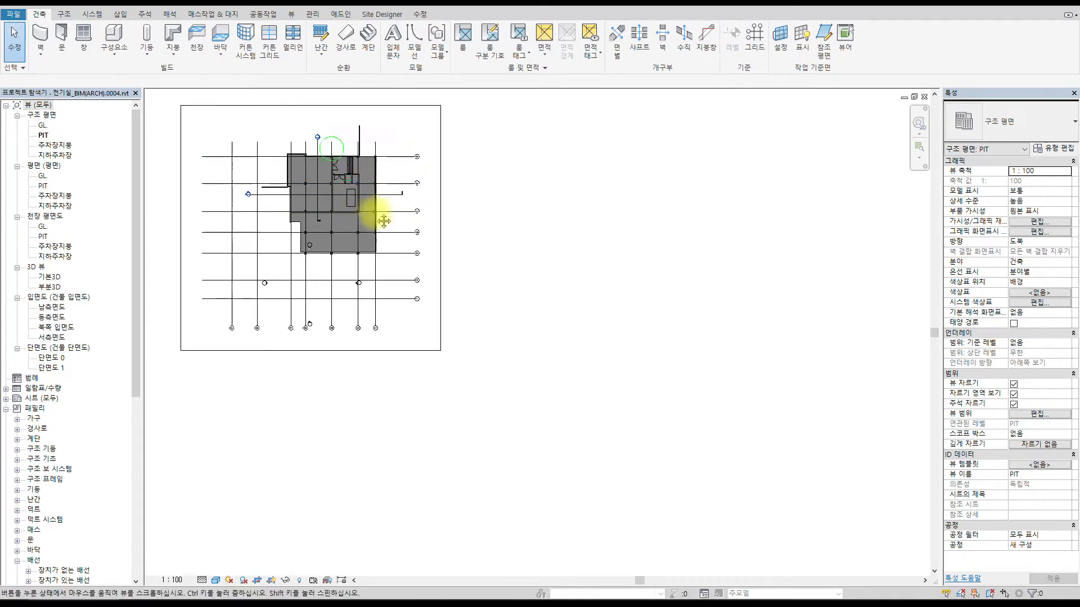
scroll(366, 264, "up", 5)
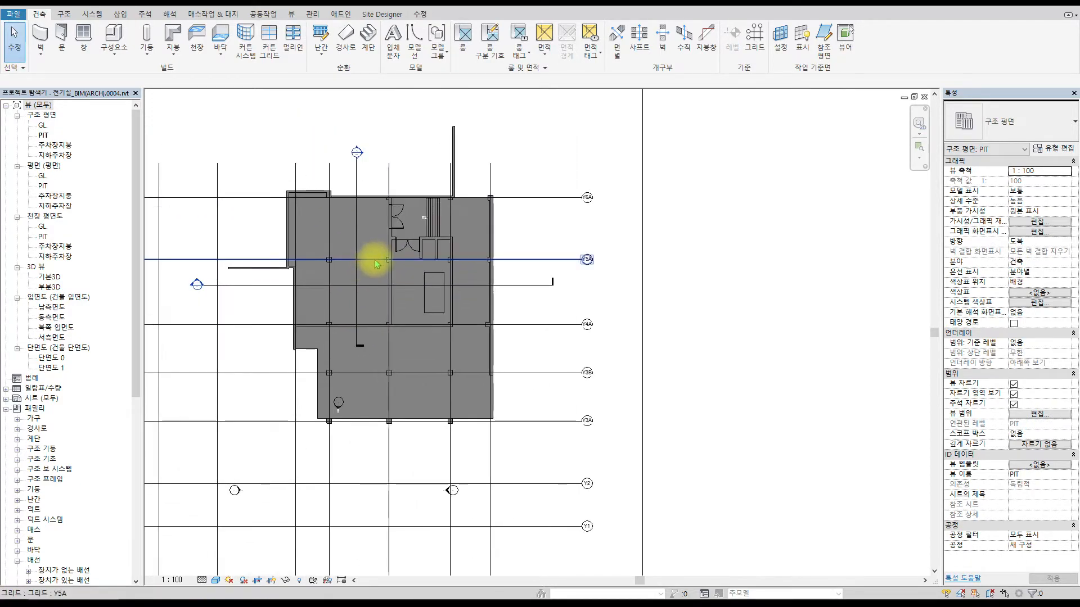
scroll(375, 263, "down", 4)
middle_click_drag(386, 258, 425, 250)
scroll(427, 236, "up", 3)
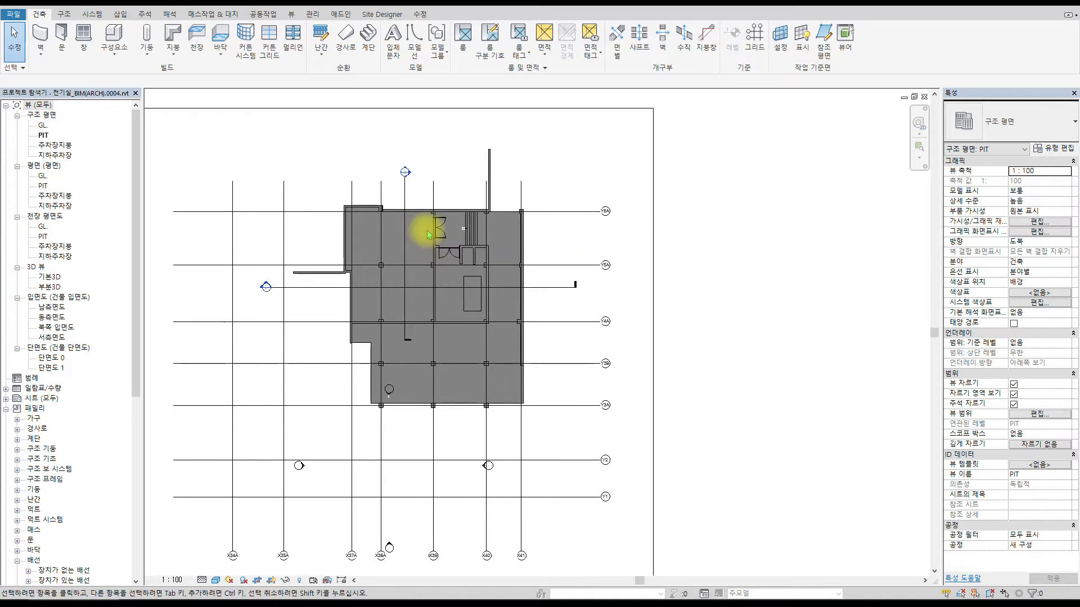
scroll(427, 236, "up", 2)
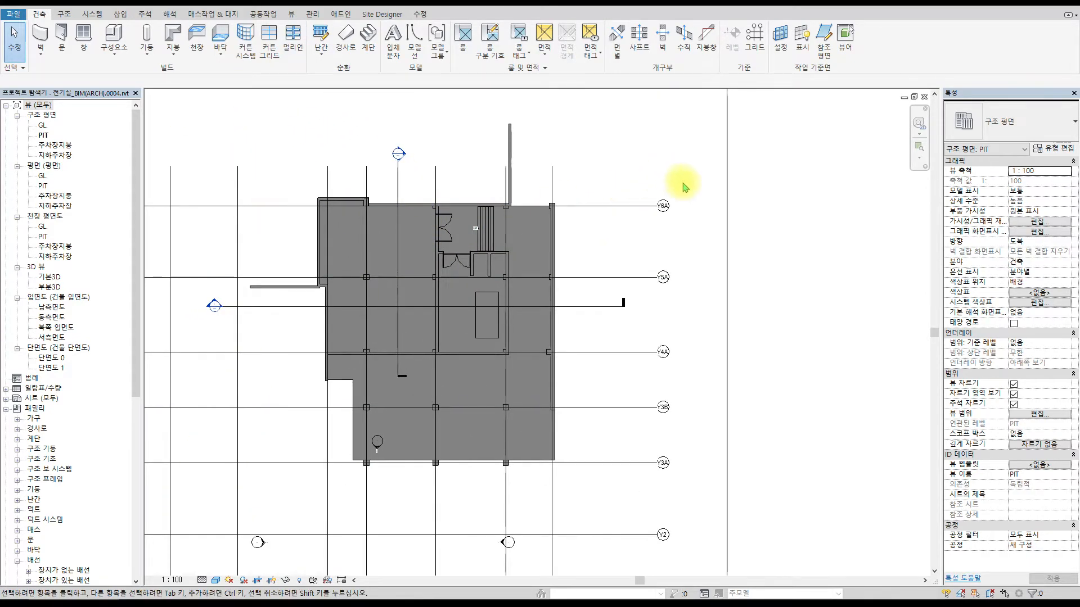
- Close the PIT structural plan and fit the section 단면도 0 and 부분3D views to the window
key("ctrl+F4")
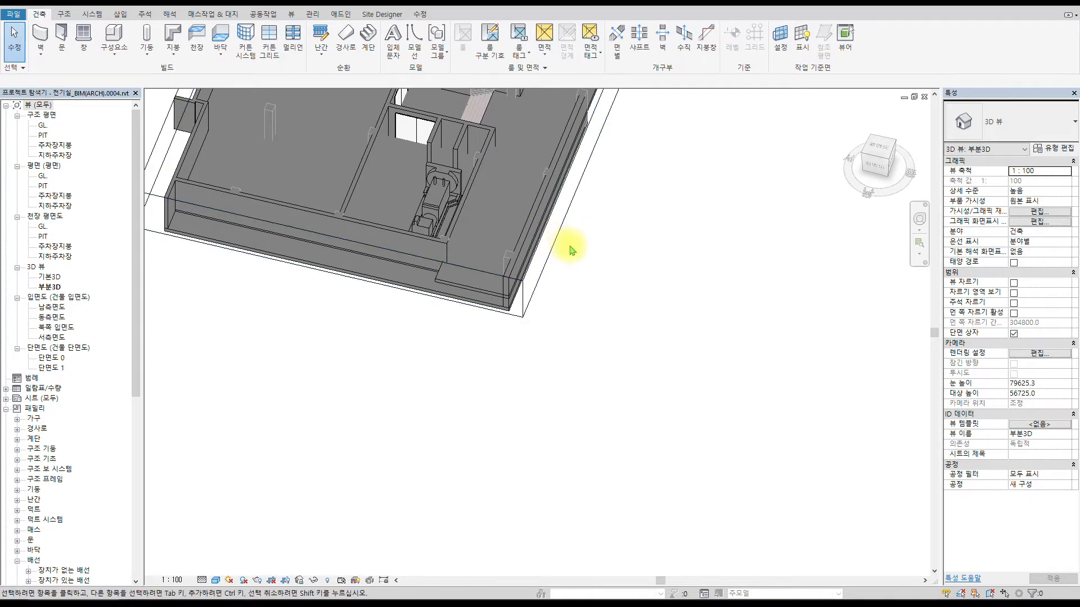
key("z")
key("a")
key("ctrl+Tab")
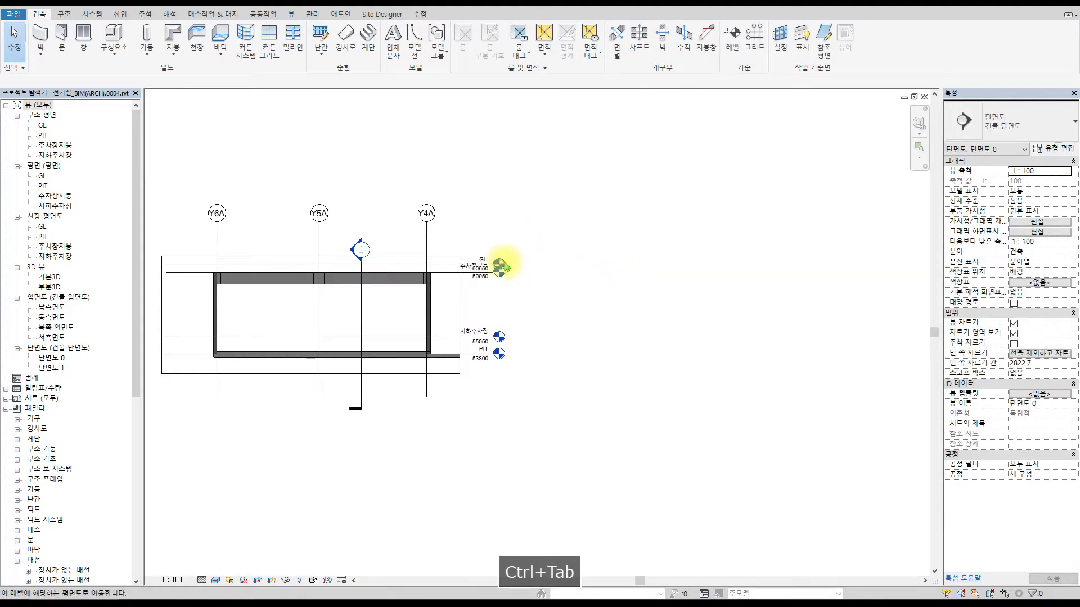
key("space")
key("ctrl+Tab")
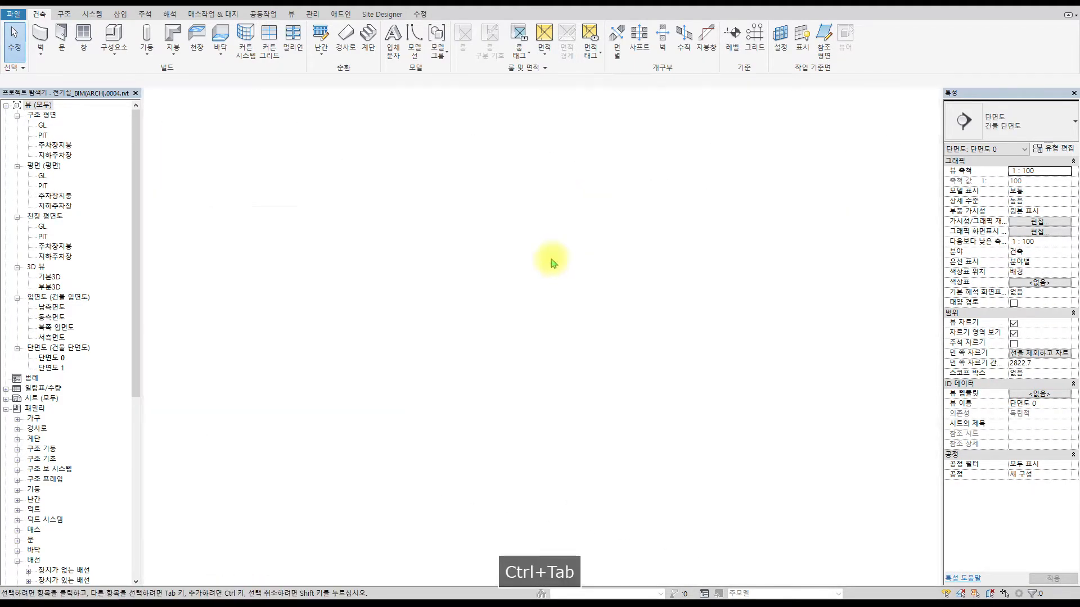
key("z")
key("space")
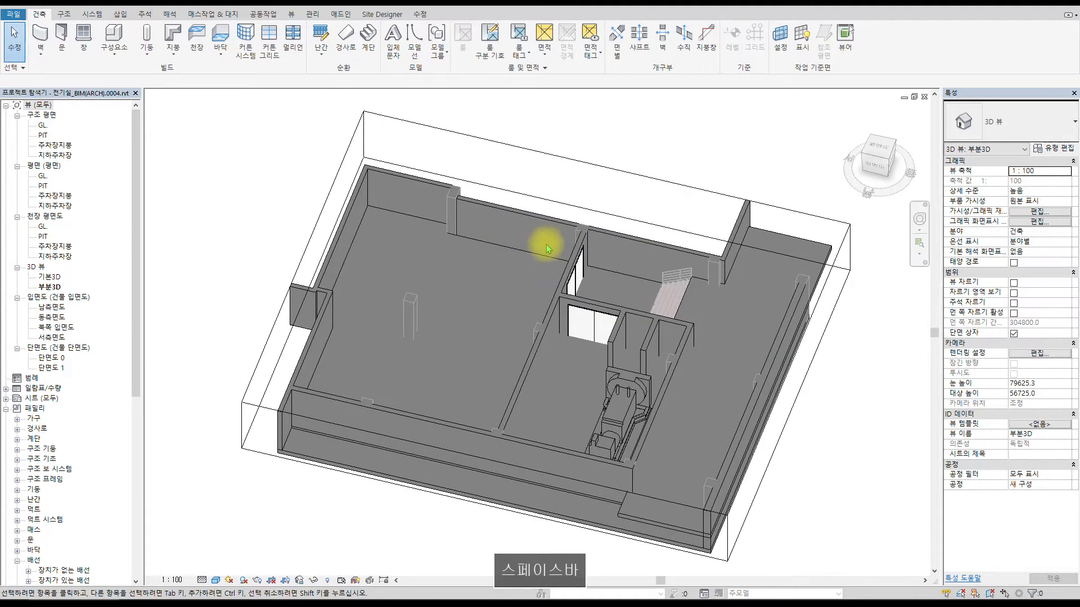
- Go to the 지하주차장 floor plan from its level line in section view 단면도 0
key("ctrl+Tab")
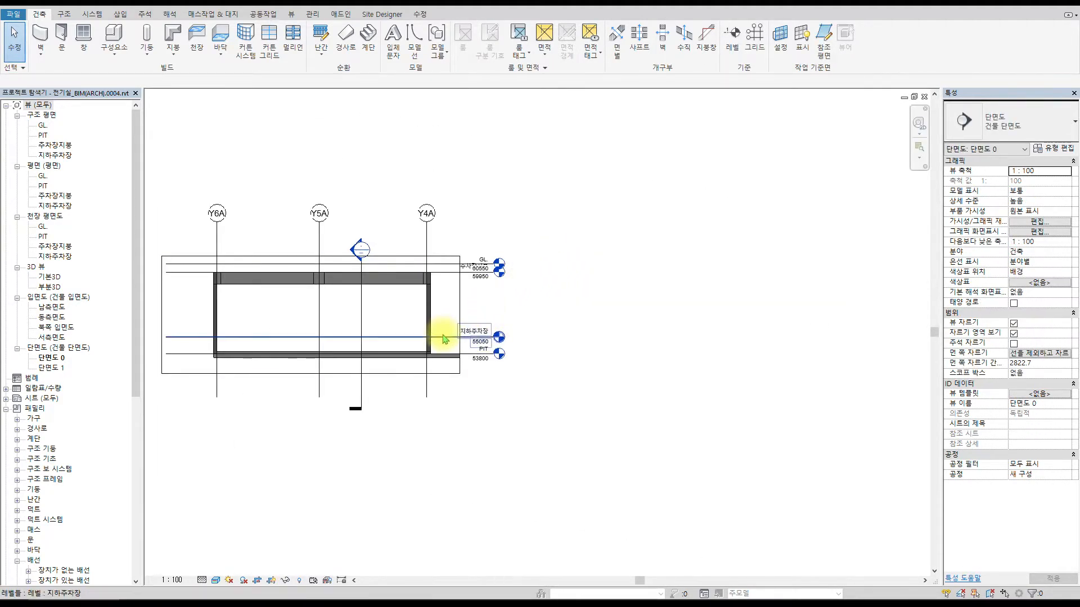
left_click(445, 338)
right_click(456, 335)
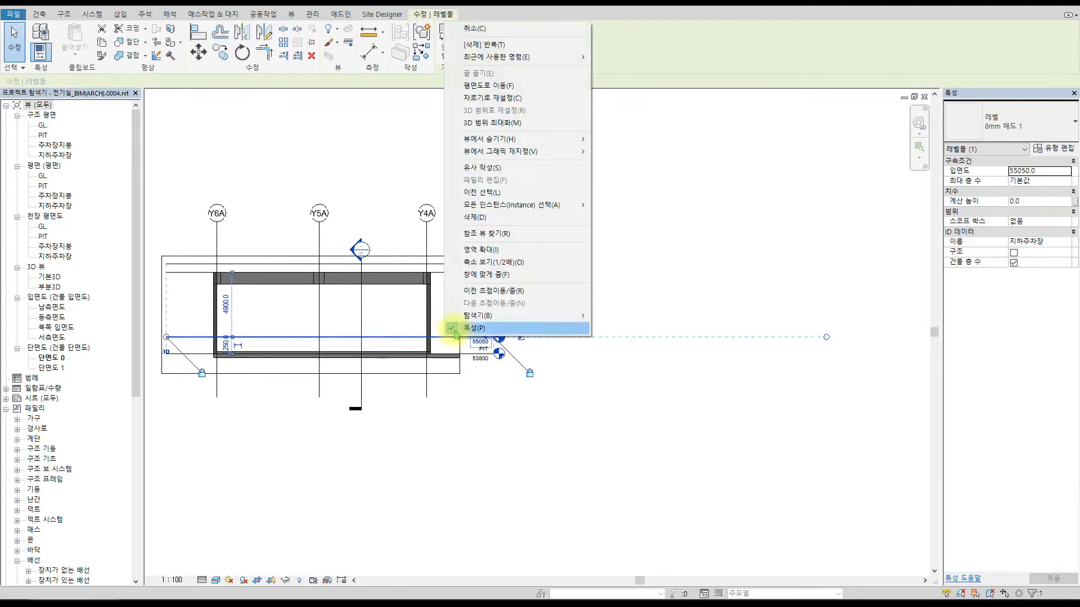
left_click(521, 88)
scroll(703, 234, "up", 2)
middle_click_drag(711, 234, 692, 312)
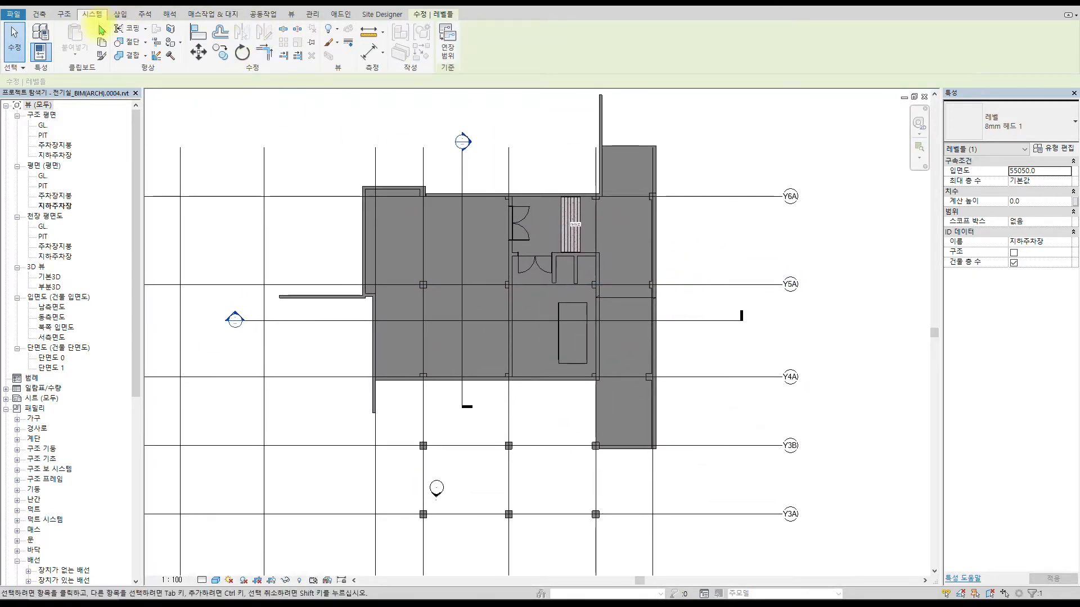
- Link the CAD file 001 .dwg into the 지하주차장 plan with auto origin-to-origin positioning
left_click(90, 13)
left_click(120, 14)
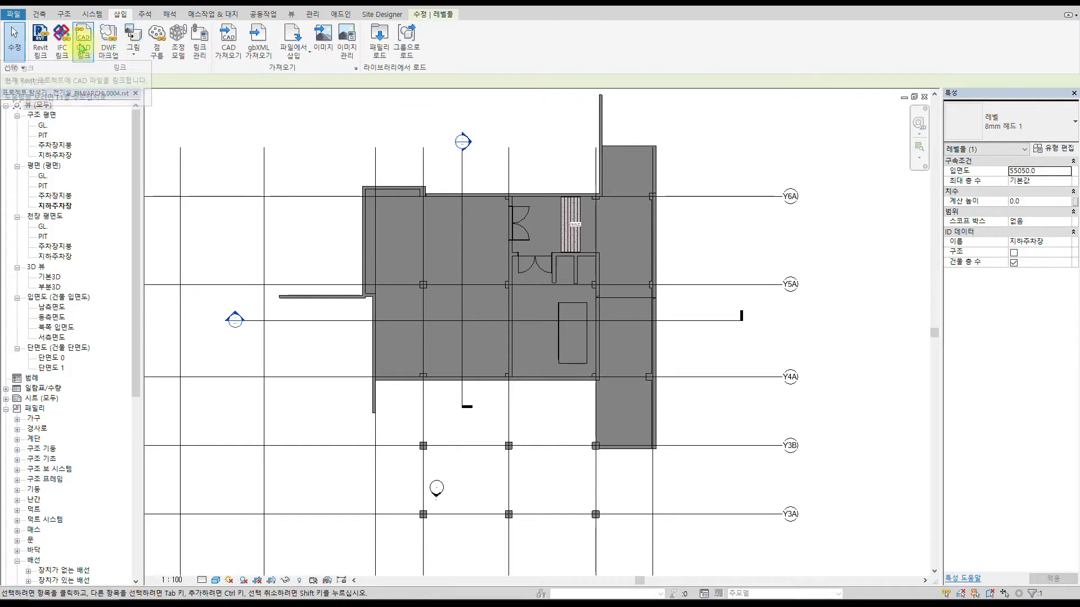
left_click(84, 42)
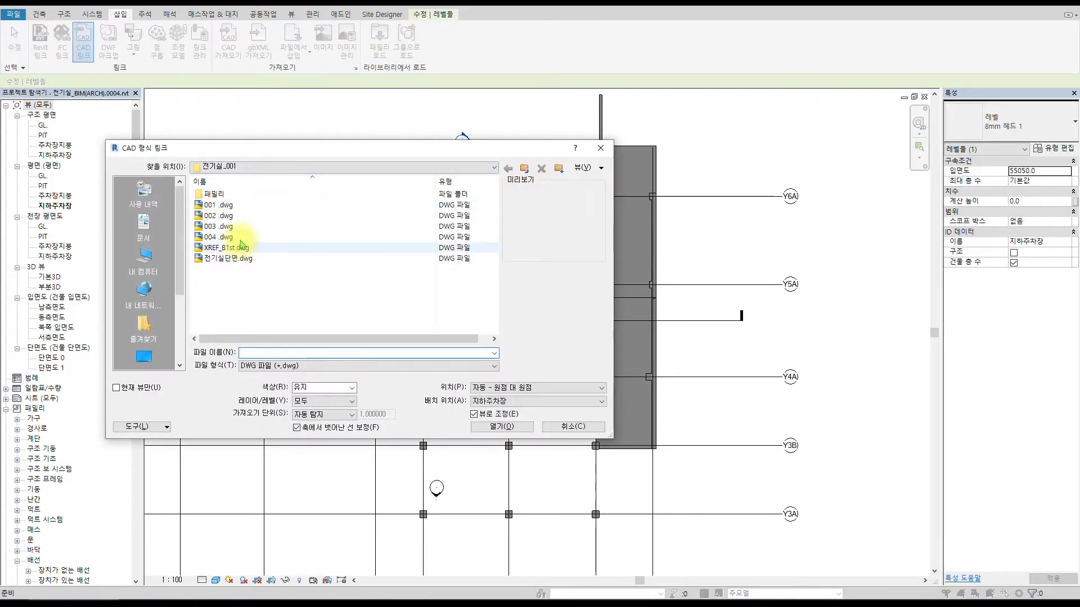
left_click(225, 205)
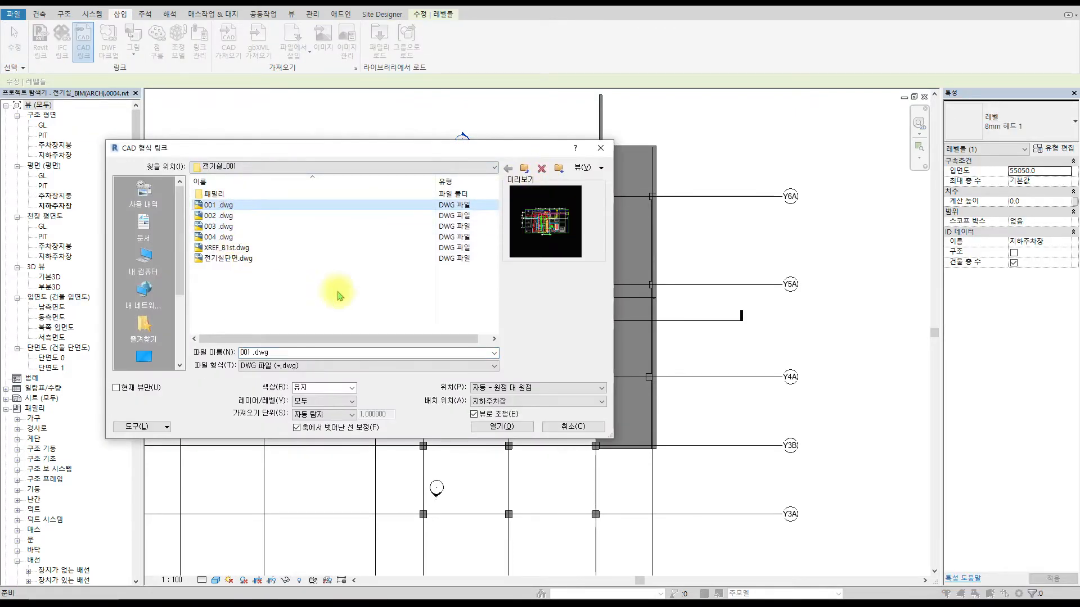
left_click(510, 427)
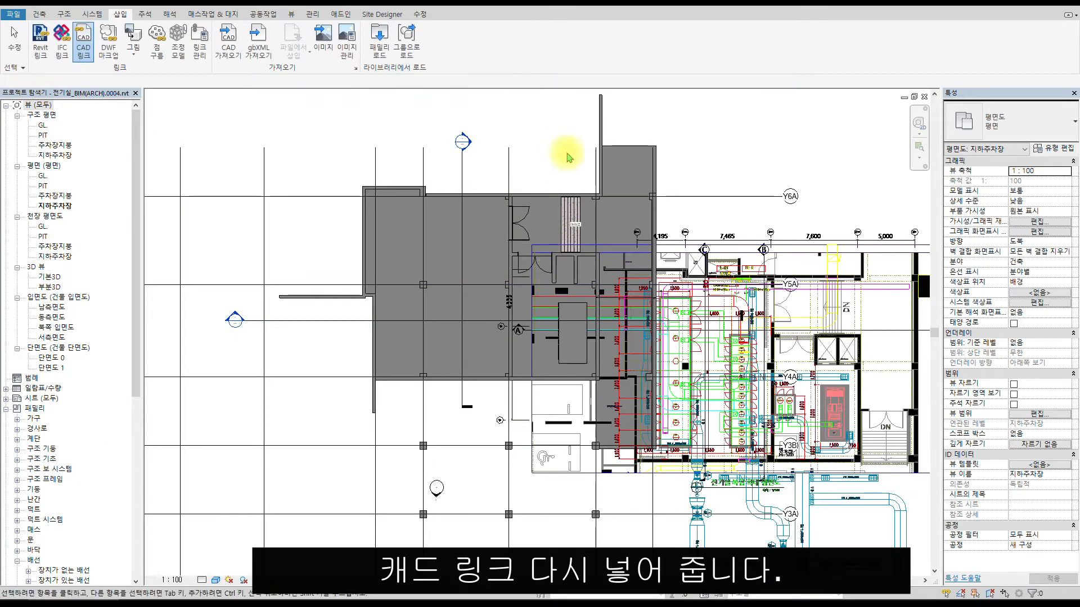
- Align the linked 001 .dwg horizontally, matching its west wall line to the model's westernmost 400 mm wall
left_click(822, 156)
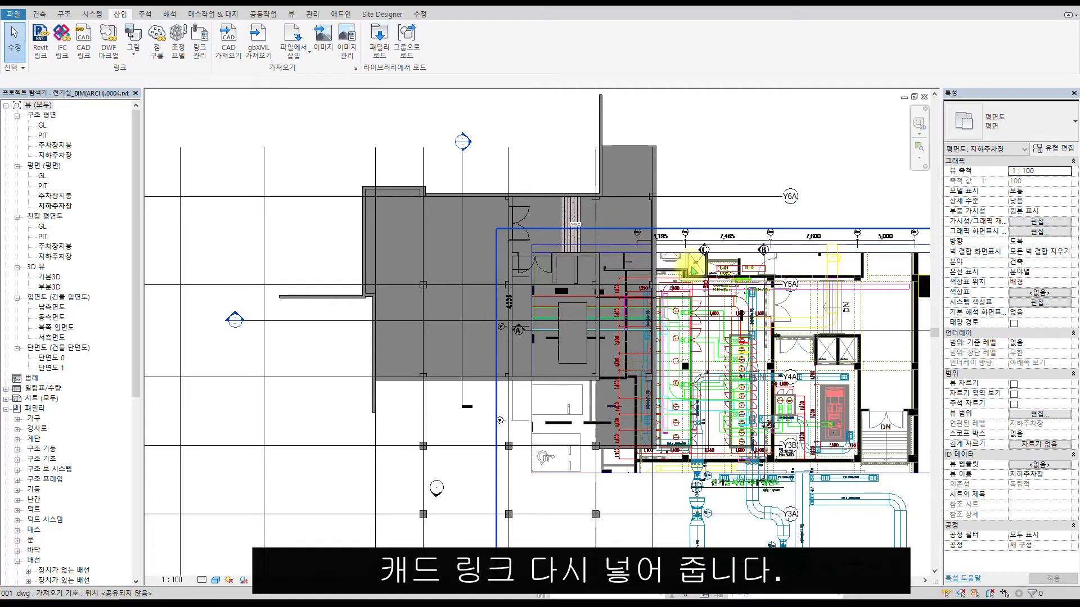
left_click(836, 280)
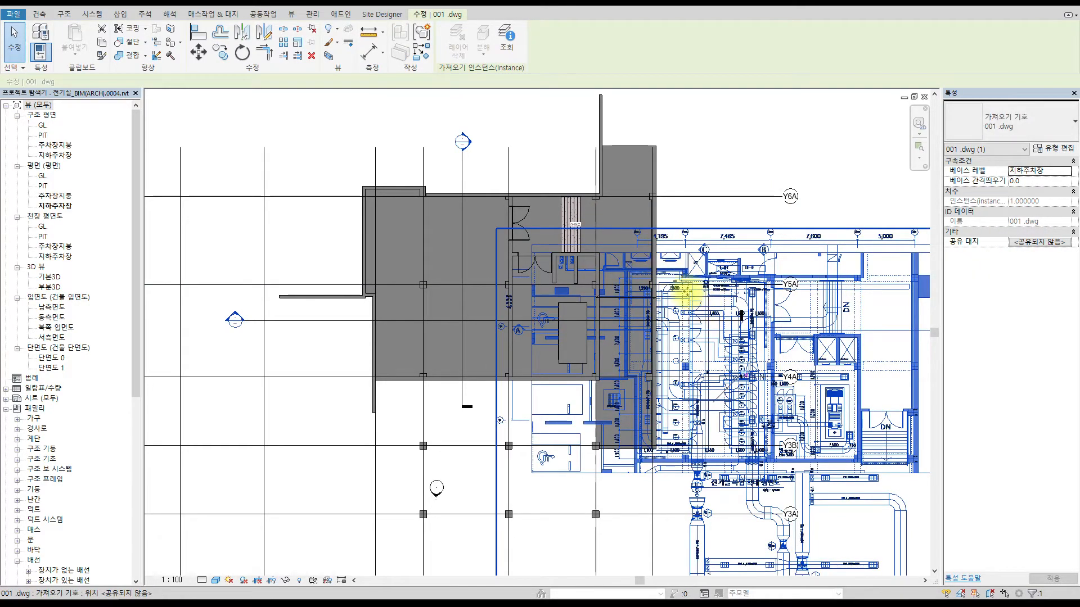
scroll(658, 243, "up", 3)
key("Escape")
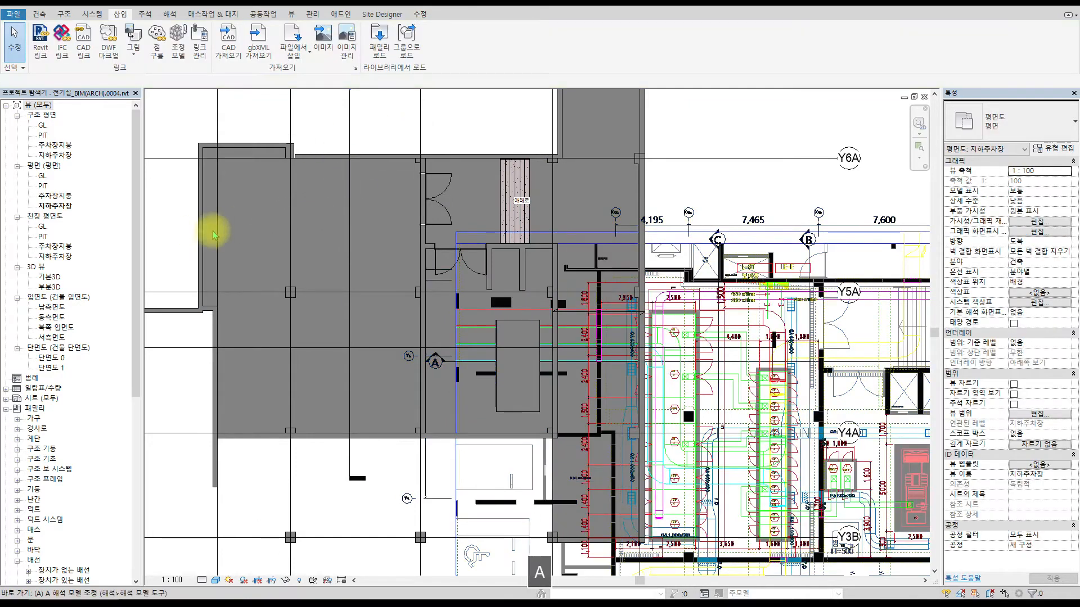
key("a")
key("l")
left_click(202, 228)
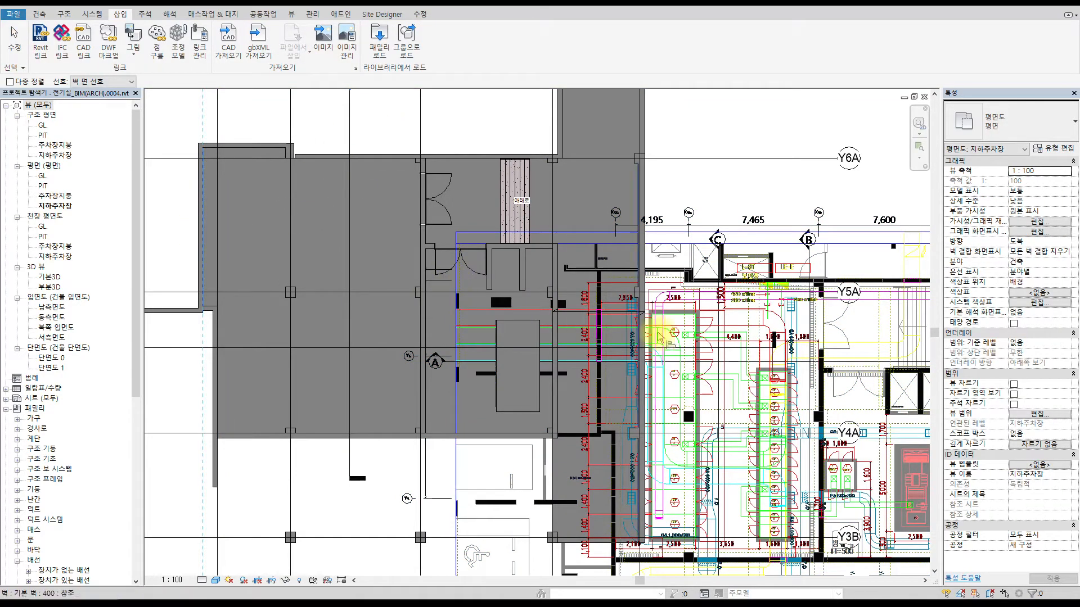
left_click(600, 393)
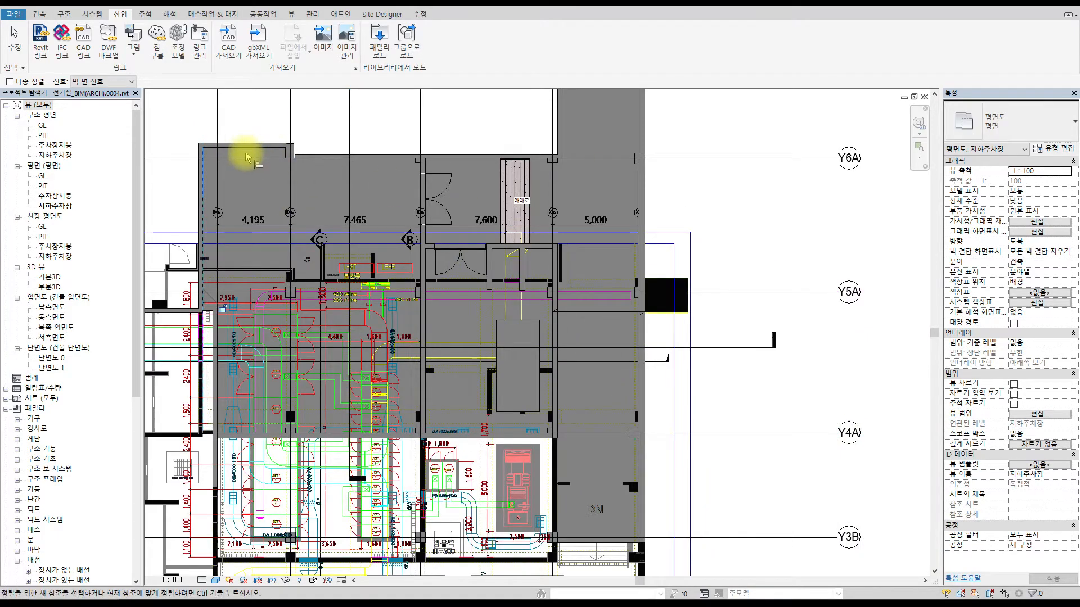
- Align the linked drawing vertically, matching its upper wall line to the model's edge at the northwest recess
scroll(248, 154, "up", 4)
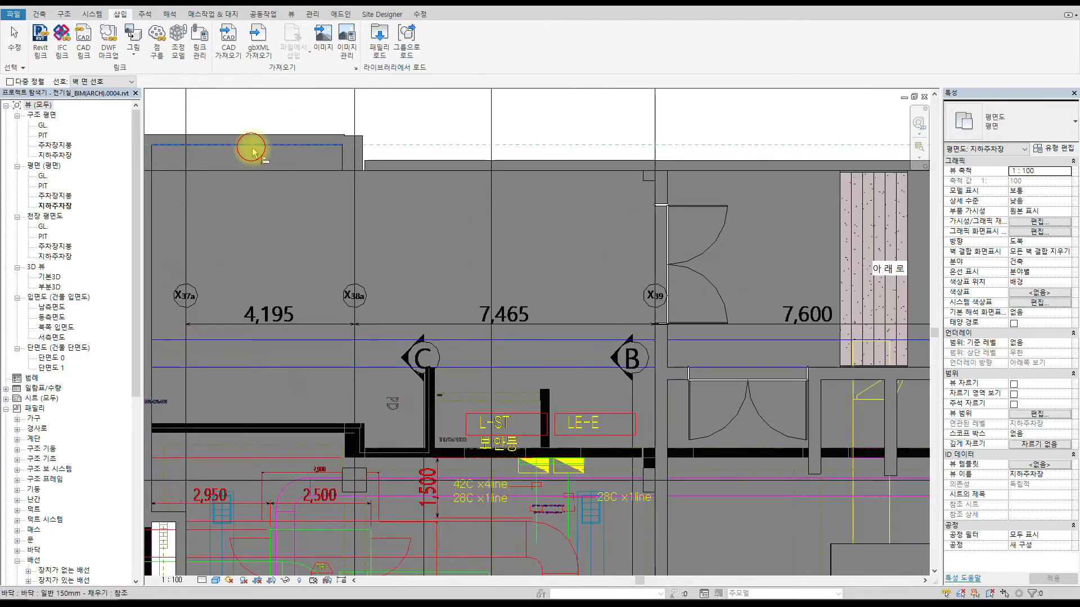
left_click(260, 433)
scroll(458, 268, "down", 1)
scroll(465, 274, "down", 1)
key("Escape")
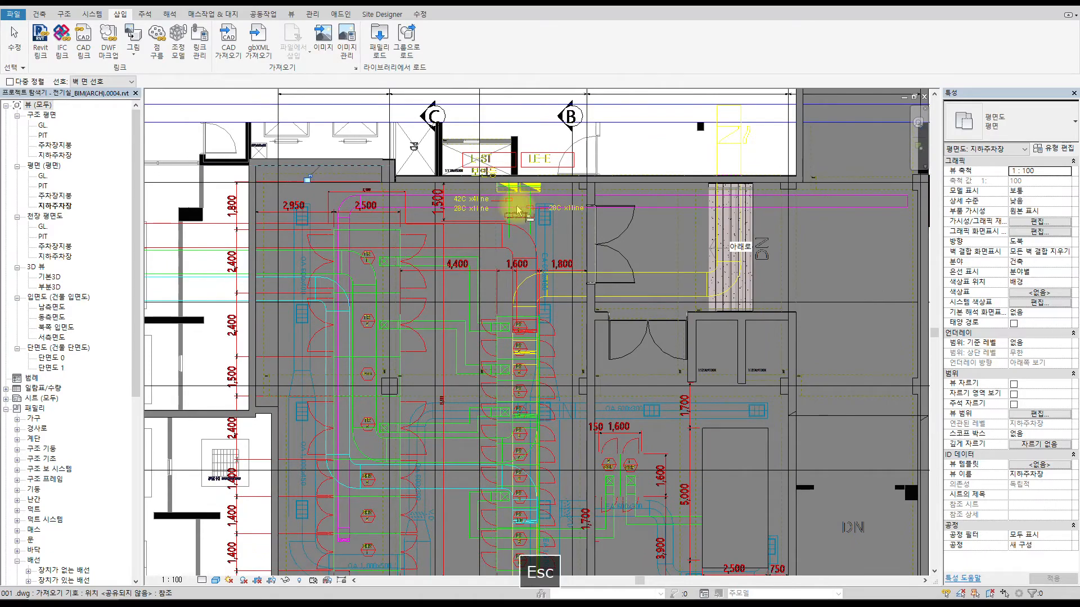
- Examine how the linked drawing's walls, columns and equipment line up with the model across the electrical and generator rooms
scroll(562, 322, "down", 3)
middle_click_drag(567, 315, 535, 229)
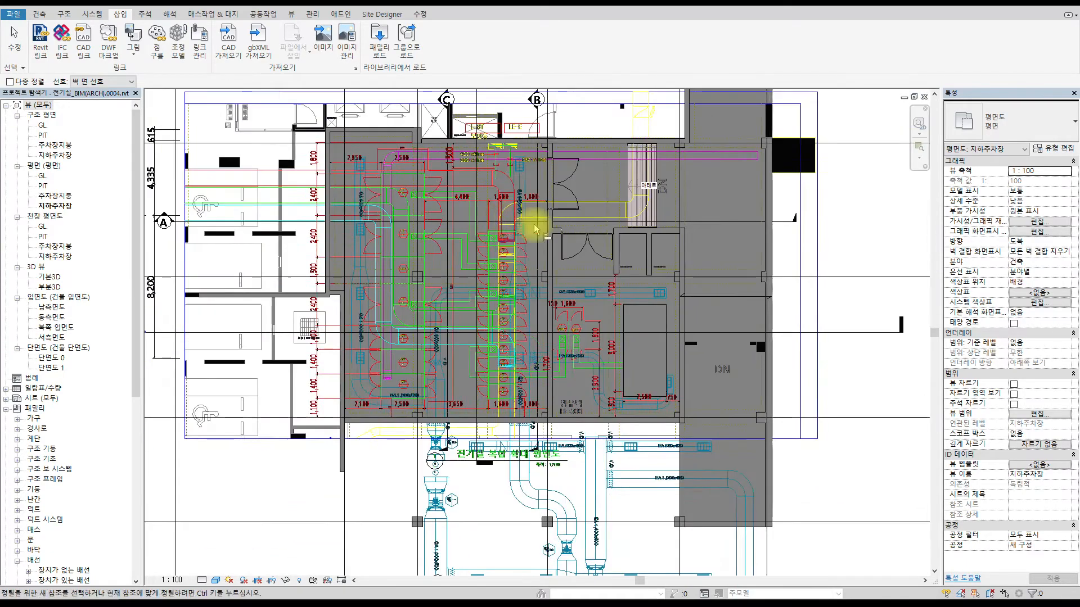
scroll(670, 325, "up", 4)
scroll(646, 314, "up", 2)
scroll(360, 318, "up", 3)
scroll(386, 309, "down", 5)
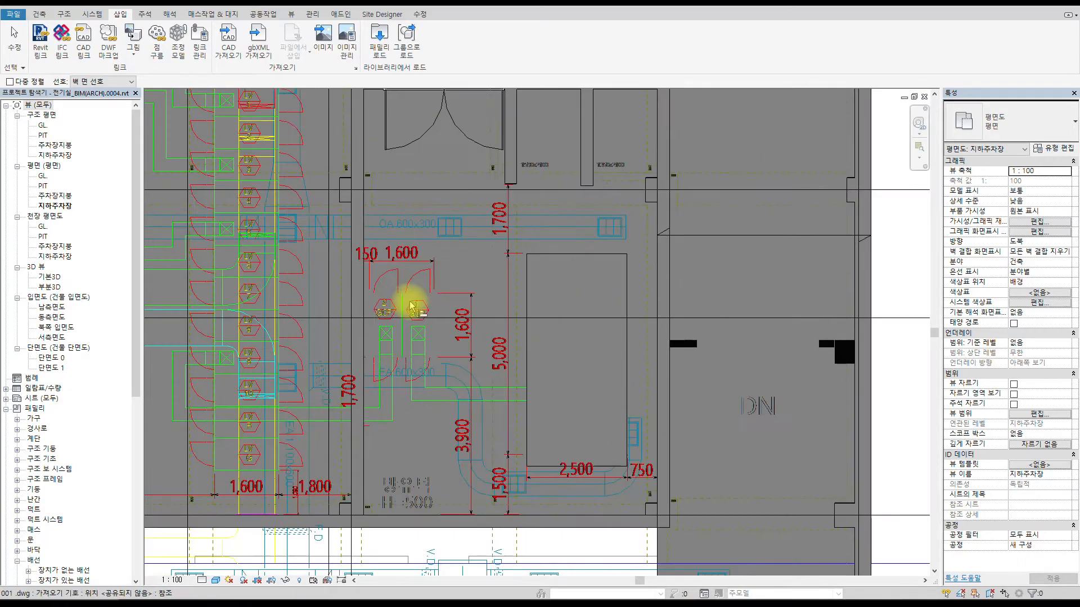
middle_click_drag(622, 304, 640, 315)
middle_click_drag(482, 219, 473, 316)
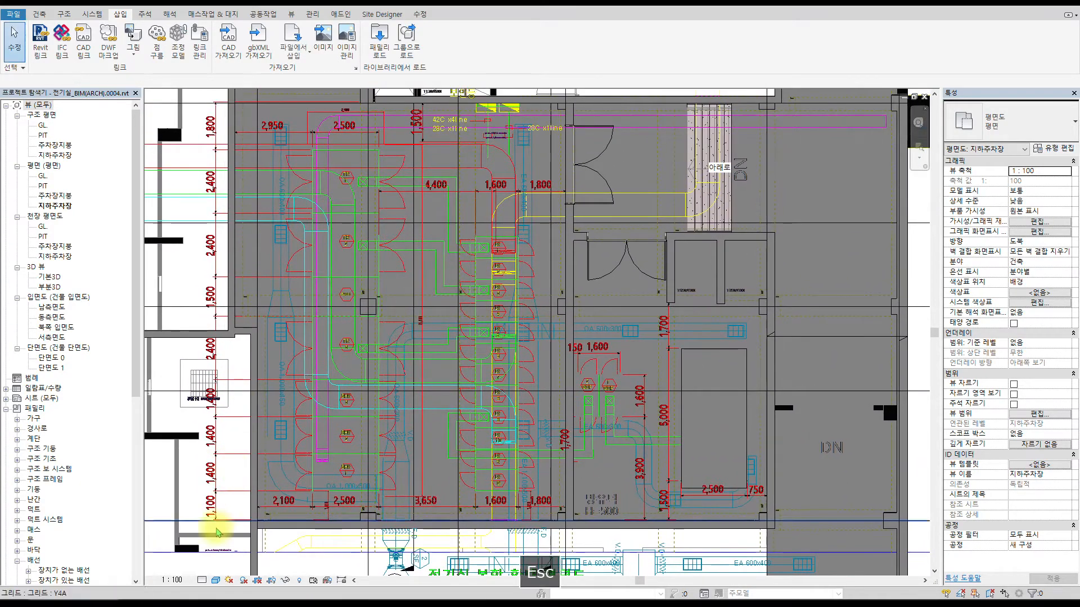
- Set the plan view's visual style to hidden line (은선)
left_click(216, 580)
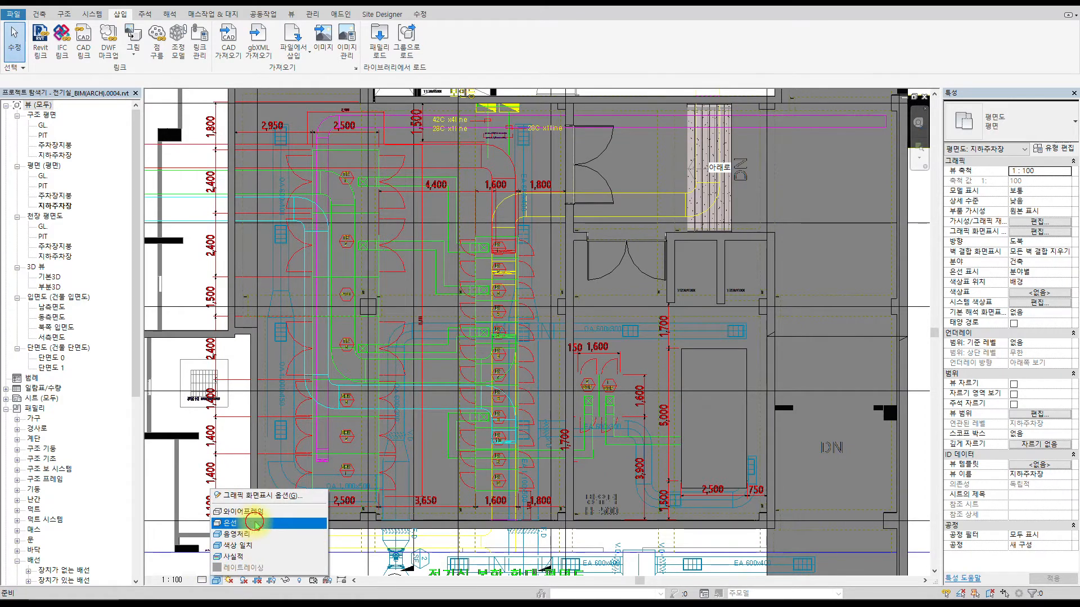
left_click(256, 523)
key("Escape")
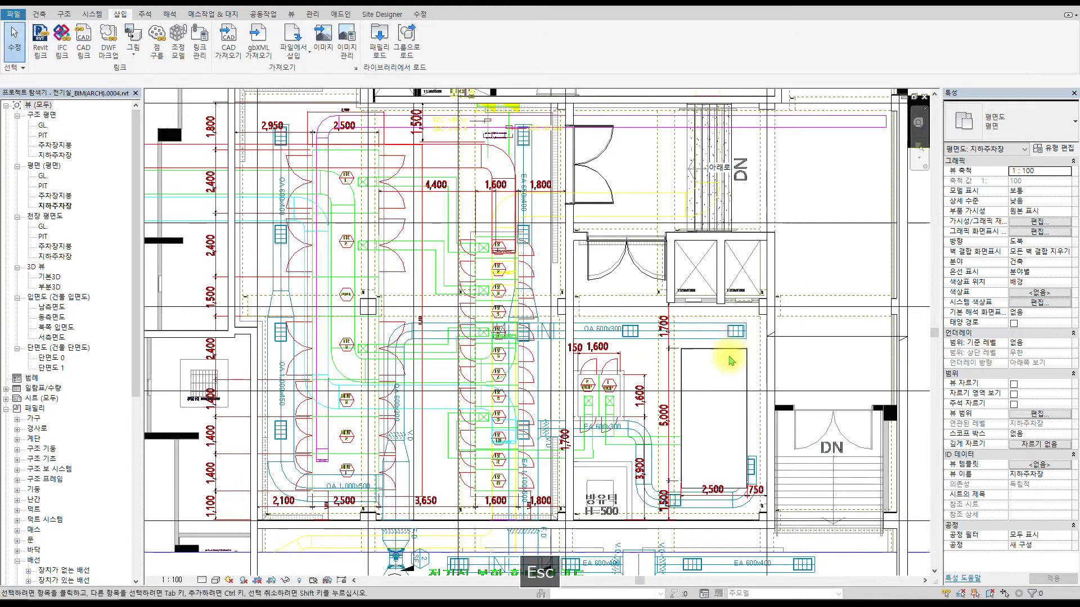
- Start an architectural floor at the GCP panels and duplicate the 발전기패드 type as 수배전반pad
scroll(518, 309, "up", 6)
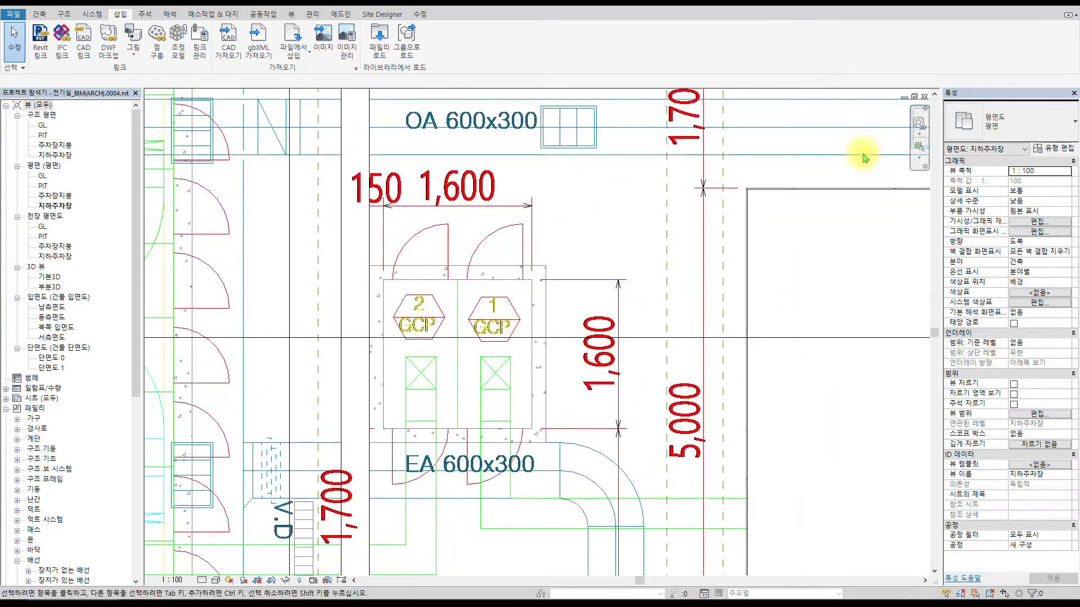
left_click(94, 16)
left_click(38, 14)
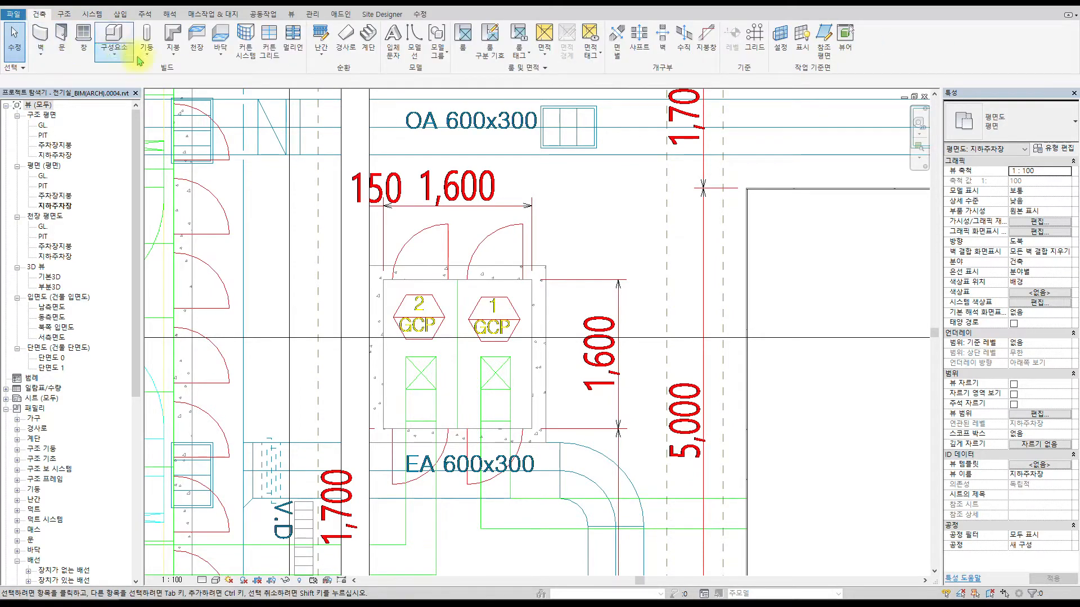
left_click(225, 54)
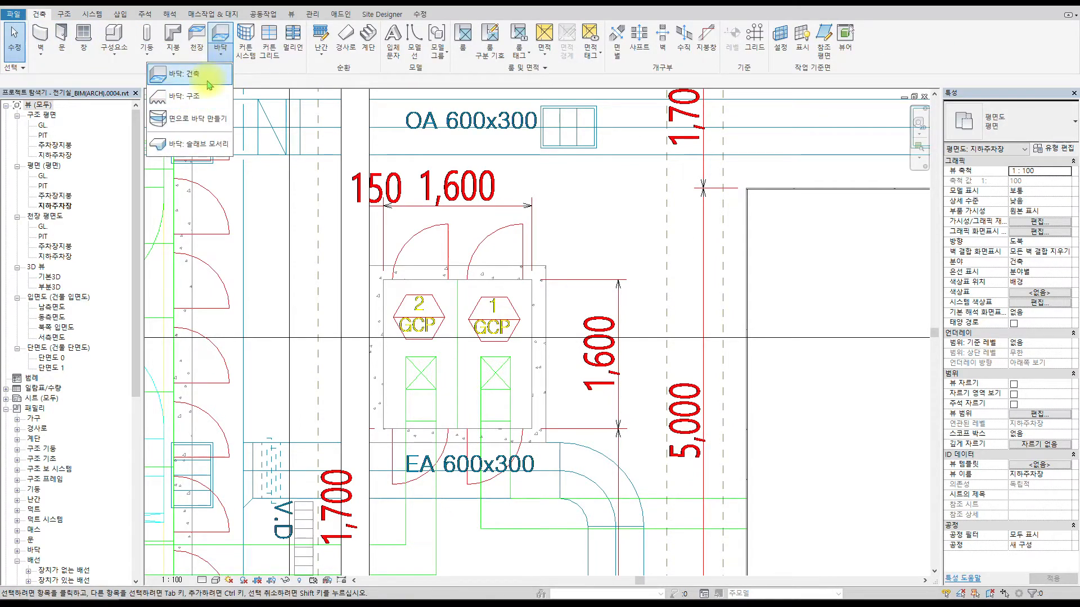
left_click(185, 74)
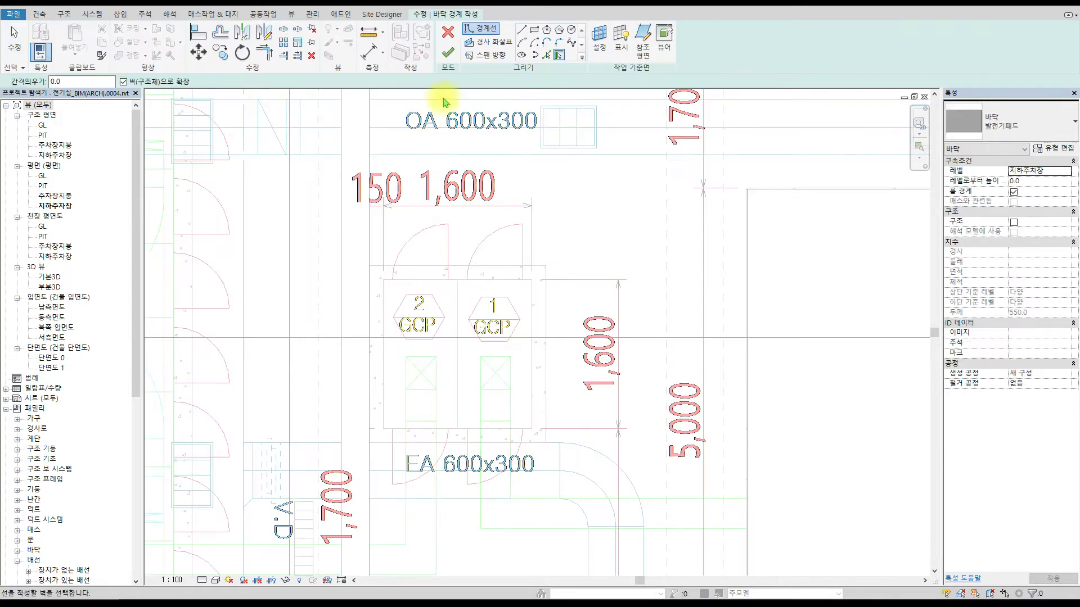
left_click(1058, 147)
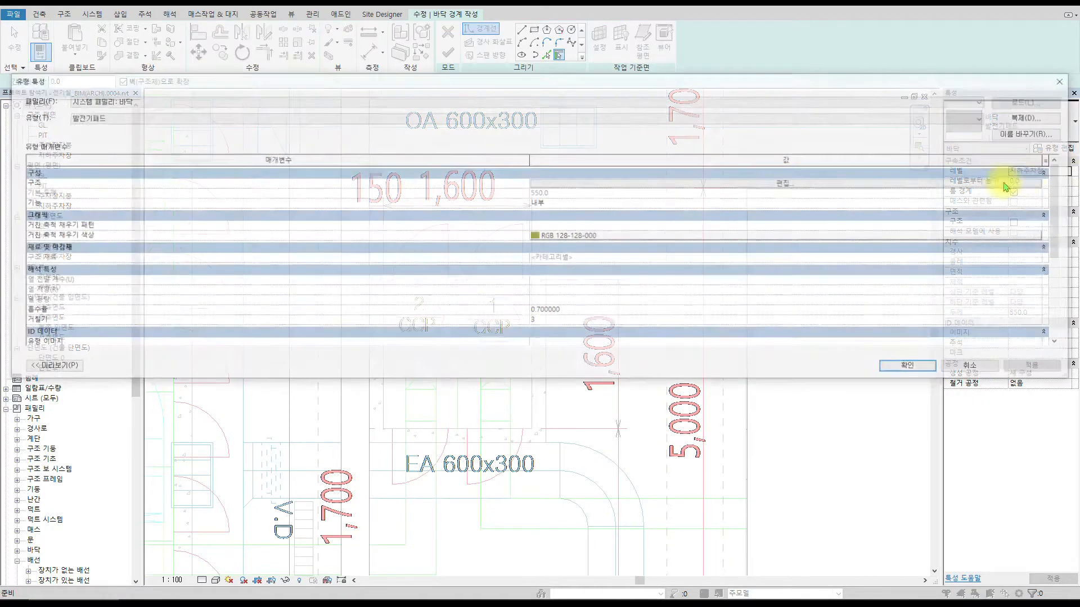
left_click(1007, 119)
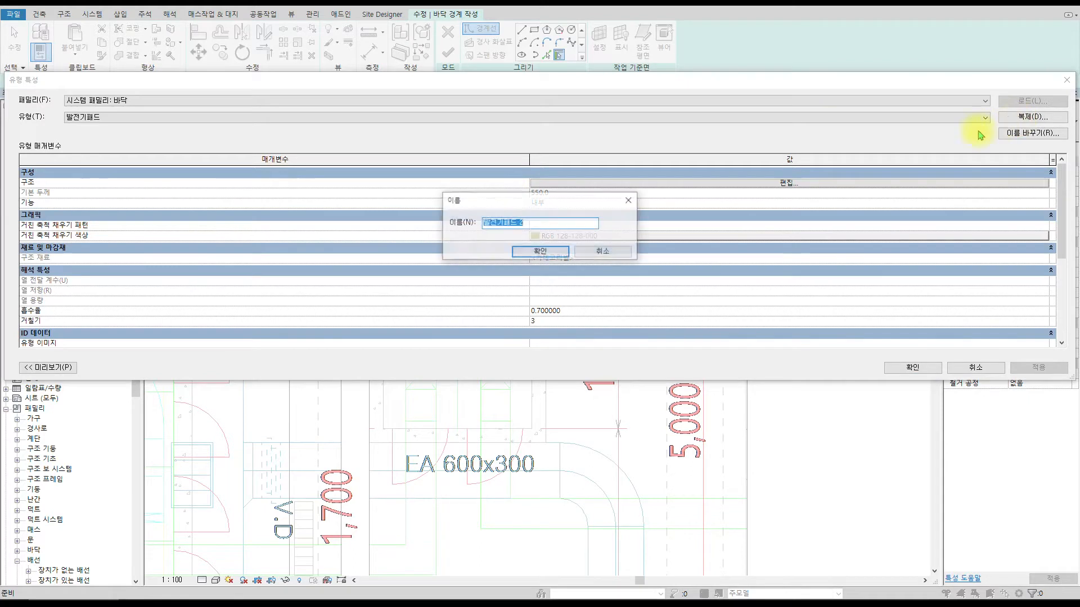
type("ㅡ")
key("BackSpace")
type("ㅜ")
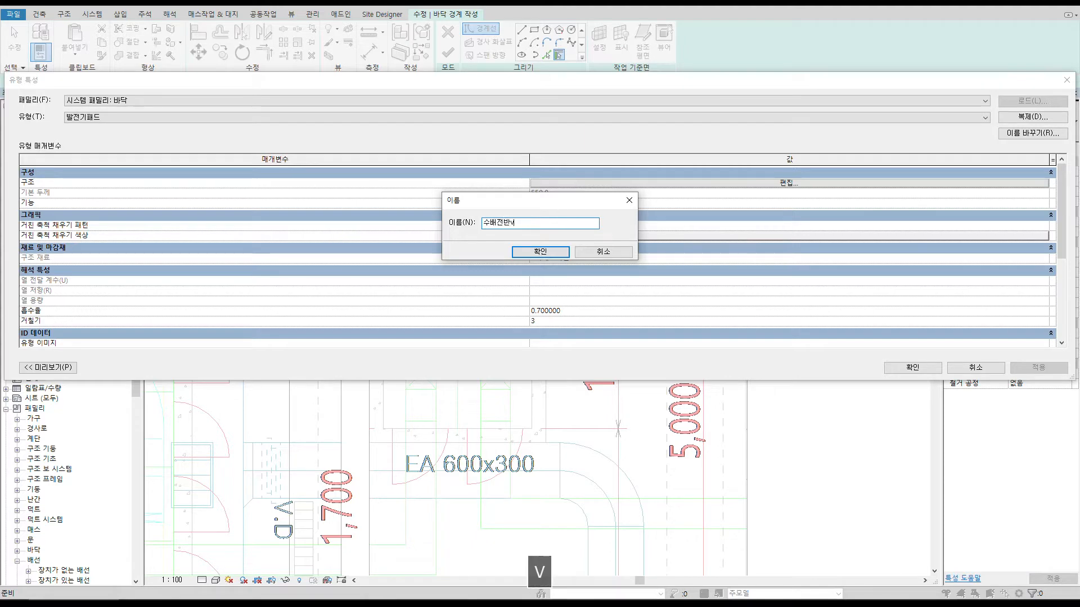
key("BackSpace")
key("BackSpace")
key("Return")
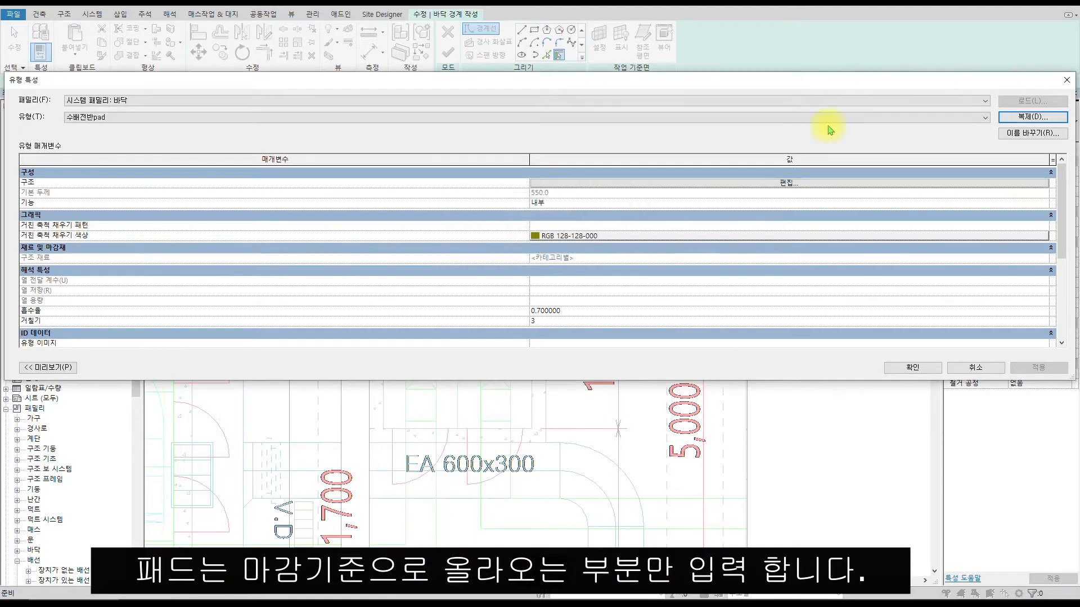
- Set the structure layer thickness of the 수배전반pad floor type to 200 and accept the type properties
left_click(784, 184)
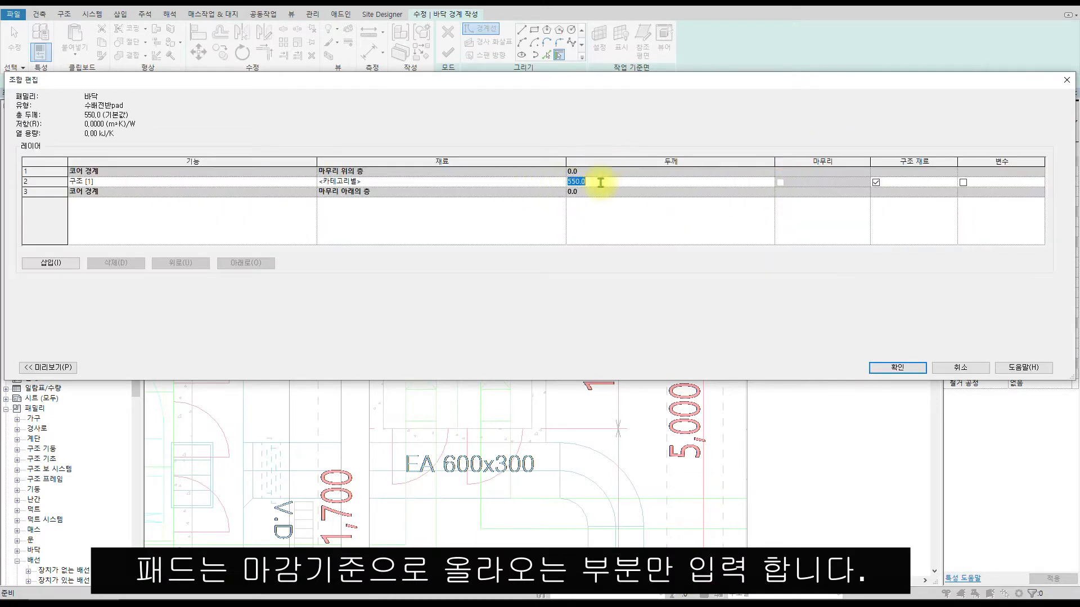
type("2")
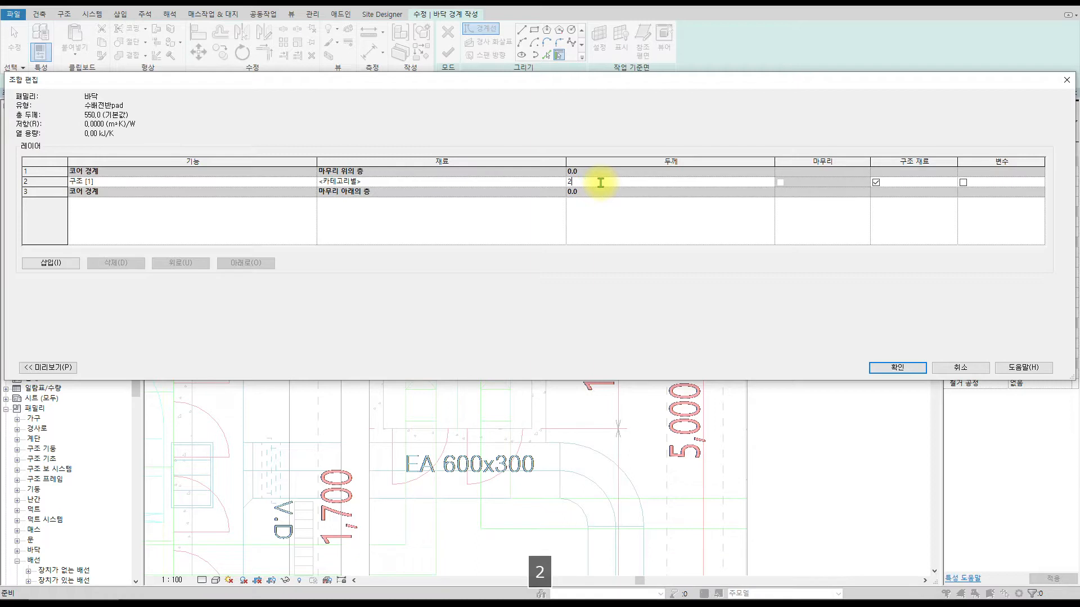
key("BackSpace")
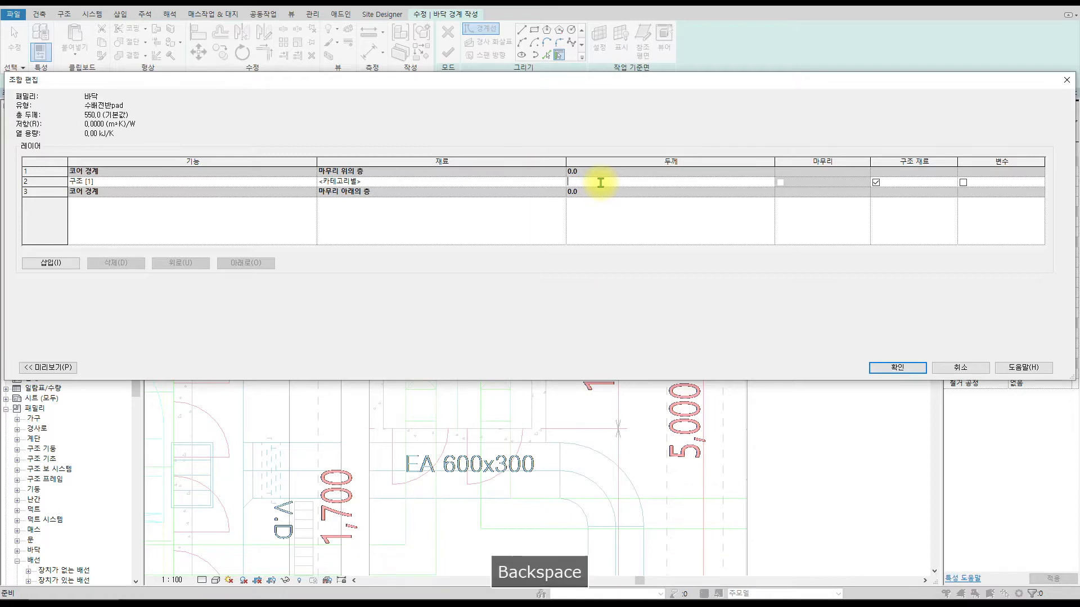
type("200.0")
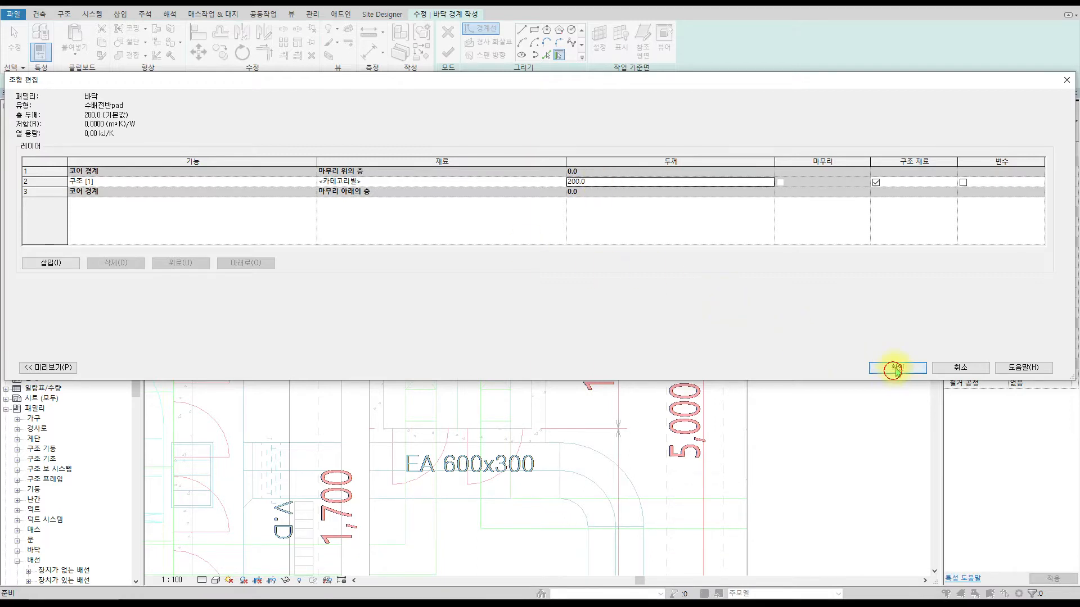
left_click(895, 369)
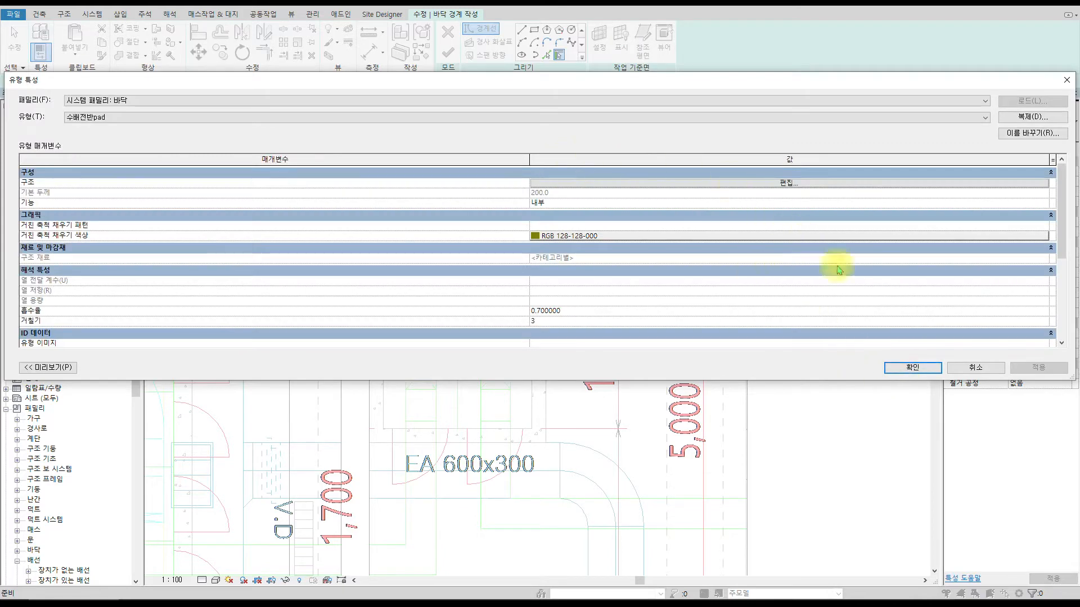
left_click(913, 369)
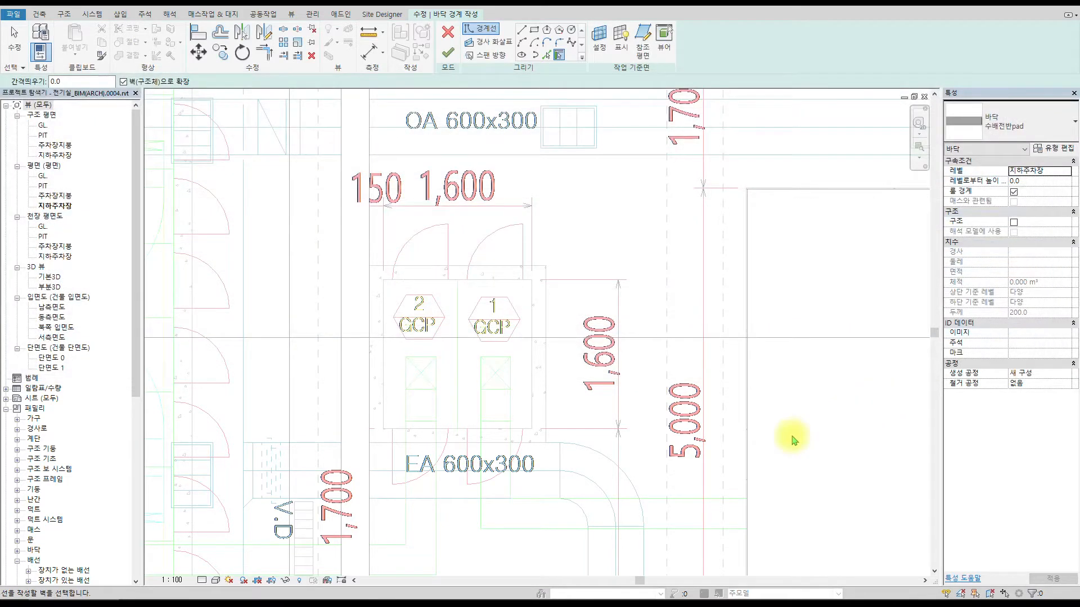
- Sketch a 1900 by 1900 mm rectangular floor boundary around the two GCP panels, starting at the wall face
left_click(534, 30)
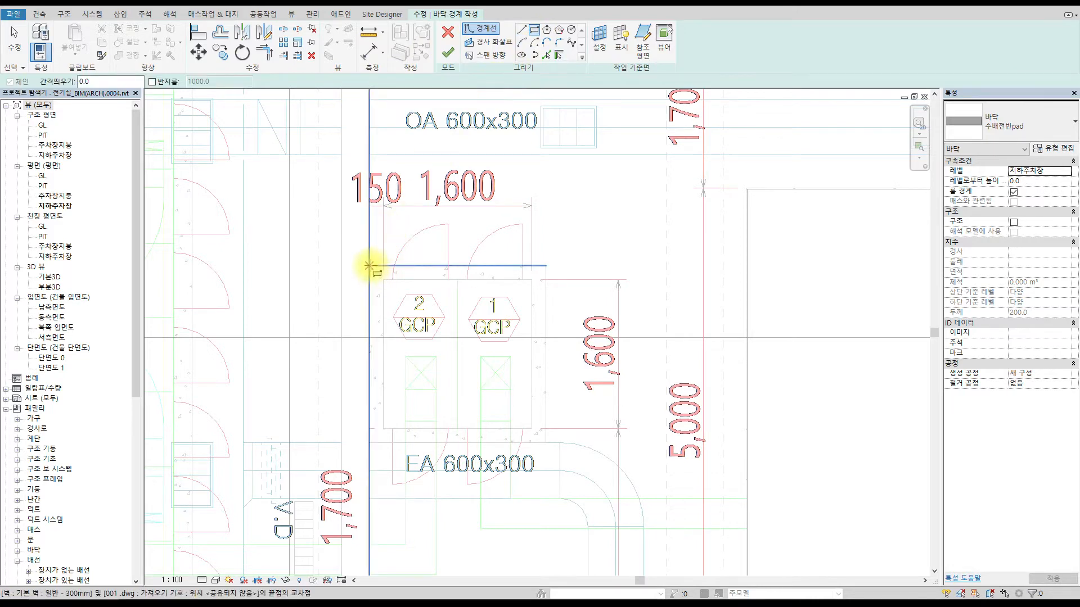
left_click(369, 266)
left_click(546, 428)
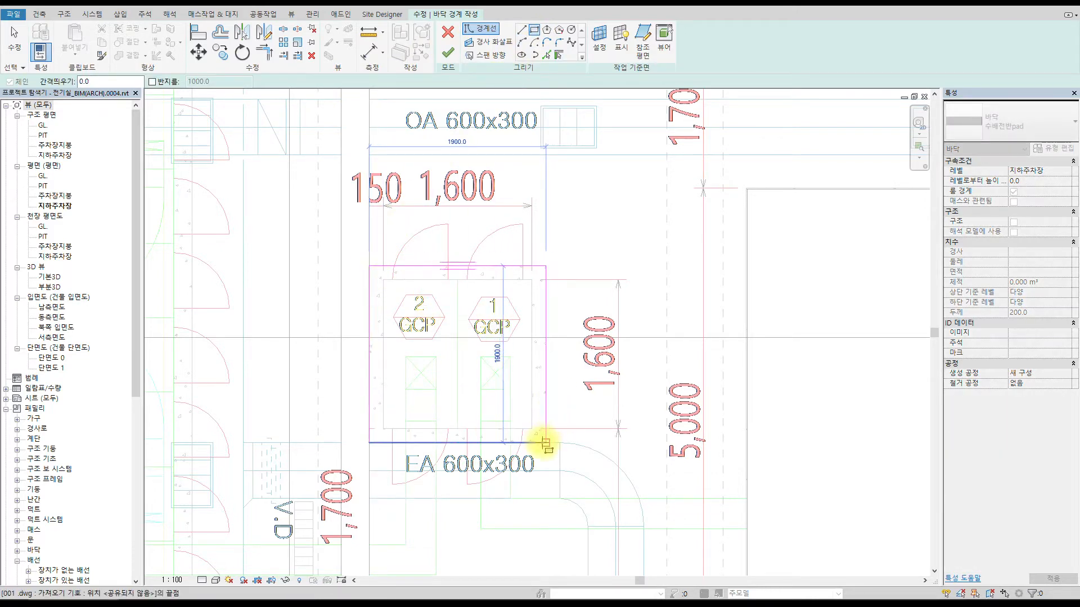
- Sketch a rectangular floor boundary along the pad outline around the whole LV panel row, ending below LV-G
scroll(378, 249, "down", 2)
scroll(377, 248, "down", 1)
middle_click_drag(174, 163, 513, 234)
scroll(551, 149, "up", 2)
scroll(552, 148, "down", 1)
middle_click_drag(549, 123, 484, 414)
scroll(434, 350, "up", 1)
scroll(434, 354, "up", 2)
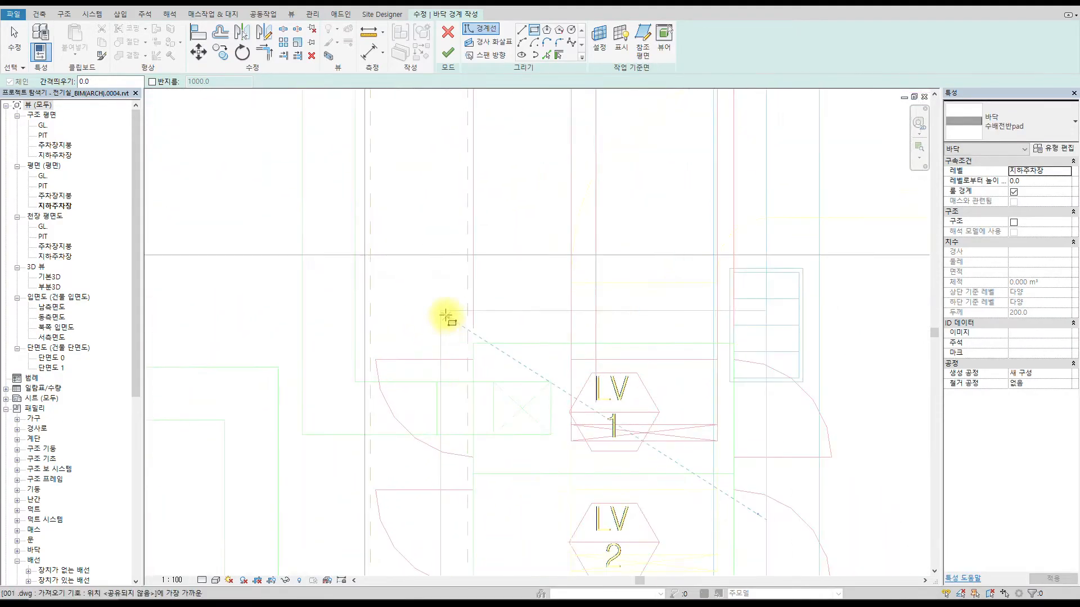
left_click(442, 313)
scroll(655, 444, "down", 3)
middle_click_drag(664, 446, 560, 84)
middle_click_drag(554, 493, 540, 241)
scroll(568, 360, "up", 3)
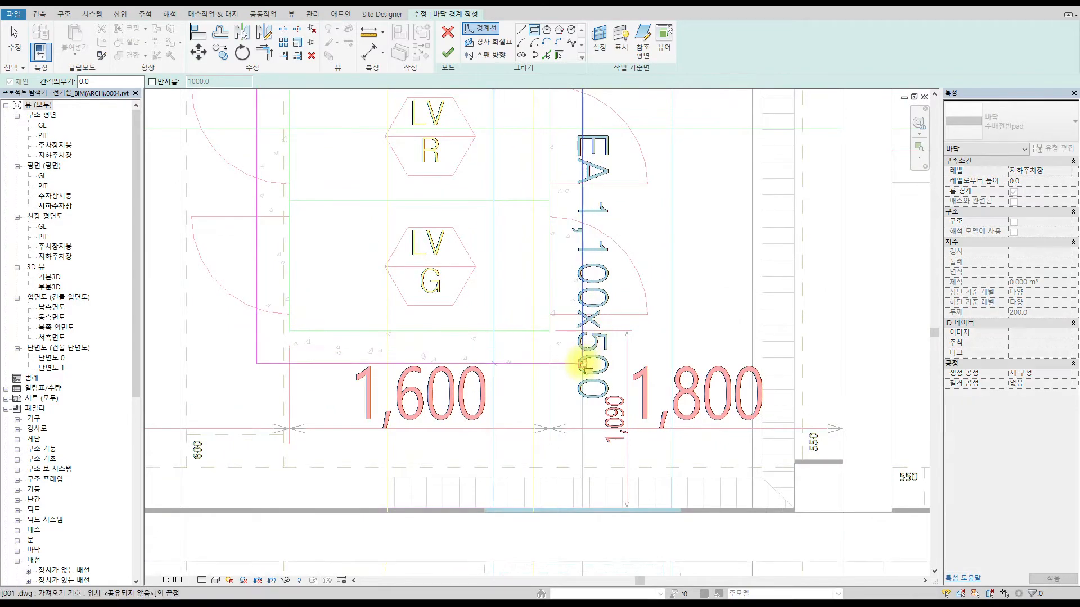
scroll(562, 368, "up", 2)
left_click(585, 357)
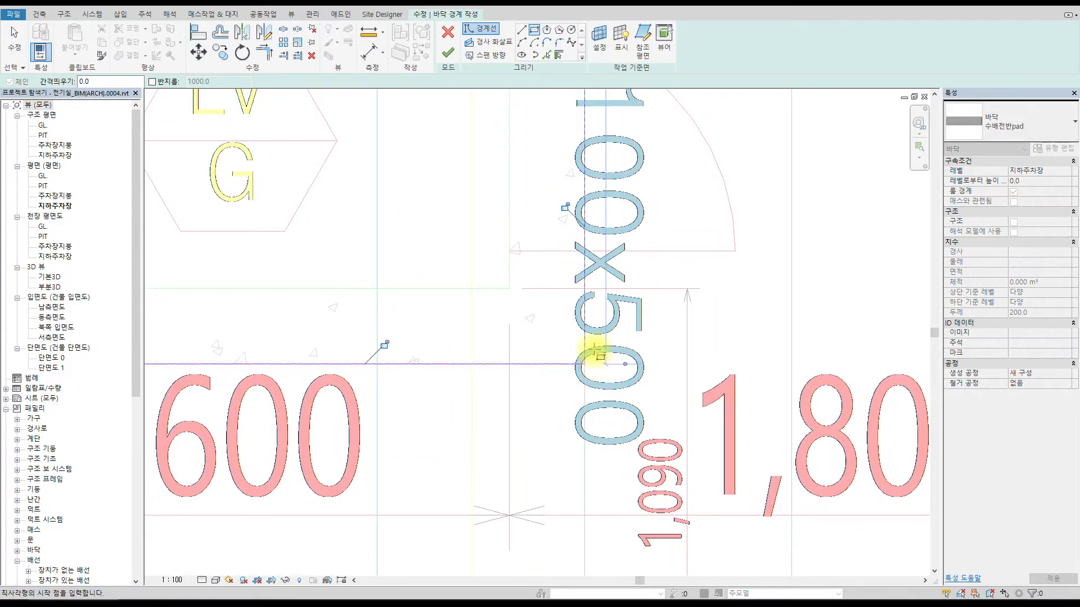
scroll(541, 308, "down", 2)
scroll(542, 308, "down", 3)
scroll(214, 360, "up", 3)
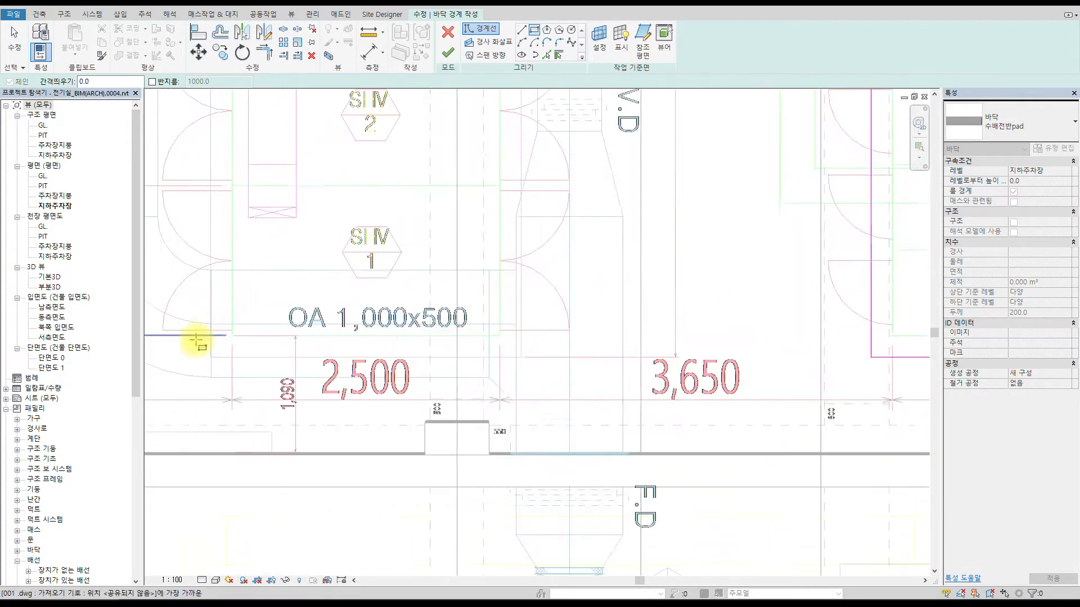
left_click(226, 368)
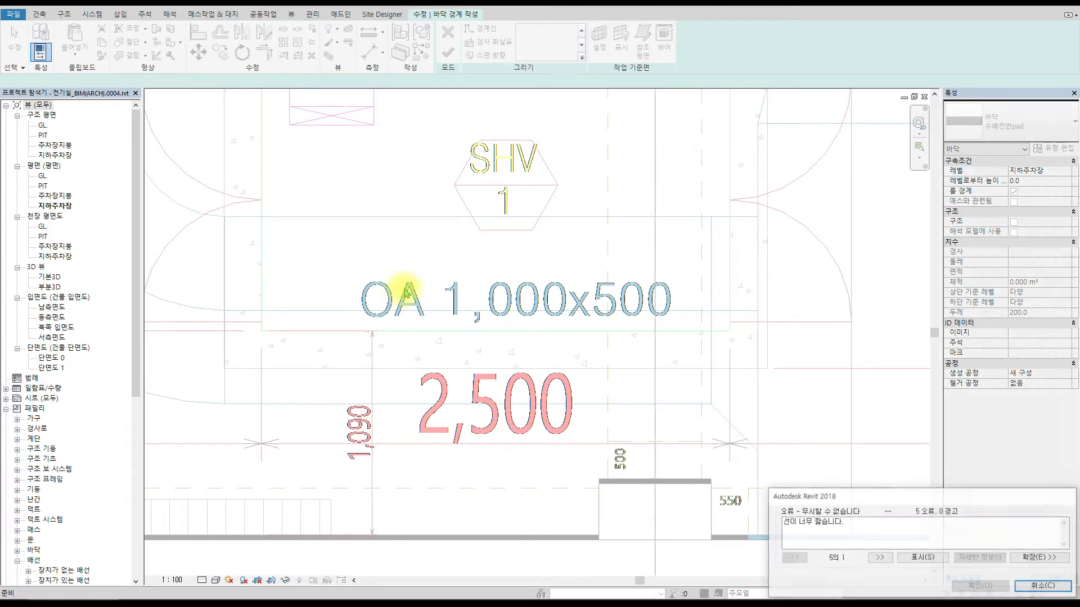
left_click(741, 291)
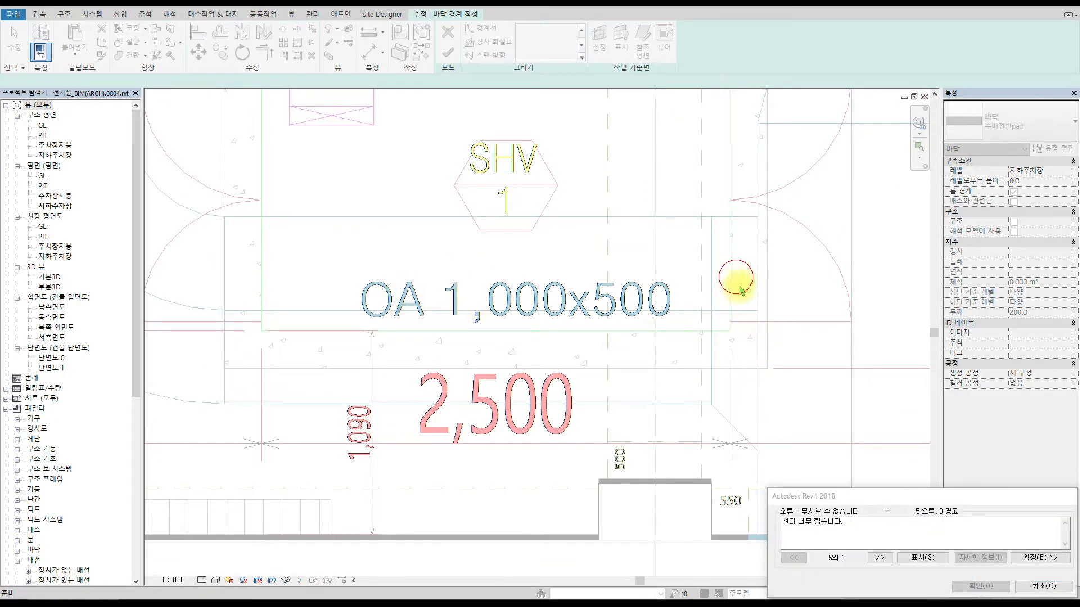
left_click(1048, 558)
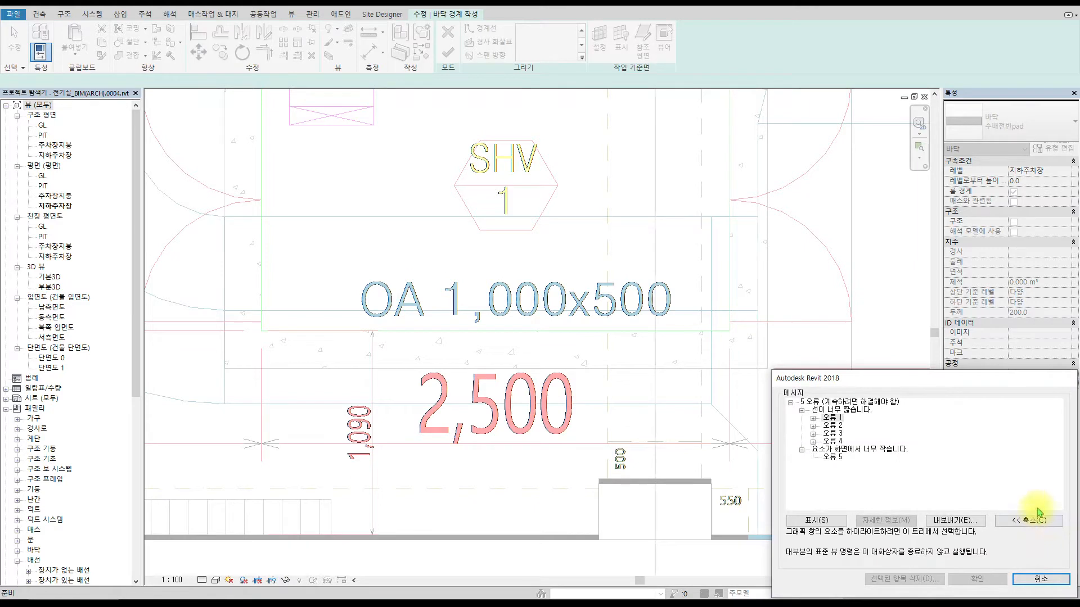
left_click(1046, 577)
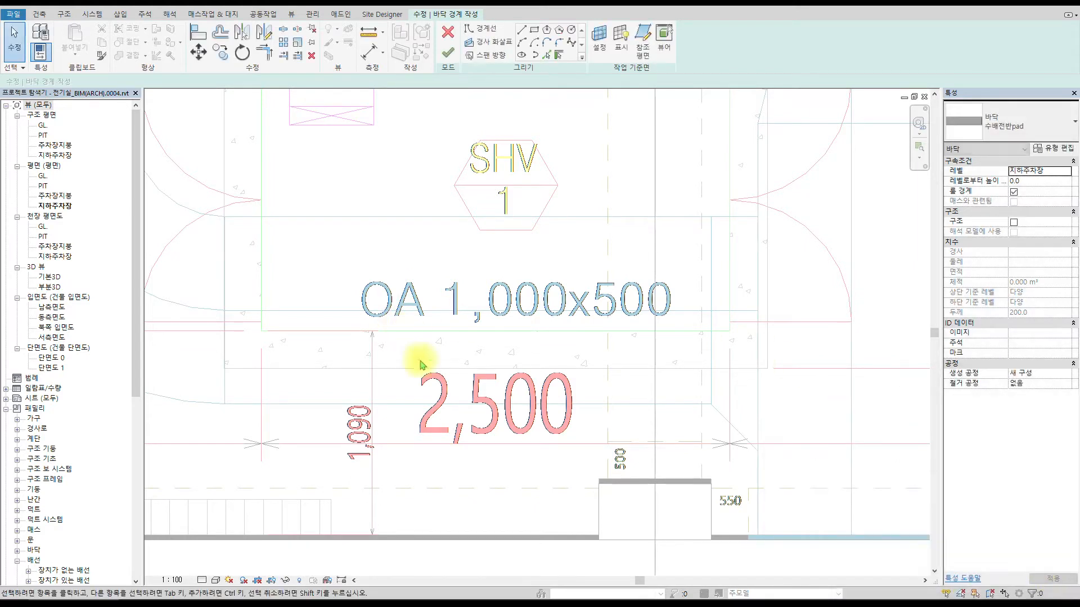
- Sketch a rectangular boundary along the pad outline from below SHV-1 to above TR-1 and finish the floor
left_click(535, 31)
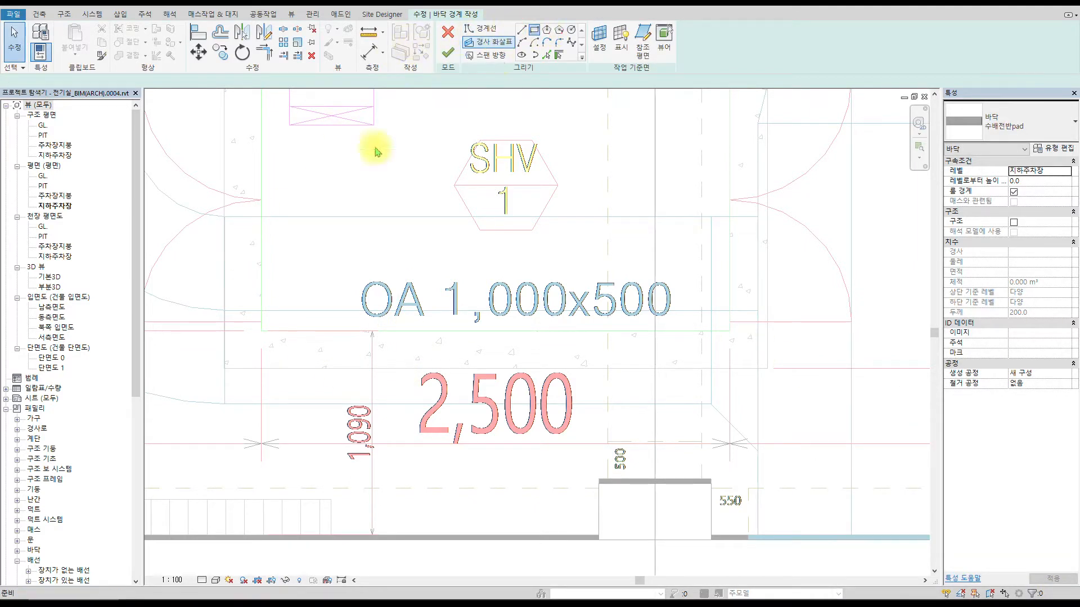
left_click(224, 368)
scroll(603, 174, "down", 5)
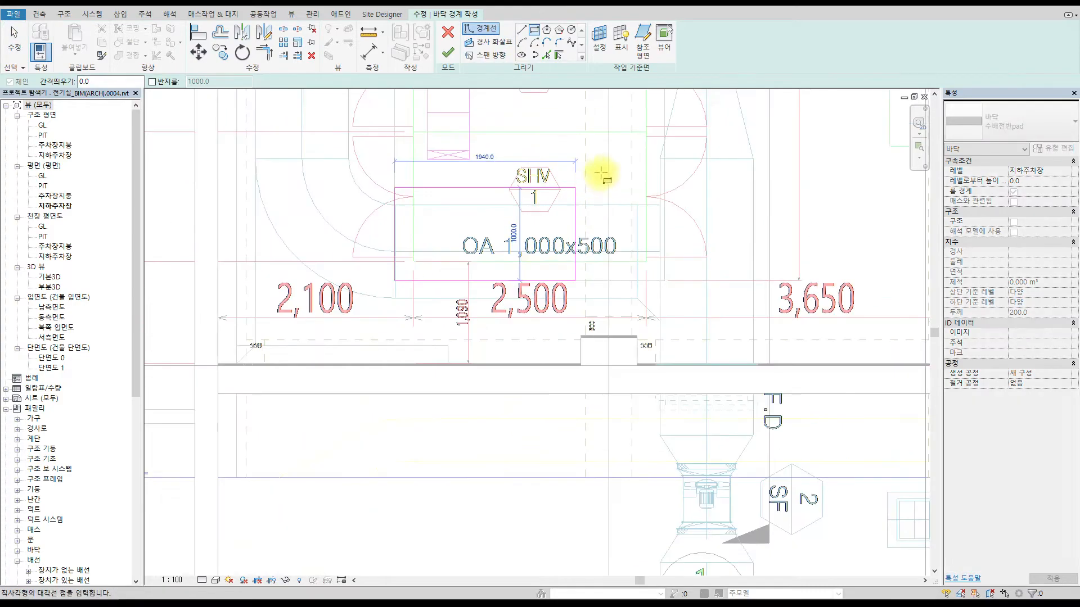
middle_click_drag(527, 166, 463, 475)
middle_click_drag(426, 134, 407, 405)
middle_click_drag(415, 158, 436, 311)
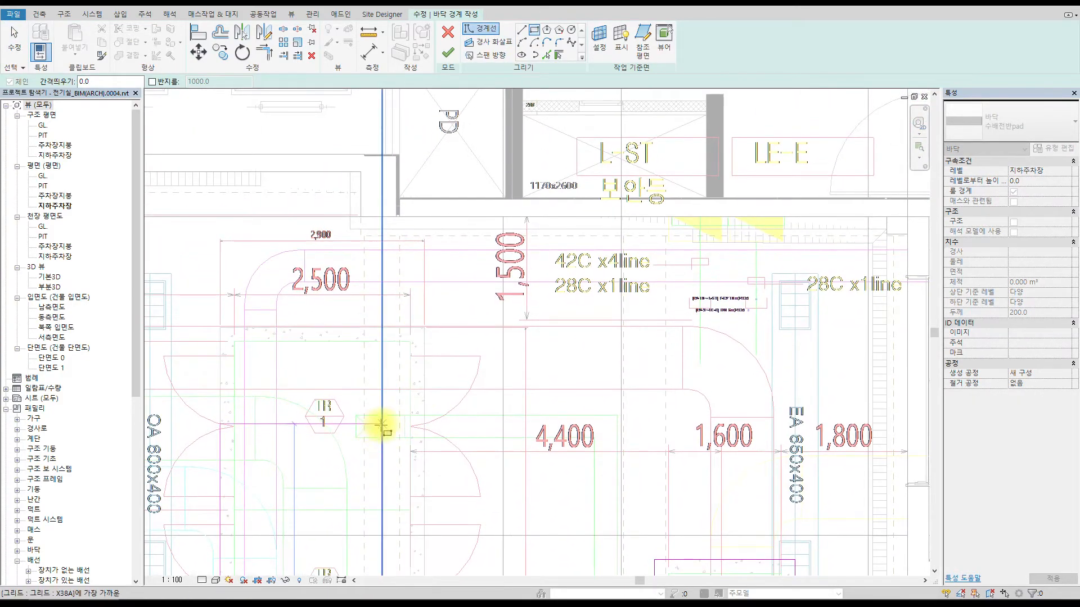
scroll(379, 437, "up", 3)
scroll(437, 308, "up", 5)
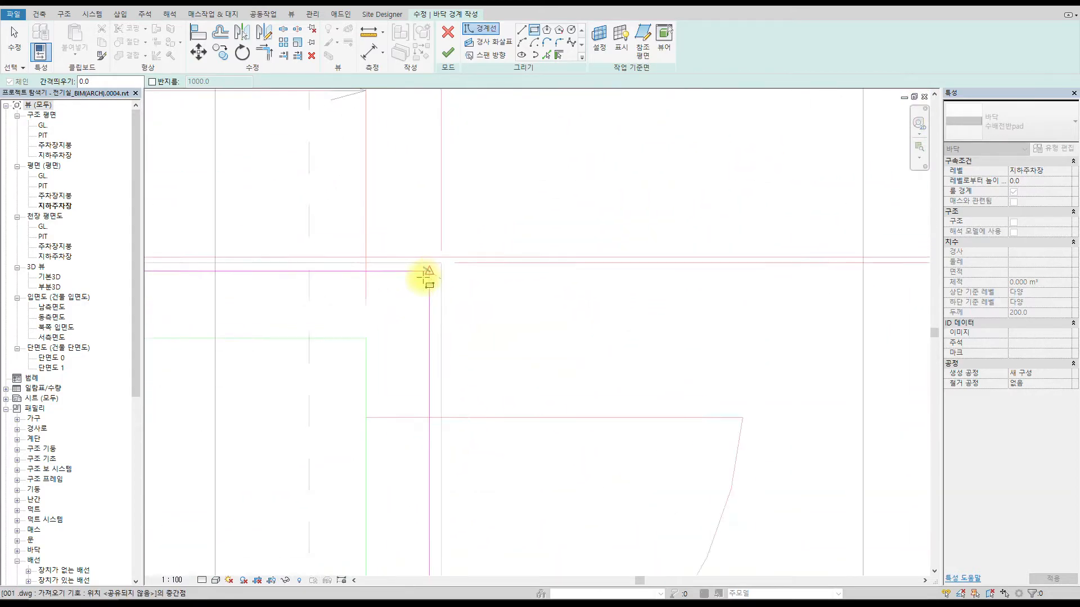
scroll(622, 190, "down", 6)
middle_click_drag(584, 283, 536, 240)
left_click(450, 55)
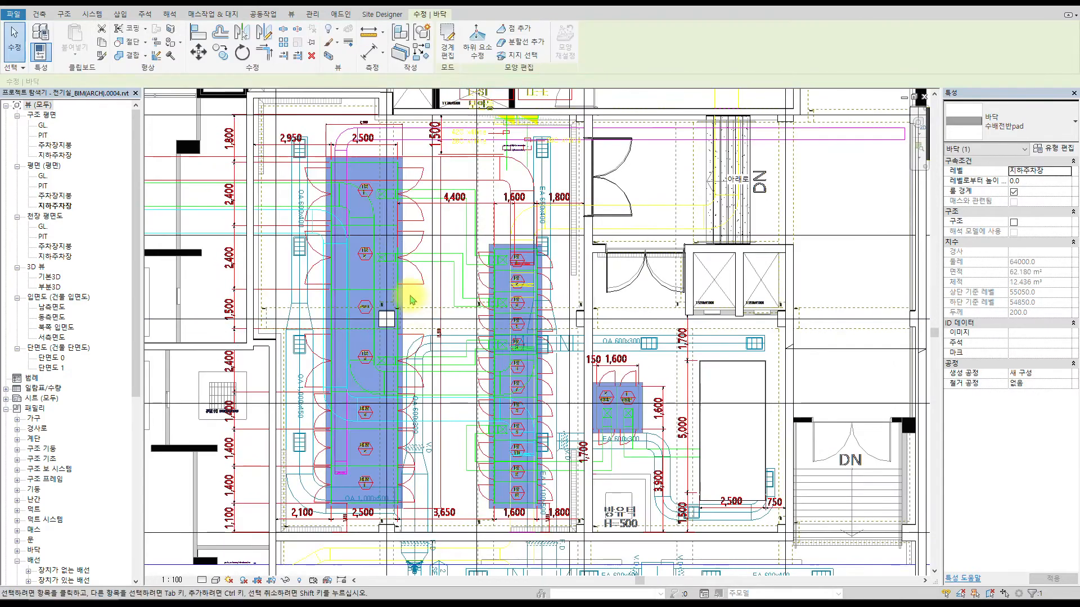
left_click(801, 171)
- Open the 단면도 0 section from its section line in the plan and examine the pad's height above the floor slab
scroll(444, 301, "down", 1)
middle_click_drag(443, 302, 439, 425)
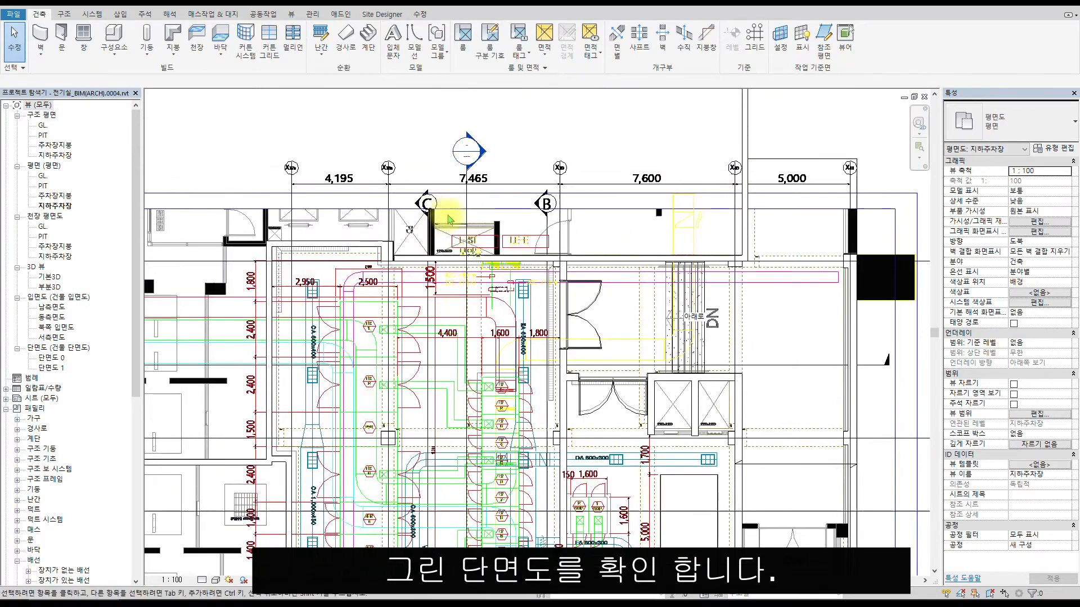
left_click(467, 204)
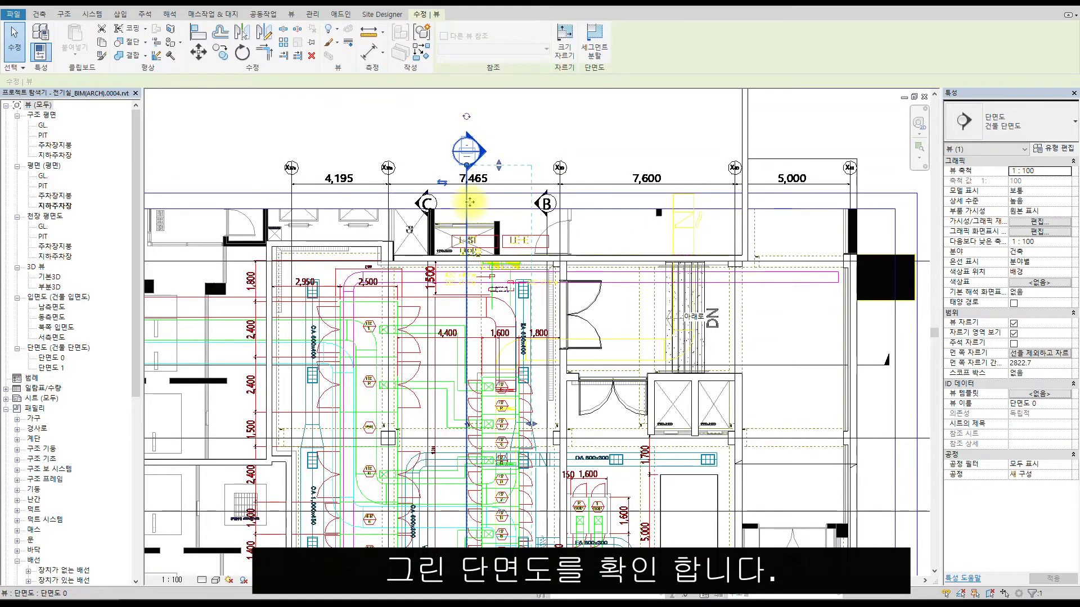
right_click(467, 206)
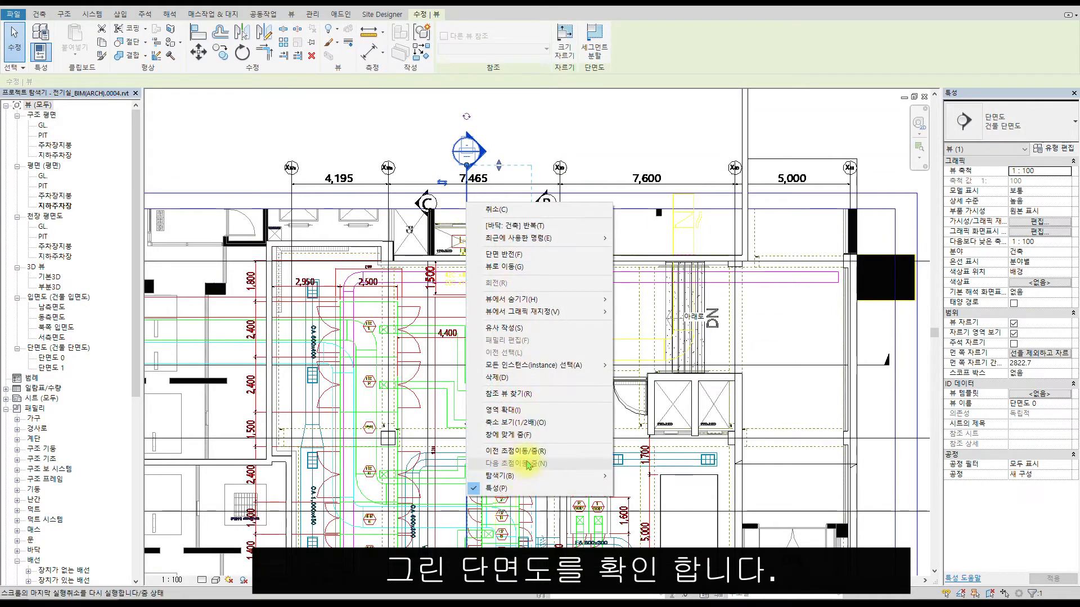
left_click(528, 268)
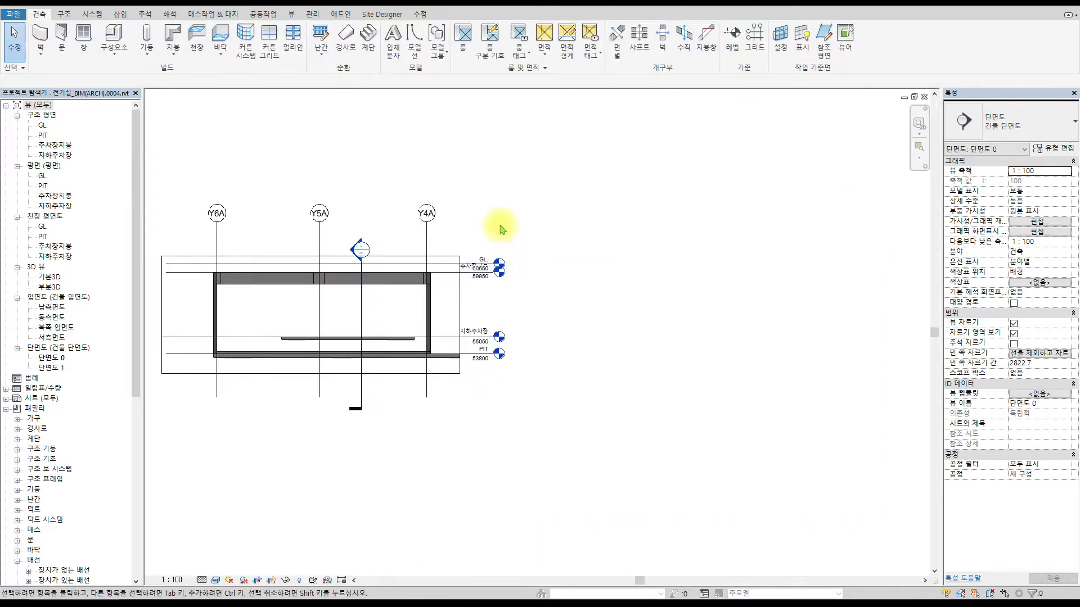
scroll(296, 331, "up", 5)
scroll(613, 330, "up", 3)
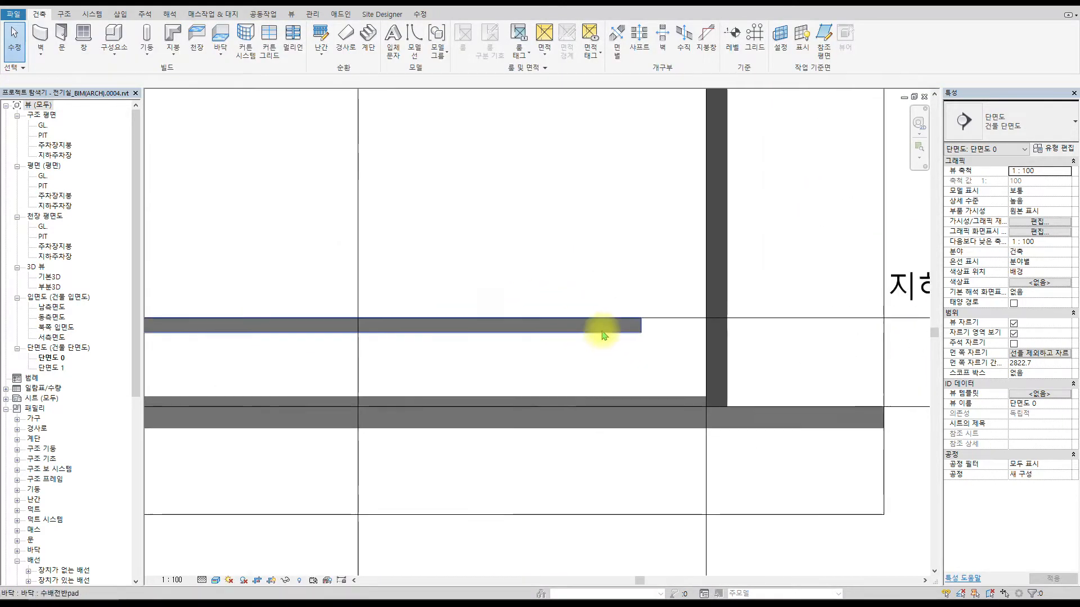
scroll(602, 332, "down", 2)
scroll(645, 337, "up", 2)
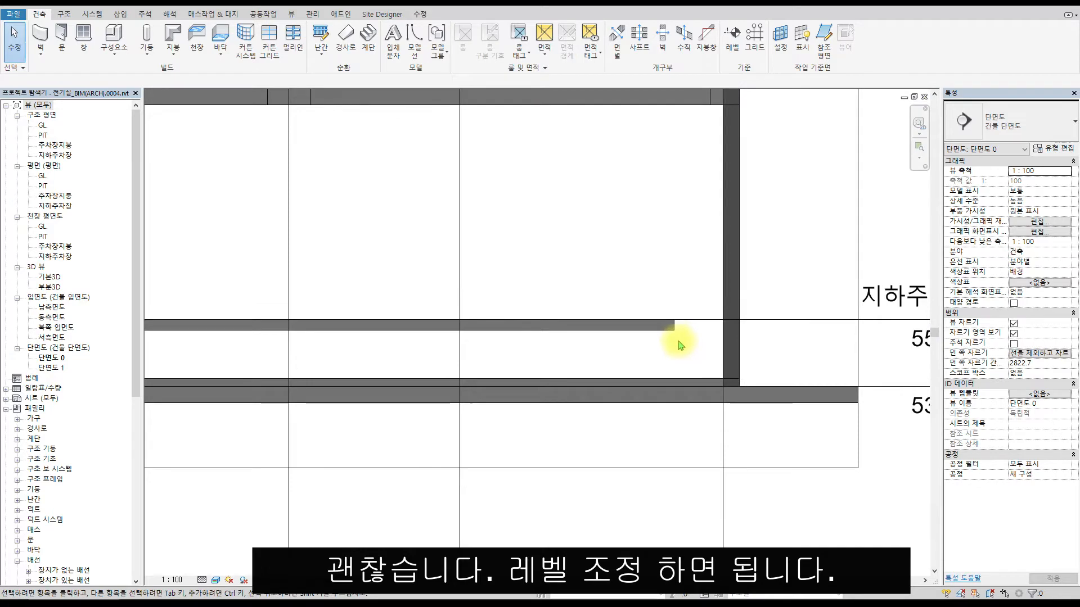
scroll(682, 340, "down", 3)
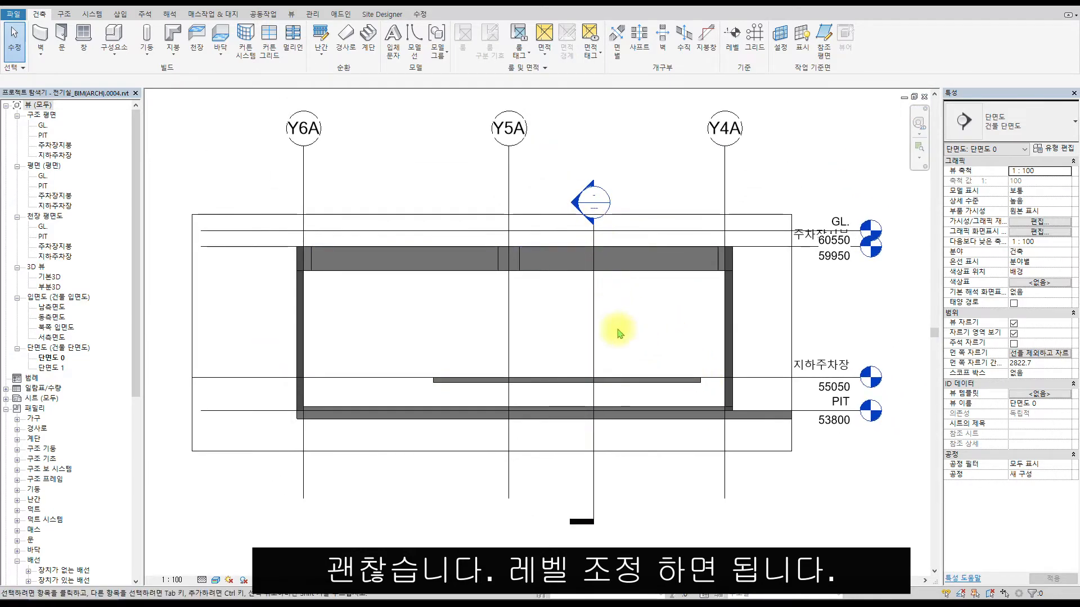
- In the 지하주차장 plan, move the 단면도 0 section line onto the TR/SHV panel row and extend its view depth to about 9834 mm
key("ctrl+Tab")
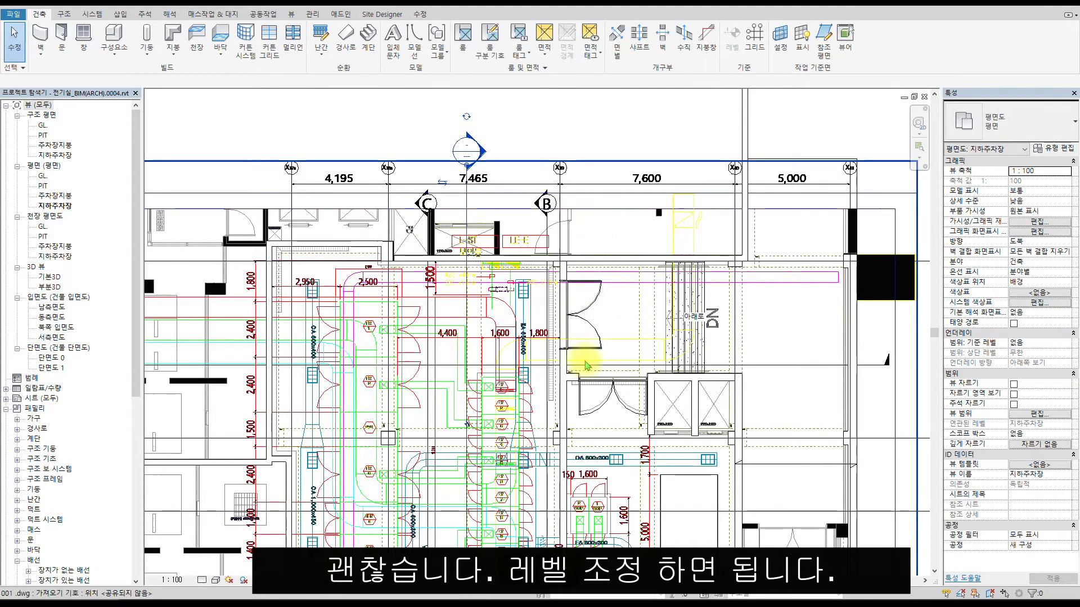
scroll(508, 221, "down", 1)
left_click(478, 201)
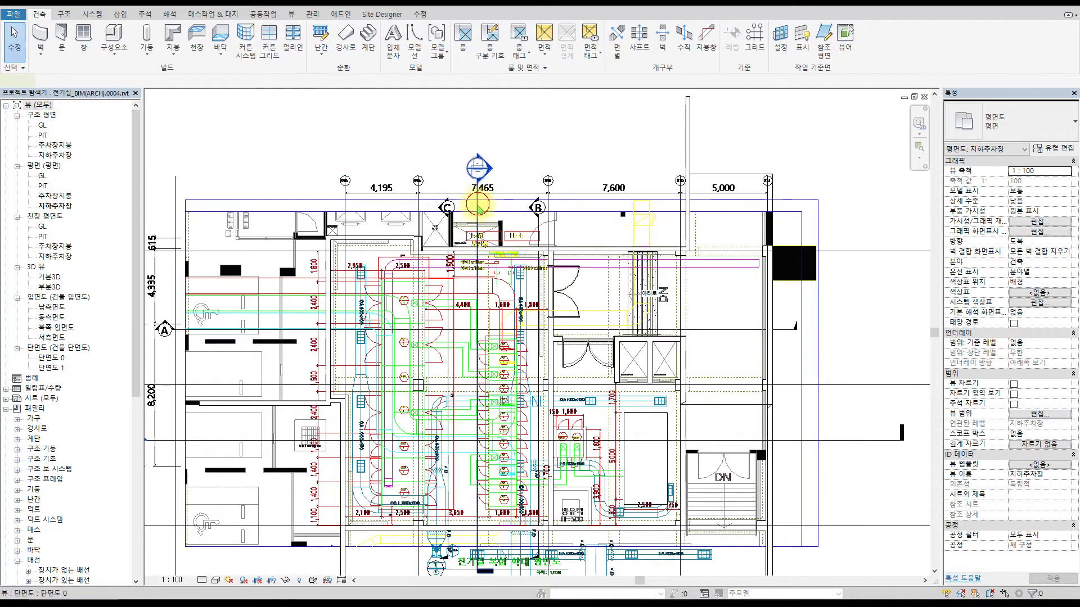
left_click_drag(526, 374, 542, 376)
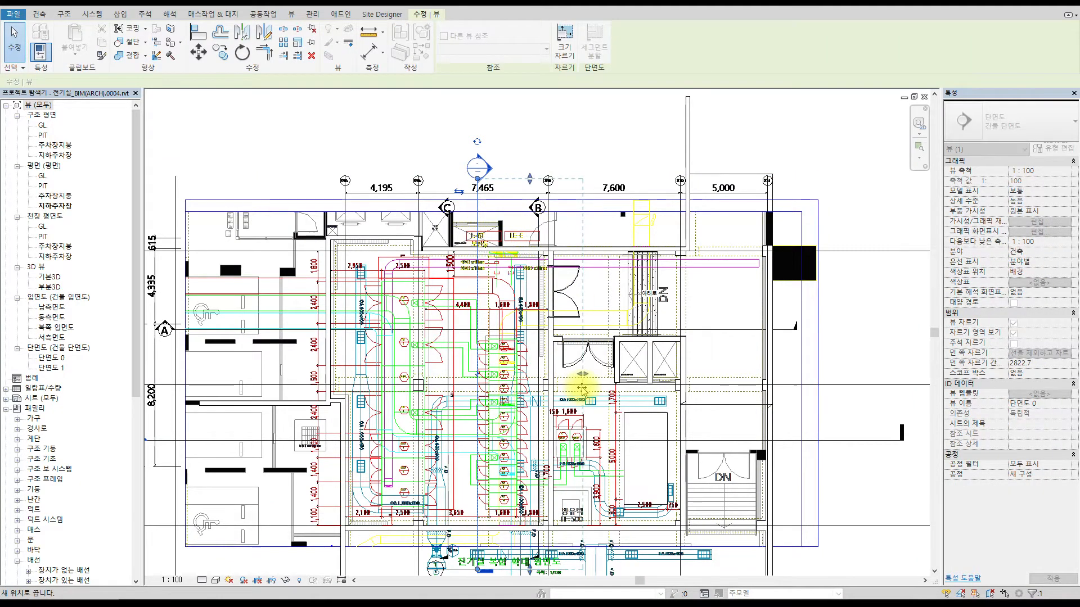
left_click_drag(614, 385, 613, 378)
left_click_drag(478, 219, 409, 217)
left_click_drag(543, 371, 579, 373)
- Return to the 단면도 0 section and examine the pads' height against the floor slab and door
key("ctrl+Tab")
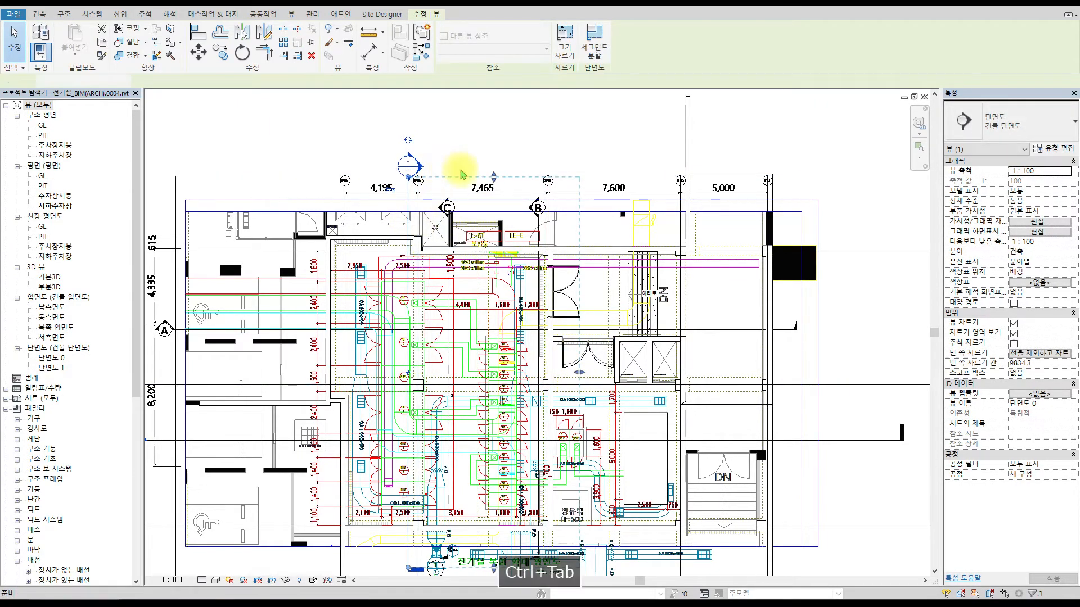
key("ctrl+Tab")
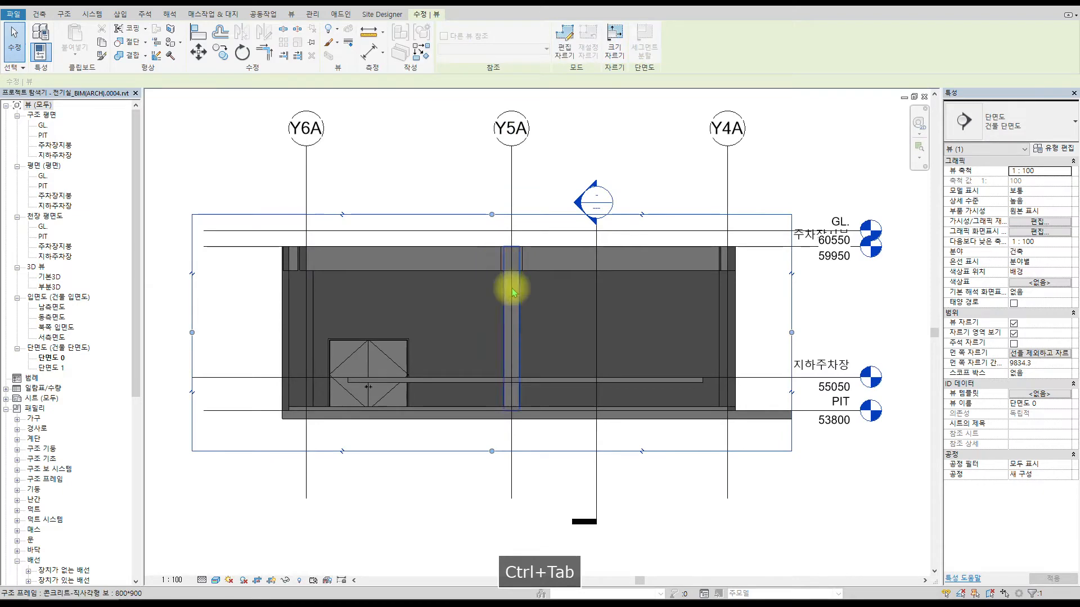
scroll(584, 389, "up", 3)
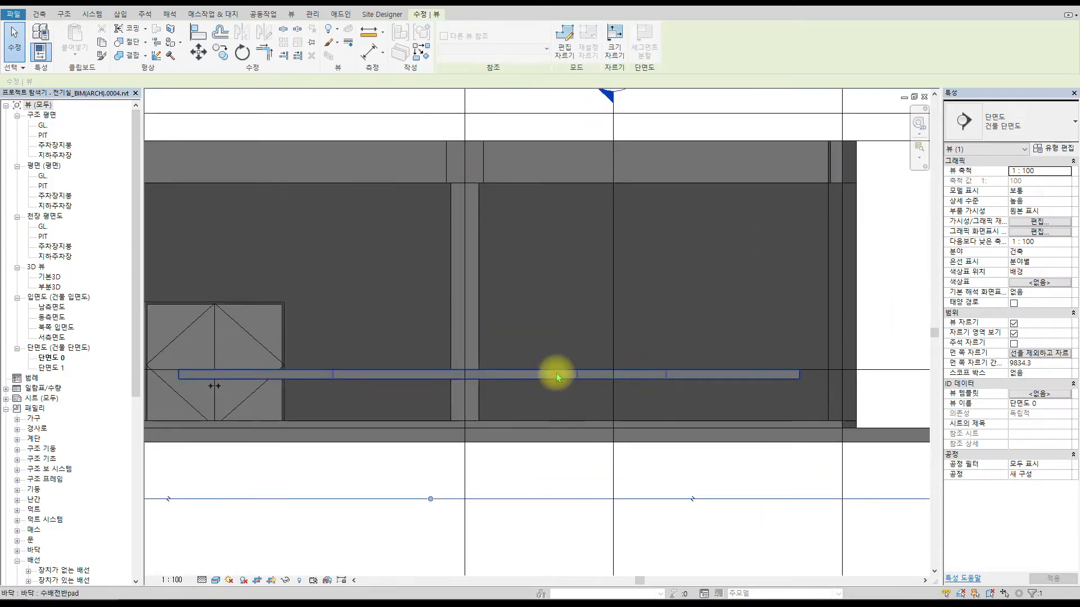
left_click(894, 320)
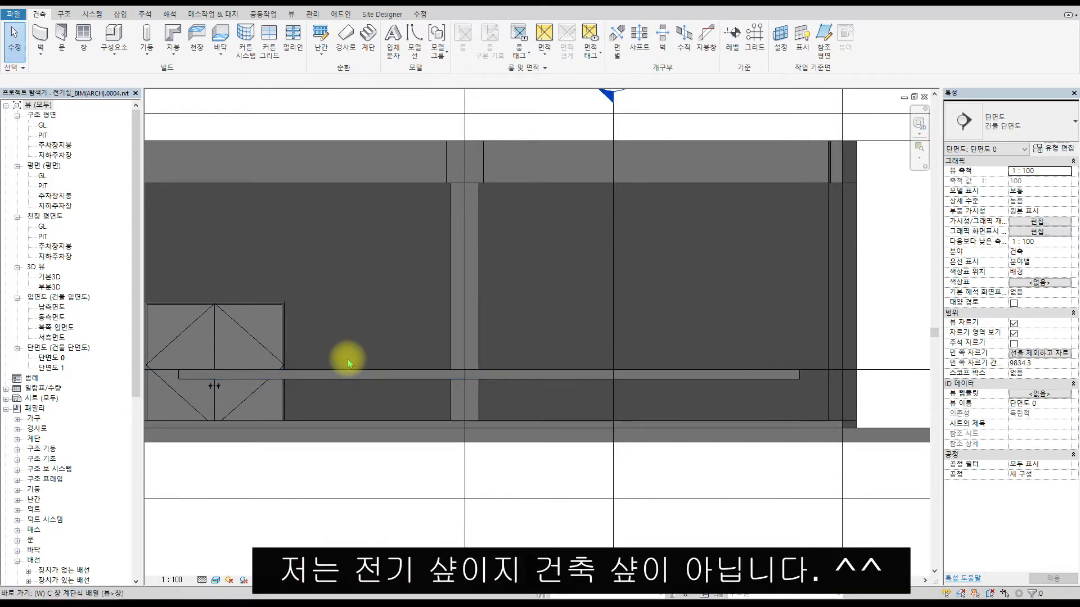
- Tile the section, plan and 3D views, and frame the panel rows in the 지하주차장 plan
key("t")
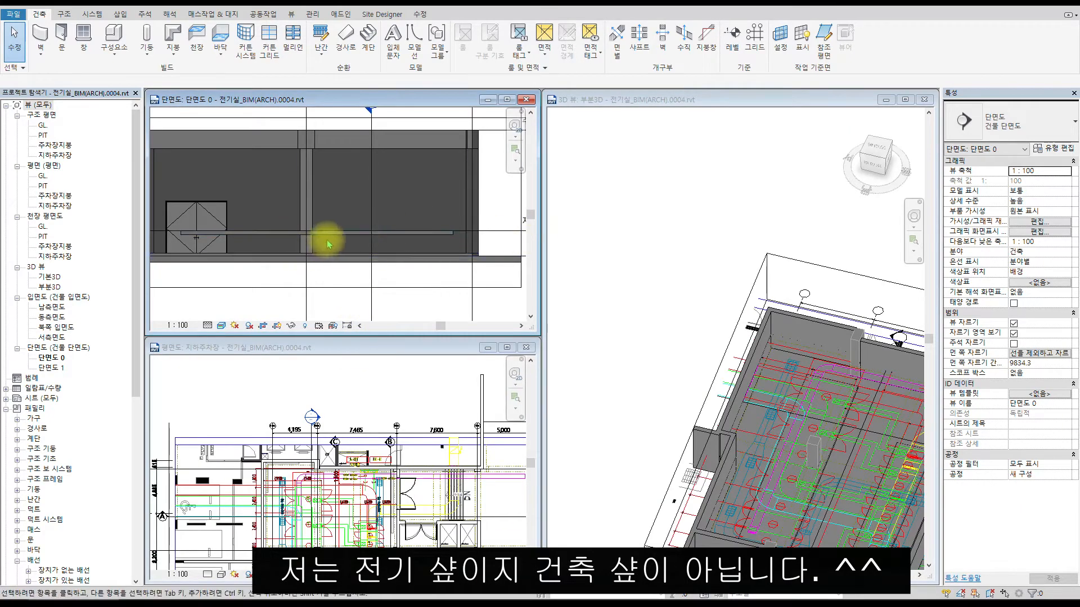
scroll(321, 239, "down", 2)
left_click(361, 449)
scroll(337, 439, "up", 5)
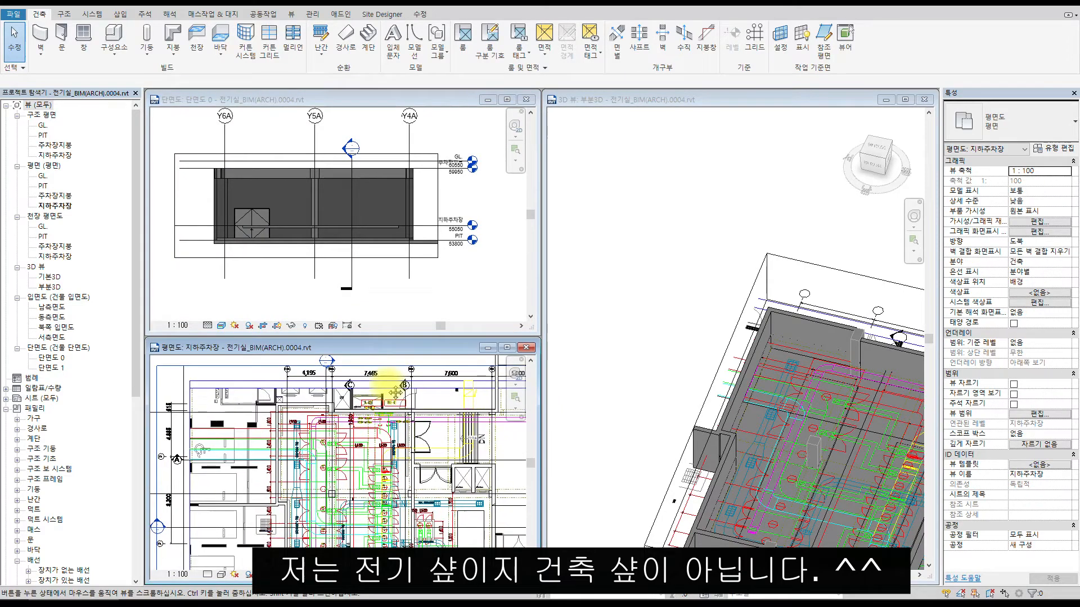
- Select the 수배전반pad floor and move it down 900 mm onto the floor slab in the 단면도 0 section
left_click(337, 445)
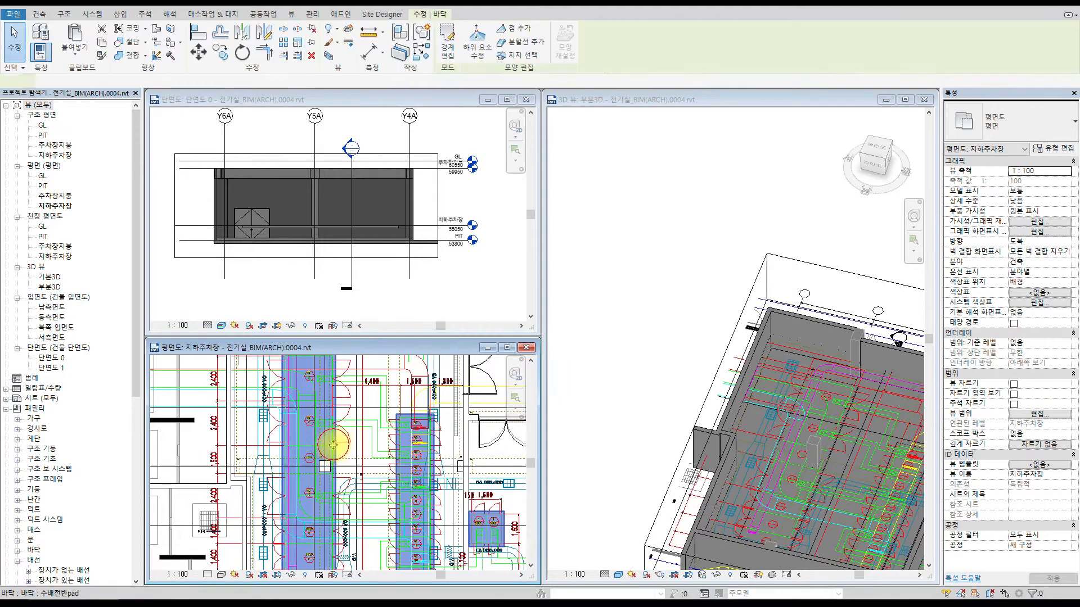
scroll(371, 233, "up", 5)
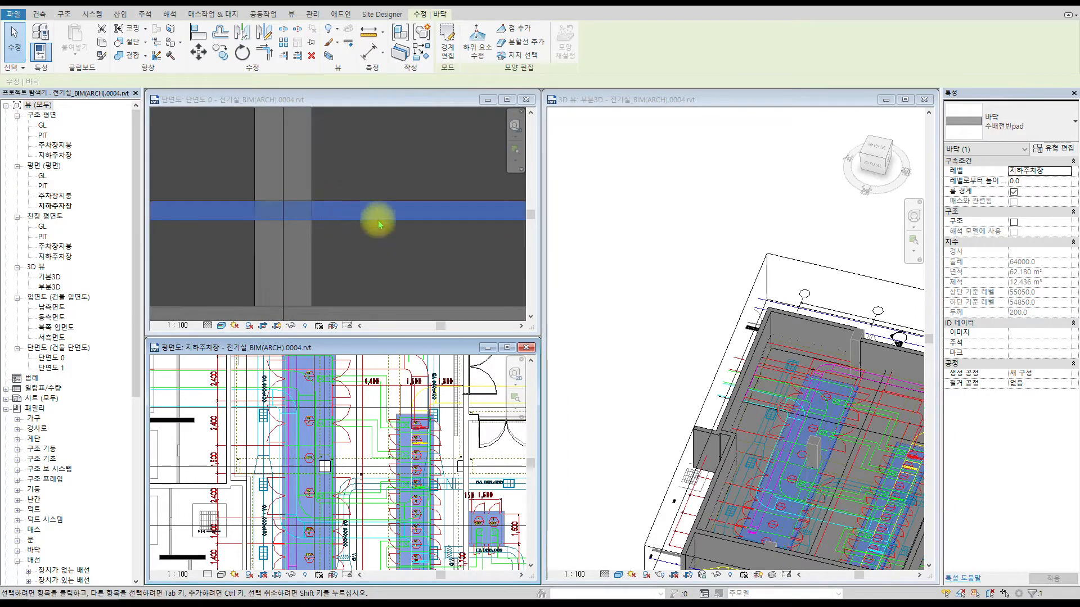
scroll(377, 228, "down", 2)
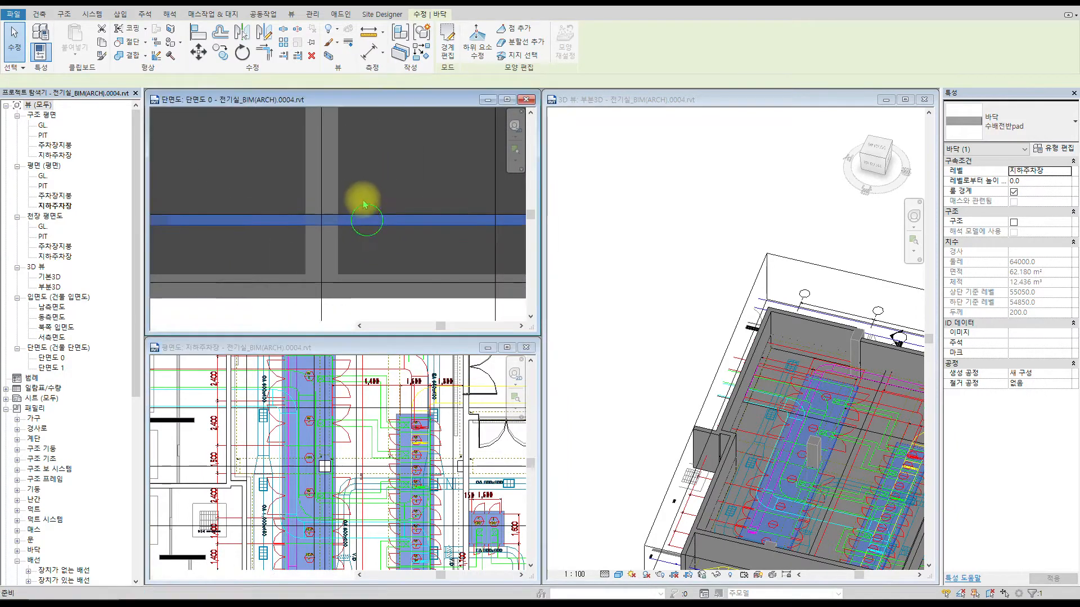
left_click(197, 54)
left_click(397, 231)
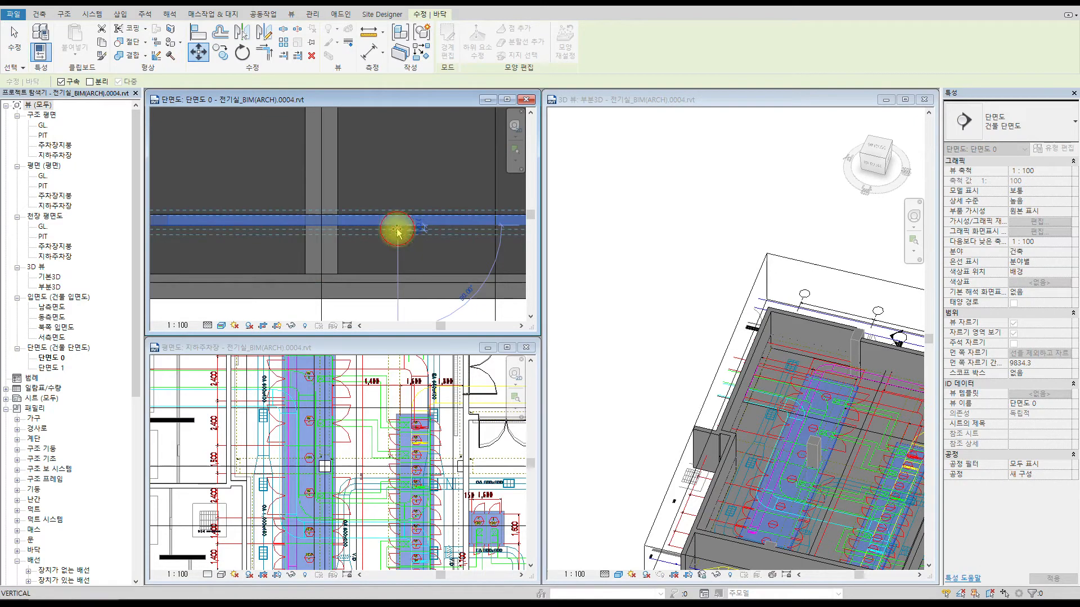
left_click(397, 278)
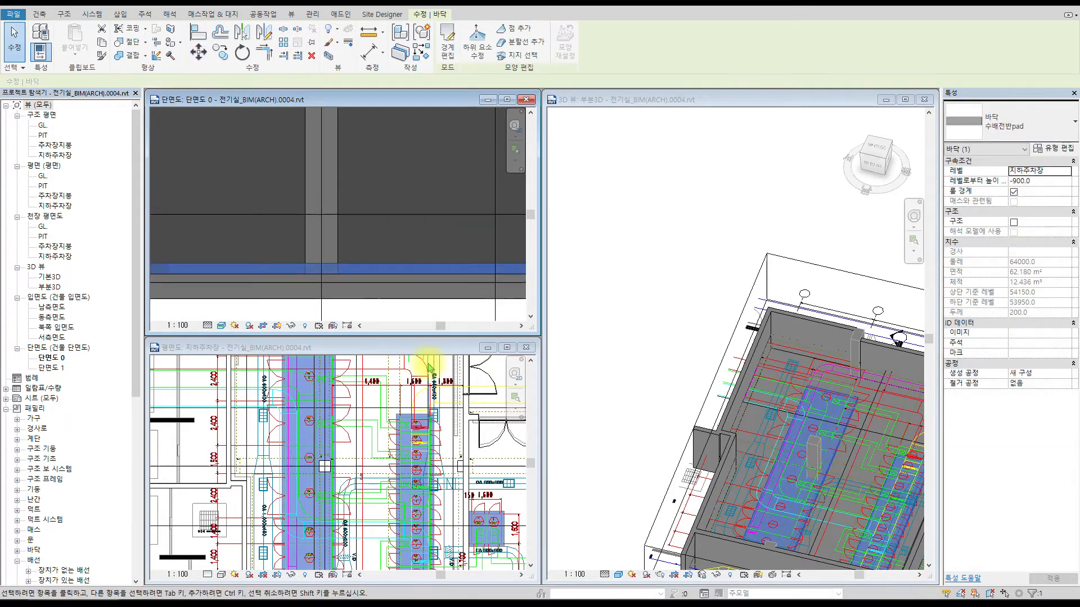
key("Escape")
key("Escape")
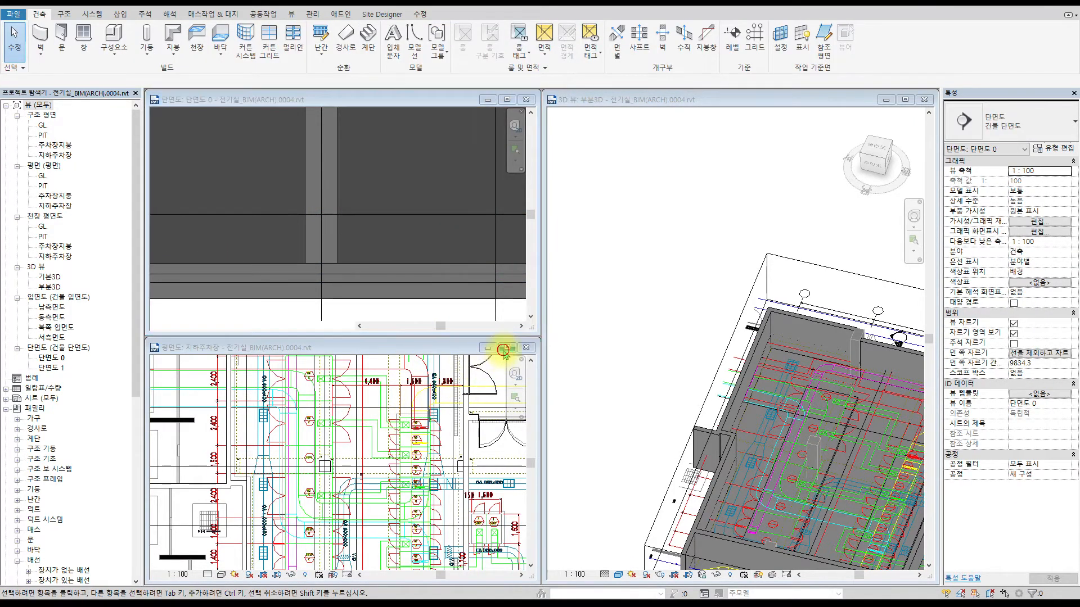
- Enlarge the 지하주차장 plan to full size and examine the panel rows and surrounding rooms in it
left_click(504, 349)
scroll(433, 304, "up", 4)
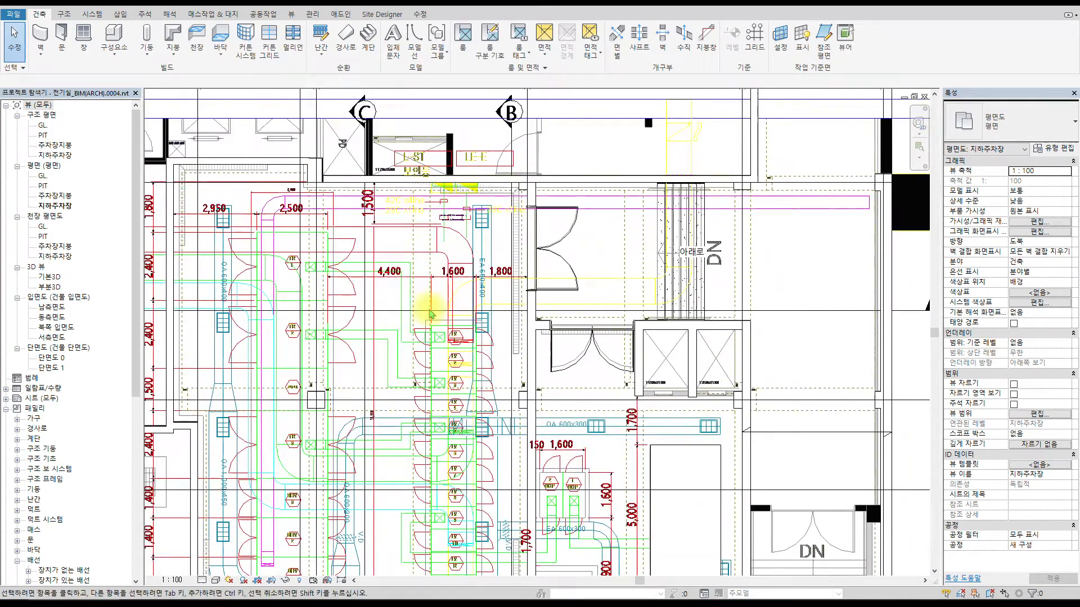
scroll(447, 331, "up", 3)
left_click(450, 336)
scroll(471, 339, "down", 2)
scroll(471, 339, "down", 3)
scroll(475, 279, "up", 2)
key("Escape")
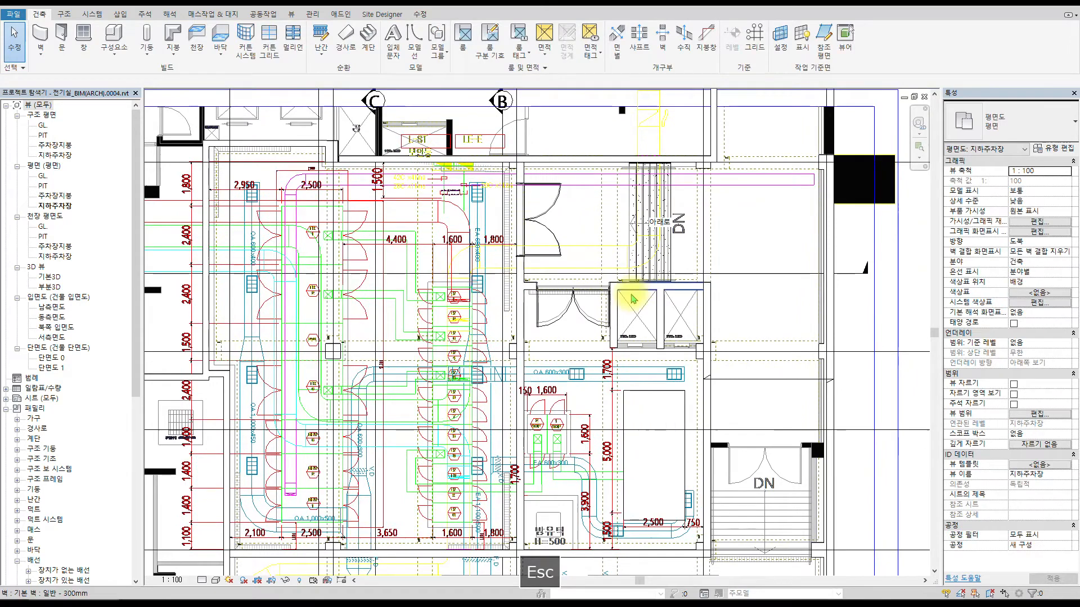
scroll(574, 289, "down", 3)
scroll(621, 212, "up", 1)
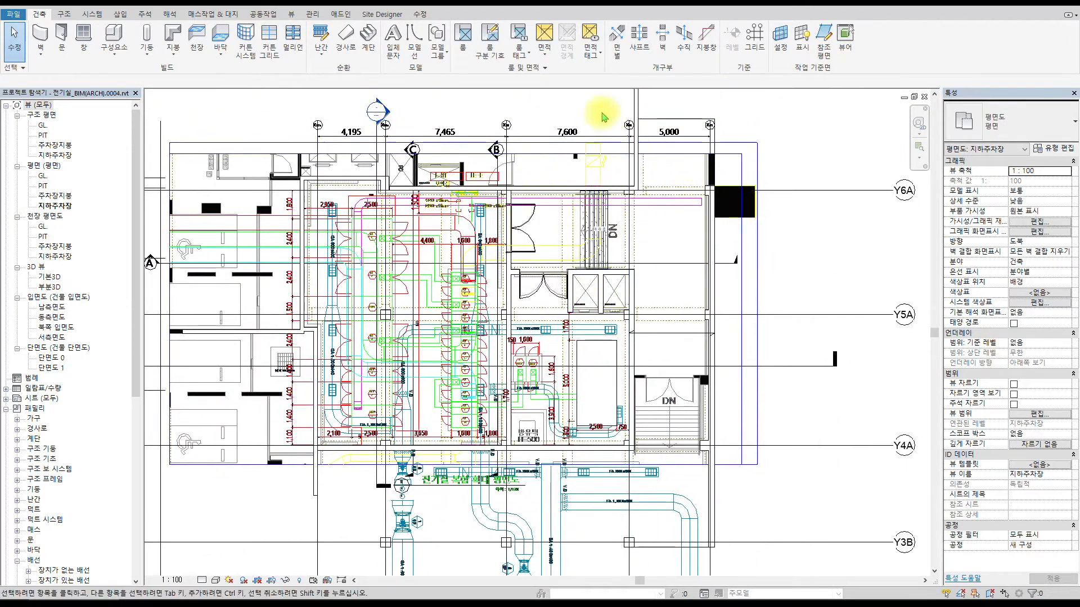
key("Escape")
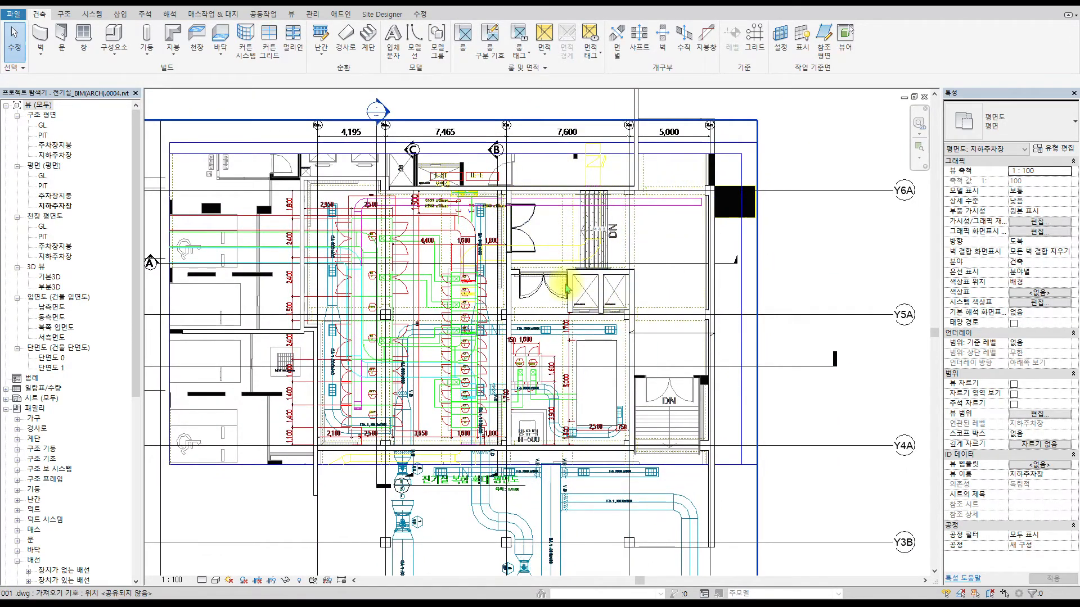
- Review the pads in the 단면도 0 section and in the 부분3D view of the electrical room
key("ctrl+Tab")
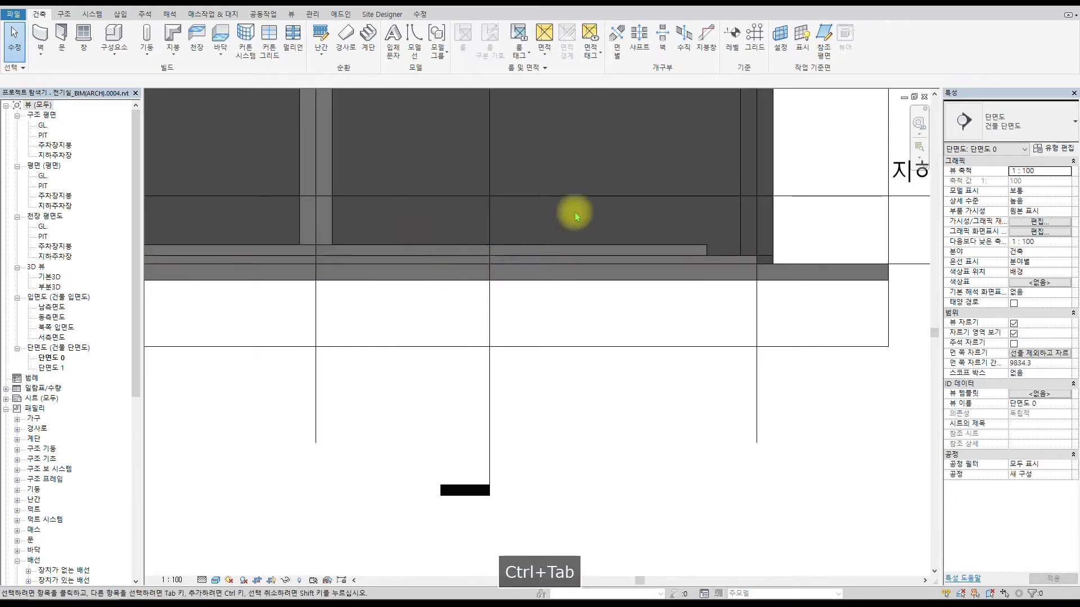
scroll(646, 242, "down", 5)
scroll(561, 284, "up", 2)
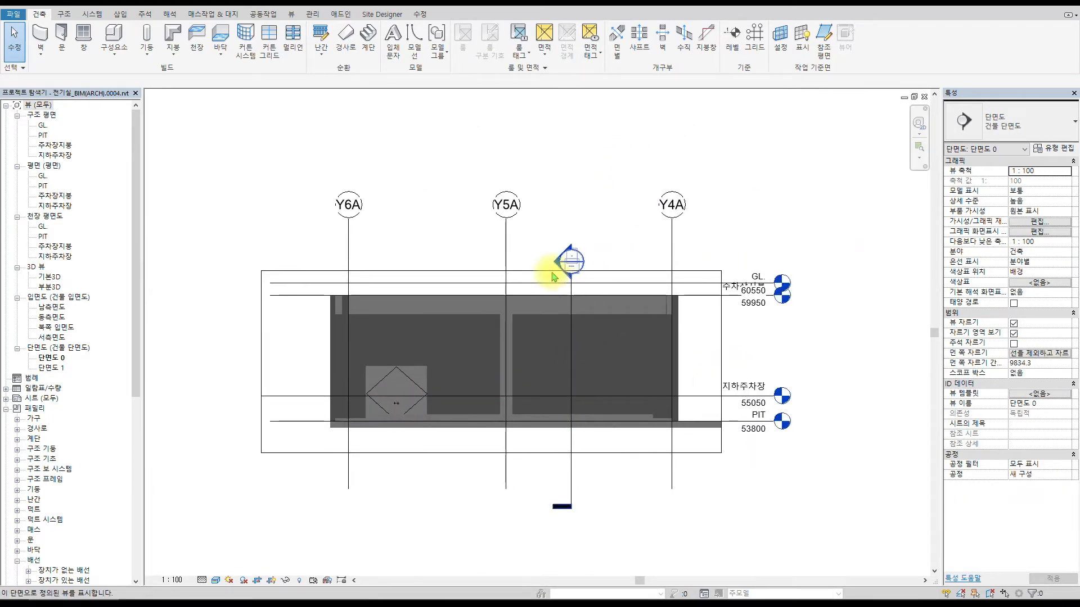
key("ctrl+Tab")
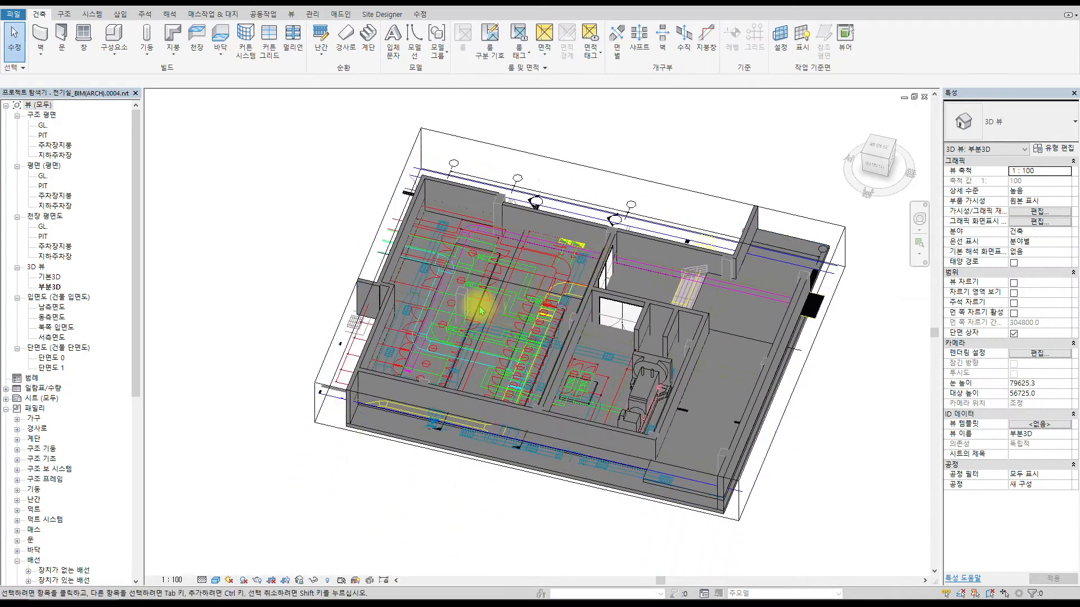
scroll(481, 311, "up", 3)
scroll(515, 253, "up", 5)
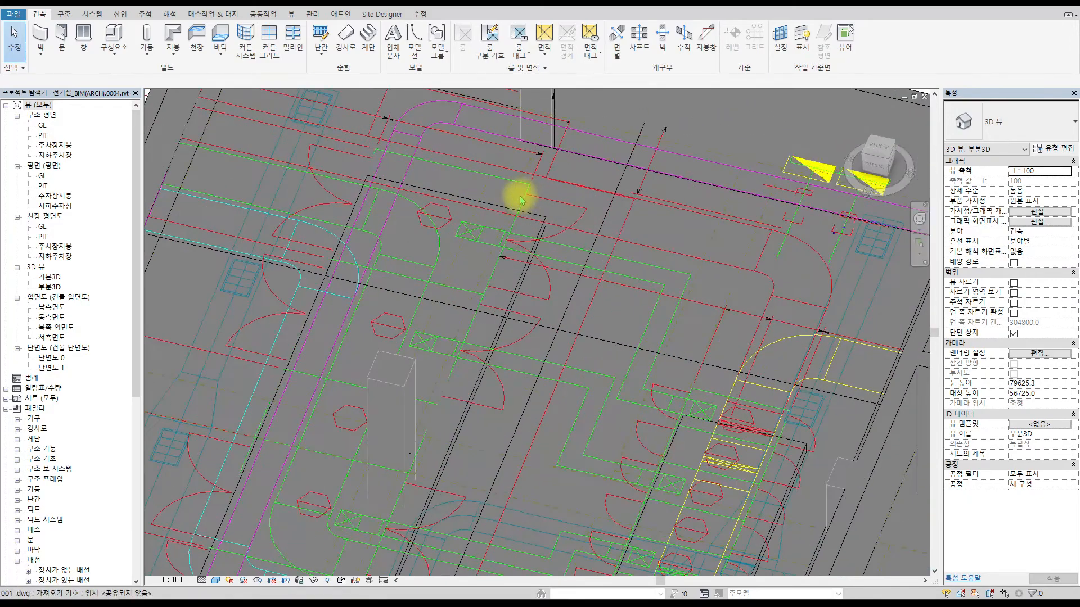
scroll(520, 199, "down", 5)
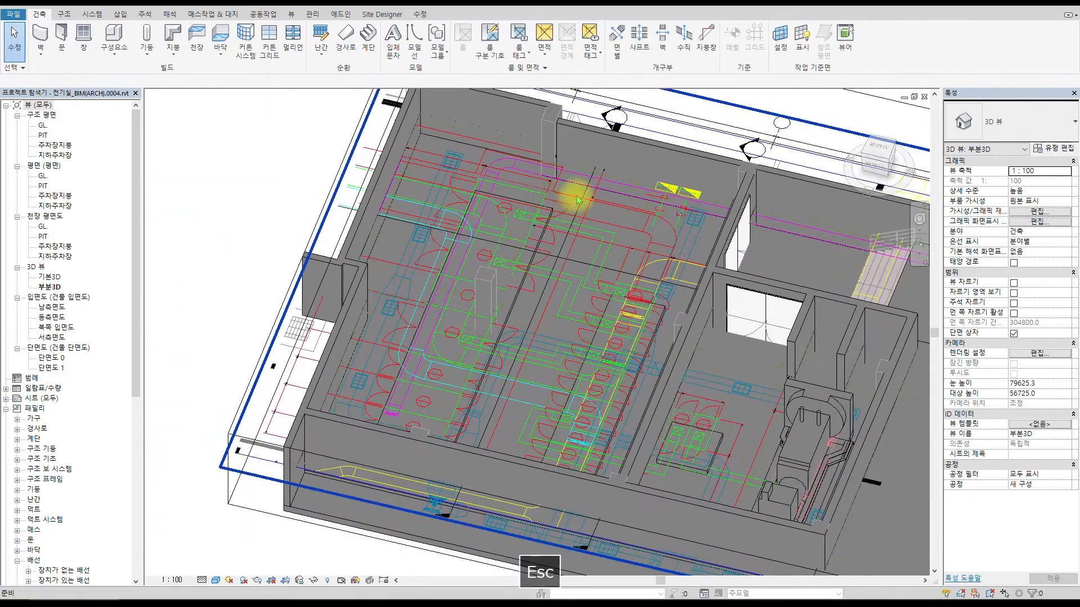
scroll(579, 197, "down", 2)
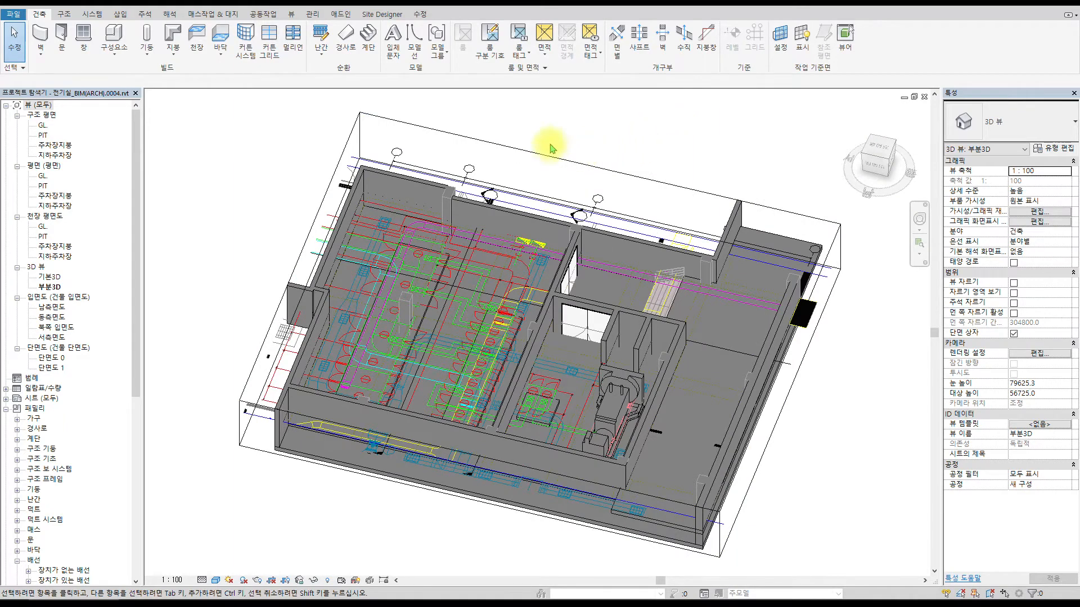
- Return to the 지하주차장 plan and check the extent of the 001.dwg drawing around the electrical room
key("ctrl+Tab")
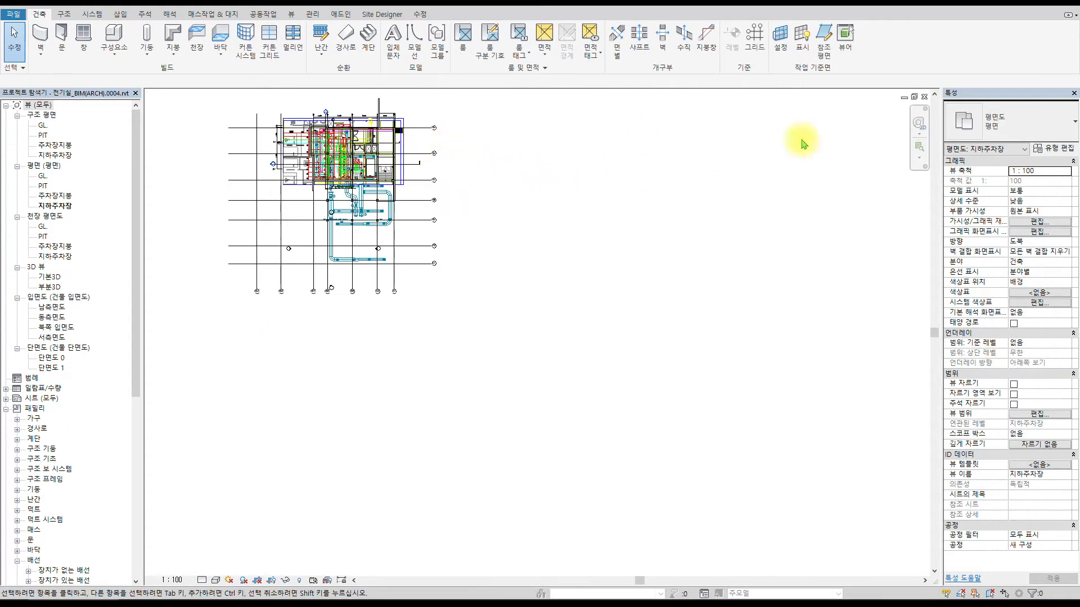
scroll(489, 303, "up", 4)
scroll(474, 293, "up", 4)
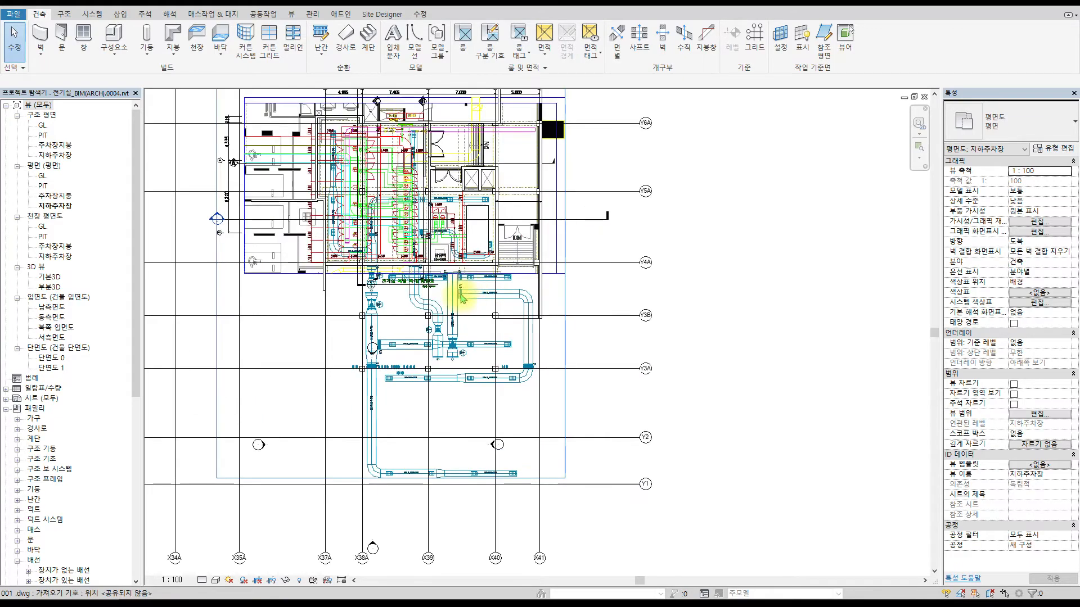
left_click(472, 288)
scroll(472, 288, "down", 3)
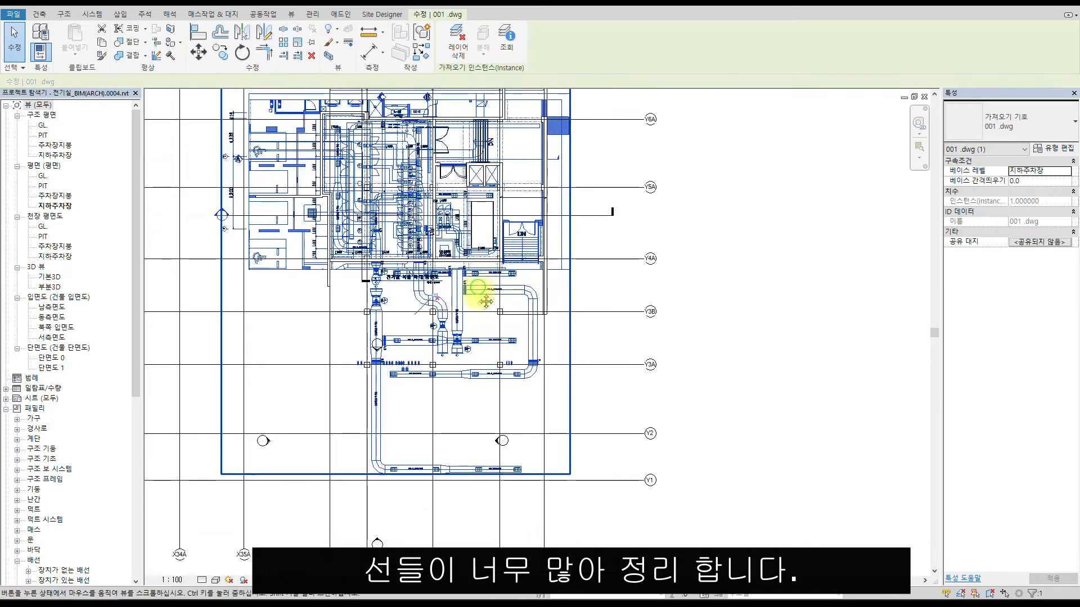
middle_click_drag(473, 288, 479, 384)
scroll(466, 347, "up", 1)
scroll(467, 337, "up", 3)
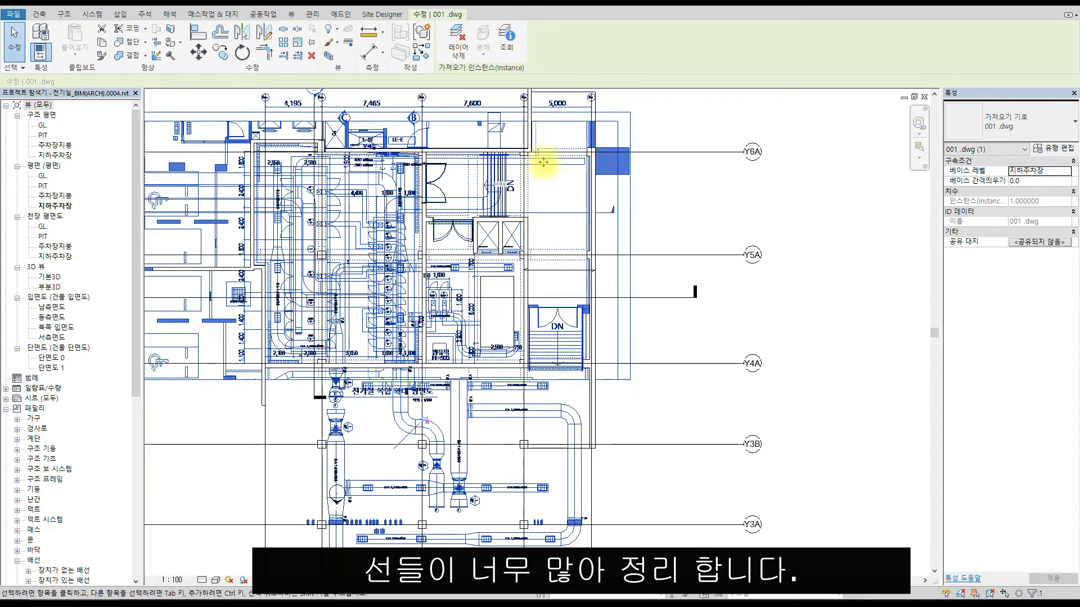
key("Escape")
scroll(333, 177, "up", 2)
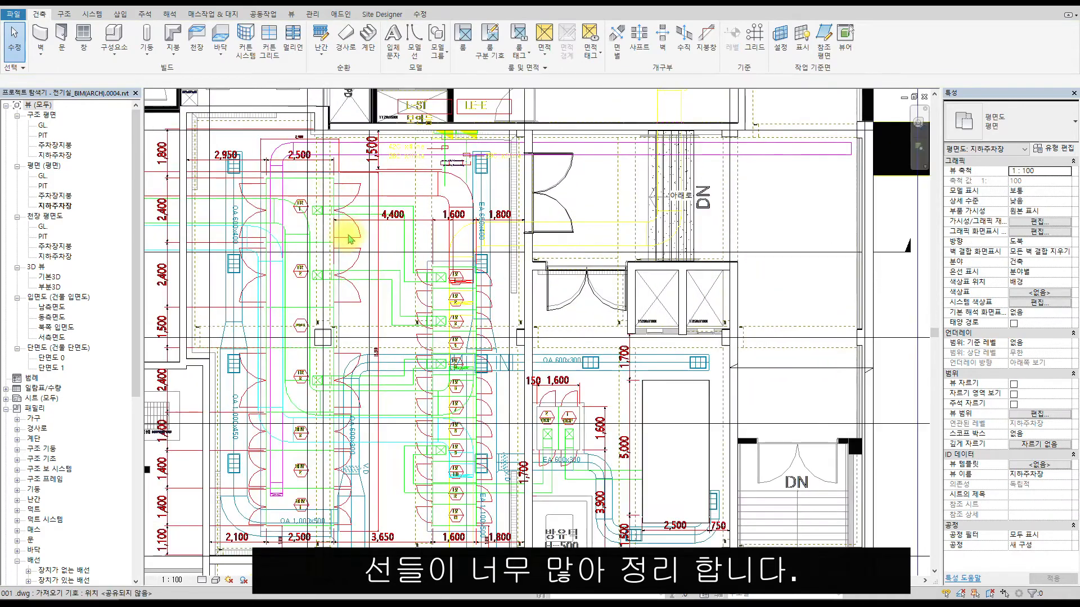
- In the 지하주차장 plan's visibility overrides, hide the 001.dwg layers 00_설비배관, 0_참조선, 01)난방 and 100
key("v")
key("v")
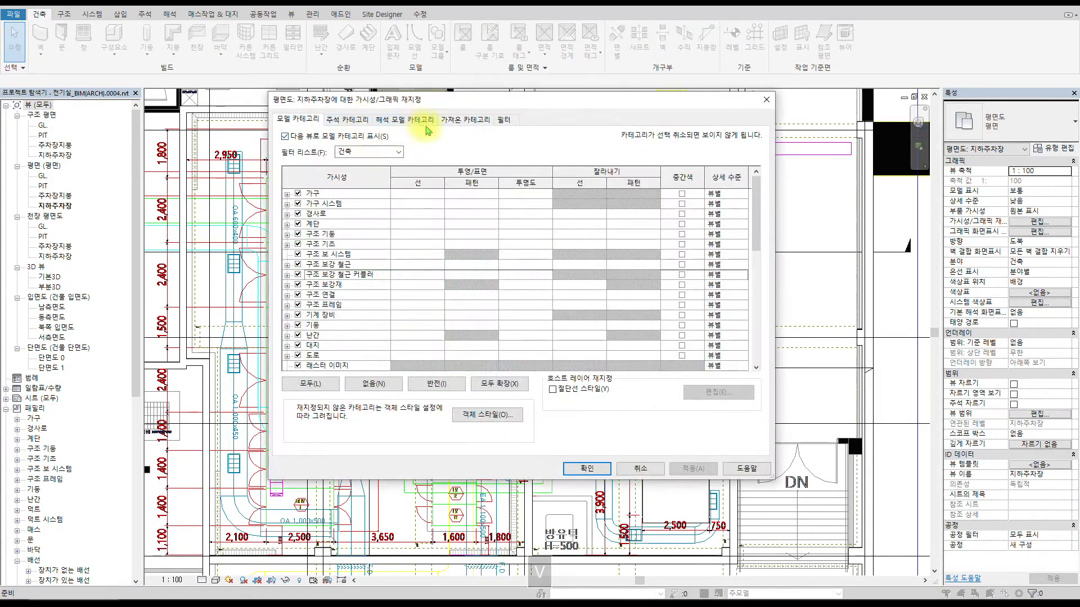
left_click(346, 120)
left_click(392, 125)
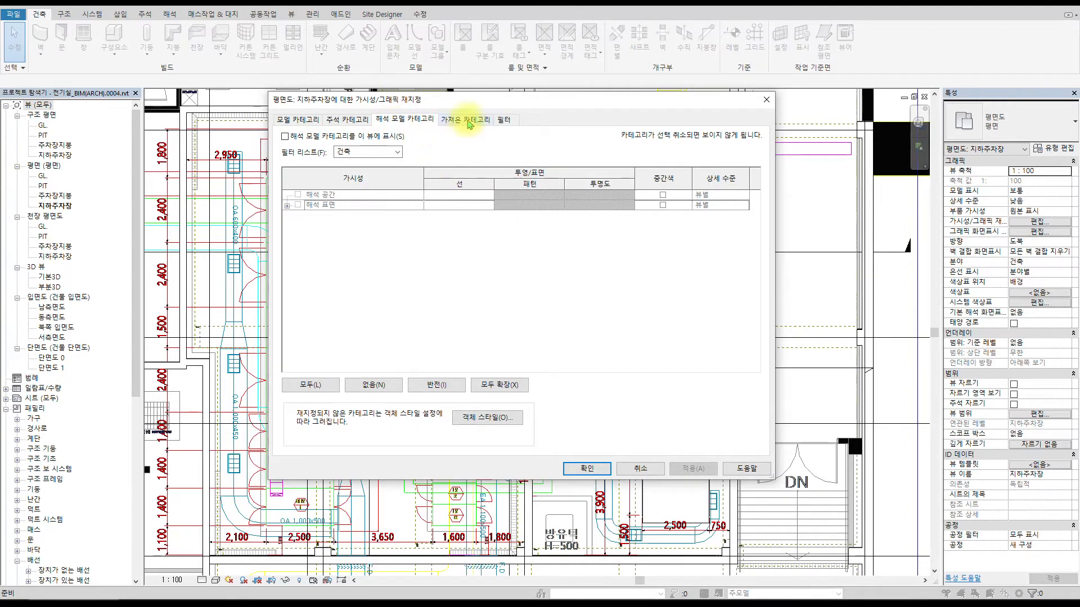
left_click(466, 122)
left_click(320, 174)
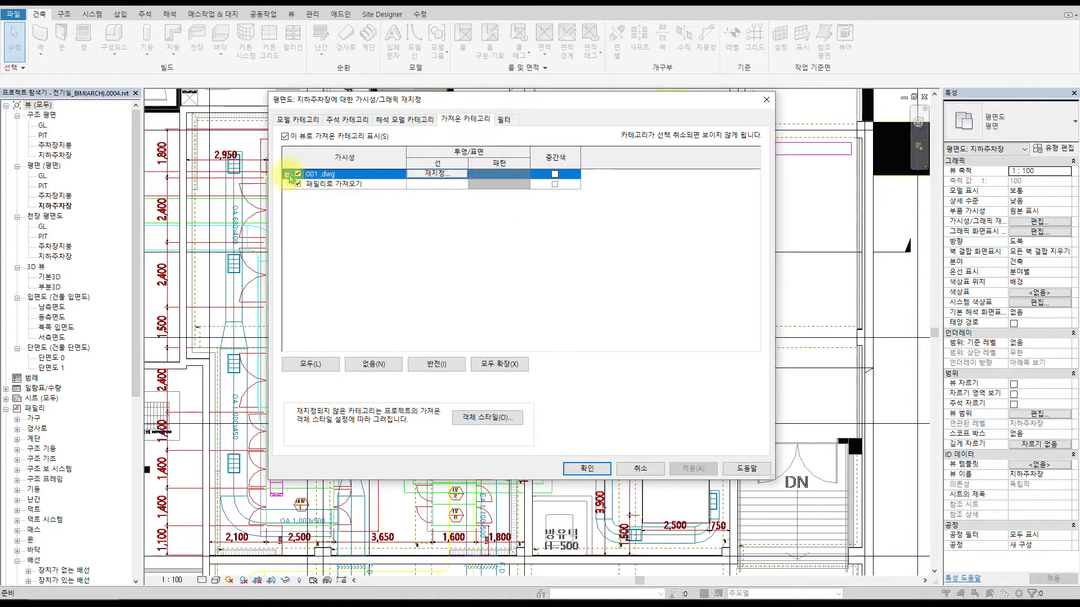
left_click(287, 176)
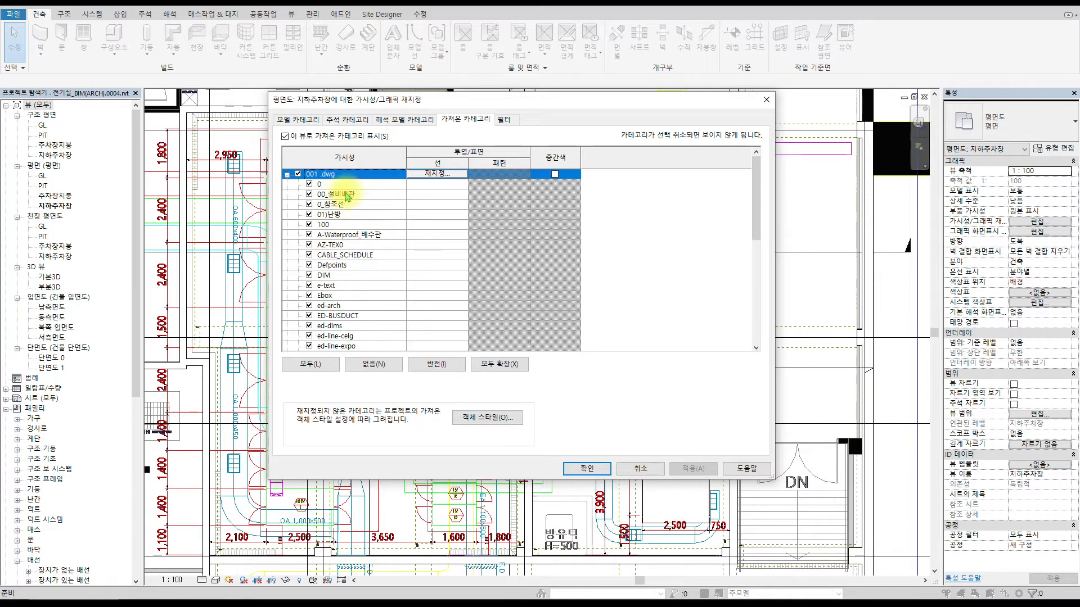
left_click(309, 194)
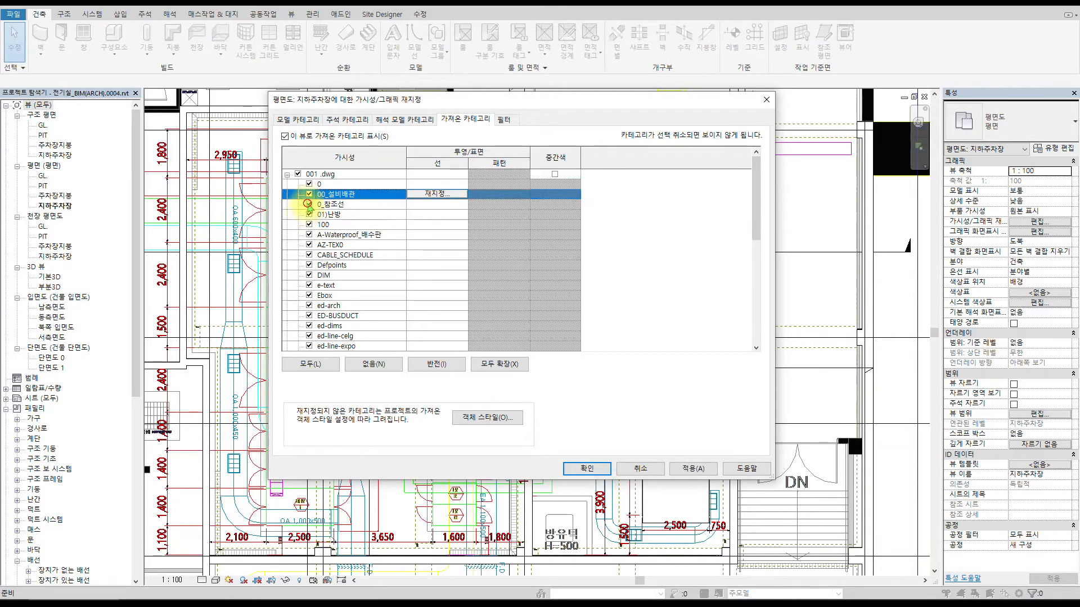
left_click(309, 204)
left_click(309, 215)
left_click(309, 224)
- Hide the four XREF_B1st layers and the 넘버링 and 설비배관 layers of 001.dwg
scroll(317, 225, "down", 2)
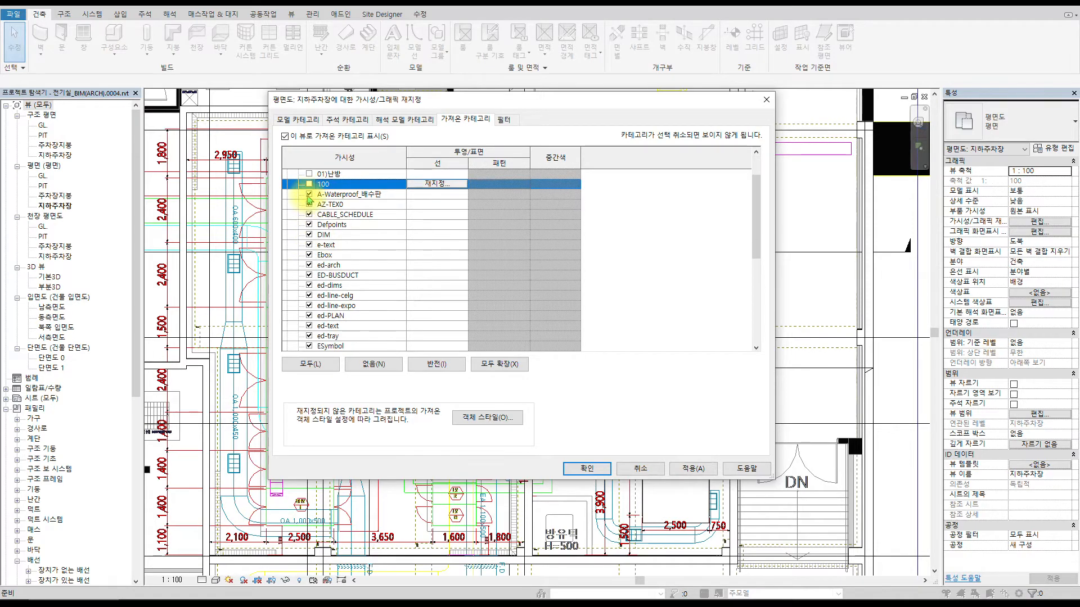
scroll(306, 241, "down", 5)
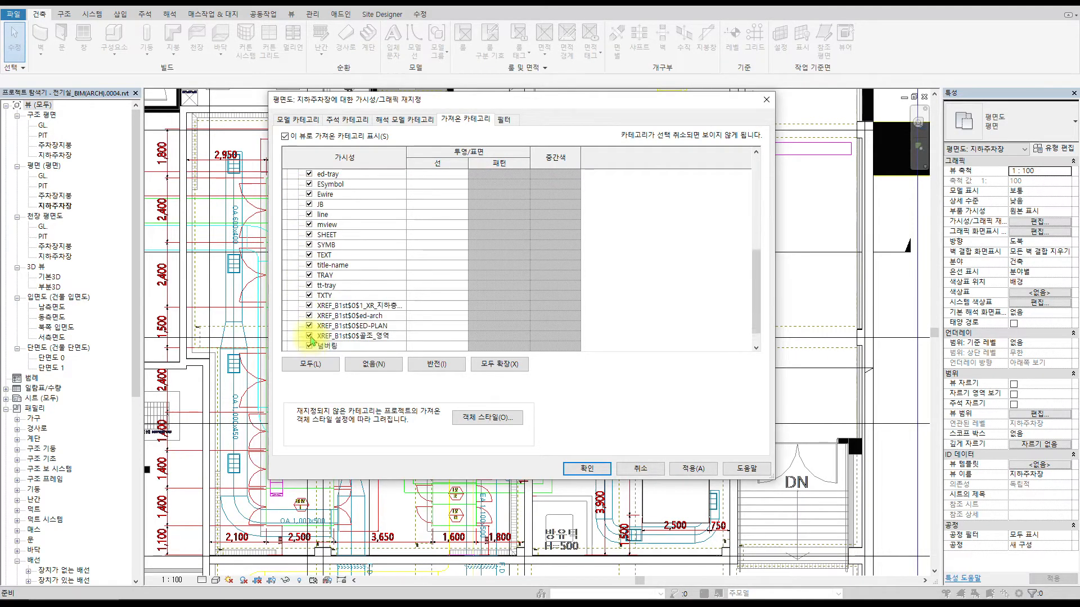
scroll(311, 339, "down", 1)
left_click(309, 286)
left_click(309, 296)
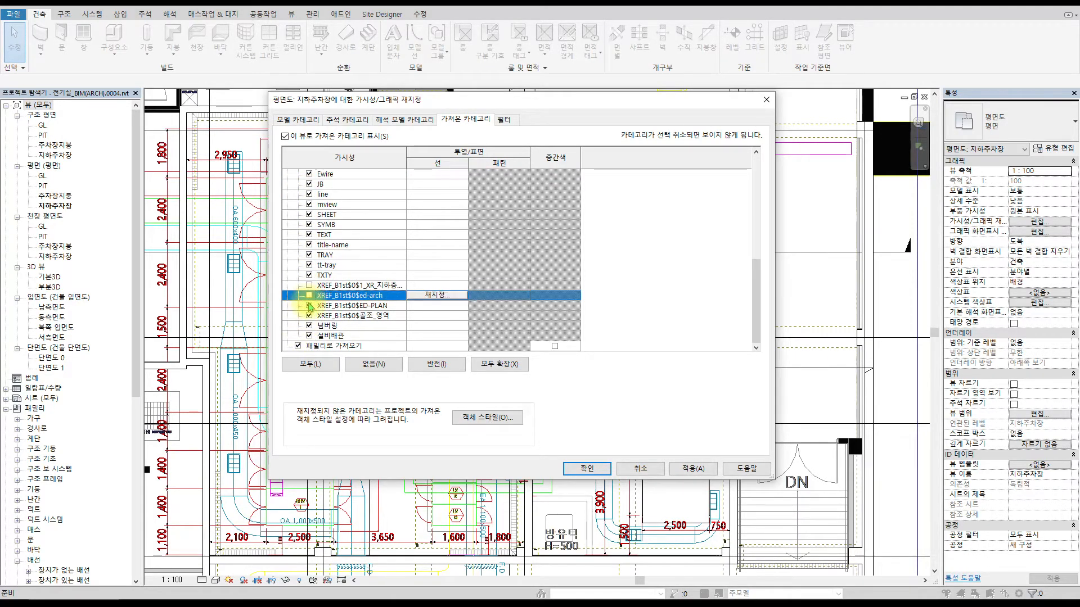
left_click(309, 306)
left_click(309, 316)
left_click(308, 326)
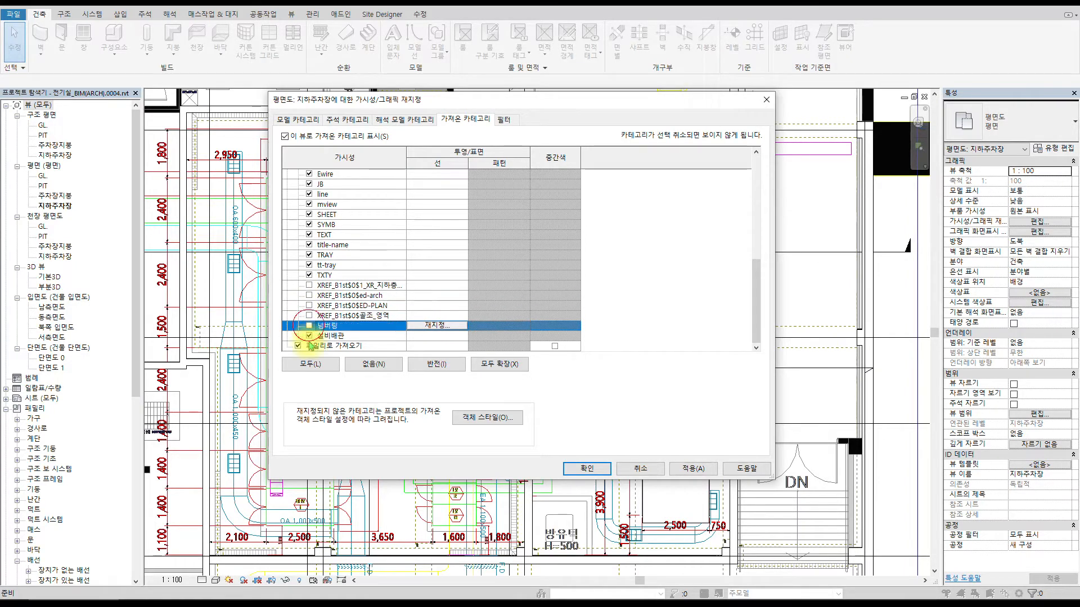
left_click(309, 337)
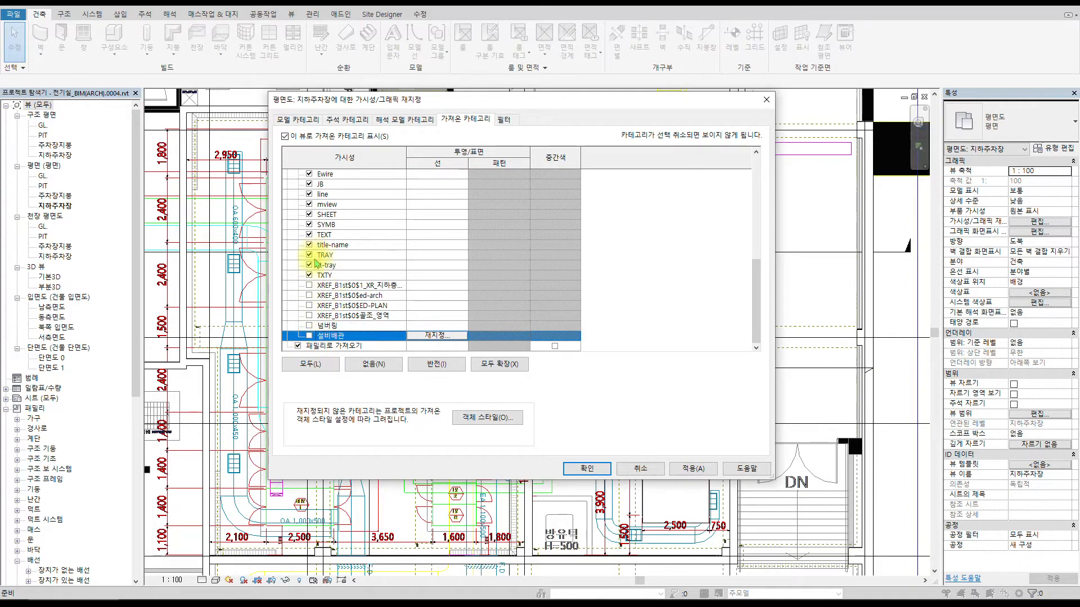
- Hide the TXTY, tt-tray and TRAY layers of 001.dwg and apply the visibility overrides to the plan
scroll(322, 284, "up", 1)
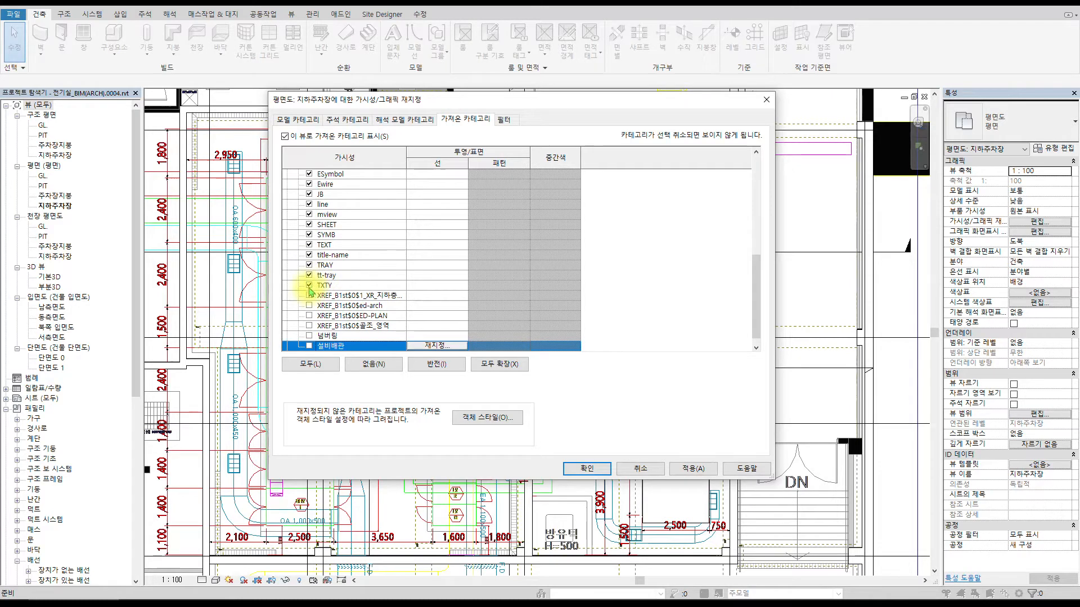
left_click(309, 285)
left_click(309, 275)
left_click(309, 265)
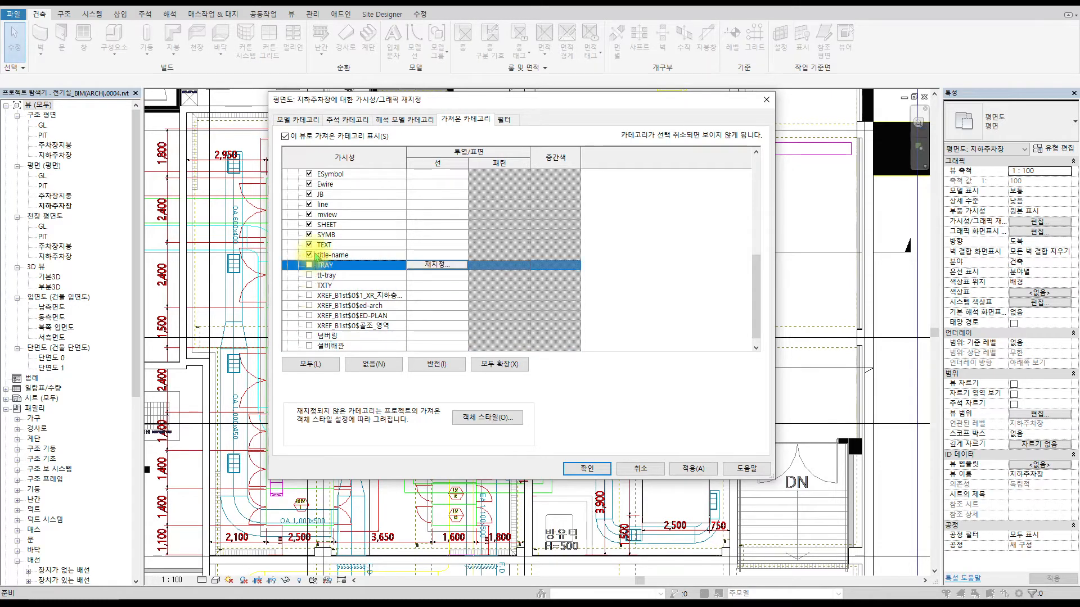
scroll(318, 228, "up", 1)
scroll(338, 224, "up", 1)
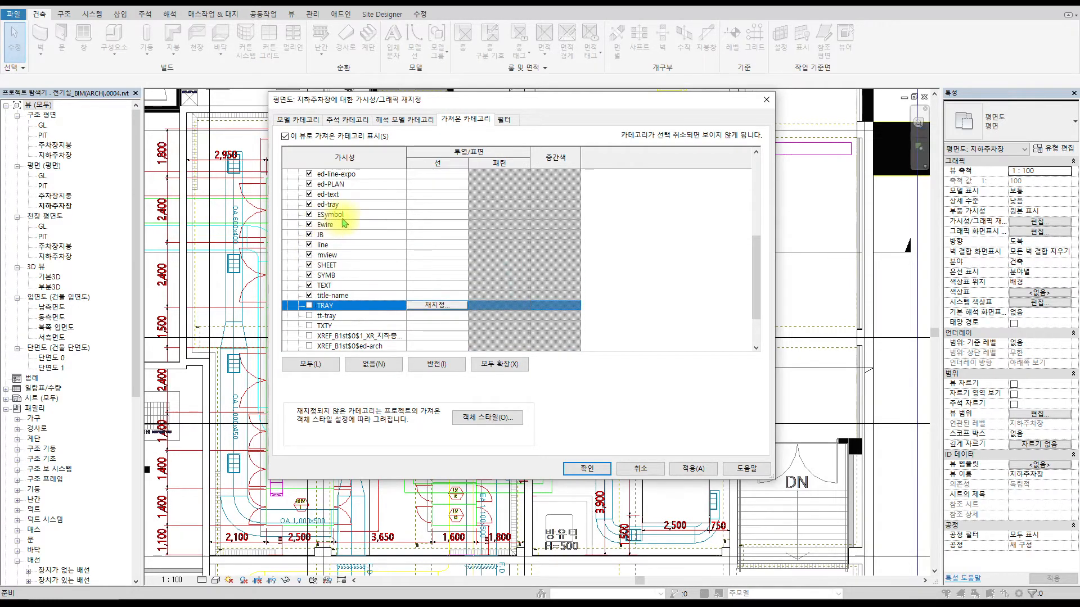
scroll(348, 224, "up", 3)
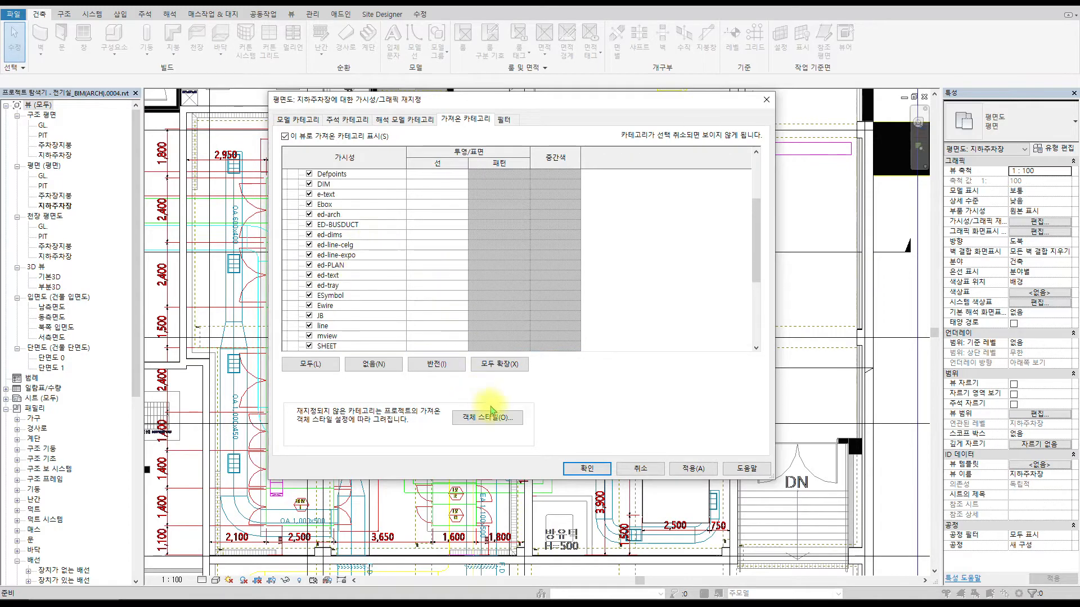
left_click(587, 469)
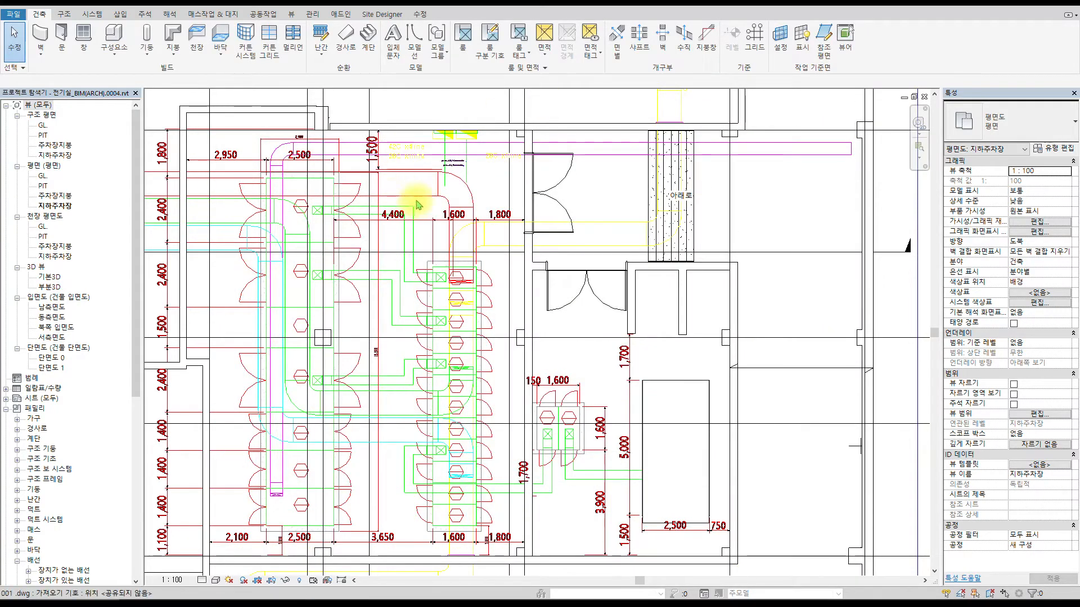
- Inspect the upper end of the 2,500 mm wide panel row and its pad in the plan
scroll(504, 207, "up", 2)
scroll(393, 169, "up", 1)
scroll(338, 144, "up", 2)
scroll(360, 168, "up", 2)
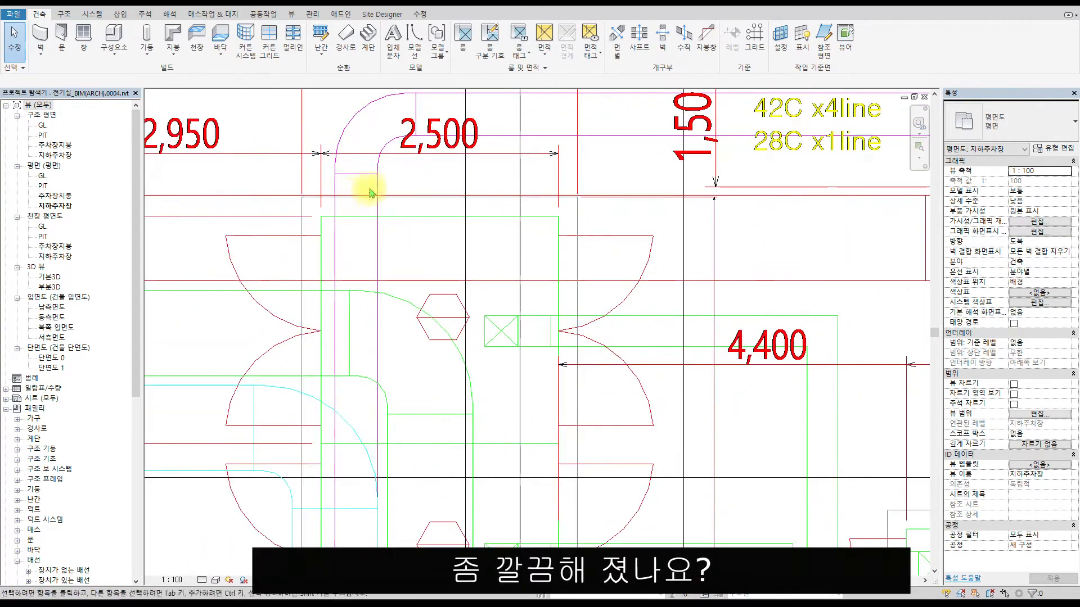
middle_click_drag(422, 177, 414, 172)
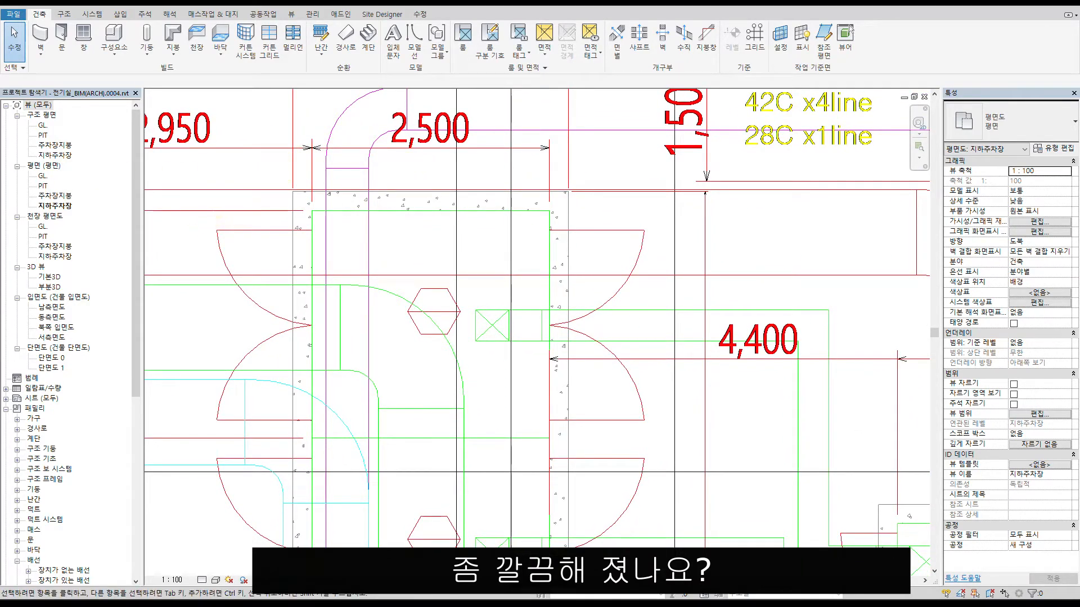
- Switch to File Explorer's 패밀리 folder and load E03001 수배전반_옥내형_LBS반.rfa into the Revit project
key("alt+Tab")
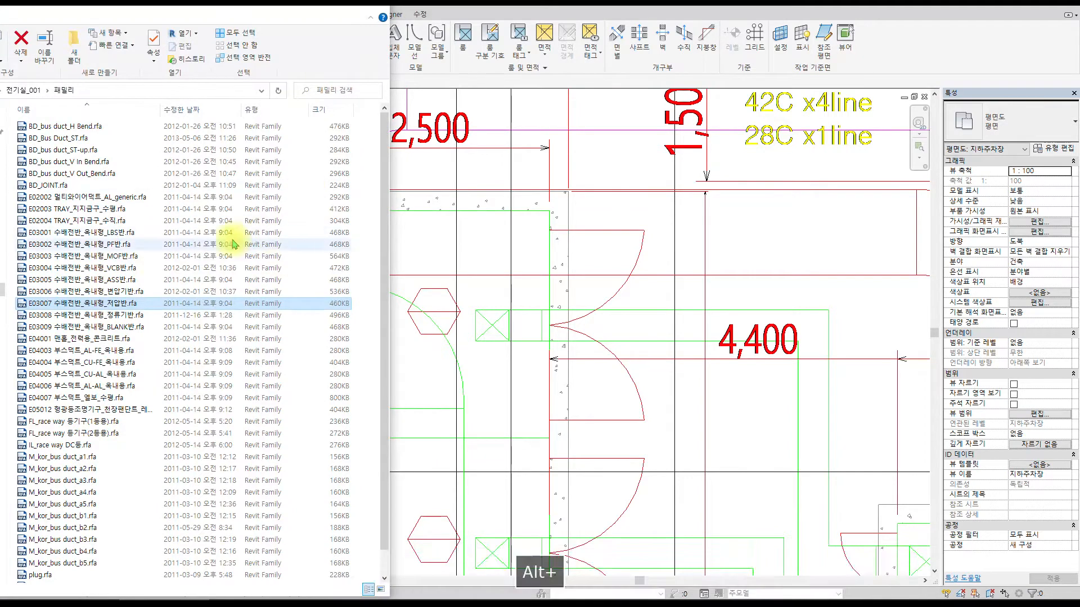
left_click(109, 235)
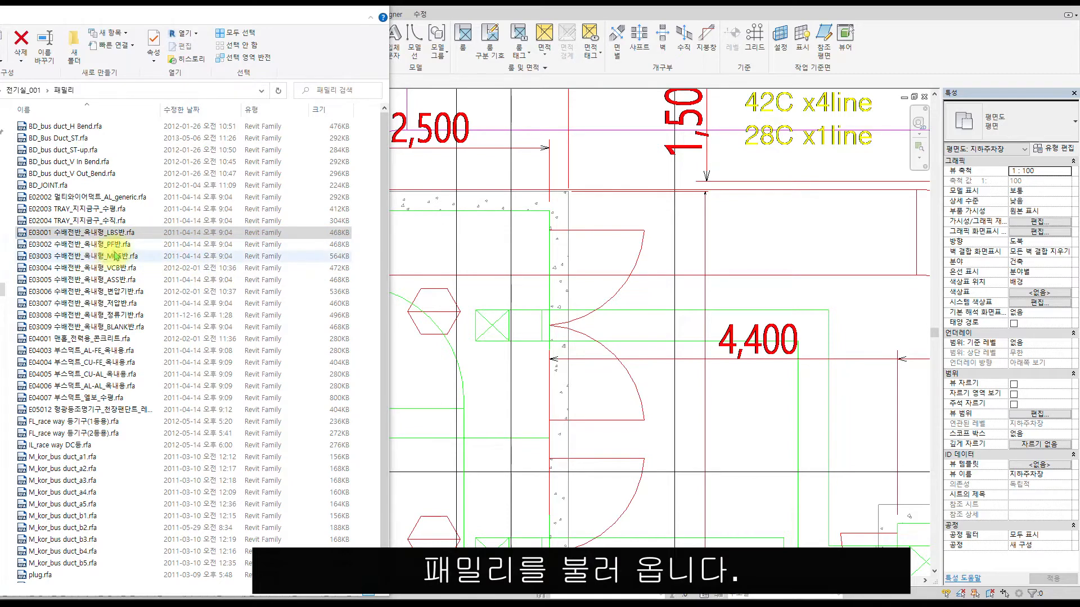
left_click(129, 291)
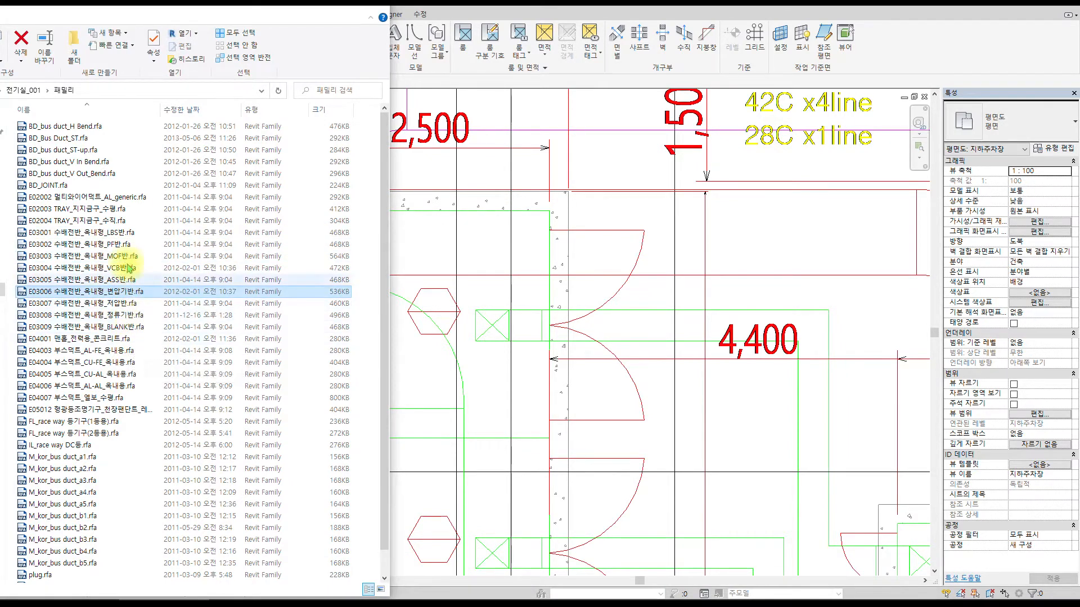
left_click_drag(113, 232, 707, 242)
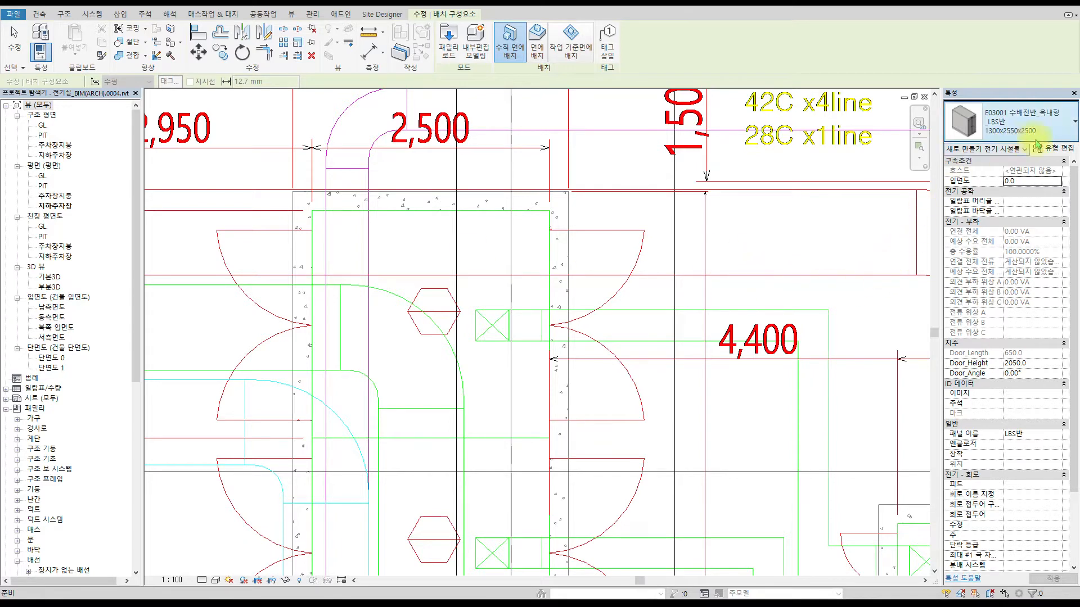
- In the LBS panel's type properties, set 크기_세로H to 2700 and 크기_가로W to 1400
left_click(1055, 153)
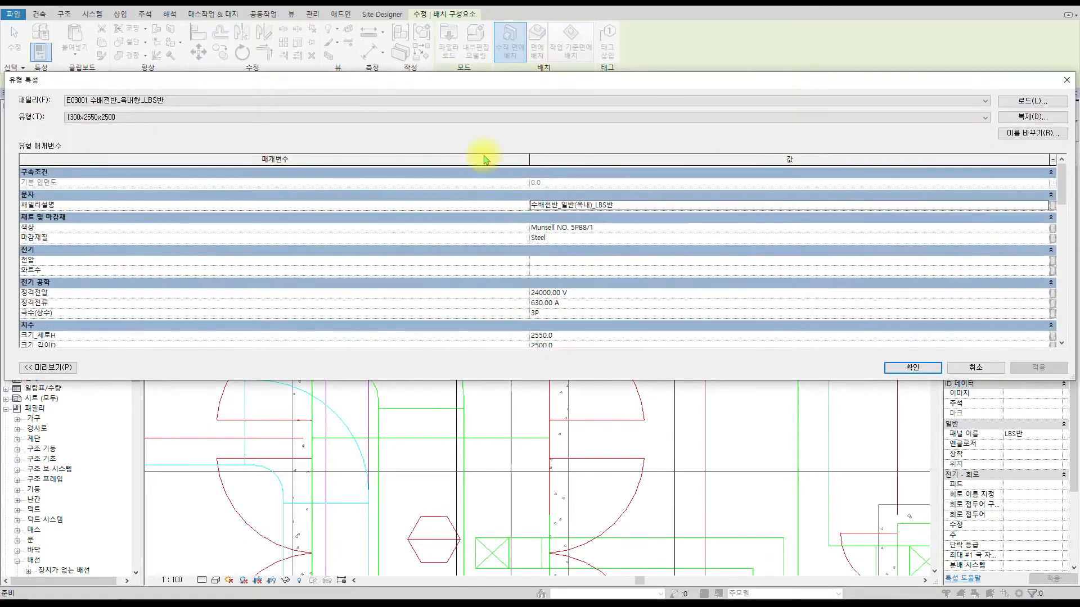
scroll(638, 233, "down", 3)
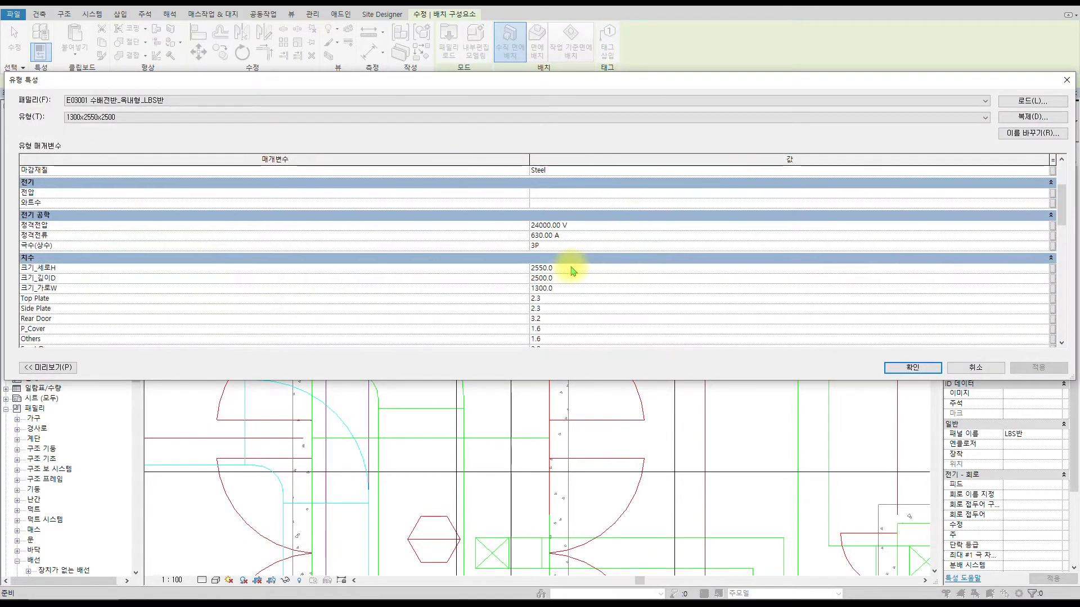
left_click(571, 270)
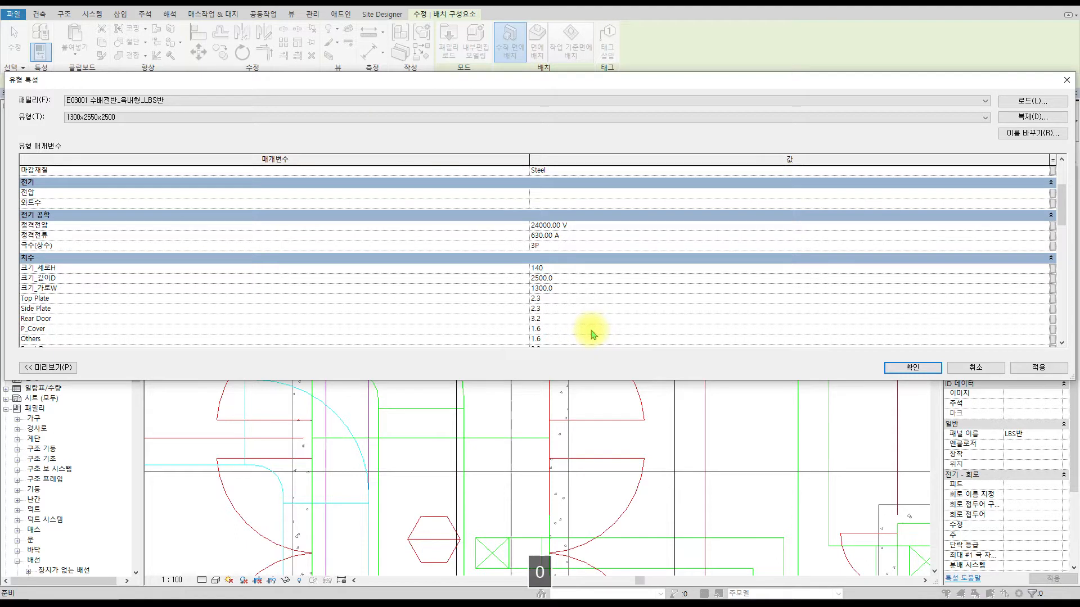
key("BackSpace")
key("BackSpace")
key("BackSpace")
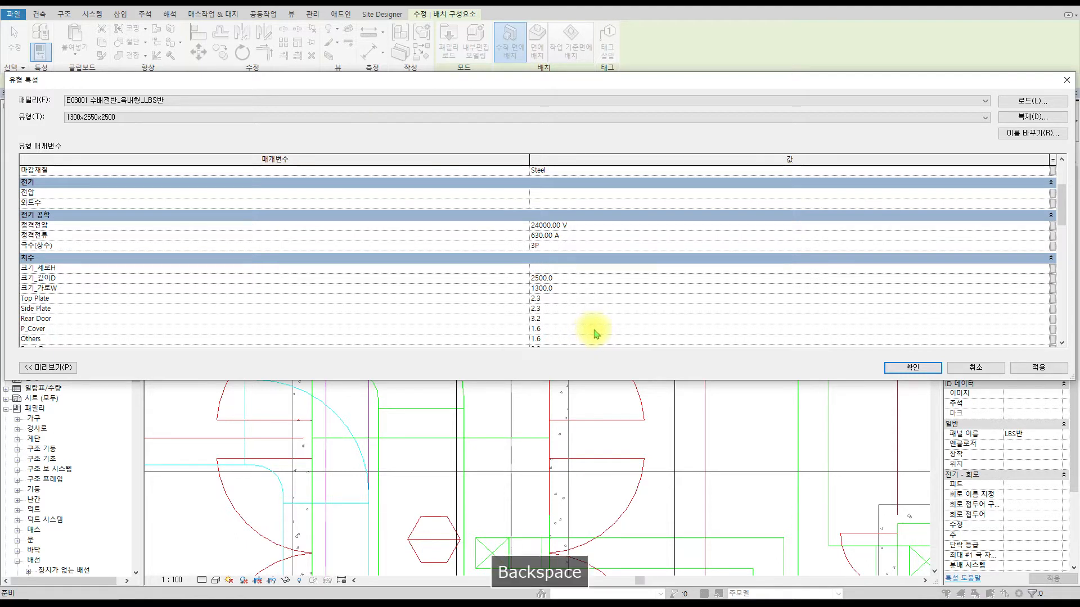
type("2")
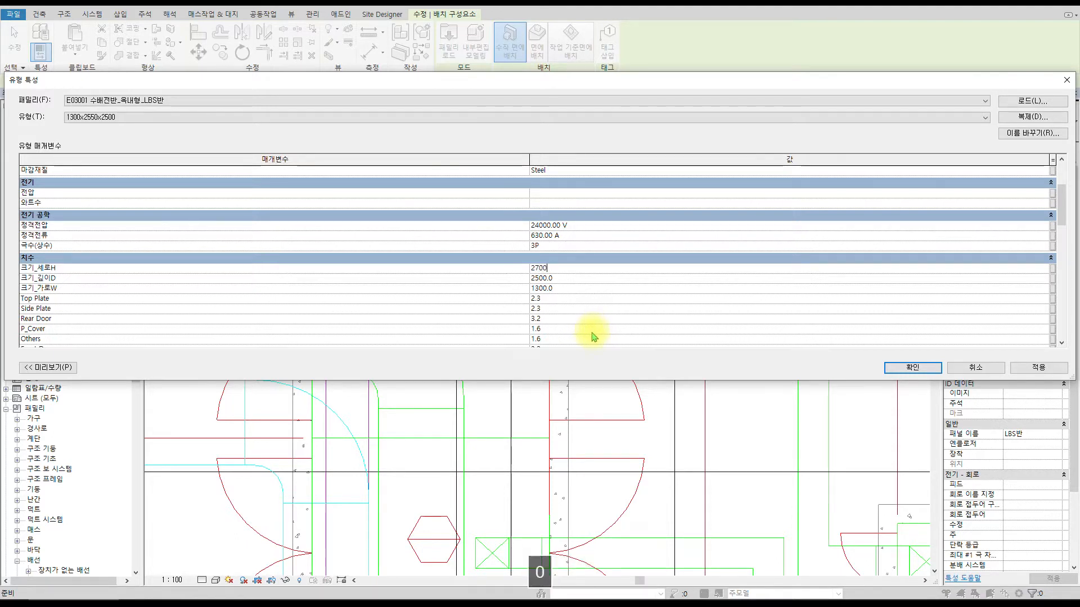
type("700")
left_click(579, 278)
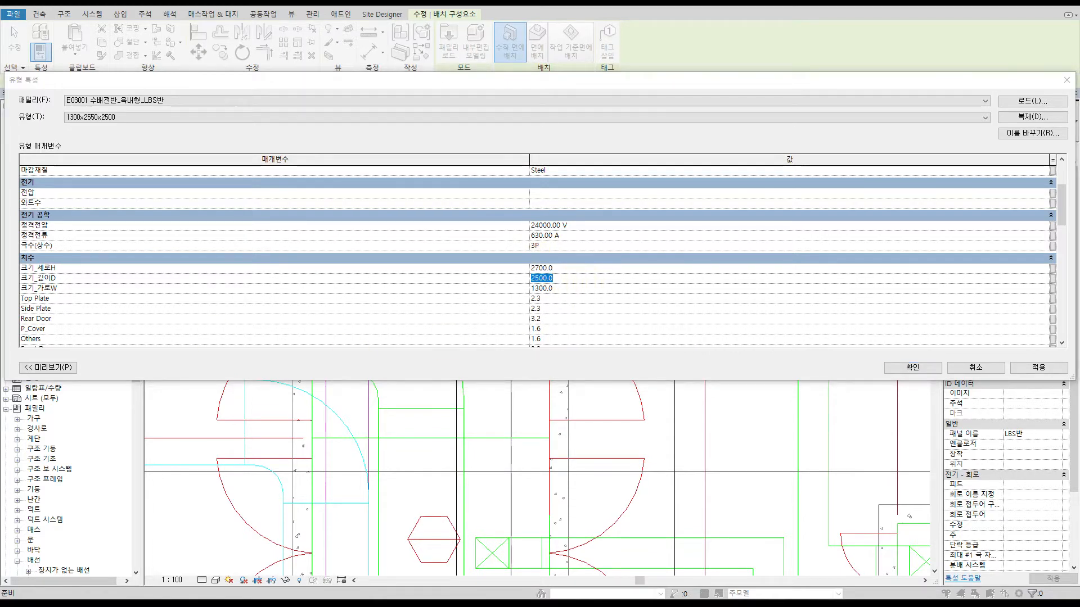
left_click(575, 288)
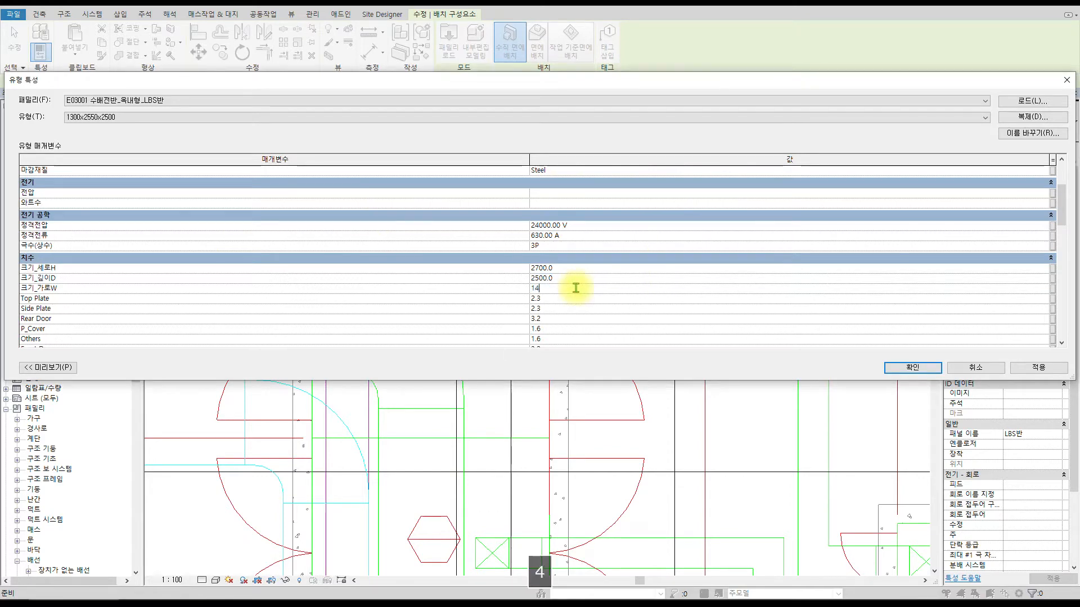
left_click(912, 368)
- Place one LBS panel on the top face of the long 2,500 mm wide pad, near its front end, in the 부분3D view
scroll(602, 374, "down", 3)
middle_click_drag(602, 374, 593, 210)
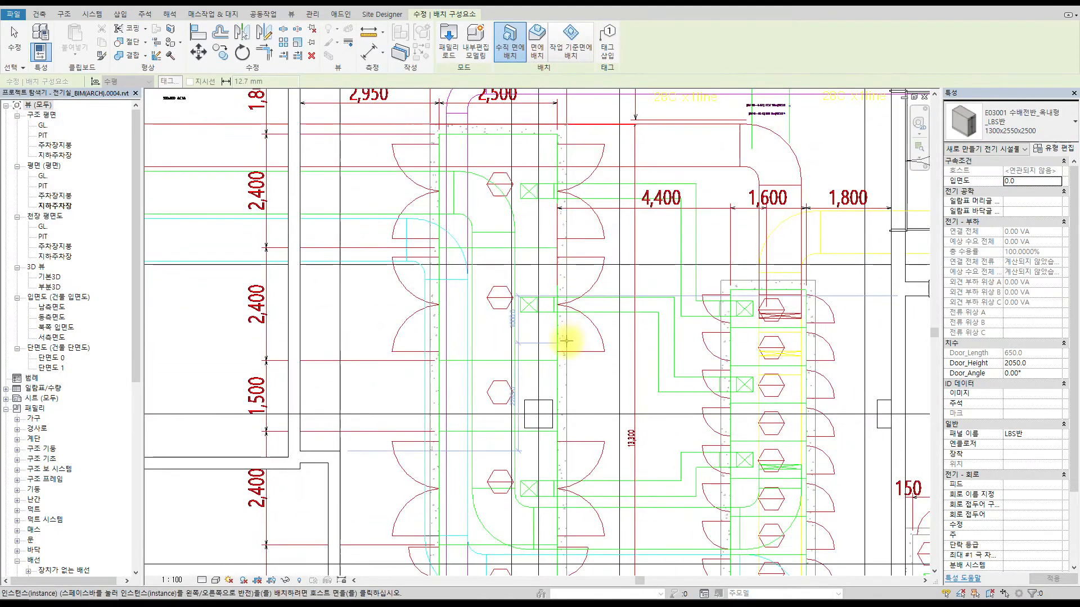
scroll(566, 338, "down", 1)
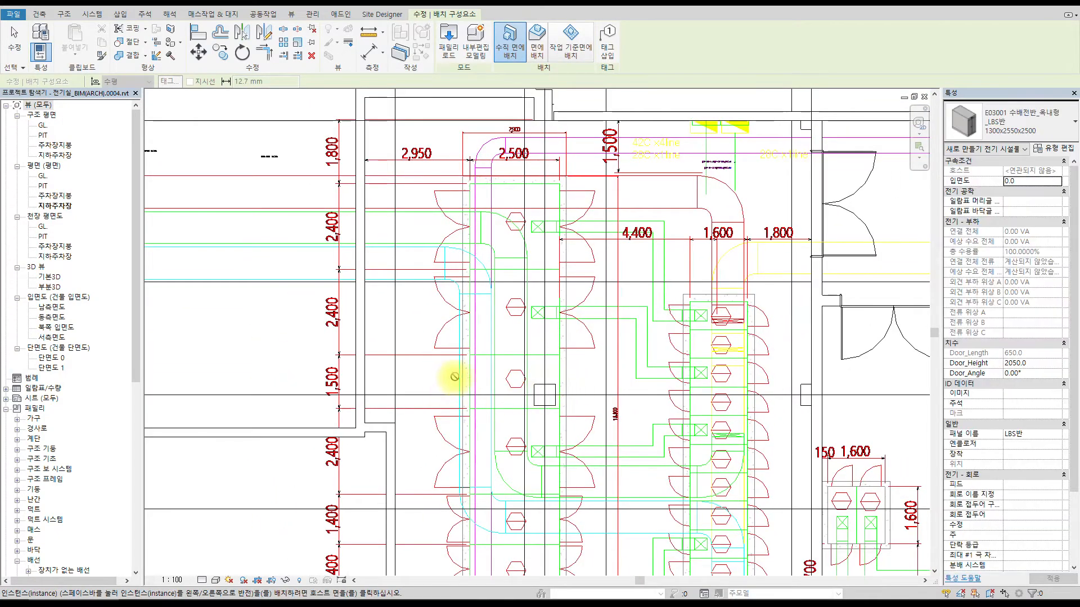
key("ctrl+Tab")
key("ctrl+Tab")
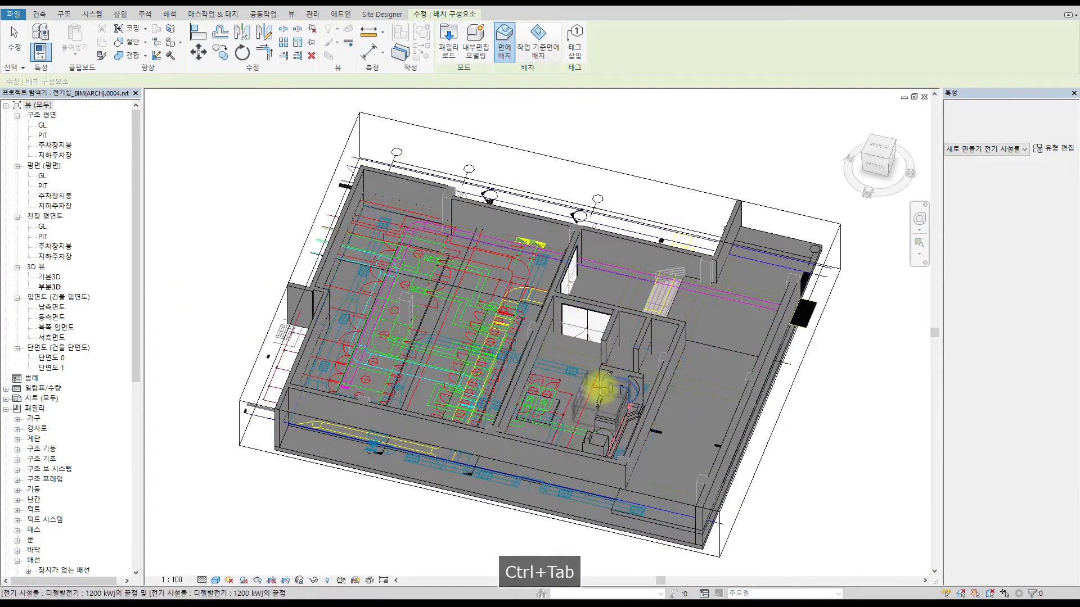
scroll(362, 315, "up", 6)
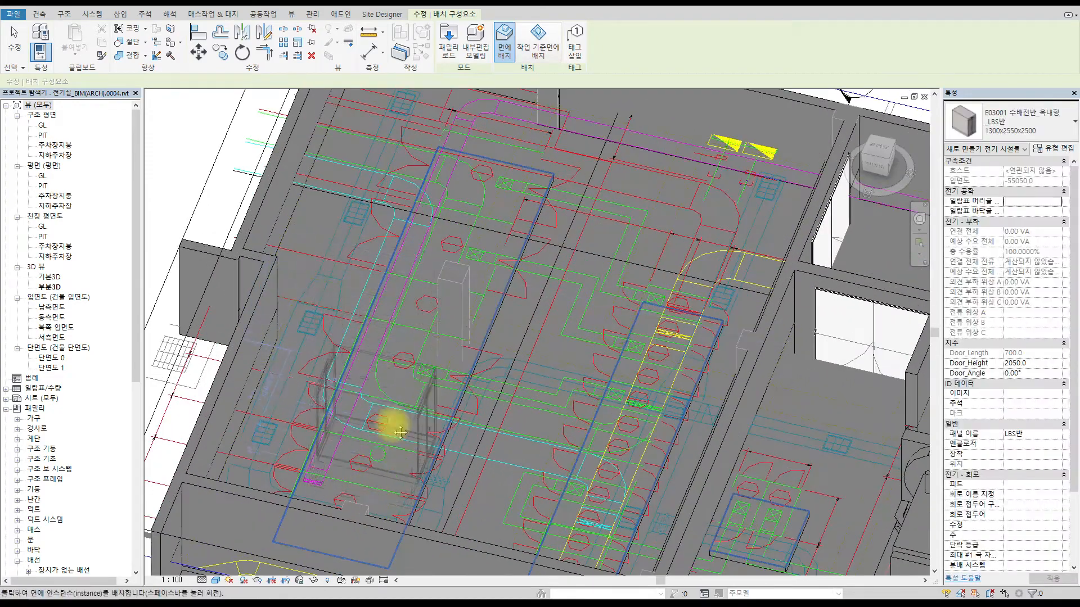
scroll(475, 315, "up", 5)
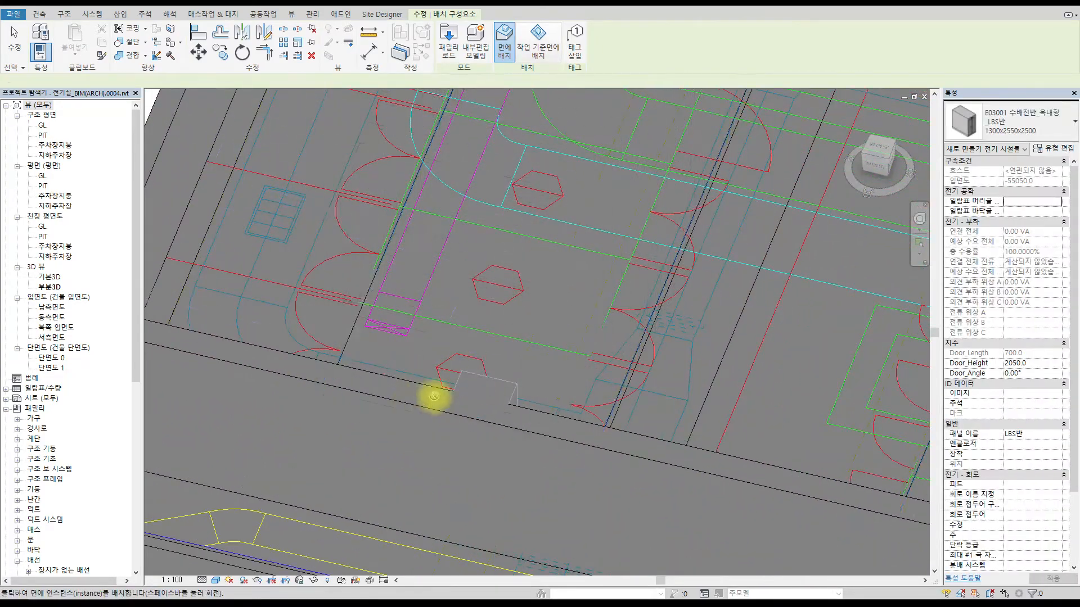
left_click(500, 360)
scroll(691, 306, "down", 3)
scroll(548, 370, "up", 1)
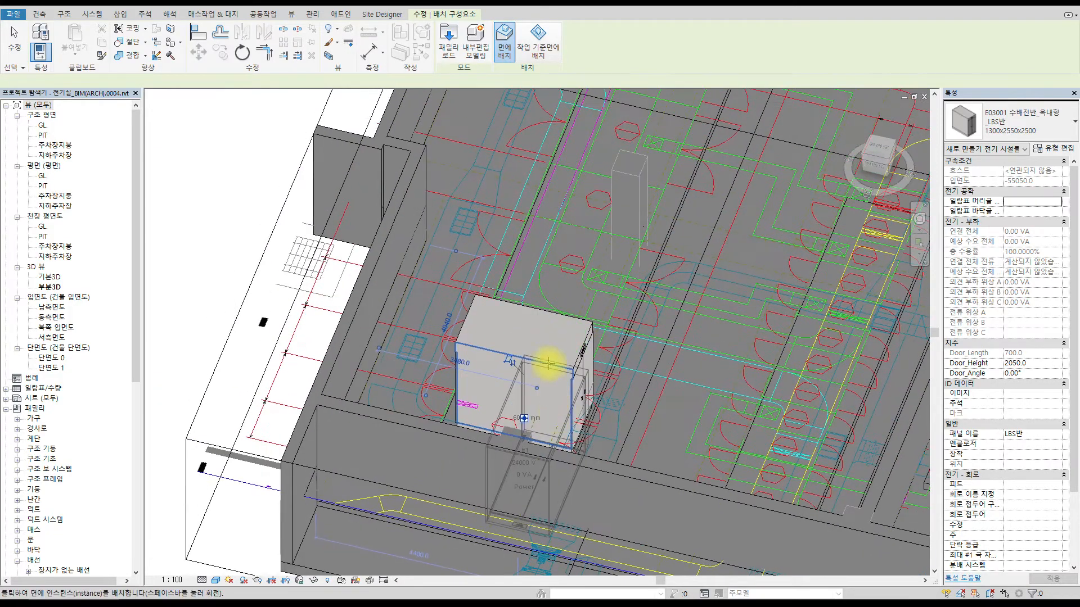
key("Escape")
key("Escape")
- Close the 단면도 0 section view and tile the 부분3D and 지하주차장 views side by side
key("w")
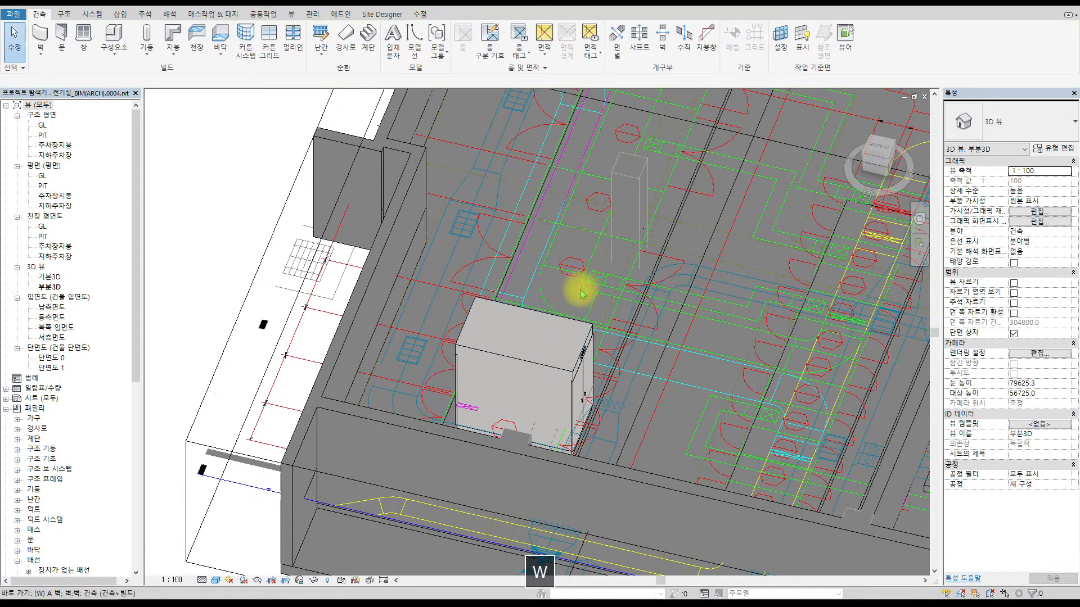
key("t")
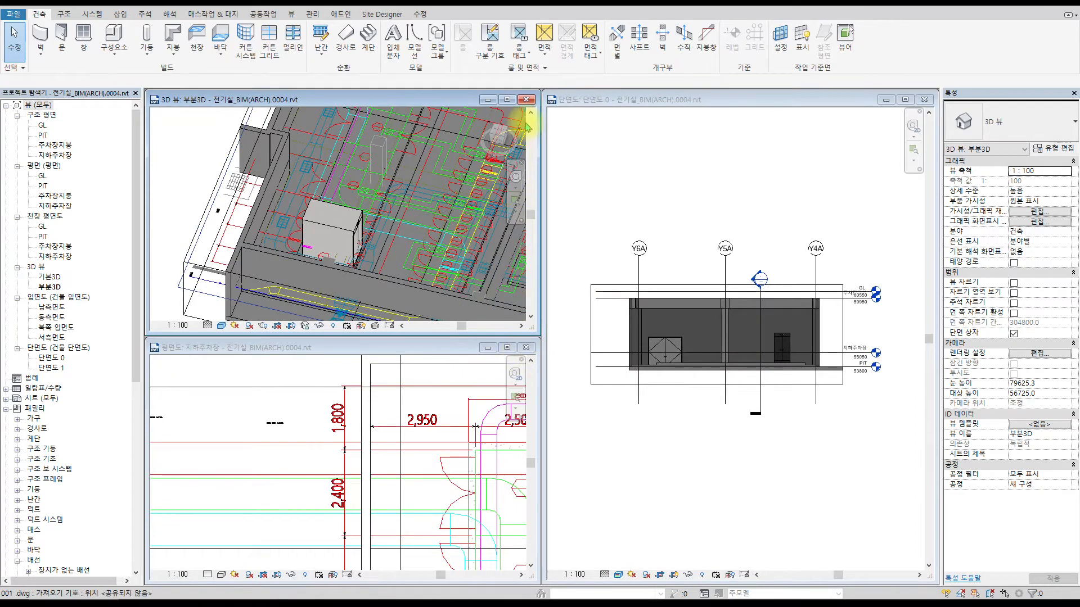
left_click(924, 100)
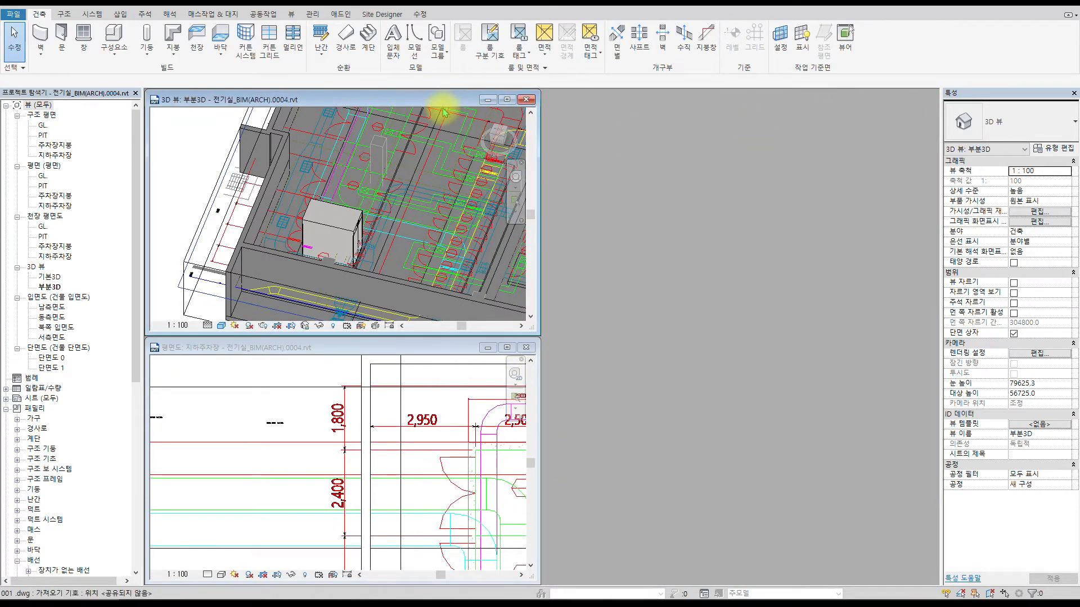
key("w")
key("t")
- In the 지하주차장 plan, align the LBS panel's door face with the long edge of the pad outline
middle_click_drag(396, 227, 356, 309)
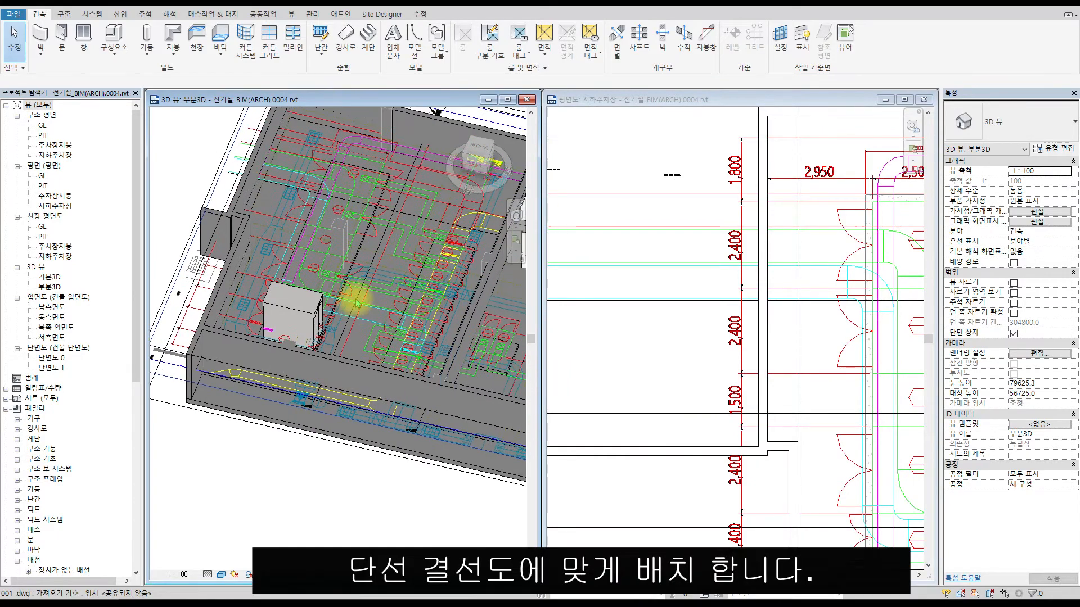
scroll(360, 310, "up", 3)
left_click(279, 304)
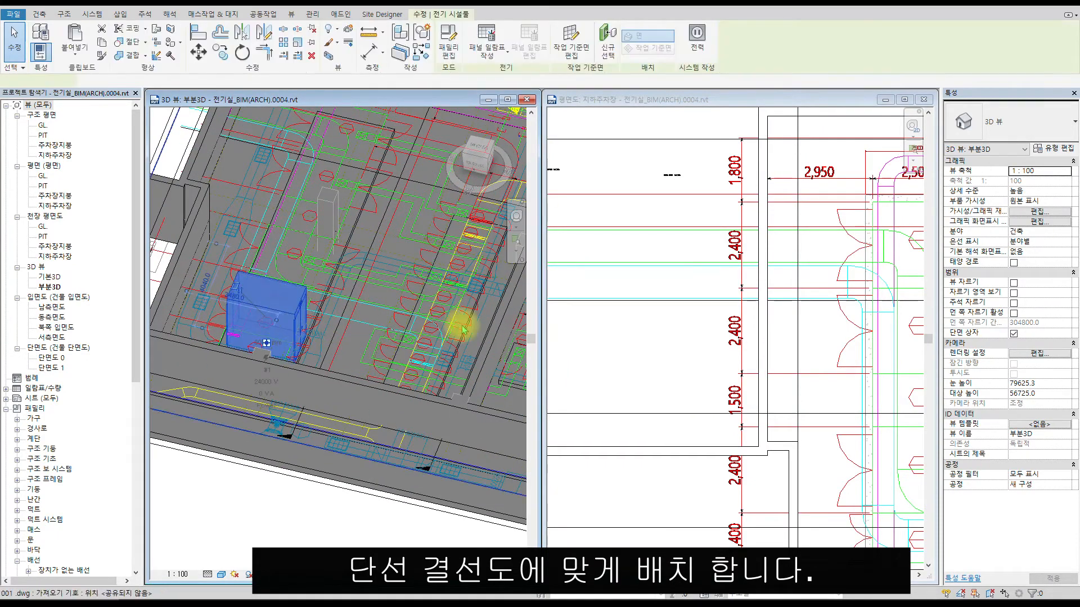
scroll(849, 354, "down", 5)
scroll(728, 360, "up", 2)
scroll(728, 360, "up", 6)
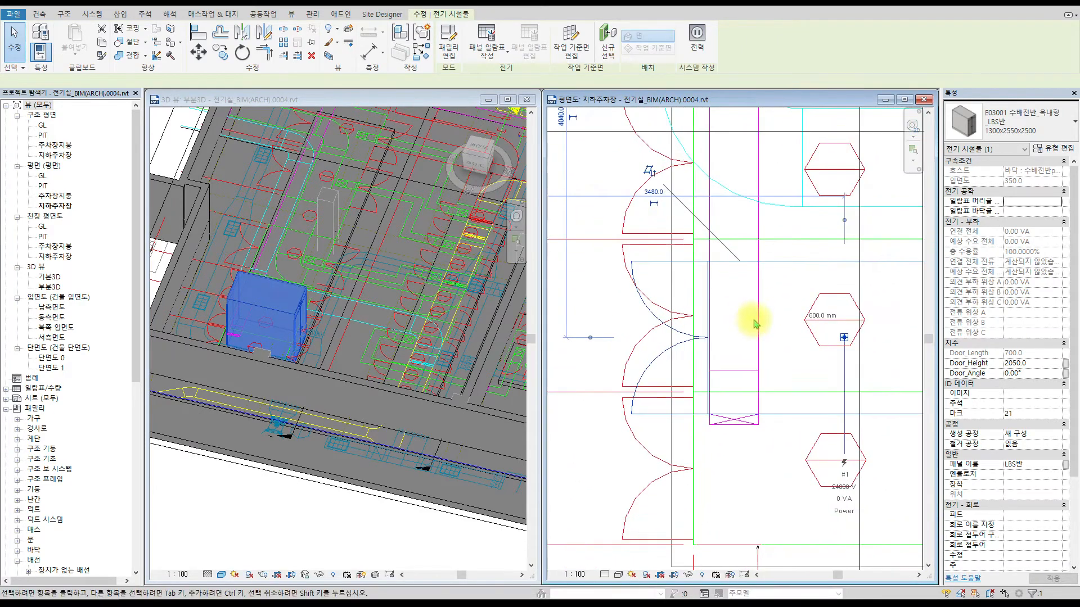
key("a")
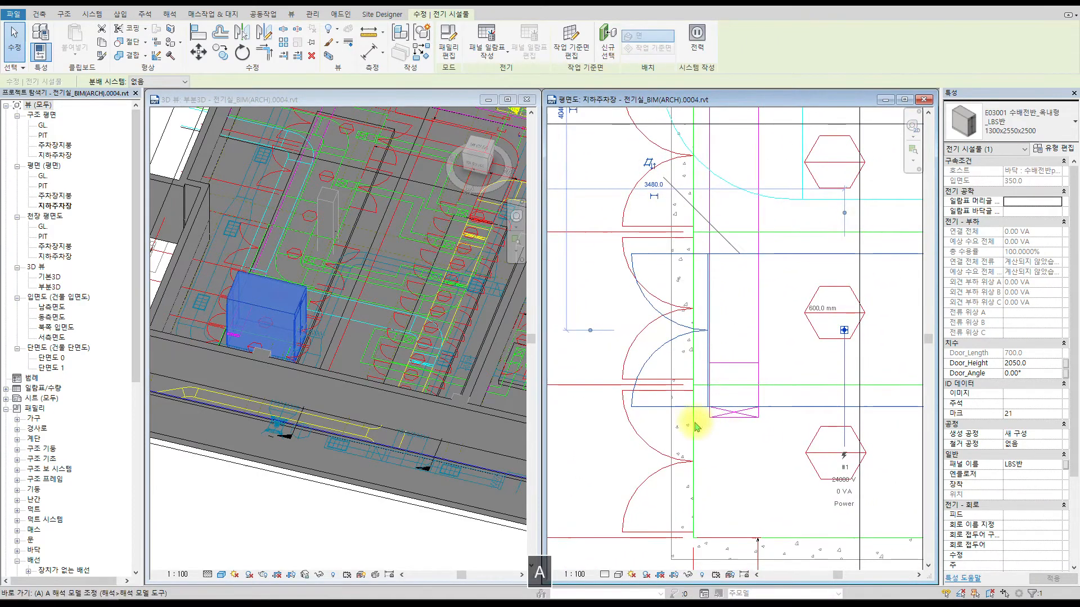
key("l")
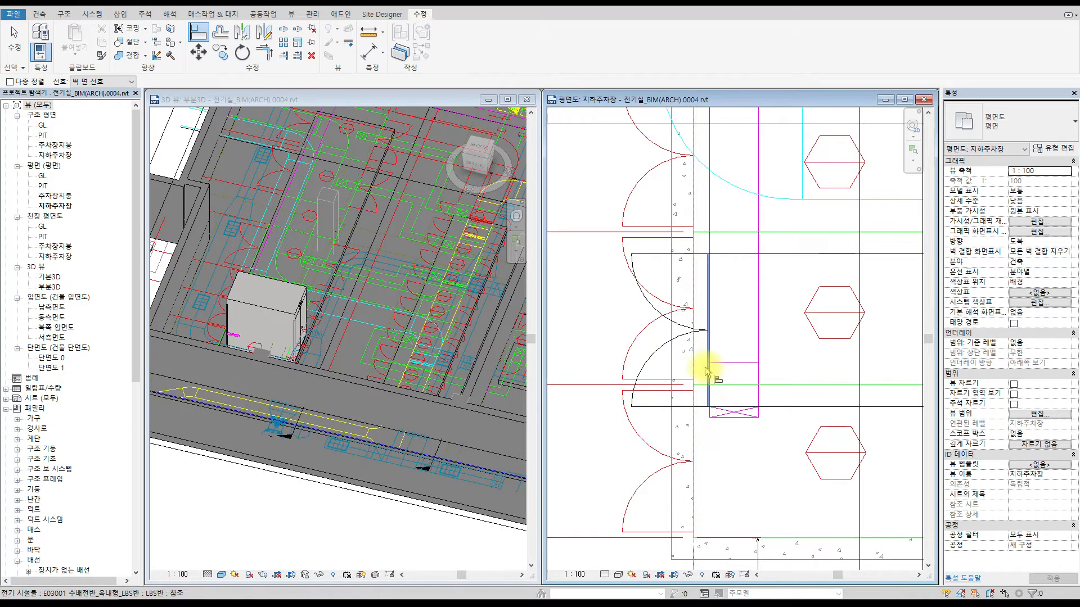
left_click(693, 368)
left_click(707, 371)
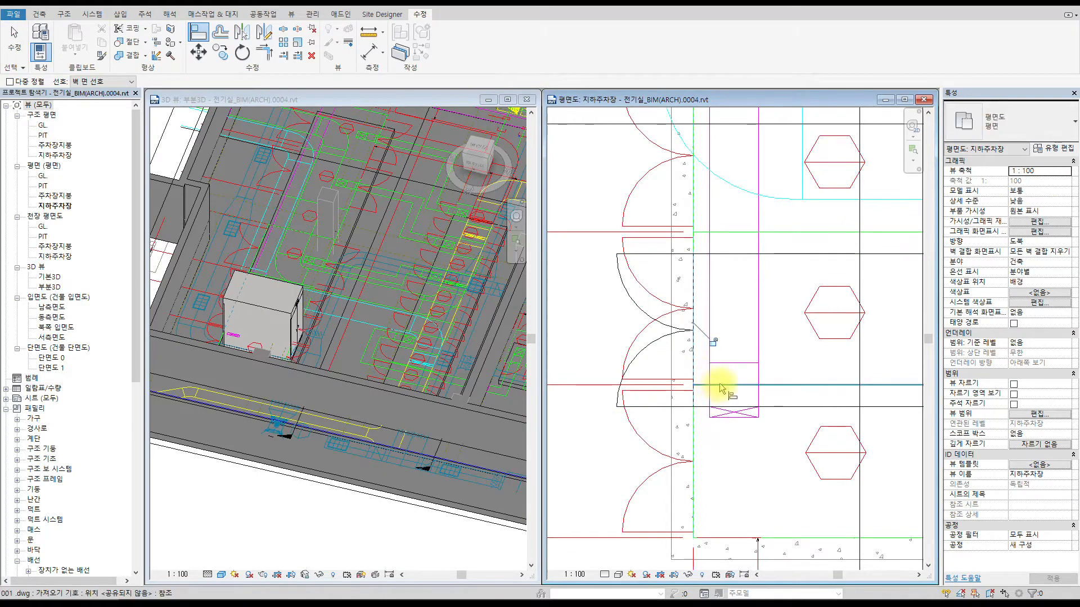
- Align the LBS panel's side with the pad outline's short end edge next to the 2,500 dimension
scroll(785, 379, "down", 3)
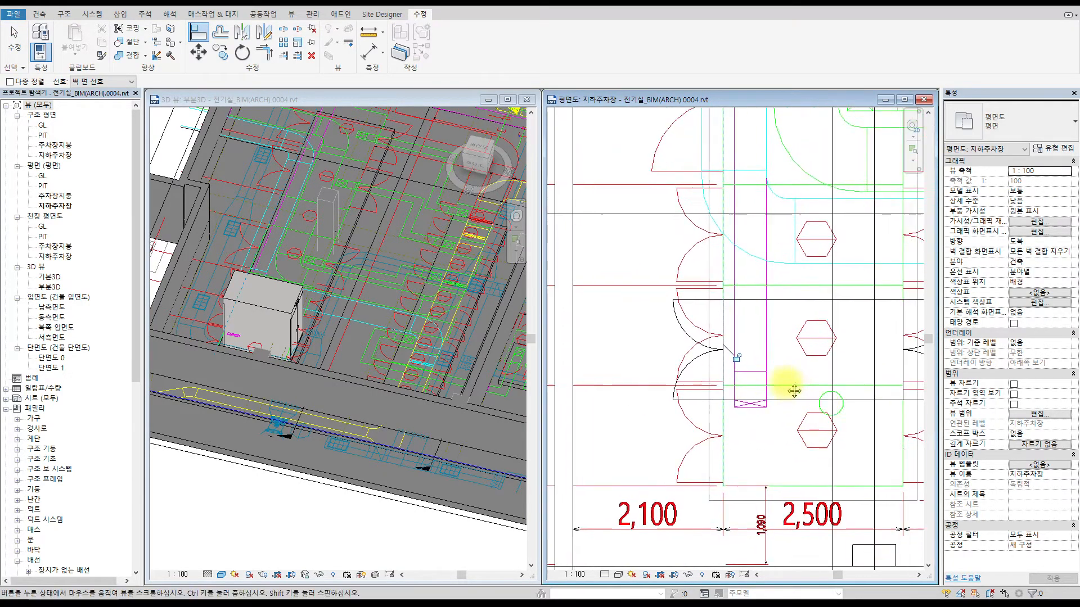
scroll(814, 433, "up", 2)
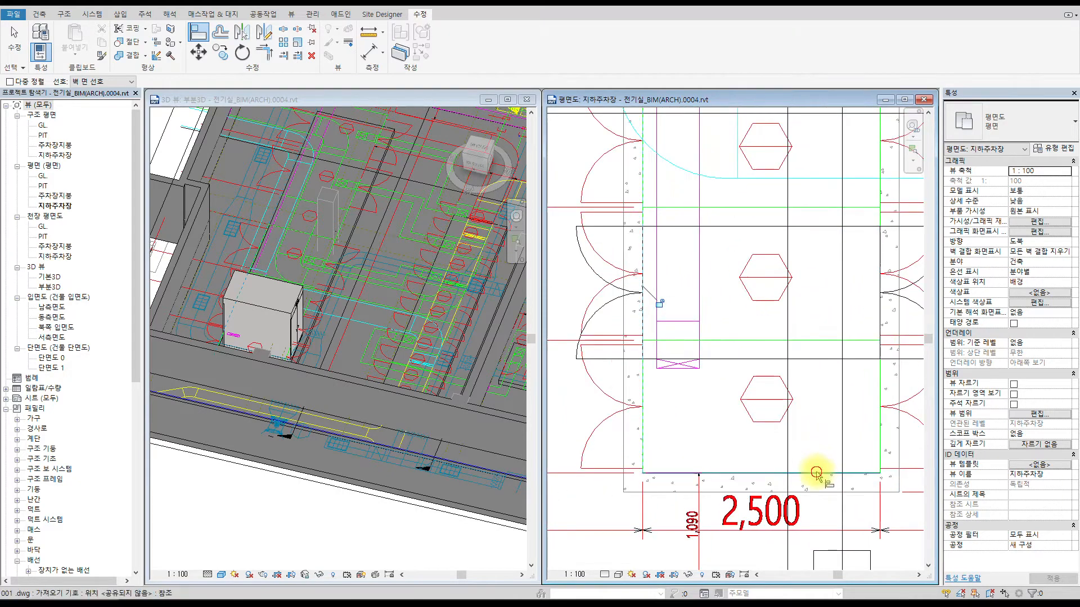
left_click(826, 358)
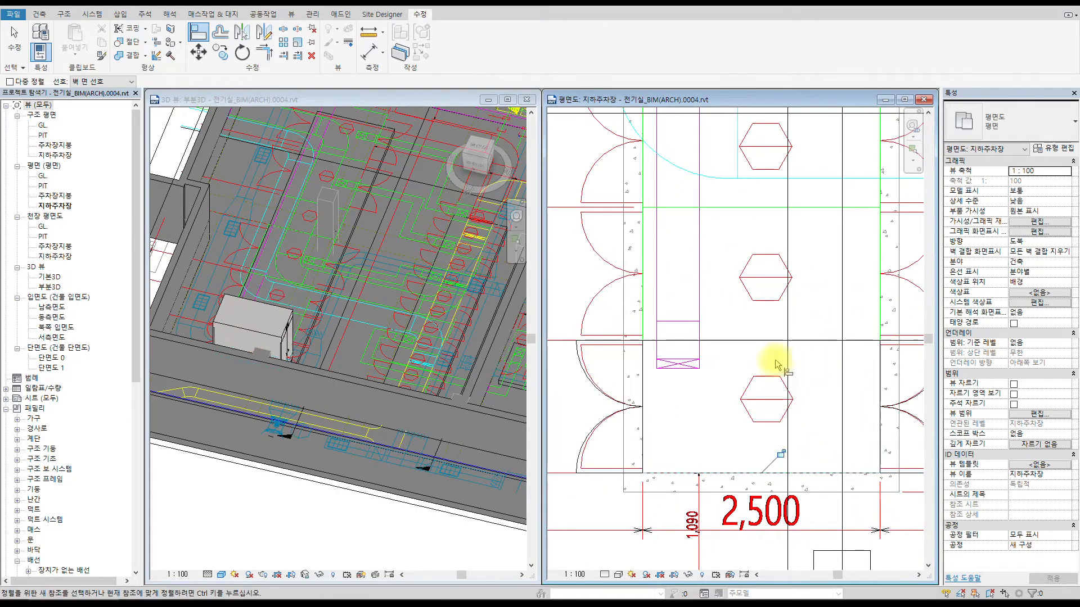
scroll(640, 349, "up", 3)
scroll(665, 328, "down", 2)
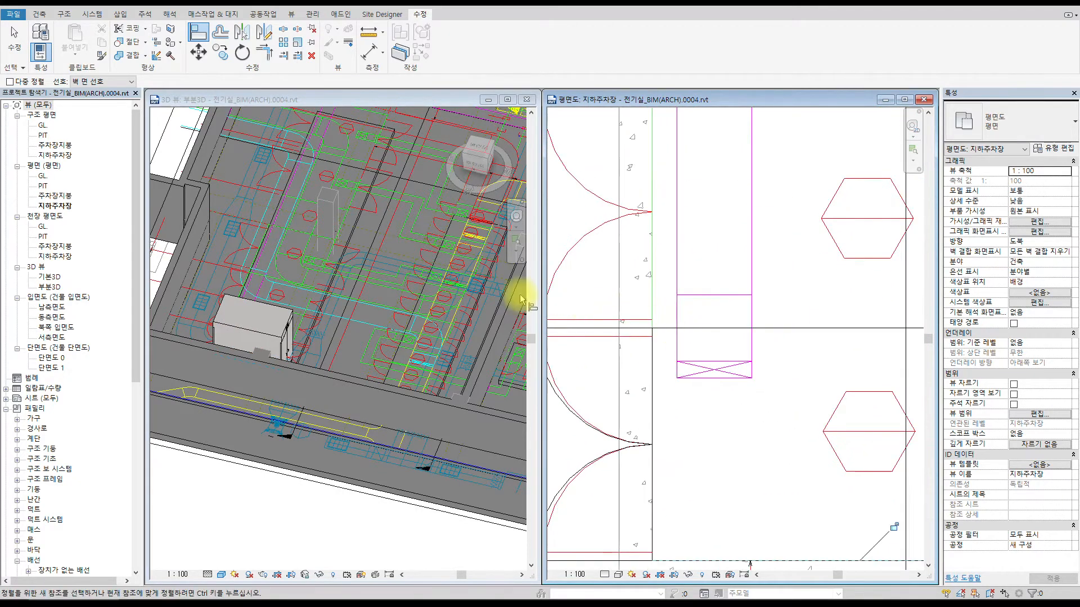
key("Escape")
- Examine the aligned LBS panel on its pad in 3D and the neighbouring panel position in the plan
left_click(283, 330)
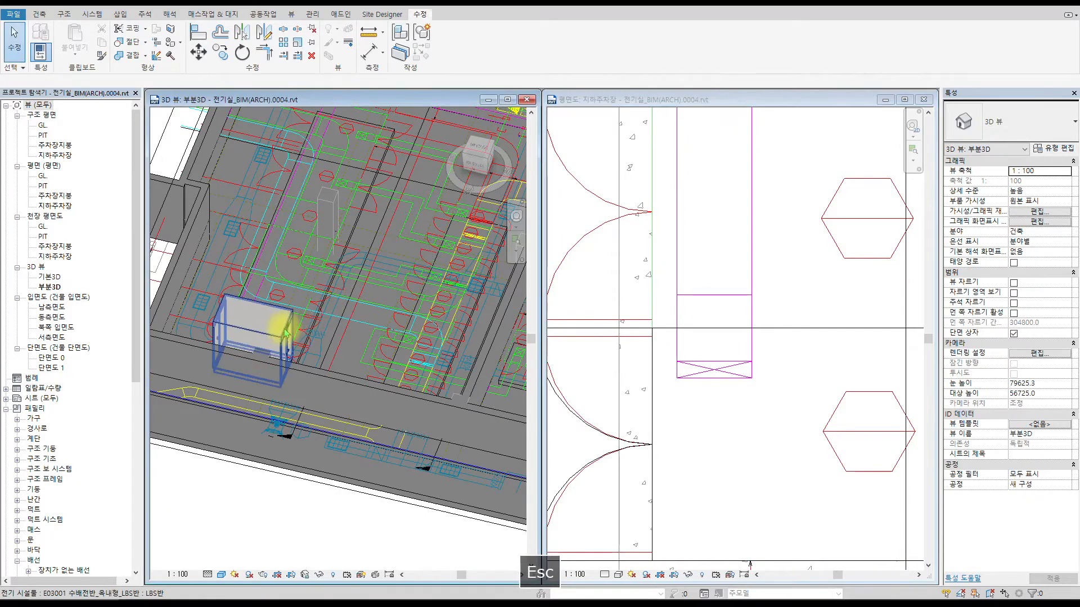
left_click(281, 331)
middle_click_drag(281, 332, 319, 340, "shift")
scroll(229, 373, "up", 4)
left_click(815, 285)
scroll(748, 289, "down", 3)
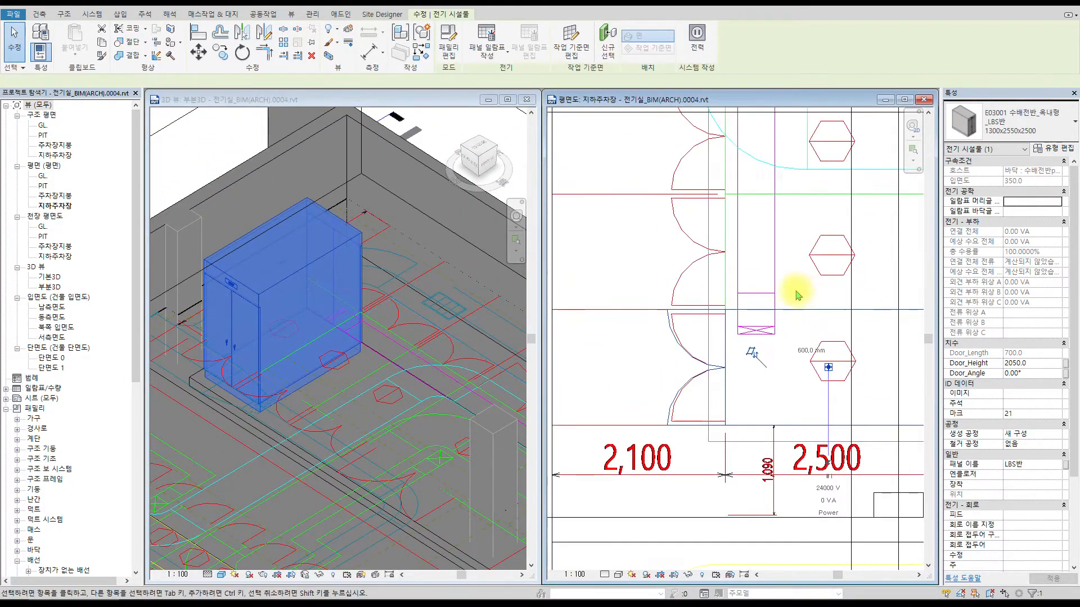
middle_click_drag(747, 289, 756, 353)
scroll(769, 328, "up", 3)
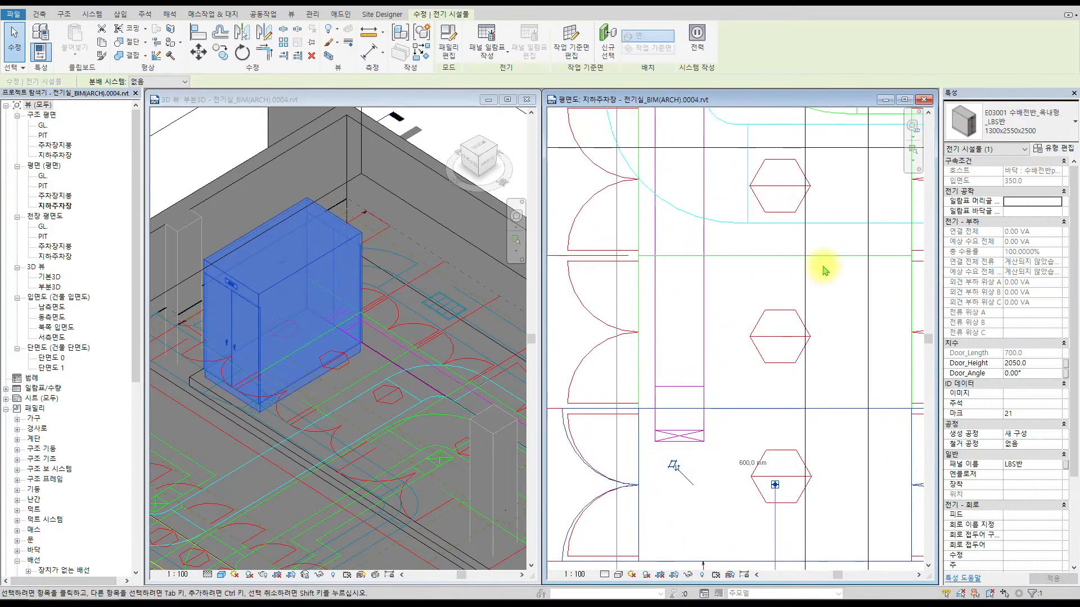
- Load E03003 수배전반_옥내형_MOF반.rfa from File Explorer's 패밀리 folder into the 부분3D view for placement
key("alt+Tab")
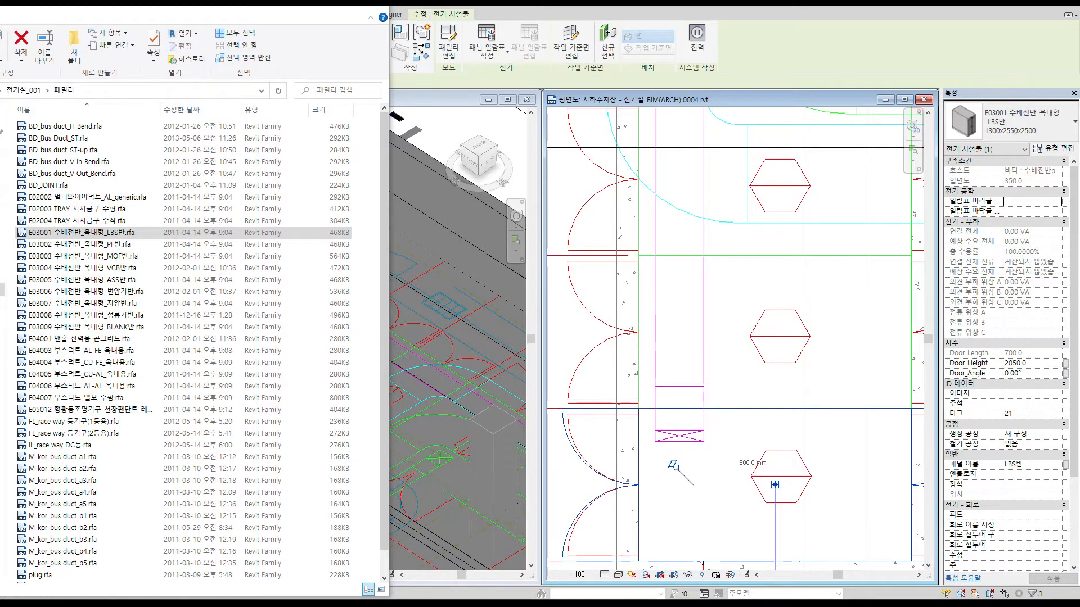
left_click(118, 258)
left_click_drag(118, 258, 442, 307)
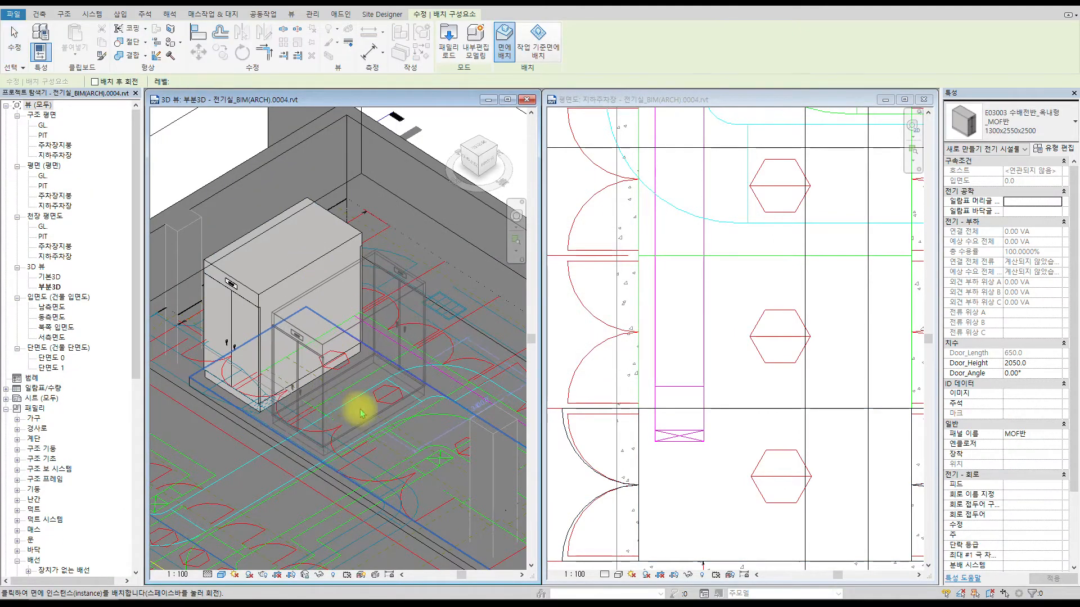
- Place the MOF panel on the pad beside the LBS panel in the 부분3D view
left_click(391, 405)
key("Escape")
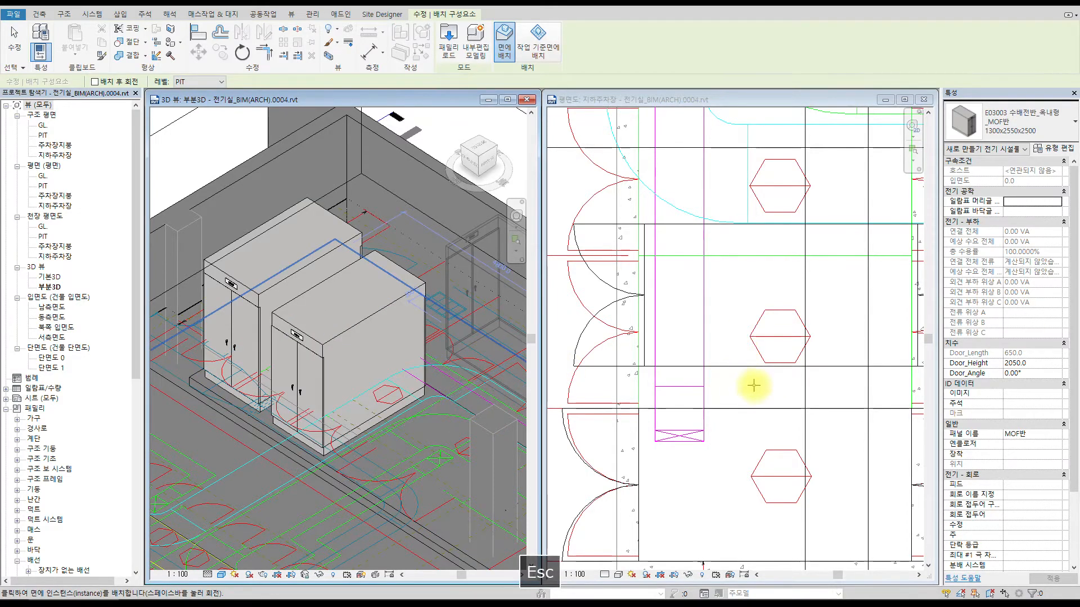
key("Escape")
- In the 지하주차장 plan, align the MOF panel's door face with the CAD panel outline's long edge and its side with the LBS panel
key("a")
key("l")
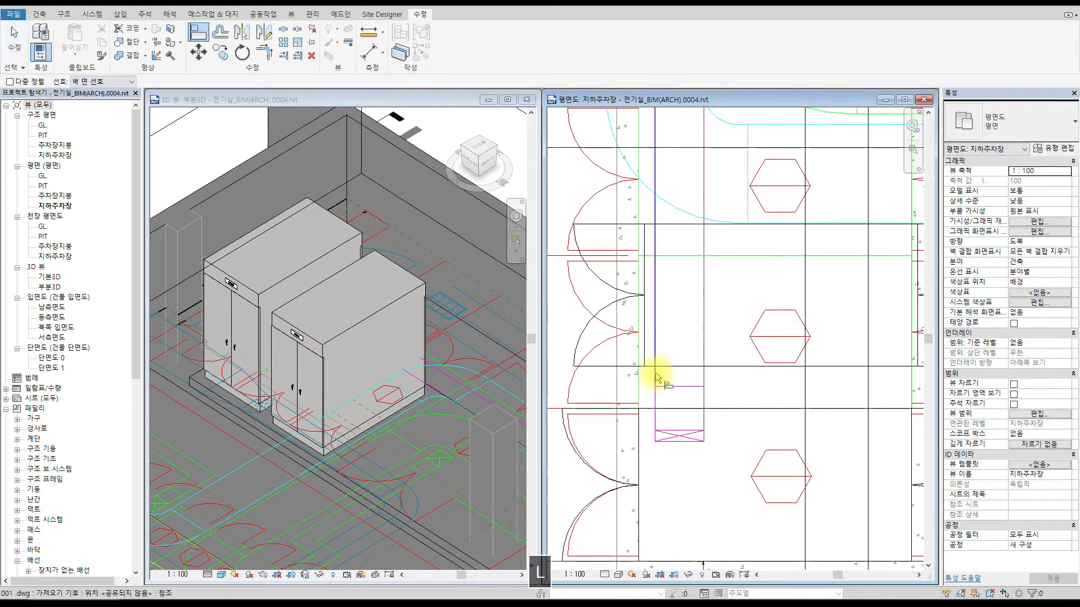
left_click(637, 386)
left_click(645, 353)
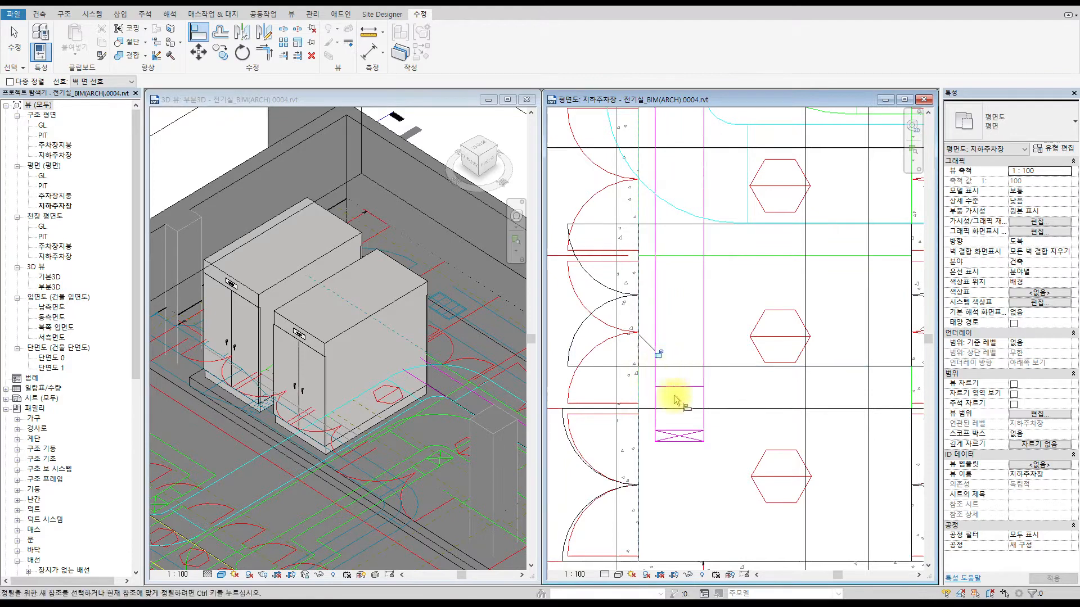
left_click(739, 411)
left_click(741, 366)
scroll(855, 289, "down", 1)
middle_click_drag(854, 293, 779, 312)
scroll(809, 290, "up", 1)
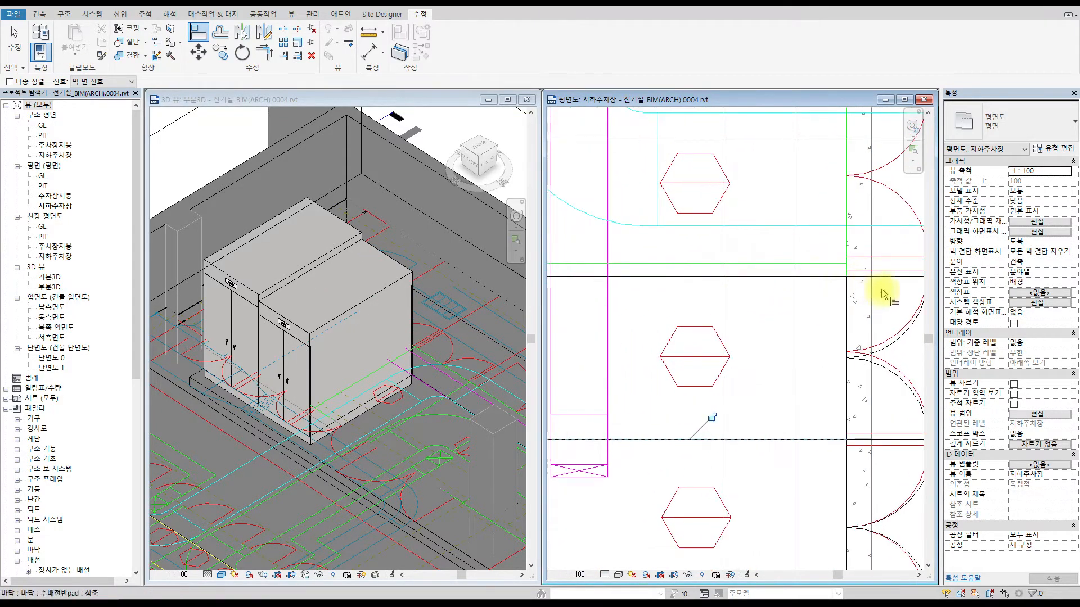
left_click(1057, 147)
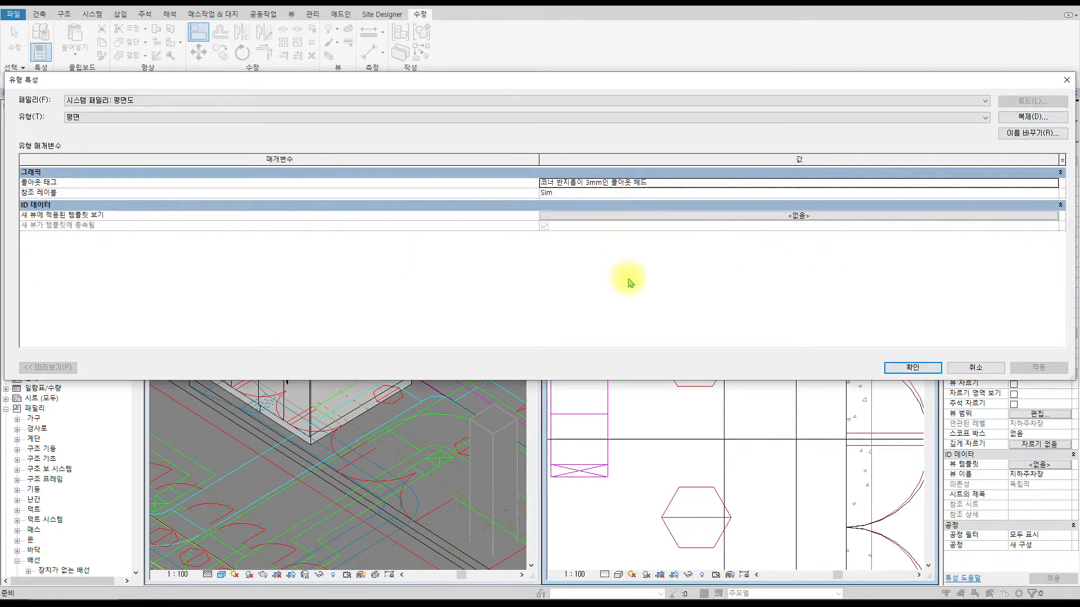
key("Escape")
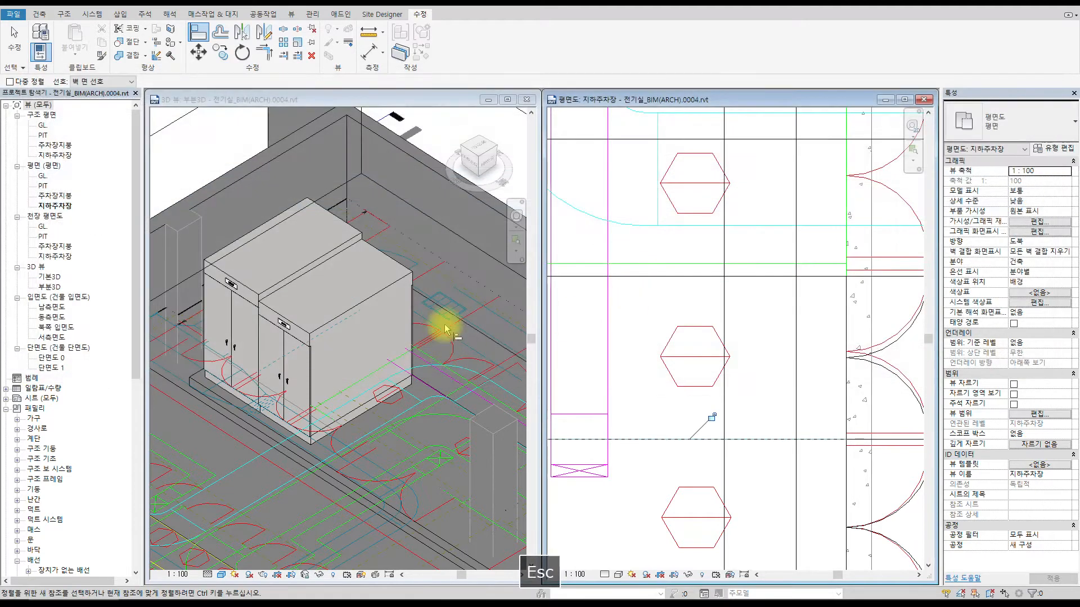
- Set the MOF panel type's height, 크기_세로H, to 2700
left_click(398, 283)
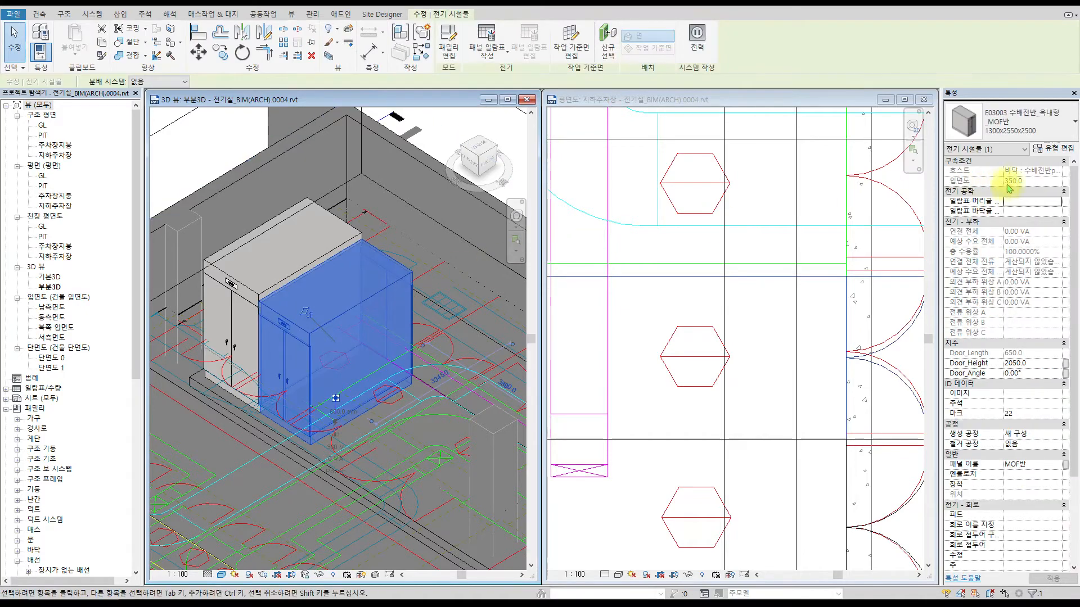
left_click(1072, 150)
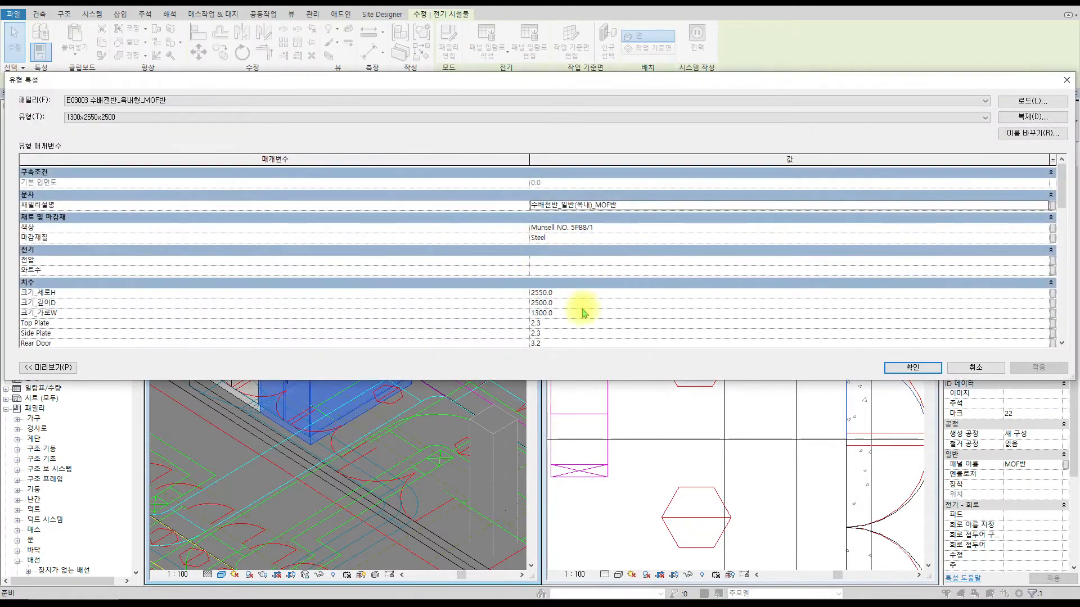
scroll(583, 314, "down", 2)
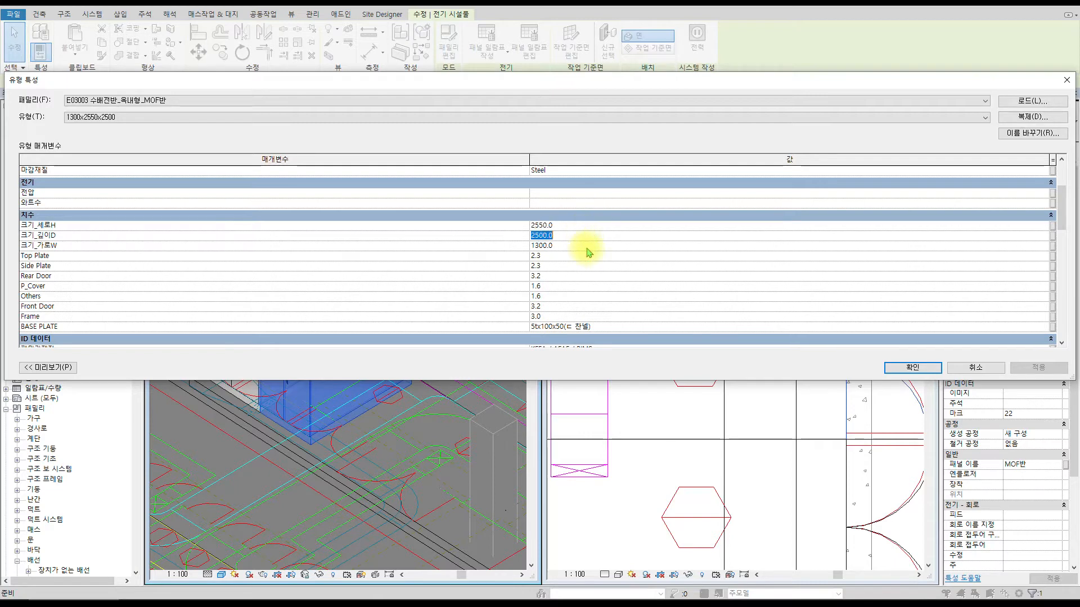
left_click(583, 226)
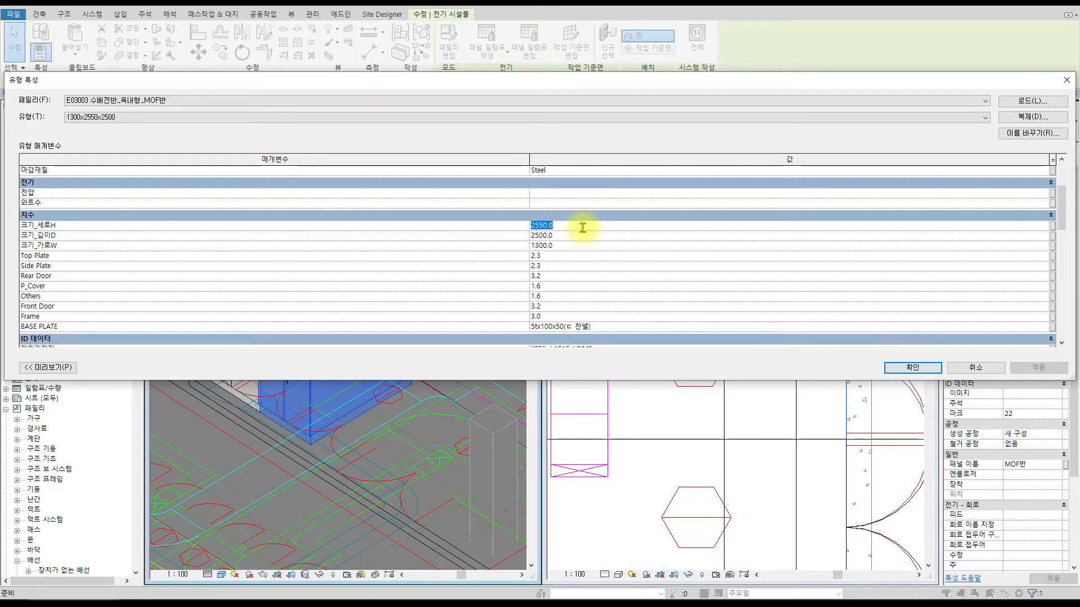
type("1")
key("BackSpace")
type("2")
key("BackSpace")
key("BackSpace")
type("70")
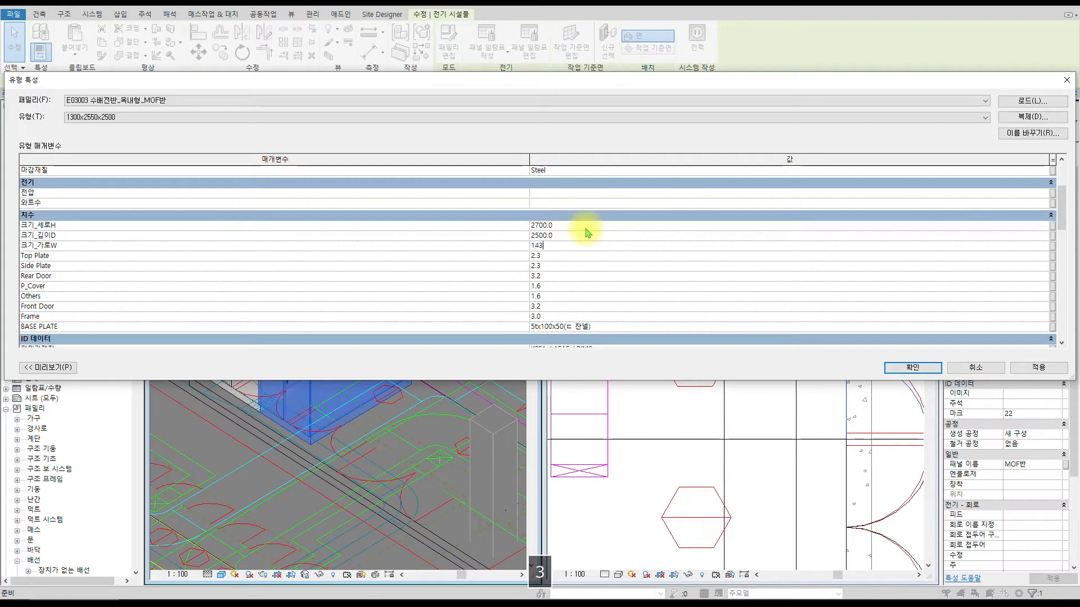
- Set the MOF panel type's width, 크기_가로W, to 1400 and apply the type changes
key("BackSpace")
key("BackSpace")
key("BackSpace")
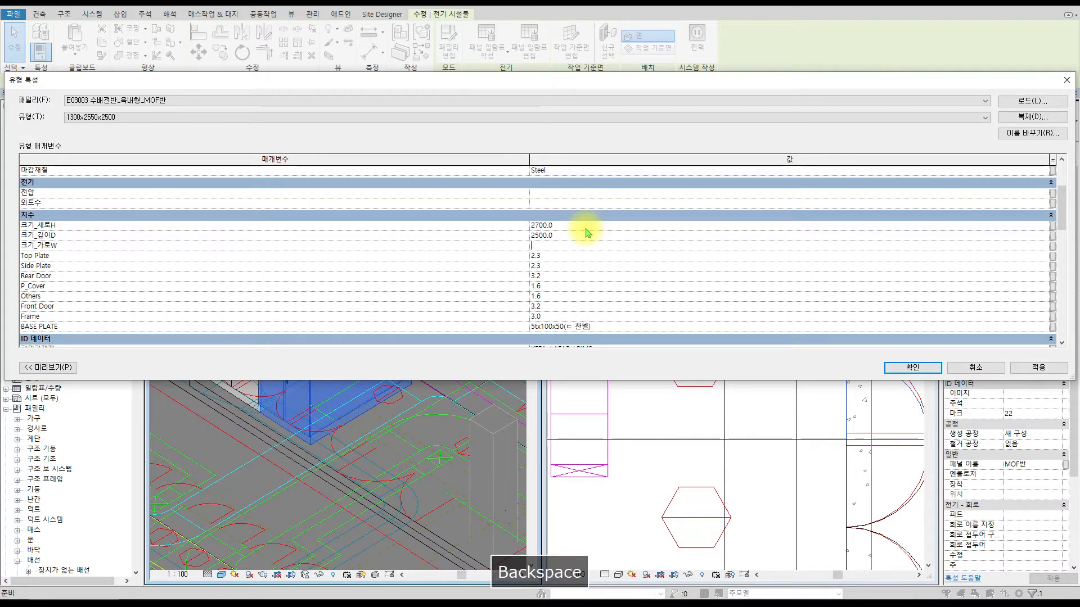
type("1400")
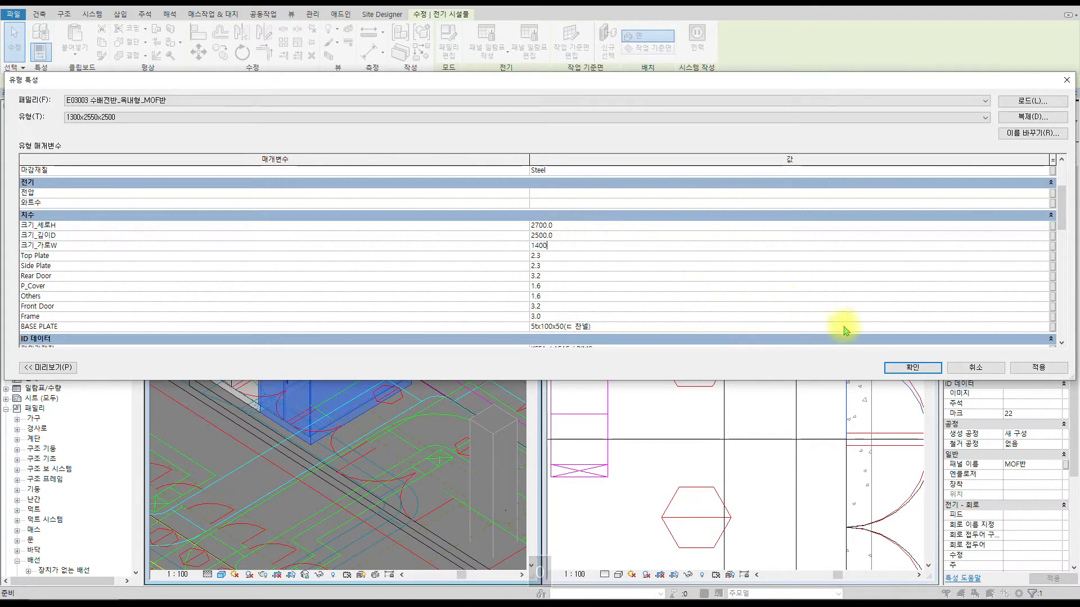
left_click(908, 368)
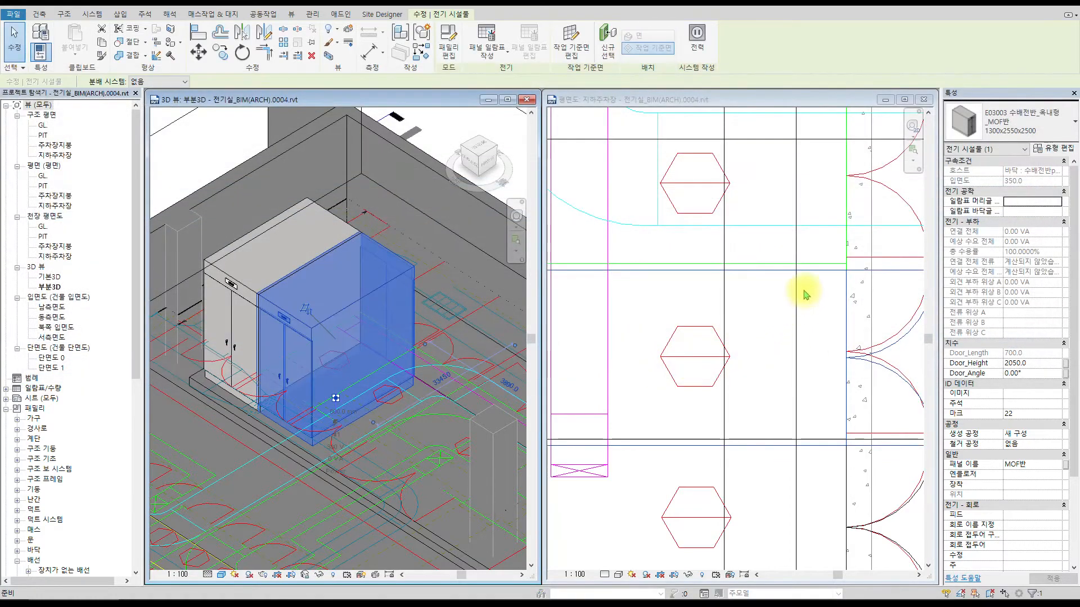
- In the plan, align the MOF panel's side facing away from the LBS panel with the linked CAD panel boundary line
scroll(731, 294, "down", 2)
scroll(777, 309, "up", 4)
scroll(733, 307, "down", 2)
scroll(767, 308, "up", 4)
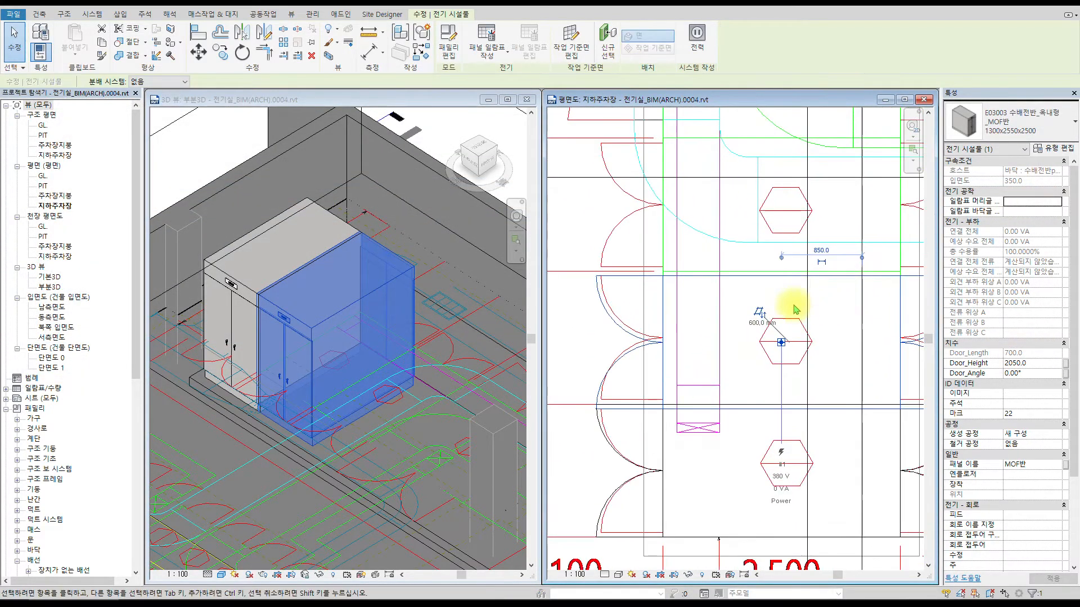
scroll(798, 307, "down", 1)
key("Escape")
key("a")
key("Escape")
key("a")
key("l")
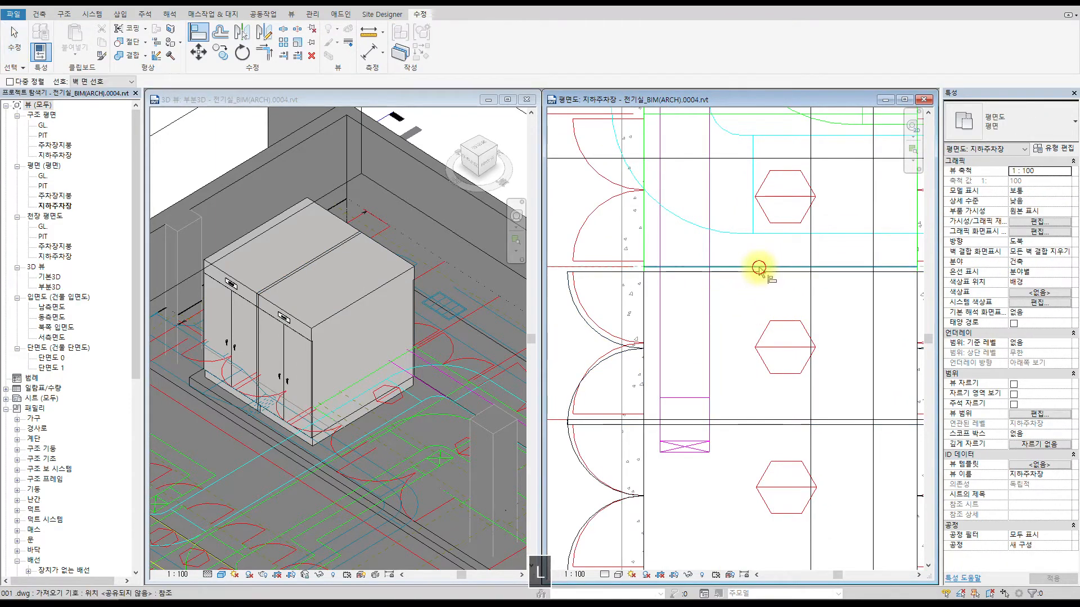
left_click(758, 268)
key("Escape")
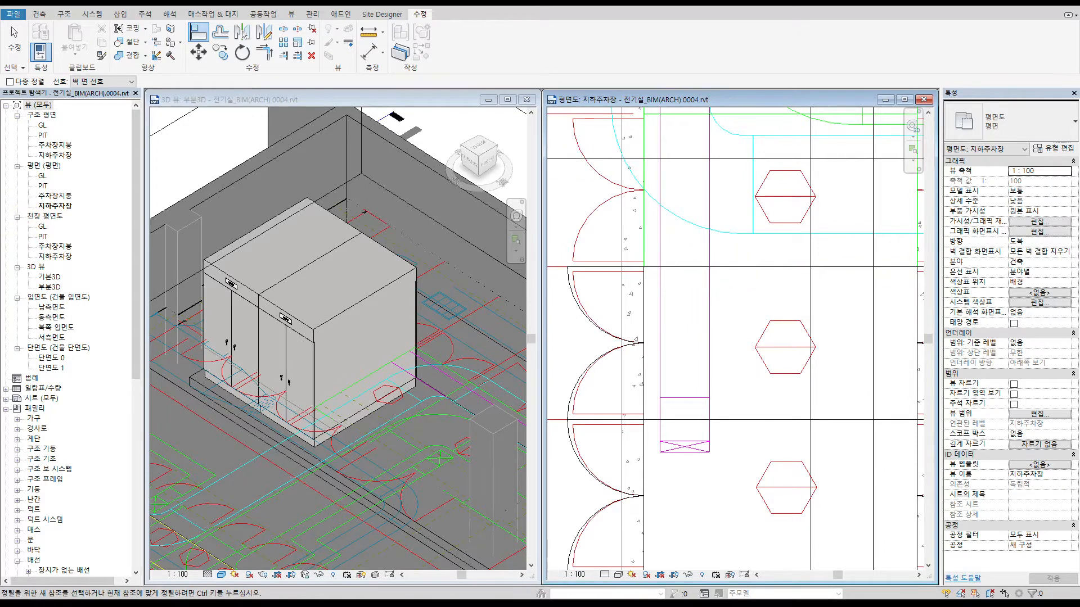
- Load E03004 수배전반_옥내형_VCB반.rfa from File Explorer's 패밀리 folder and place the panel on the pad beside the MOF panel
key("alt+Tab")
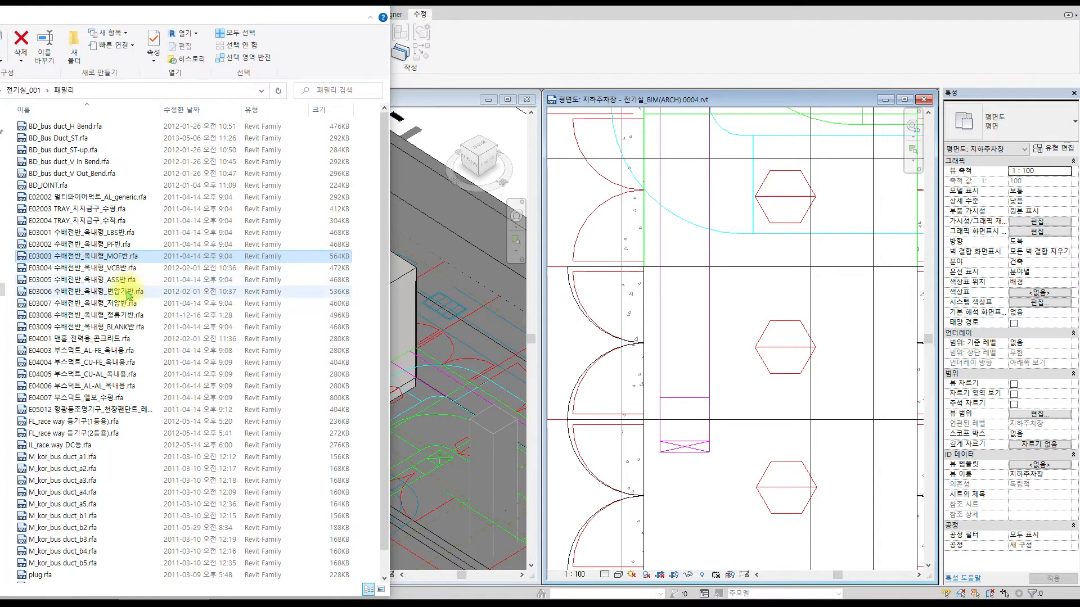
left_click_drag(130, 279, 426, 359)
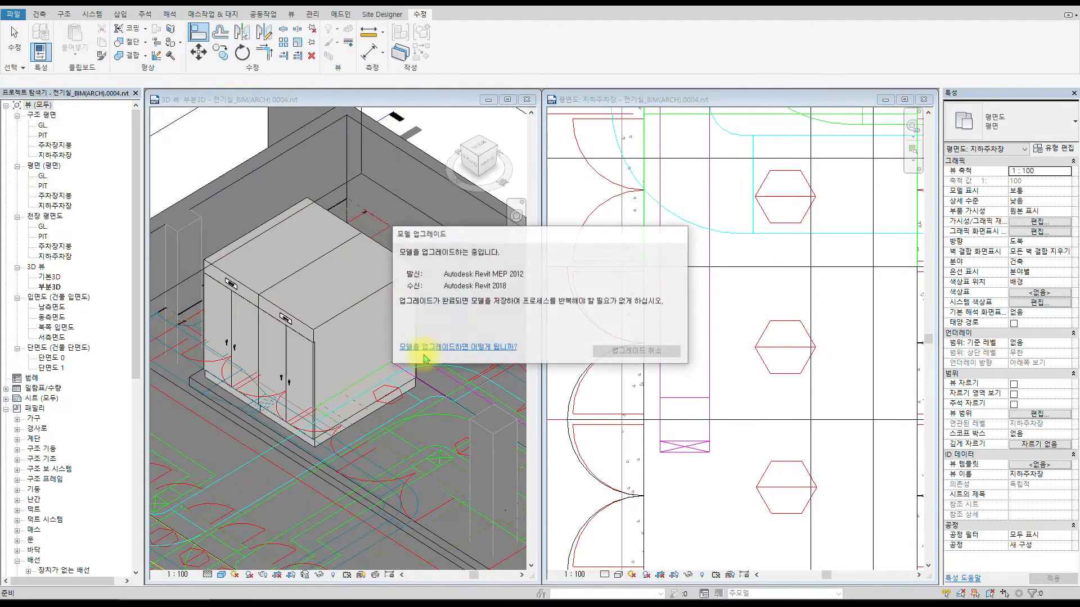
left_click(386, 427)
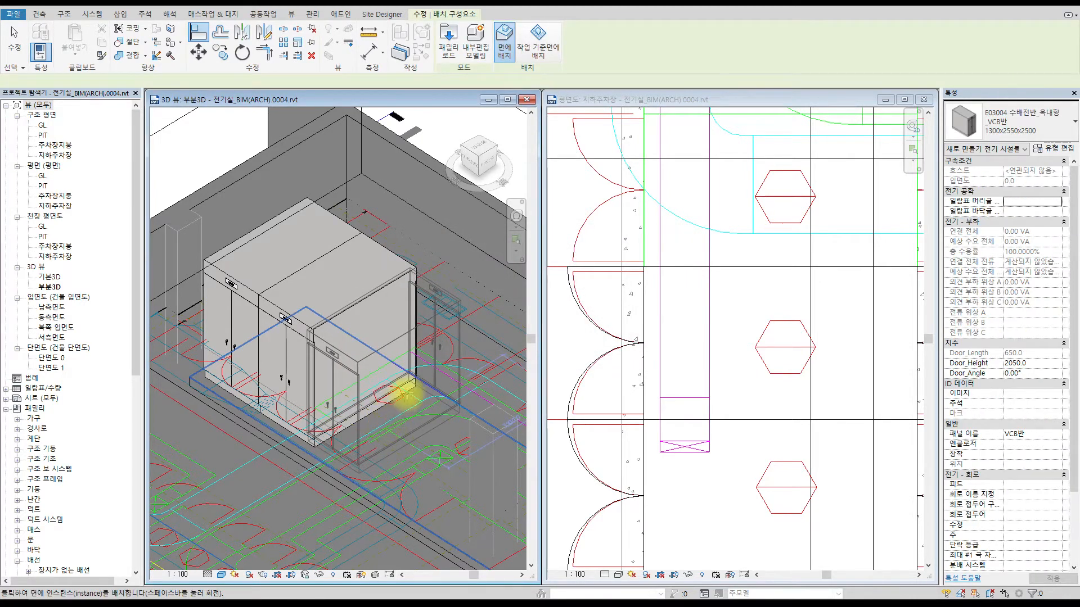
key("Escape")
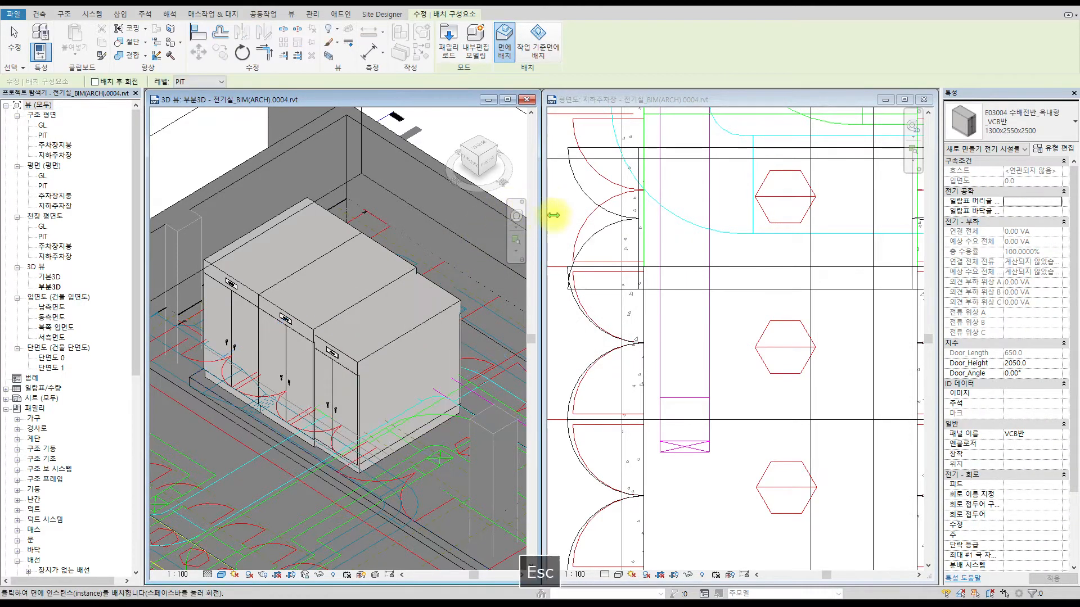
- Set the VCB panel type's height, 크기_세로H, to 2700 and its width, 크기_가로W, to 1400
left_click(452, 304)
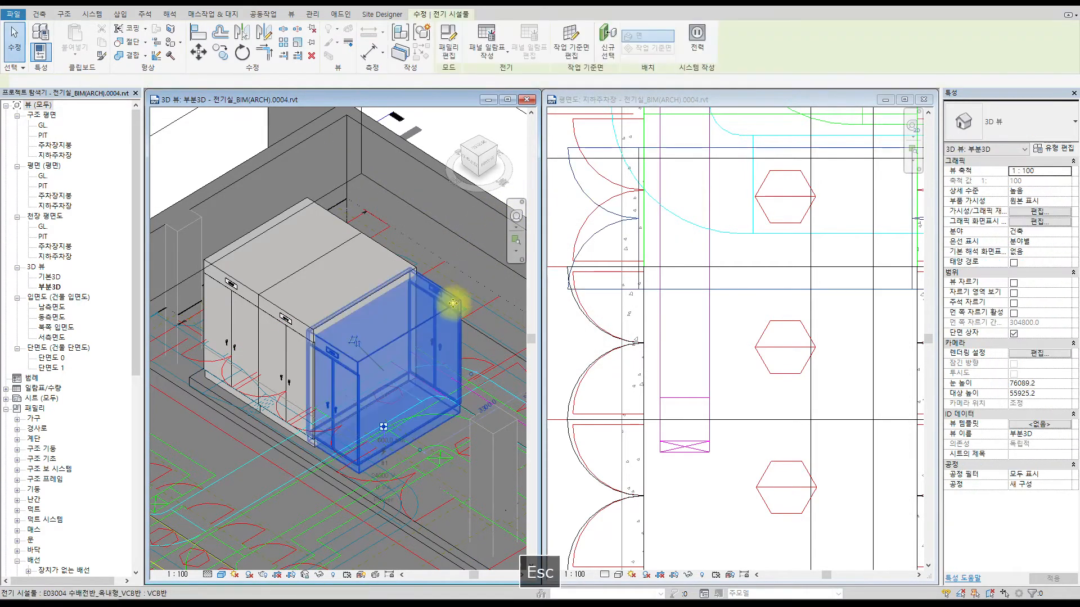
left_click(1058, 153)
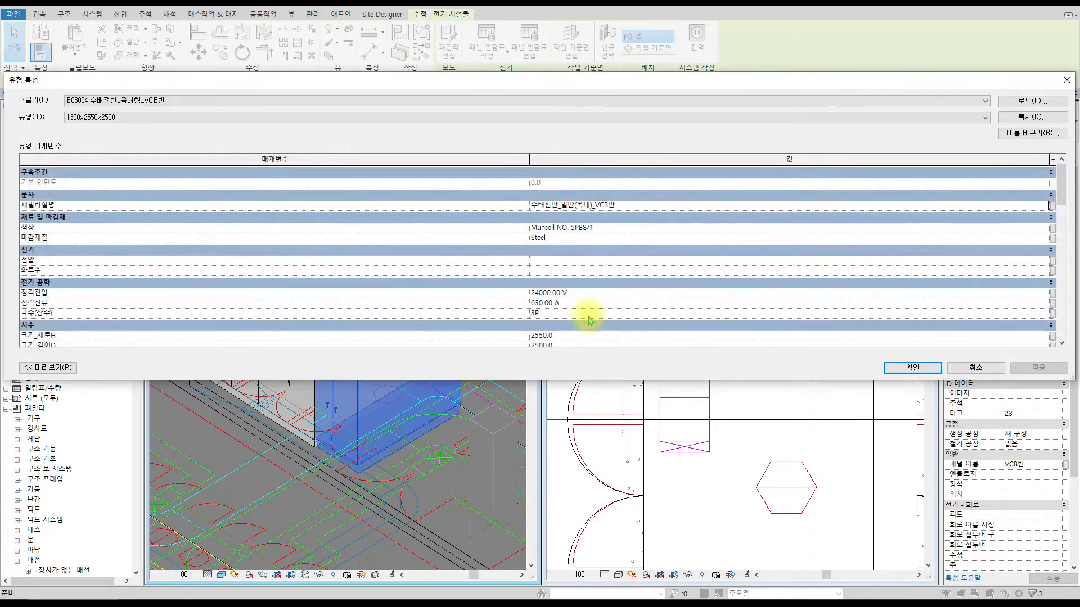
left_click(573, 336)
scroll(597, 351, "down", 1)
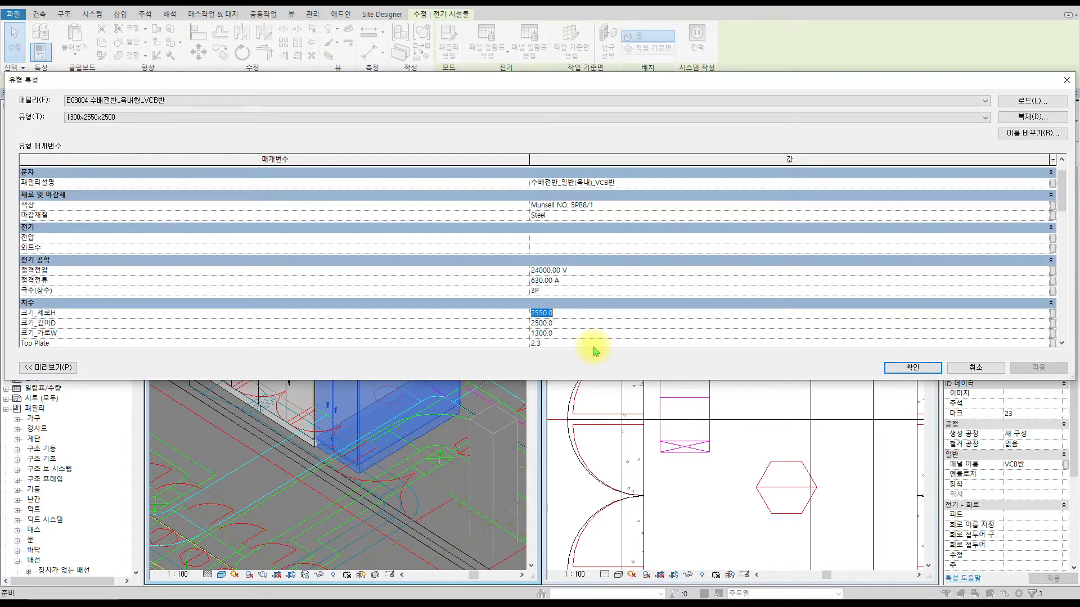
left_click(567, 333)
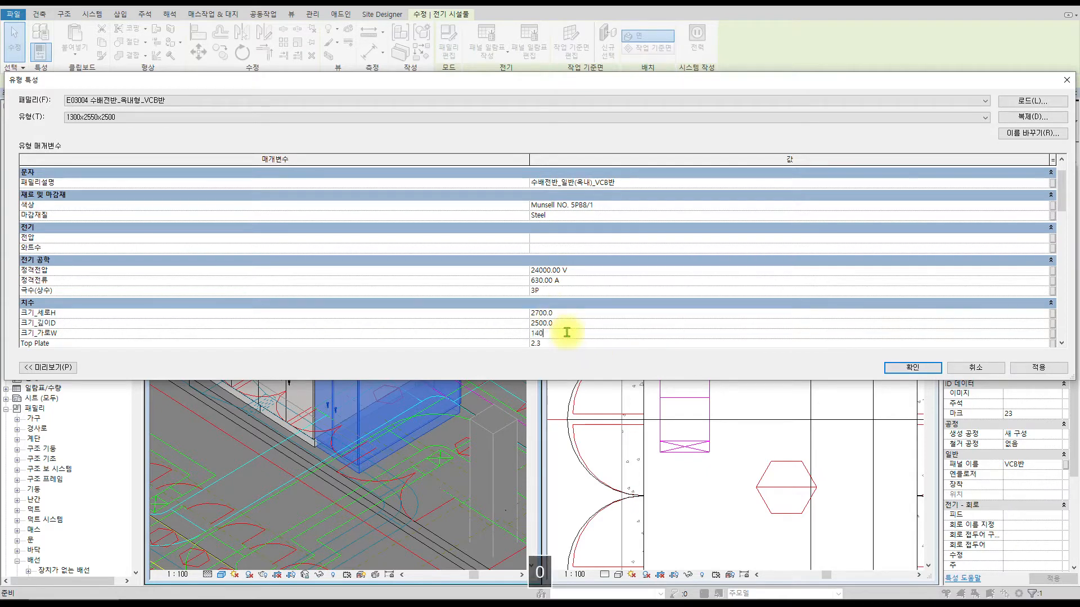
left_click(913, 367)
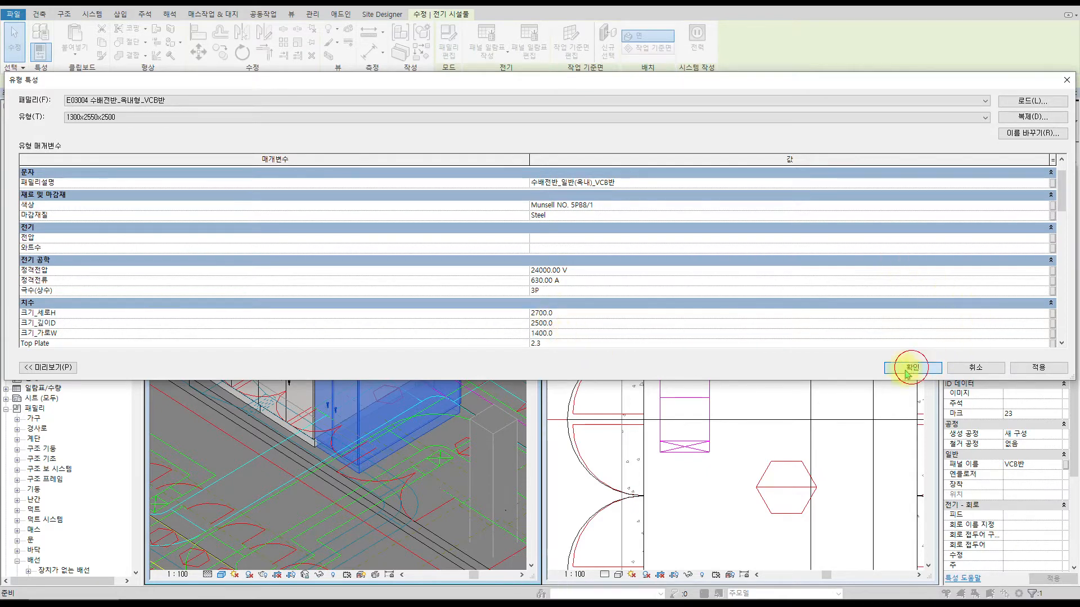
- In the plan, align the VCB panel's side facing away from the MOF panel with the linked CAD panel boundary line
scroll(714, 283, "down", 3)
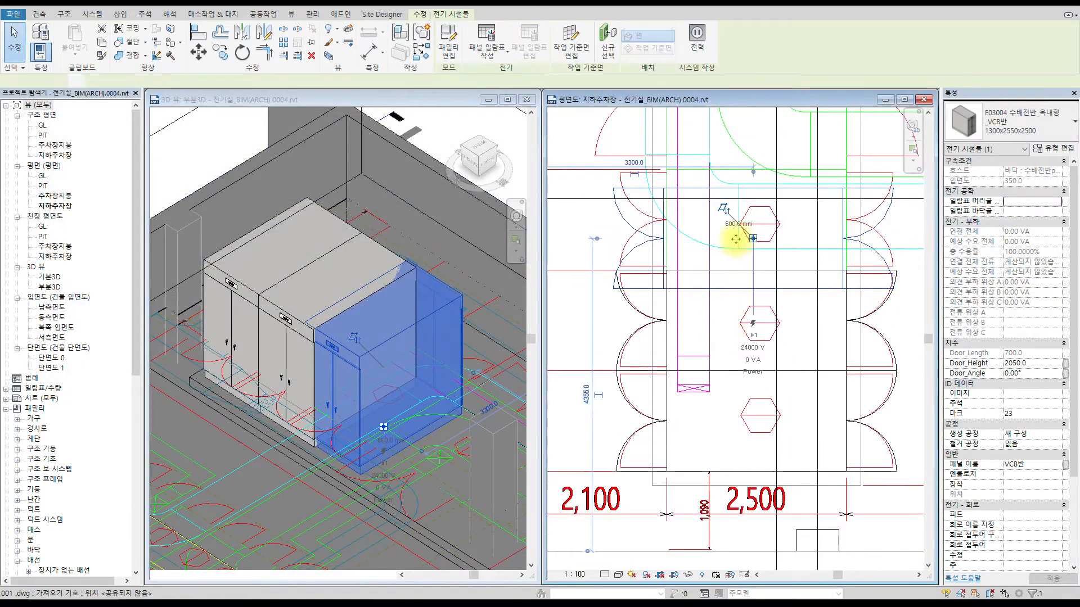
scroll(832, 349, "up", 5)
scroll(860, 298, "up", 2)
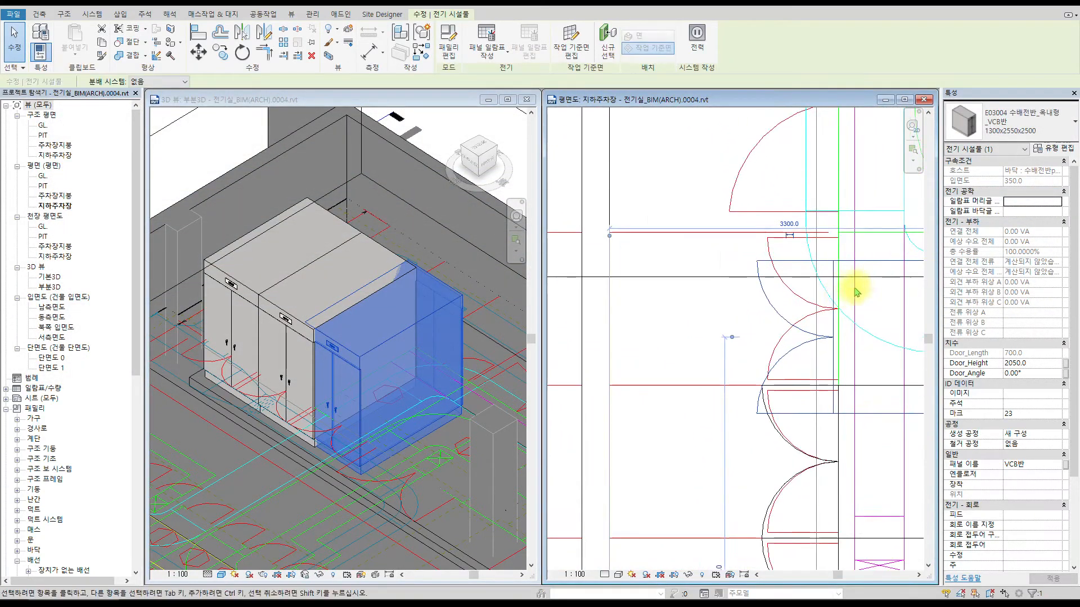
middle_click_drag(848, 292, 675, 311)
key("a")
key("l")
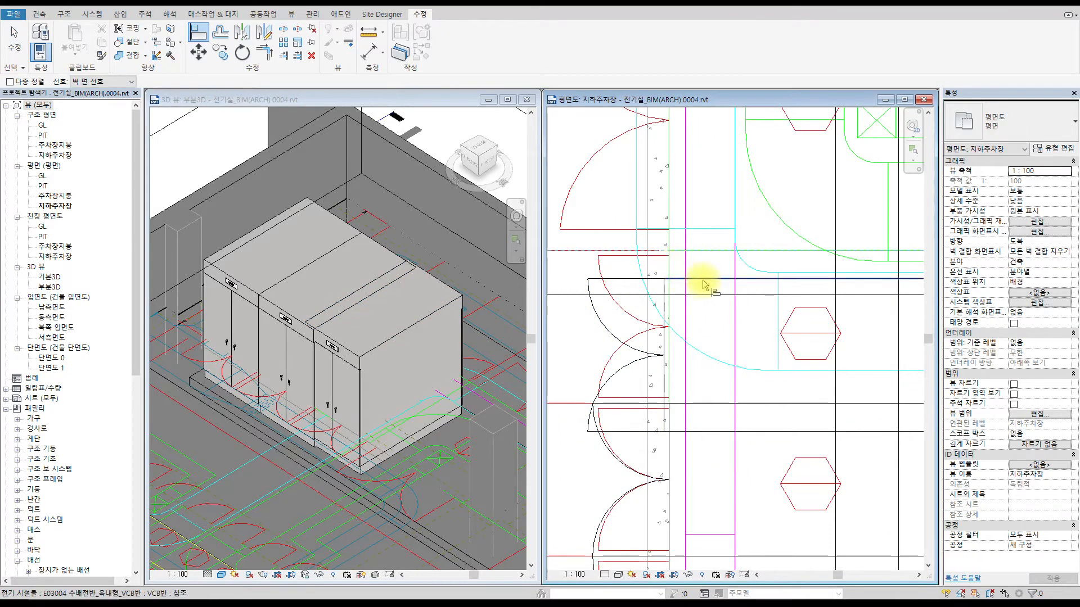
left_click(676, 279)
key("Escape")
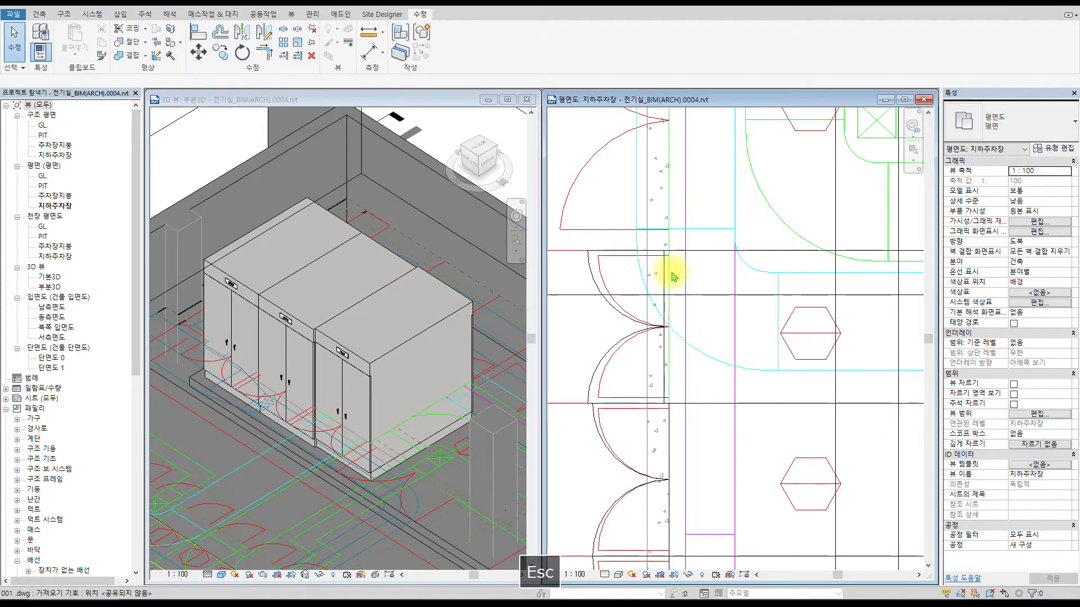
- Align the VCB panel's door face with the long edge of the CAD panel outline, flush with the neighbouring MOF panel
key("a")
key("l")
left_click(668, 277)
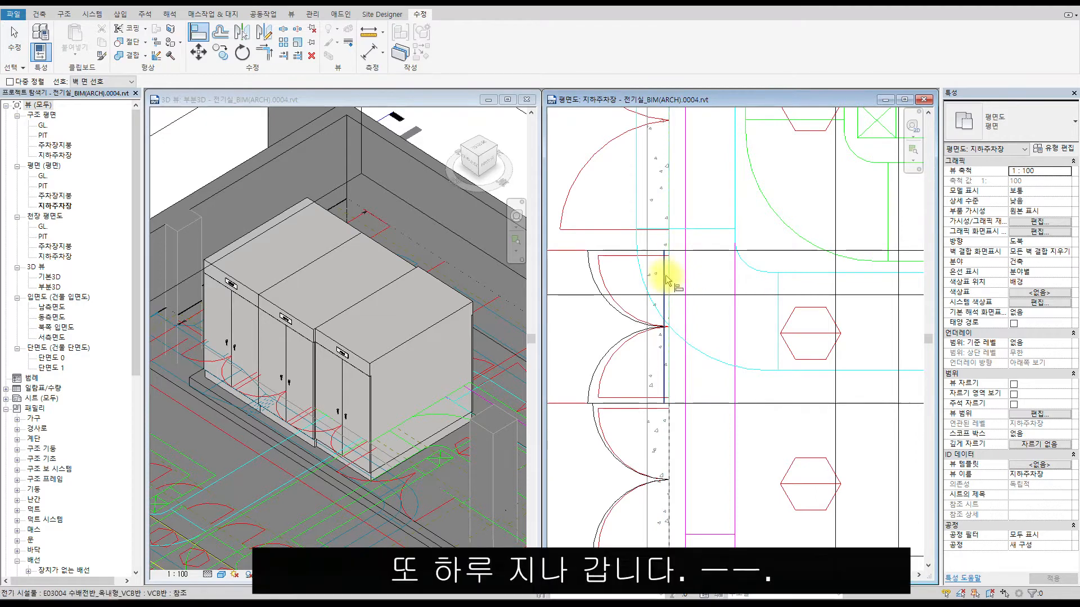
left_click(665, 278)
scroll(716, 272, "down", 4)
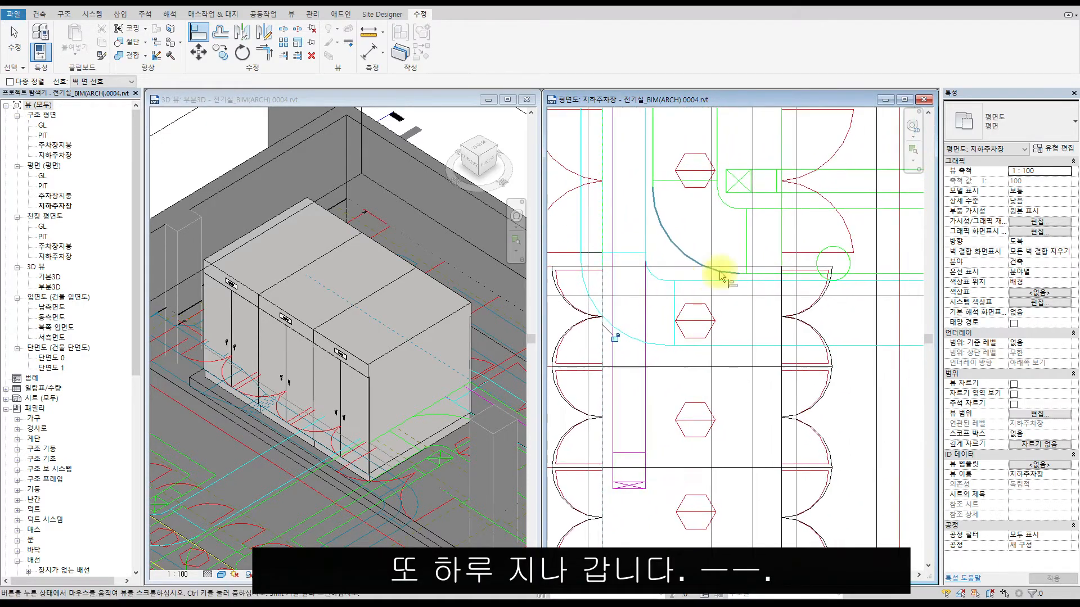
middle_click_drag(741, 189, 830, 300)
scroll(698, 281, "up", 3)
scroll(711, 304, "down", 3)
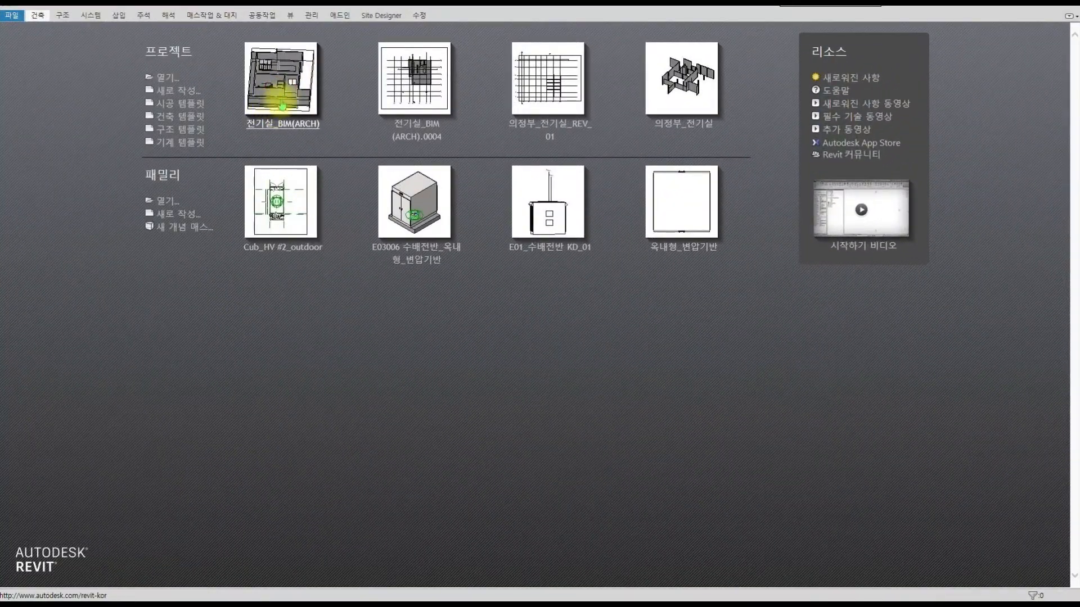
- Open the recent project 전기실_BIM(ARCH) and turn its 부분3D view to an isometric corner view from above
left_click(281, 105)
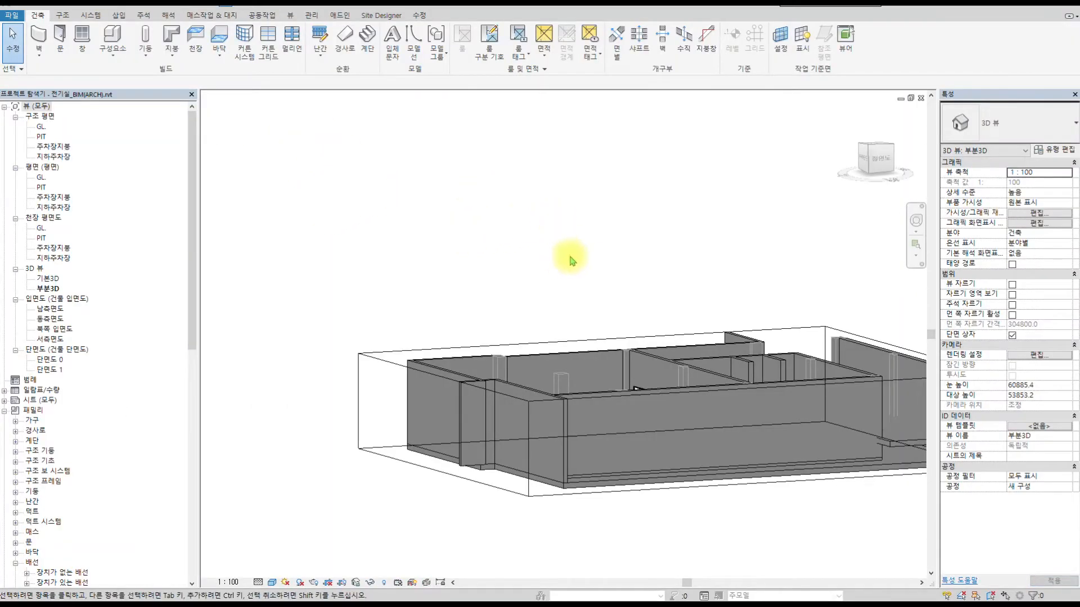
left_click(856, 151)
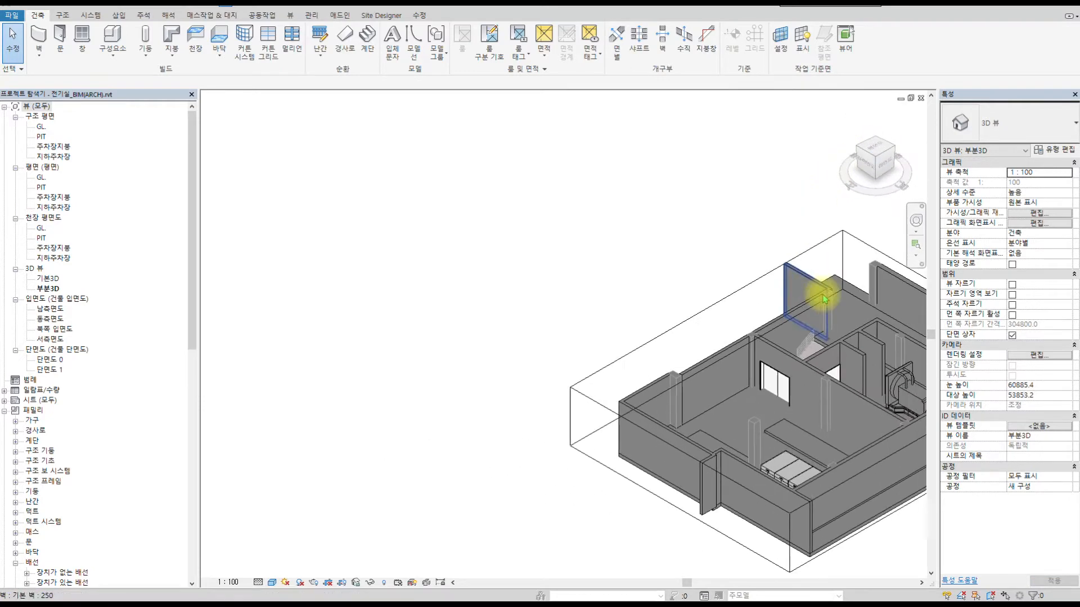
- Open the PIT floor plan of the architectural project and set its detail level to 높음 (fine)
scroll(543, 374, "up", 3)
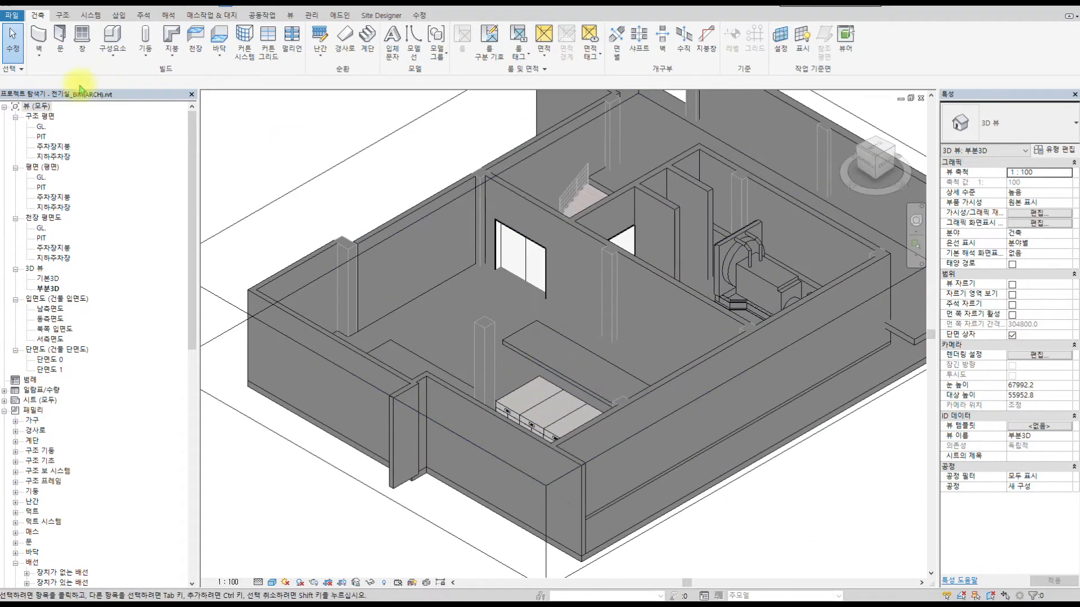
left_click(41, 166)
left_click(41, 187)
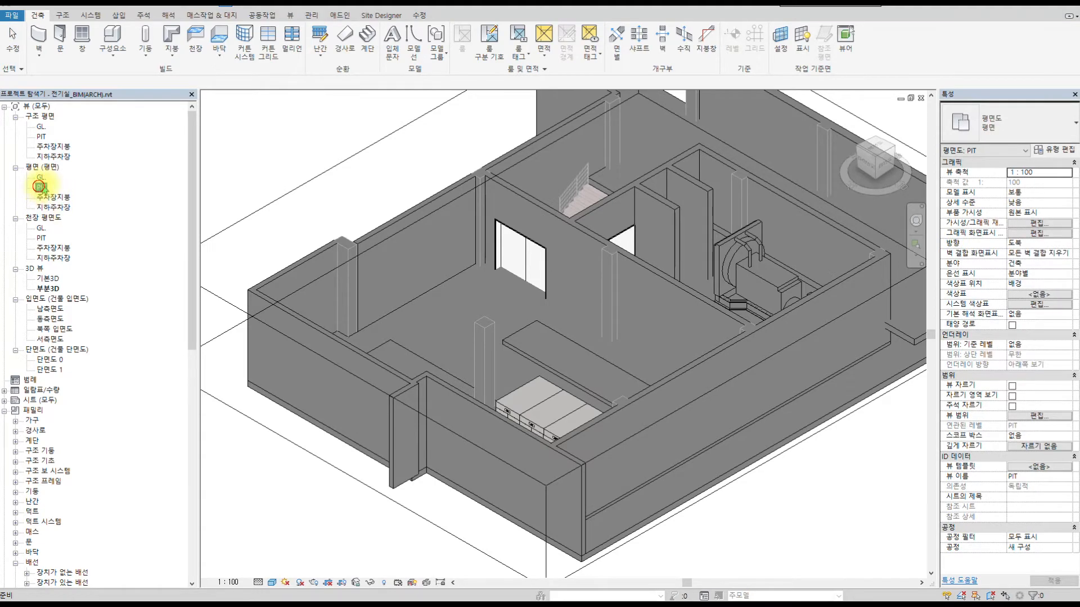
double_click(41, 187)
scroll(618, 231, "up", 2)
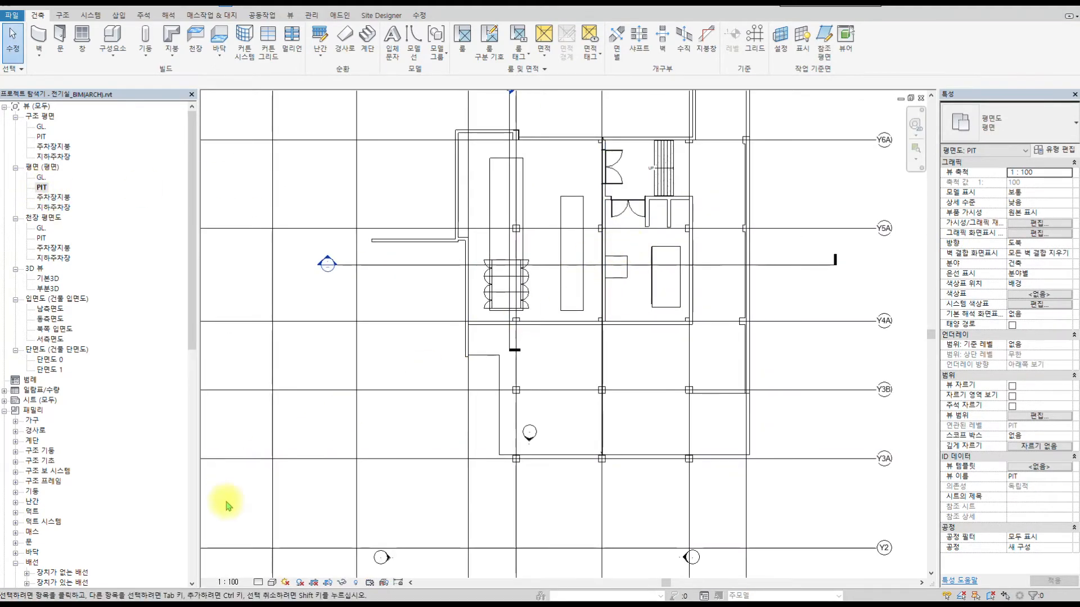
left_click(258, 583)
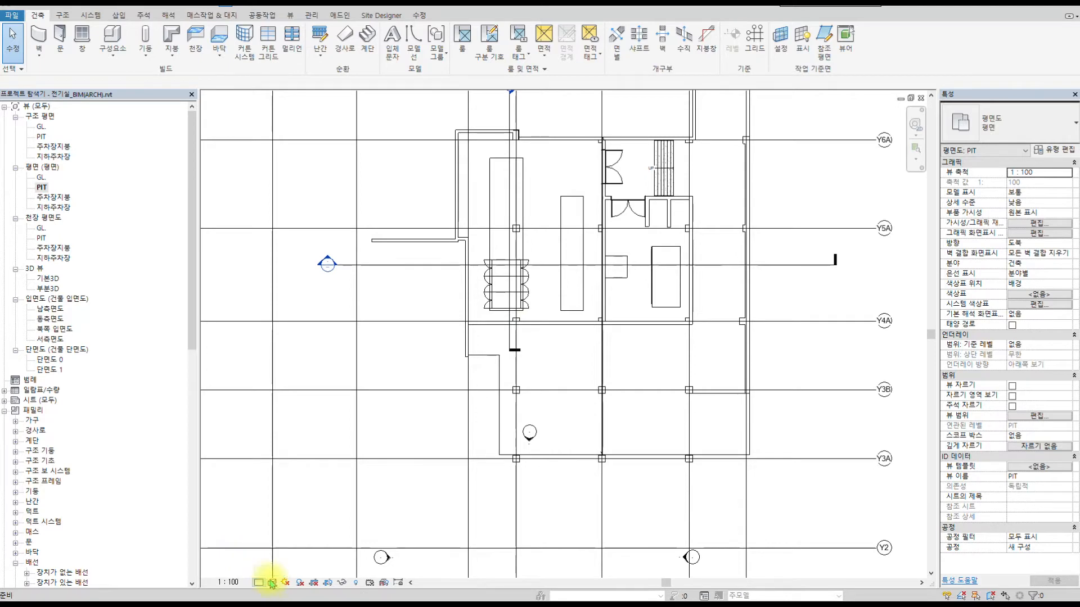
- Set the PIT plan's visual style to 색상 일치 (Consistent Colors)
left_click(271, 582)
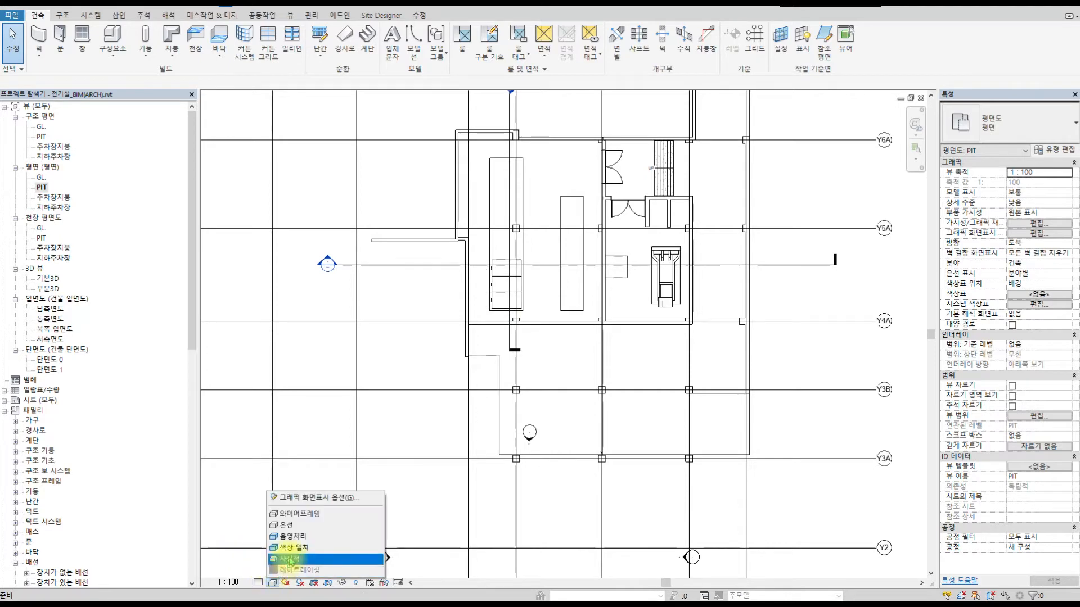
left_click(291, 527)
scroll(568, 304, "up", 4)
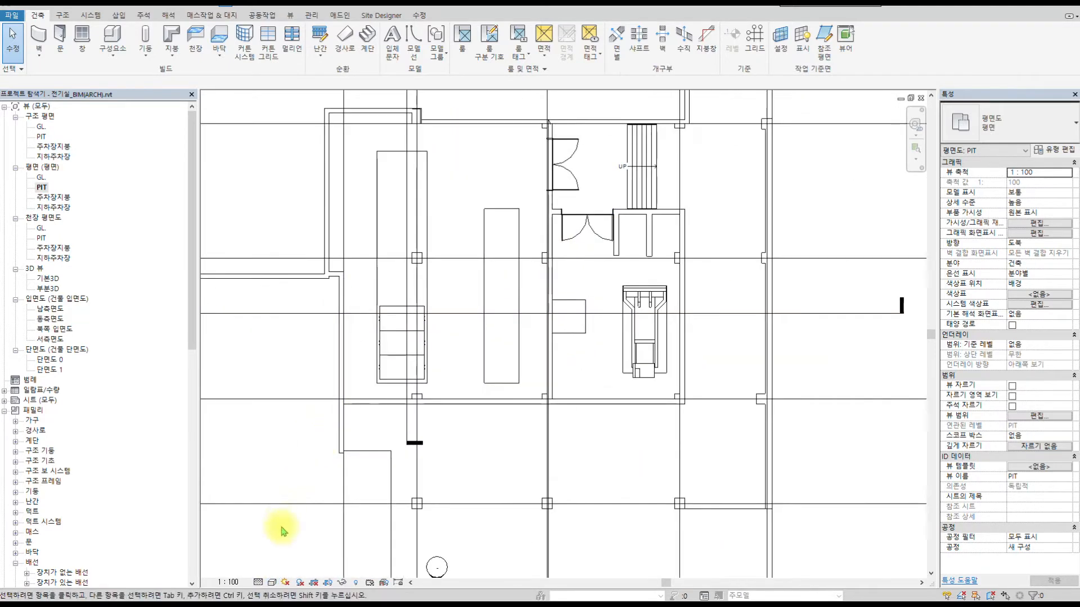
left_click(271, 582)
left_click(291, 558)
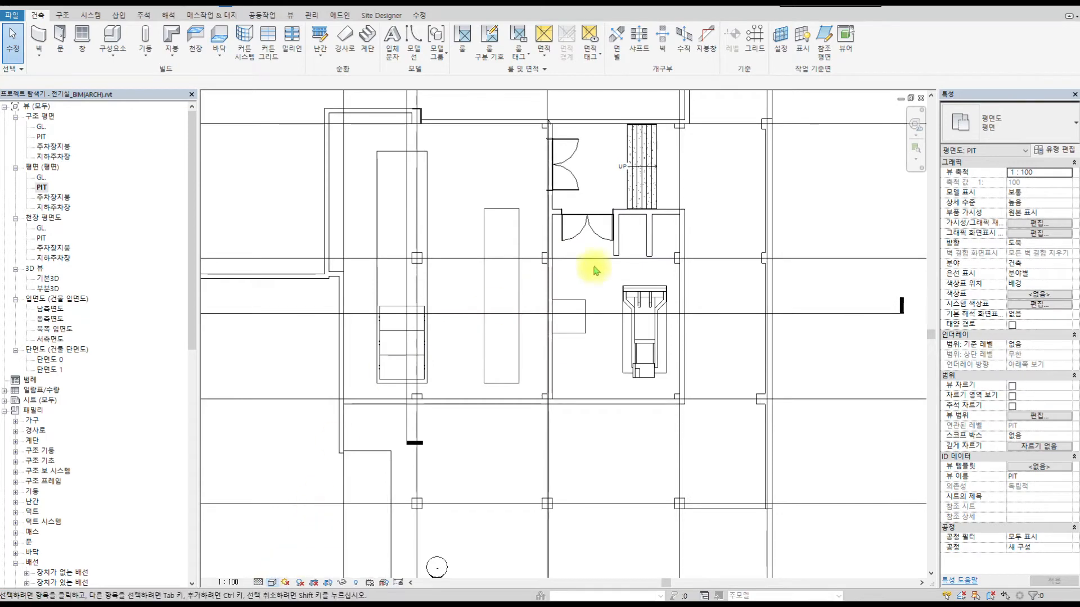
scroll(578, 242, "up", 1)
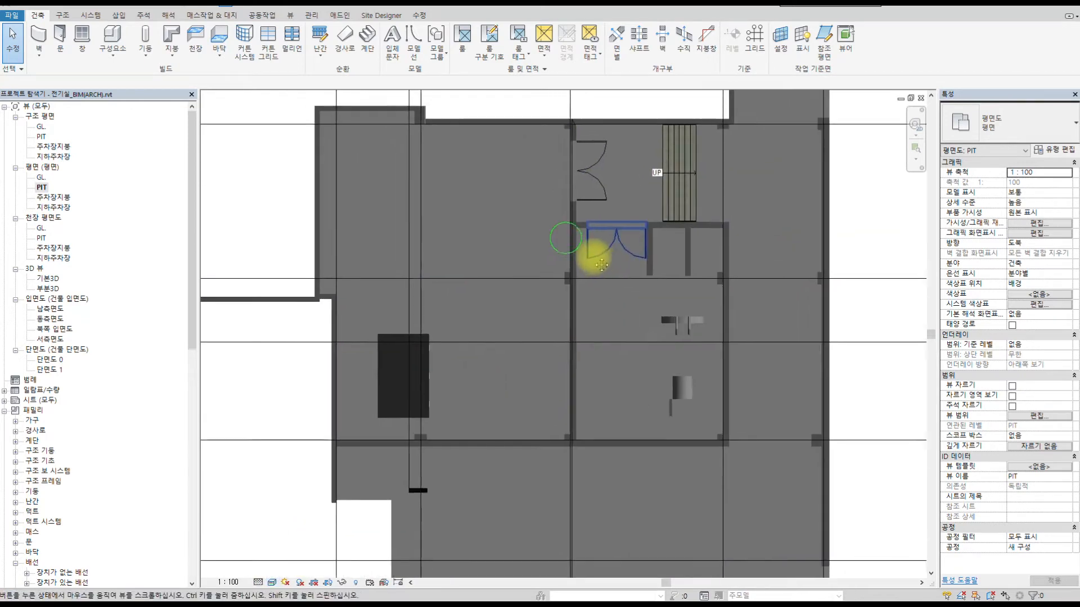
left_click(271, 582)
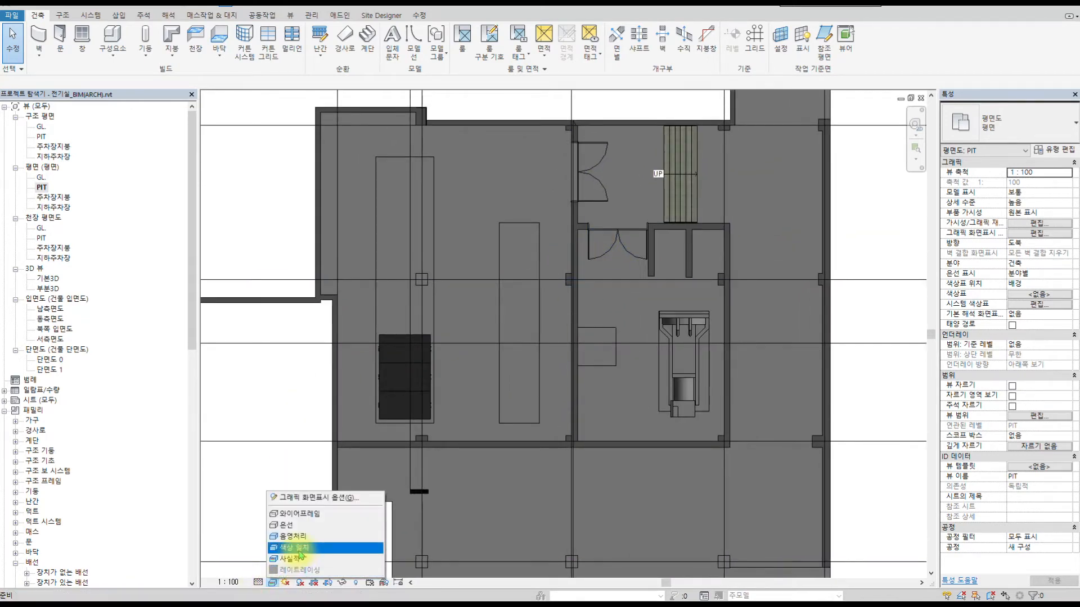
left_click(301, 554)
key("Escape")
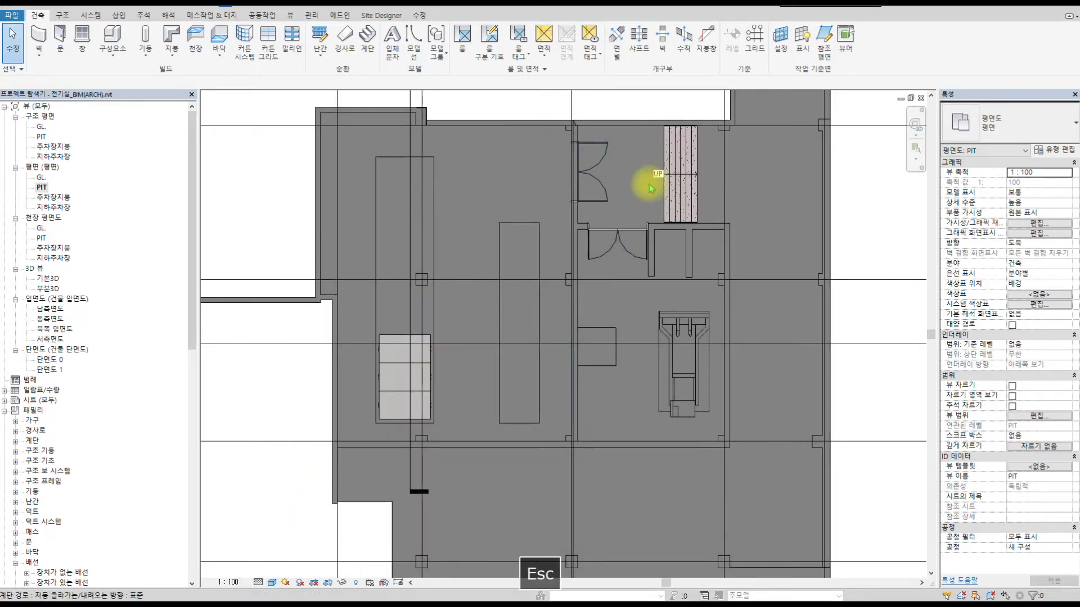
- Link the CAD drawing 001 .dwg into the PIT plan with 자동 - 원점 대 원점 (origin to origin) positioning
left_click(91, 16)
left_click(118, 17)
left_click(82, 43)
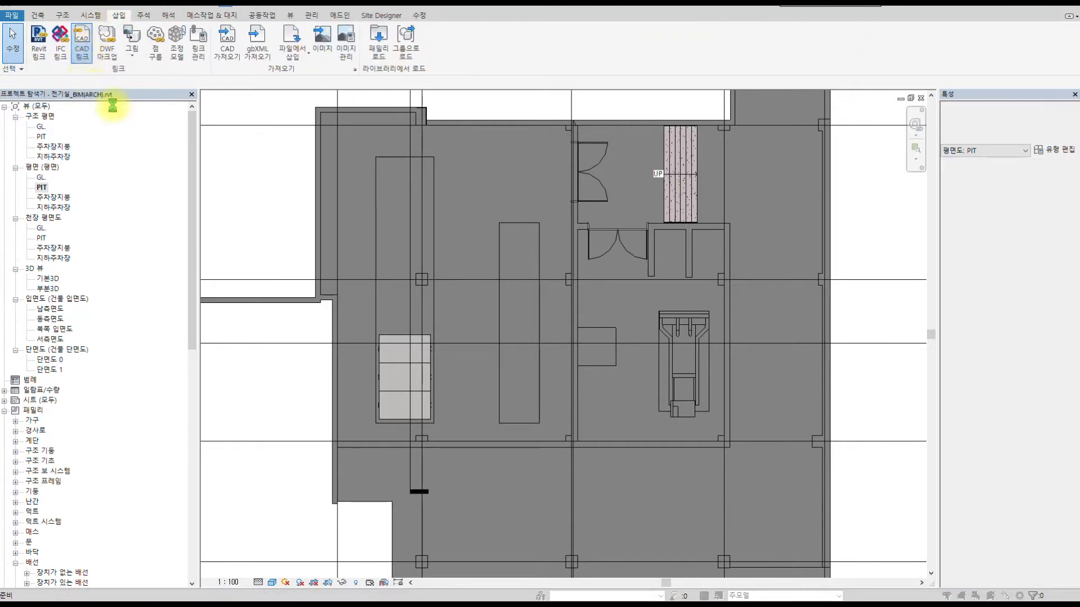
left_click_drag(386, 148, 0, 148)
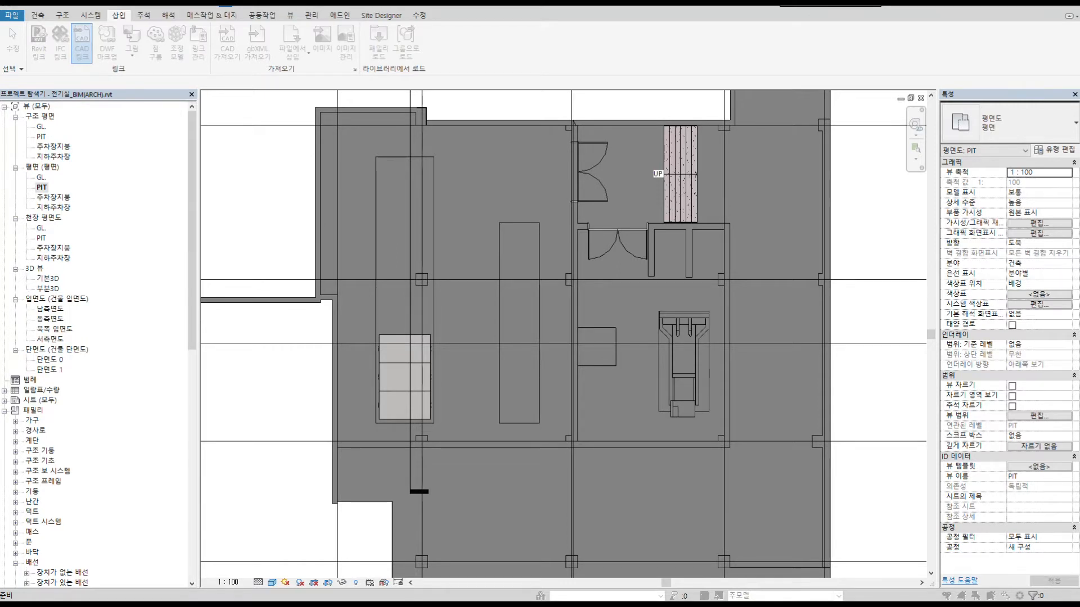
left_click_drag(0, 147, 404, 155)
left_click(322, 215)
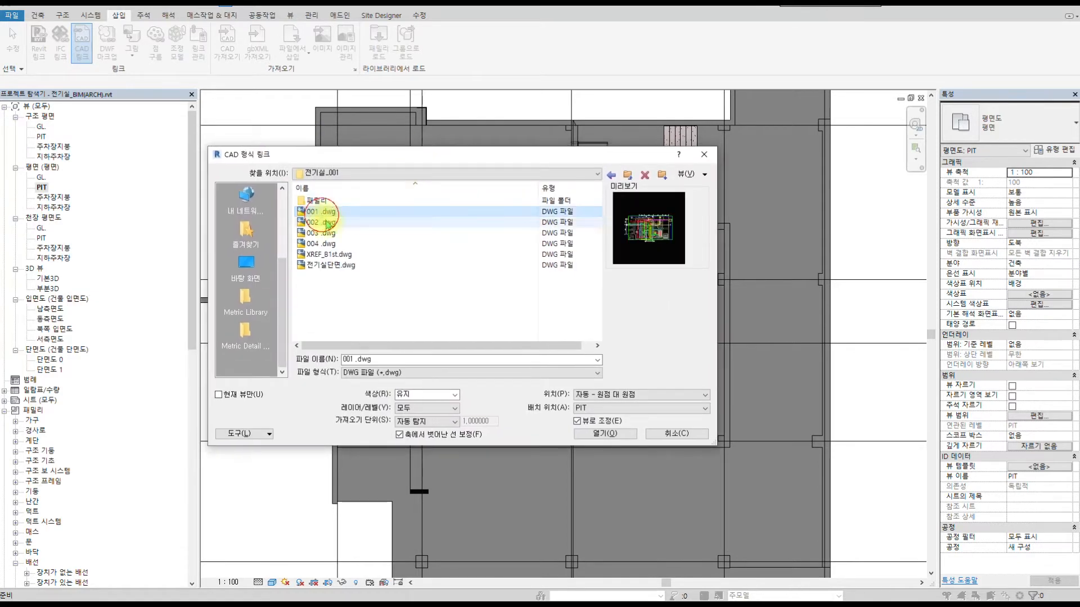
left_click(618, 438)
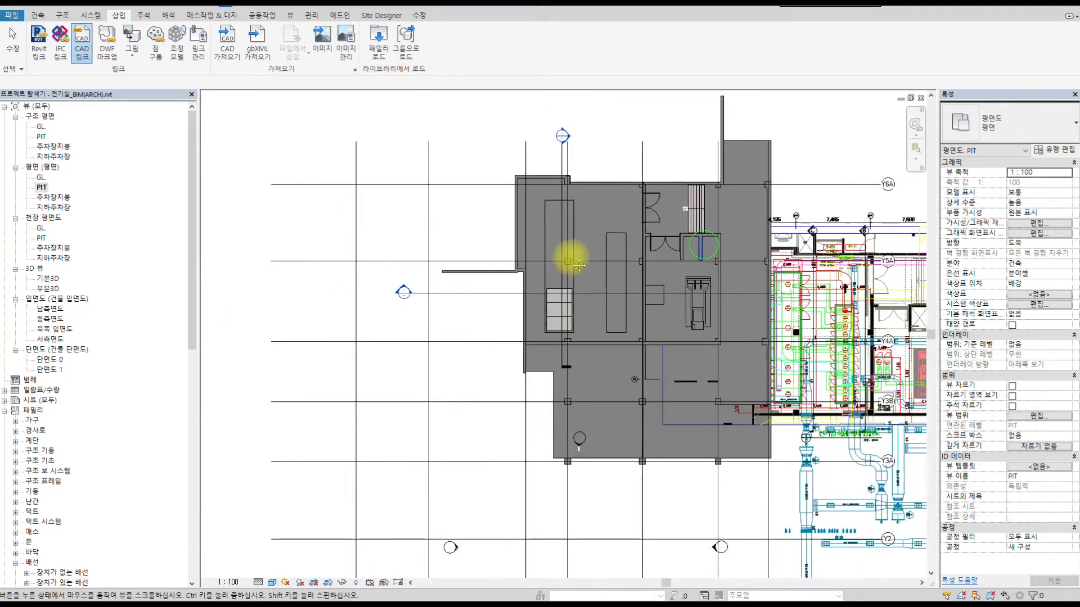
- Examine where the linked 001 .dwg lies in relation to the building's walls and equipment pads
middle_click_drag(572, 259, 527, 273)
scroll(614, 271, "down", 1)
middle_click_drag(635, 255, 661, 234)
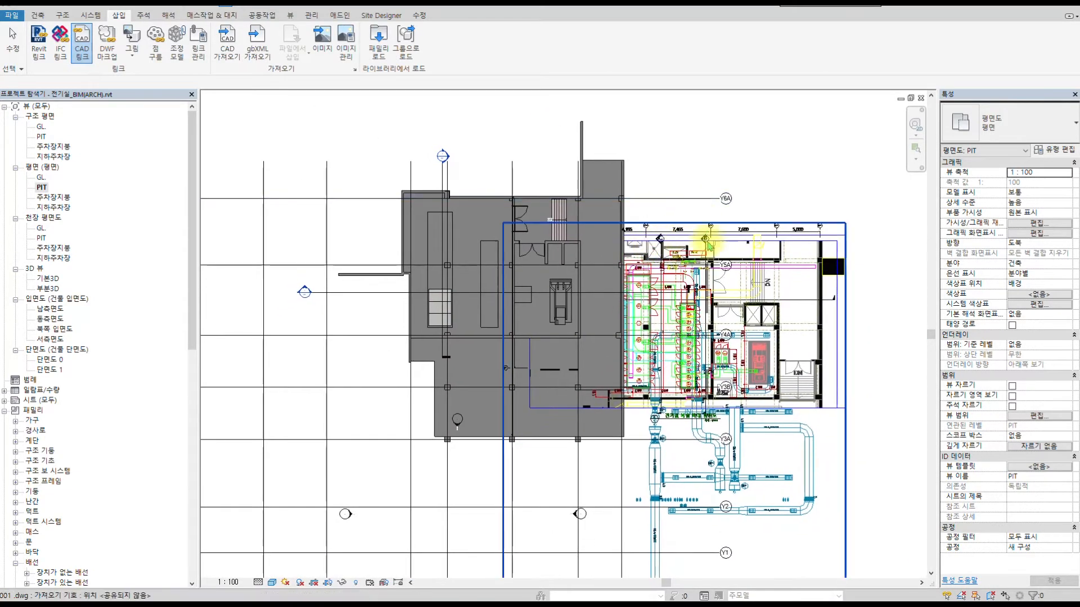
key("Escape")
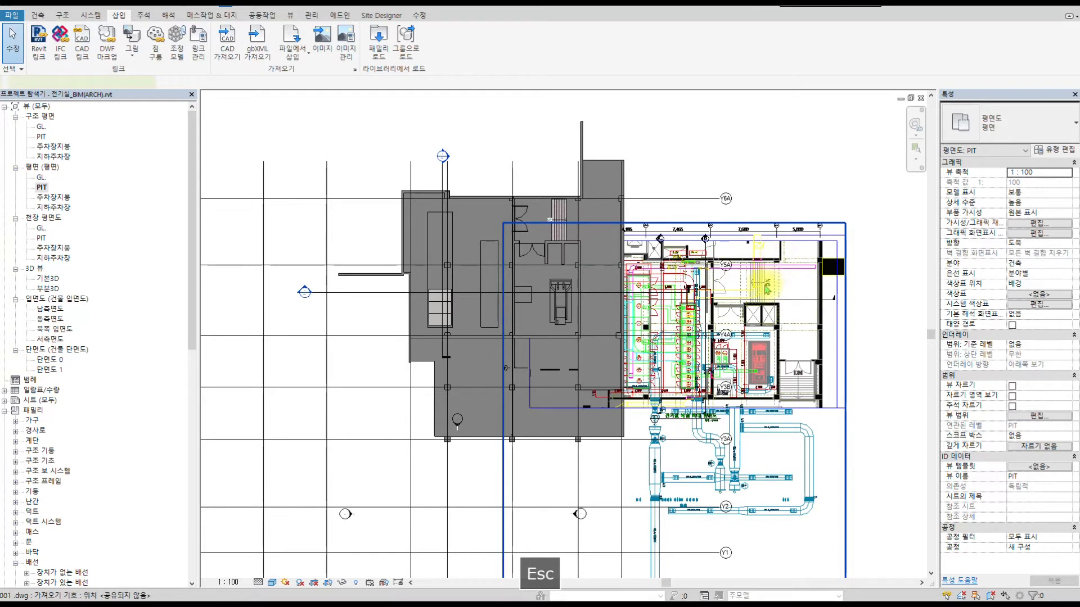
left_click(767, 281)
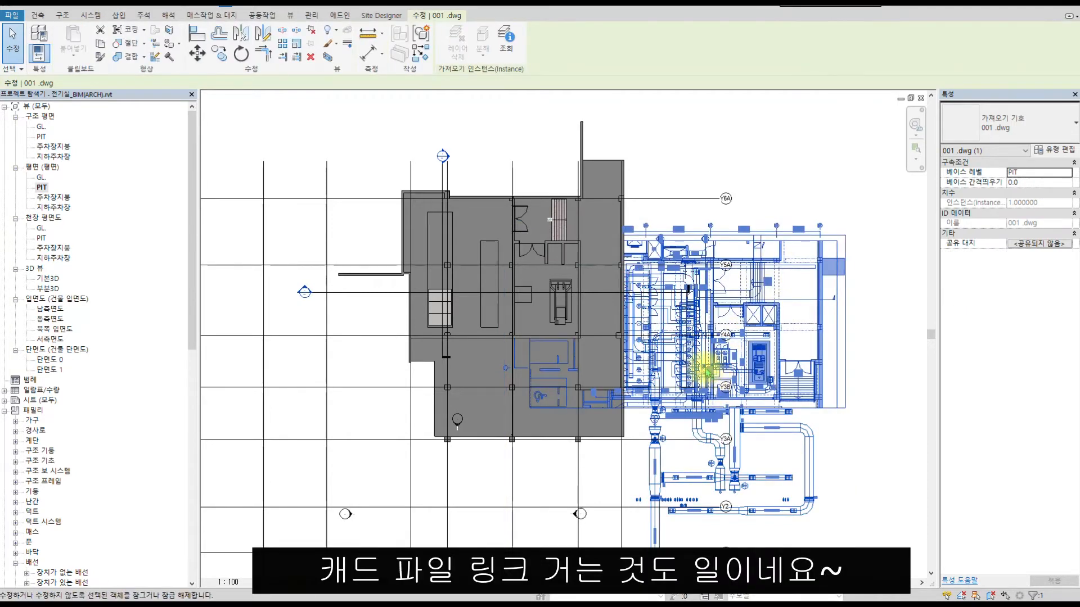
scroll(515, 222, "up", 2)
scroll(518, 224, "up", 2)
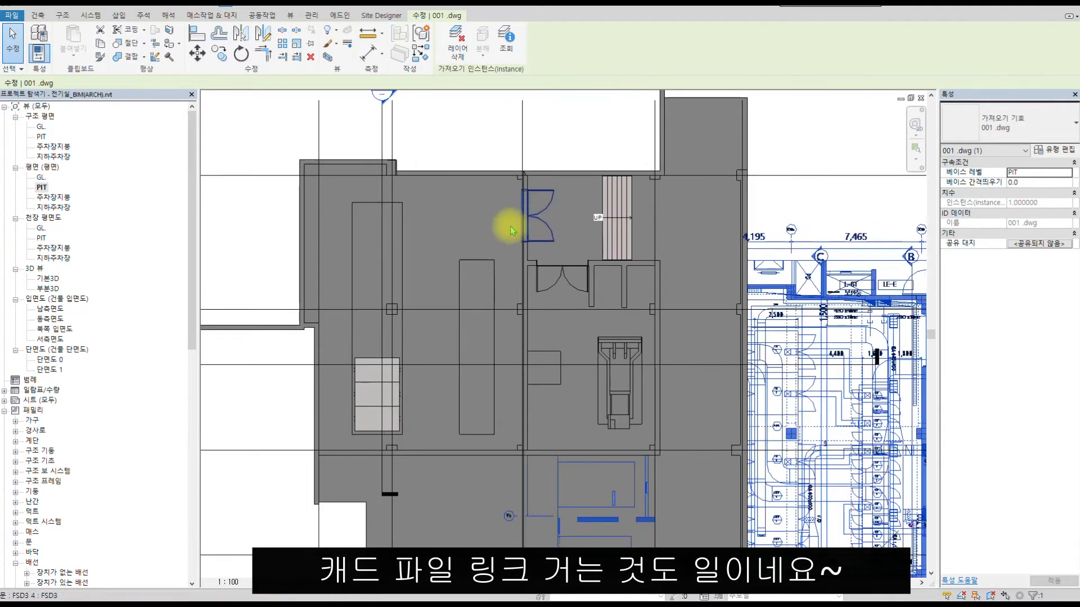
key("Escape")
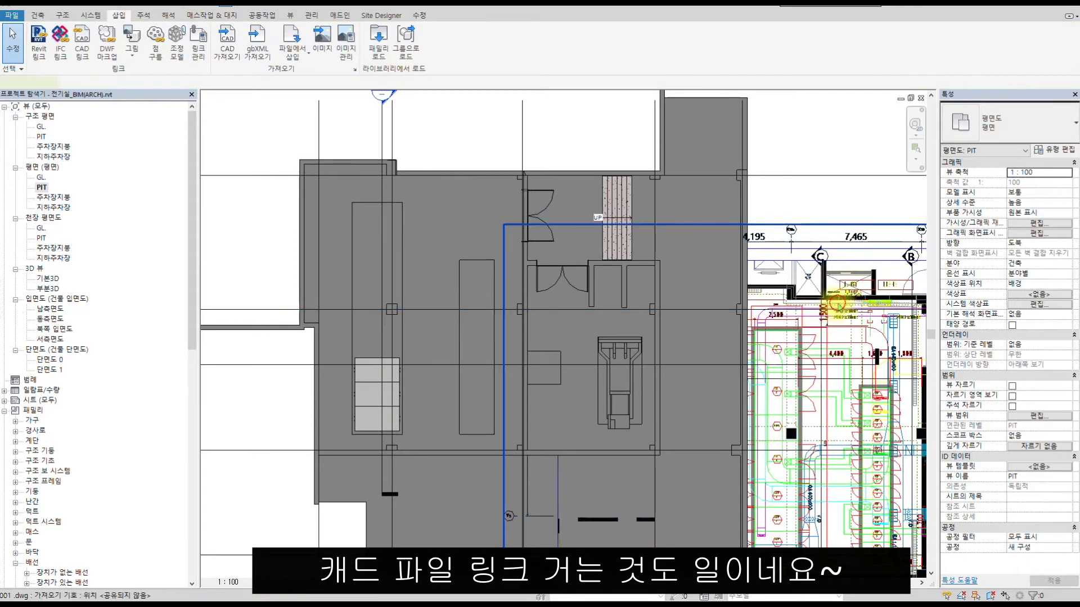
left_click(801, 325)
key("a")
key("l")
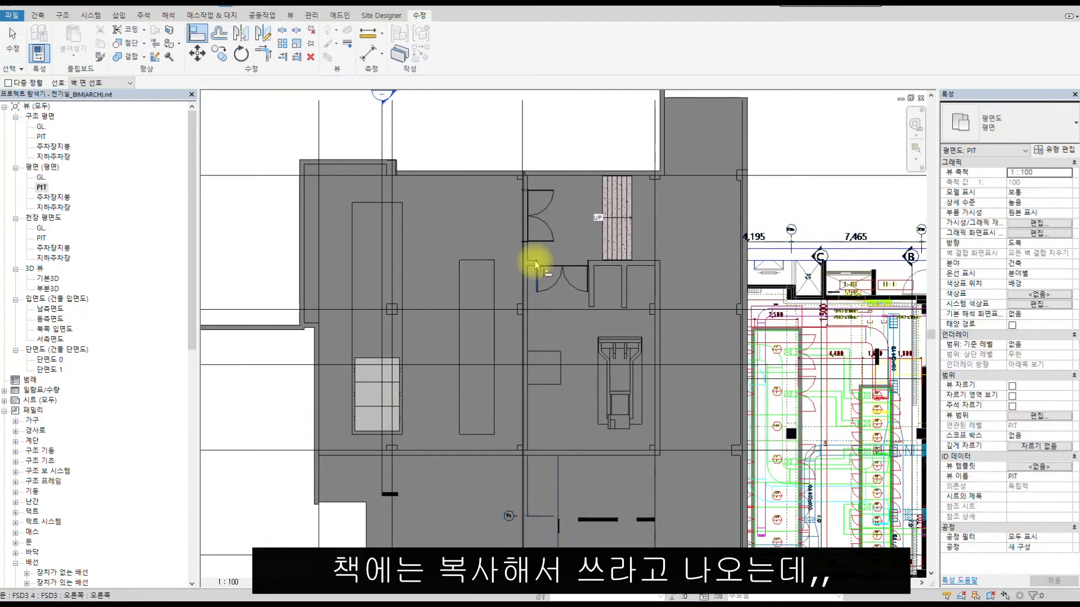
left_click(312, 246)
scroll(779, 350, "up", 5)
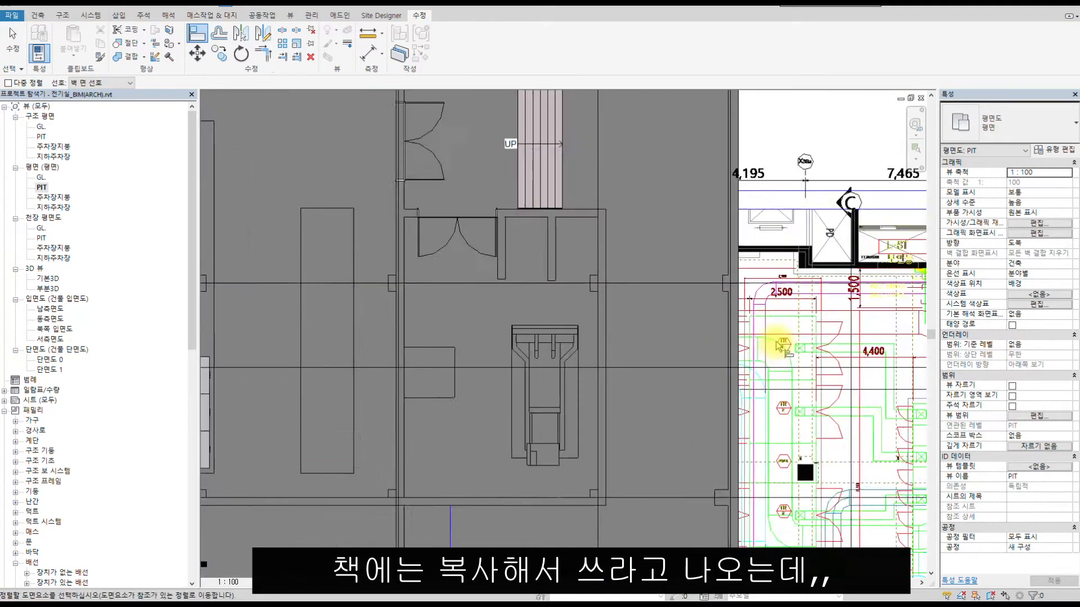
scroll(772, 275, "up", 1)
scroll(799, 239, "down", 5)
scroll(810, 264, "down", 5)
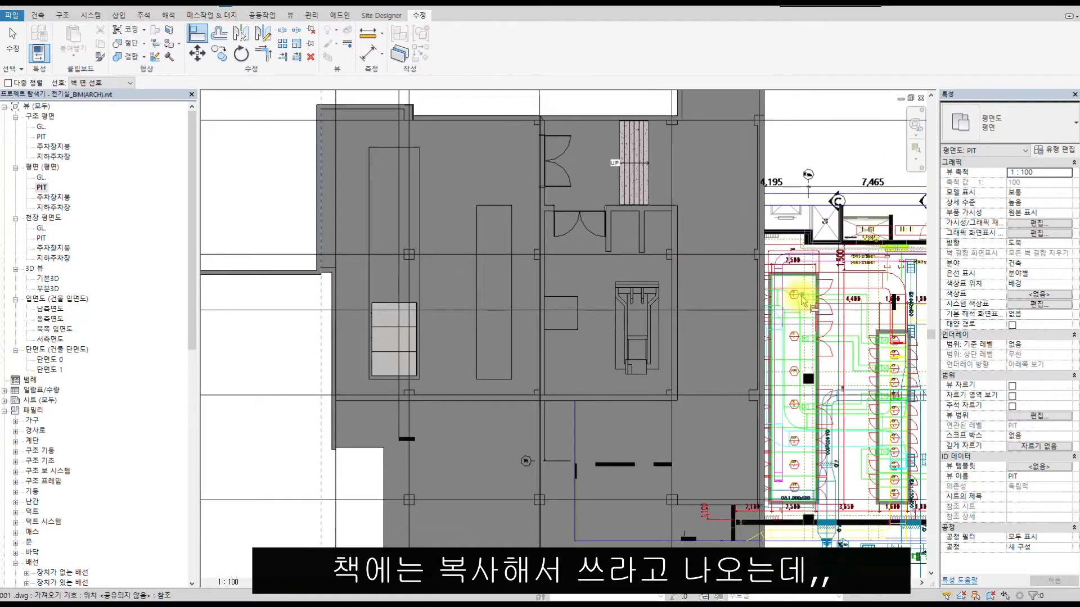
key("Escape")
- Move the linked 001 .dwg clear of the building model, up and away from its east side
left_click(806, 298)
left_click(806, 322)
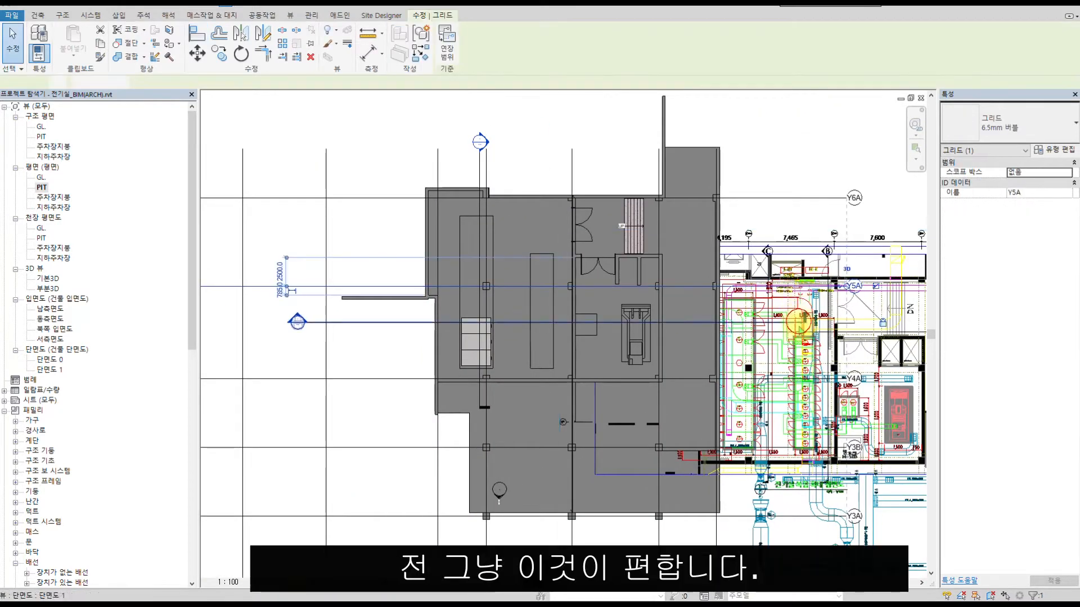
middle_click_drag(877, 334, 622, 342)
left_click_drag(622, 344, 818, 162)
scroll(666, 216, "down", 2)
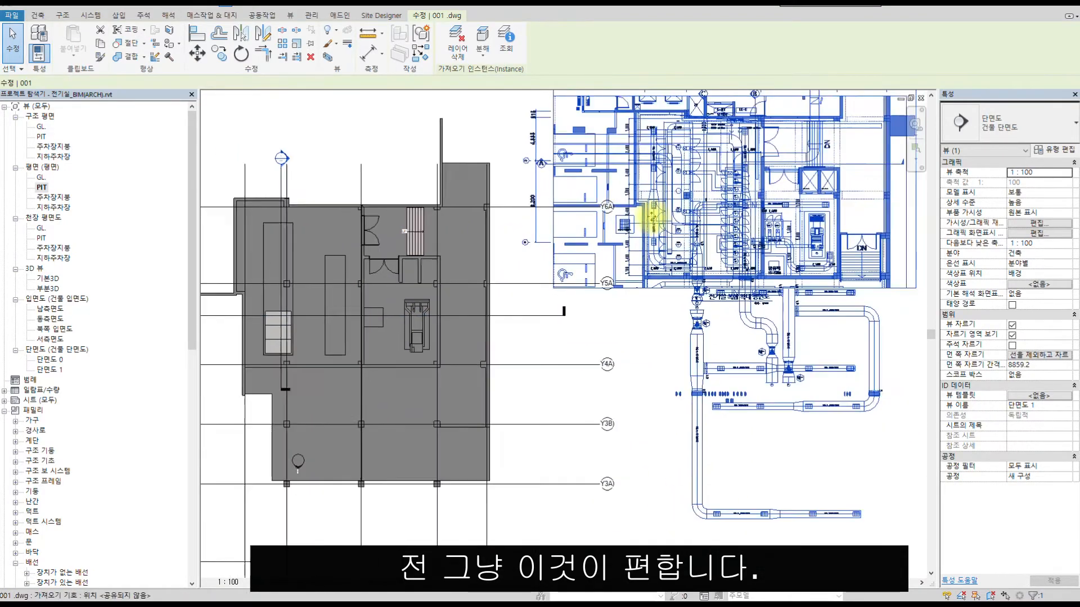
middle_click_drag(595, 203, 680, 304)
scroll(634, 300, "up", 2)
key("Escape")
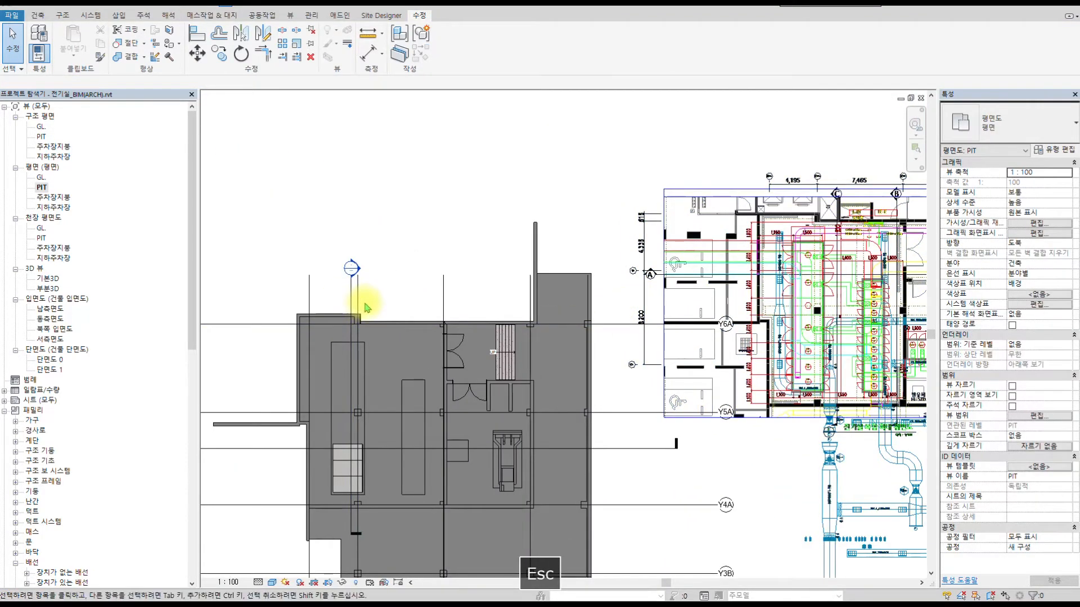
- Align the linked drawing's west electrical-room wall with the corresponding west wall in the model
key("l")
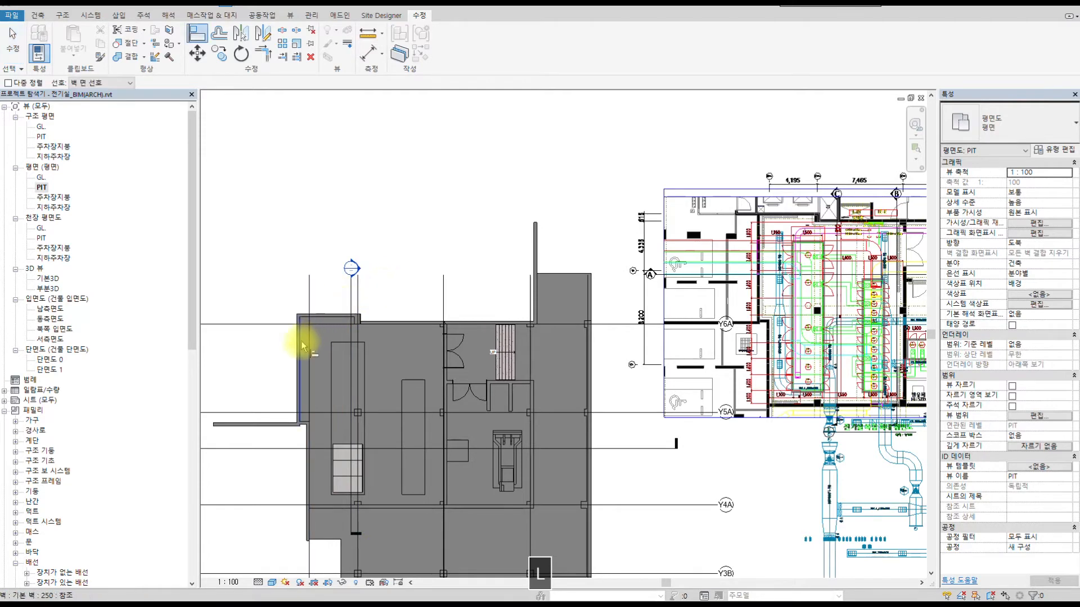
scroll(726, 248, "up", 4)
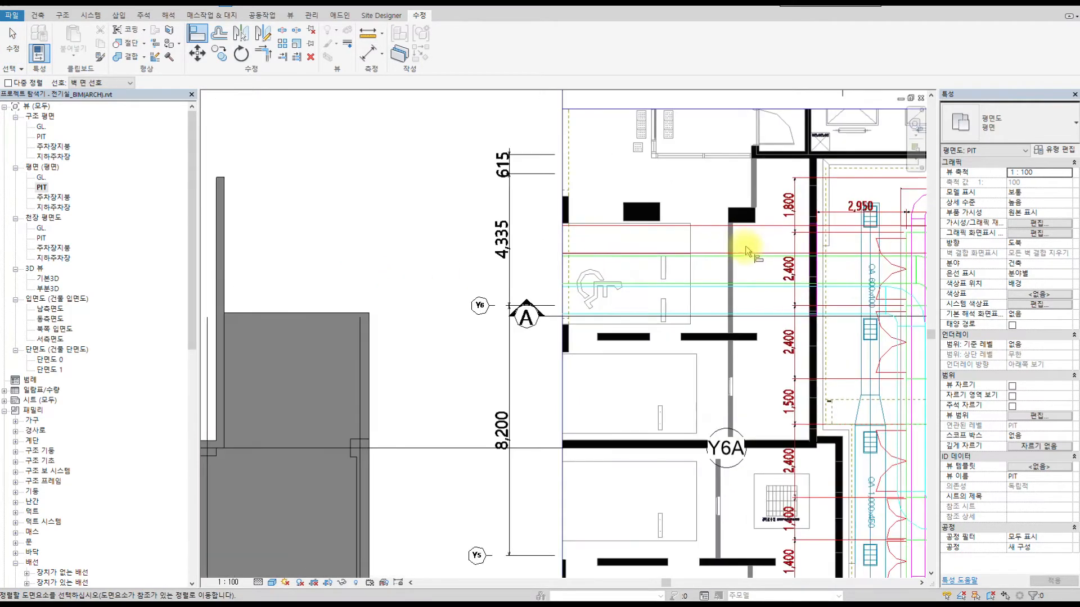
scroll(821, 259, "up", 1)
scroll(804, 253, "down", 6)
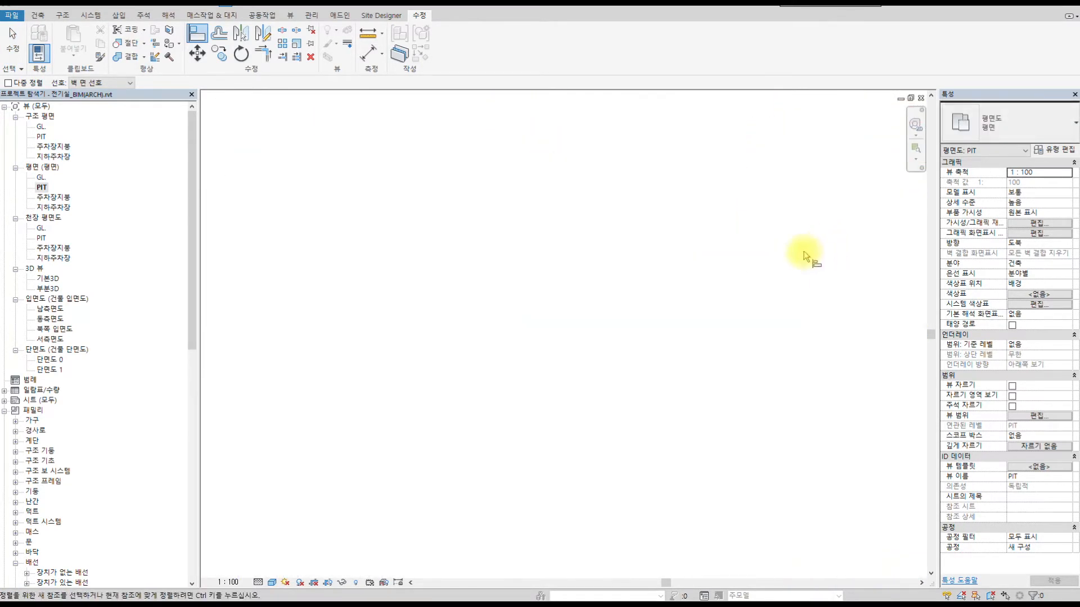
scroll(614, 298, "down", 2)
scroll(393, 281, "up", 5)
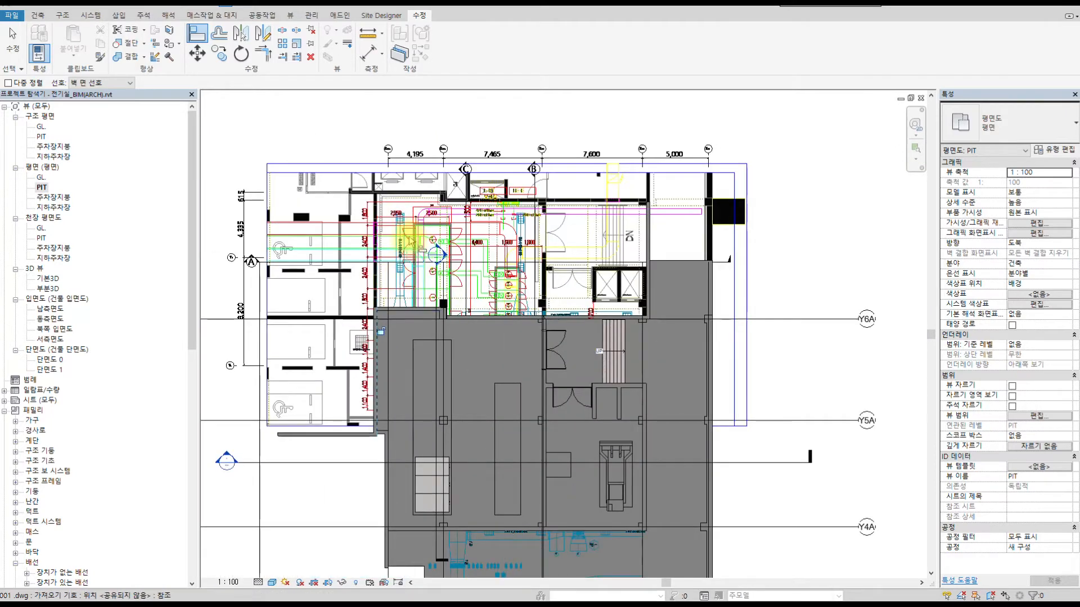
- Align the linked drawing's north electrical-room wall line with the matching north edge in the model
scroll(383, 263, "up", 1)
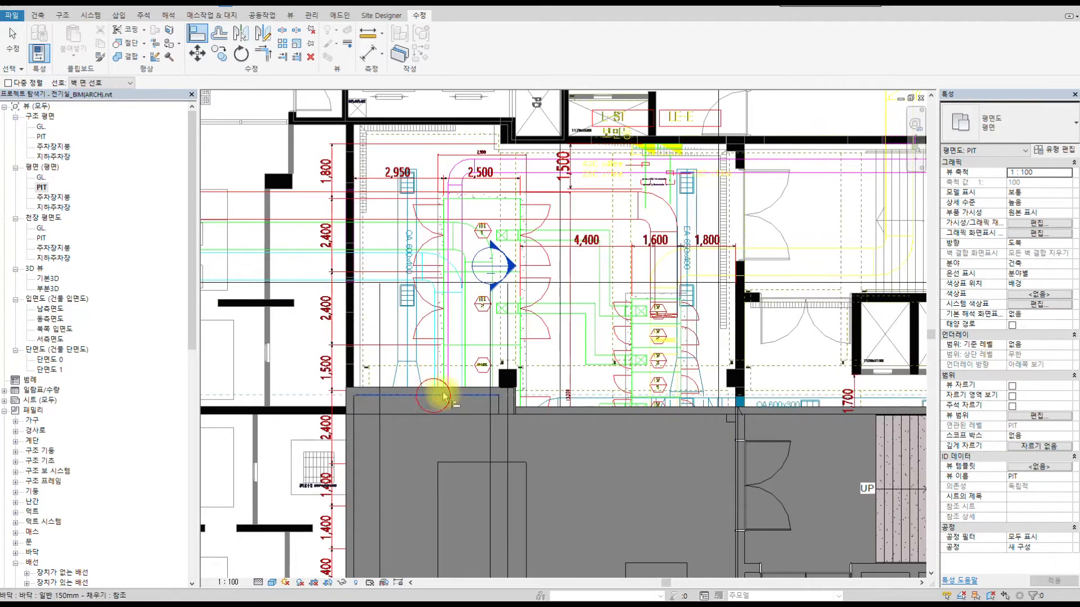
left_click(479, 131)
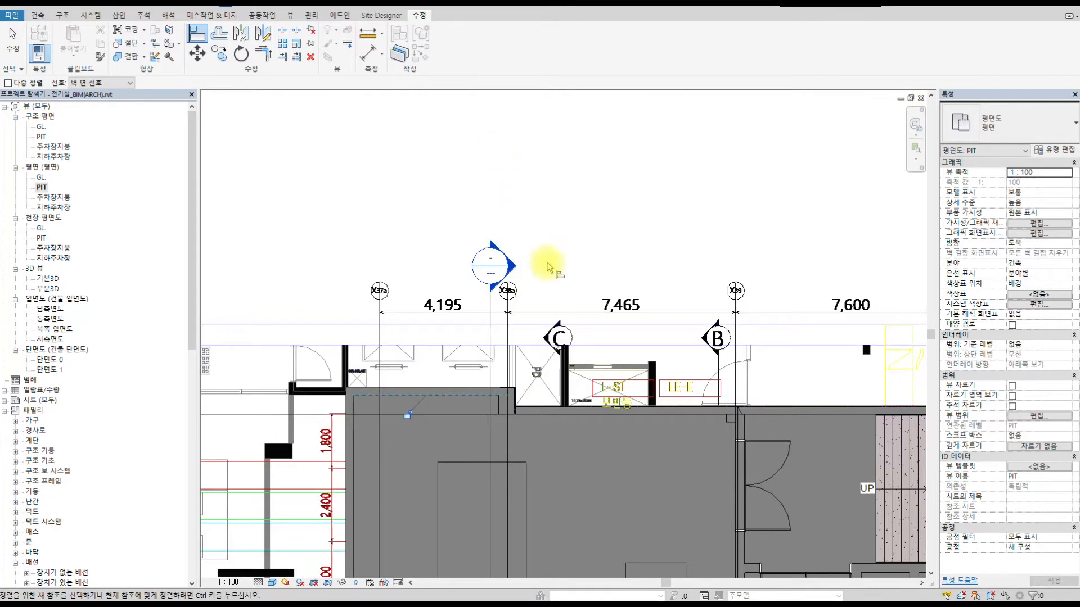
scroll(548, 267, "down", 3)
scroll(556, 314, "up", 3)
key("Escape")
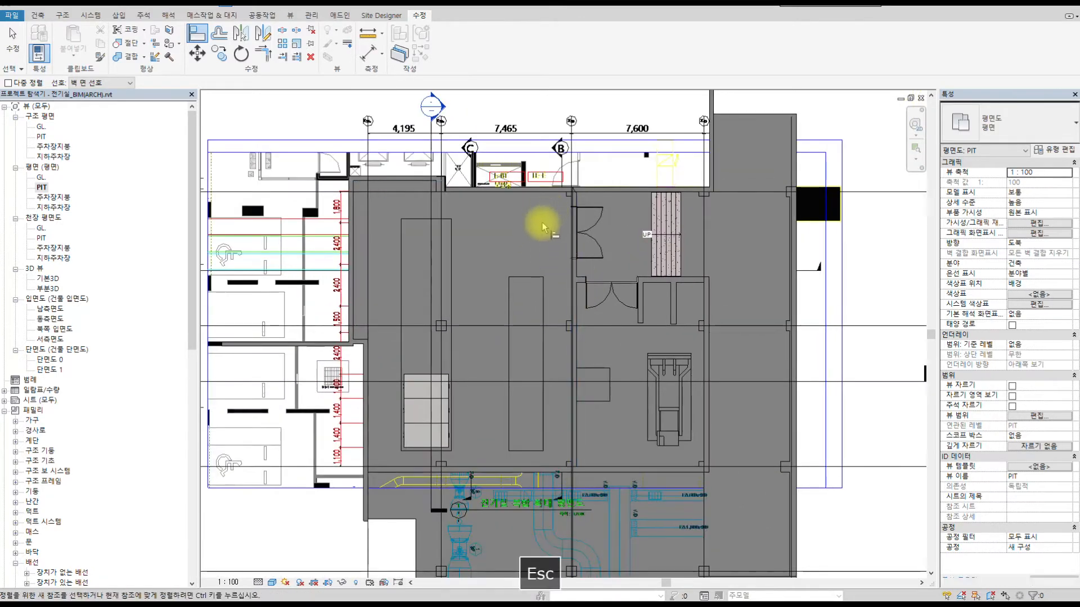
- Set the linked 001 .dwg's base offset (베이스 간격띄우기) to 1200 above the PIT level
left_click(310, 215)
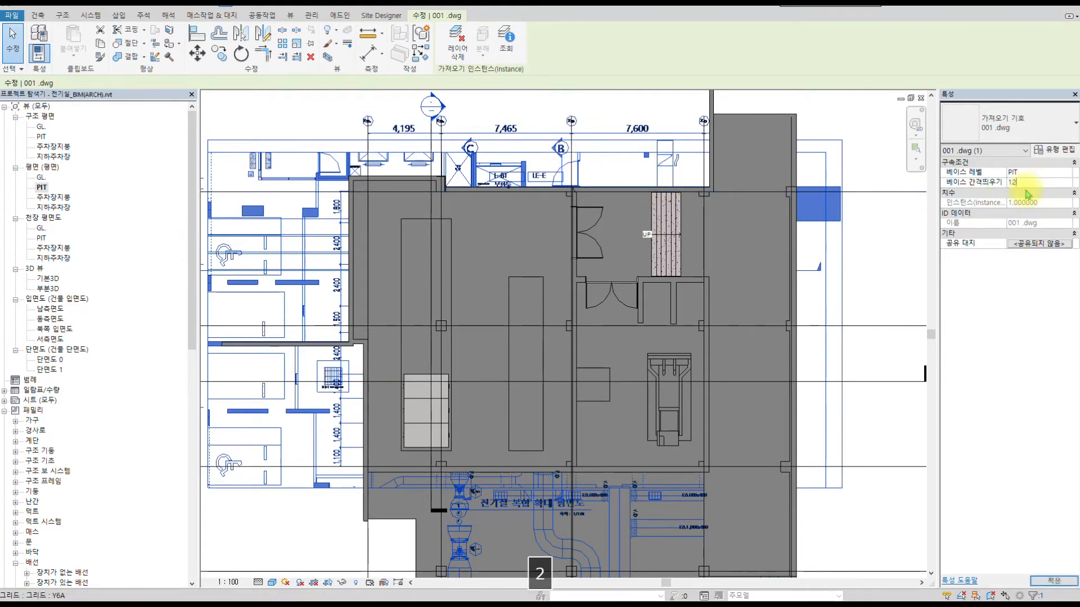
type("00")
key("Return")
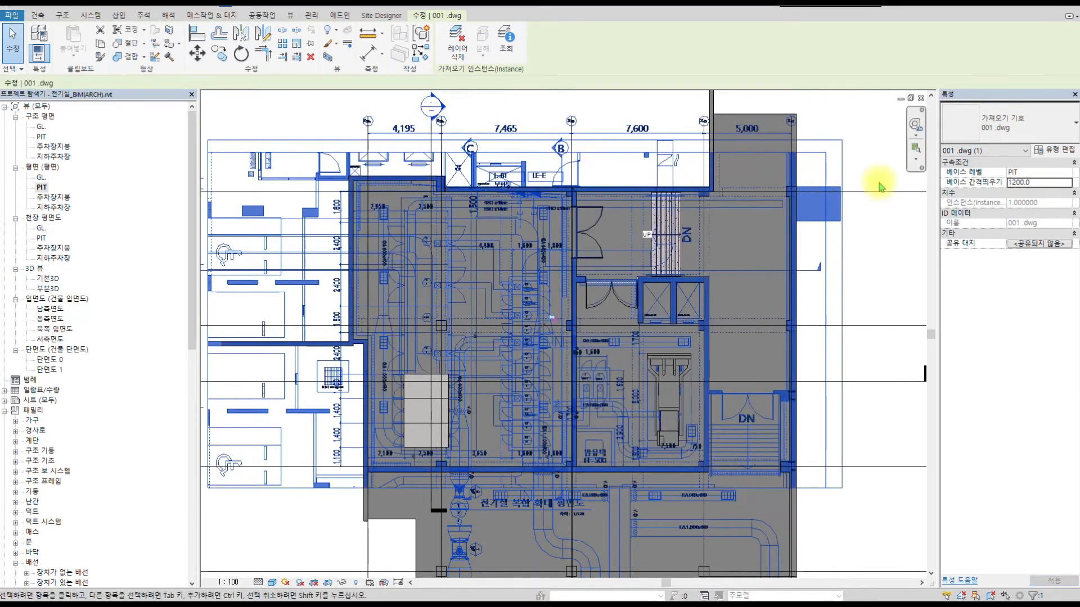
key("Escape")
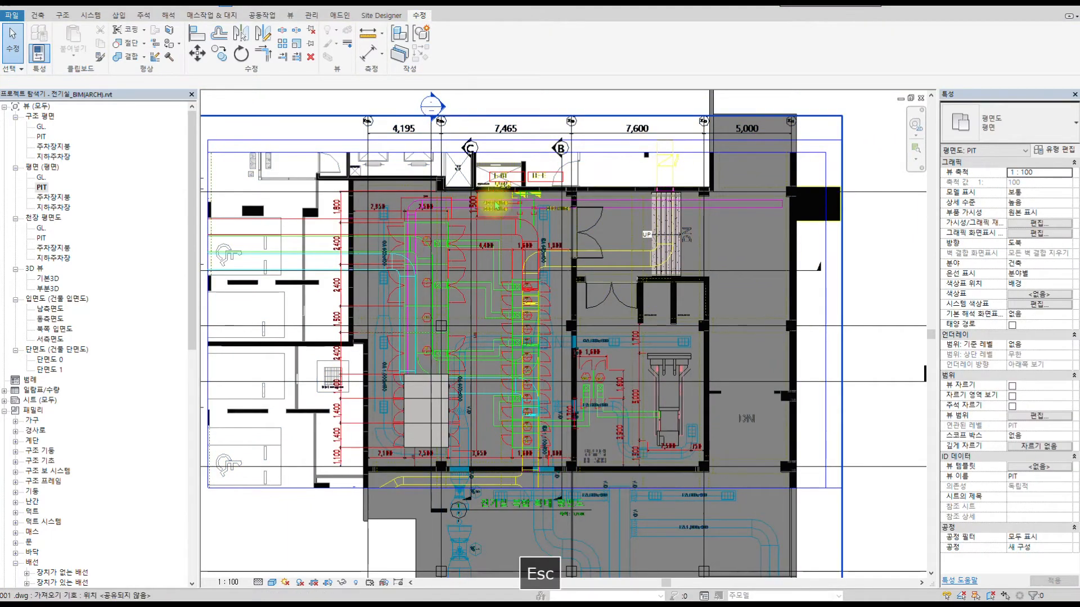
- Open the PIT plan's visibility/graphics overrides and expand the imported 001 .dwg category to list its layers
scroll(475, 197, "up", 3)
scroll(460, 197, "down", 2)
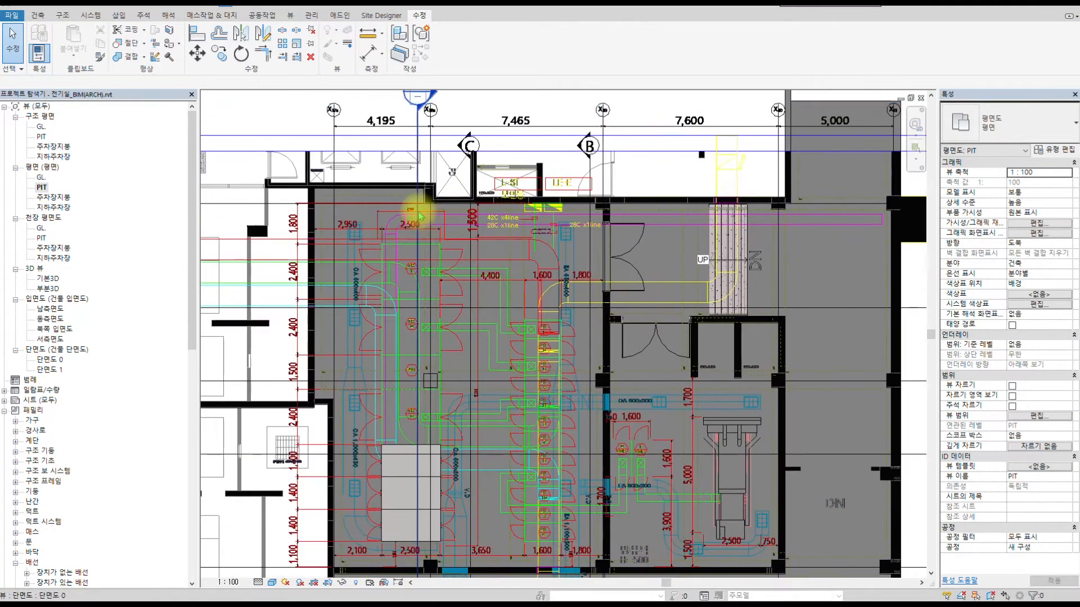
key("g")
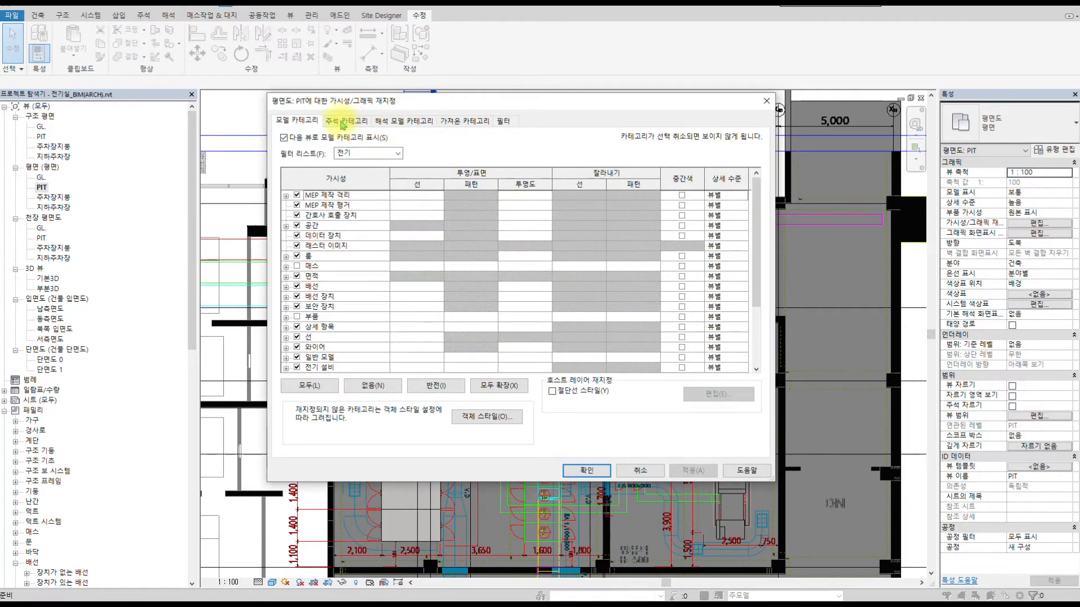
left_click(411, 122)
left_click(464, 121)
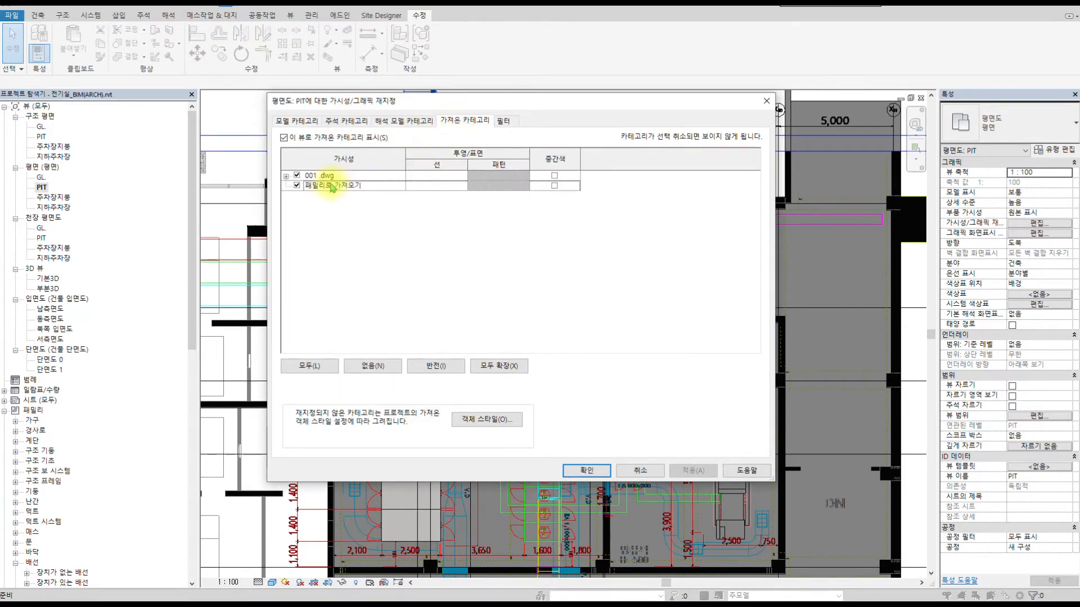
left_click(285, 176)
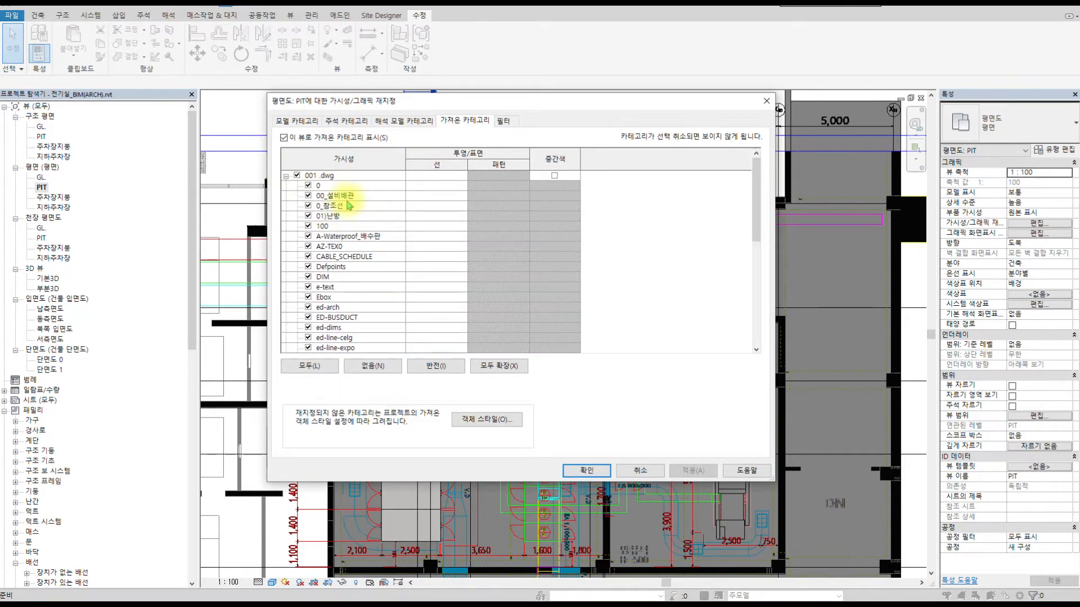
scroll(377, 198, "down", 3)
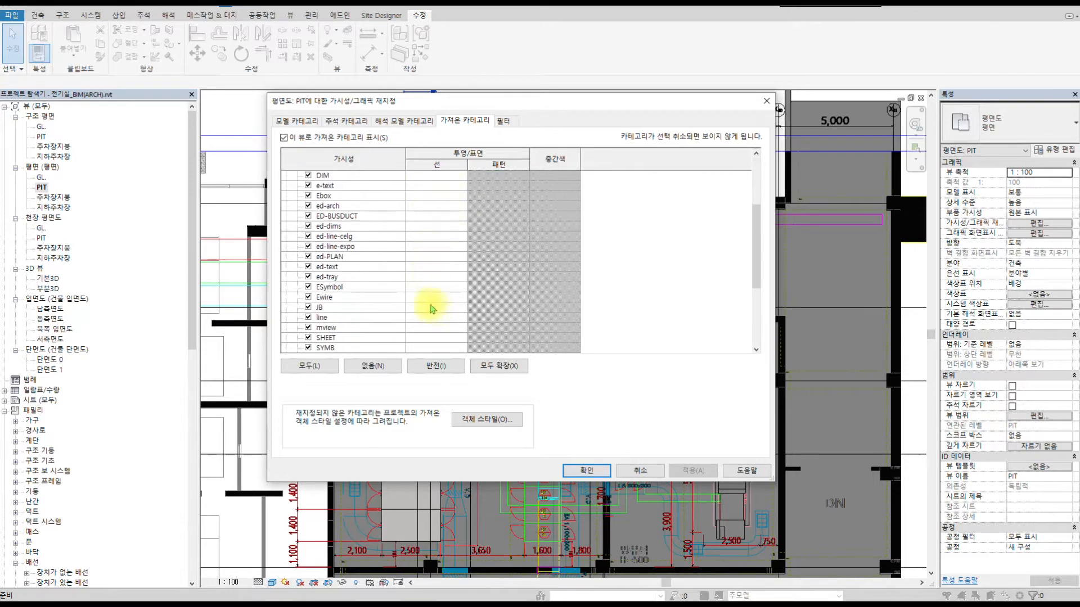
- Override the line graphics of the ed-arch and ed-PLAN layers with gray RGB 128-128-128 and the 대시 pattern, and apply it to the view
left_click(363, 246)
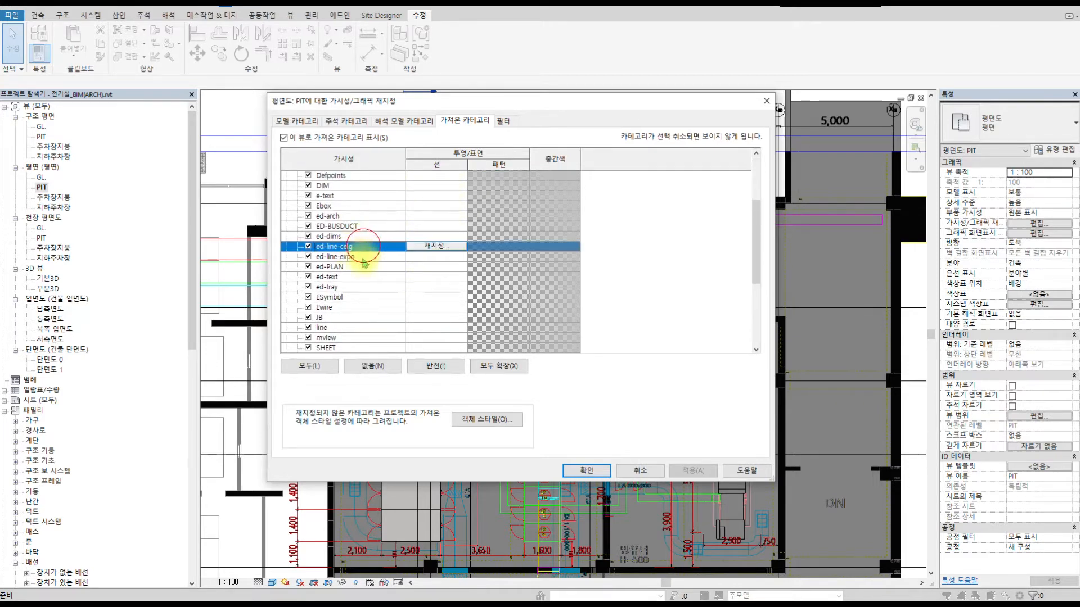
left_click(369, 267)
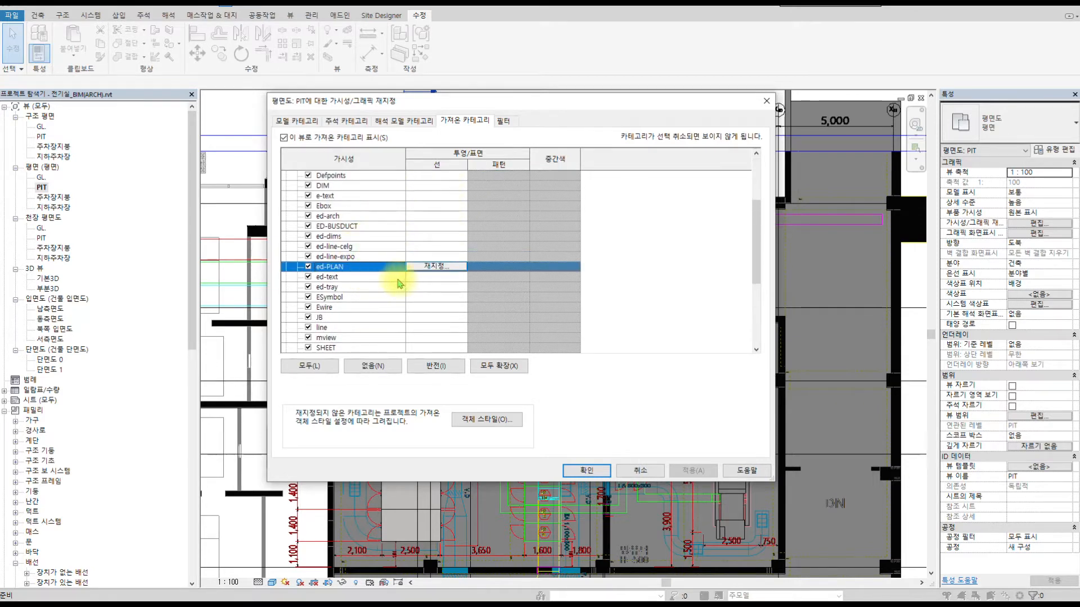
left_click(427, 218, "ctrl")
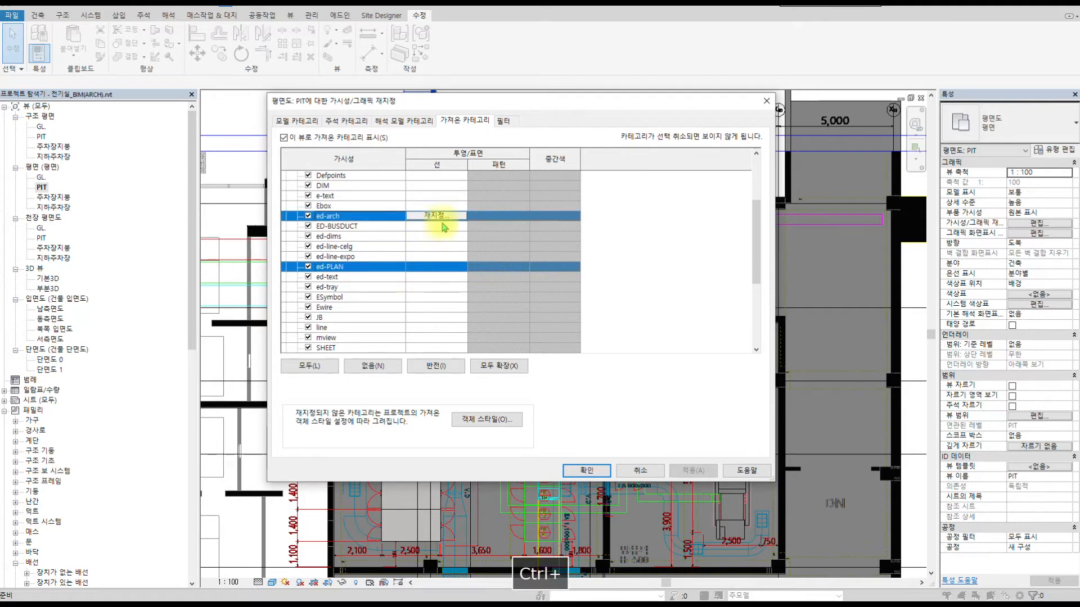
left_click(449, 217)
left_click(486, 288)
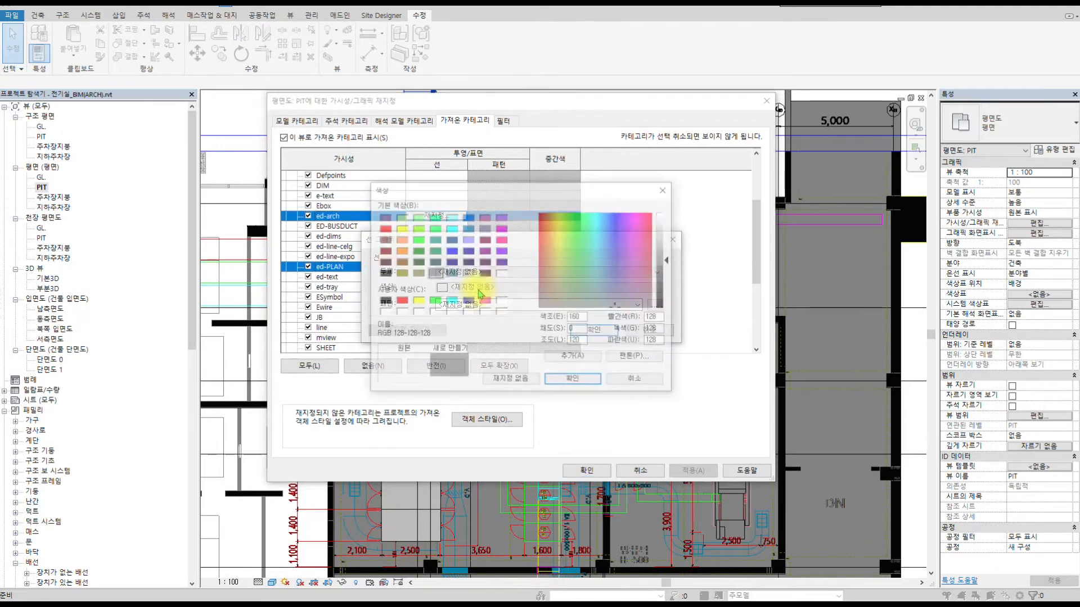
left_click(567, 379)
left_click(472, 306)
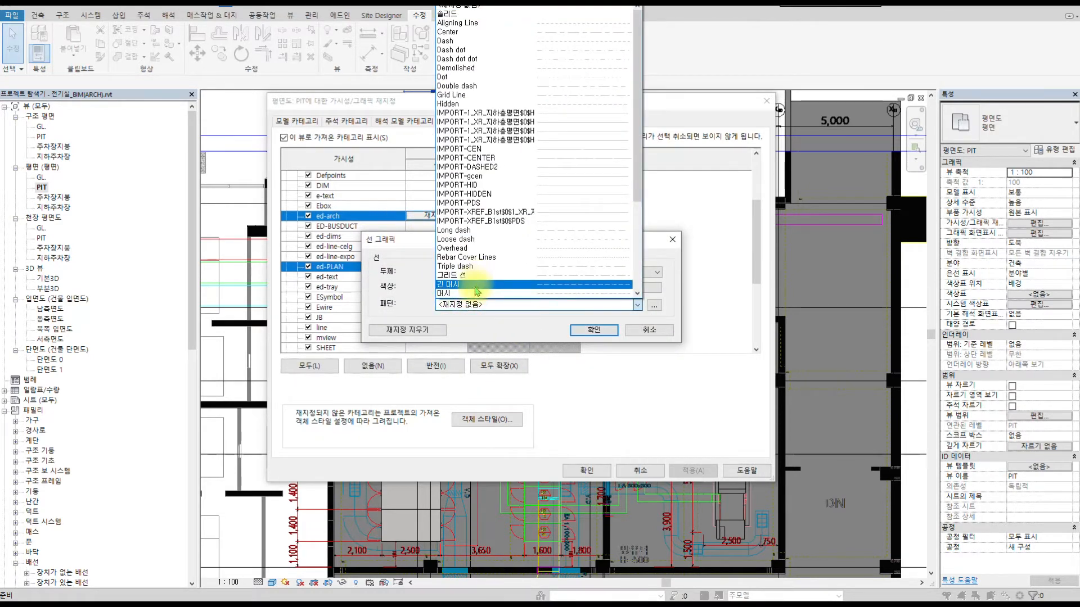
left_click(475, 293)
left_click(594, 330)
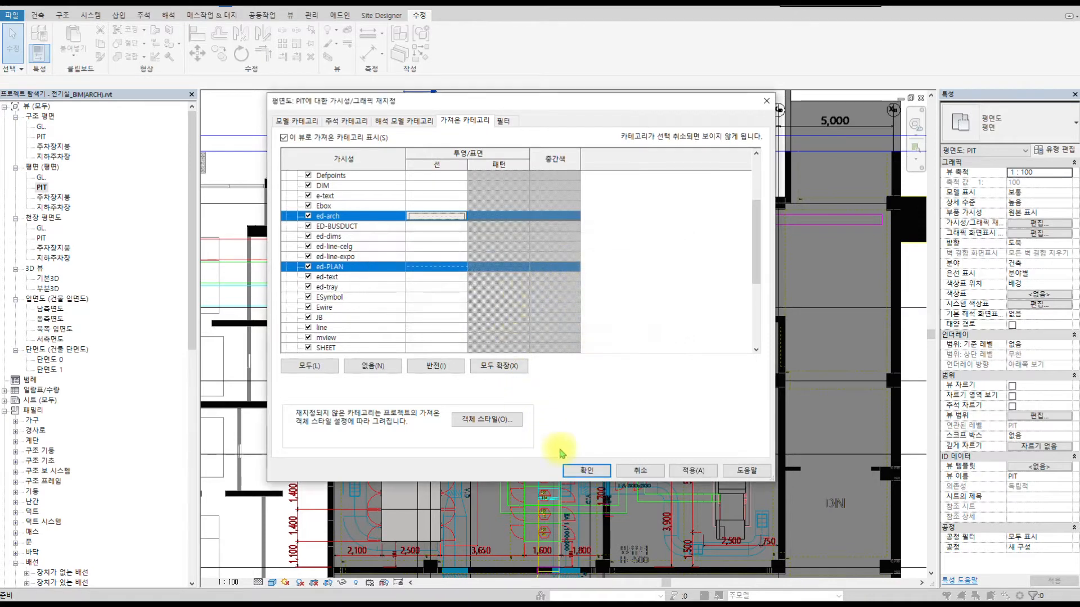
left_click(585, 472)
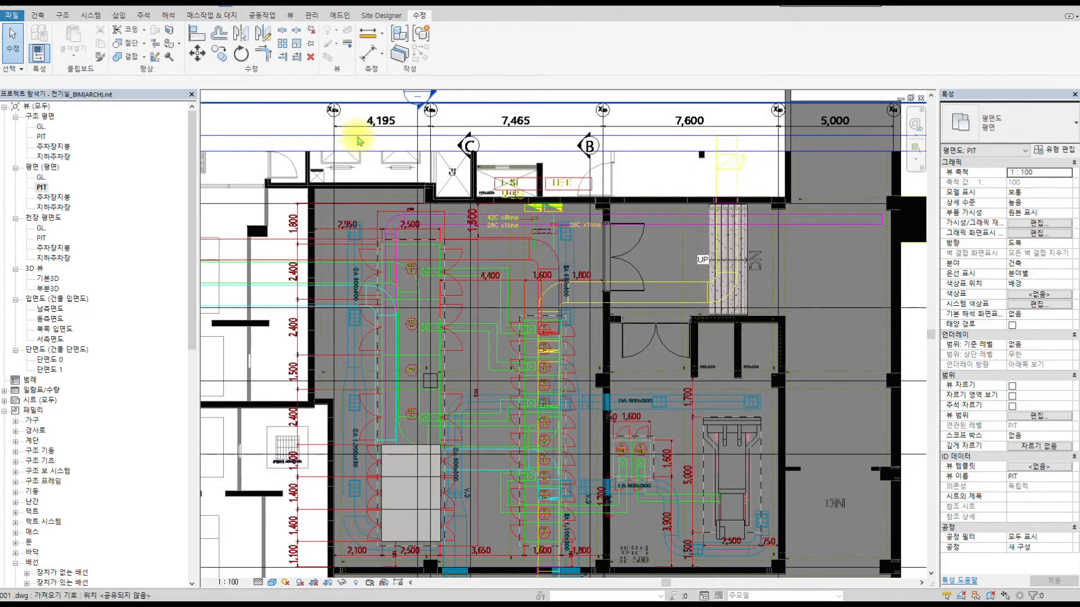
key("Escape")
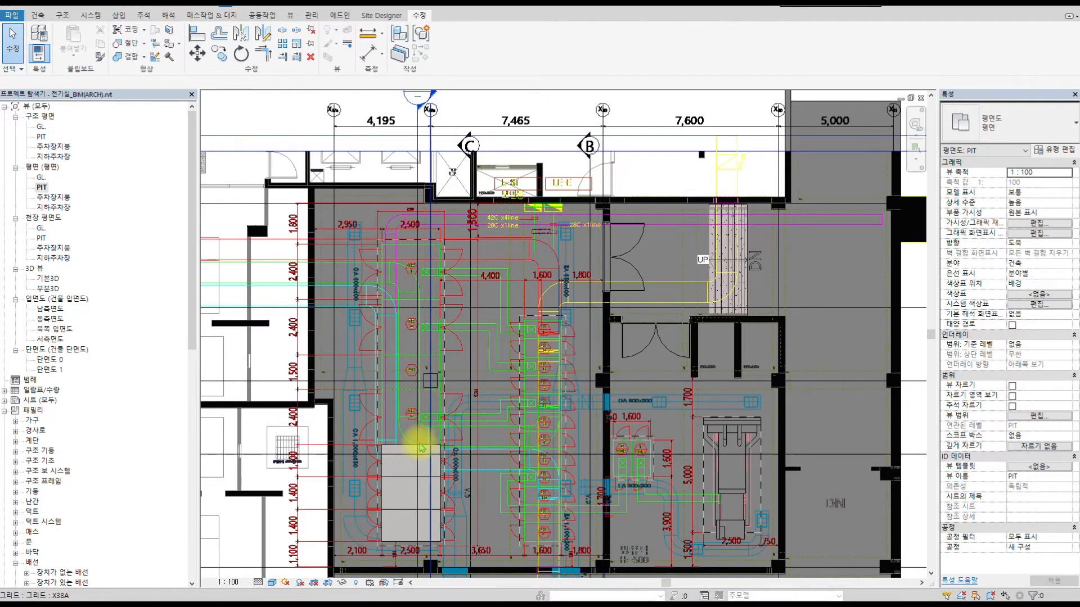
- Return to the PIT view's imported-category overrides and bring up the 패밀리로 가져오기 entry below the 001 .dwg layers
scroll(424, 447, "up", 5)
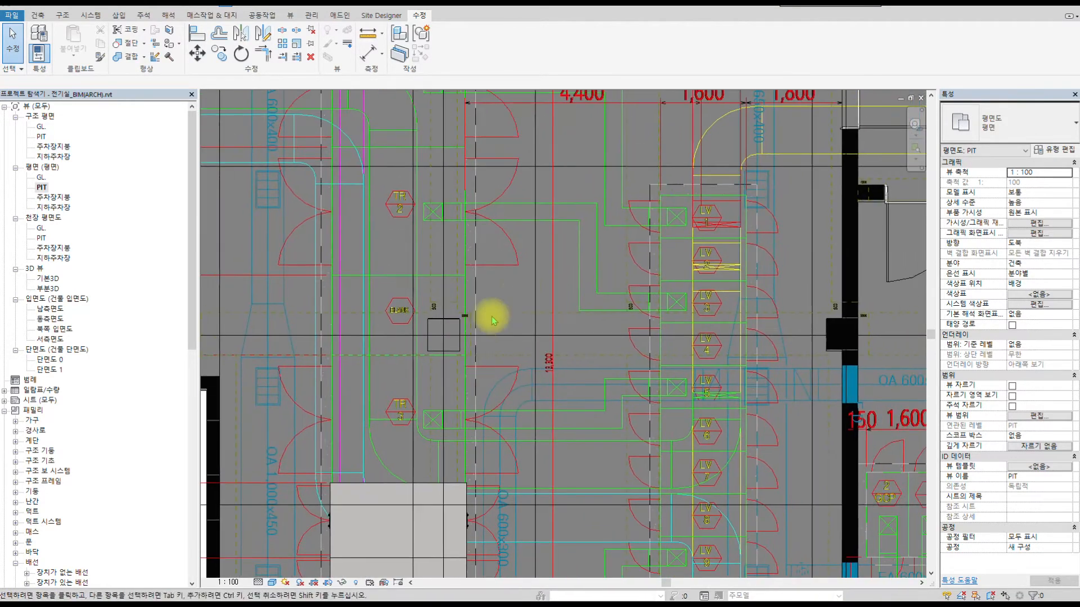
key("Escape")
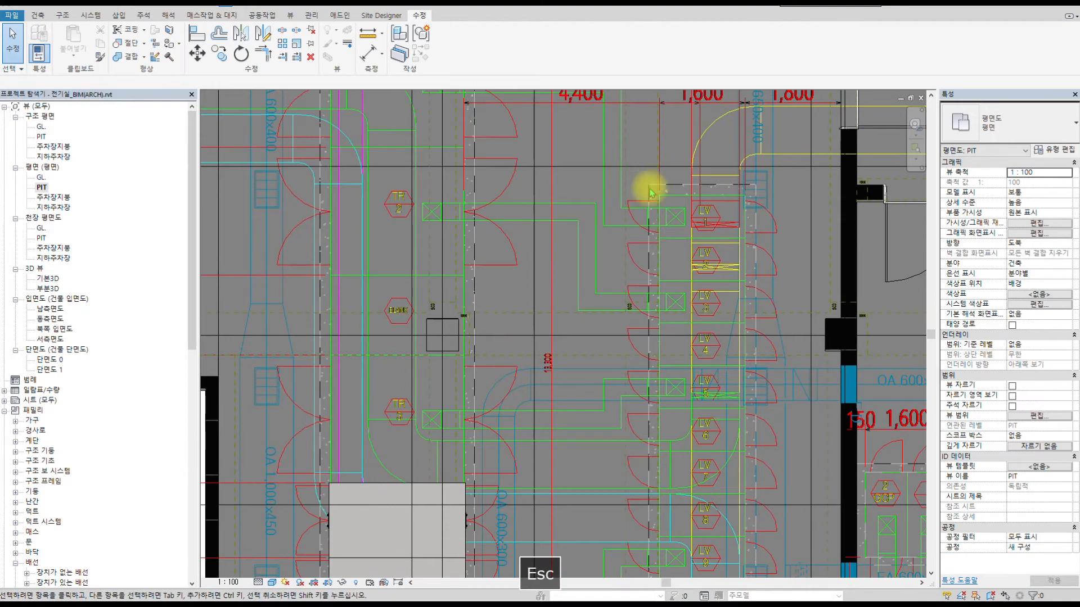
scroll(481, 308, "down", 6)
middle_click_drag(596, 161, 571, 258)
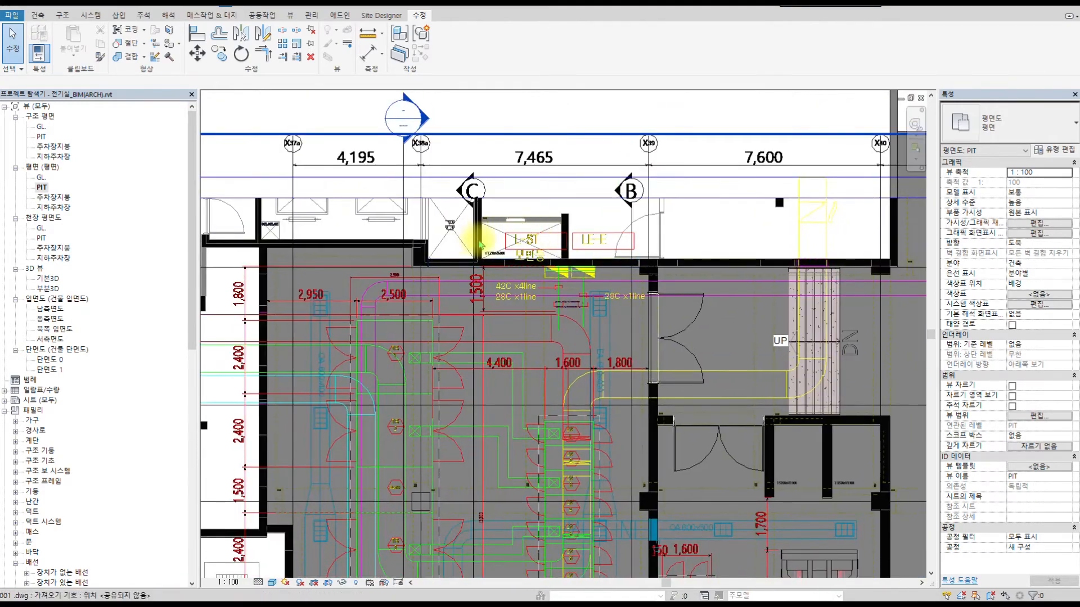
key("v")
key("g")
left_click(412, 121)
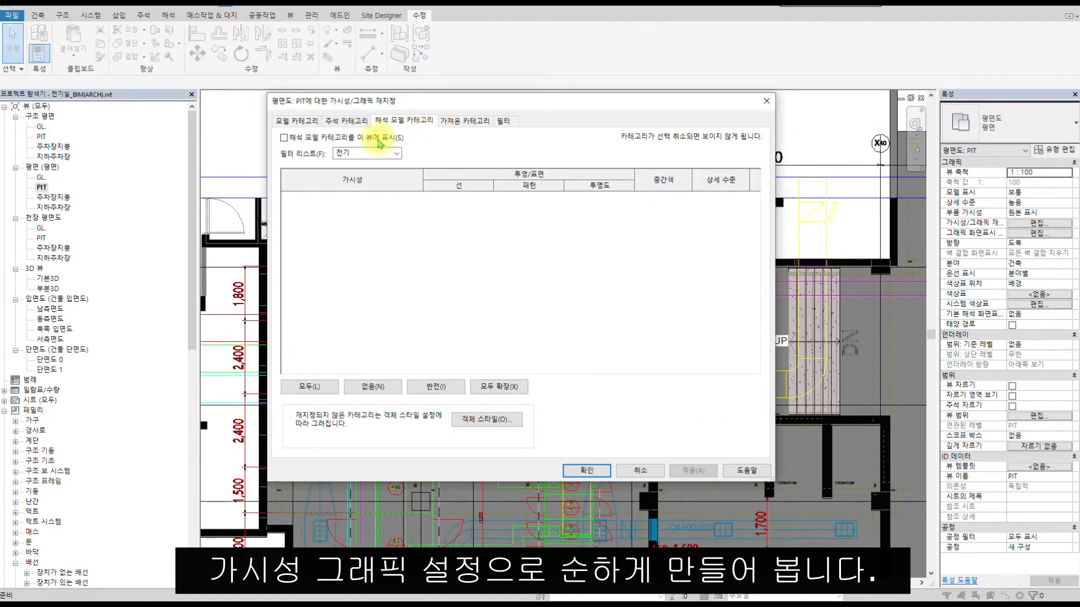
left_click(459, 125)
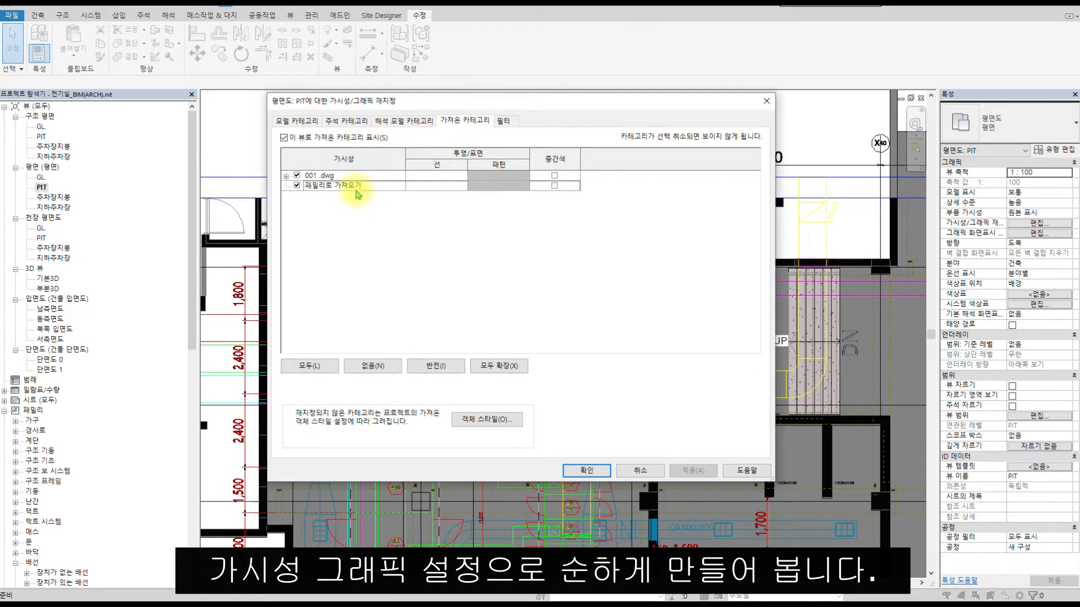
left_click(286, 176)
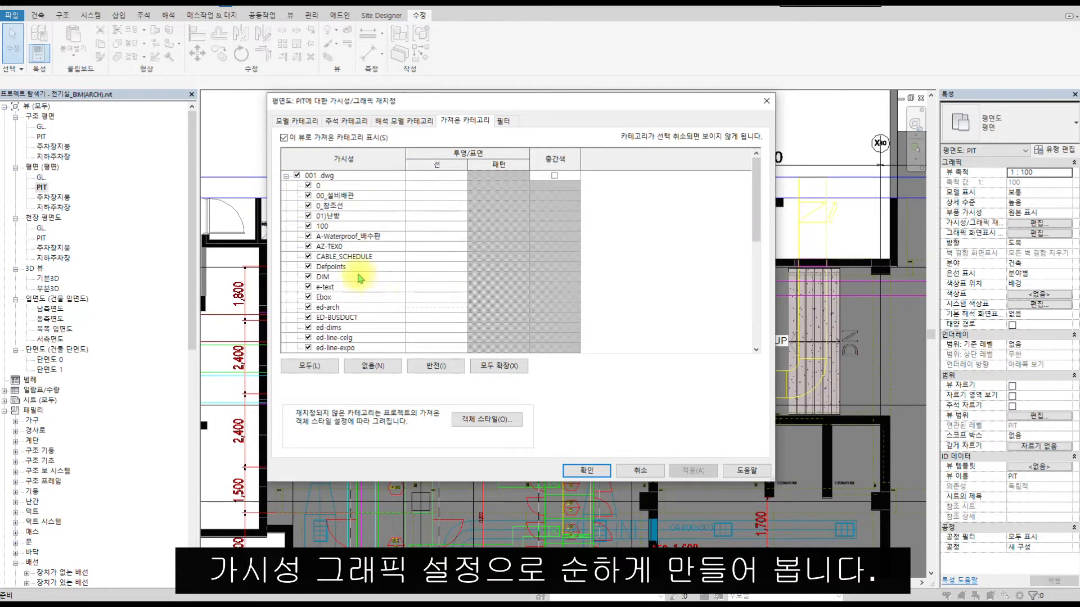
scroll(360, 278, "down", 10)
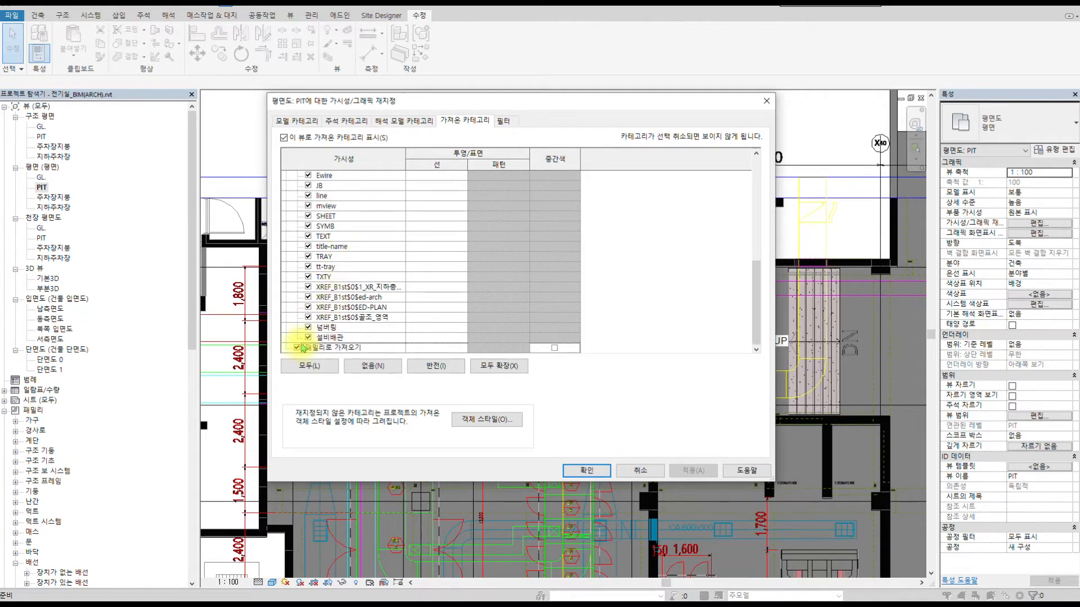
- Override the 패밀리로 가져오기 category's lines with gray RGB 128-128-128 and the 대시 pattern, keeping the category switched on
left_click(297, 348)
left_click(432, 348)
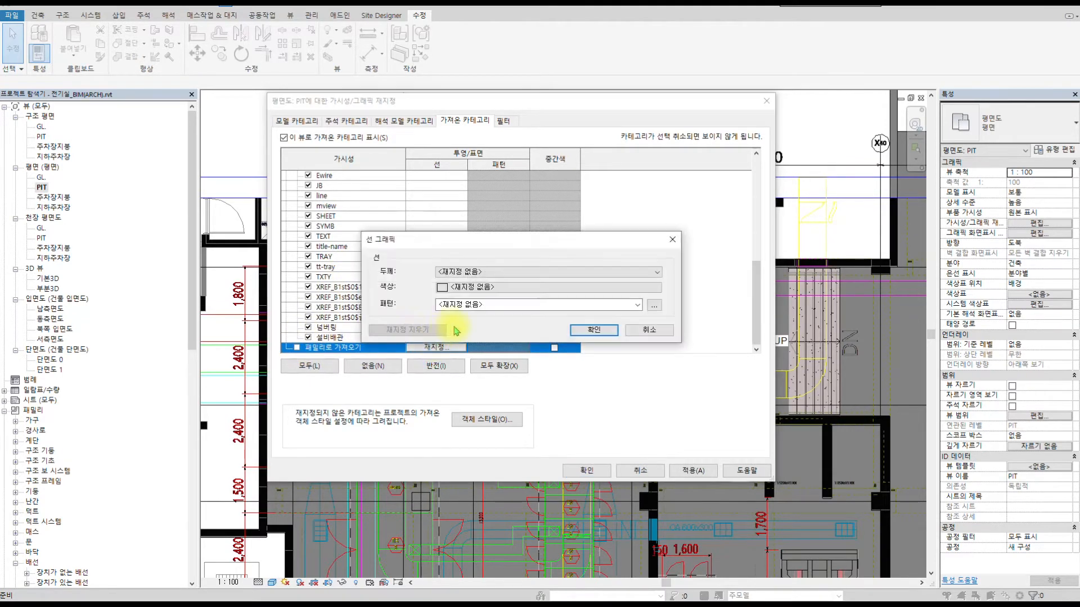
left_click(633, 331)
left_click(448, 348)
left_click(483, 288)
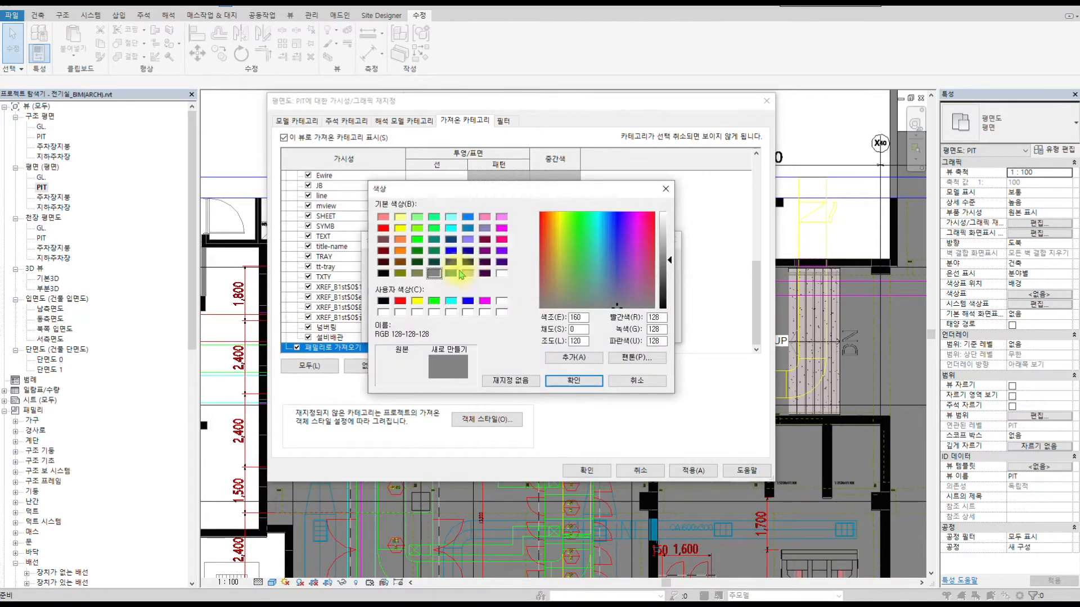
left_click(579, 381)
left_click(527, 306)
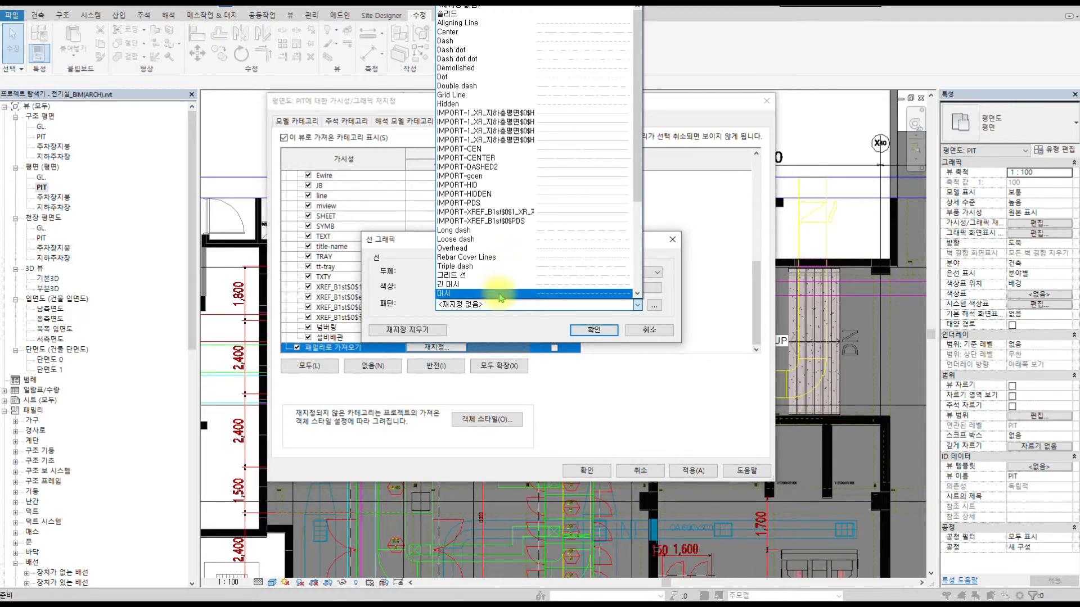
left_click(499, 294)
left_click(594, 330)
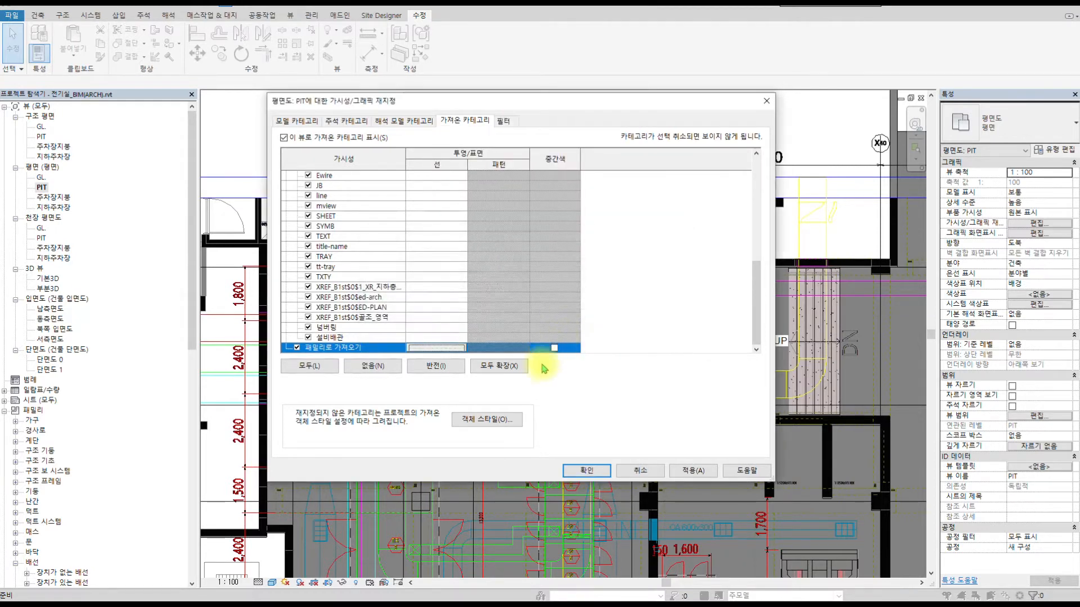
left_click(573, 470)
middle_click_drag(371, 209, 427, 214)
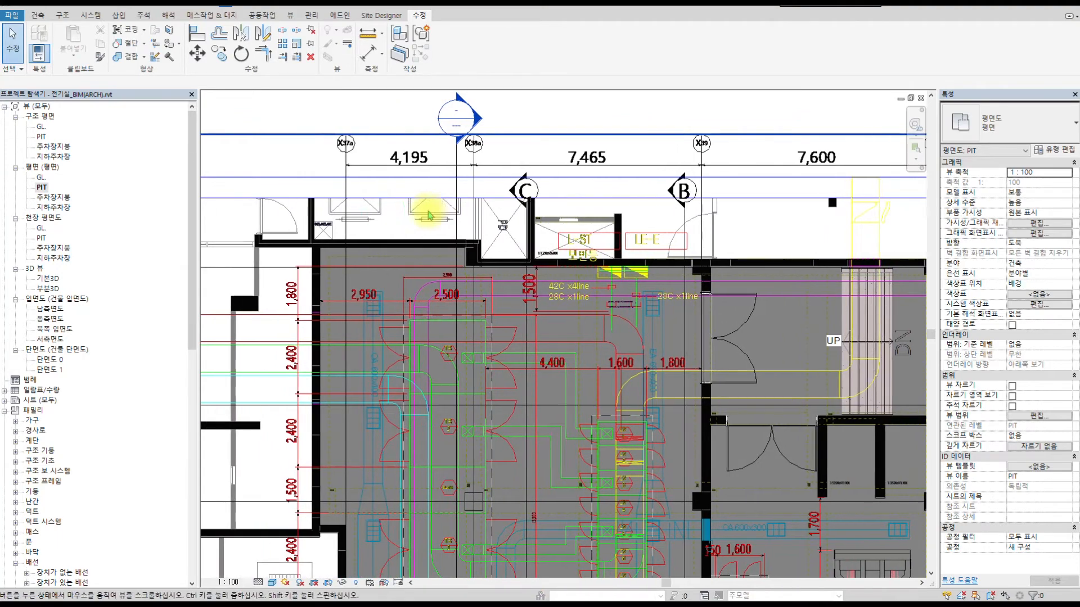
right_click(301, 231)
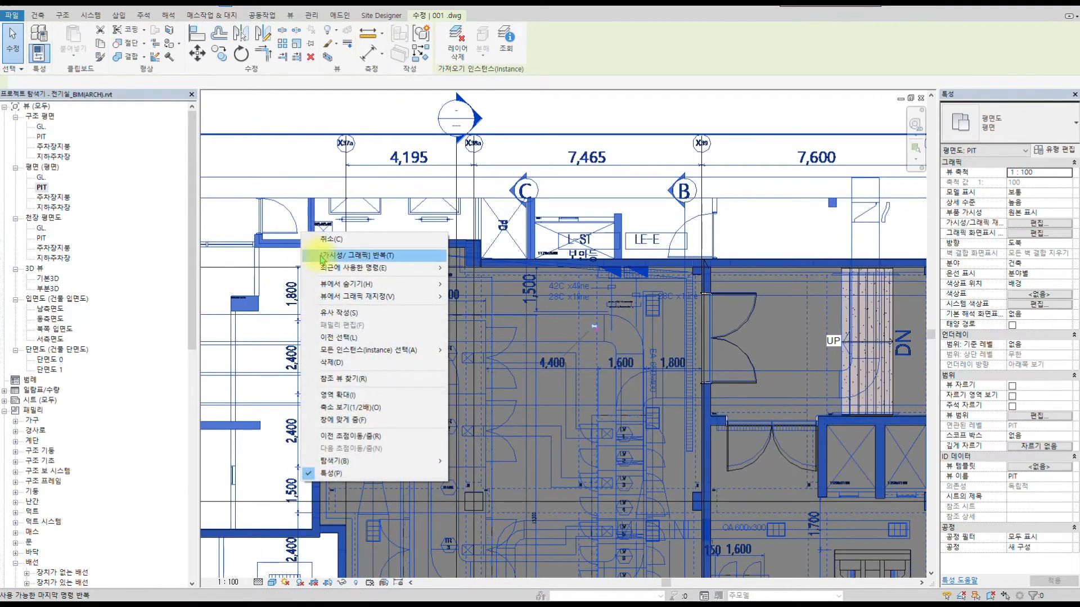
key("Escape")
key("Escape")
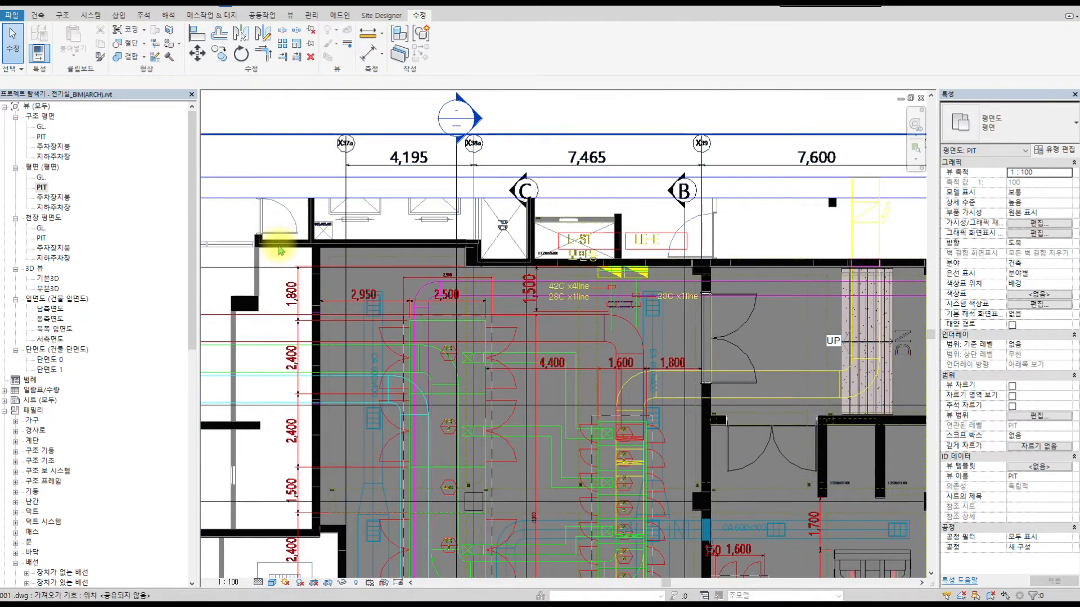
- Override the whole 001 .dwg import's lines in the PIT view with light gray RGB 192-192-192 and the 대시 pattern
key("v")
key("v")
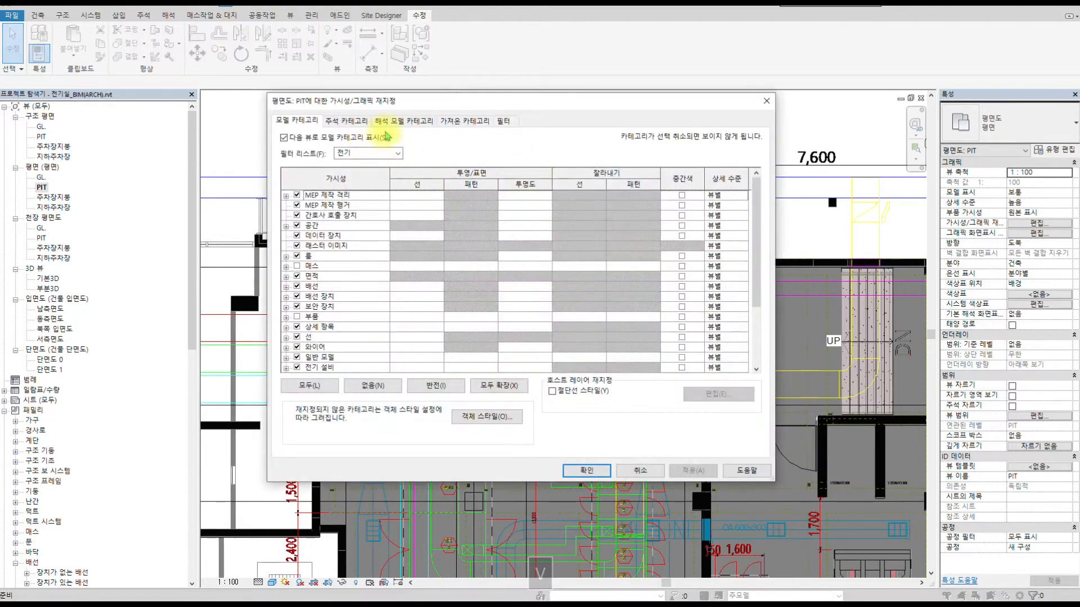
left_click(405, 123)
left_click(461, 121)
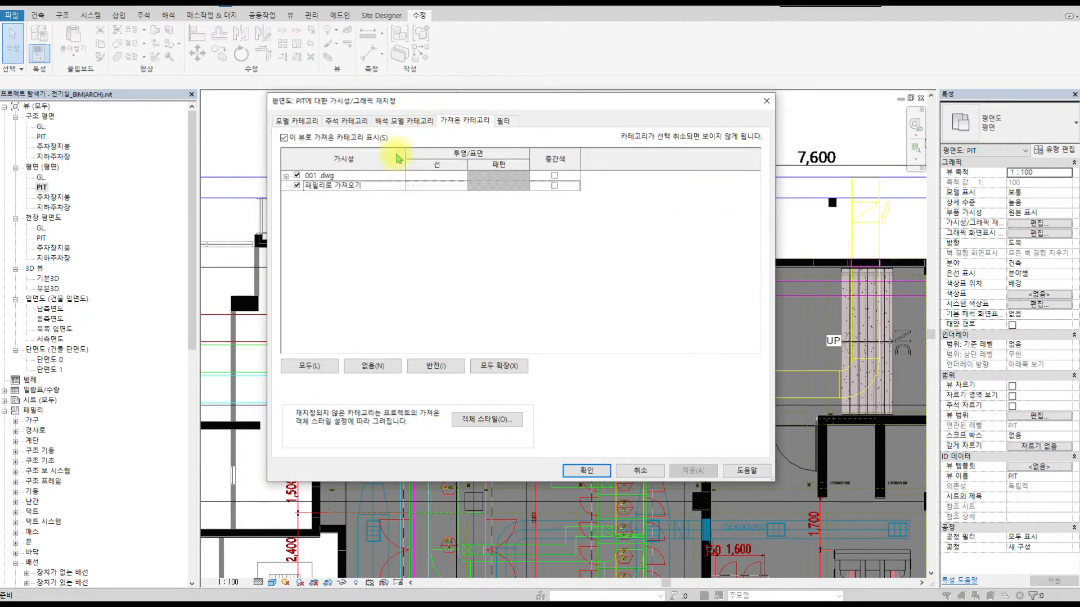
left_click(313, 177)
left_click(434, 177)
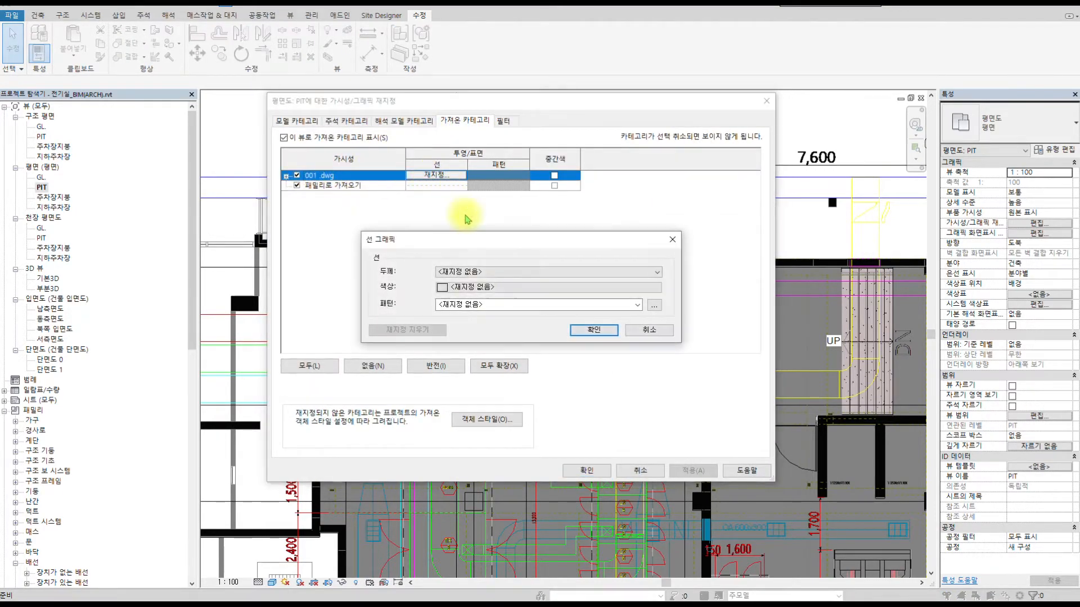
left_click(450, 294)
left_click(468, 273)
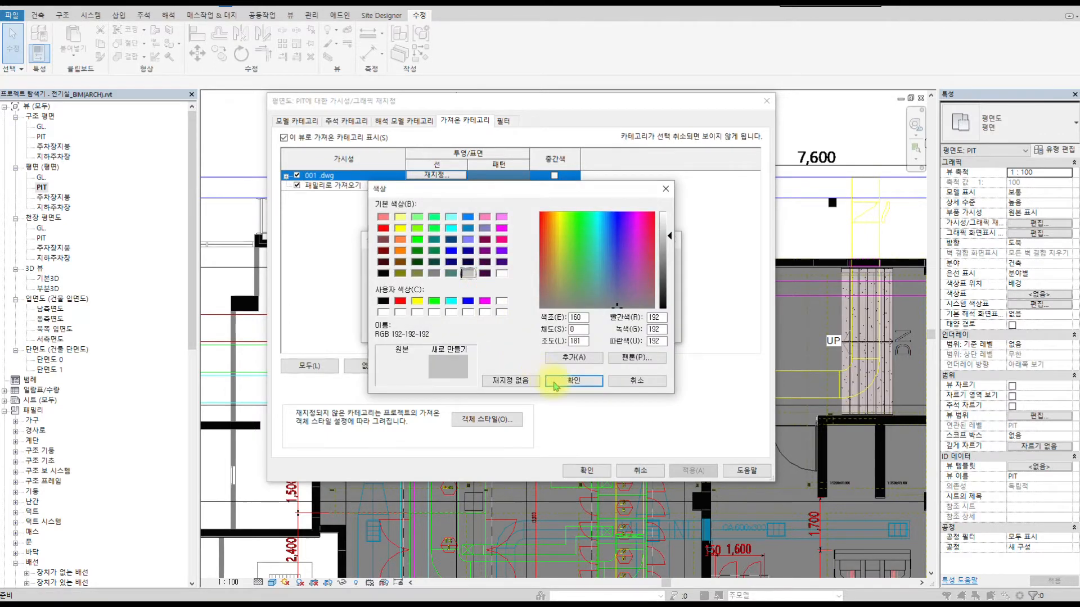
left_click(573, 381)
left_click(477, 304)
left_click(480, 296)
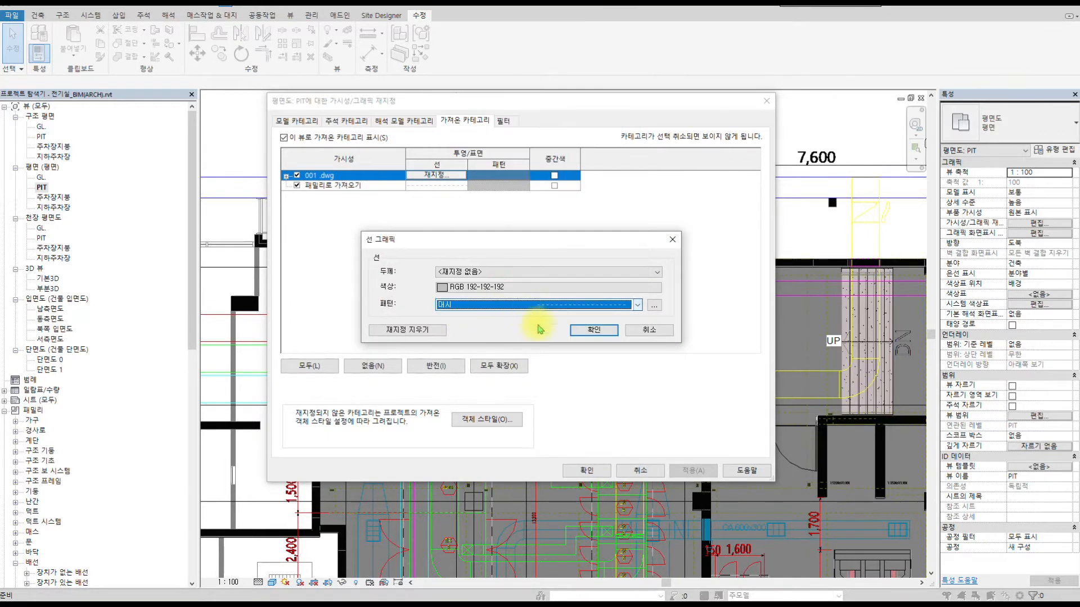
left_click(591, 332)
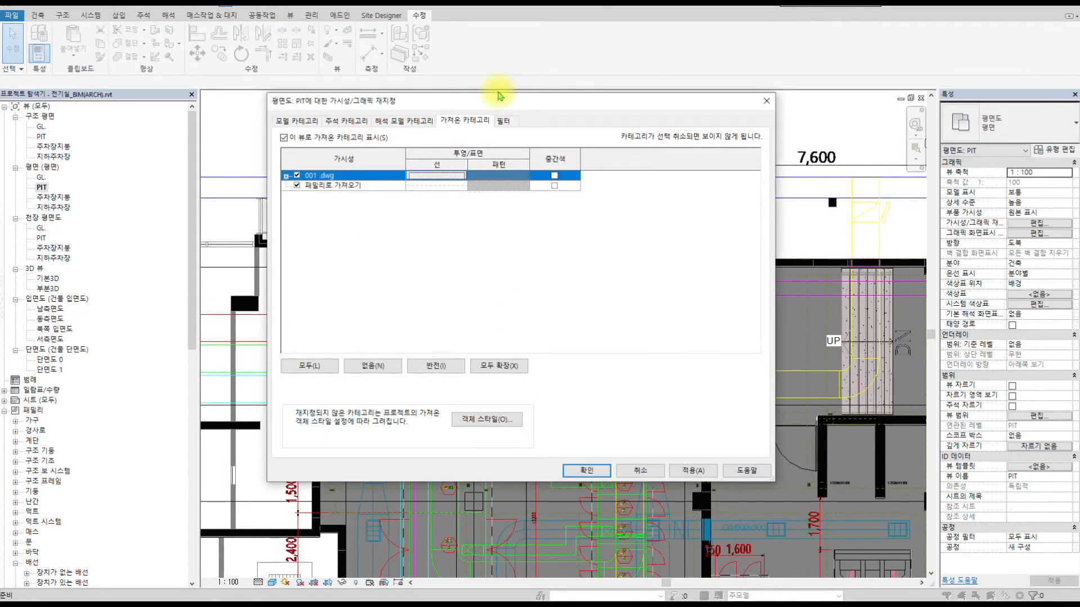
- Turn on halftone (중간색) for both 001 .dwg and 패밀리로 가져오기 and apply the overrides to the view
left_click(554, 186)
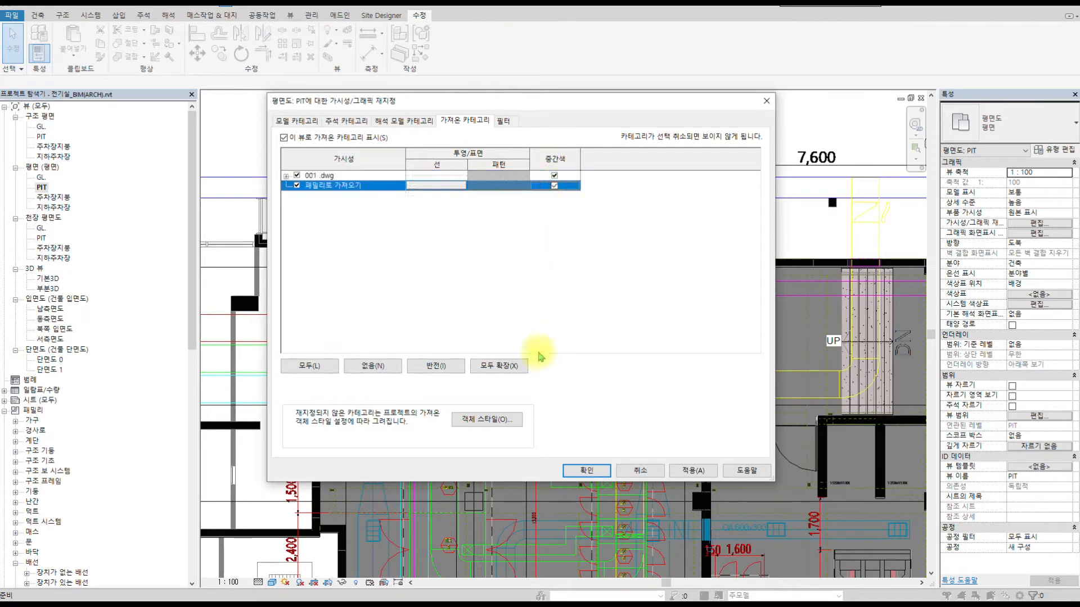
left_click(591, 468)
middle_click_drag(473, 270, 508, 214)
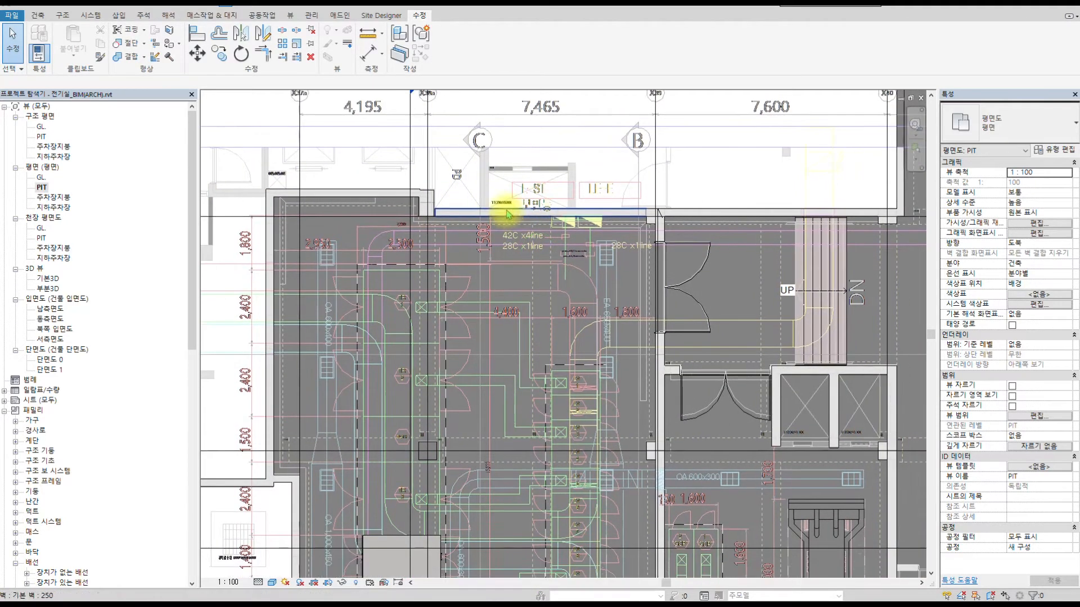
scroll(501, 281, "up", 1)
key("Escape")
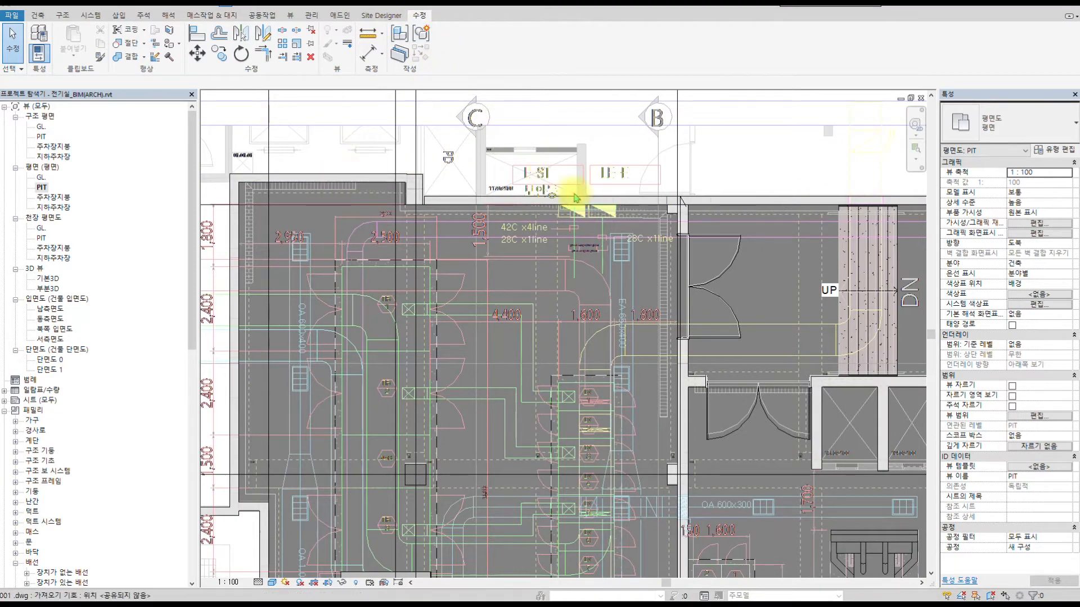
scroll(535, 219, "down", 3)
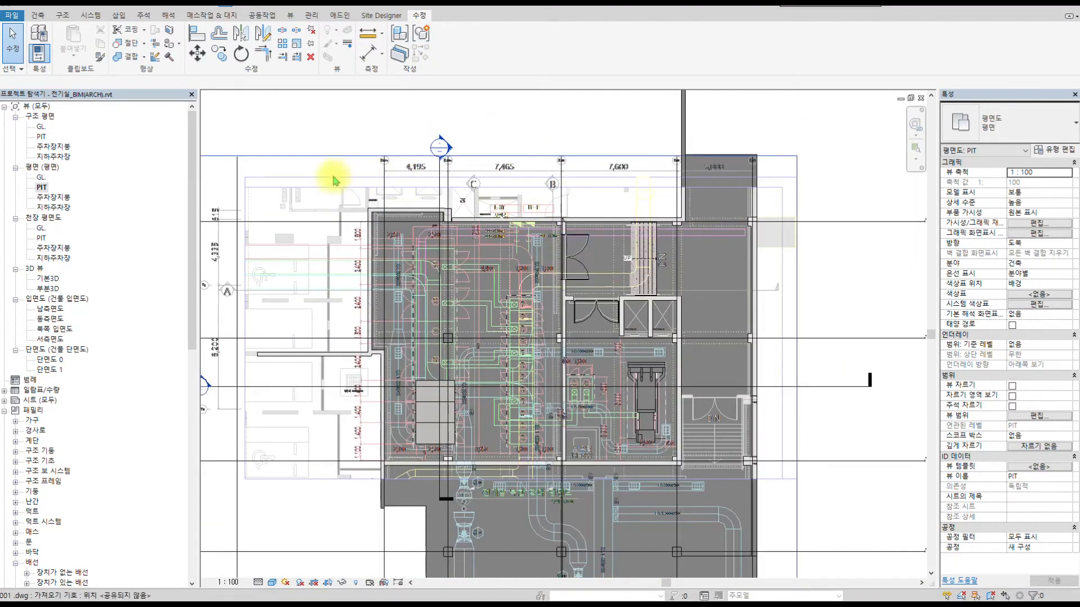
left_click(335, 180)
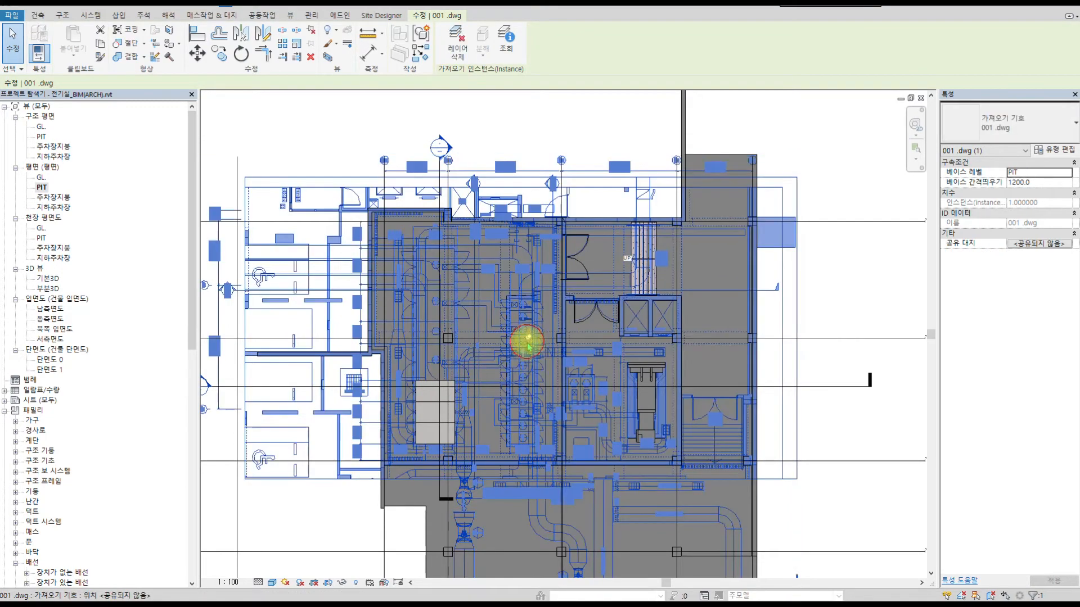
scroll(454, 272, "up", 3)
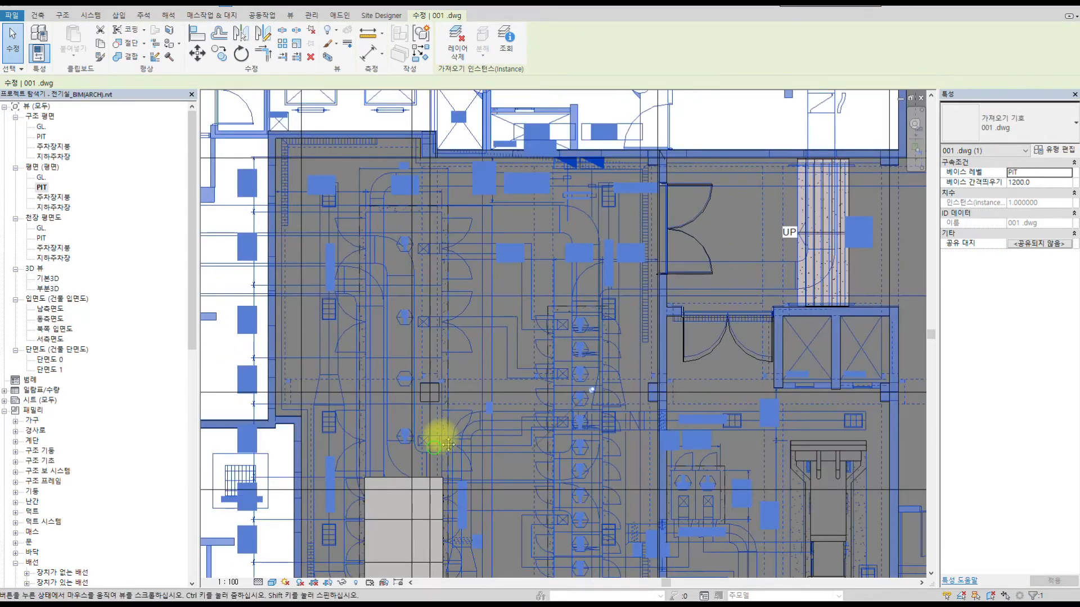
middle_click_drag(443, 451, 471, 409)
key("Escape")
- Tile the PIT floor plan and the 부분3D view side by side, both showing the pad area beside the placed panels
key("w")
key("t")
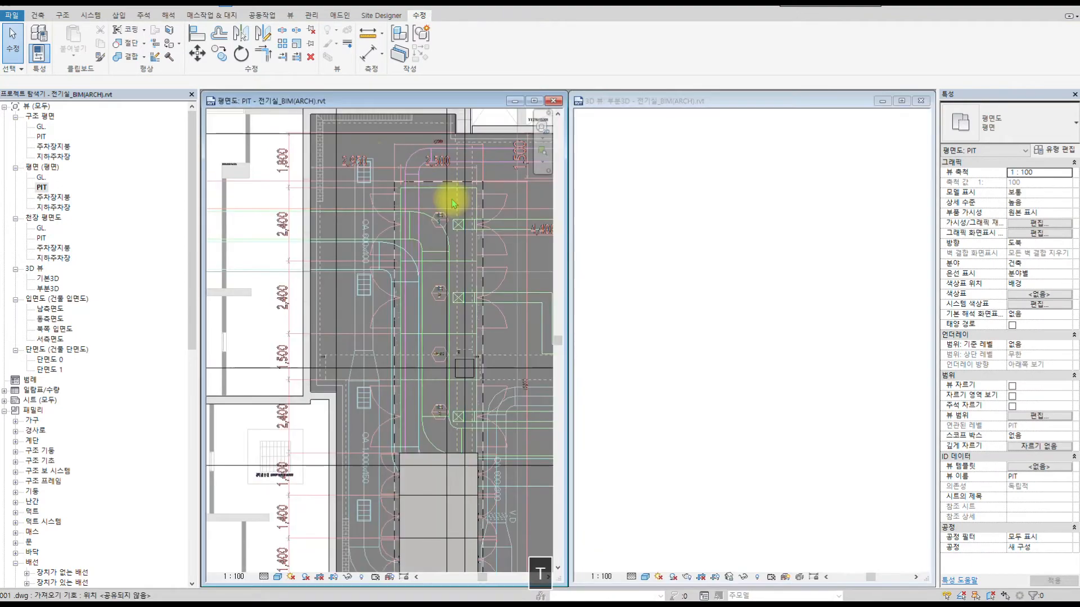
scroll(734, 288, "down", 3)
left_click(728, 291)
scroll(812, 354, "up", 1)
scroll(813, 354, "up", 2)
scroll(433, 303, "up", 2)
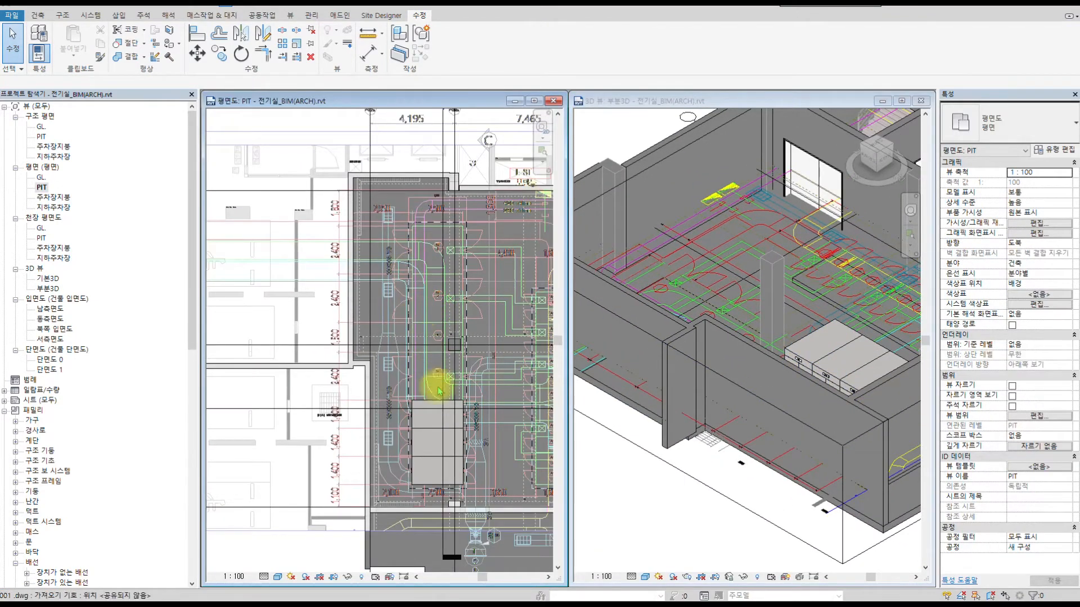
scroll(438, 387, "up", 4)
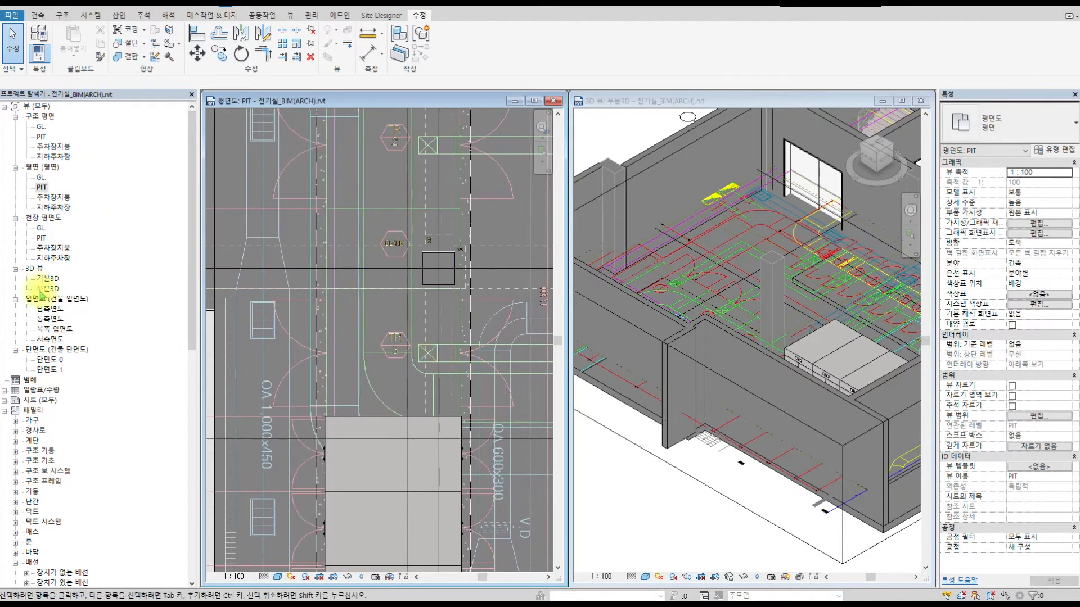
- Set the E03006 변압기반 type 3P4W_22.9KV/380-220V 1500KVA to height 2700, depth 2400 and width 2500
left_click_drag(188, 234, 182, 442)
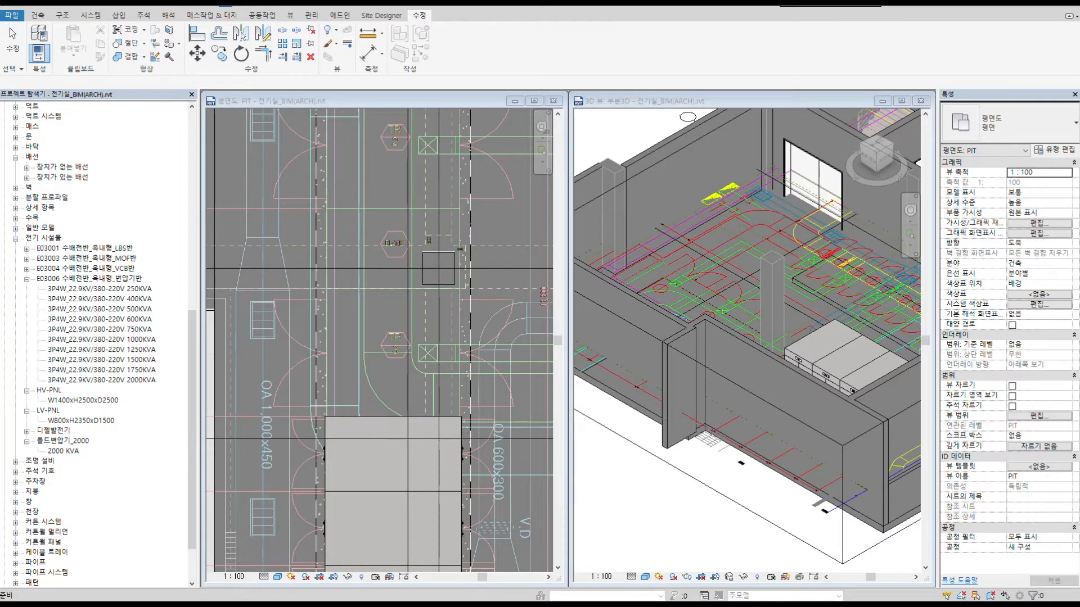
right_click(145, 361)
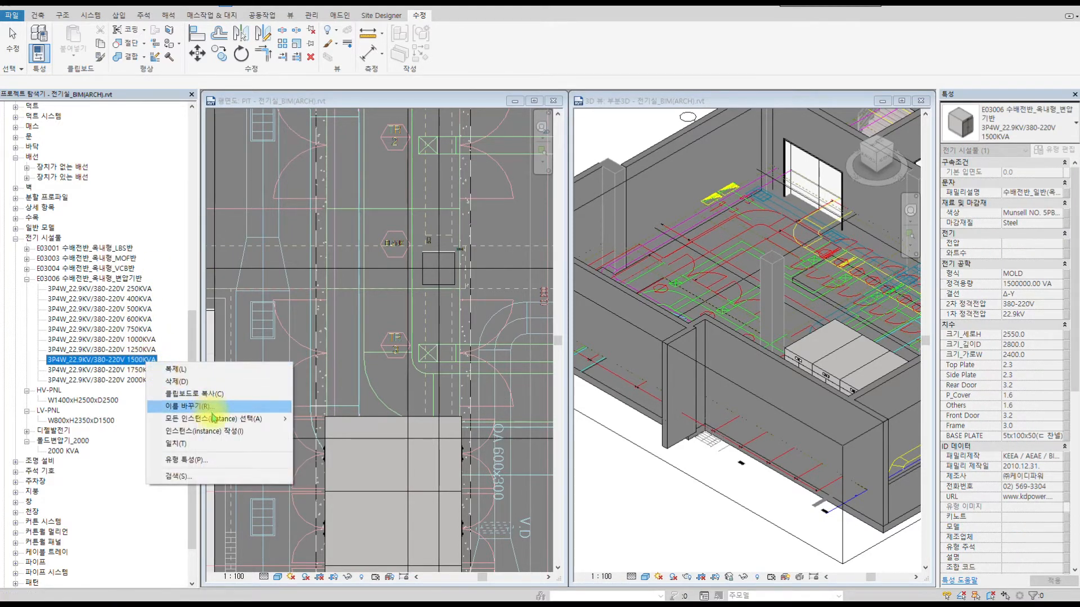
left_click(205, 460)
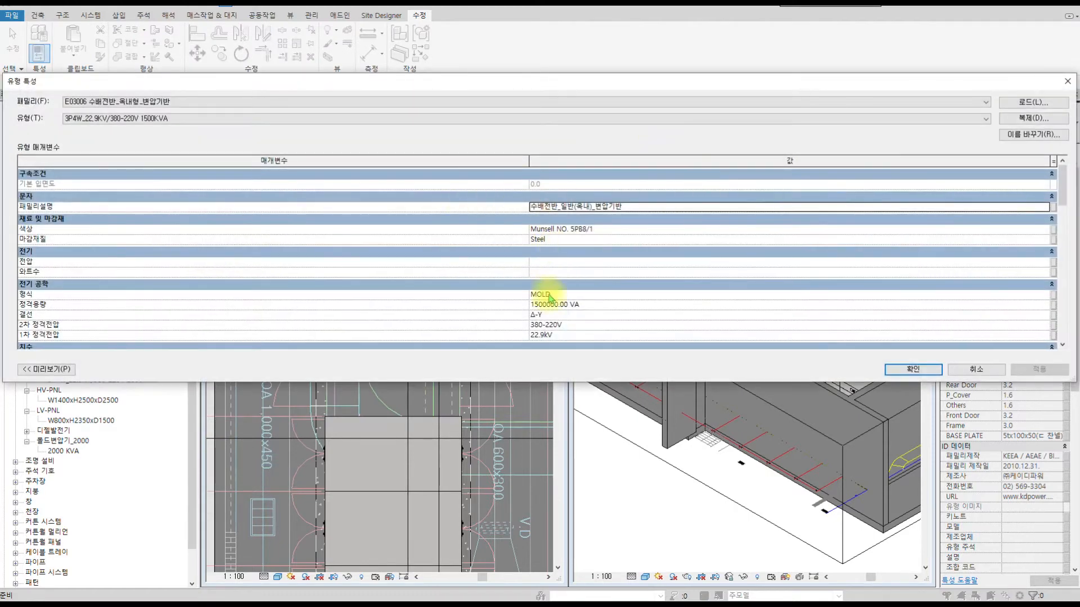
scroll(593, 300, "down", 5)
left_click(567, 213)
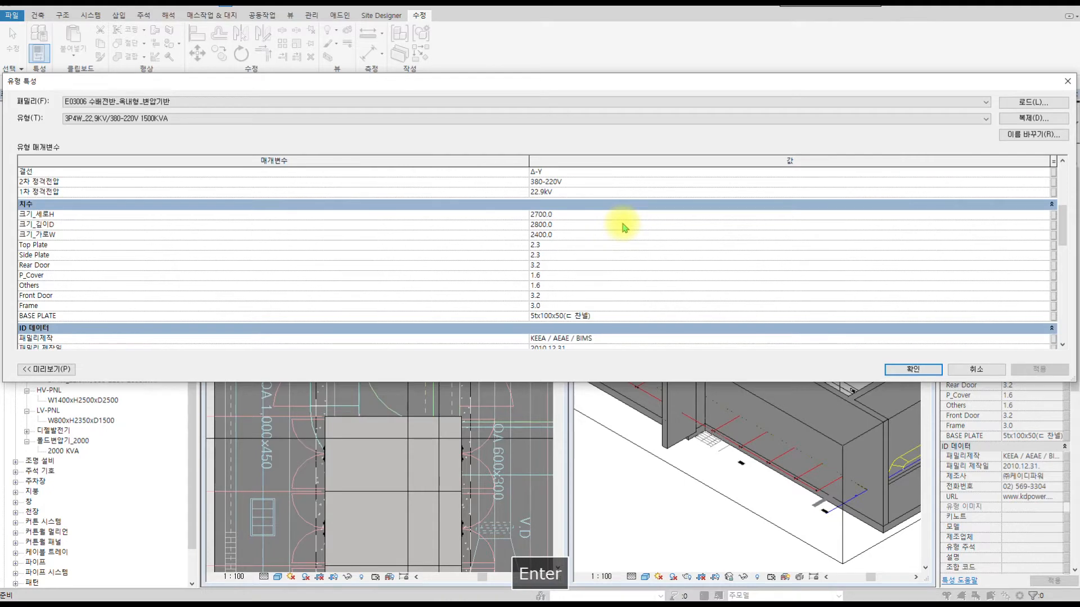
left_click(560, 224)
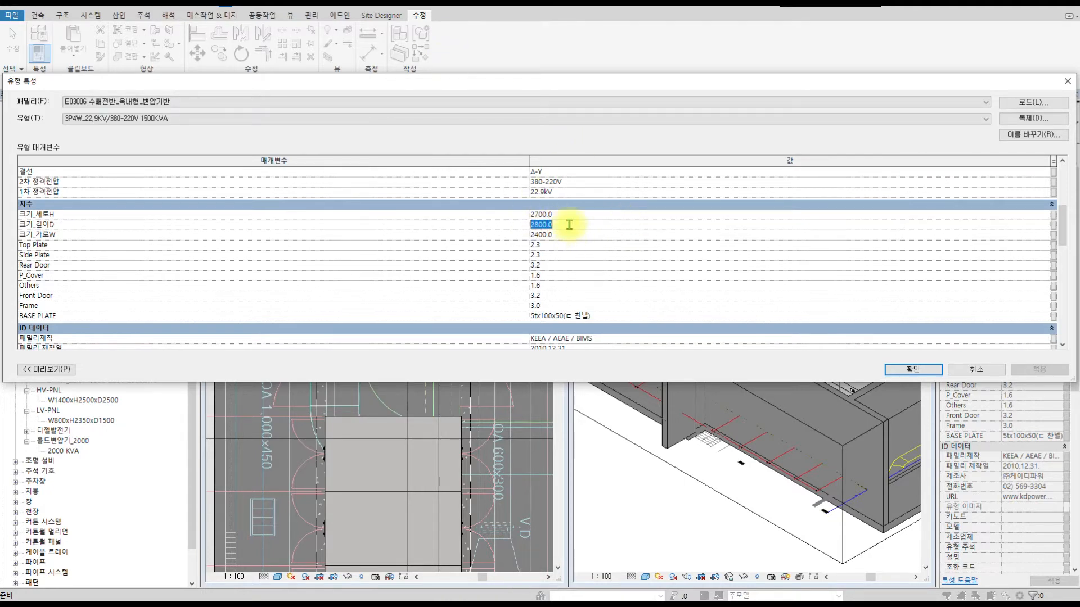
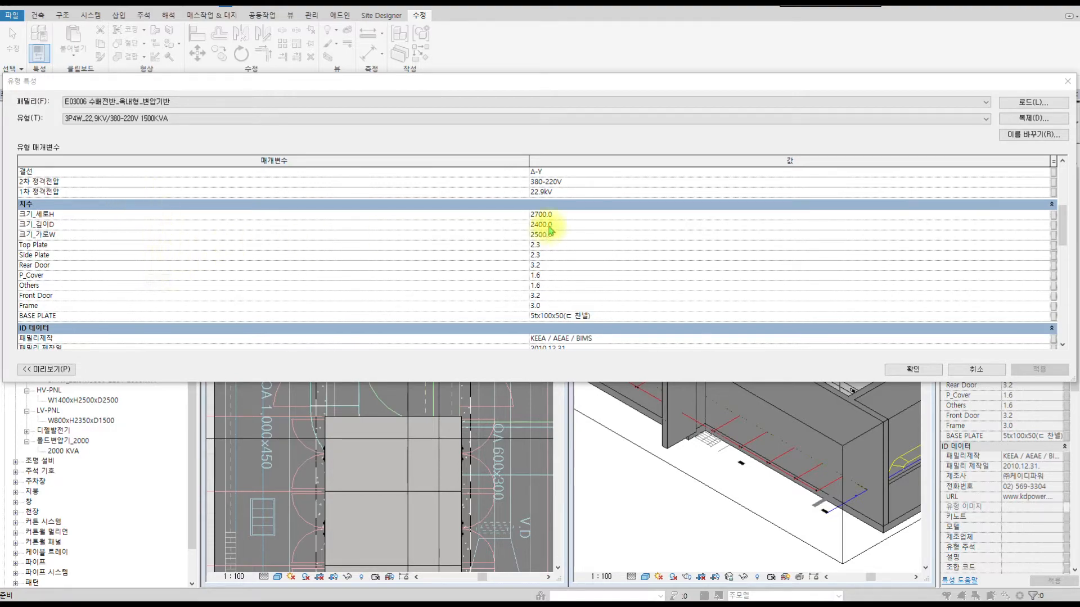
left_click(894, 369)
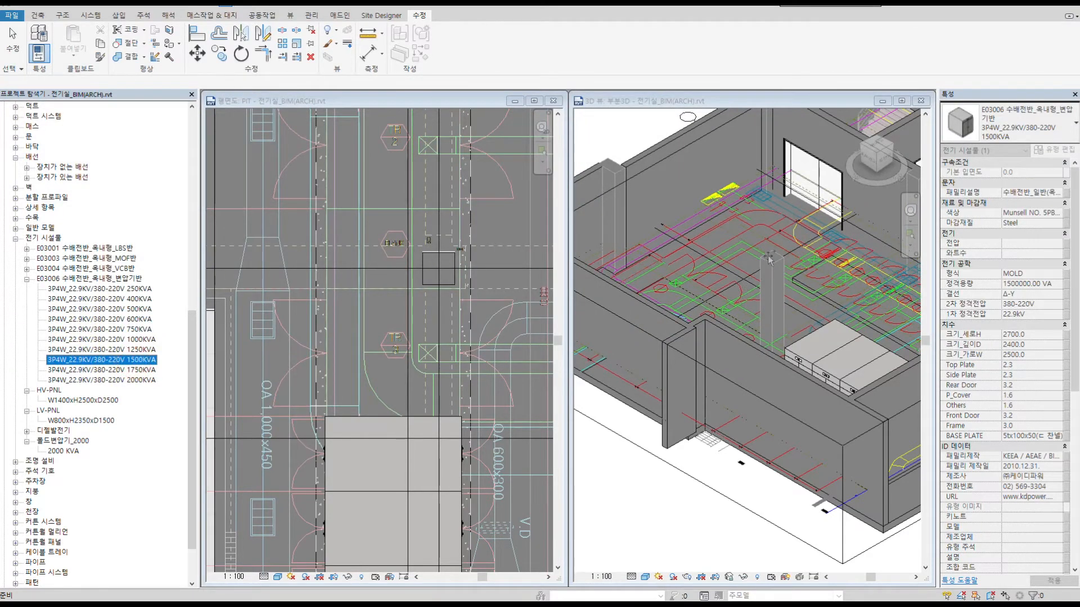
- Place a 1500KVA 변압기반 panel on the long pad in the 부분3D view and look for it in the PIT plan
left_click_drag(770, 259, 731, 276)
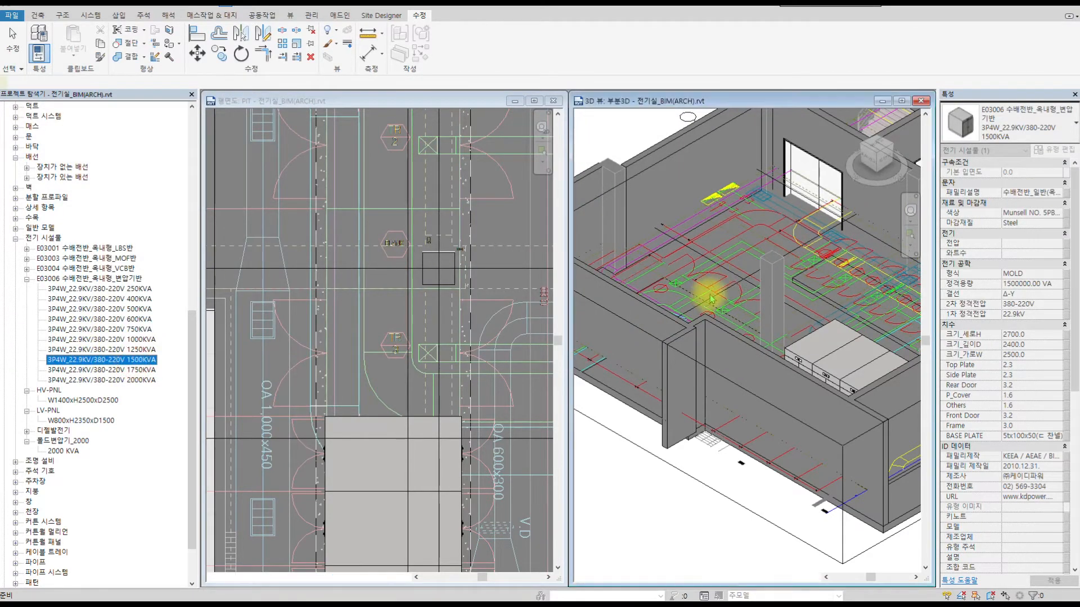
left_click(689, 337)
key("Escape")
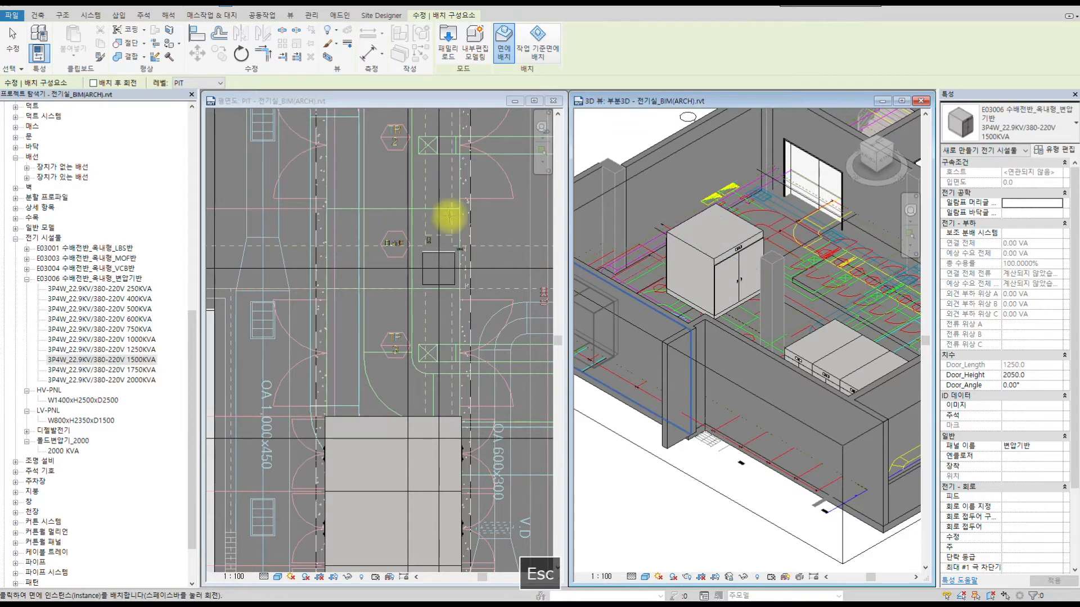
left_click(494, 187)
scroll(475, 212, "down", 2)
middle_click_drag(474, 212, 444, 336)
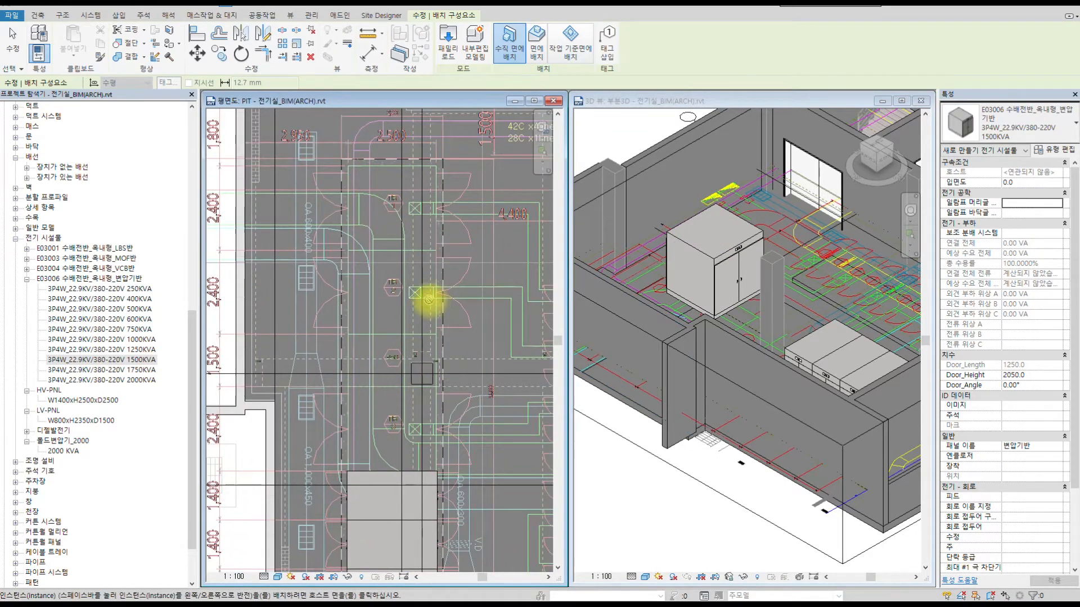
scroll(716, 261, "up", 3)
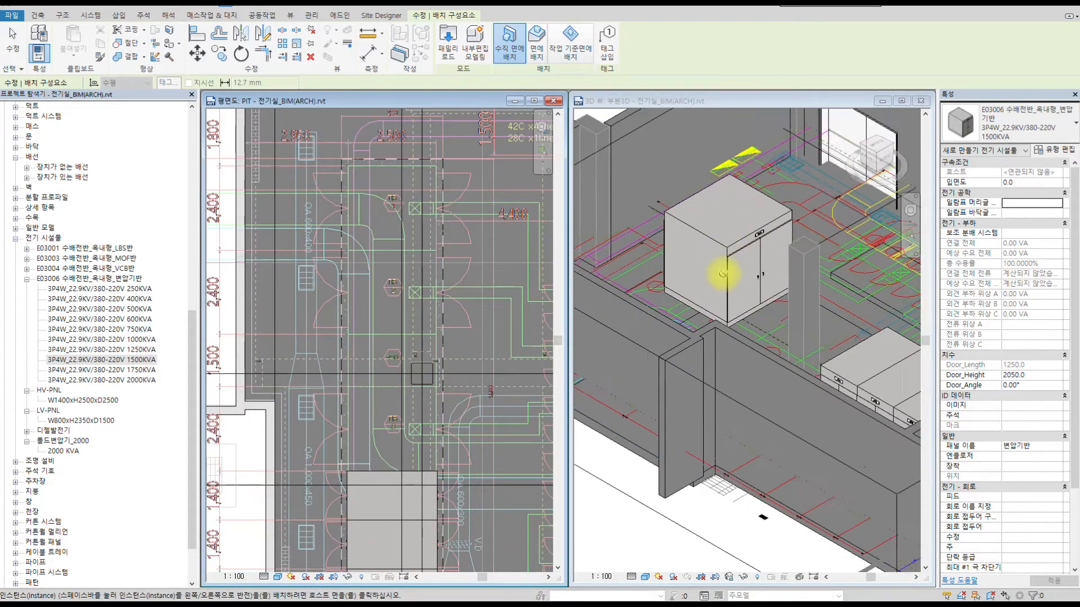
scroll(441, 308, "down", 5)
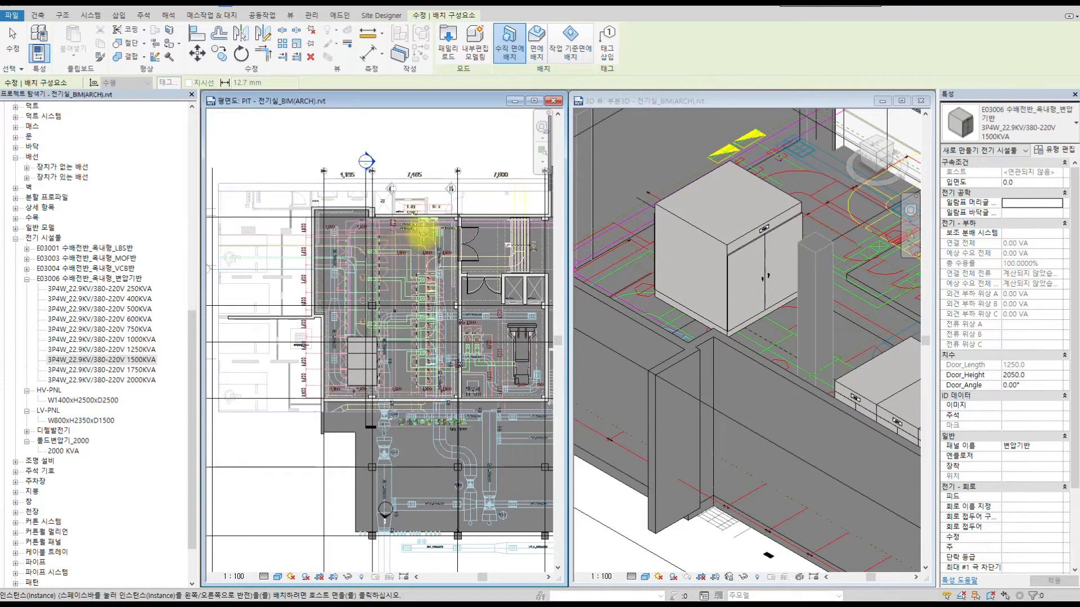
scroll(433, 236, "up", 4)
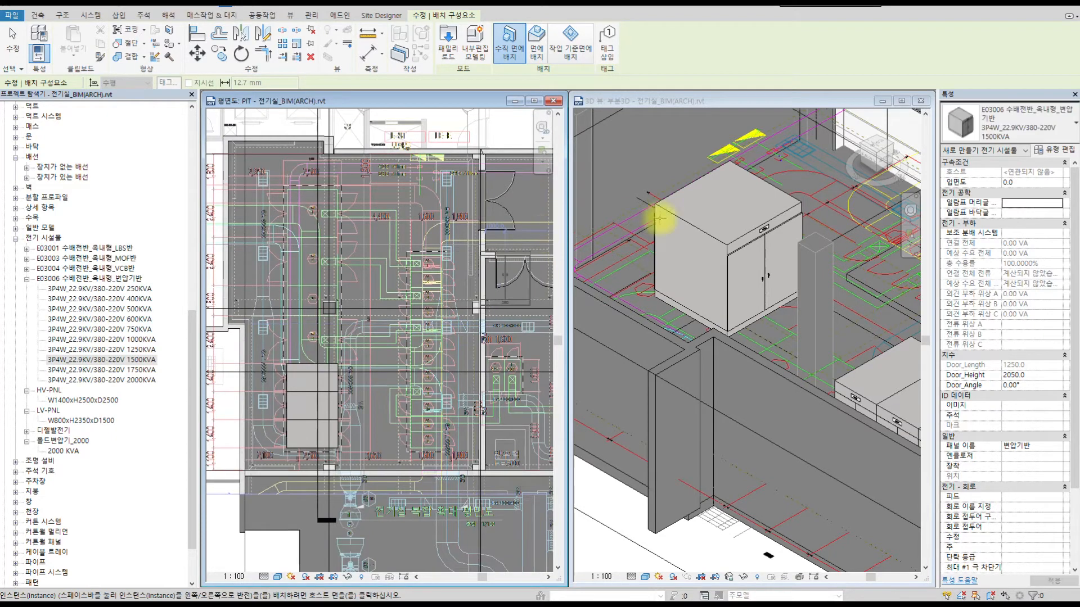
- Leave component placement and delete the 1500KVA 변압기반 panel from the 부분3D view
key("Escape")
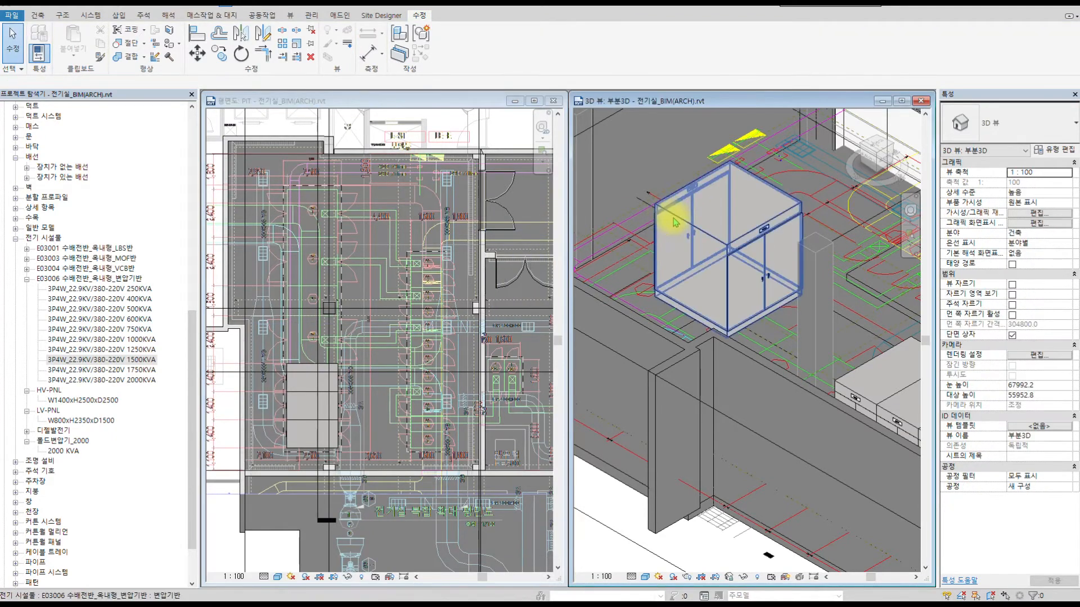
left_click(676, 223)
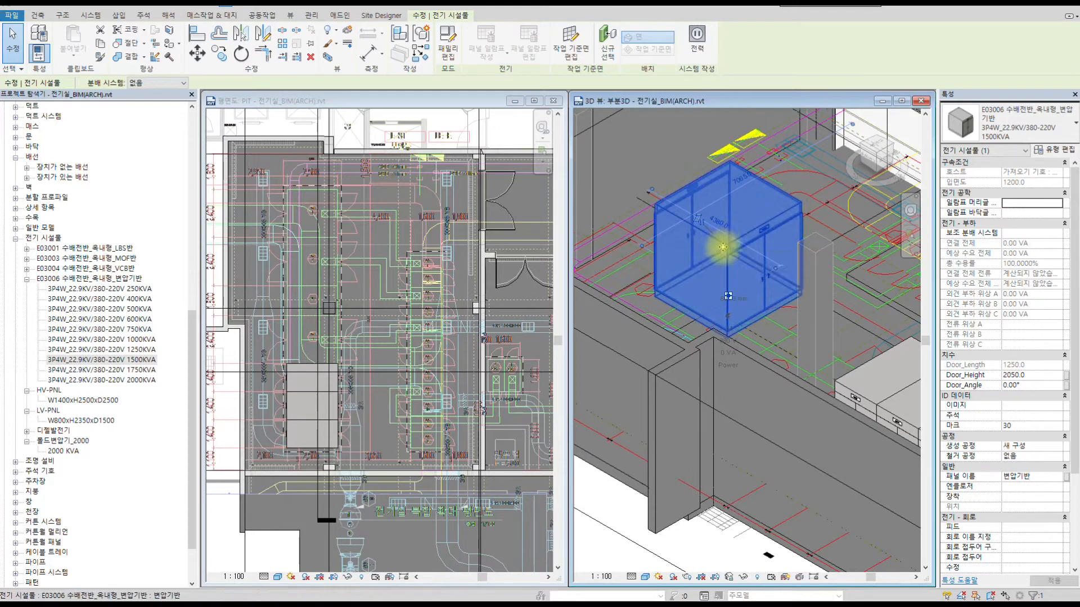
key("Delete")
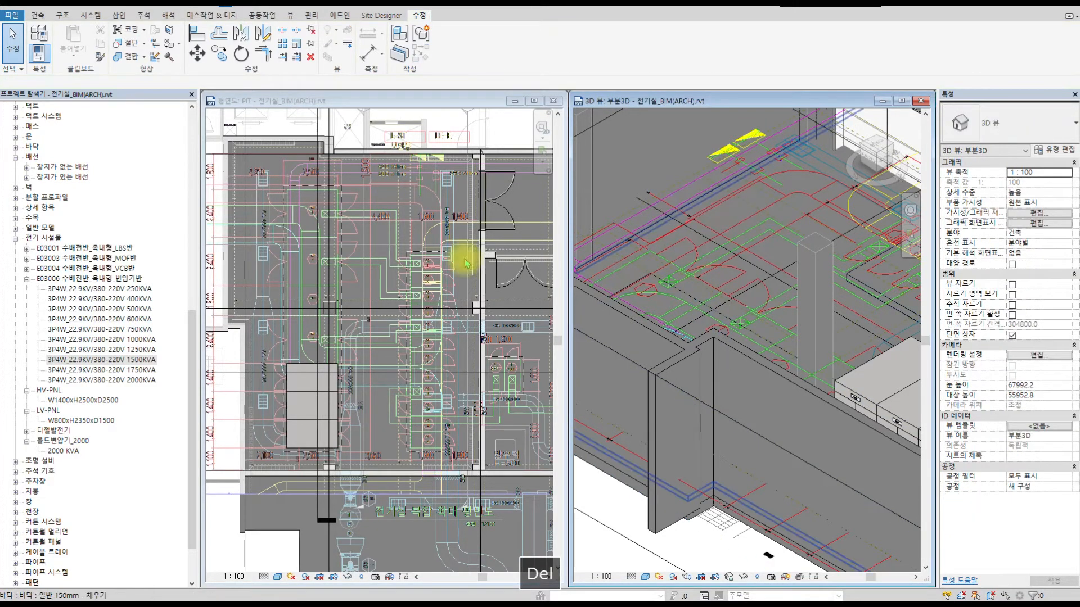
left_click_drag(93, 360, 301, 320)
scroll(306, 333, "up", 4)
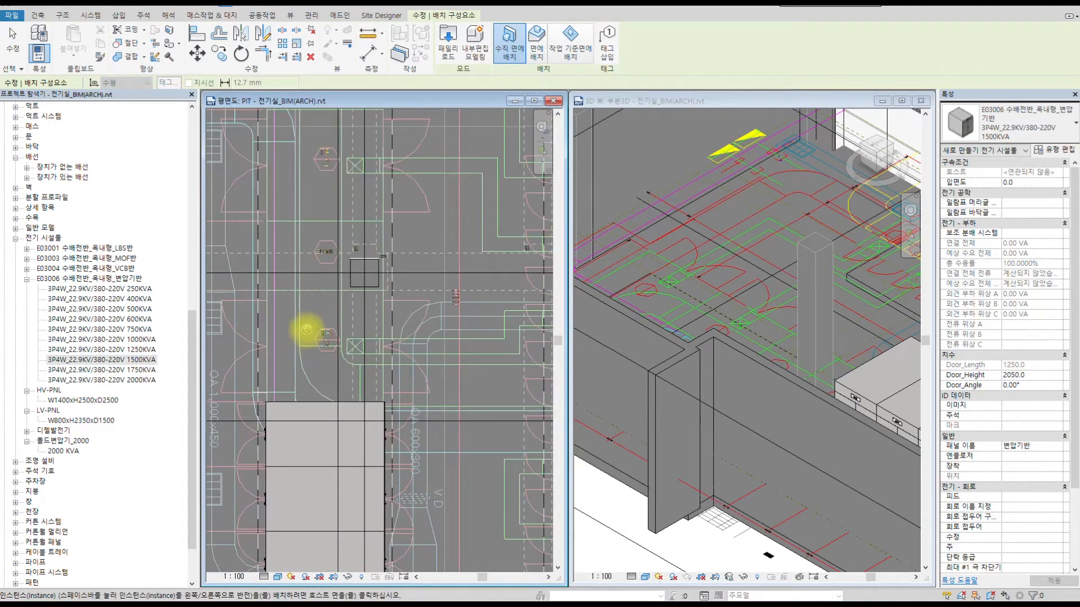
key("Escape")
left_click(738, 283)
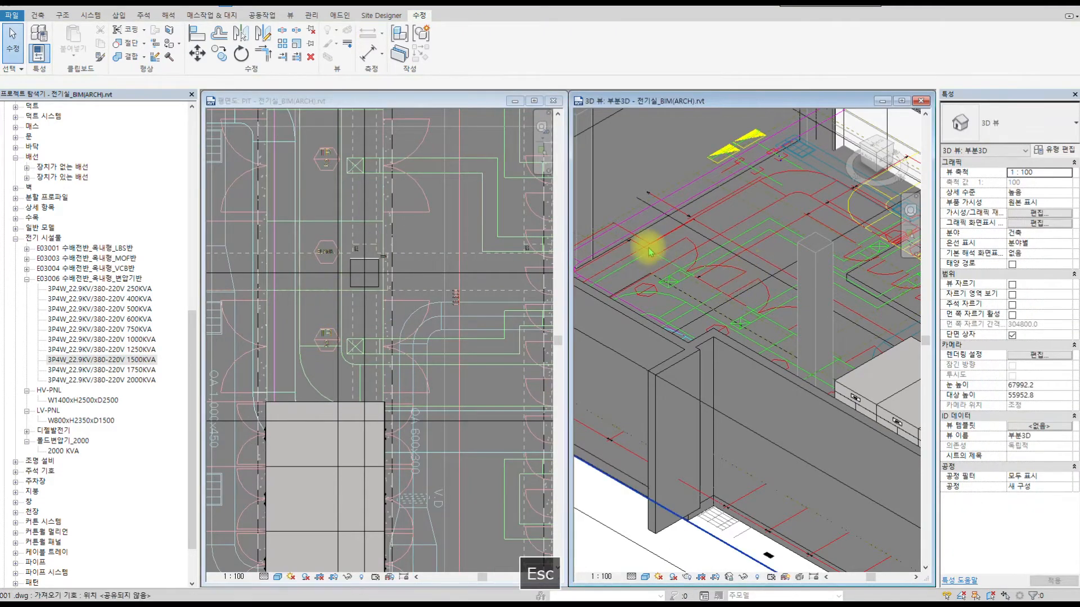
- Open the 지하주차장 floor plan from the 평면 views, then make the 부분3D view active again
scroll(87, 260, "up", 12)
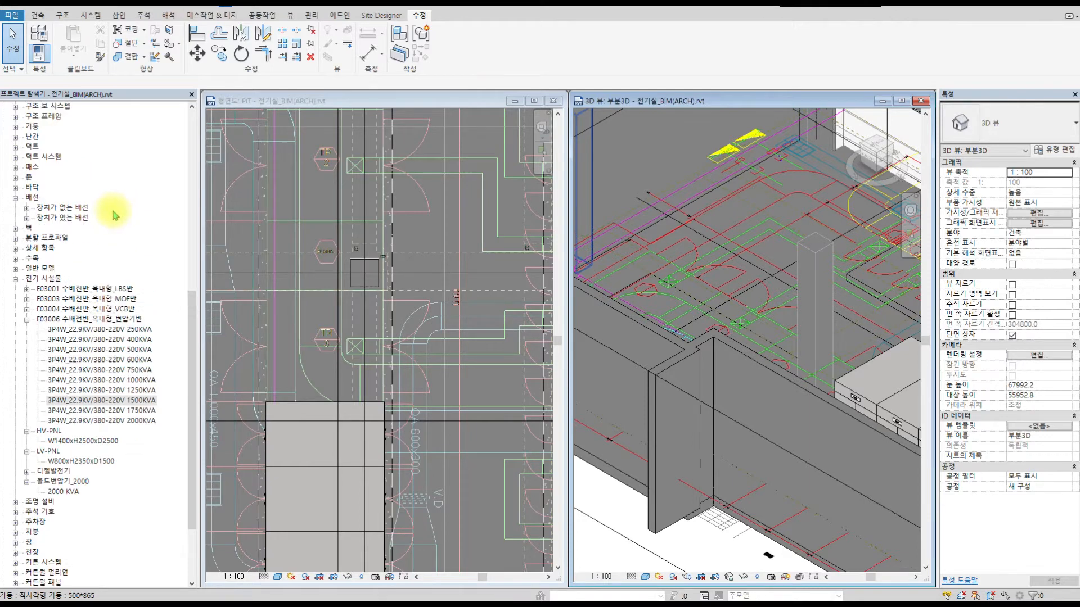
scroll(58, 160, "up", 1)
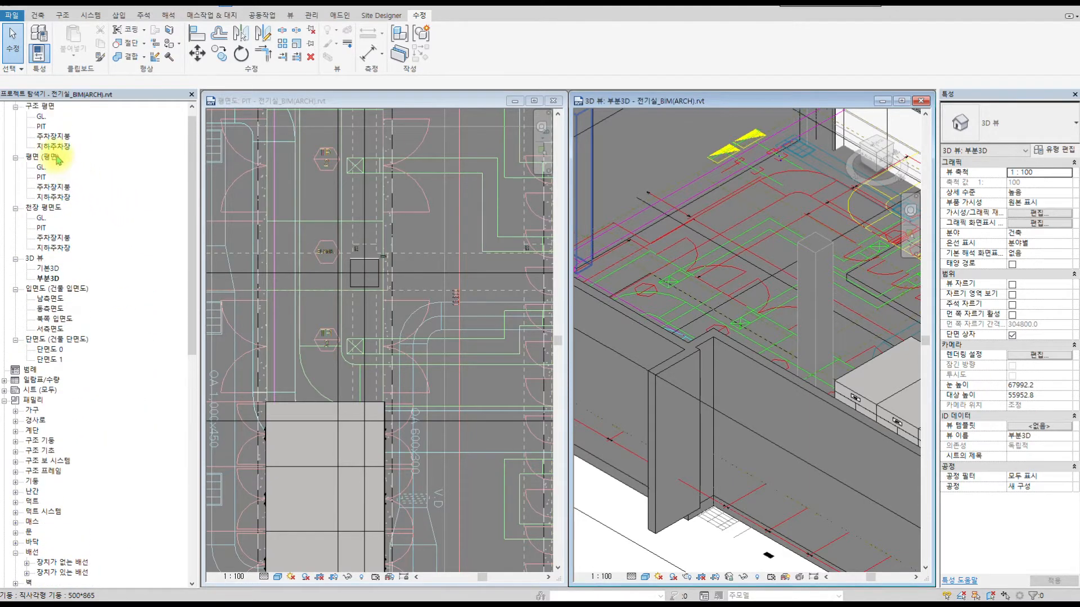
left_click(52, 176)
left_click(41, 167)
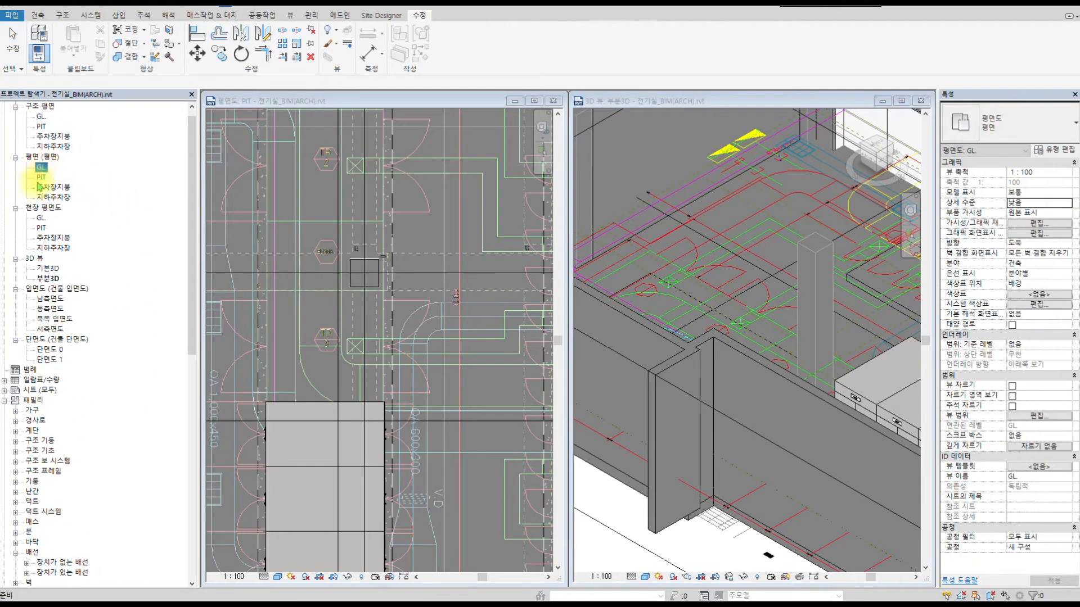
double_click(65, 199)
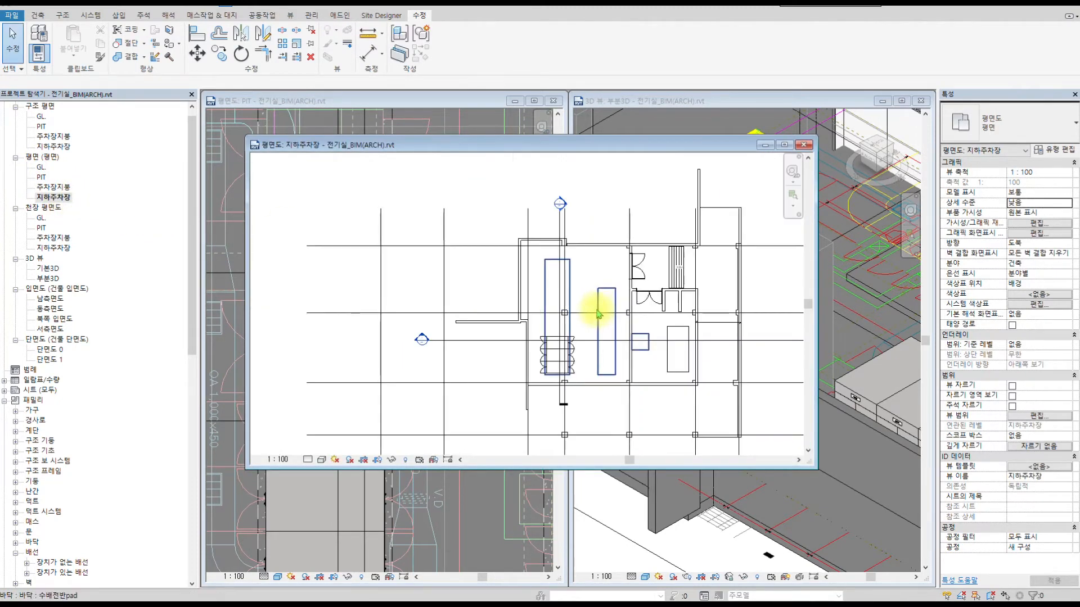
scroll(600, 301, "up", 1)
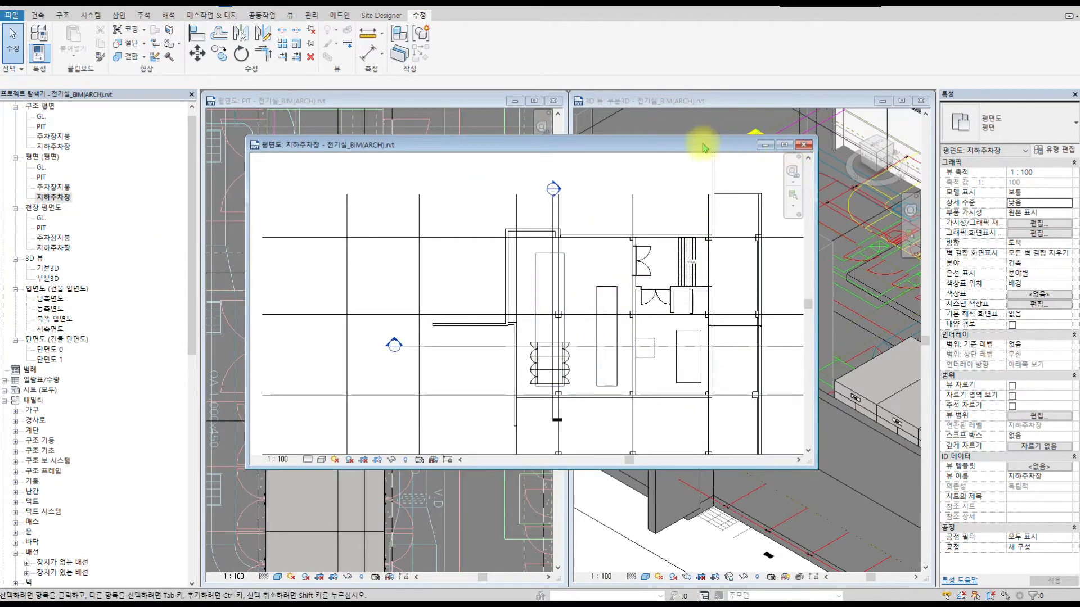
left_click(719, 102)
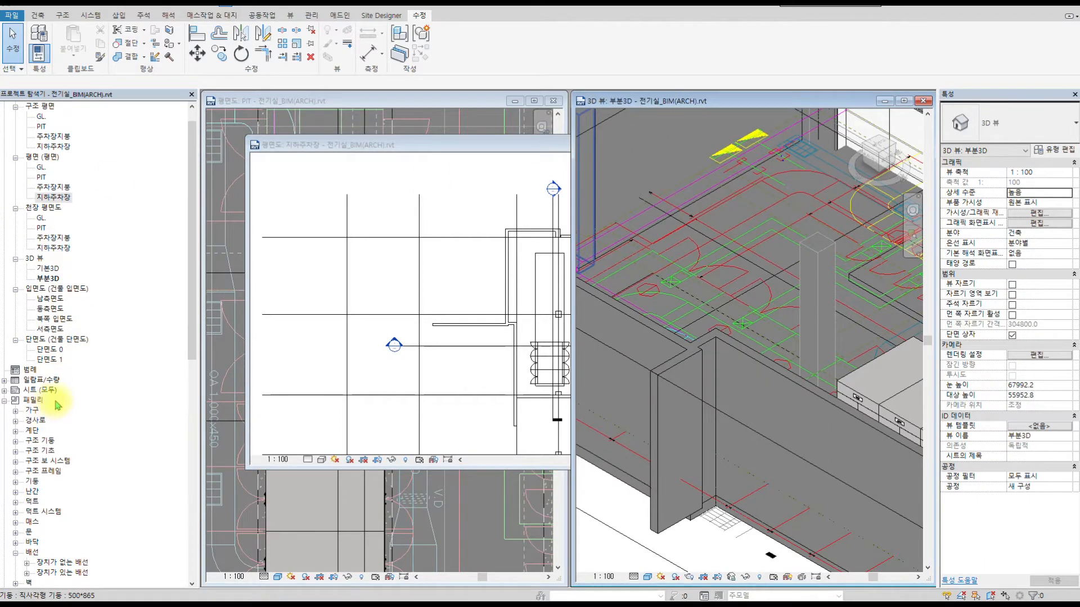
- Place one E03006 변압기반 3P4W_22.9KV/380-220V 1250KVA panel on the long switchgear pad in the 부분3D view
scroll(54, 405, "down", 9)
left_click(138, 471)
left_click_drag(750, 262, 731, 265)
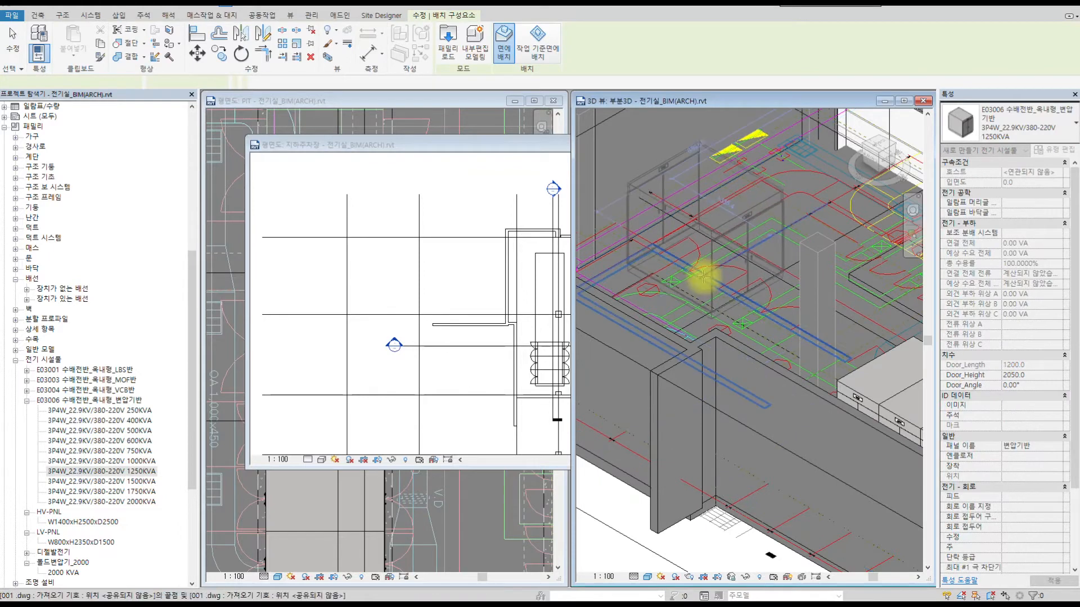
left_click(698, 291)
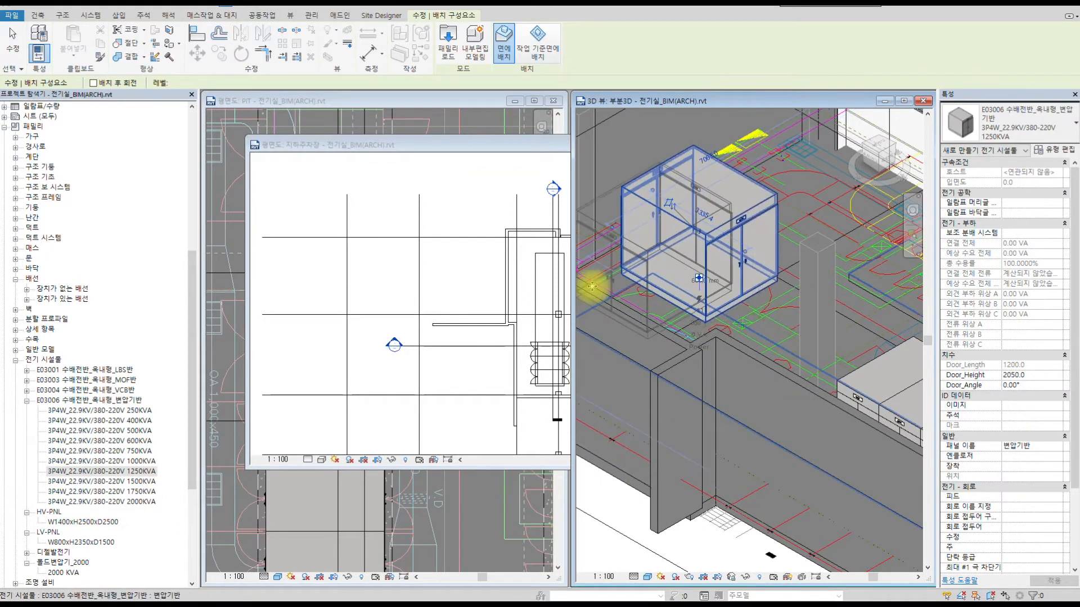
key("Escape")
- Make the 지하주차장 floor plan the active view and maximize its window over the other views
scroll(491, 284, "down", 2)
left_click(491, 285)
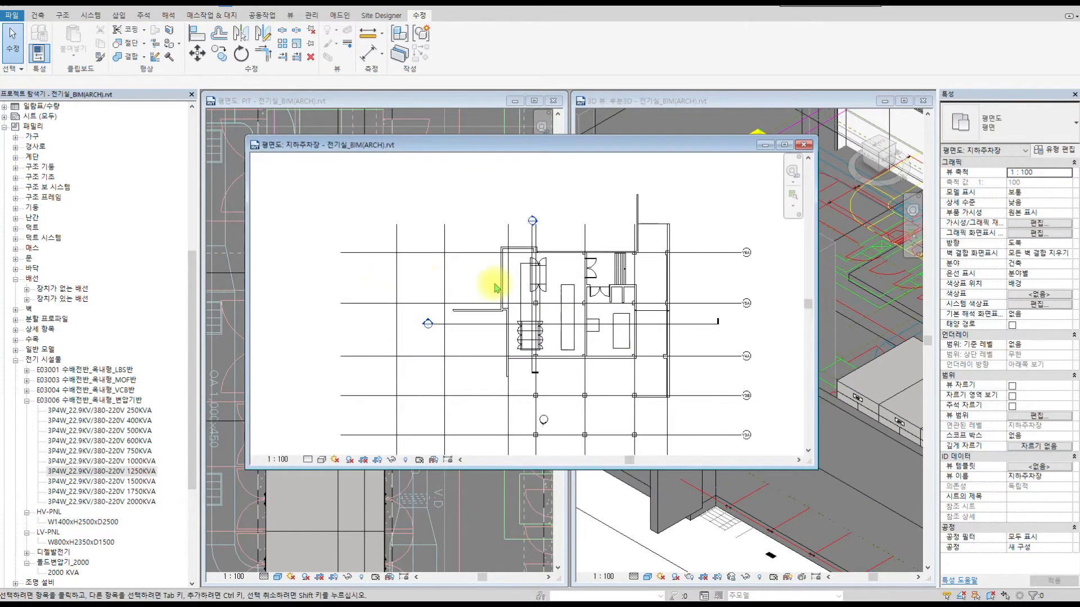
middle_click_drag(569, 284, 518, 281)
scroll(639, 260, "up", 4)
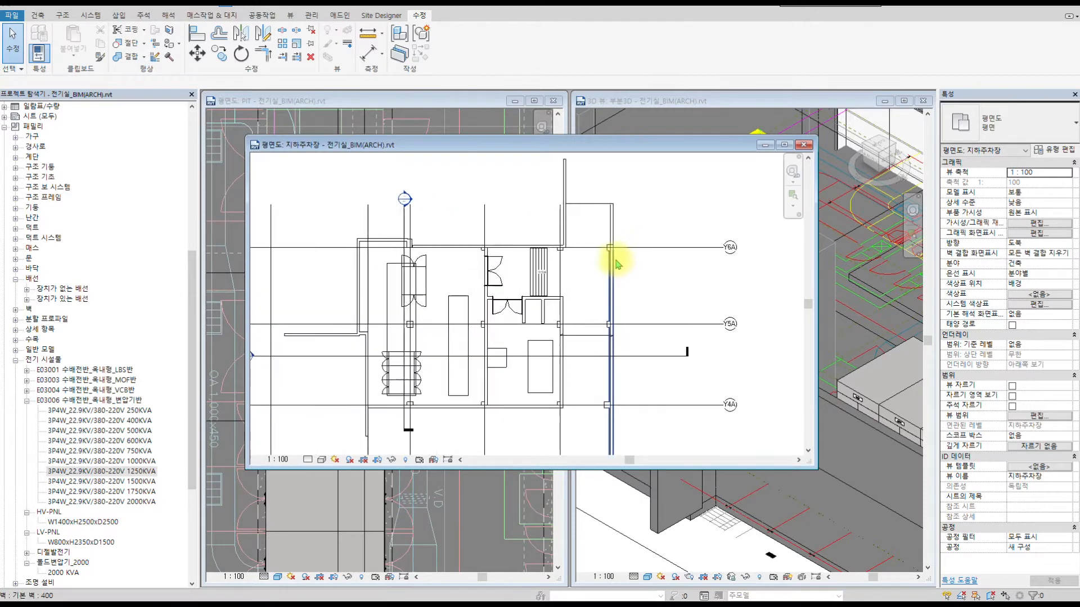
left_click(782, 146)
scroll(463, 247, "down", 2)
middle_click_drag(452, 235, 537, 267)
- Set the 지하주차장 plan's detail level to 높음 and its visual style to 색상 일치
left_click(258, 582)
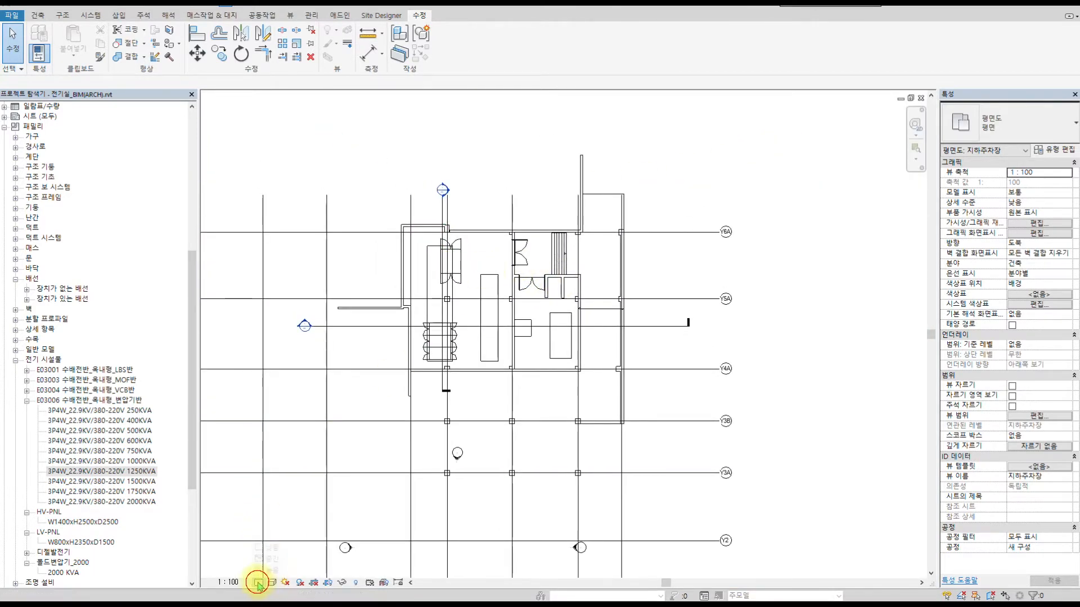
left_click(265, 580)
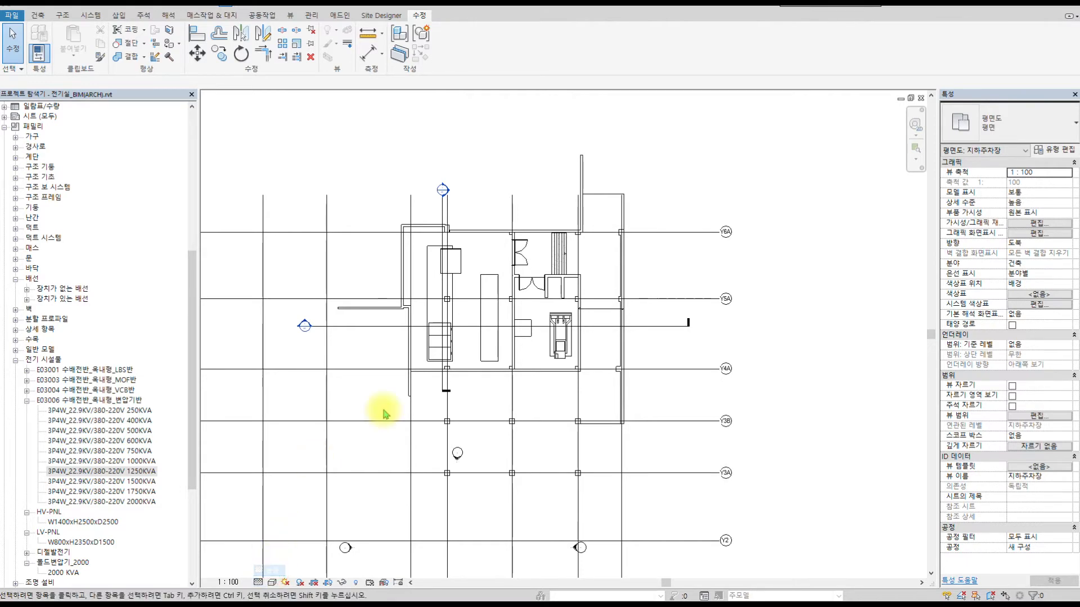
left_click(272, 582)
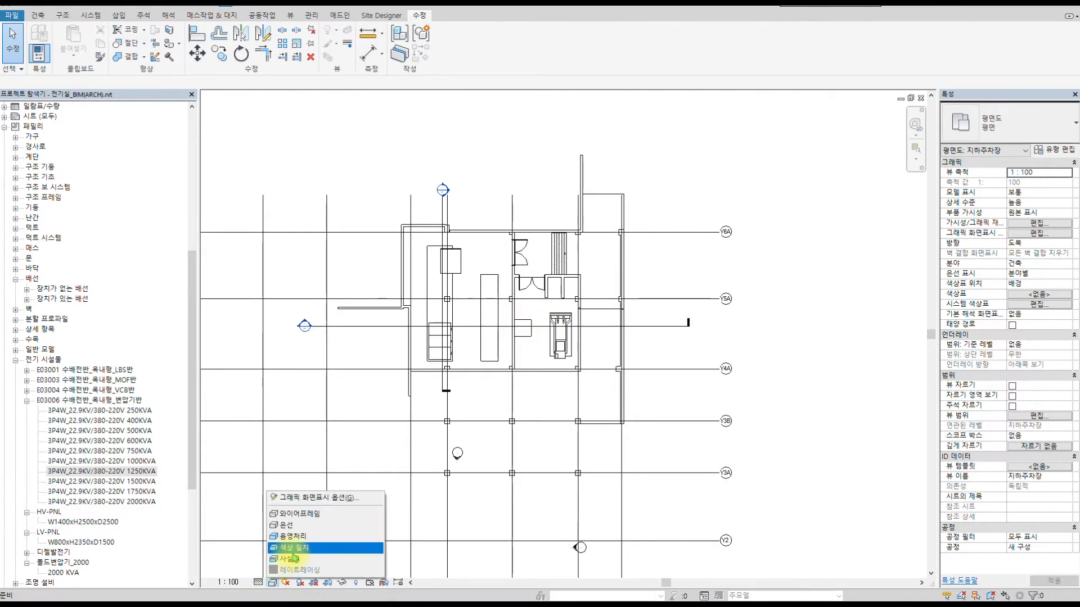
left_click(277, 559)
scroll(509, 292, "up", 3)
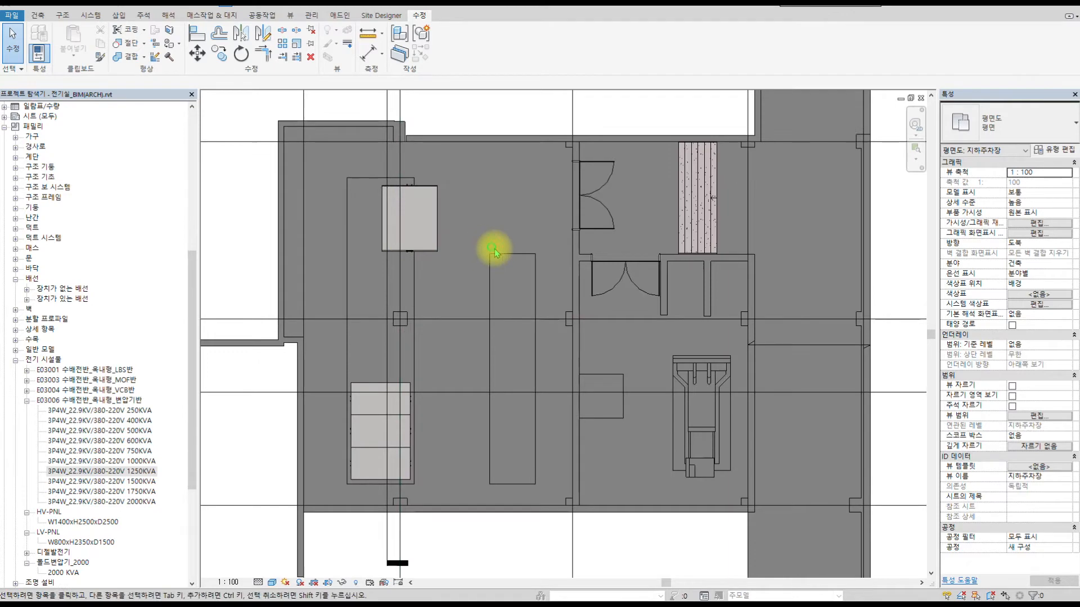
scroll(494, 241, "down", 3)
key("Escape")
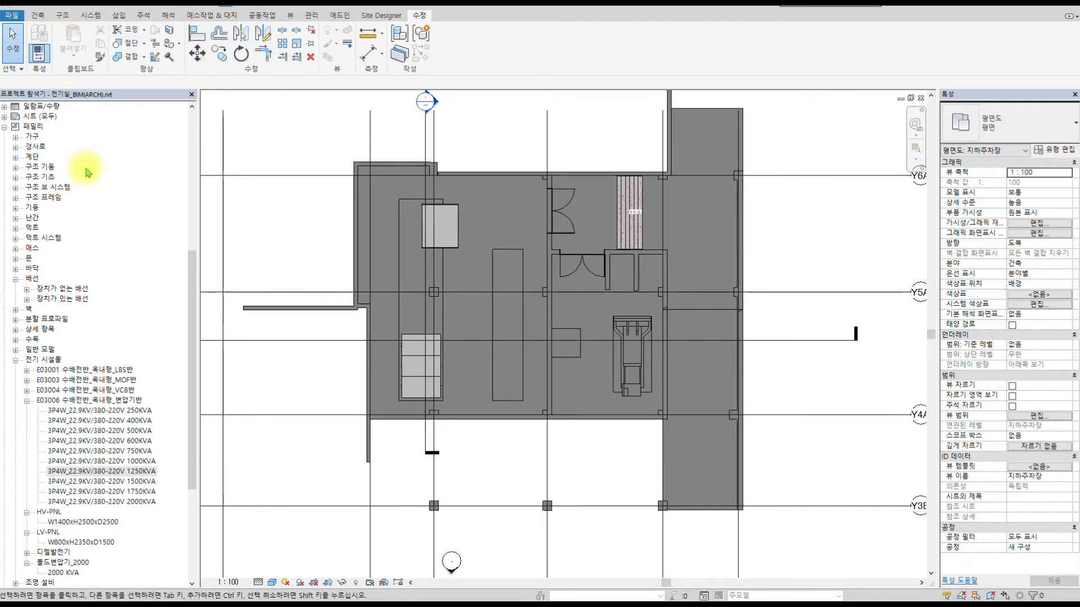
- Link 001 .dwg into the 지하주차장 plan with 자동 - 원점 대 원점 positioning, accepting a new instance of the link
left_click(120, 16)
left_click(79, 50)
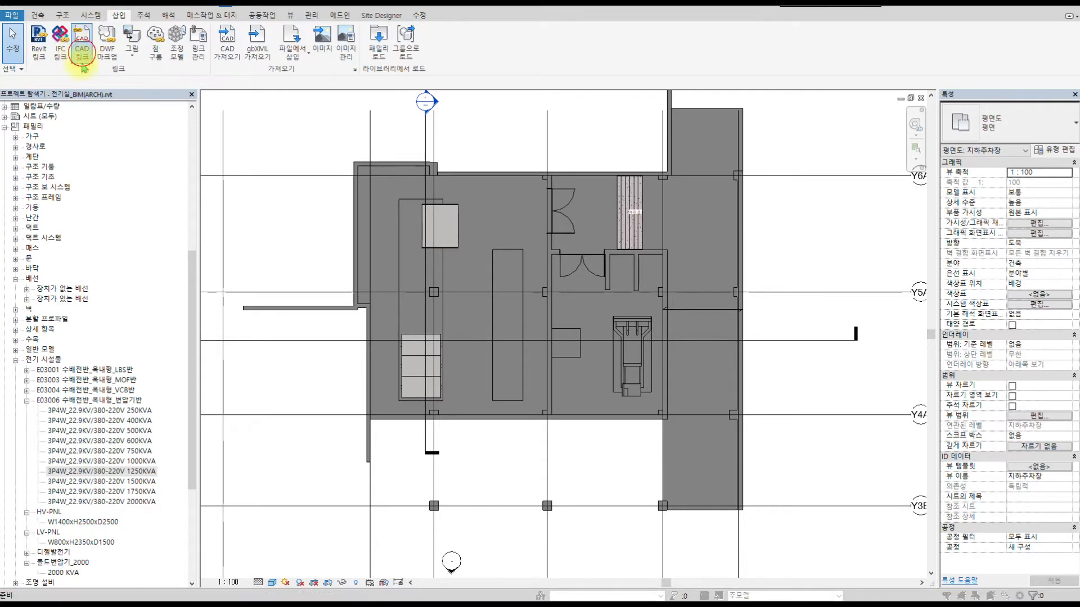
left_click(320, 213)
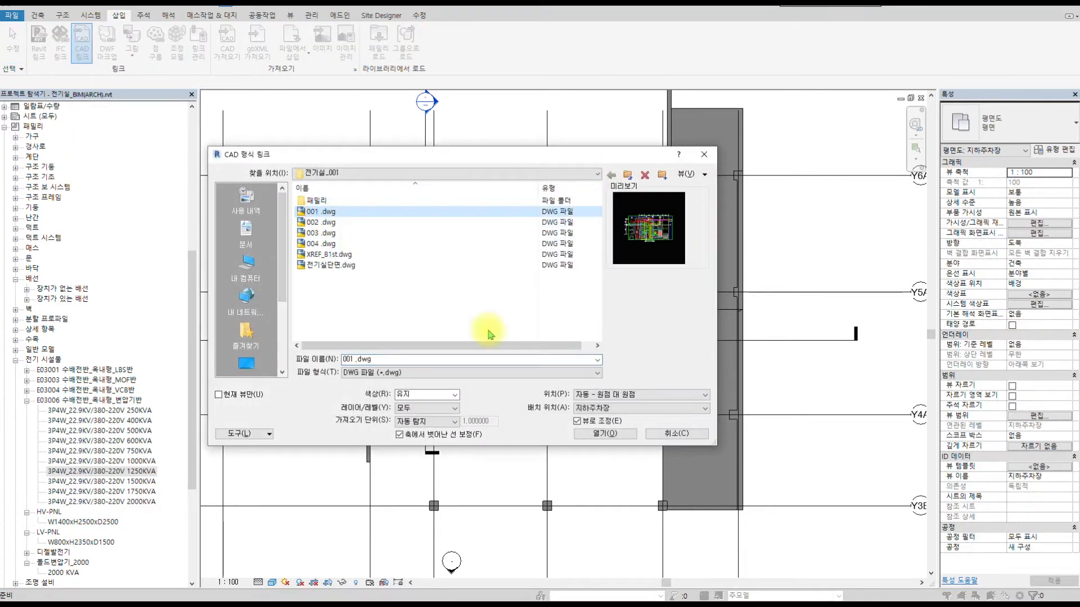
left_click(612, 432)
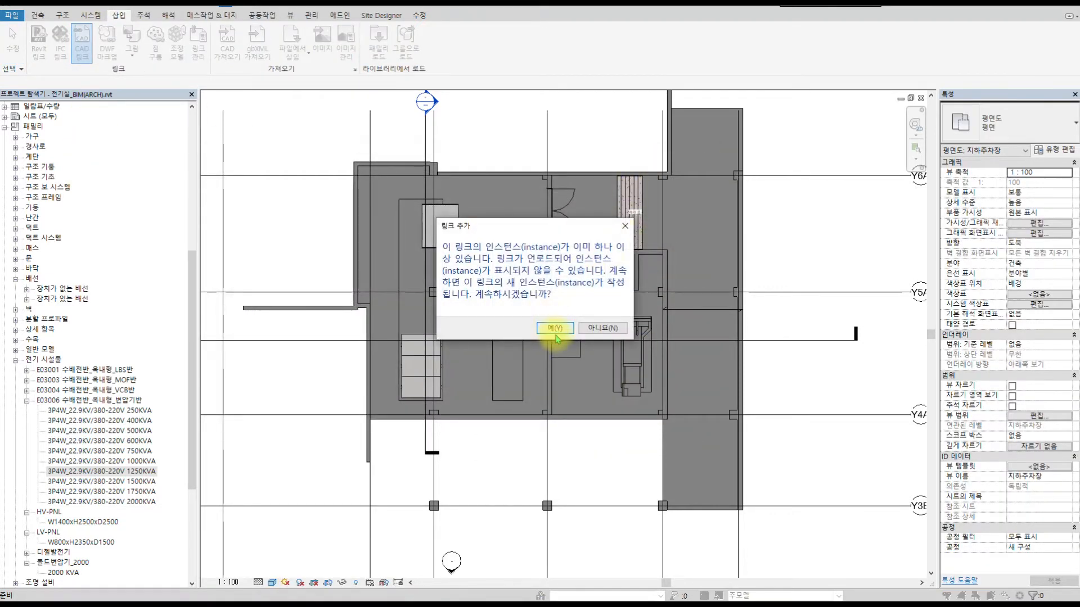
left_click(555, 331)
scroll(428, 310, "down", 4)
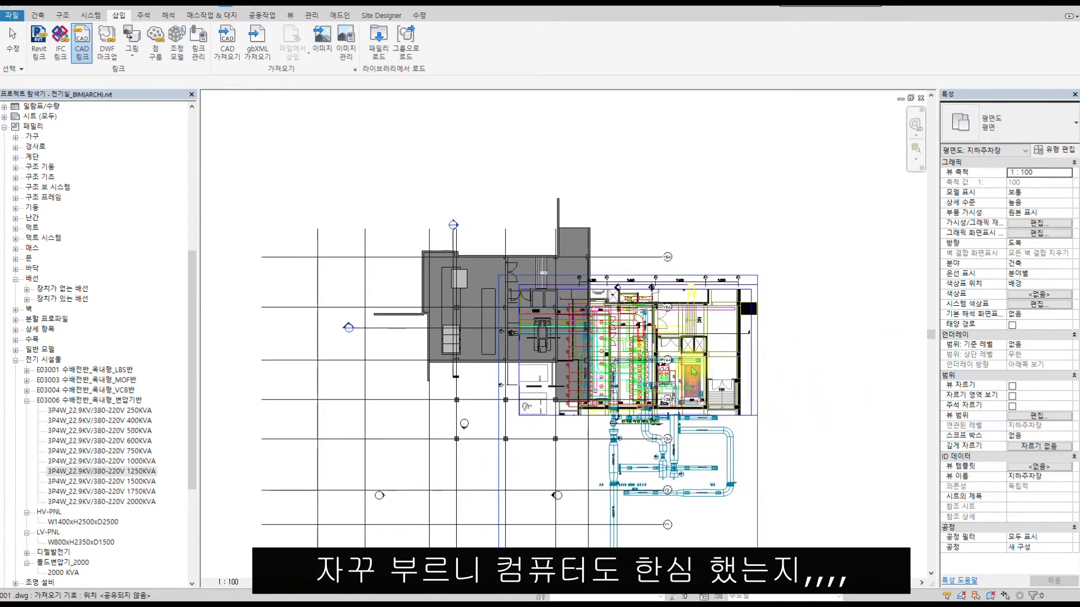
- Move the linked 001 .dwg drawing to the right, clear of the building model
left_click(691, 373)
middle_click_drag(712, 365, 694, 369)
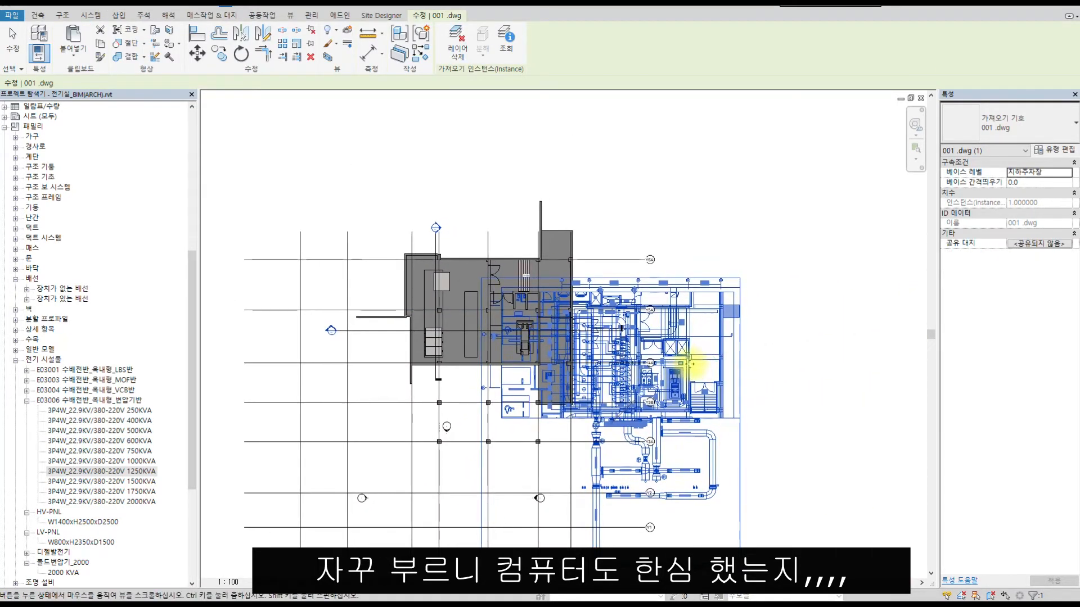
key("m")
key("v")
scroll(627, 369, "up", 4)
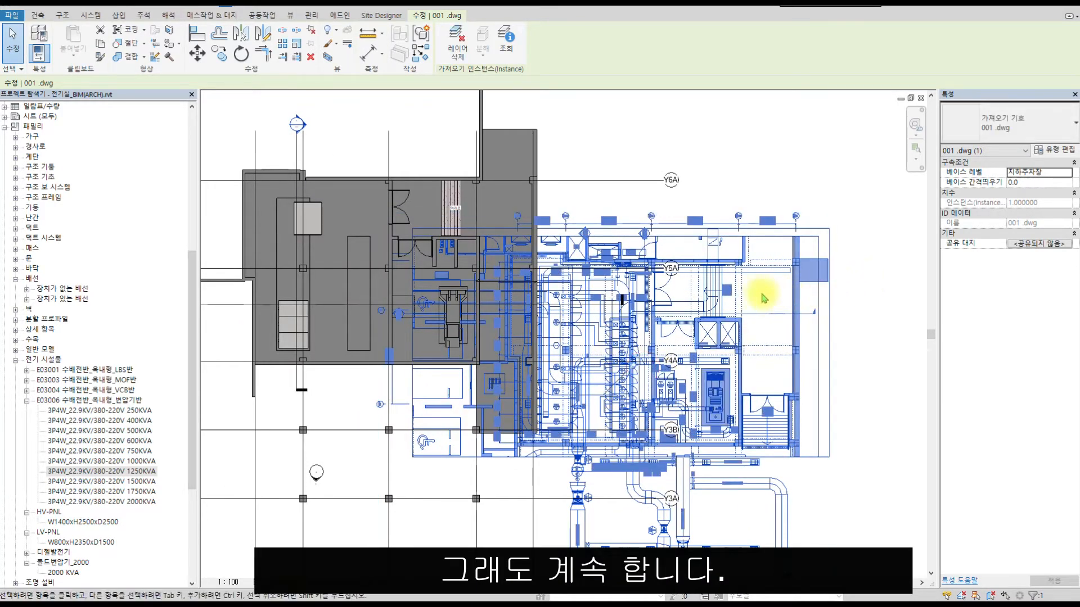
left_click(812, 265)
left_click_drag(633, 369, 804, 264)
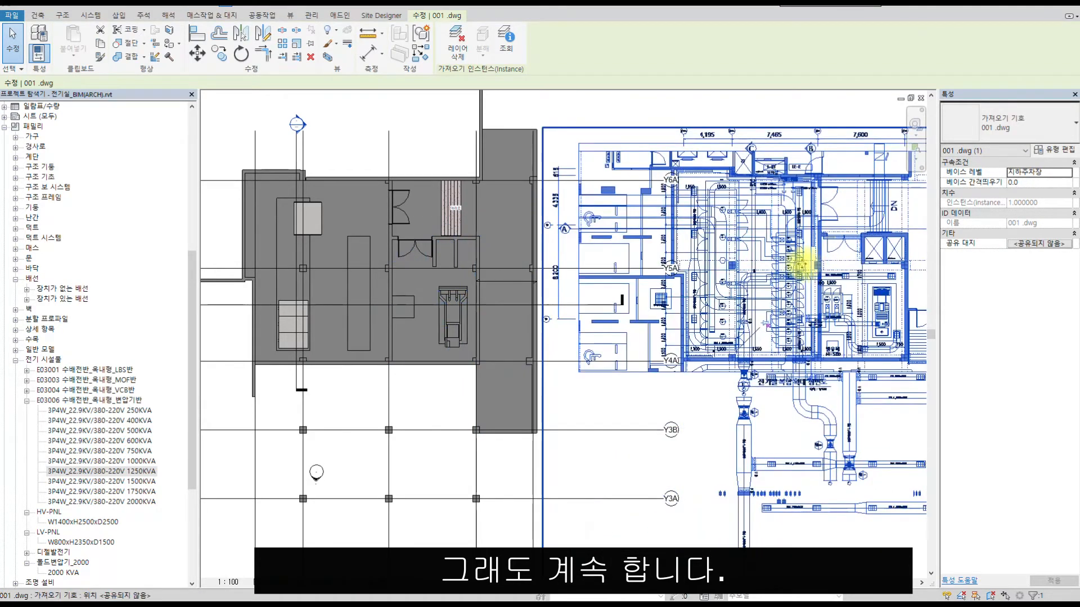
middle_click_drag(804, 265, 767, 311)
scroll(756, 315, "down", 2)
left_click(771, 175)
scroll(775, 291, "up", 3)
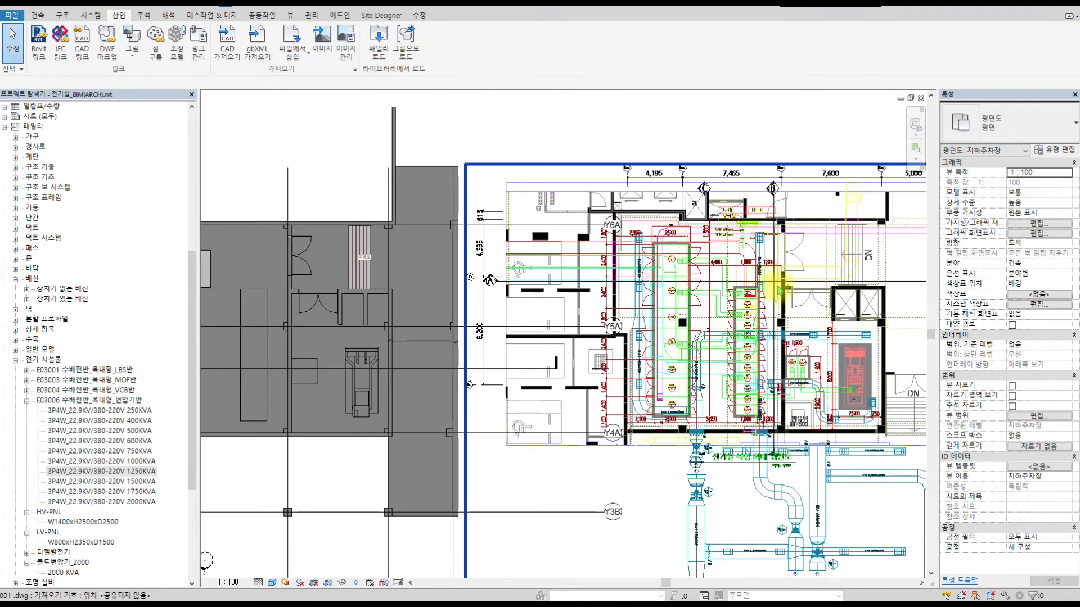
- Override the lines of 001 .dwg in this plan's visibility/graphics with colour RGB 192-192-192 and choose a line pattern for them
key("v")
key("v")
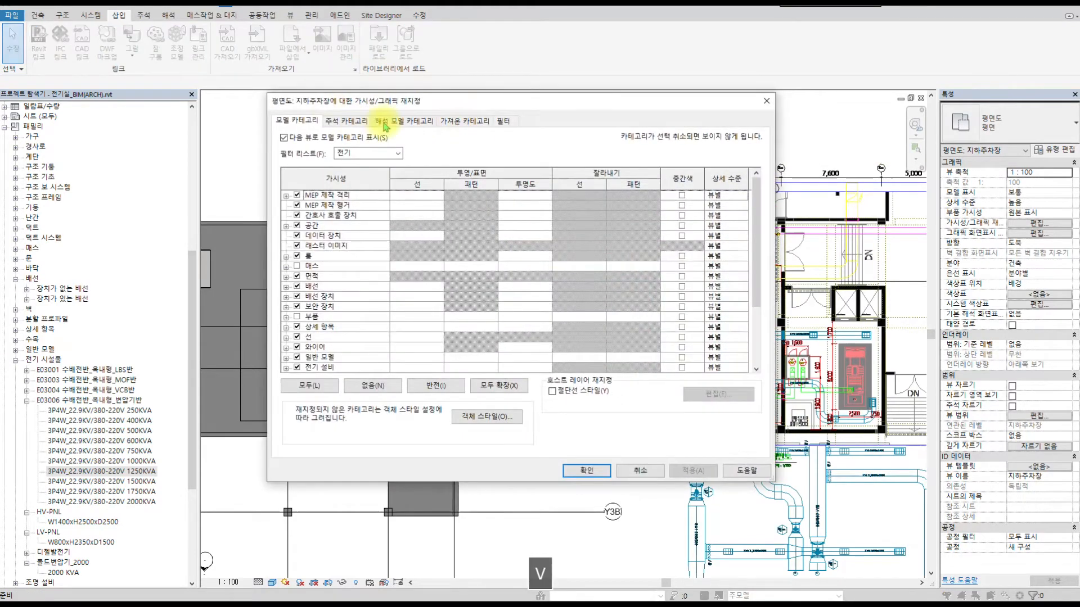
left_click(460, 123)
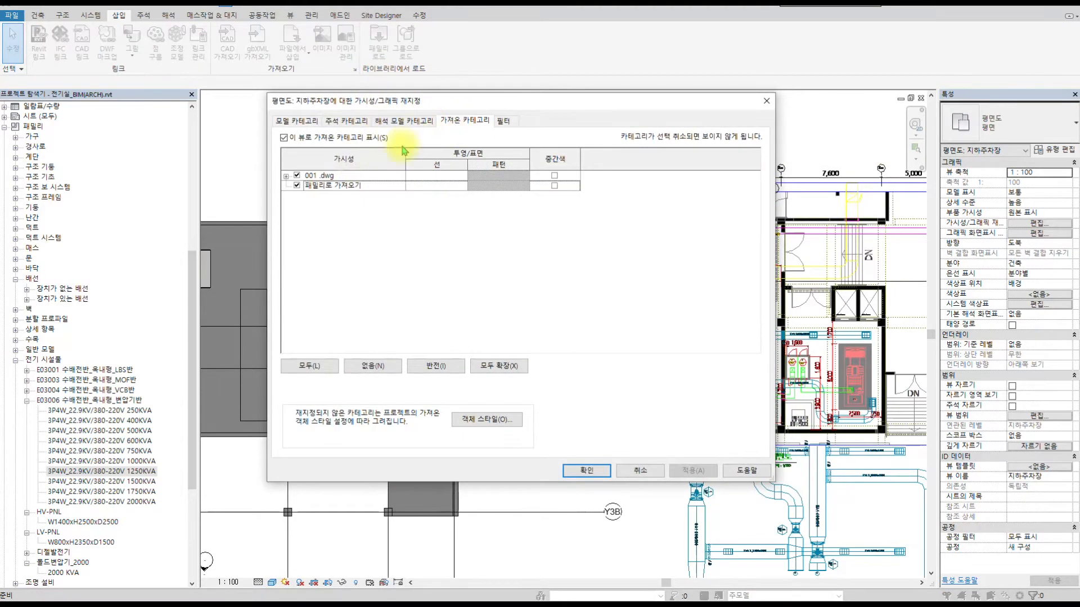
left_click(434, 176)
left_click(436, 175)
left_click(478, 288)
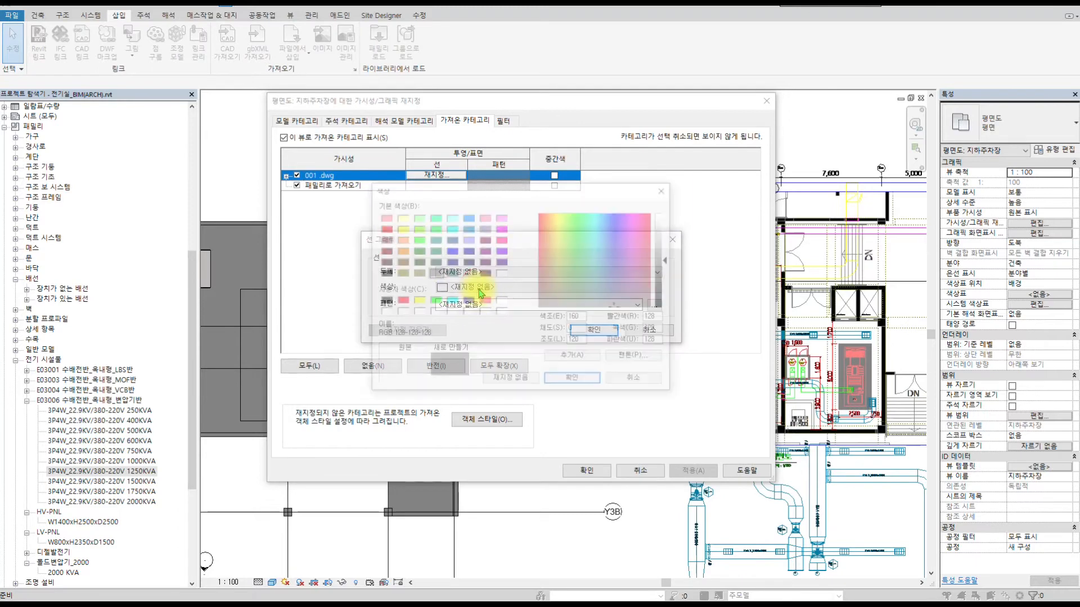
left_click(467, 274)
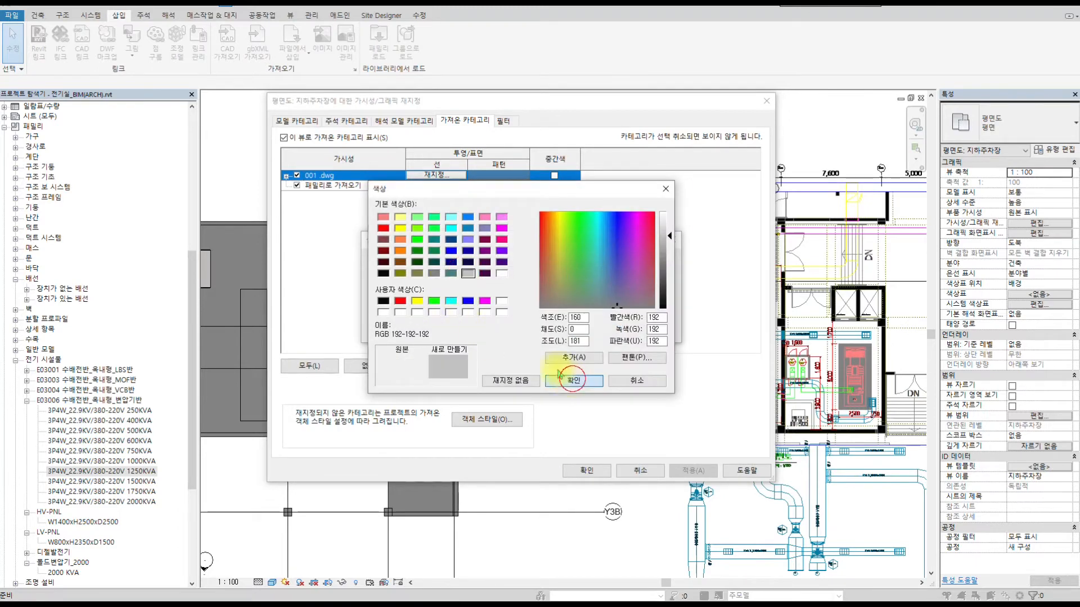
left_click(572, 380)
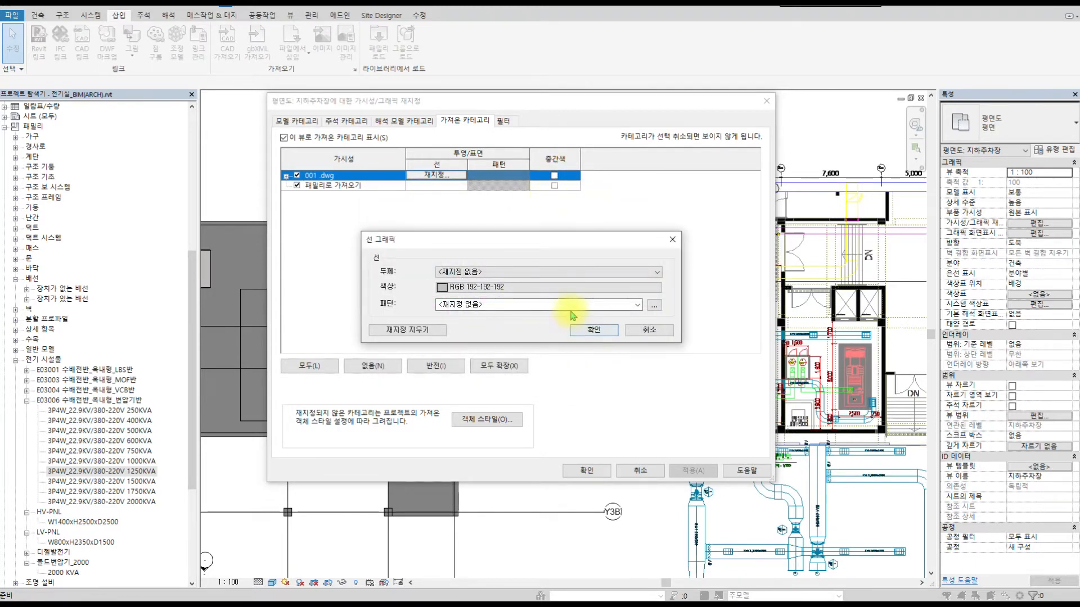
left_click(495, 305)
left_click(544, 285)
left_click(590, 330)
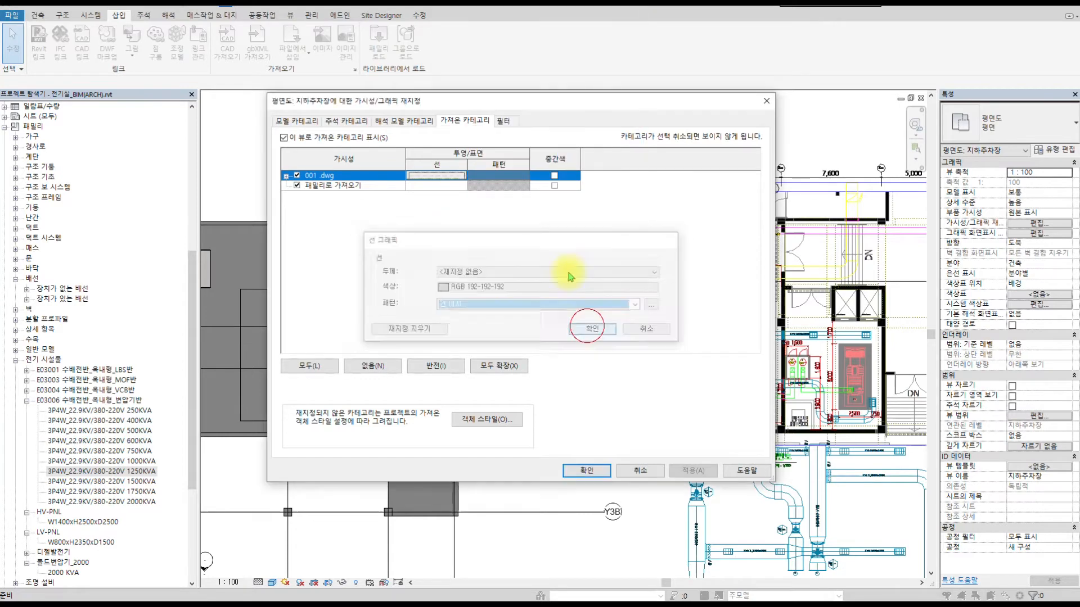
left_click(599, 476)
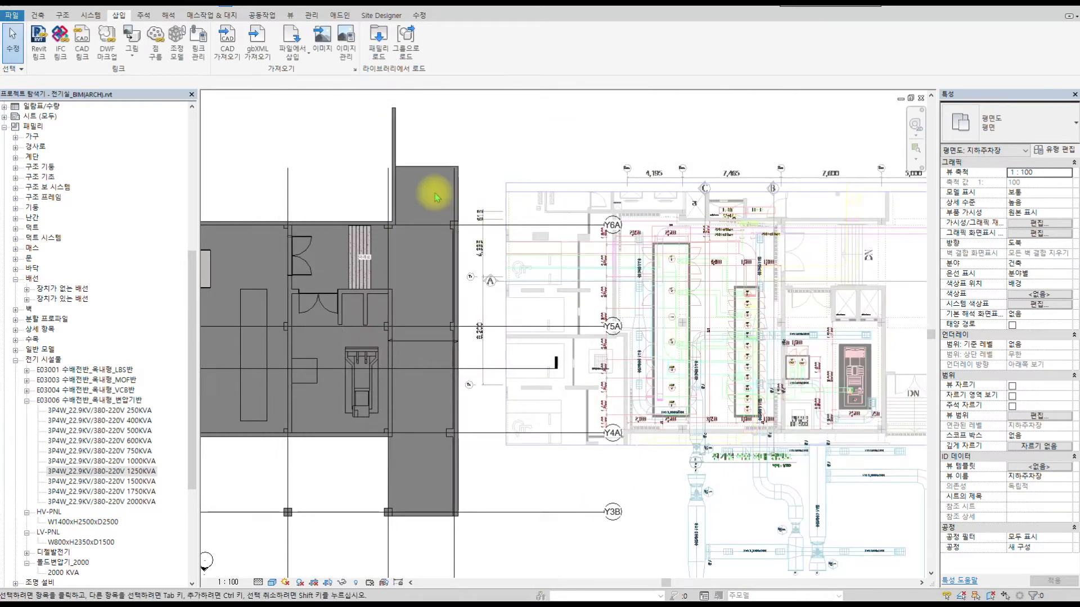
left_click(670, 220)
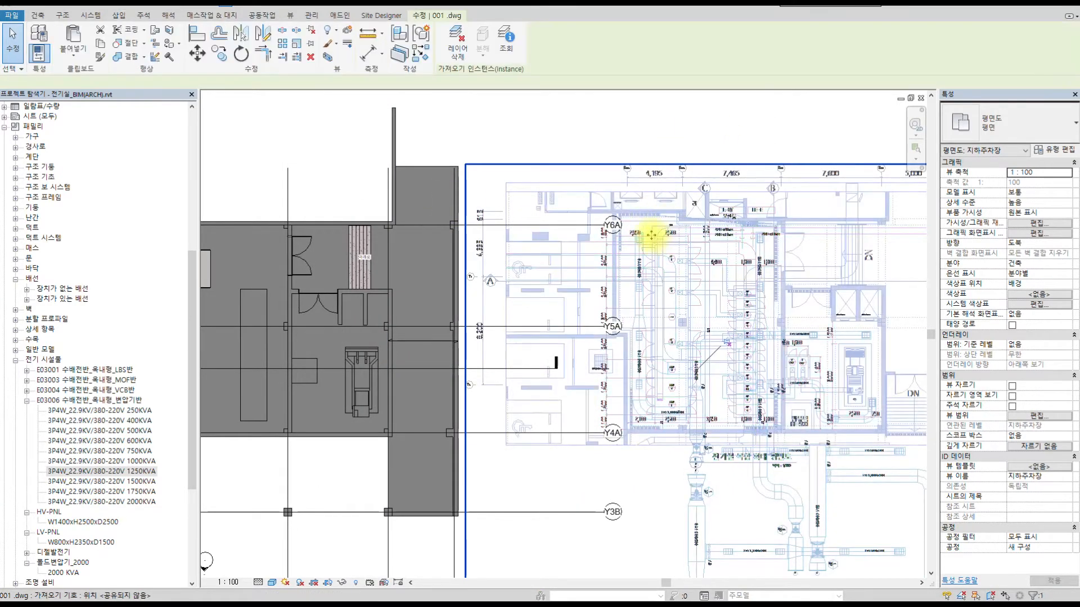
scroll(624, 225, "up", 3)
scroll(593, 283, "down", 5)
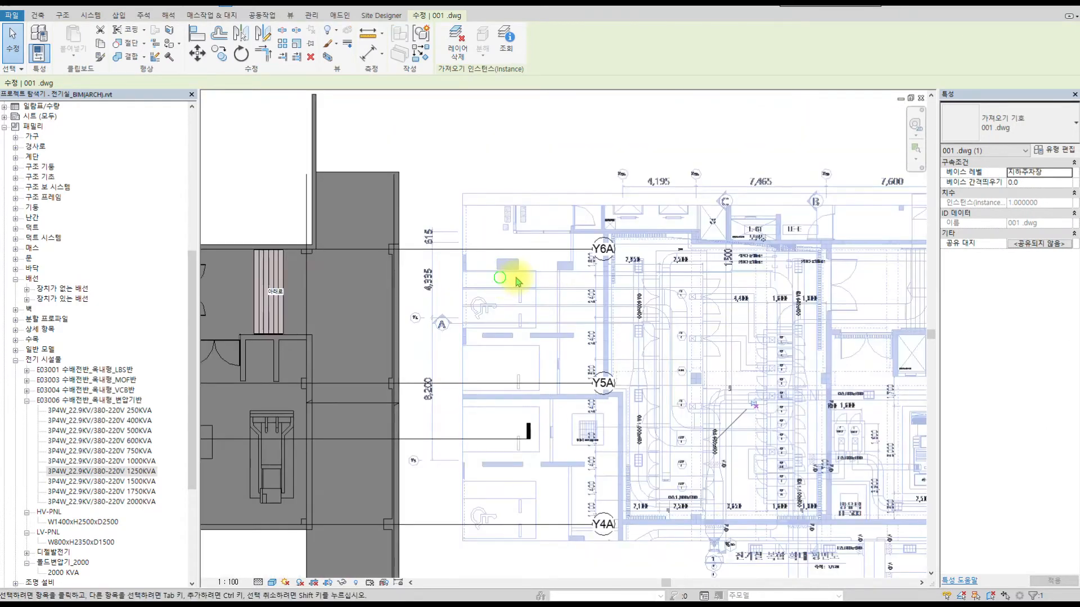
key("Escape")
- Align the matching wall line of the linked 001 .dwg to the face of the model's upper-left outer wall
key("a")
key("l")
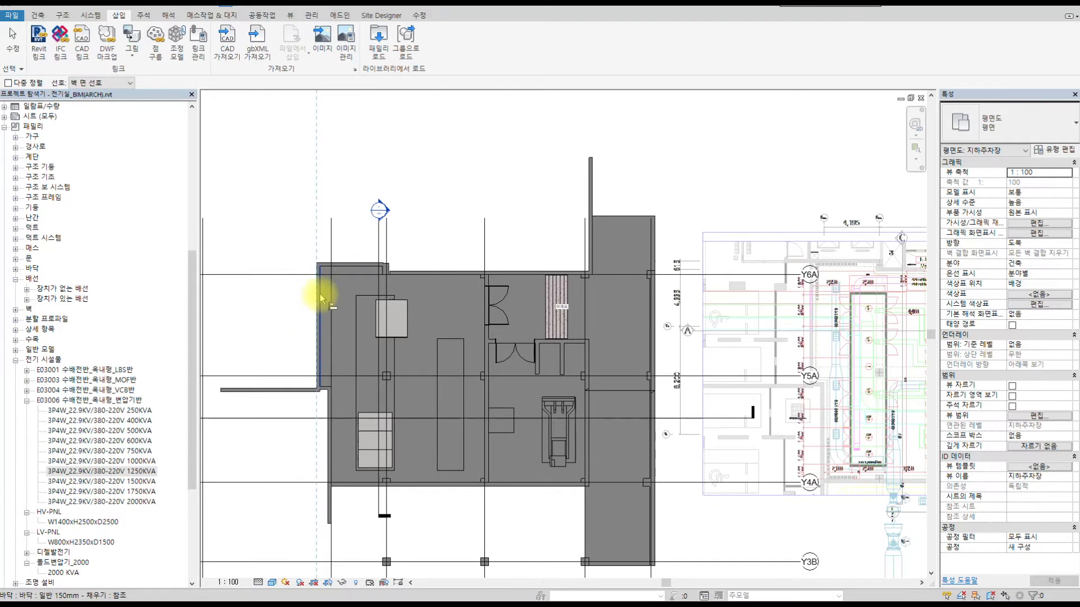
key("Escape")
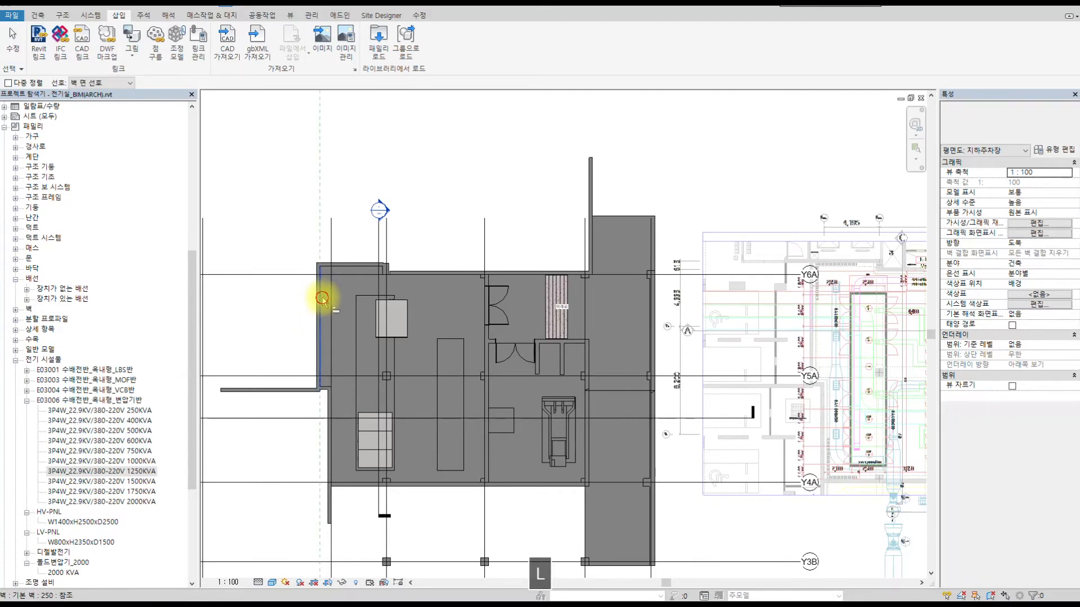
scroll(813, 315, "up", 5)
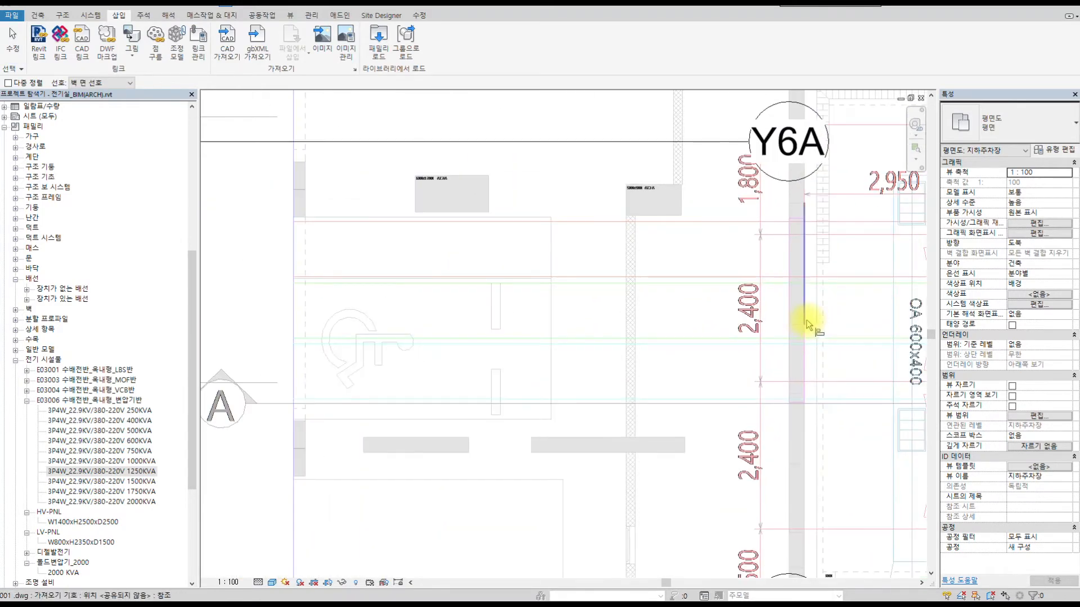
- Align the imported 001.dwg drawing with the upper horizontal wall of the electrical room in the 지하주차장 plan
scroll(804, 325, "down", 8)
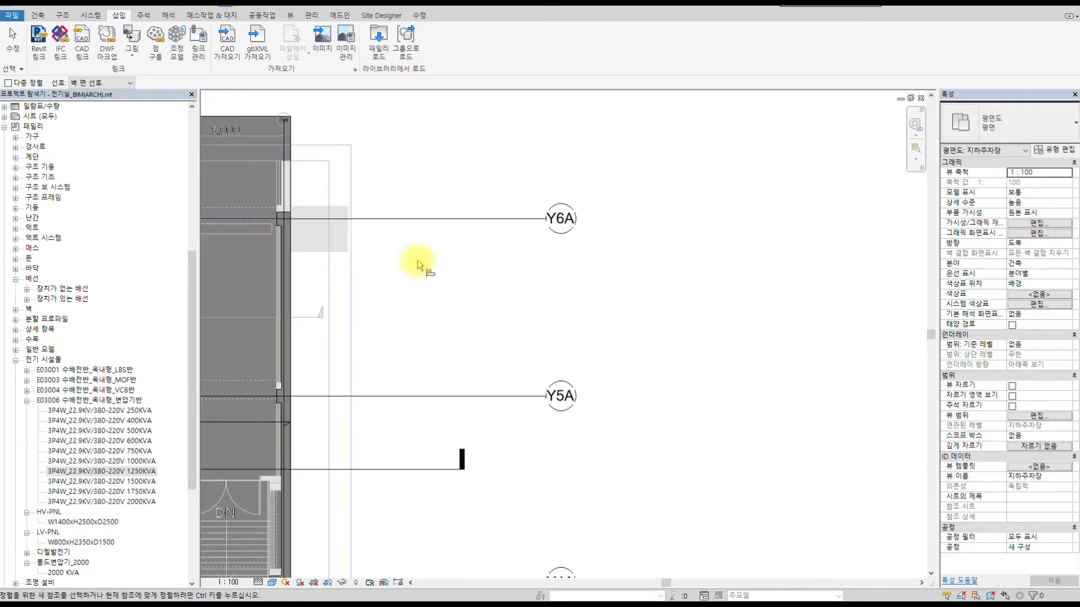
middle_click_drag(771, 289, 386, 248)
scroll(386, 248, "up", 6)
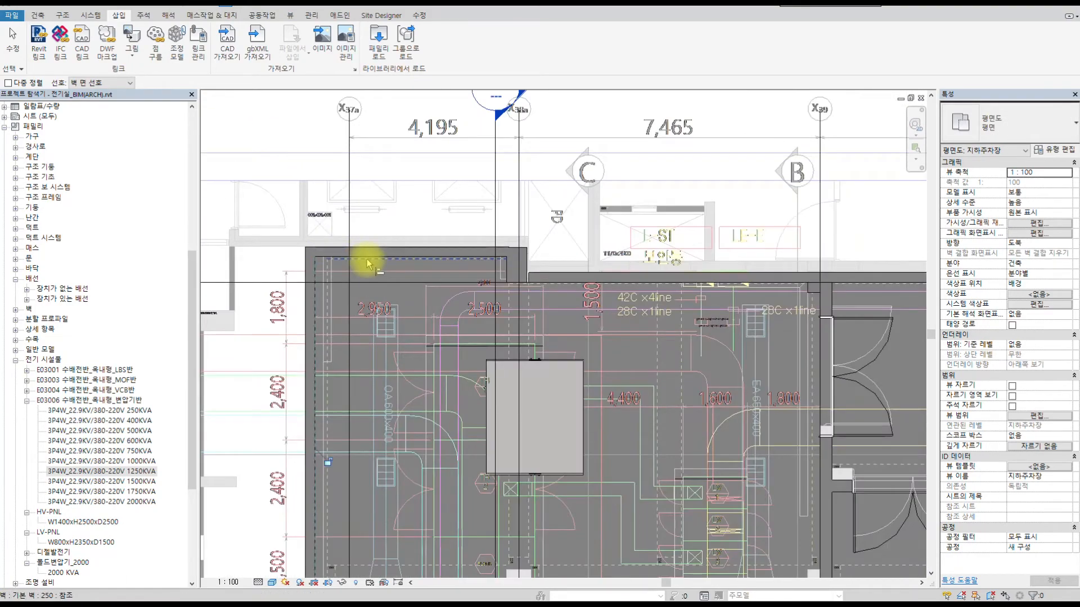
left_click(497, 240)
left_click(505, 220)
scroll(675, 222, "down", 3)
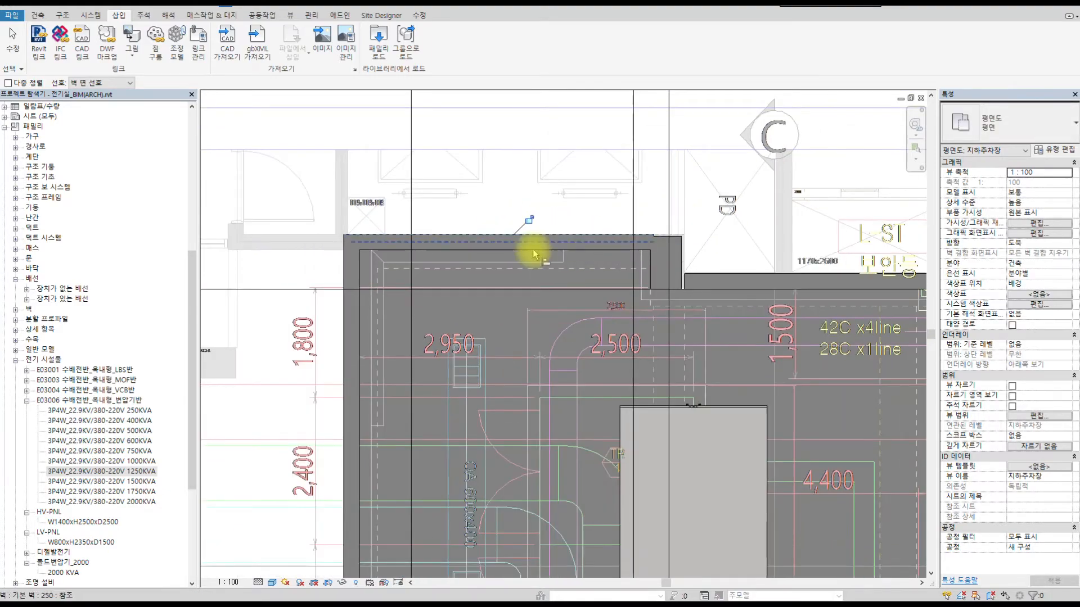
scroll(515, 275, "down", 3)
scroll(646, 262, "up", 2)
middle_click_drag(645, 263, 619, 281)
key("Escape")
left_click(351, 134)
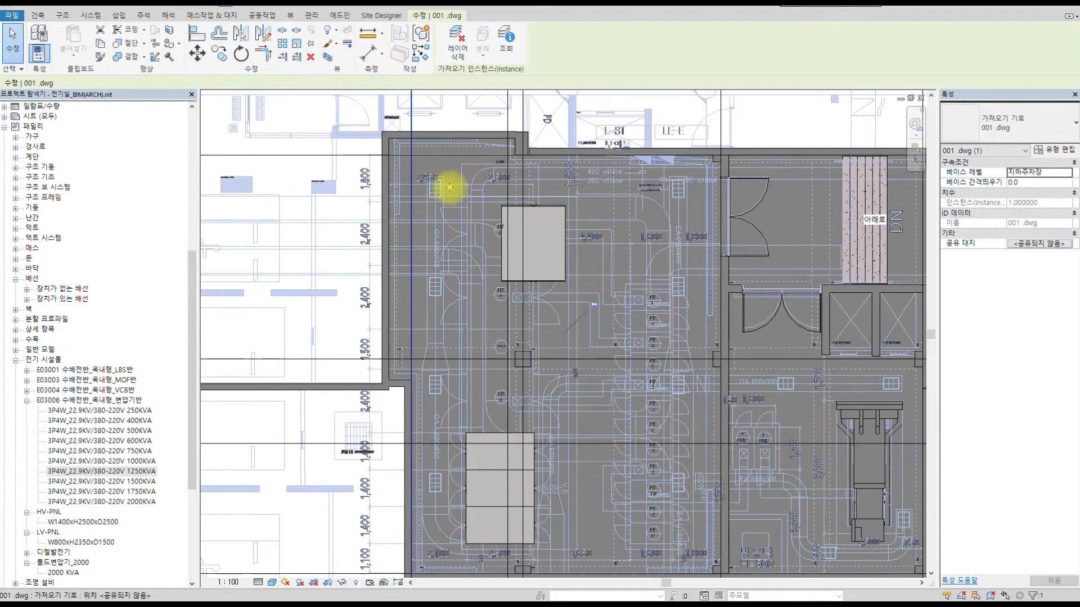
key("Escape")
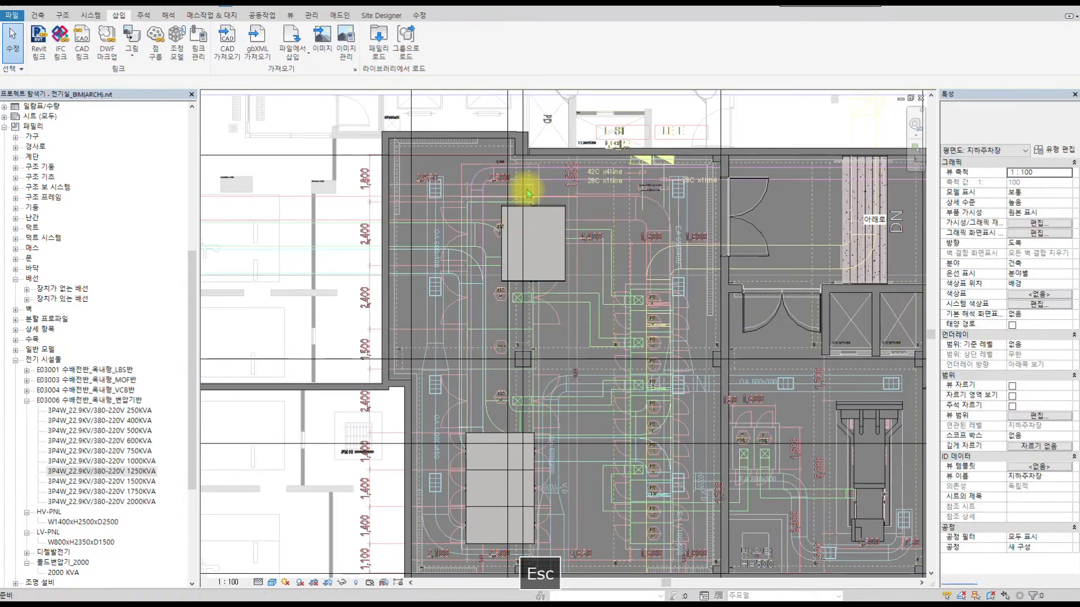
- Close the PIT floor plan and tile the 부분3D view side by side with the 지하주차장 floor plan
key("t")
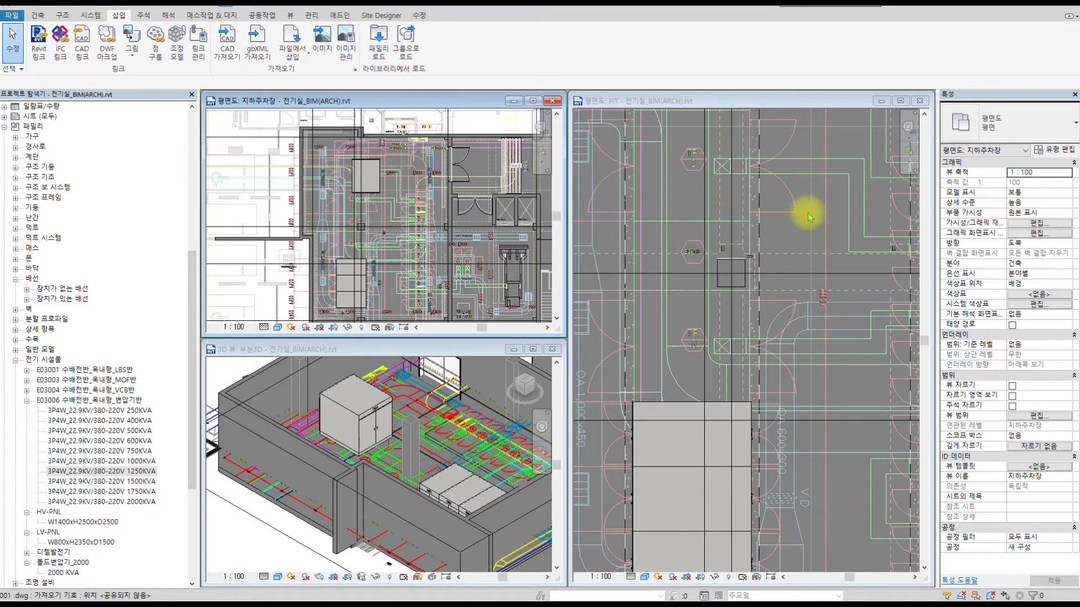
left_click(919, 101)
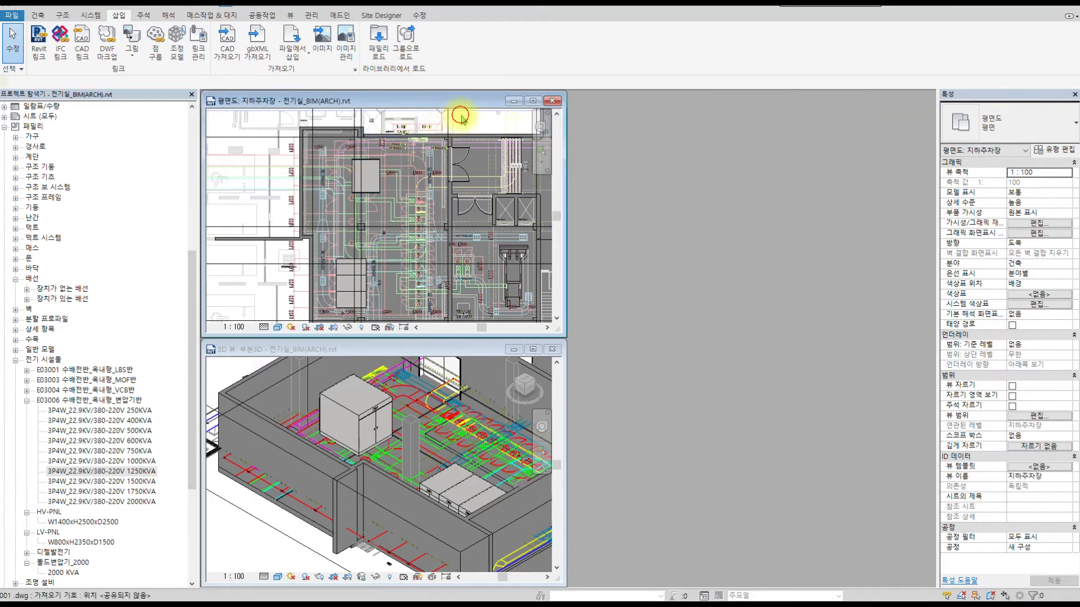
left_click(460, 116)
key("Escape")
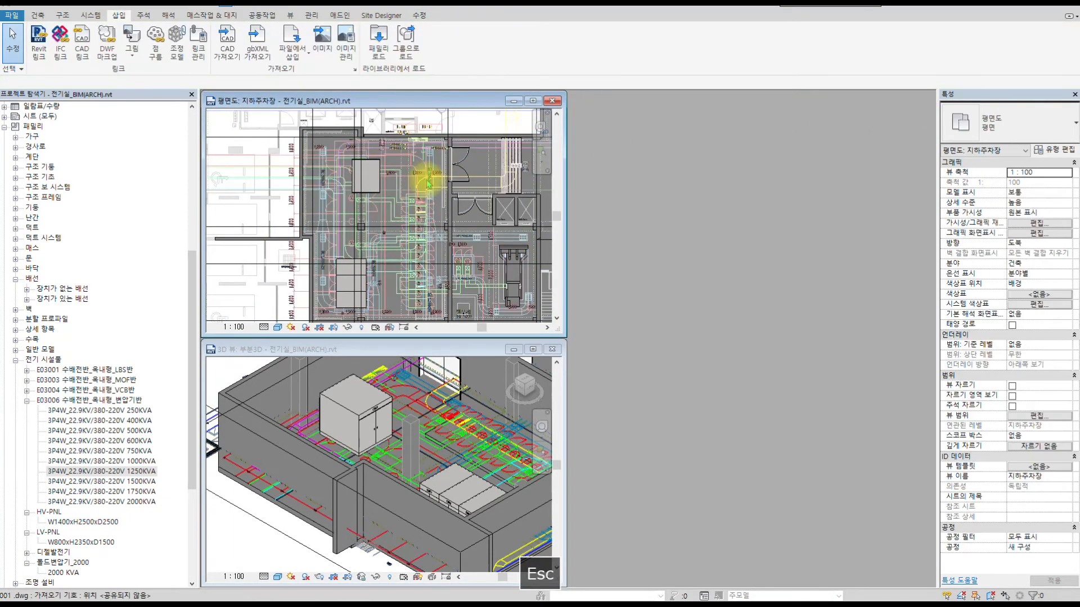
left_click(402, 429)
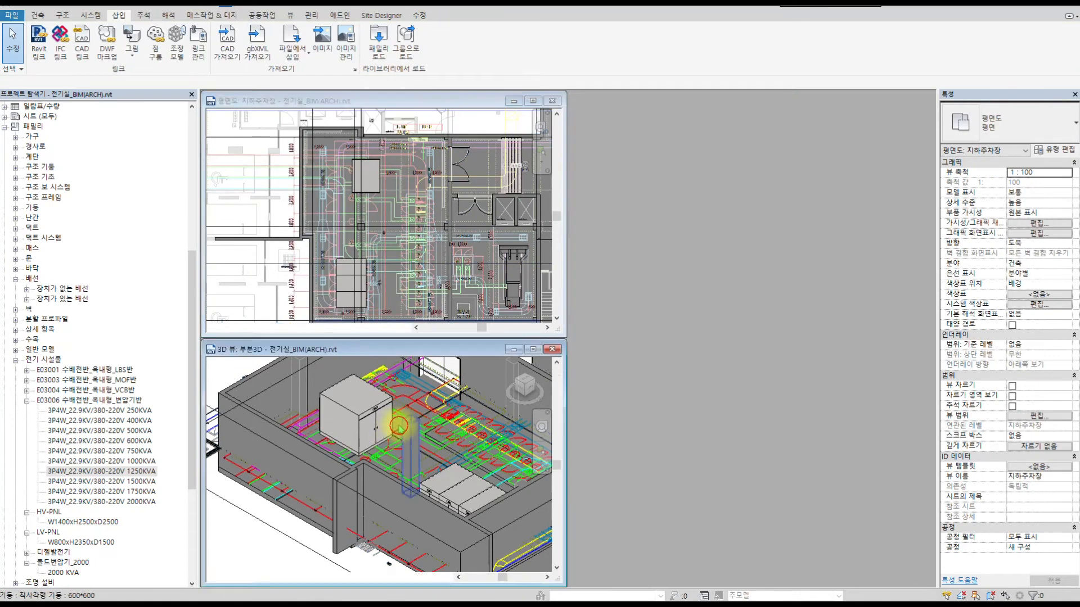
scroll(402, 429, "down", 4)
key("w")
key("t")
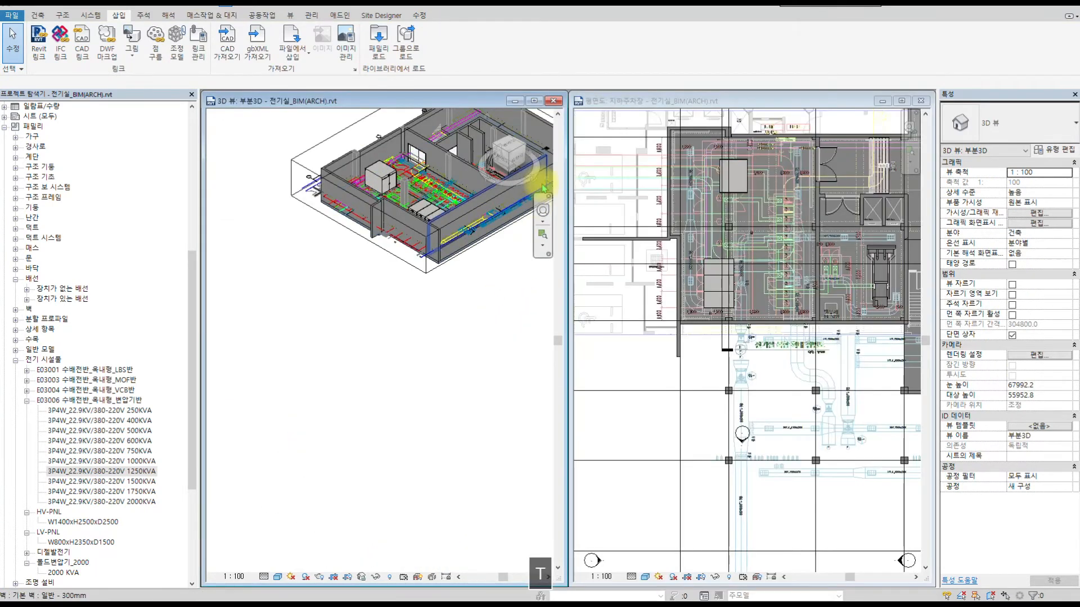
- Tighten the 3D view's section box by lowering its top and pulling its long outer side in through the electrical cabinets
middle_click_drag(386, 176, 354, 251)
left_click(304, 209)
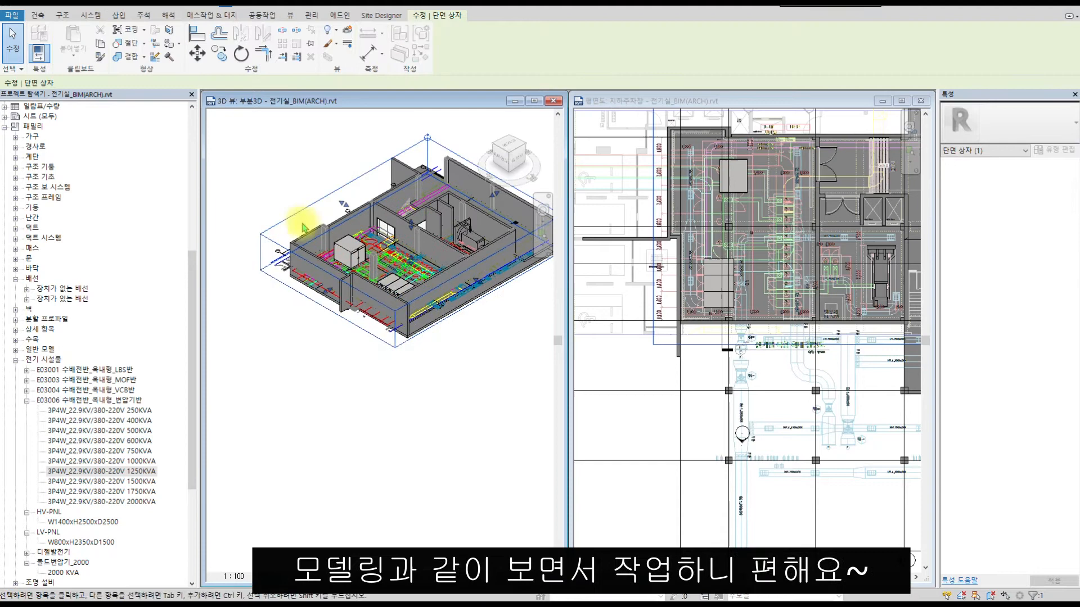
mouse_move(396, 219)
left_mouse_down()
mouse_move(410, 211)
mouse_move(411, 230)
left_mouse_up()
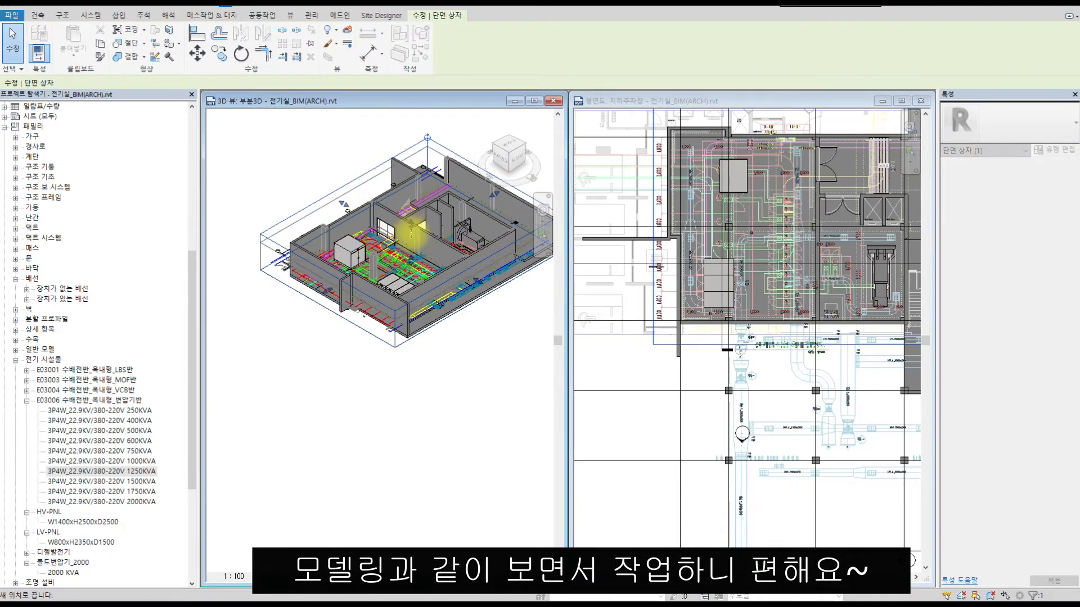
scroll(413, 246, "up", 5)
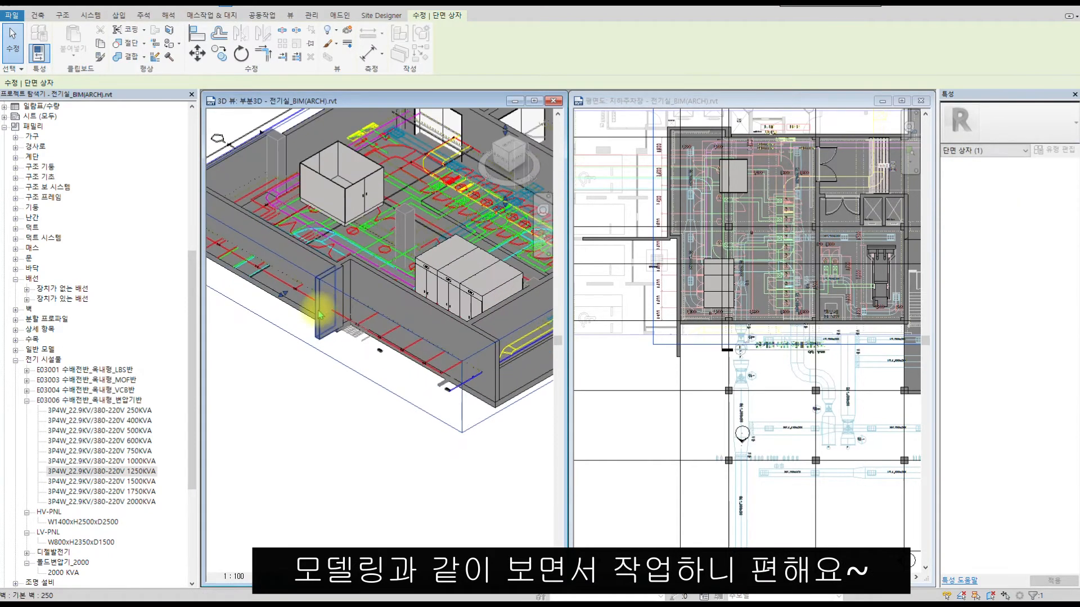
left_click(293, 290)
scroll(369, 247, "up", 3)
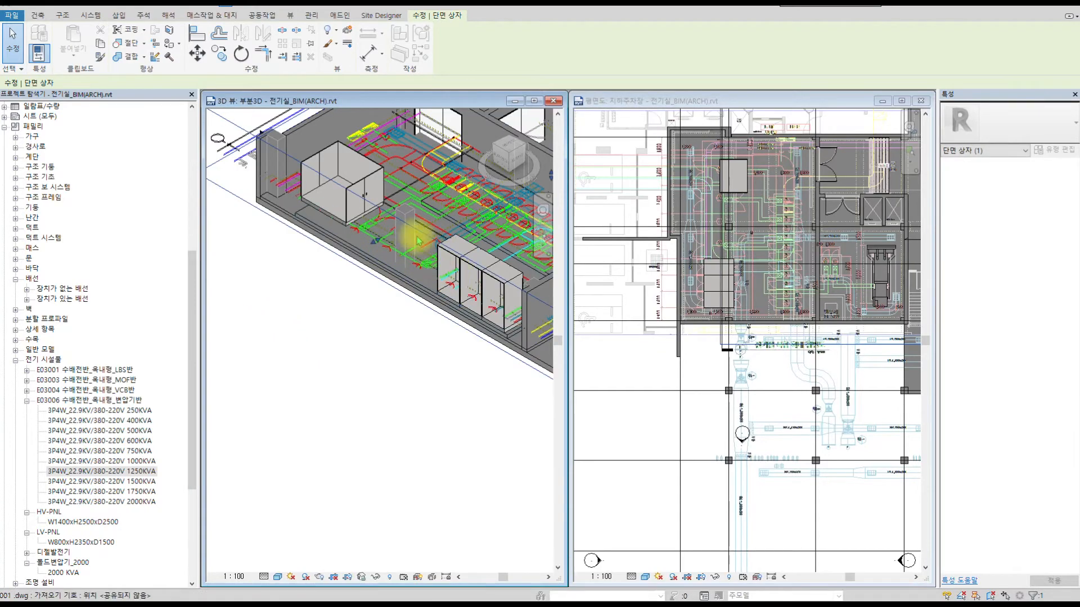
scroll(363, 252, "down", 2)
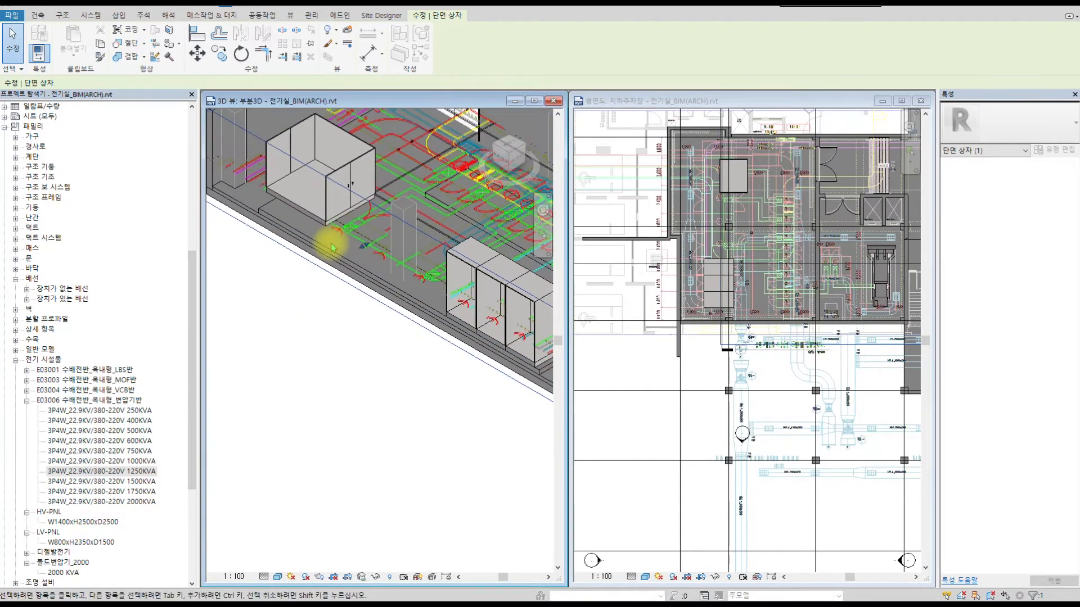
middle_click_drag(319, 226, 388, 343, "shift")
scroll(376, 373, "up", 2)
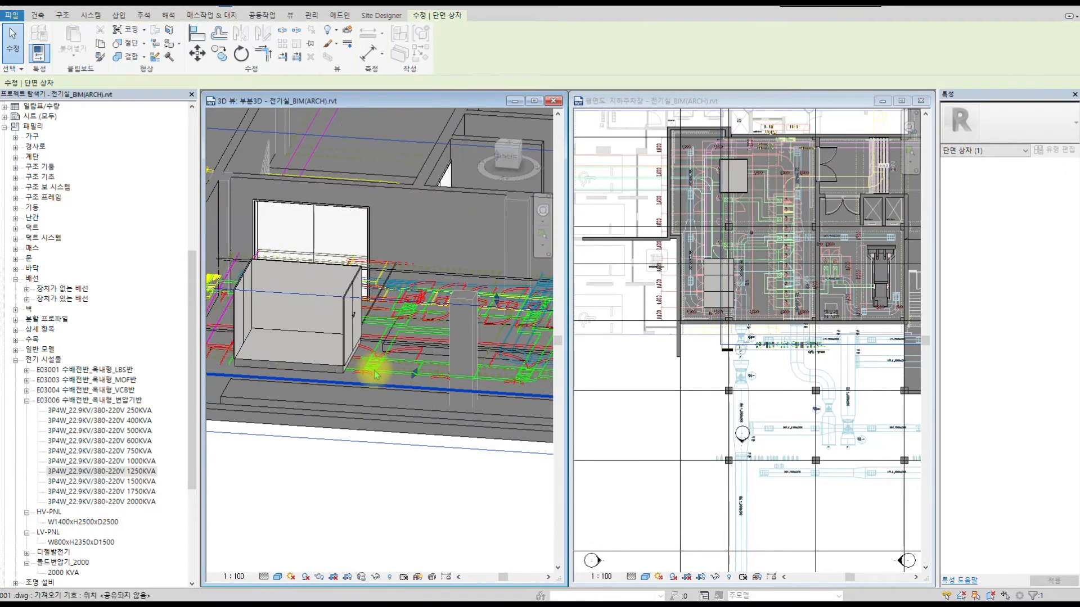
- Open section view 단면도 0 from its section marker in the 지하주차장 plan
left_click(706, 369)
scroll(706, 298, "down", 2)
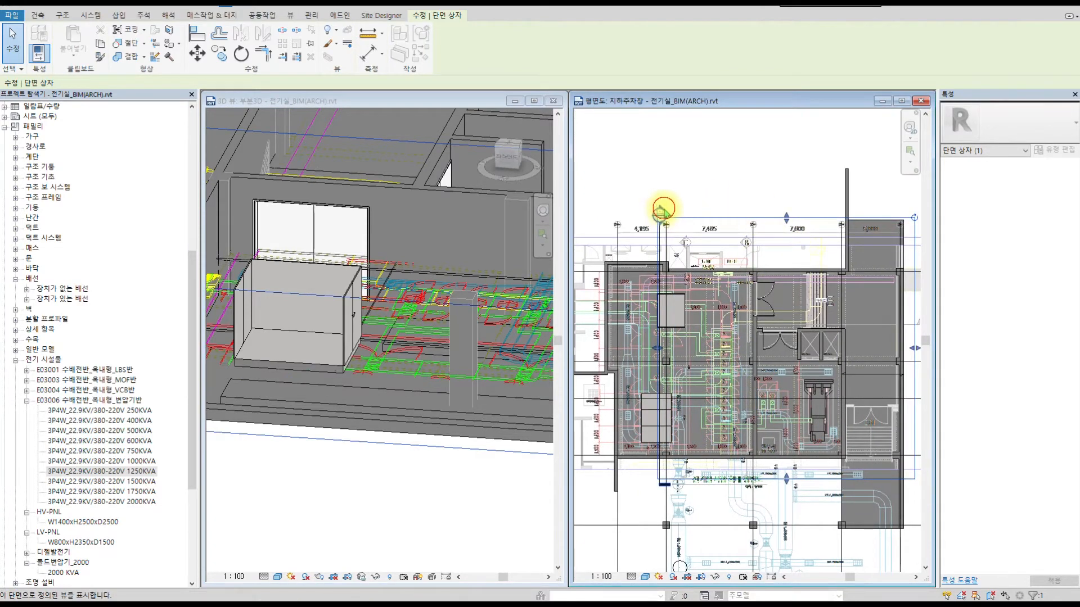
right_click(662, 210)
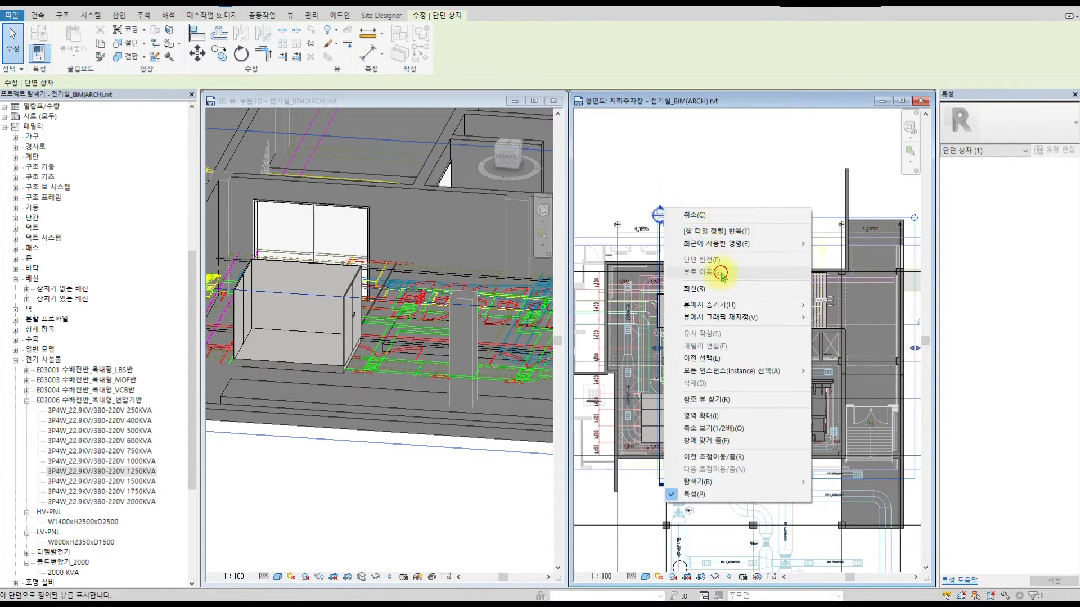
left_click(715, 174)
scroll(648, 218, "up", 3)
left_click(704, 157)
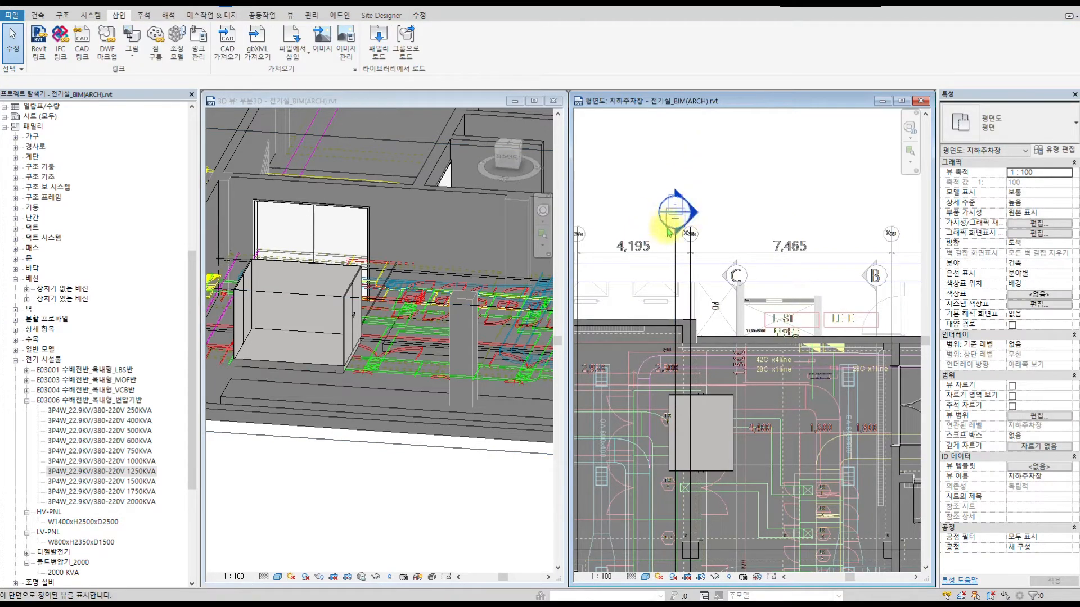
left_click(677, 249)
right_click(678, 251)
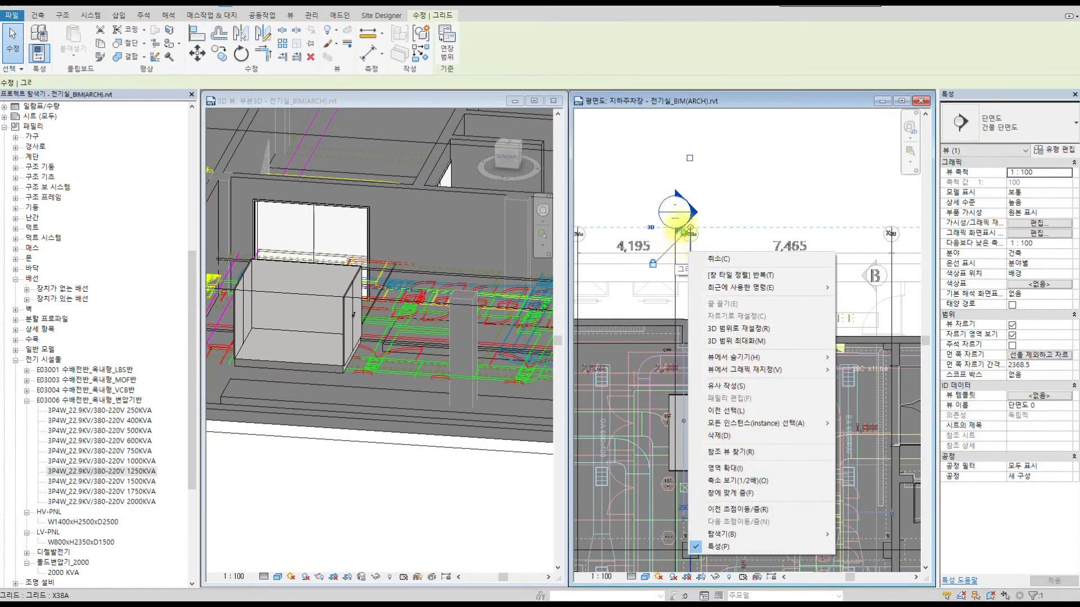
left_click(680, 233)
right_click(675, 248)
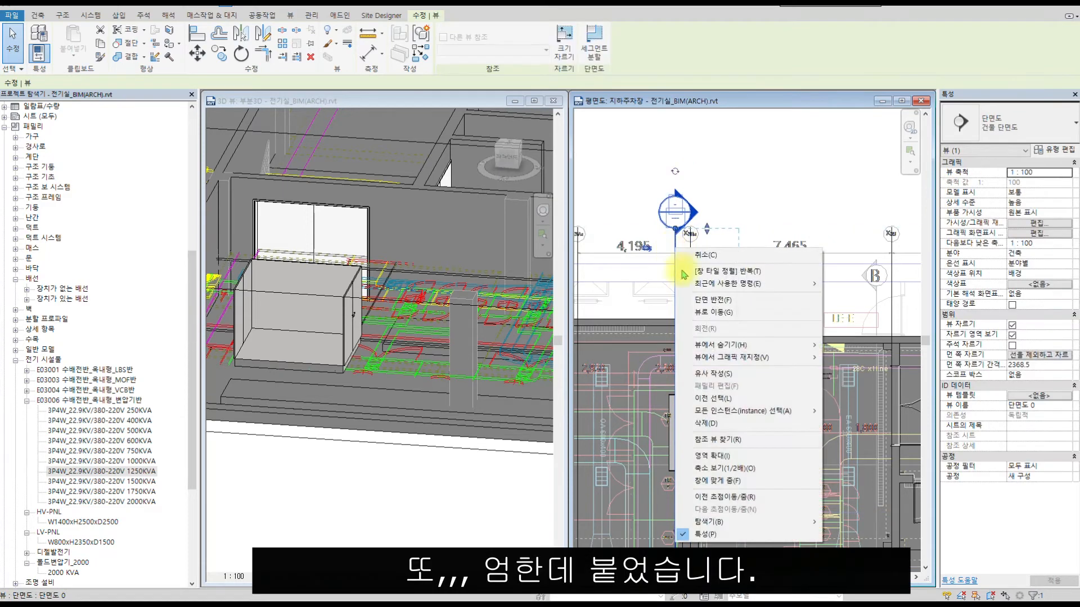
left_click(724, 313)
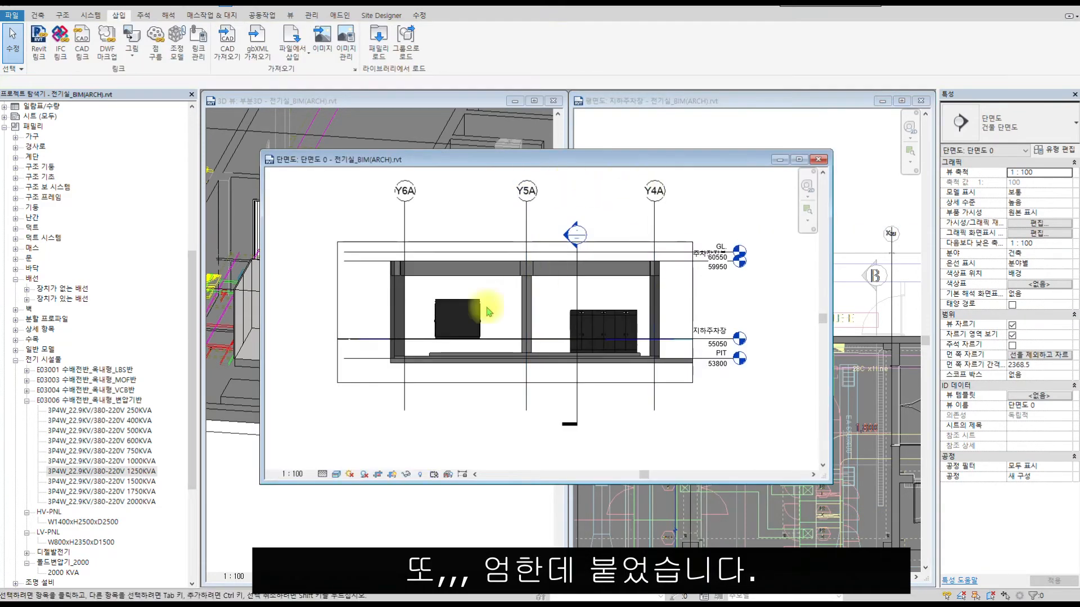
- Examine in section 단면도 0 how the cabinets sit relative to the floor slab and the 지하주차장 and PIT levels
scroll(434, 379, "up", 3)
scroll(506, 337, "up", 2)
scroll(554, 303, "down", 3)
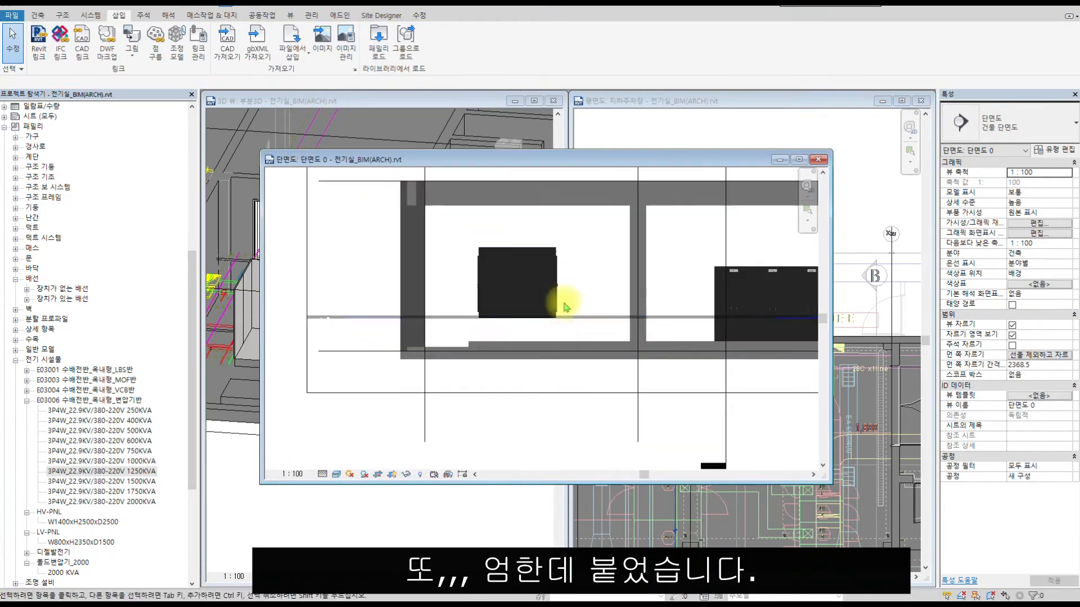
scroll(619, 298, "down", 1)
scroll(557, 291, "up", 4)
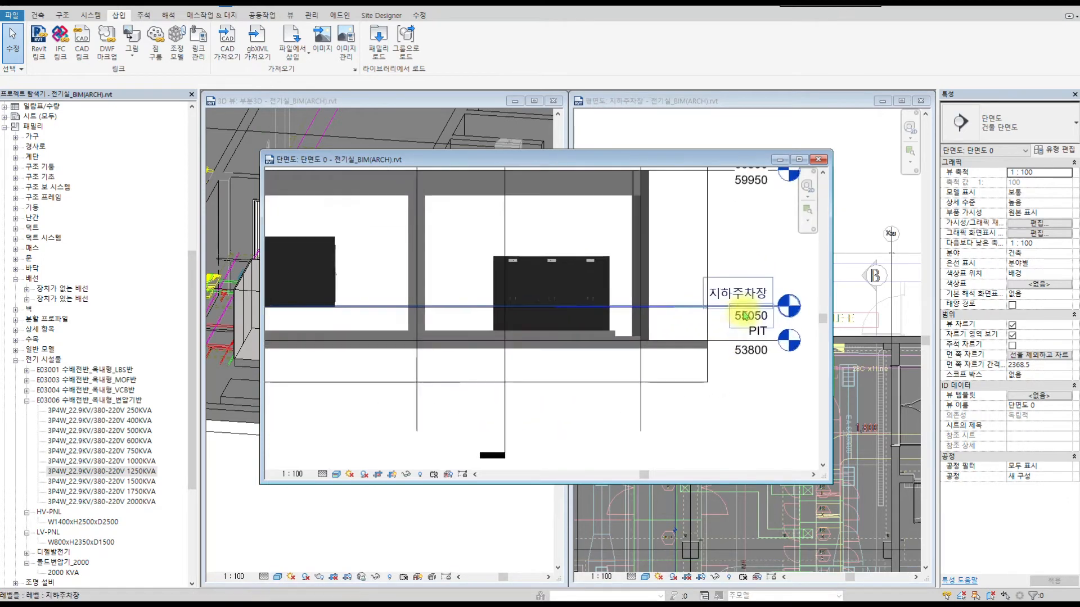
middle_click_drag(415, 277, 471, 270)
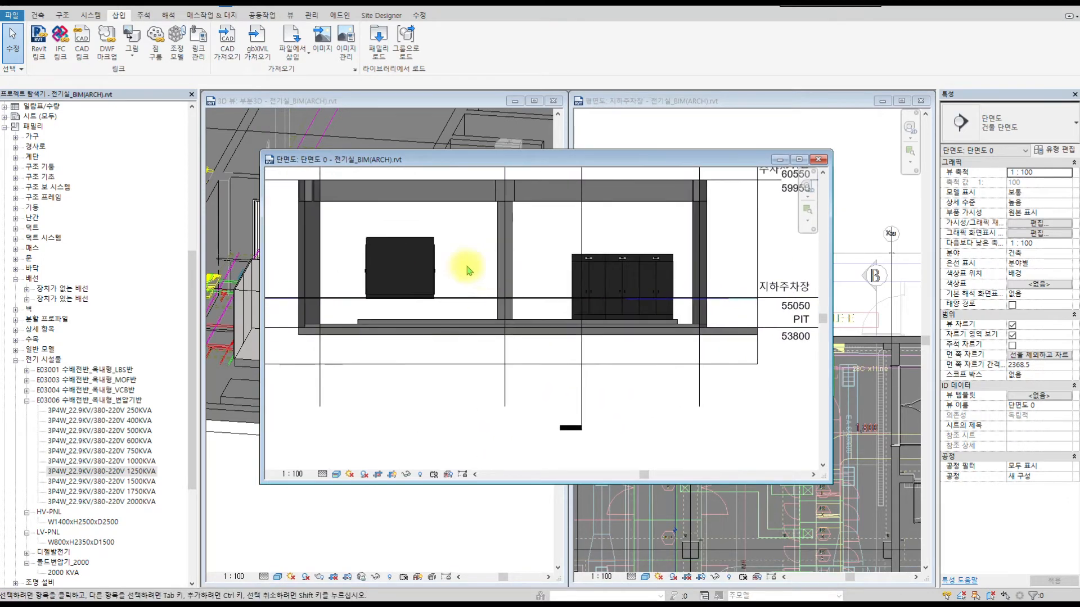
scroll(445, 264, "up", 3)
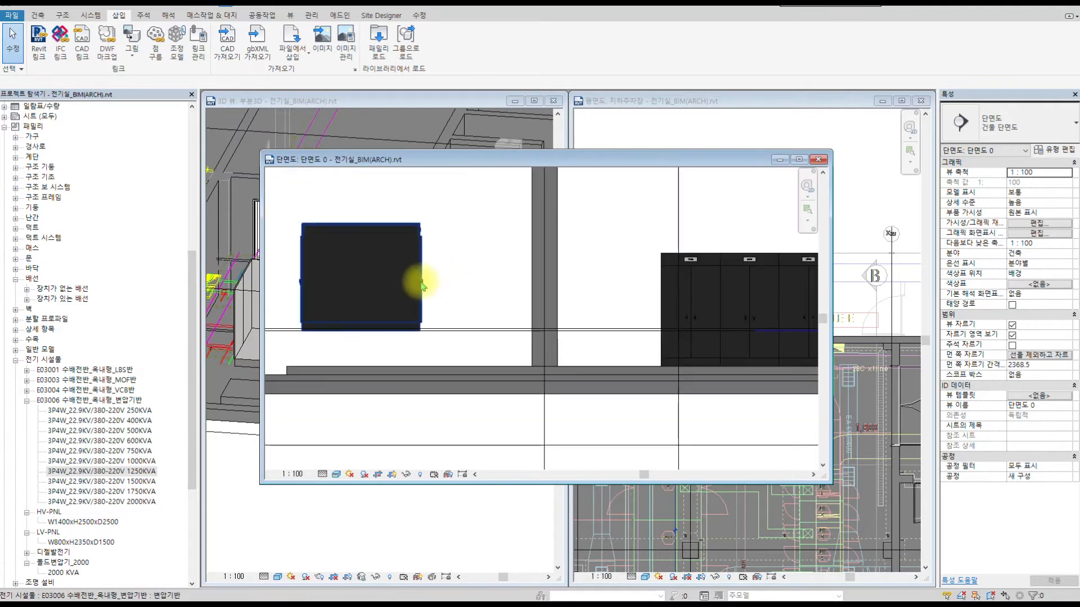
- Try to move the floating 1250KVA transformer cabinet straight down onto the floor slab in the section
left_click(419, 307)
scroll(393, 337, "up", 3)
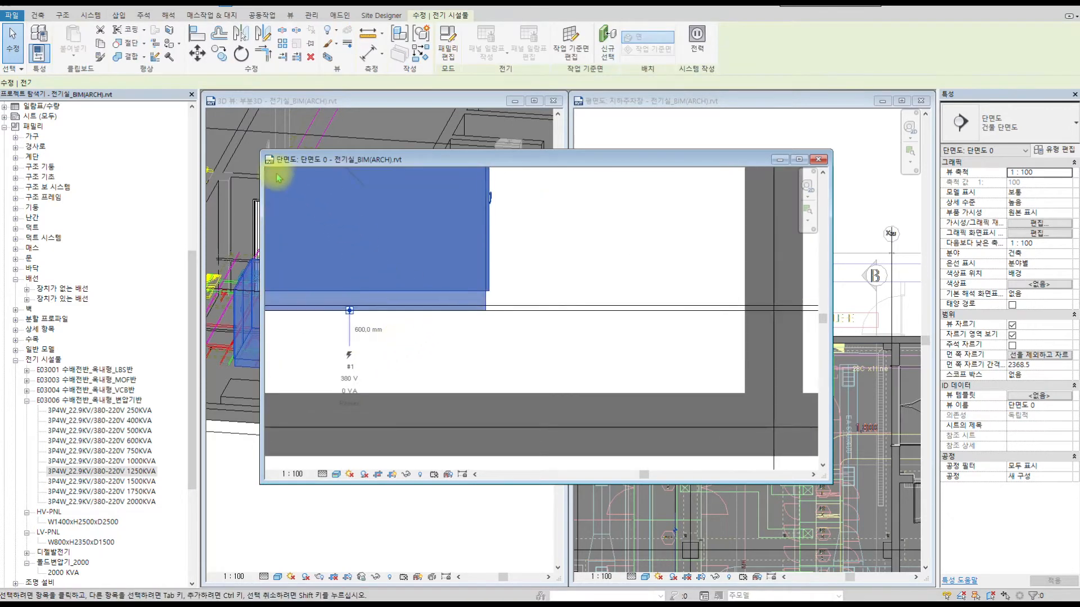
left_click(197, 55)
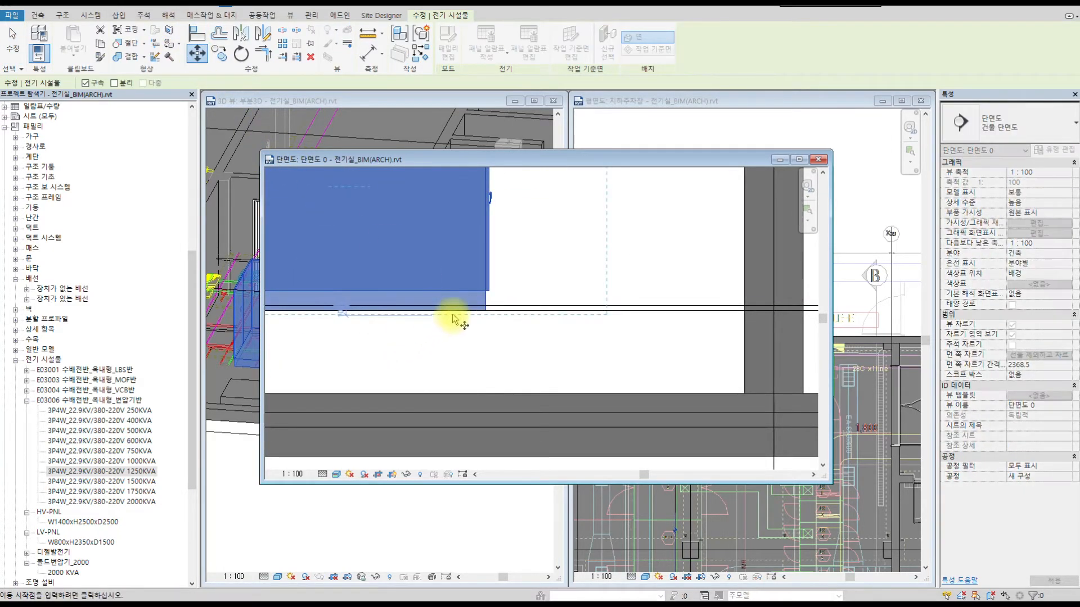
left_click(451, 313)
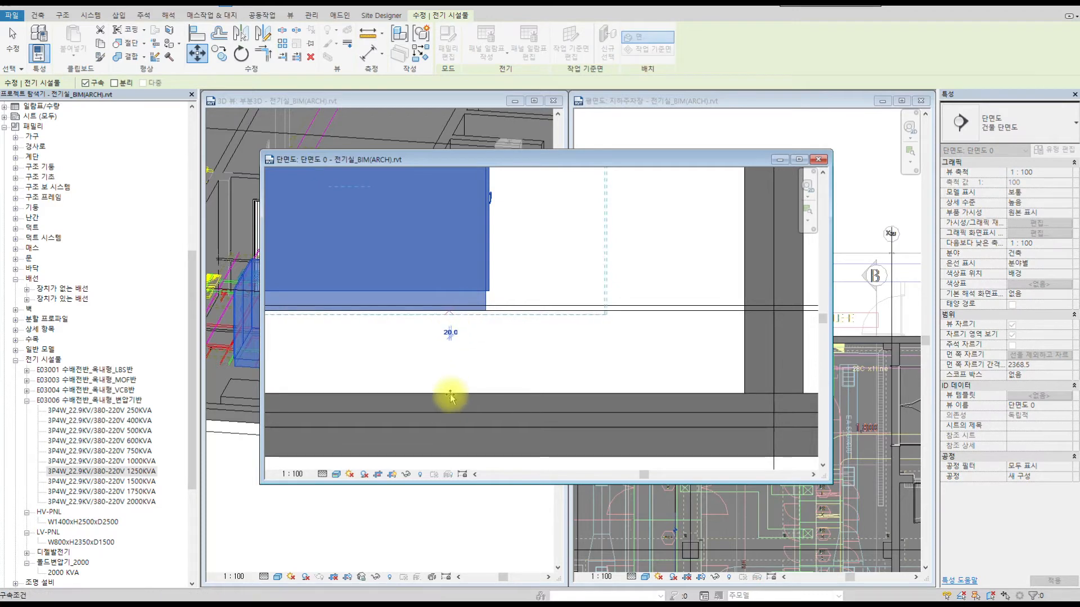
scroll(451, 395, "down", 4)
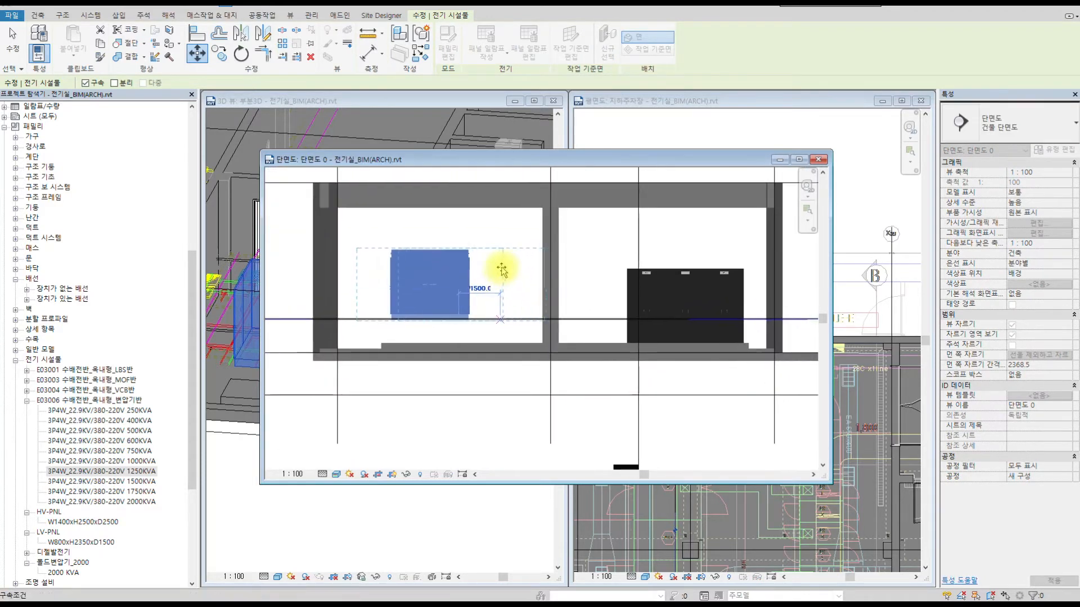
key("Escape")
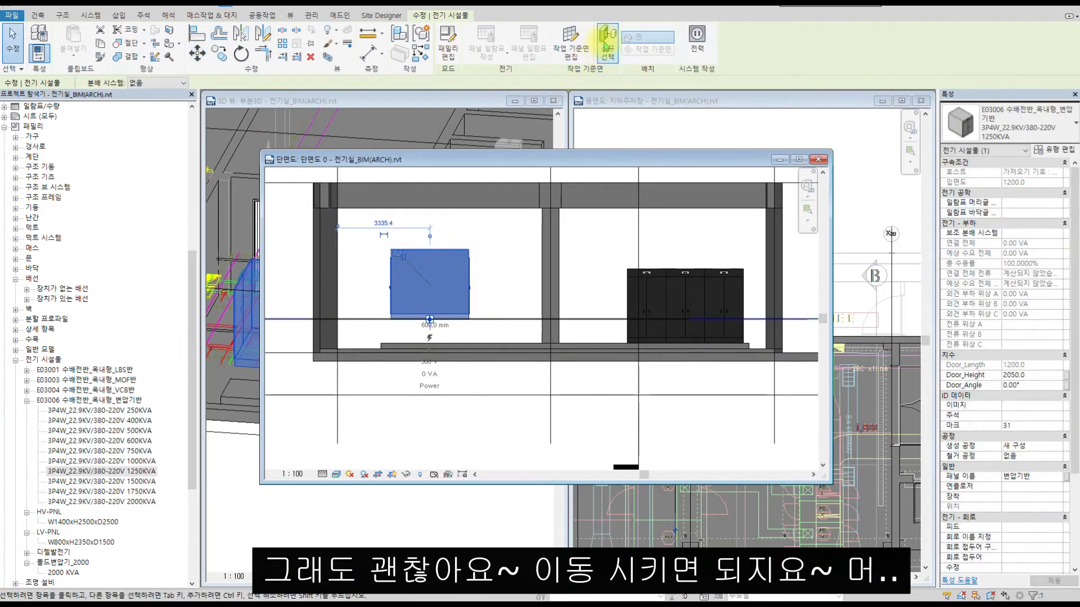
- Try to pick the raised floor slab as the new host face for the transformer cabinet
middle_click_drag(661, 338, 456, 300)
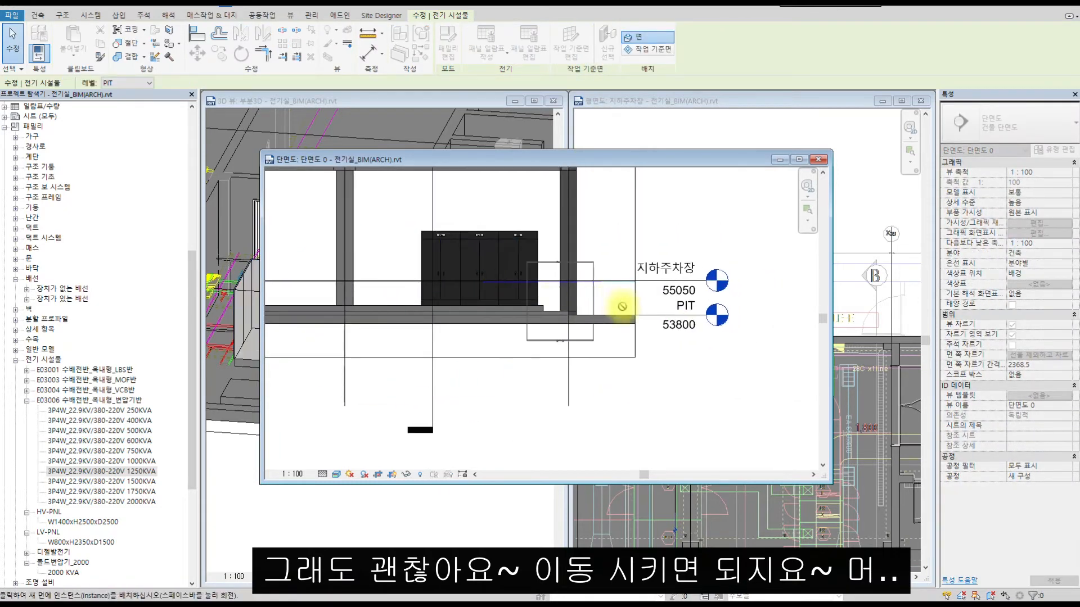
scroll(506, 294, "up", 5)
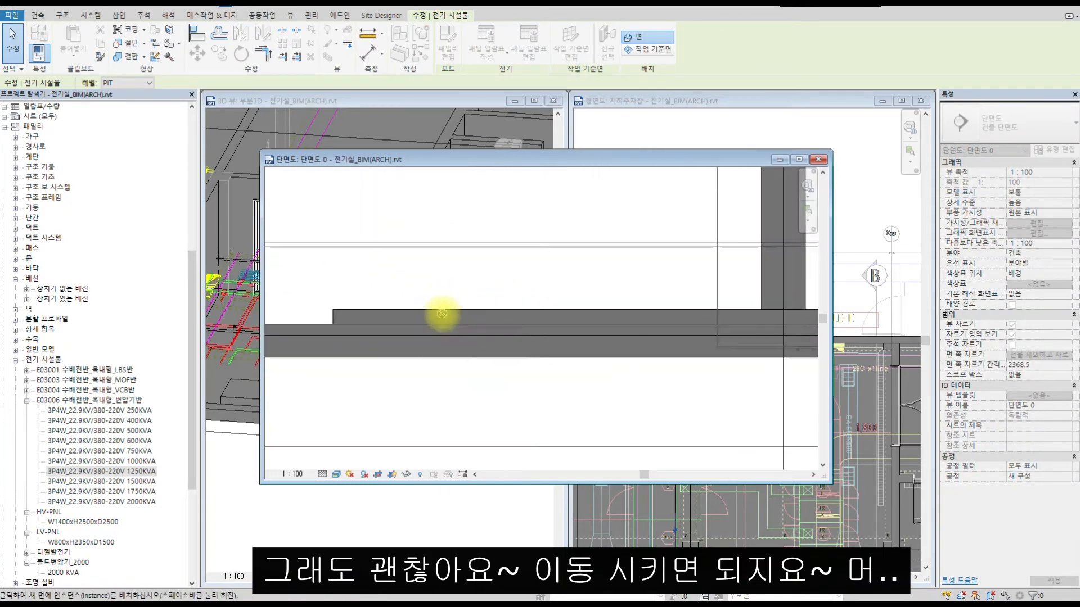
scroll(487, 272, "down", 3)
key("Escape")
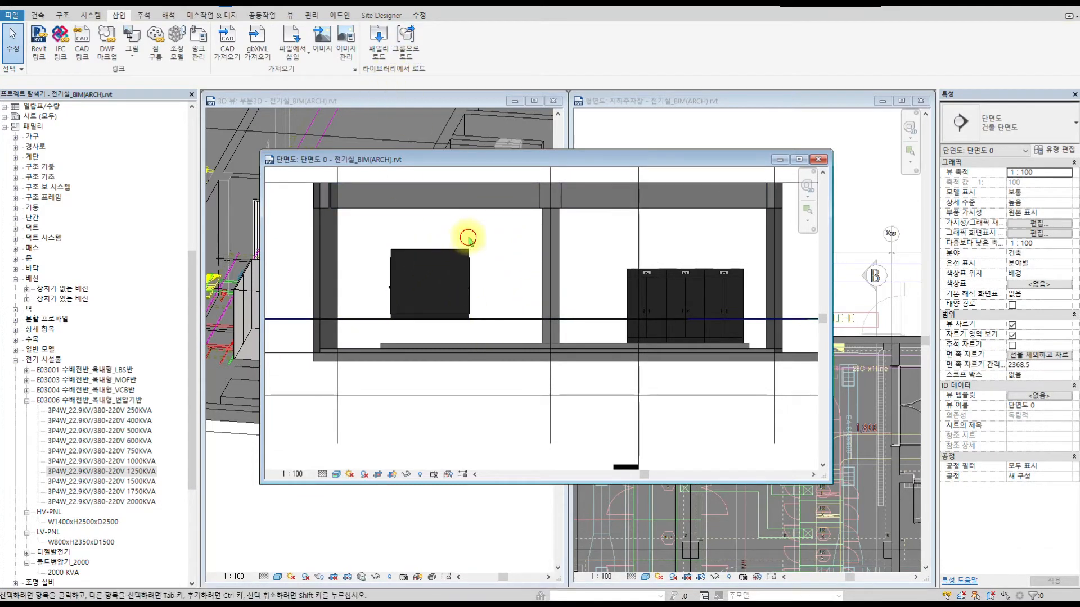
- Rehost the floating 1250KVA transformer cabinet by picking the raised slab's top as its new work plane, and minimize section 단면도 0
left_click(443, 261)
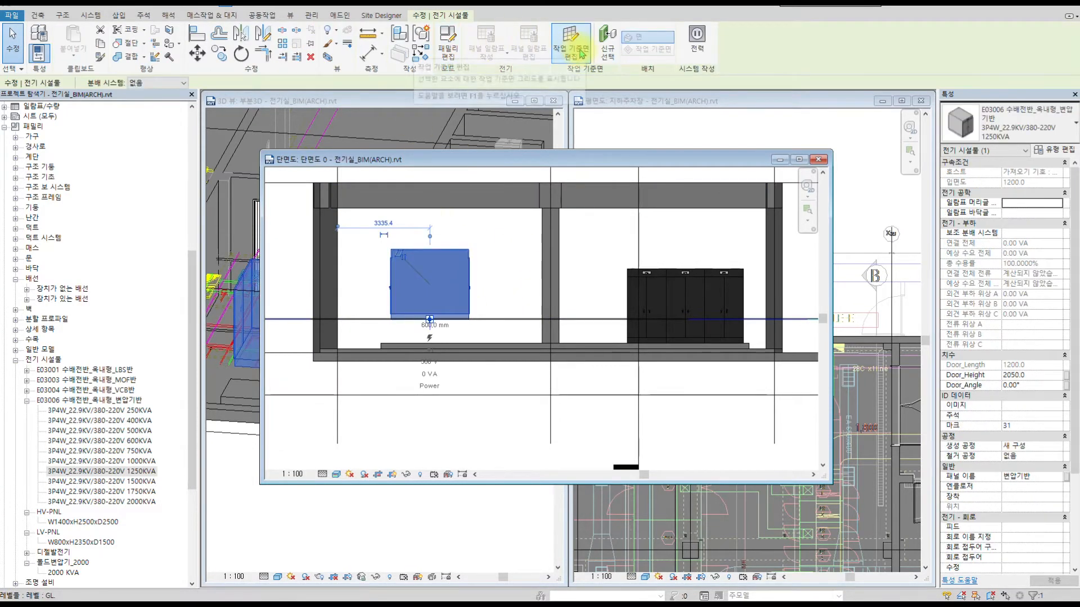
left_click(582, 53)
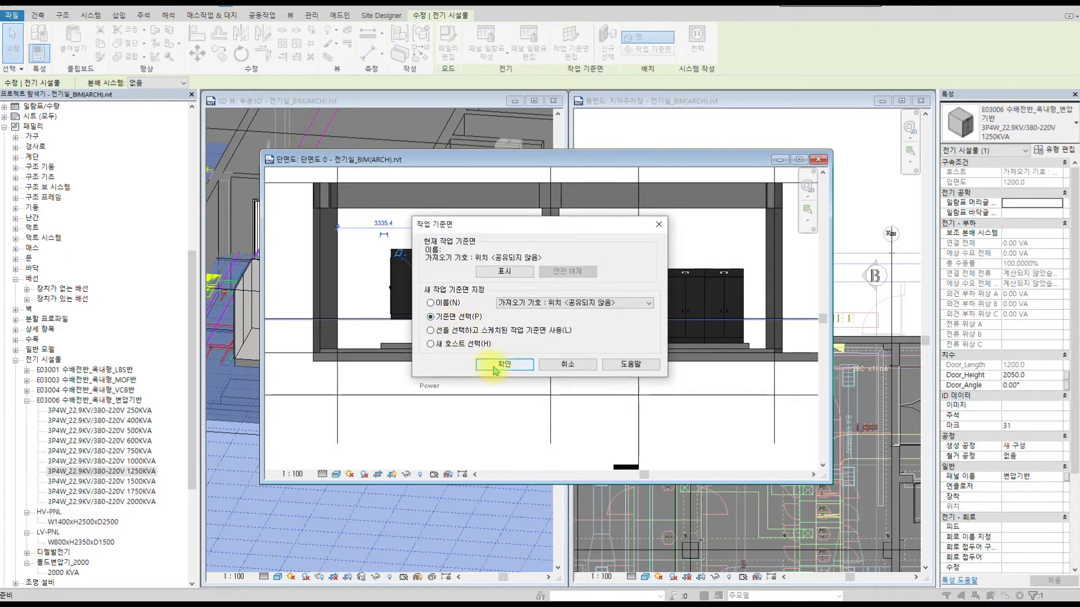
left_click(495, 366)
left_click(448, 343)
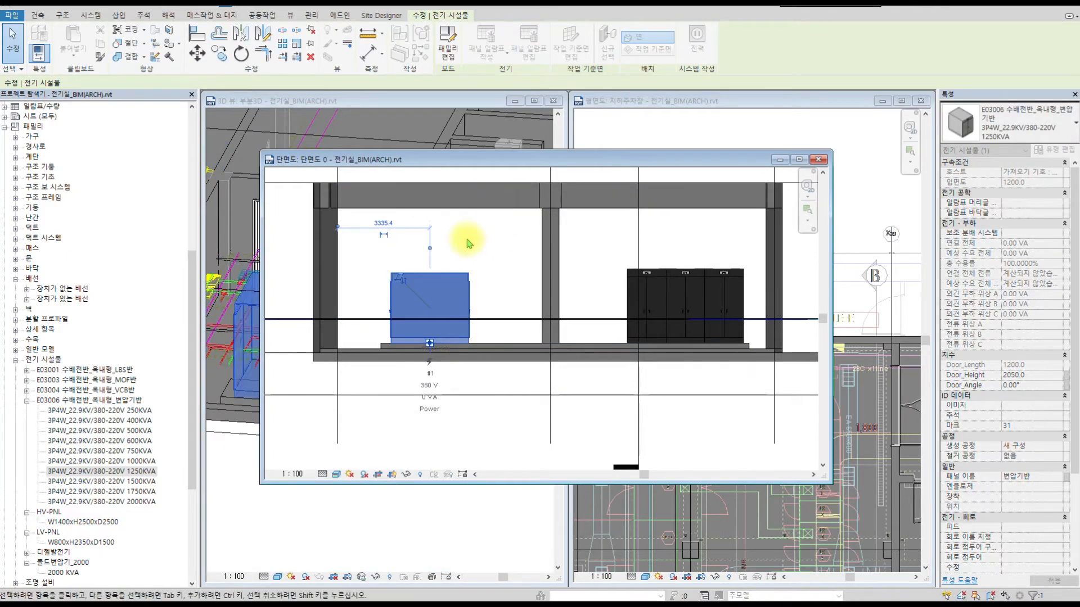
key("Escape")
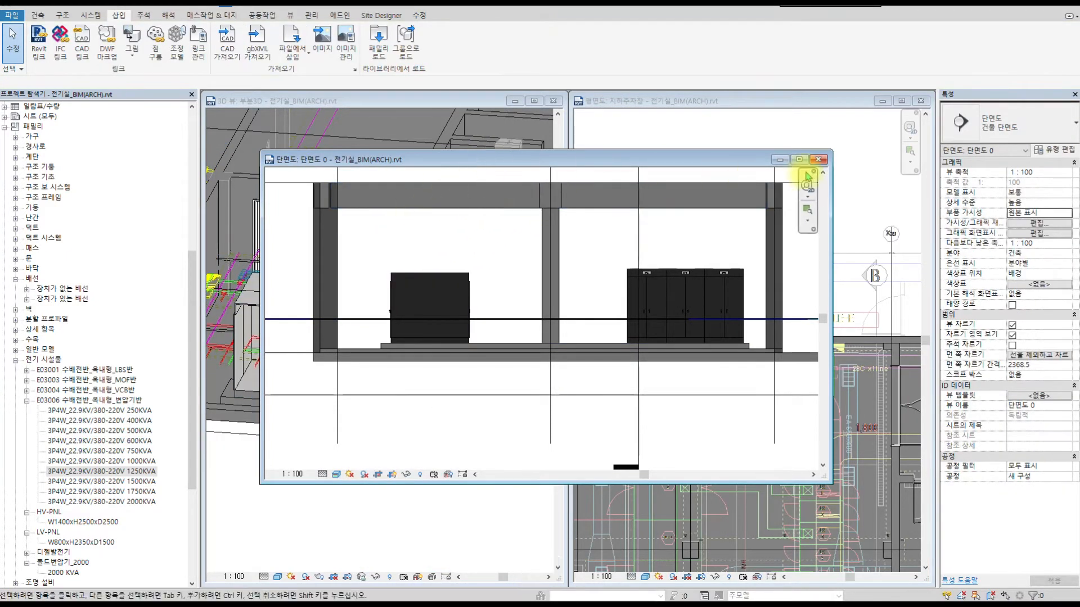
left_click(777, 160)
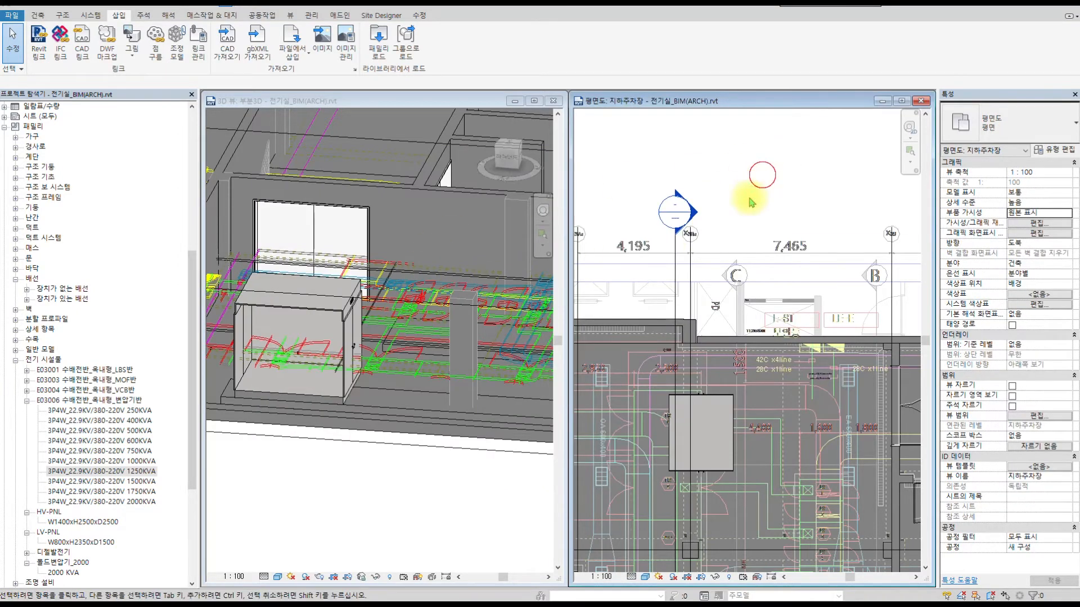
- Rotate the 1250KVA transformer cabinet by 90 degrees about its centre in the 지하주차장 plan
scroll(697, 386, "down", 3)
scroll(699, 379, "up", 5)
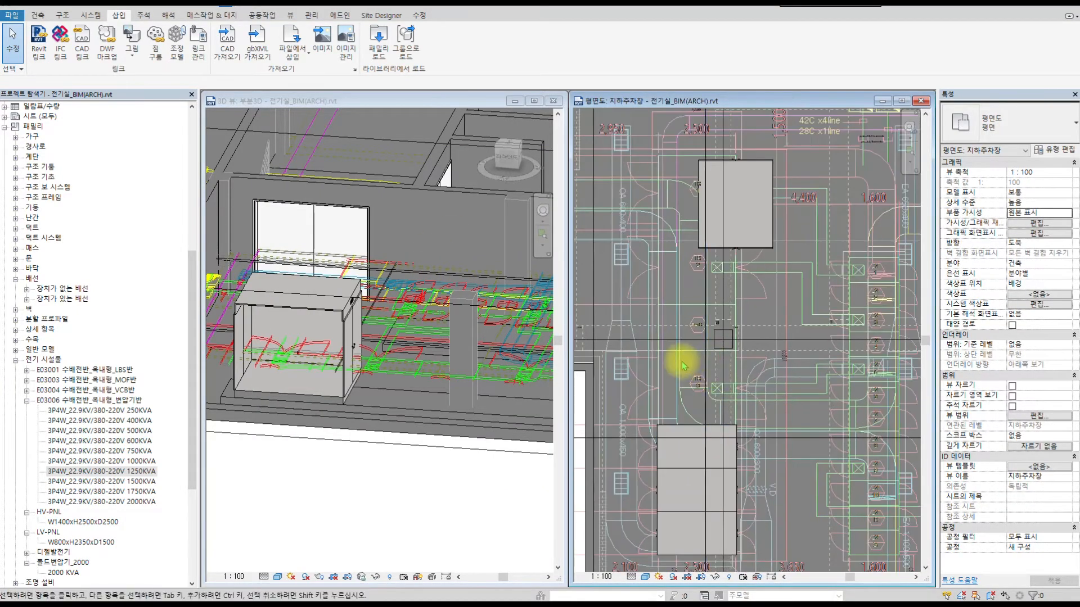
key("Escape")
key("r")
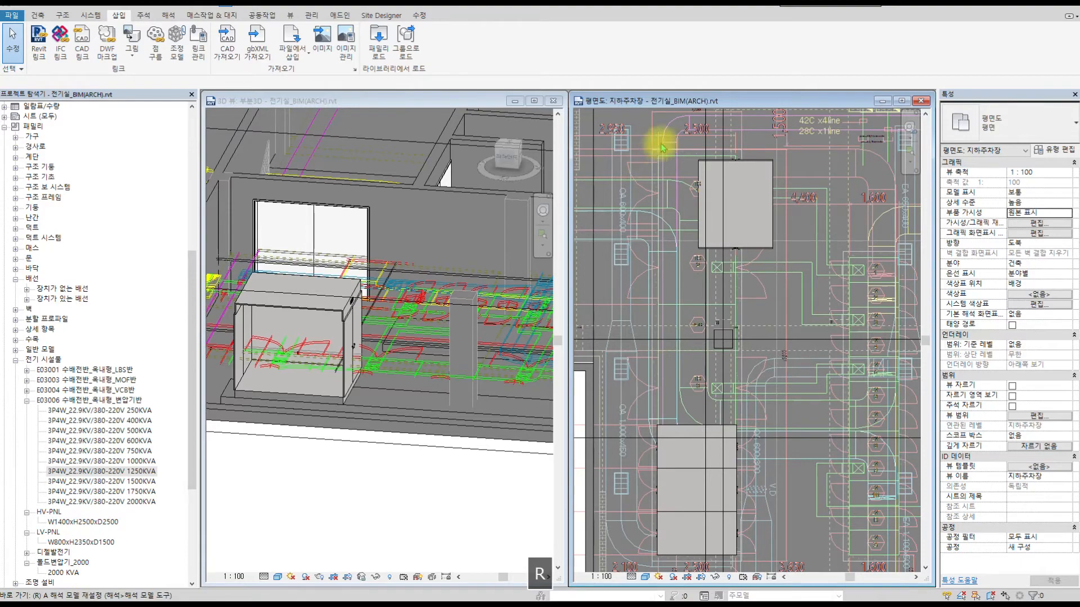
left_click(764, 163)
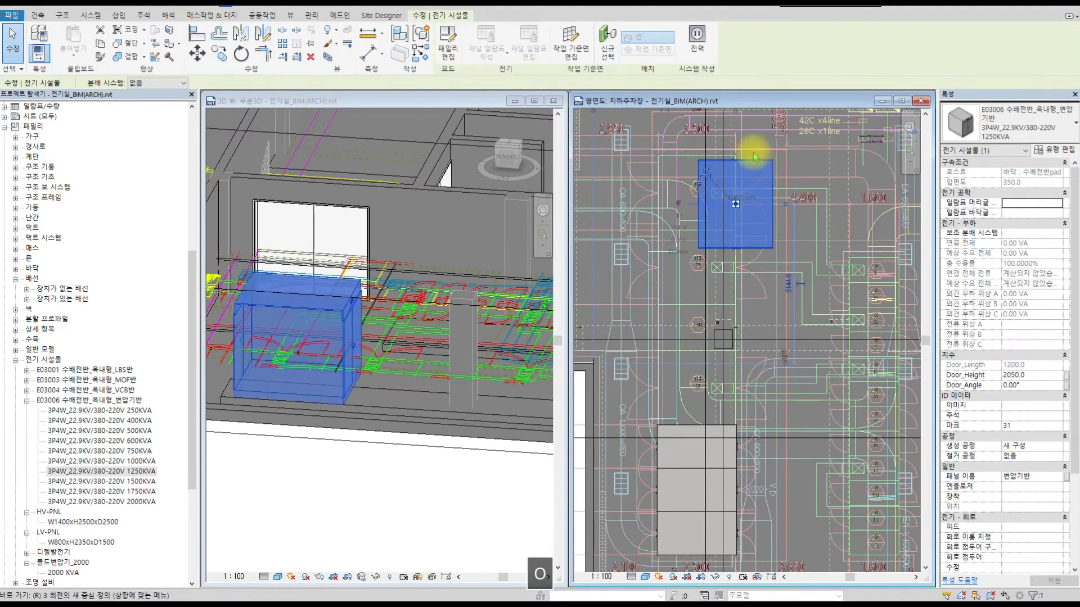
key("o")
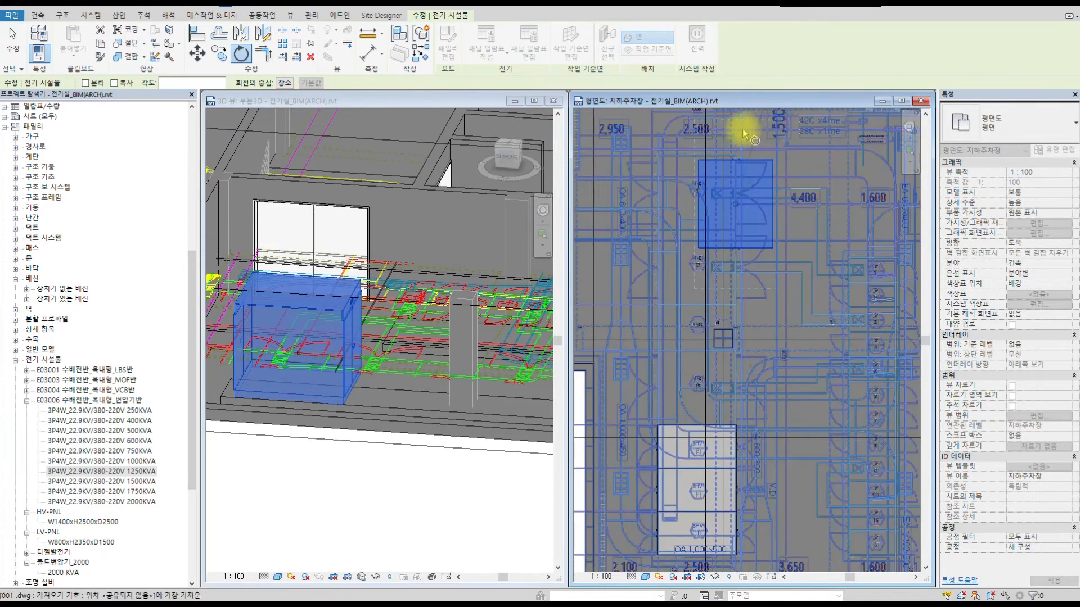
scroll(749, 133, "up", 5)
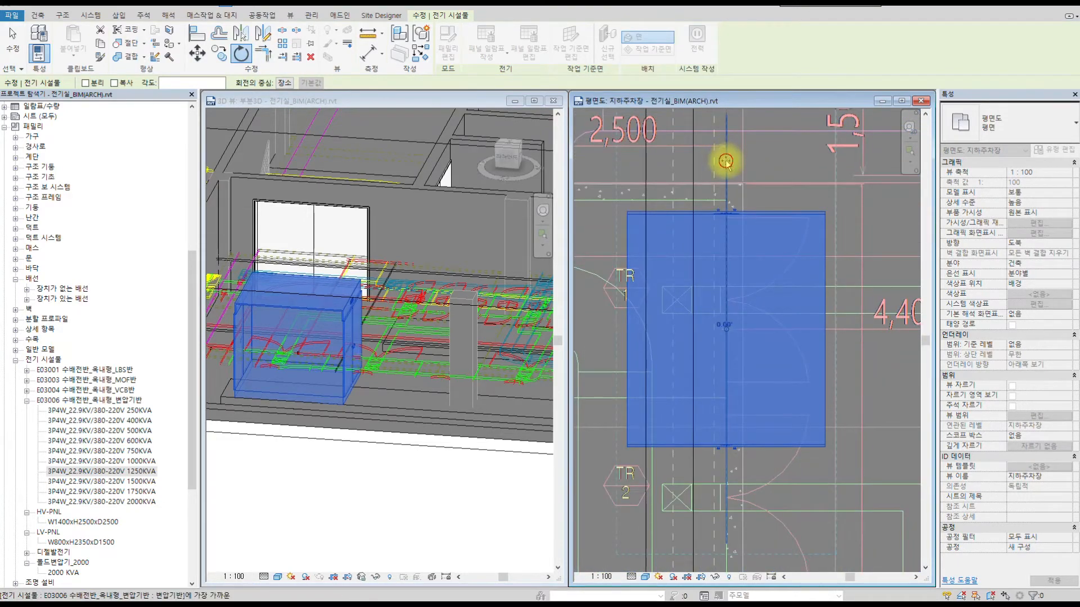
left_click(726, 161)
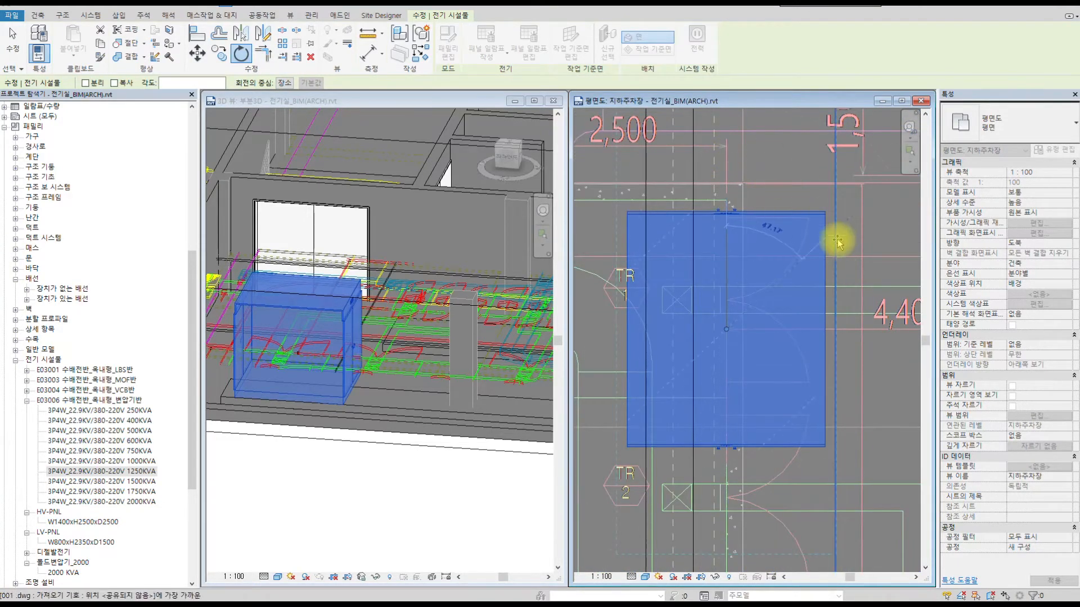
left_click(855, 332)
scroll(756, 298, "down", 5)
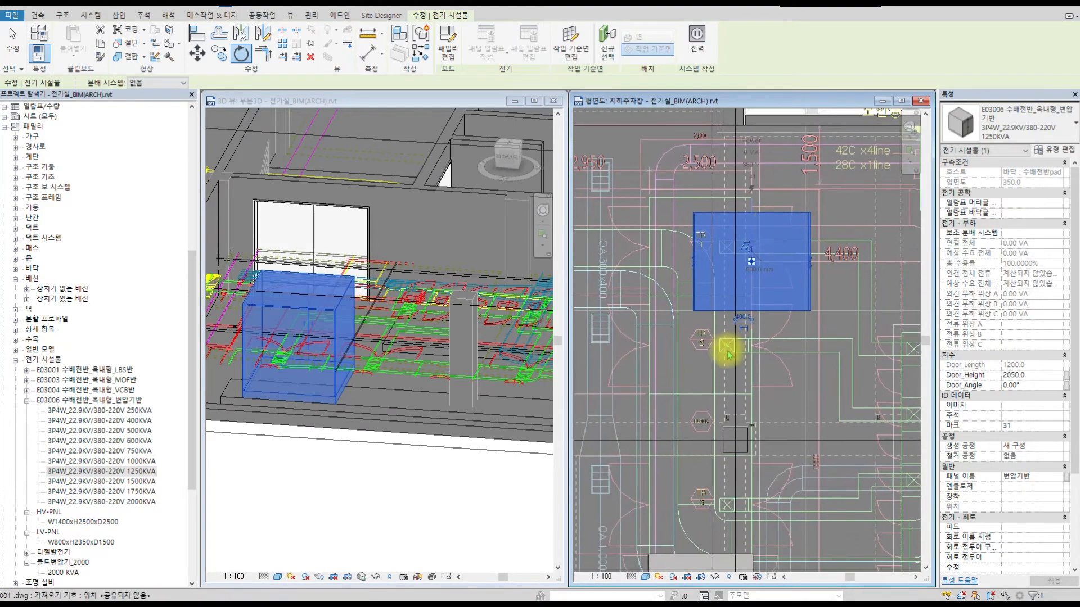
- Align the transformer cabinet's near edge with the end edge of the existing cabinet row in the plan
middle_click_drag(727, 353, 776, 241)
scroll(783, 319, "up", 2)
key("a")
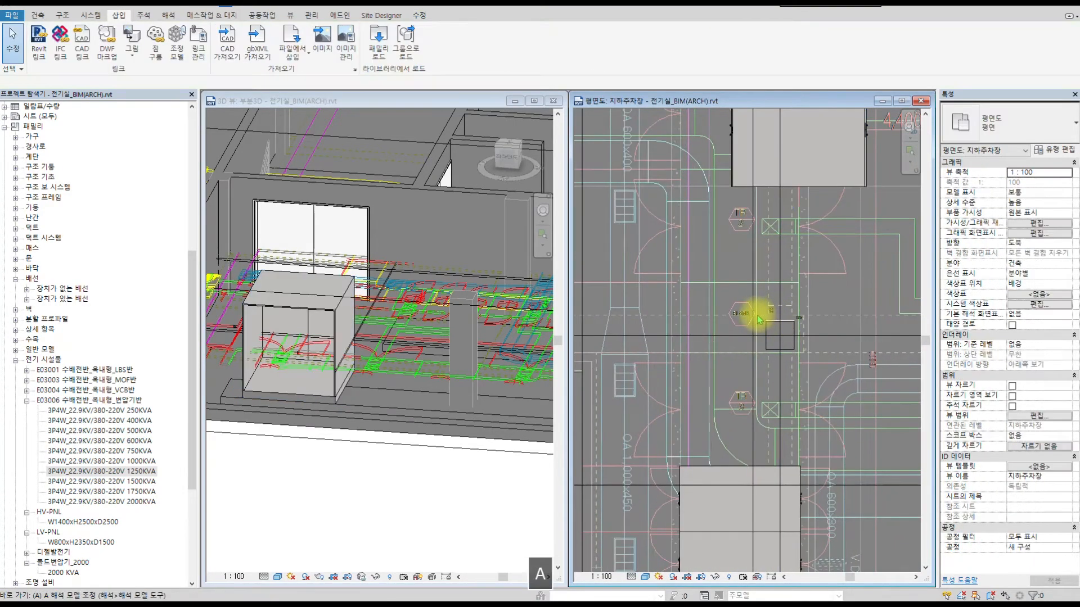
key("l")
left_click(729, 467)
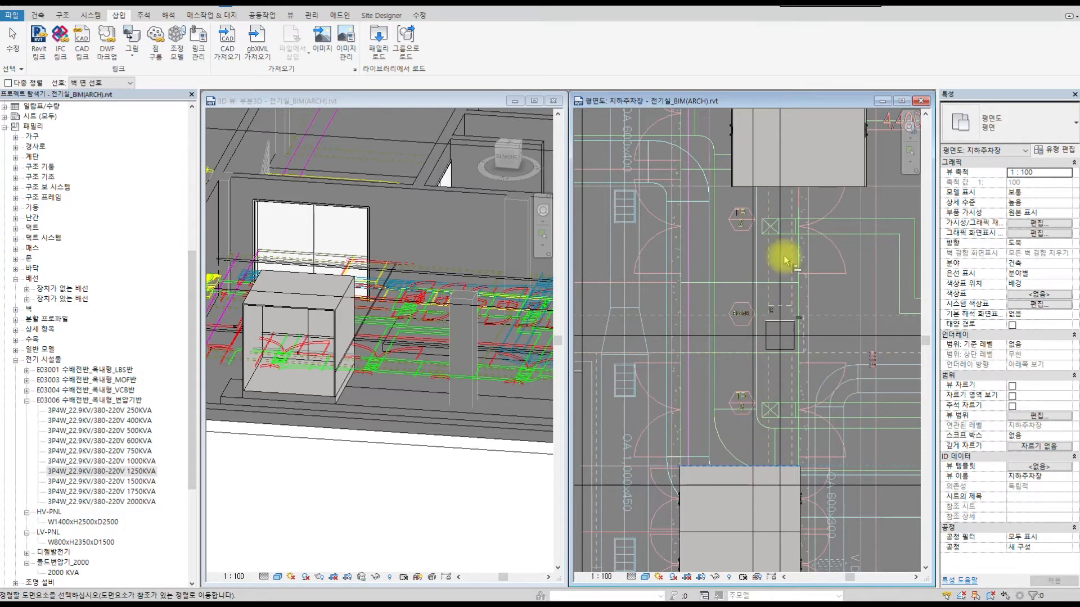
left_click(826, 187)
- Align the transformer cabinet's side face with the door-side face of the adjacent cabinet row
scroll(697, 435, "up", 2)
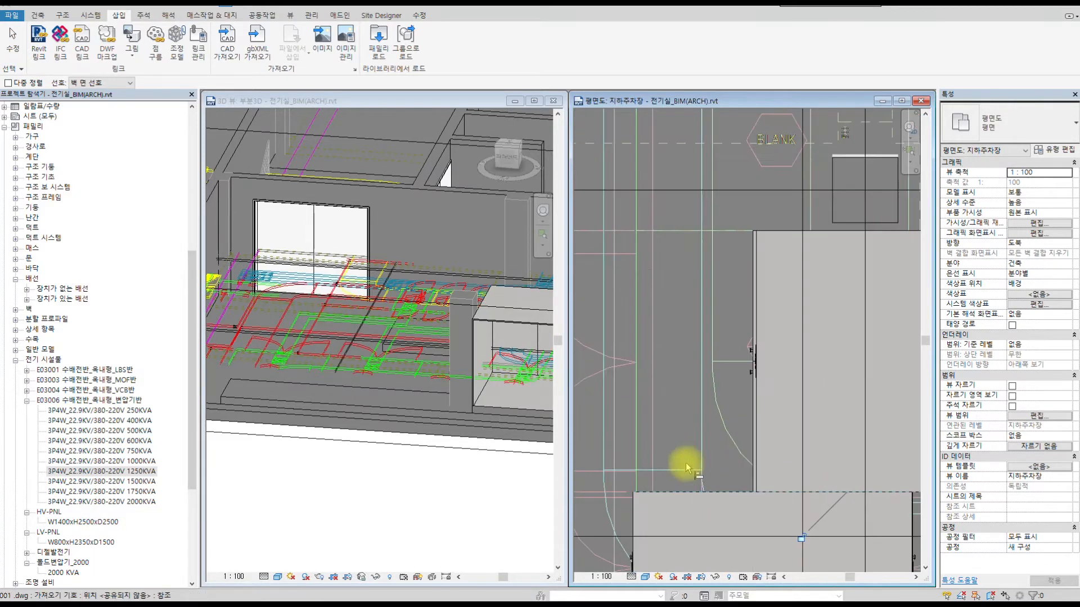
left_click(633, 516)
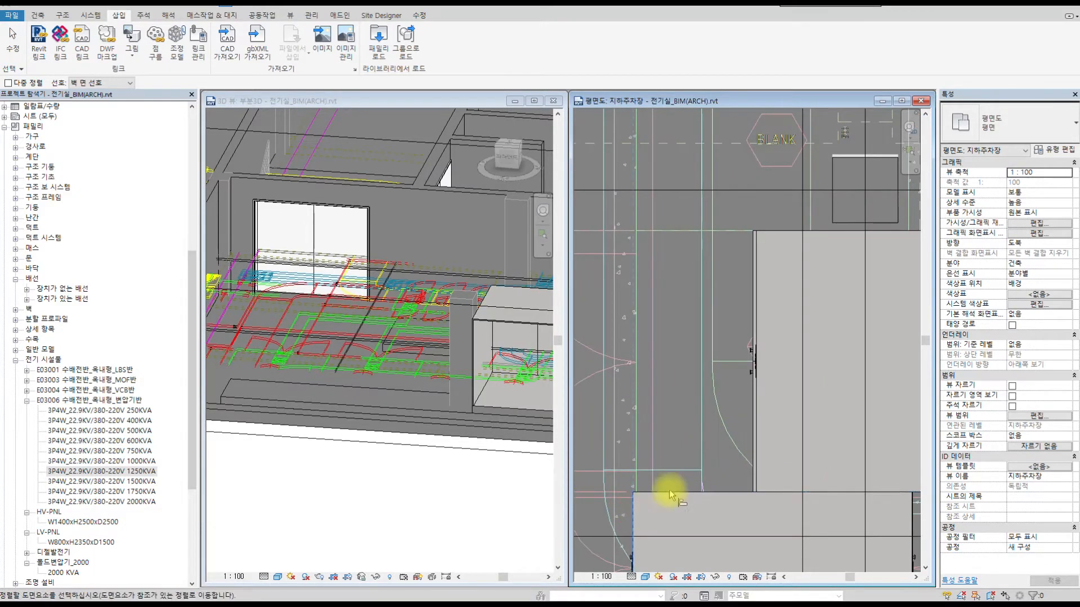
left_click(753, 419)
scroll(632, 498, "up", 3)
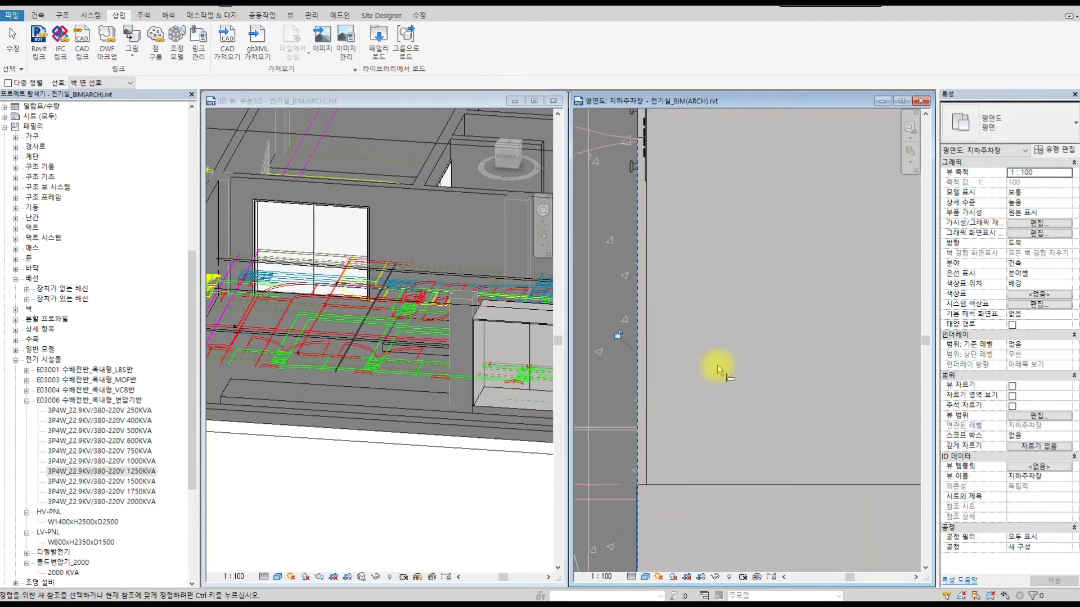
scroll(718, 366, "down", 4)
scroll(828, 251, "up", 2)
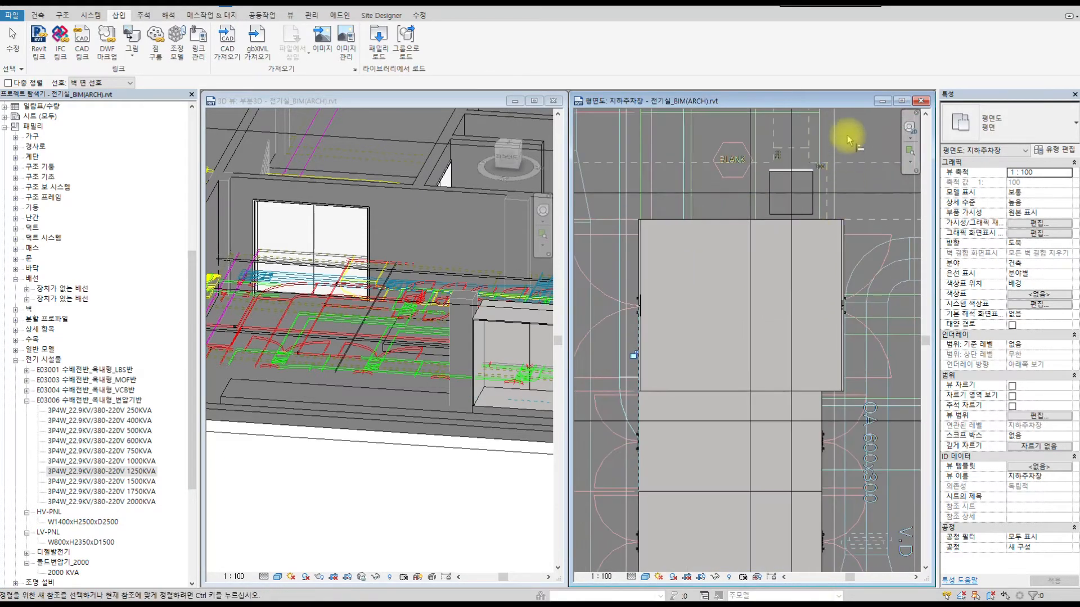
key("Escape")
- Set the 1250KVA transformer type's 크기_세로H to 2700 and 크기_깊이D to 2500, keeping 크기_가로W at 2400
left_click(839, 225)
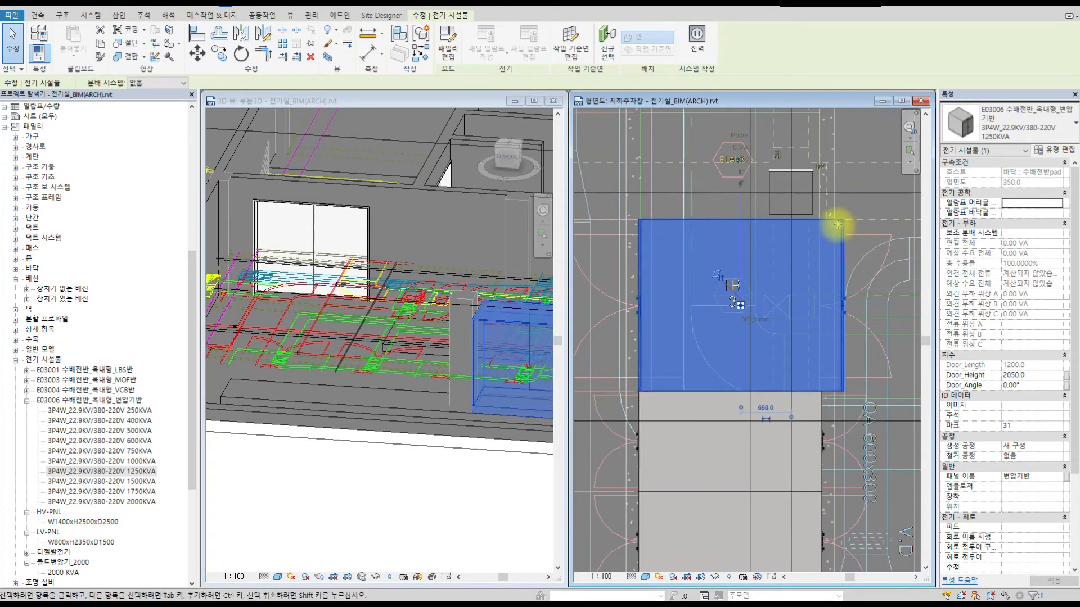
left_click(1058, 152)
scroll(604, 270, "down", 6)
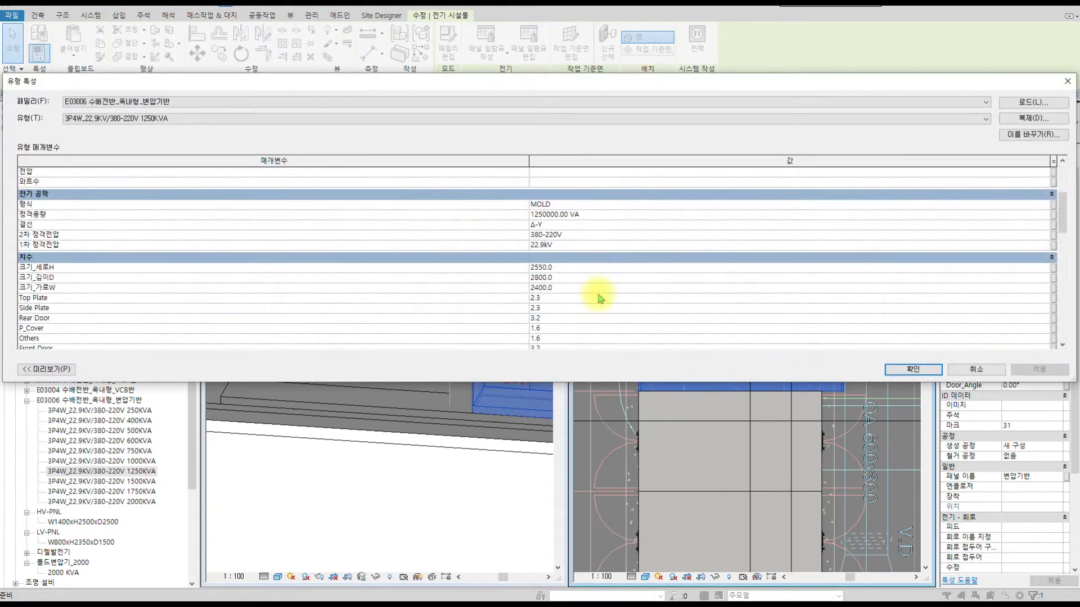
scroll(586, 227, "up", 2)
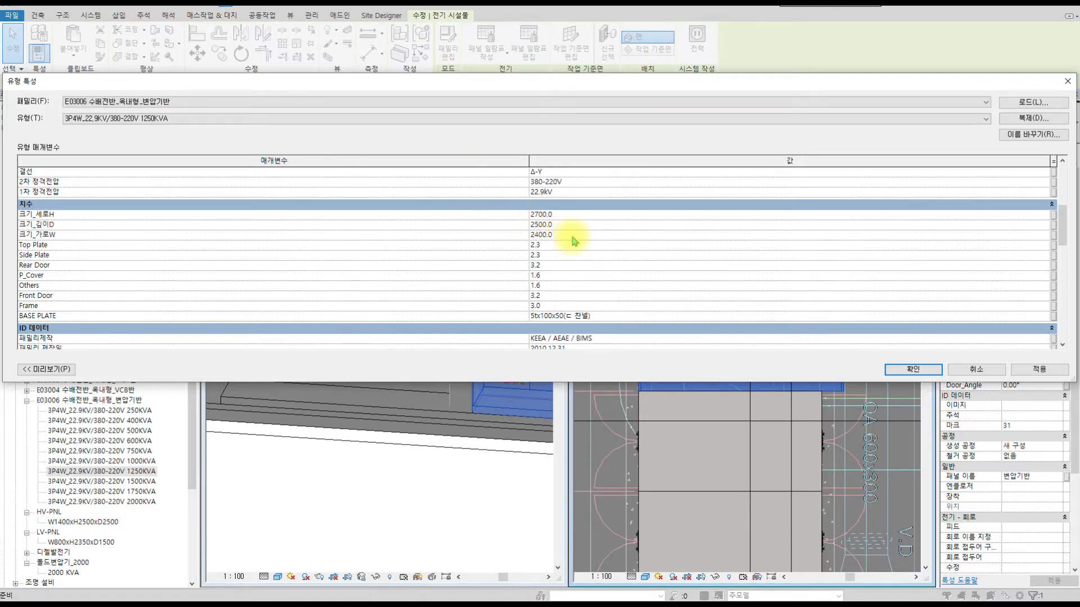
left_click(904, 372)
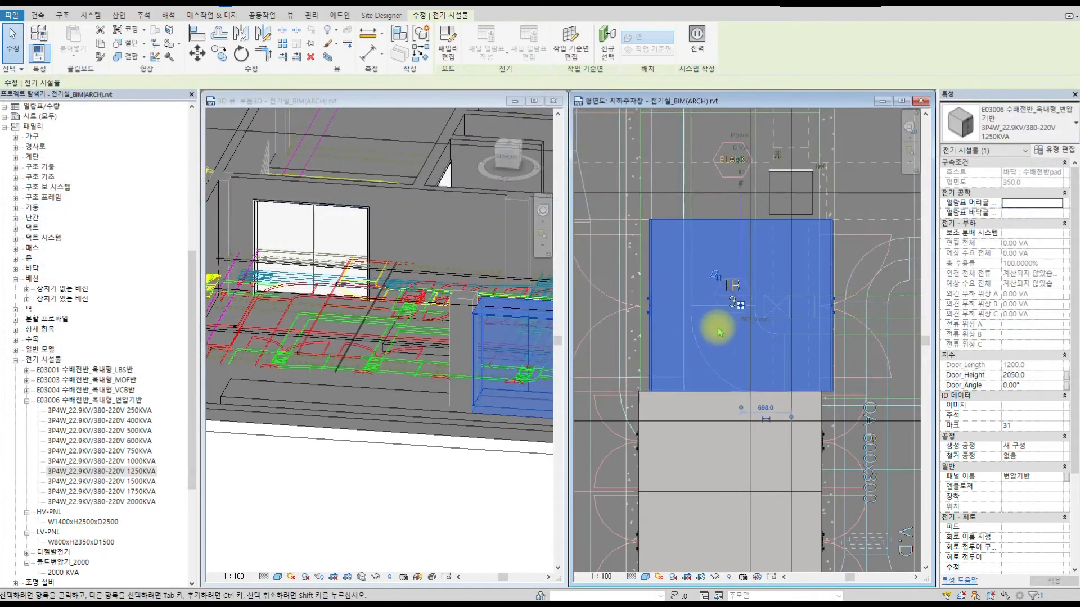
- Realign the resized transformer cabinet's side with the side face of the neighbouring cabinet in the row
scroll(661, 363, "up", 2)
key("Escape")
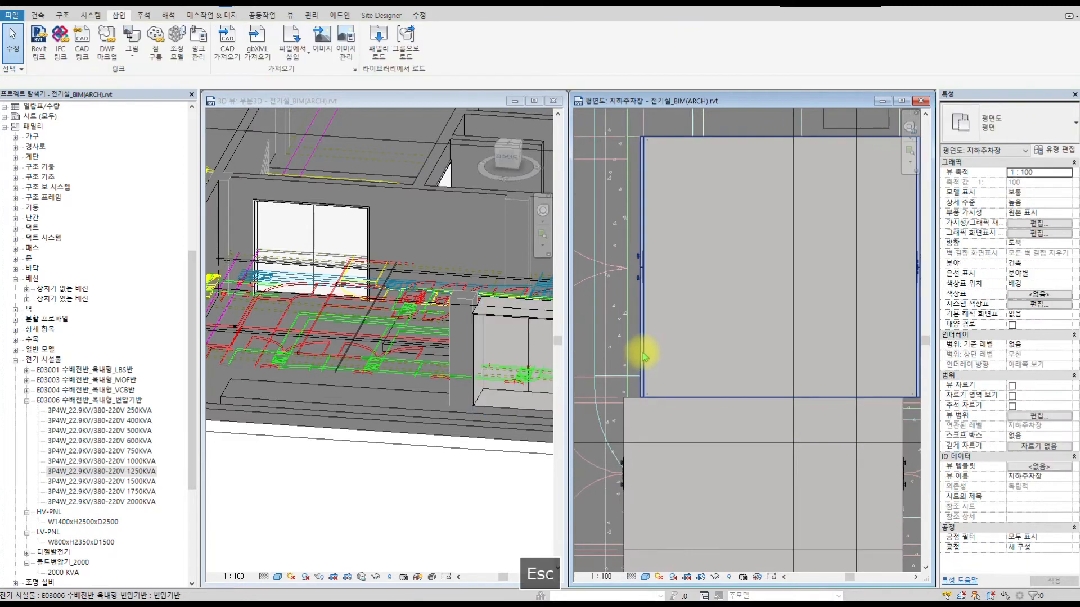
key("l")
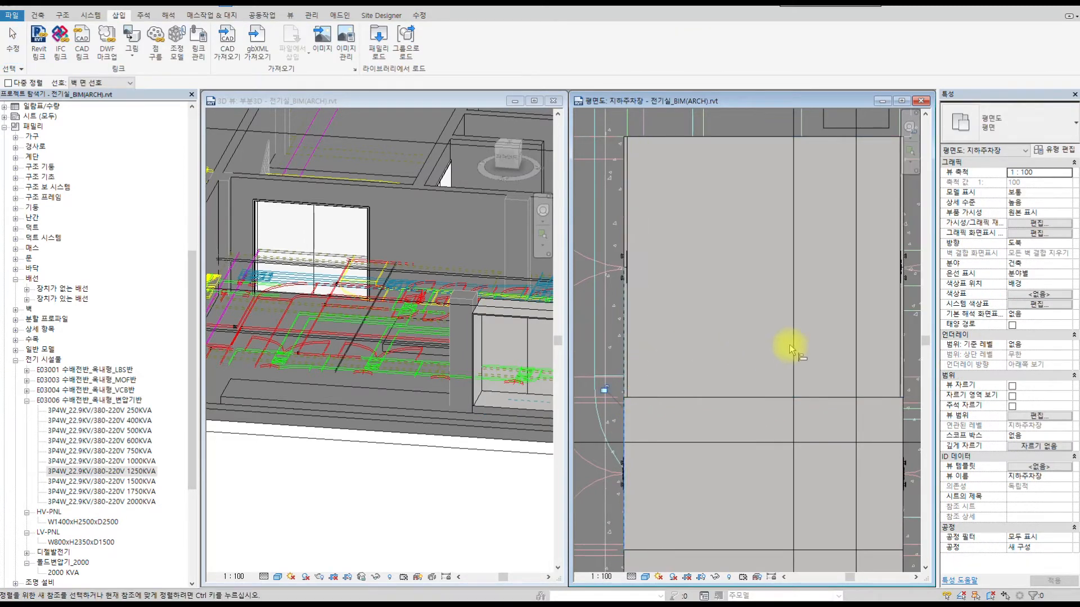
scroll(785, 343, "down", 4)
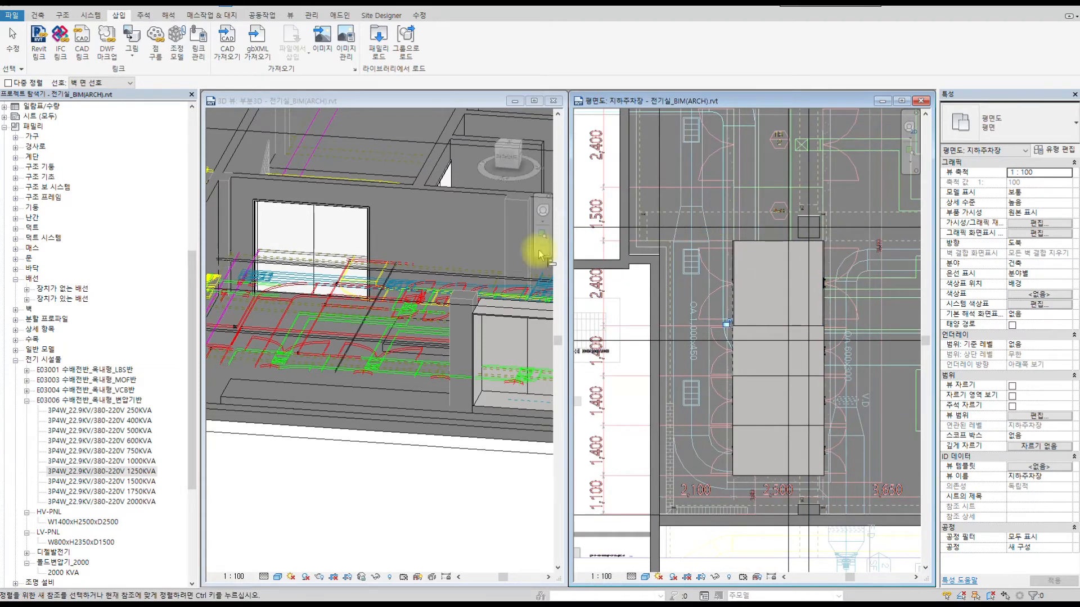
- Examine the aligned transformer cabinet and cabinet row from several directions in the 부분3D view
left_click(445, 275)
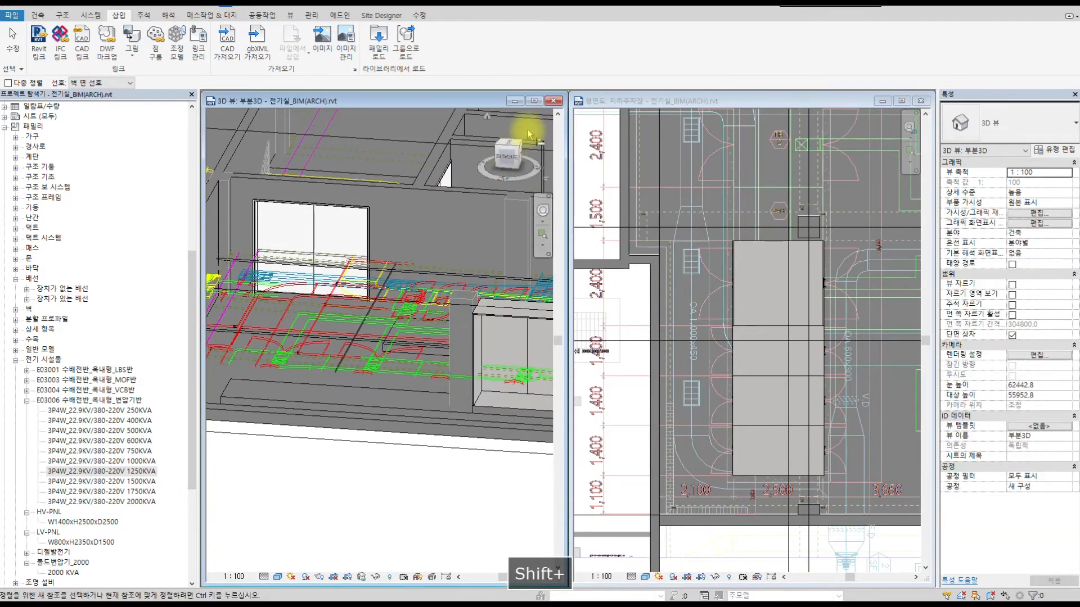
left_click(490, 320)
middle_click_drag(489, 348, 393, 334, "shift")
key("Escape")
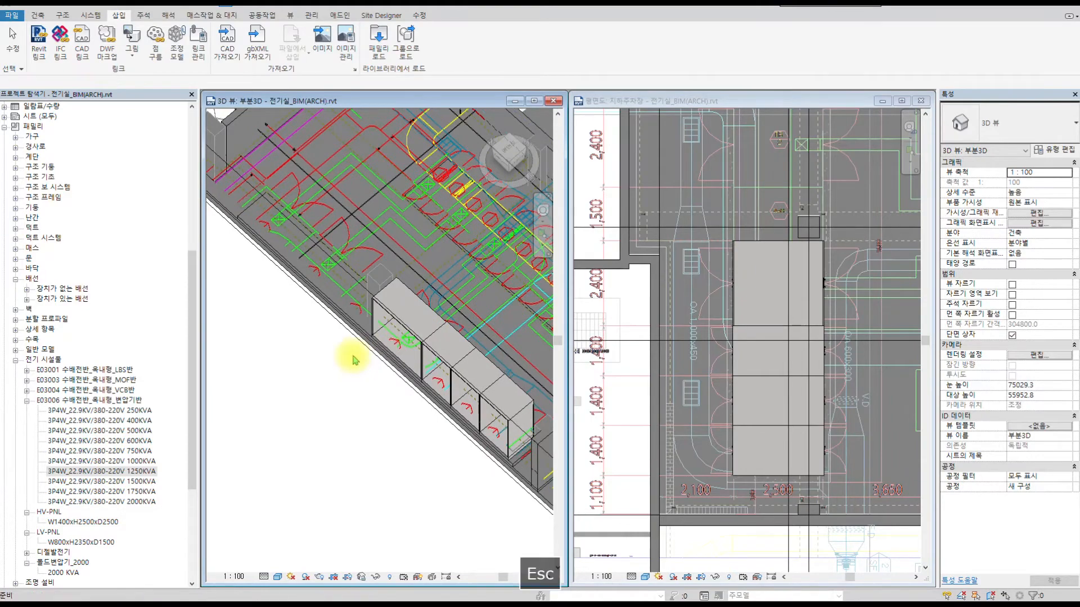
left_click(358, 348)
left_click(358, 345)
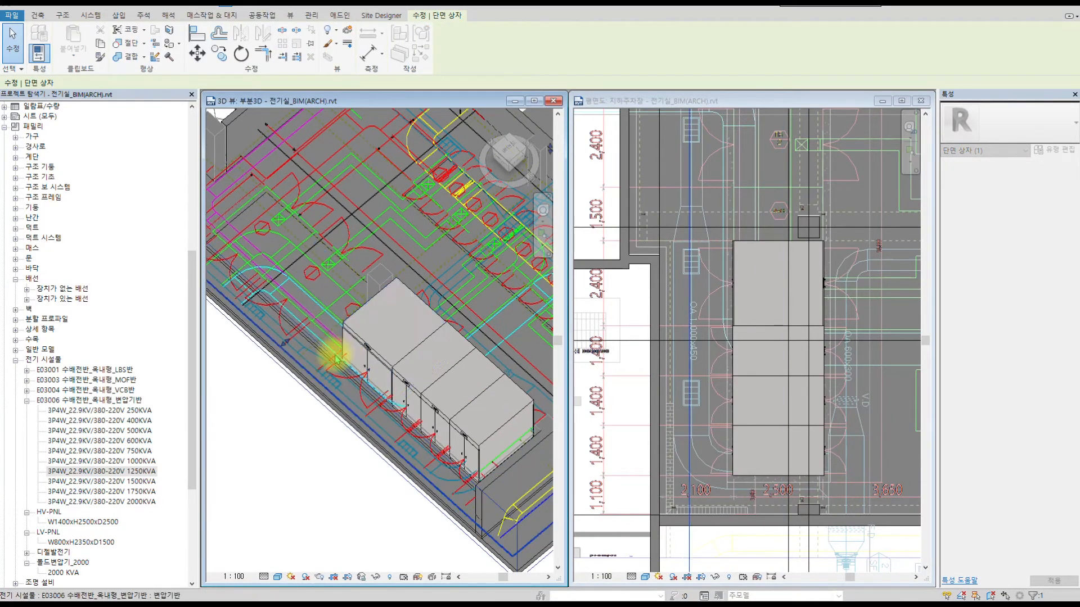
middle_click_drag(373, 337, 626, 222, "shift")
scroll(816, 204, "up", 2)
- Load the family file E03009 수배전반_옥내형_BLANK반.rfa from the family folder in File Explorer into the project
scroll(766, 241, "up", 2)
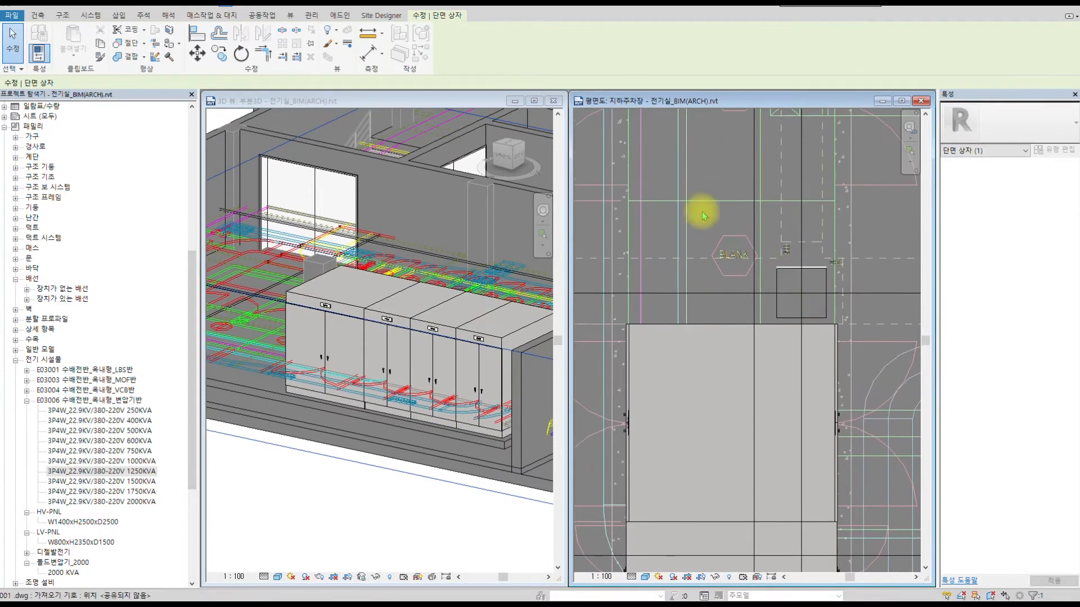
scroll(64, 316, "down", 2)
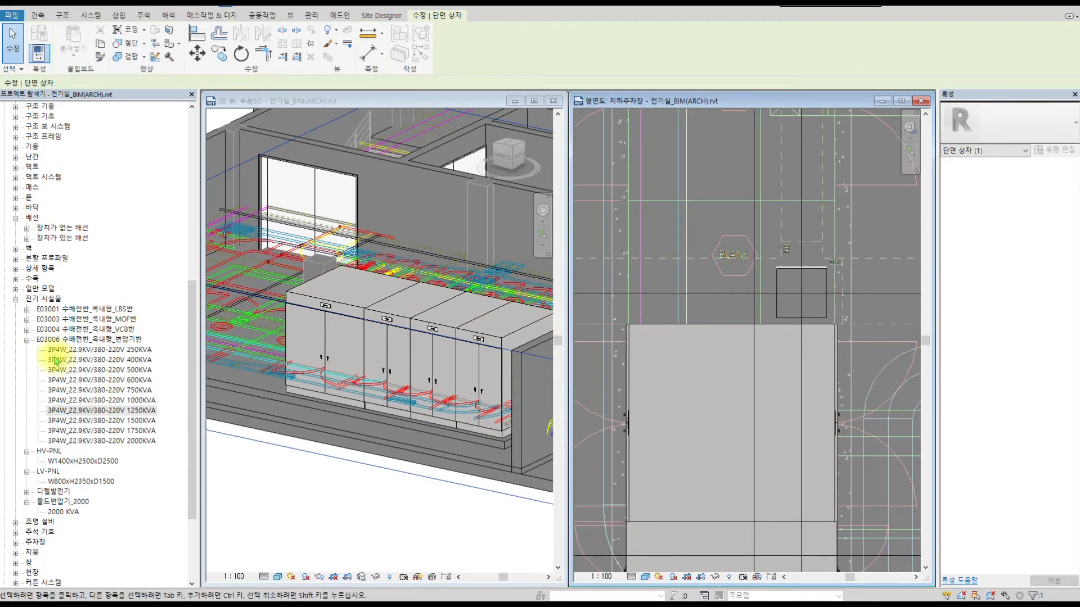
left_click(27, 341)
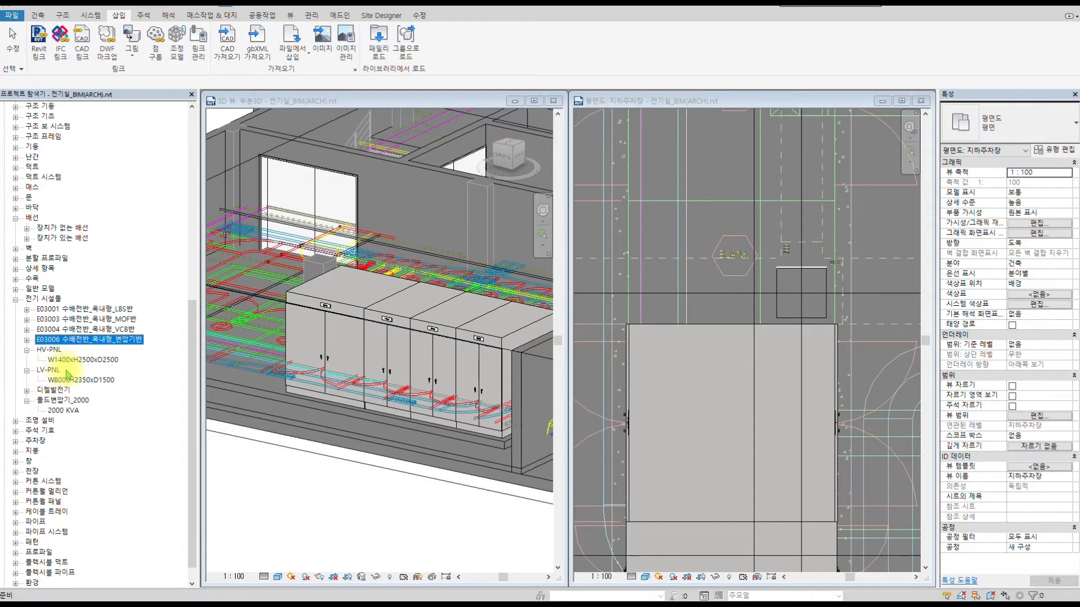
key("alt+Tab")
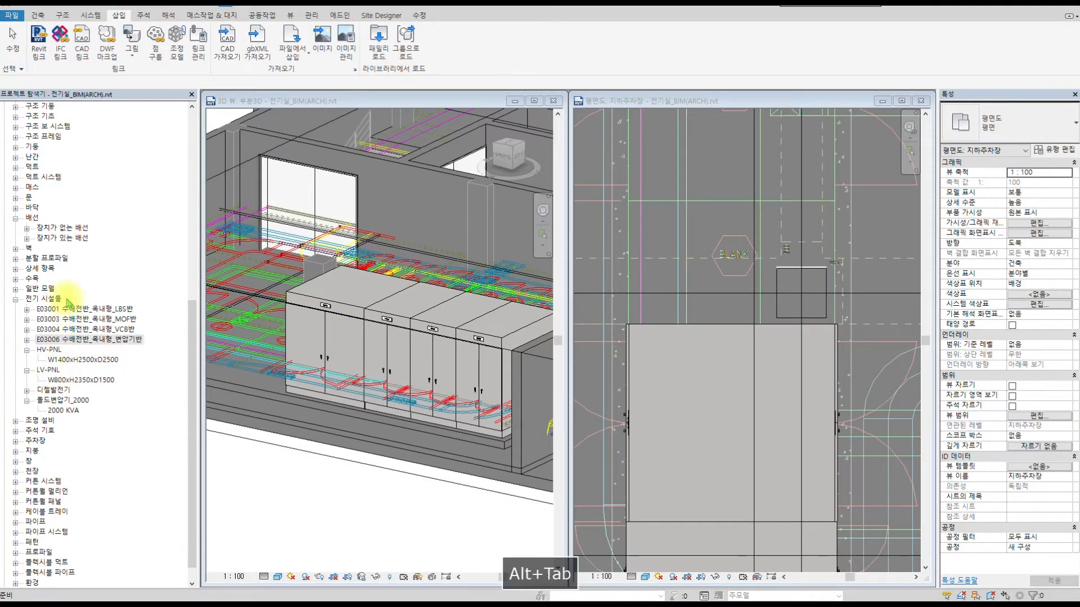
left_click_drag(0, 77, 113, 78)
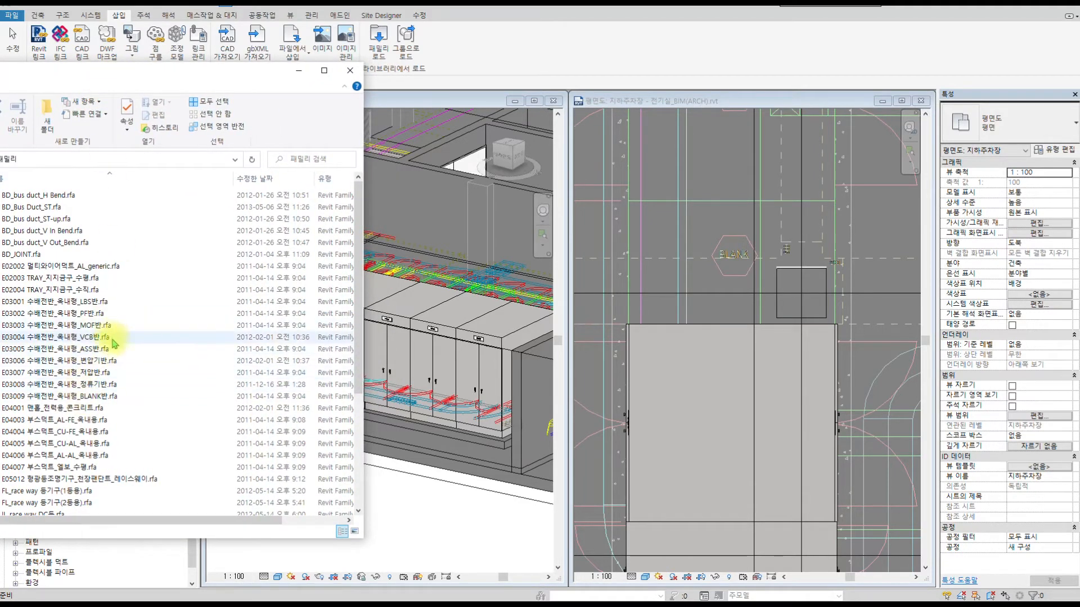
left_click(77, 396)
left_click_drag(77, 400, 668, 292)
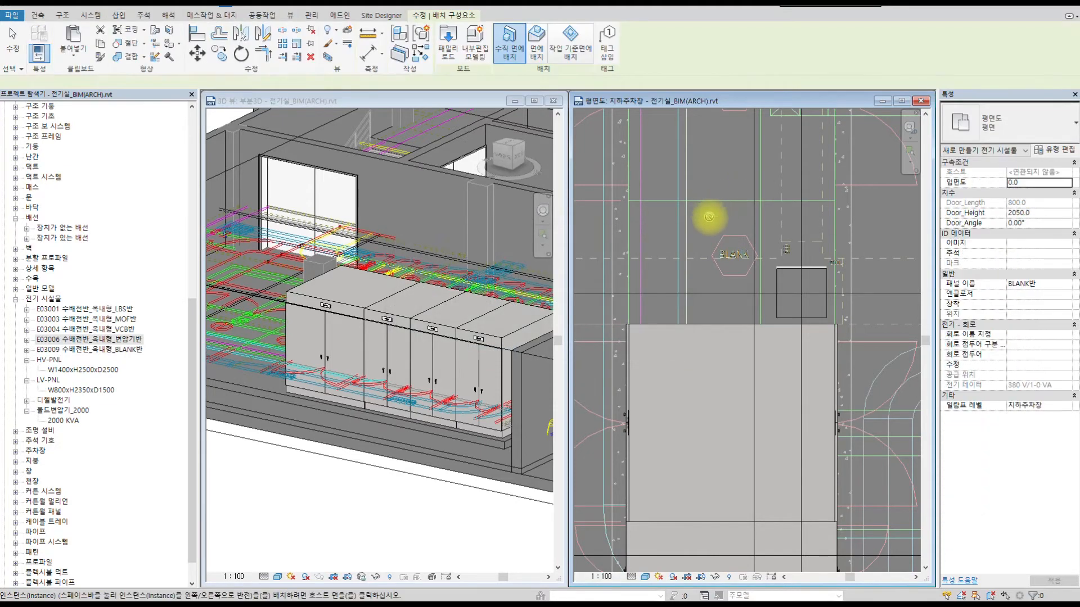
- Place a BLANK반 800x2550x2000 cabinet on the raised slab beyond the end of the cabinet row
left_click(288, 334)
middle_click_drag(289, 334, 487, 296)
scroll(410, 315, "up", 5)
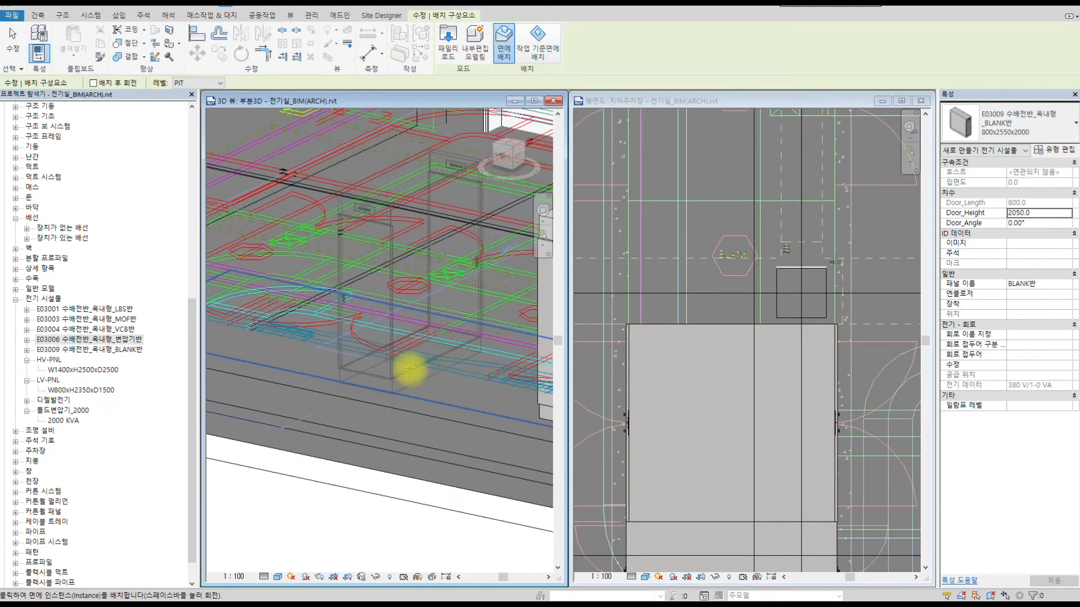
left_click(439, 385)
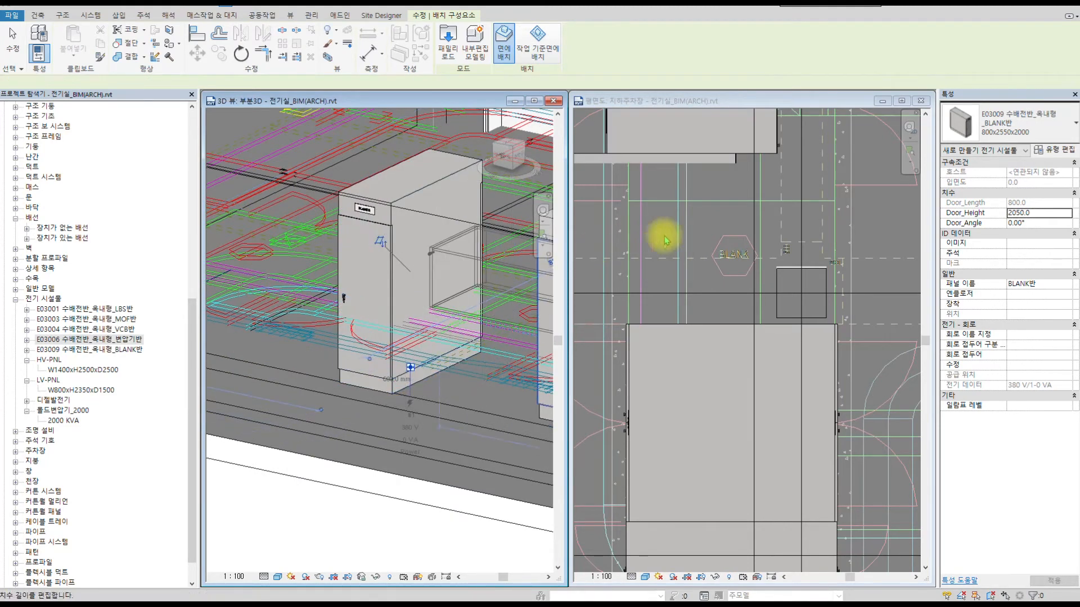
scroll(684, 235, "down", 2)
key("Escape")
- Set the placed BLANK반 cabinet type's 크기_세로H to 2700, 크기_깊이D to 2500 and 크기_가로W to 1500
key("z")
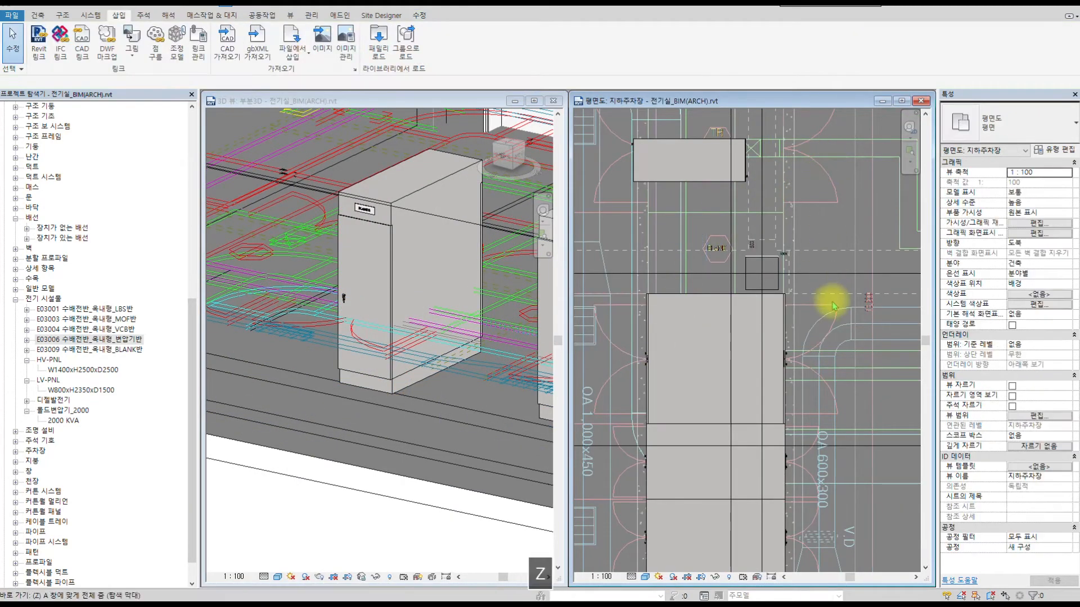
key("space")
scroll(731, 256, "up", 8)
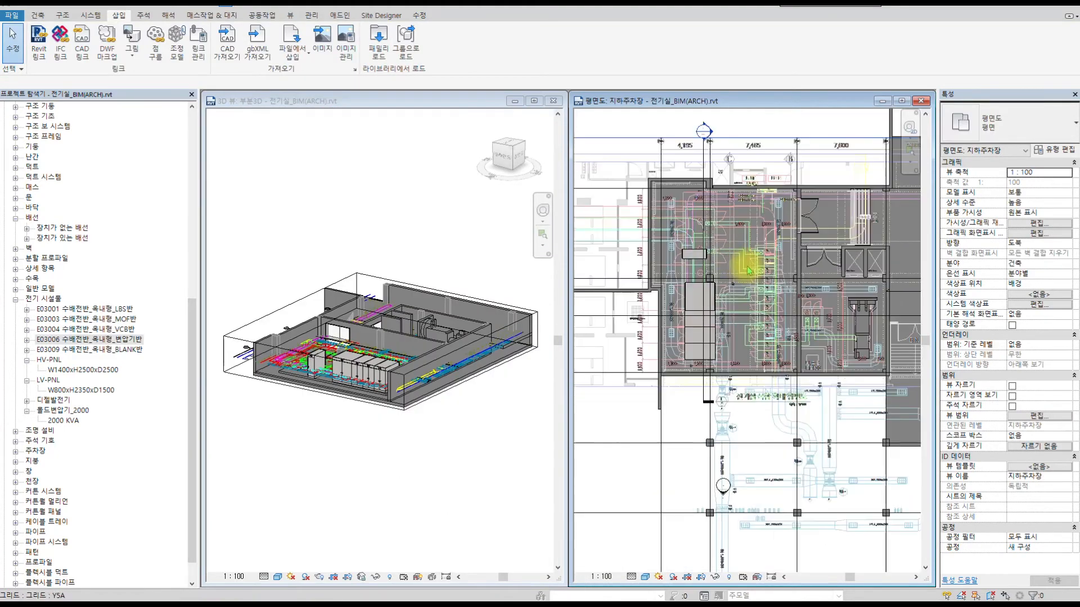
scroll(683, 257, "up", 3)
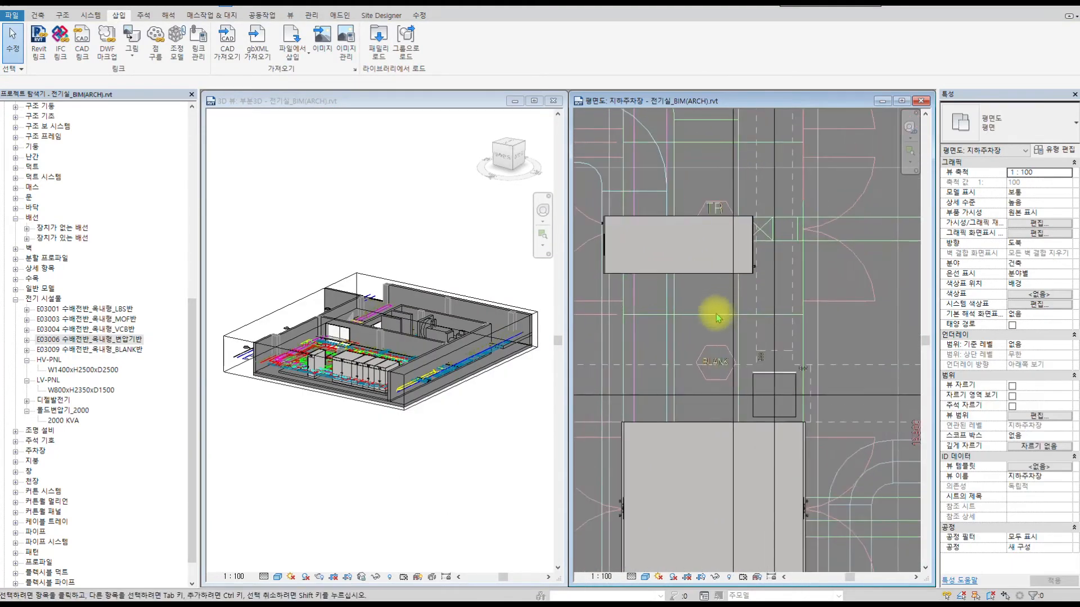
left_click(711, 272)
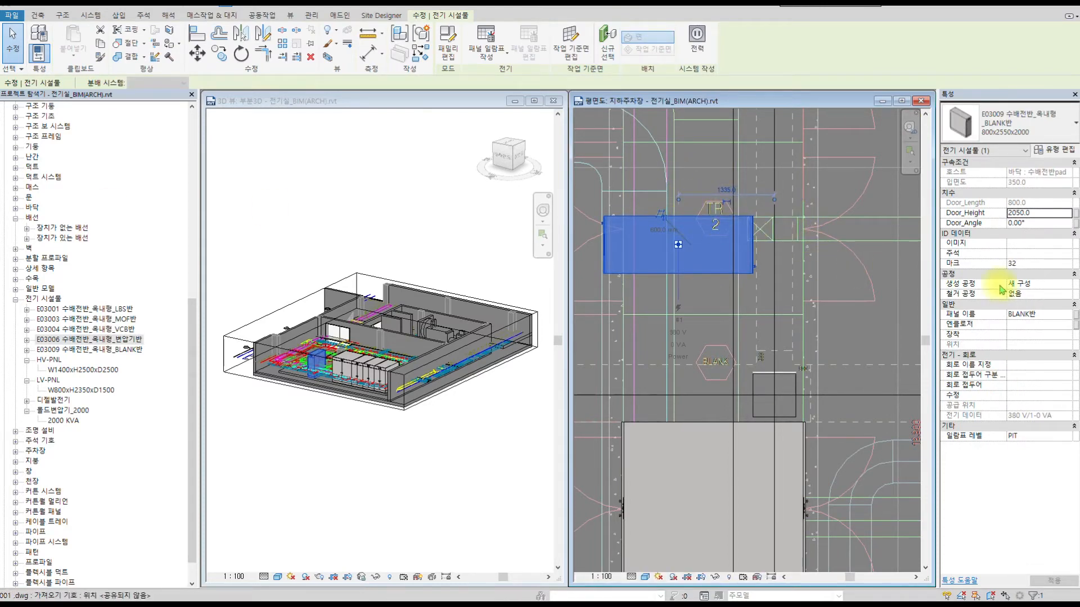
left_click(1058, 151)
scroll(559, 313, "down", 5)
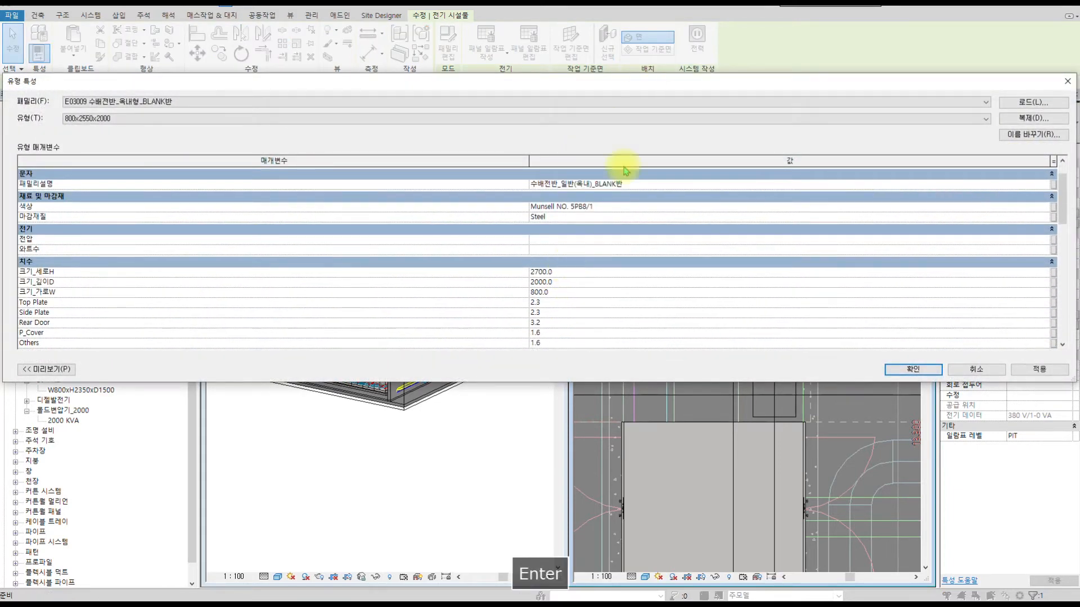
key("Up")
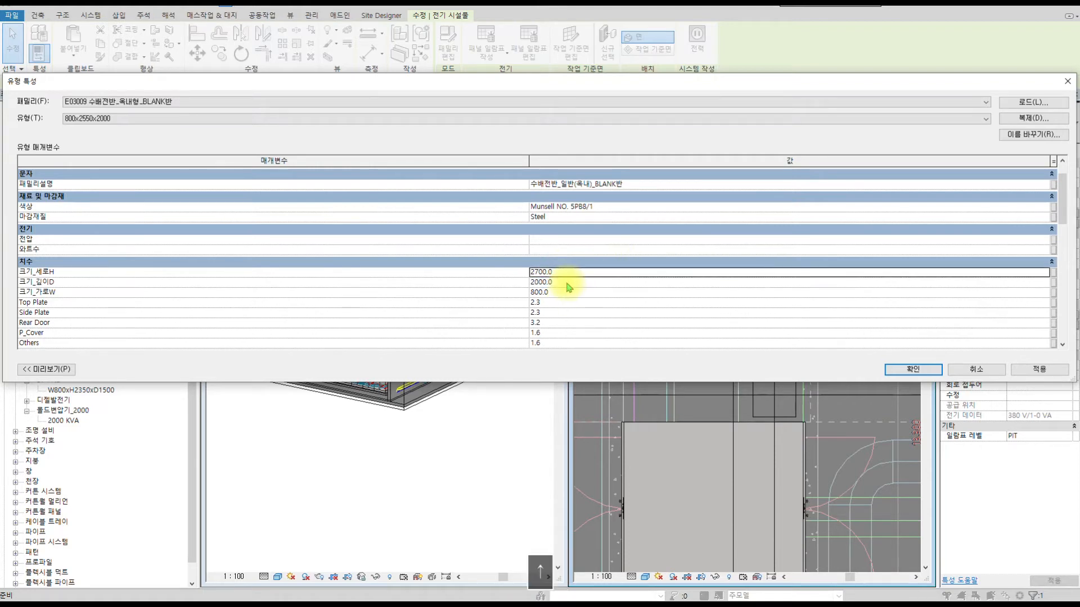
left_click(564, 282)
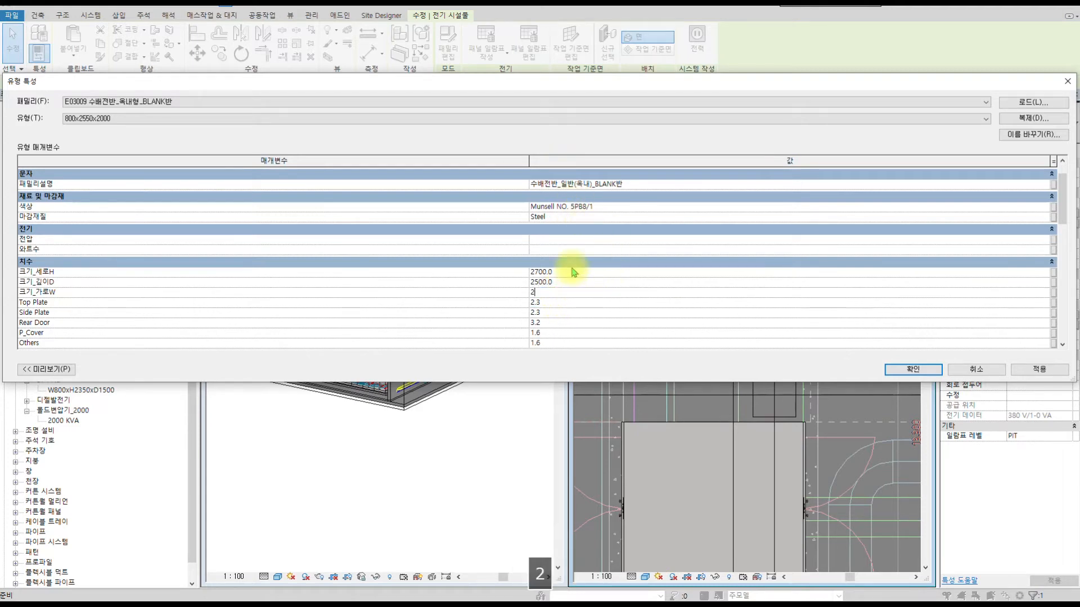
key("BackSpace")
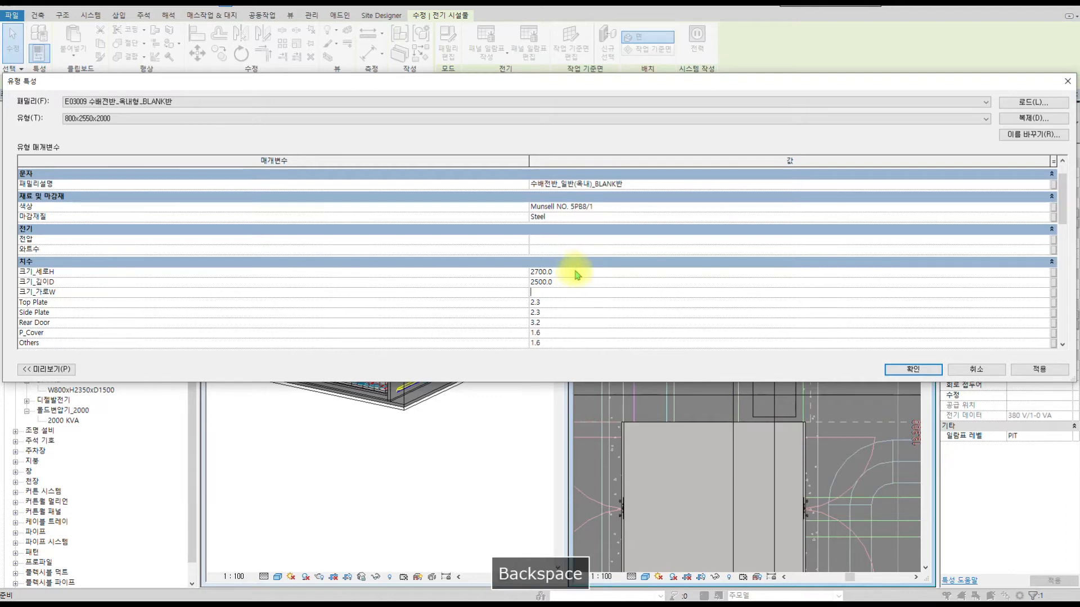
type("1500.0")
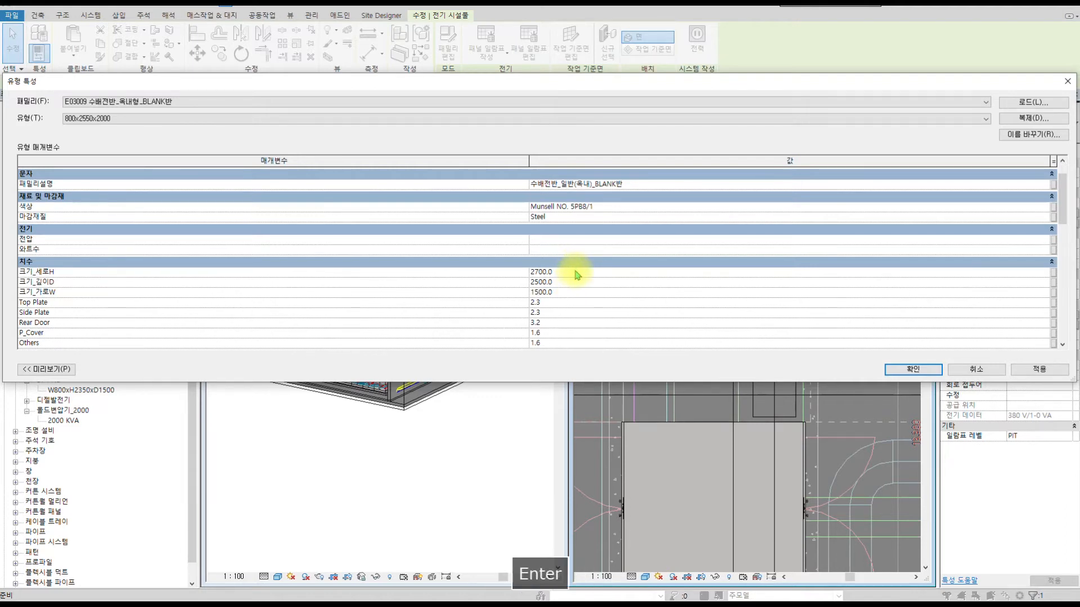
left_click(912, 370)
- Align the BLANK반 cabinet's side with the end face of the neighbouring 1250KVA transformer cabinet
scroll(706, 346, "up", 2)
key("a")
key("l")
left_click(725, 451)
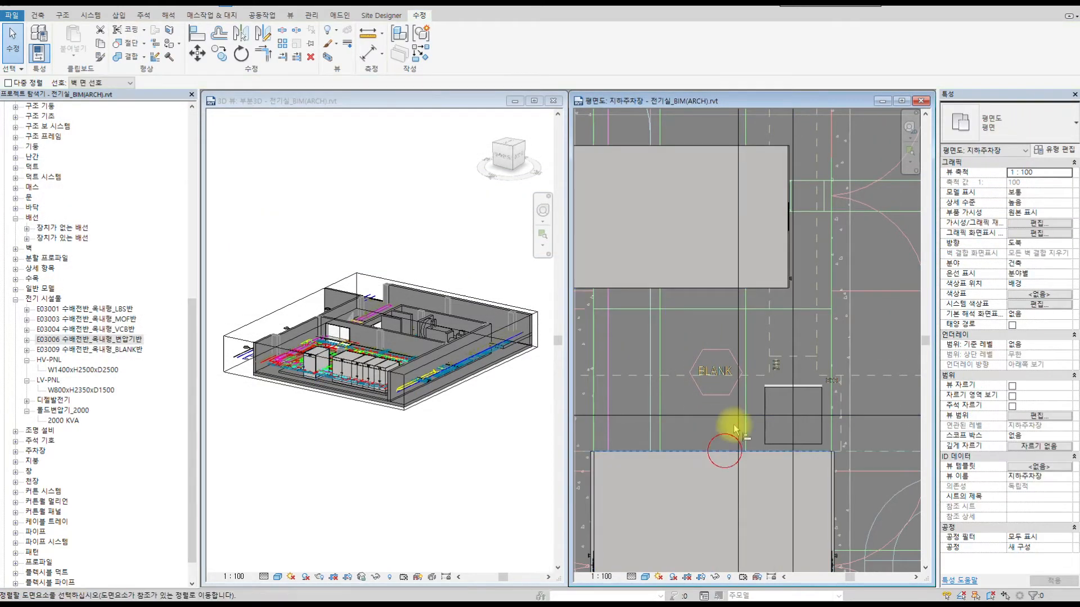
left_click(728, 293)
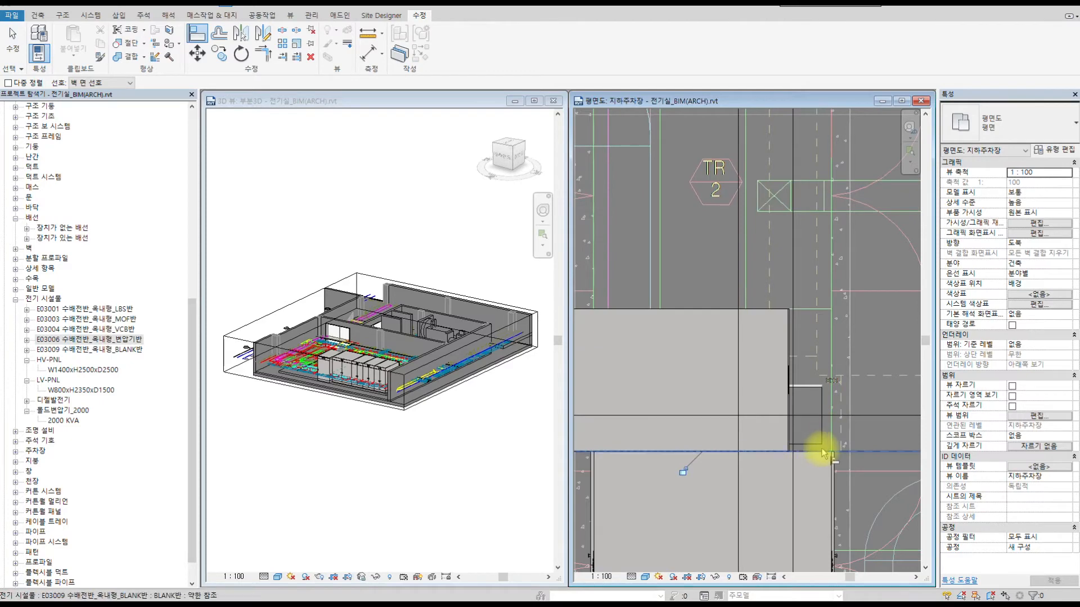
- Align the BLANK반 cabinet's door face with the transformer cabinet's door face in the 지하주차장 plan
scroll(821, 439, "up", 2)
scroll(849, 464, "down", 2)
middle_click_drag(851, 465, 827, 262)
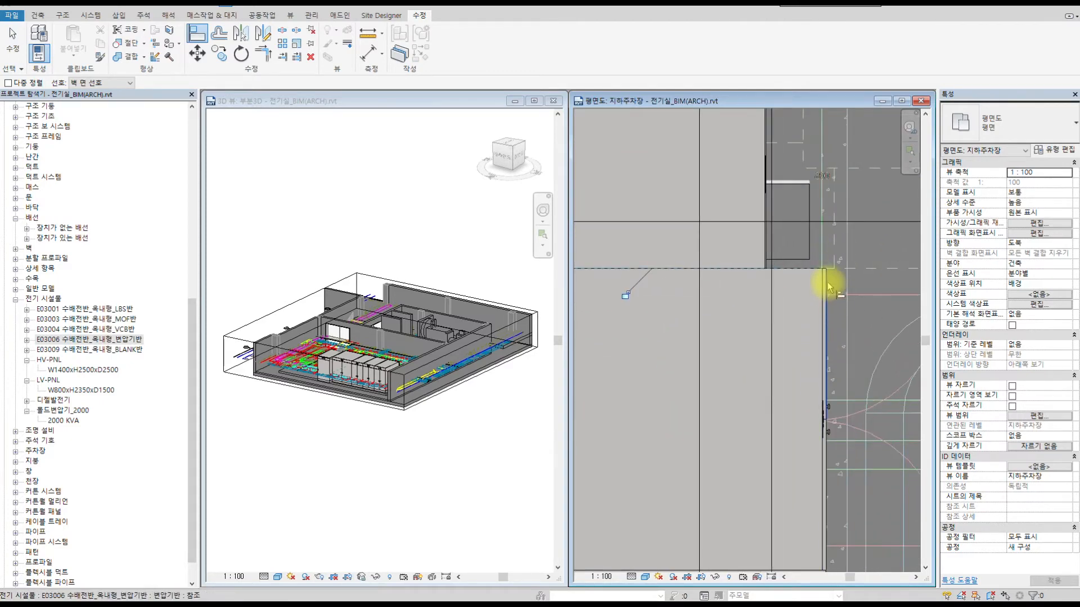
scroll(821, 275, "up", 2)
left_click(831, 277)
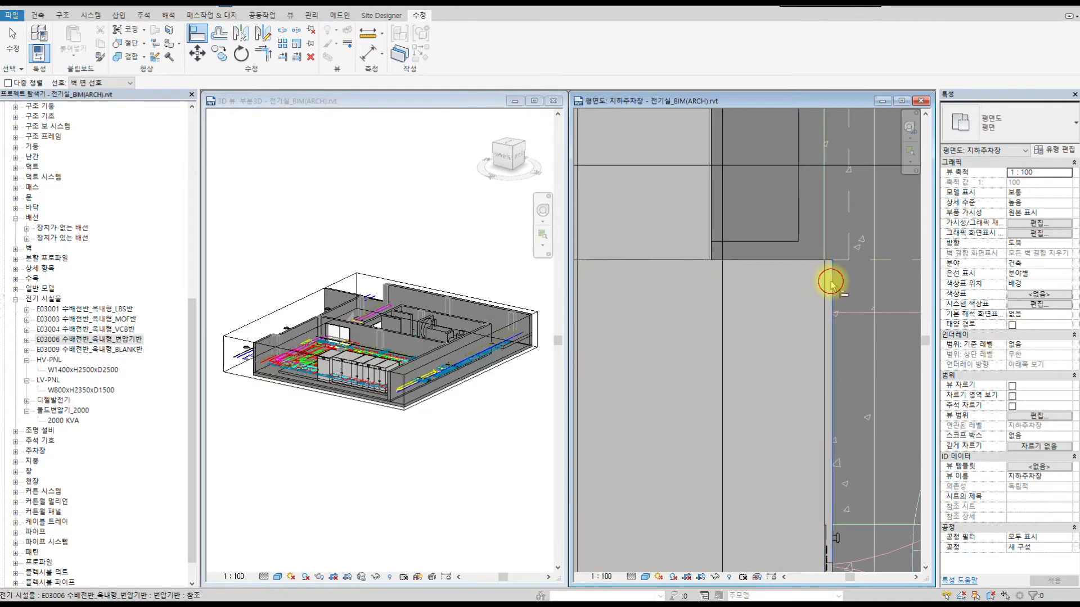
left_click(710, 236)
scroll(838, 254, "up", 2)
scroll(828, 295, "up", 3)
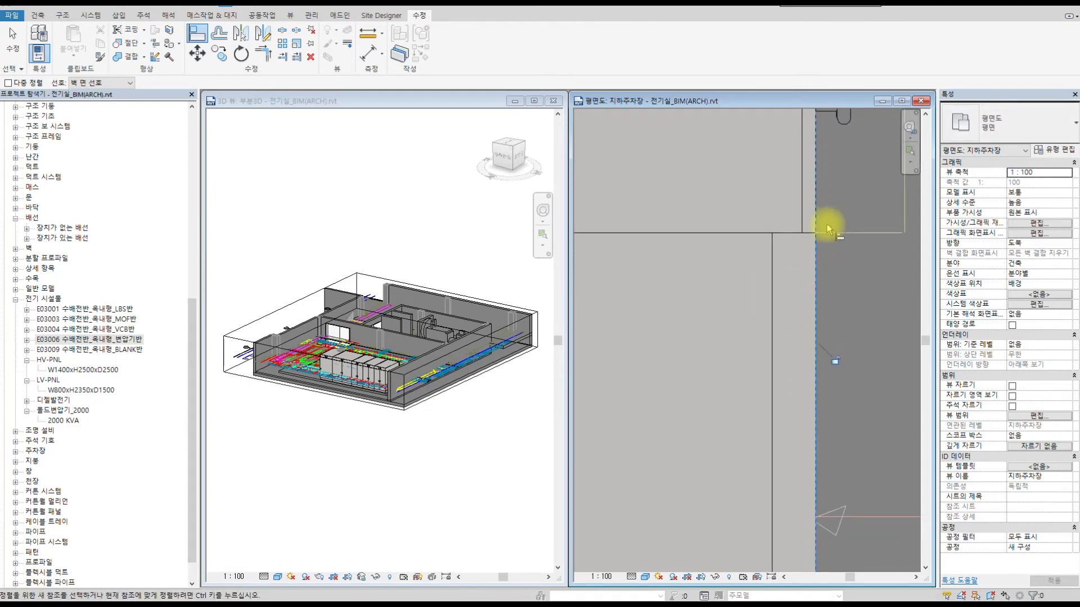
scroll(704, 247, "down", 6)
middle_click_drag(766, 245, 911, 331)
scroll(781, 264, "up", 1)
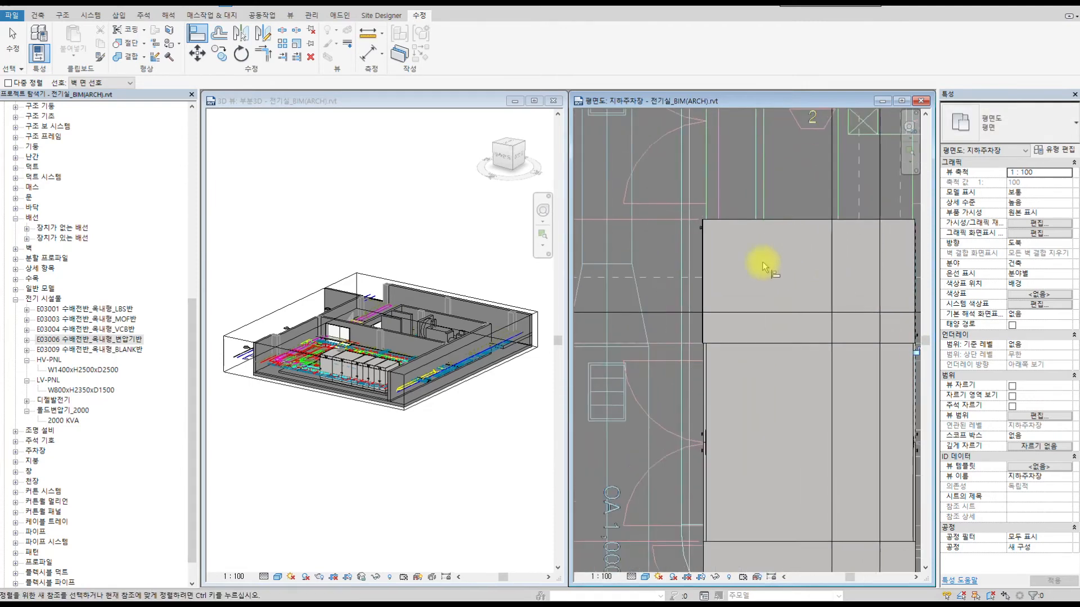
scroll(751, 253, "up", 2)
- Examine the aligned BLANK반 cabinet beside the transformer cabinet in the 부분3D view
left_click(407, 441)
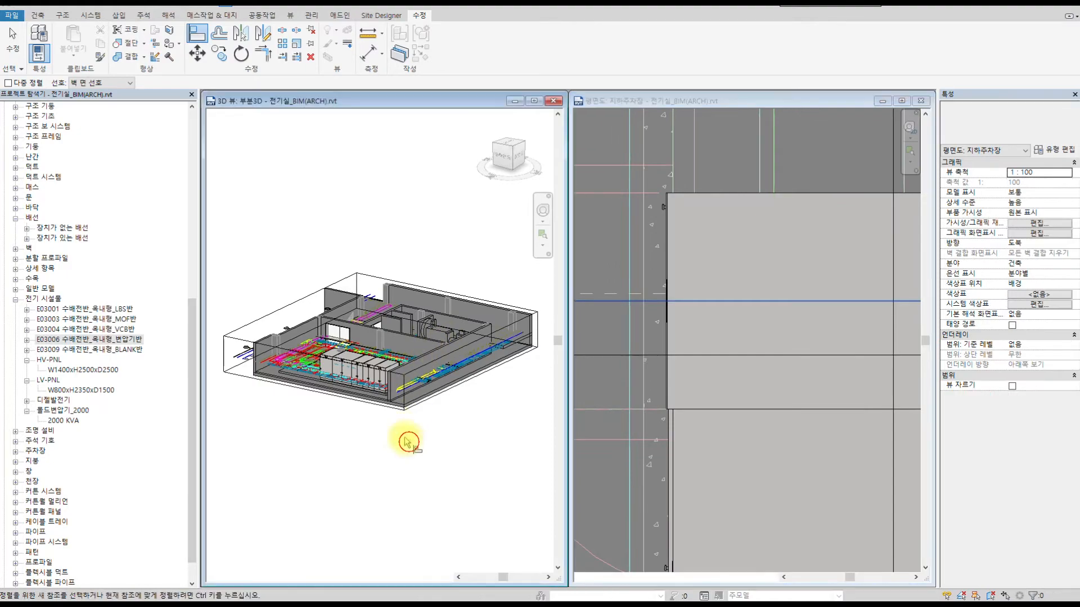
scroll(344, 370, "up", 10)
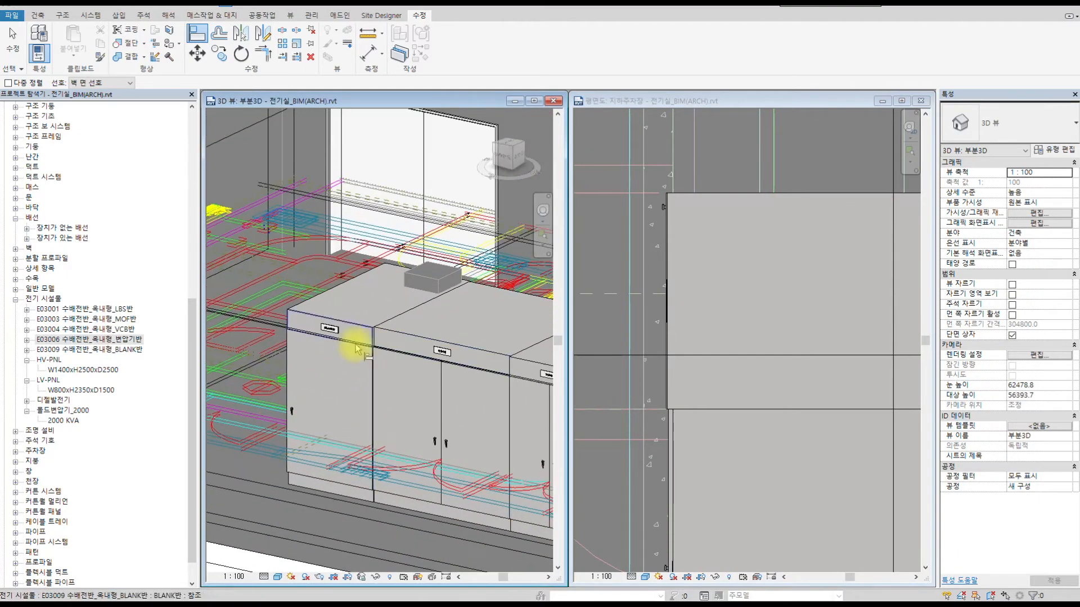
scroll(371, 337, "up", 2)
middle_click_drag(409, 309, 394, 282, "shift")
key("Escape")
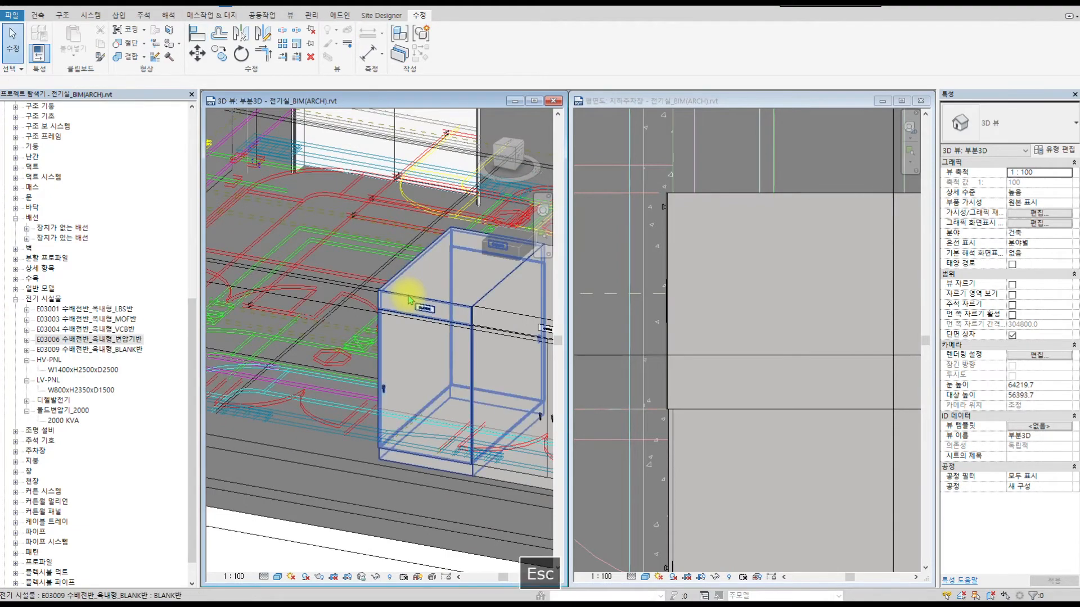
left_click(409, 300)
middle_click_drag(412, 315, 457, 307, "shift")
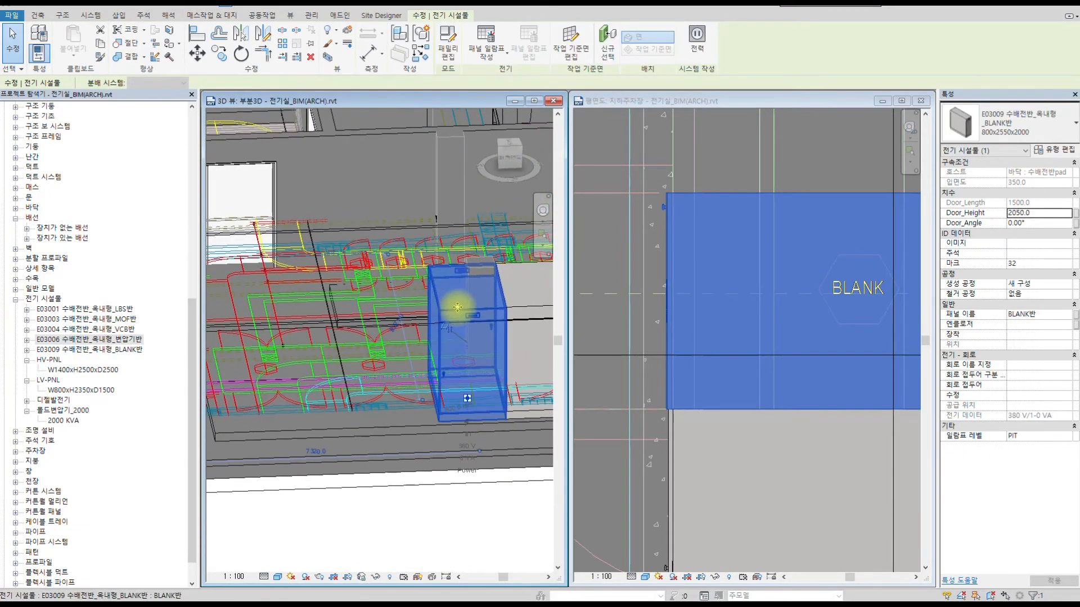
- Copy the 1250KVA transformer cabinet with the multiple option, corner to corner, to the BLANK반 cabinet's far side at the TR 2 mark
scroll(766, 163, "down", 4)
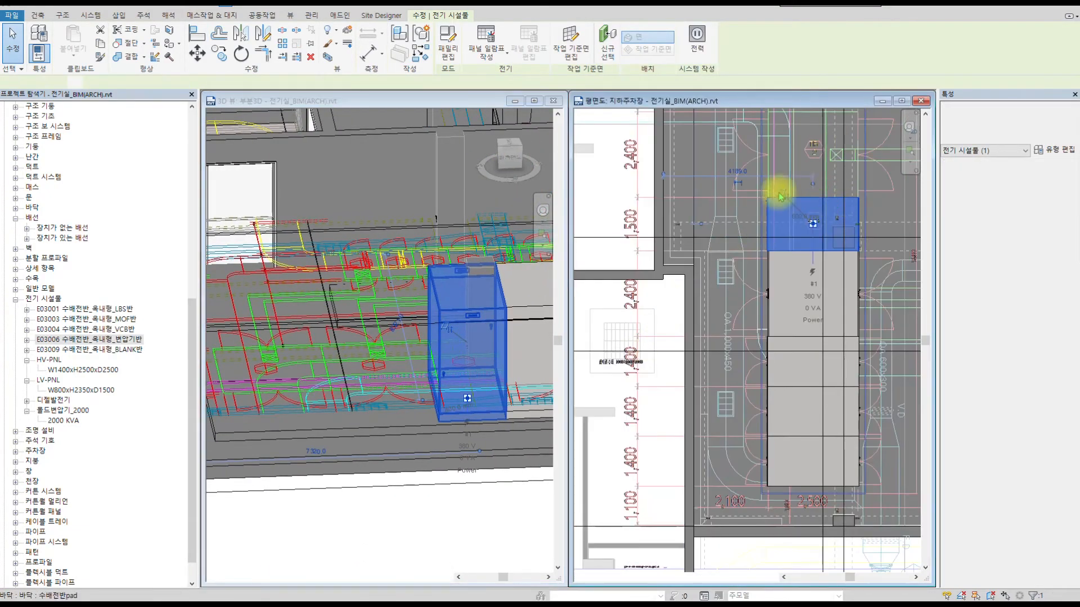
middle_click_drag(749, 212, 734, 314)
scroll(781, 396, "up", 3)
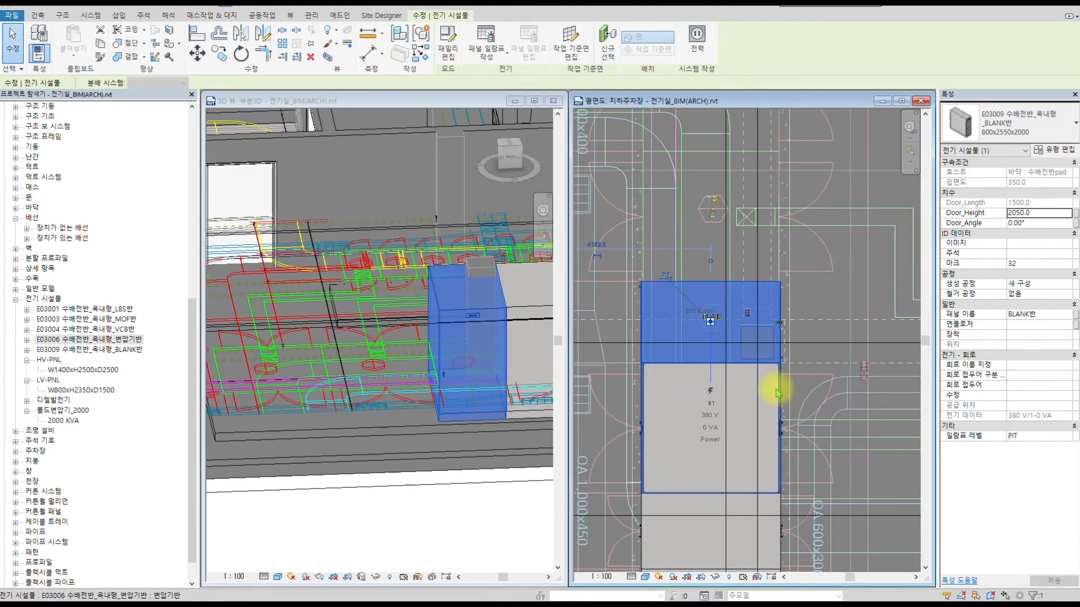
left_click(777, 395)
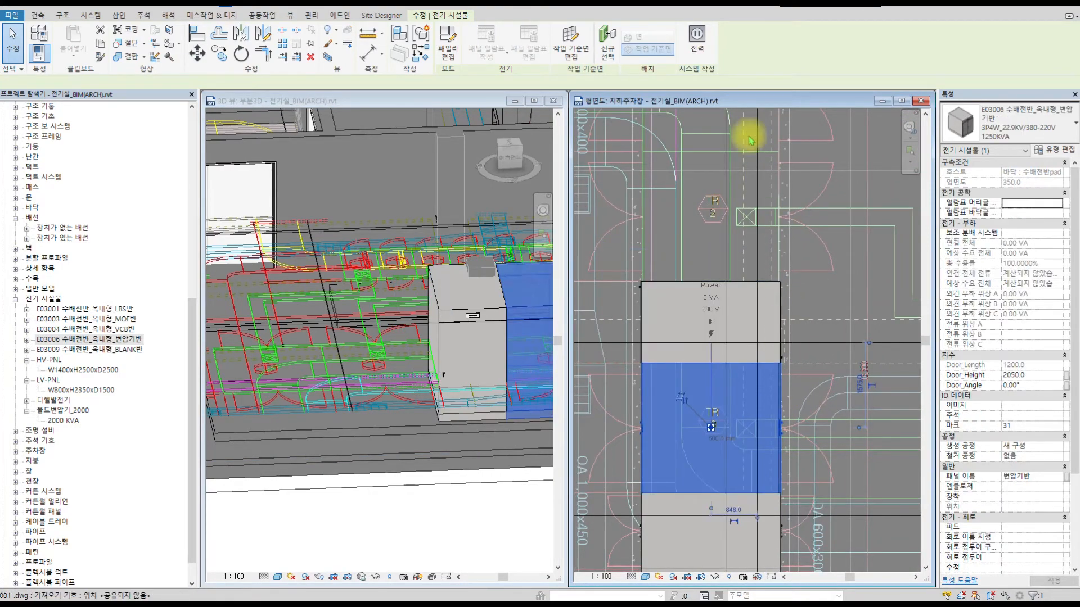
left_click(219, 53)
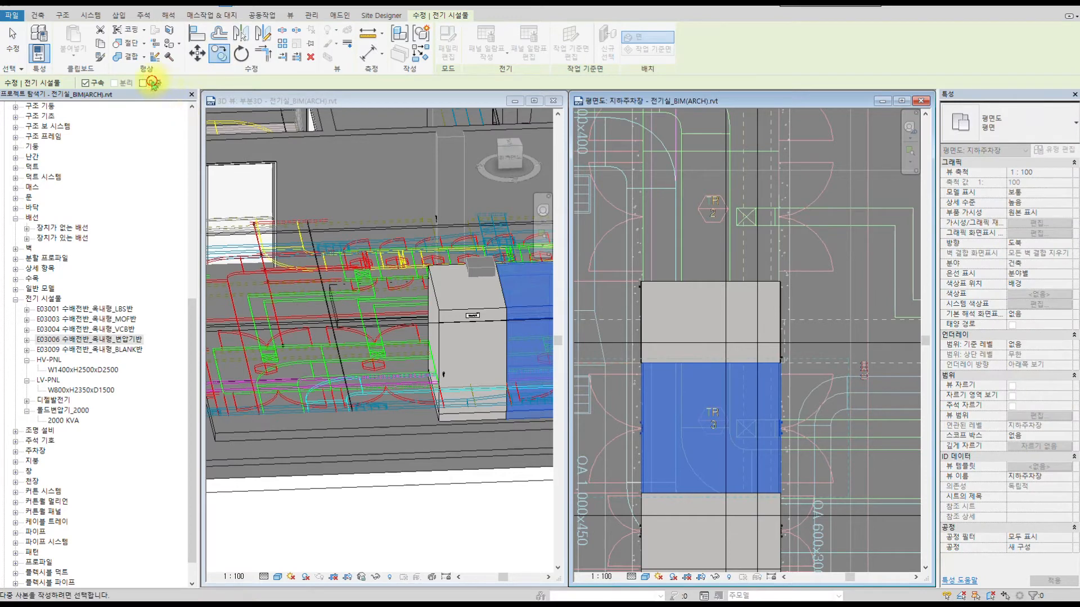
scroll(641, 495, "up", 5)
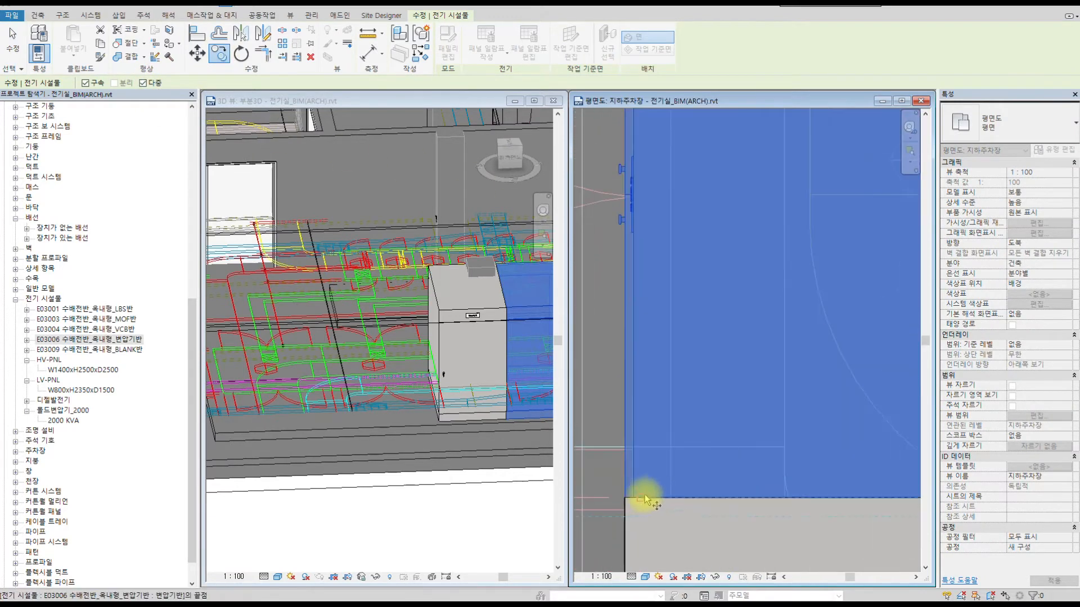
left_click(627, 499)
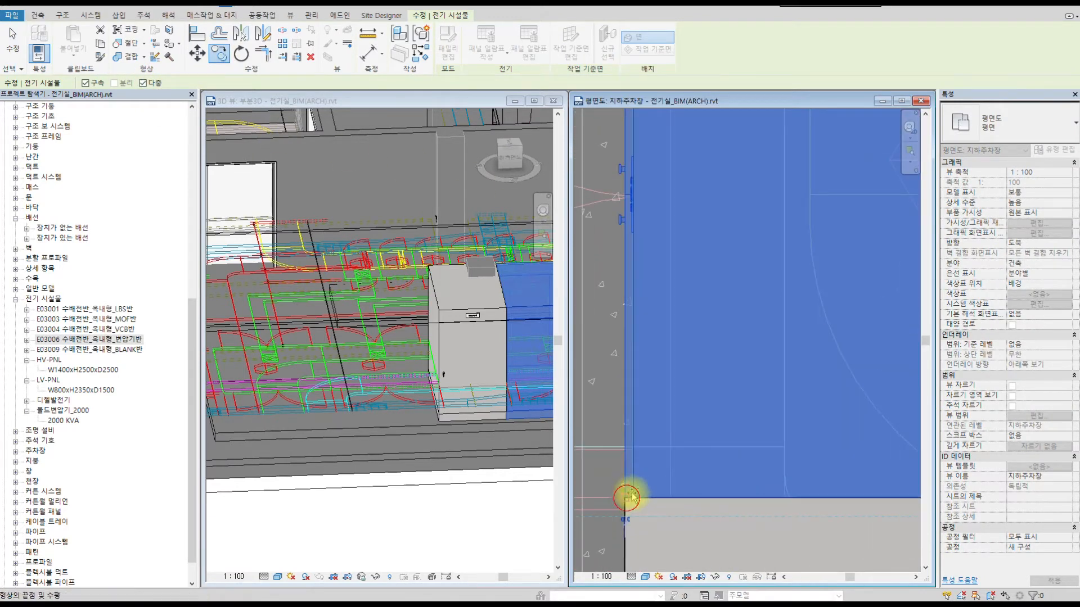
scroll(716, 201, "down", 2)
middle_click_drag(706, 184, 671, 447)
middle_click_drag(665, 231, 634, 373)
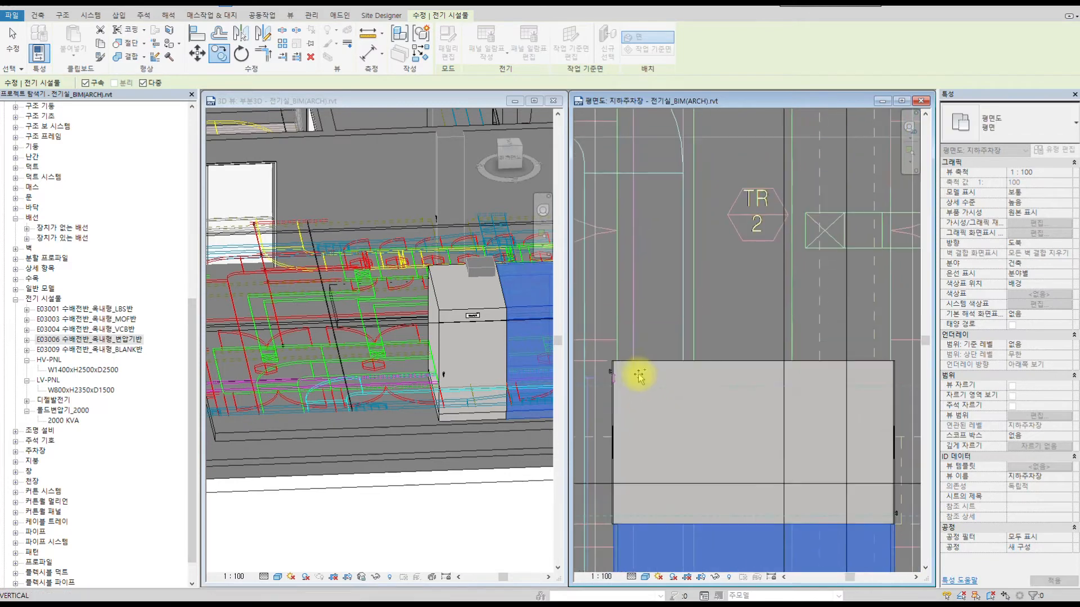
scroll(613, 367, "up", 3)
scroll(613, 369, "up", 2)
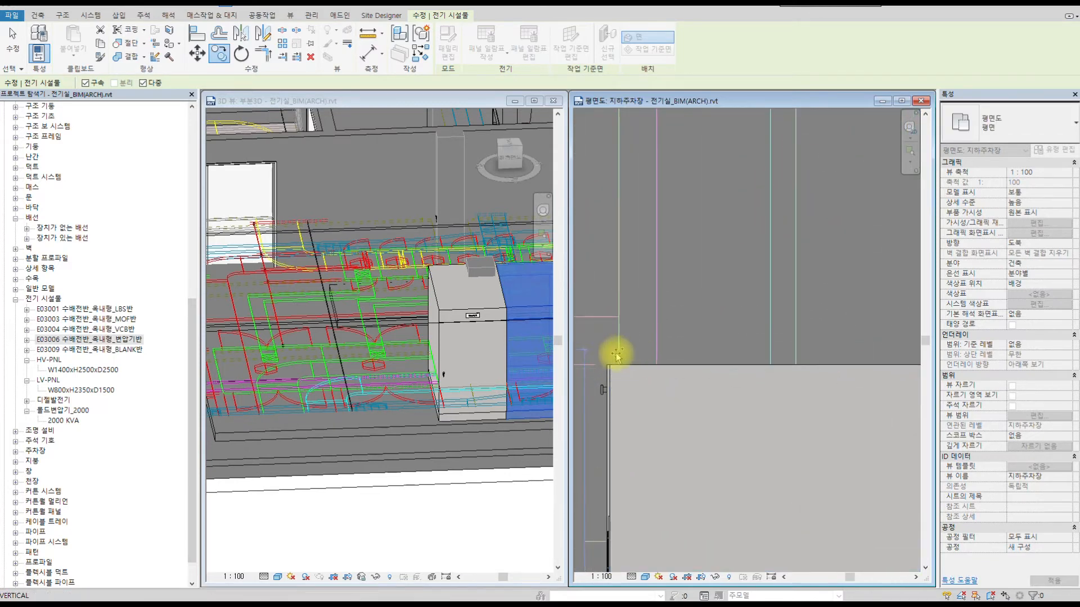
scroll(607, 366, "up", 2)
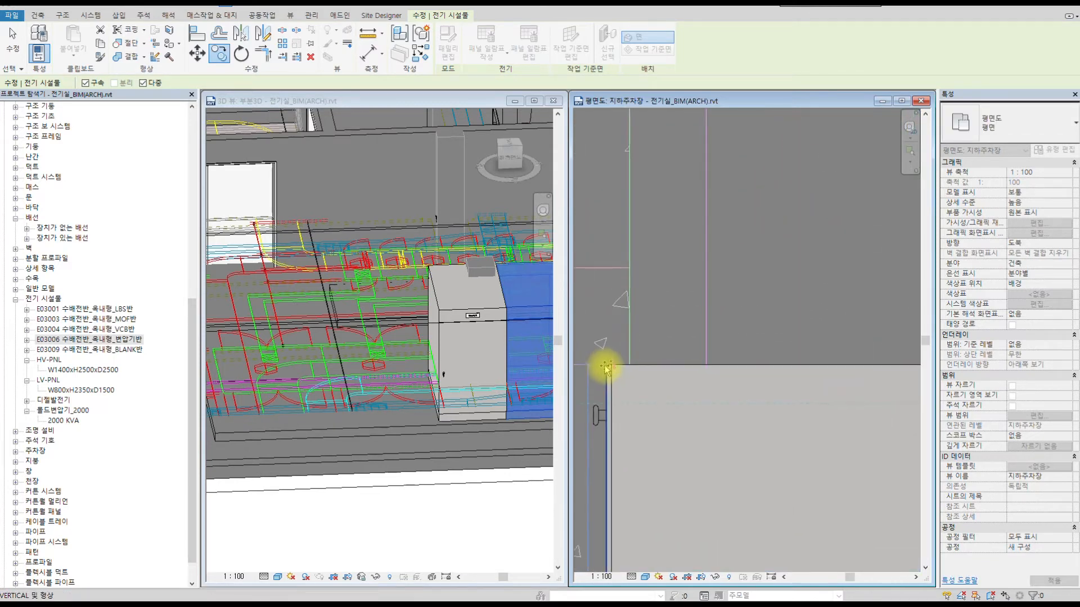
left_click(609, 365)
- Place a second copy of the transformer cabinet at the TR 1 mark, adjoining the TR 2 copy, and finish copying
scroll(711, 224, "down", 4)
middle_click_drag(711, 224, 651, 467)
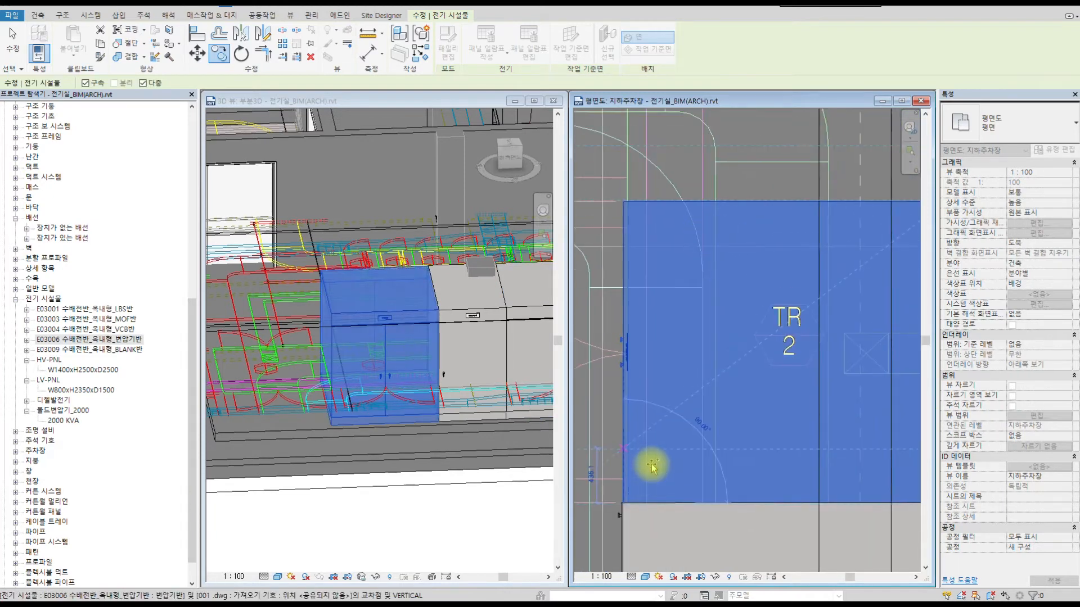
middle_click_drag(664, 280, 663, 400)
scroll(618, 387, "down", 2)
scroll(633, 404, "up", 4)
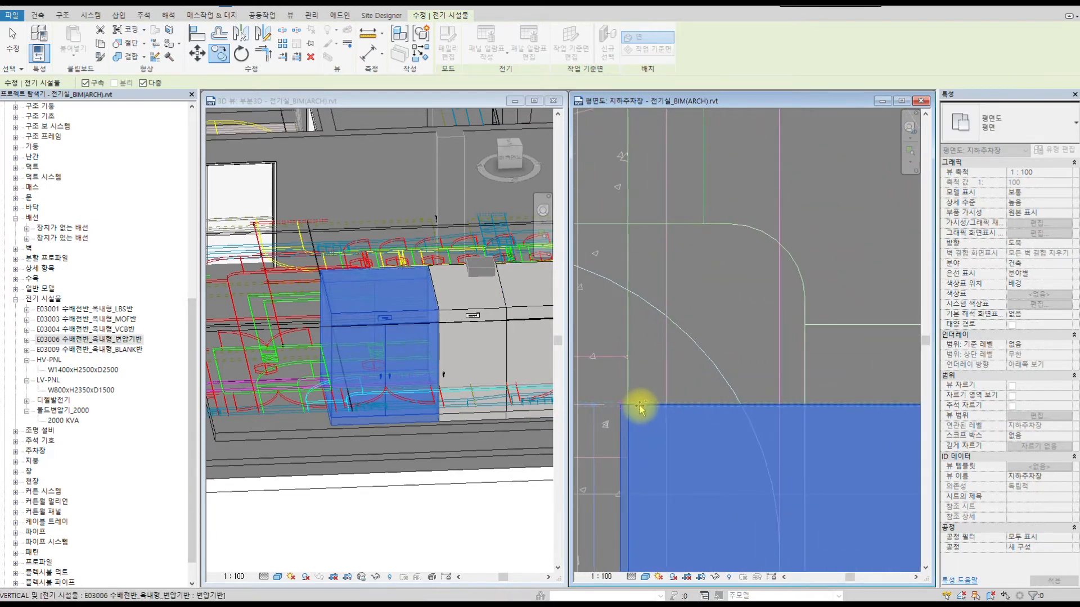
left_click(642, 403)
scroll(703, 281, "down", 4)
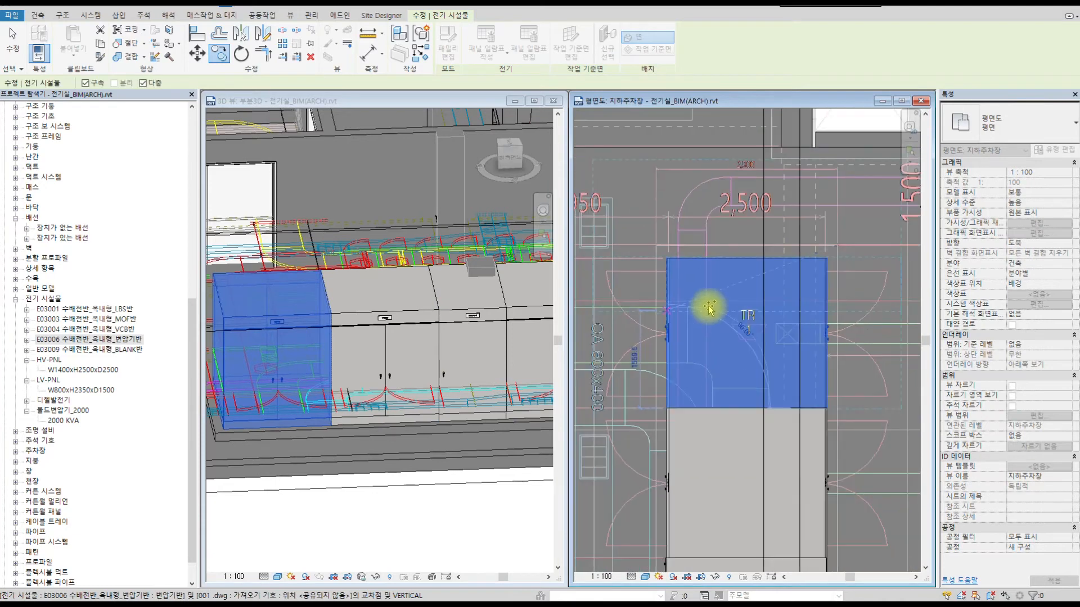
key("Escape")
key("Escape")
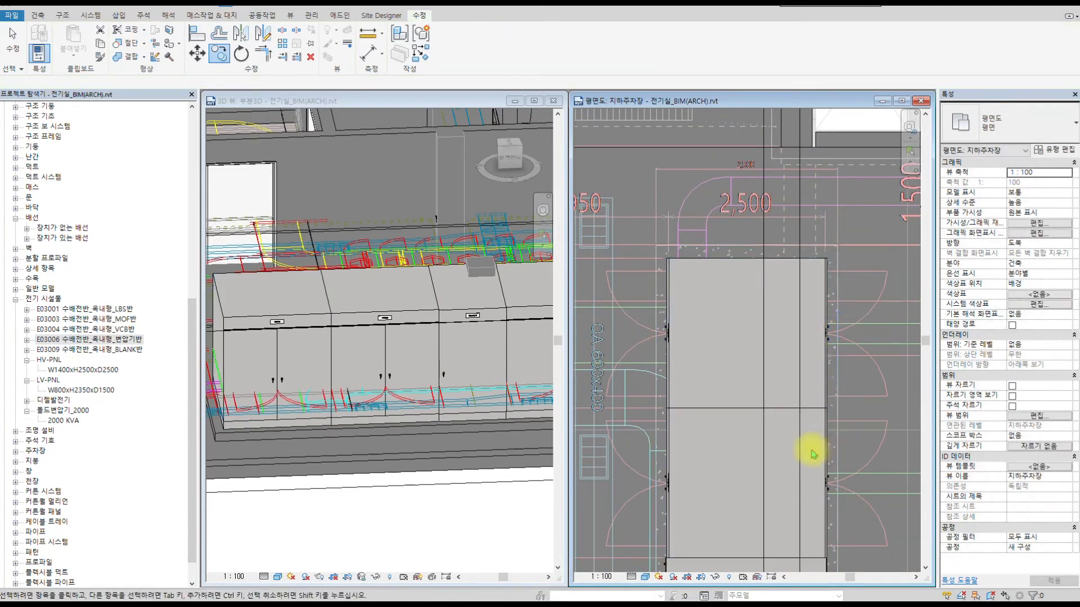
middle_click_drag(815, 448, 811, 349)
scroll(755, 403, "up", 5)
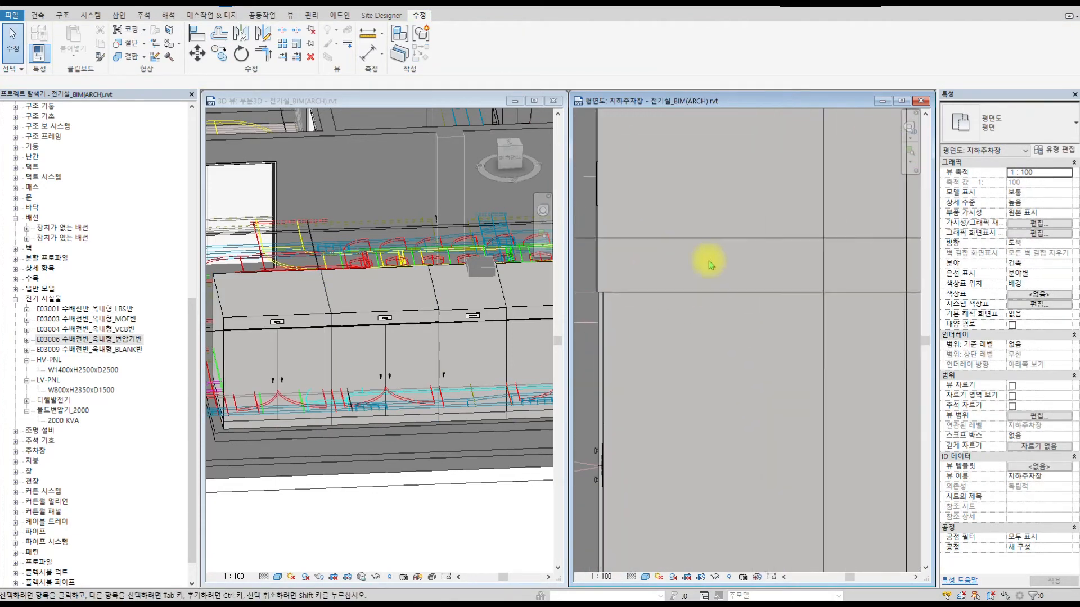
- Align the BLANK반 cabinet's face with the adjoining transformer cabinet's face in the 지하주차장 plan and check the row's opposite side
middle_click_drag(626, 296, 745, 337)
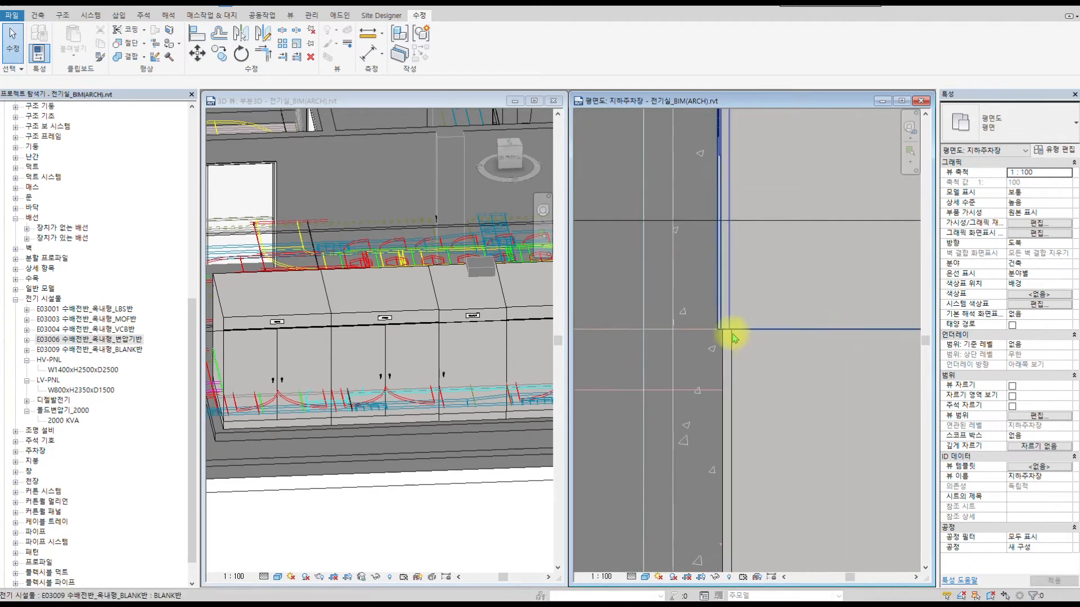
key("a")
key("l")
left_click(723, 354)
left_click(722, 316)
scroll(835, 308, "down", 2)
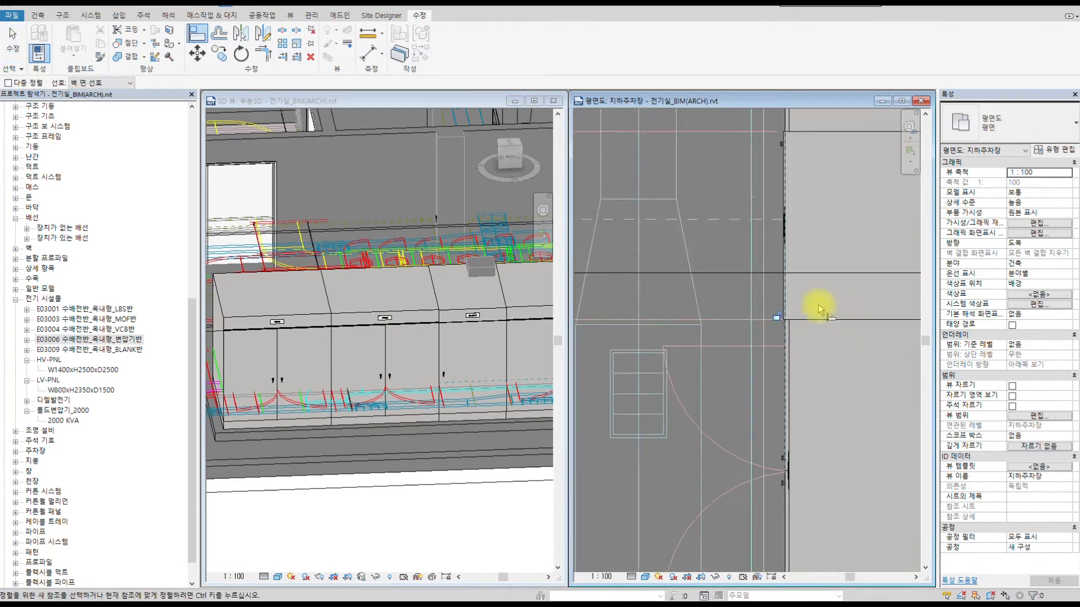
middle_click_drag(836, 307, 562, 276)
scroll(803, 295, "down", 1)
scroll(832, 296, "up", 4)
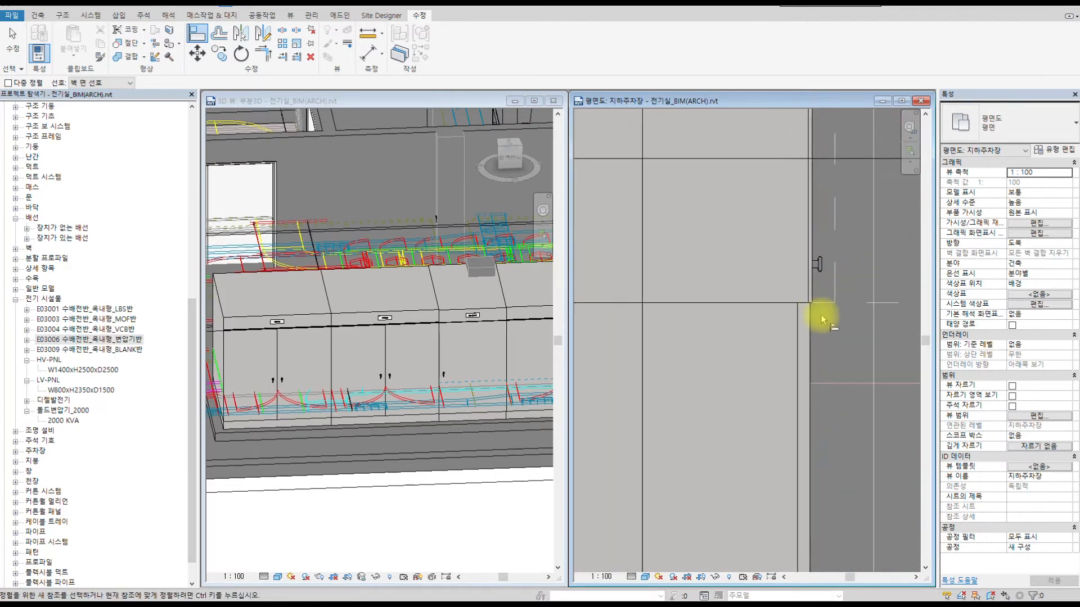
scroll(809, 310, "down", 3)
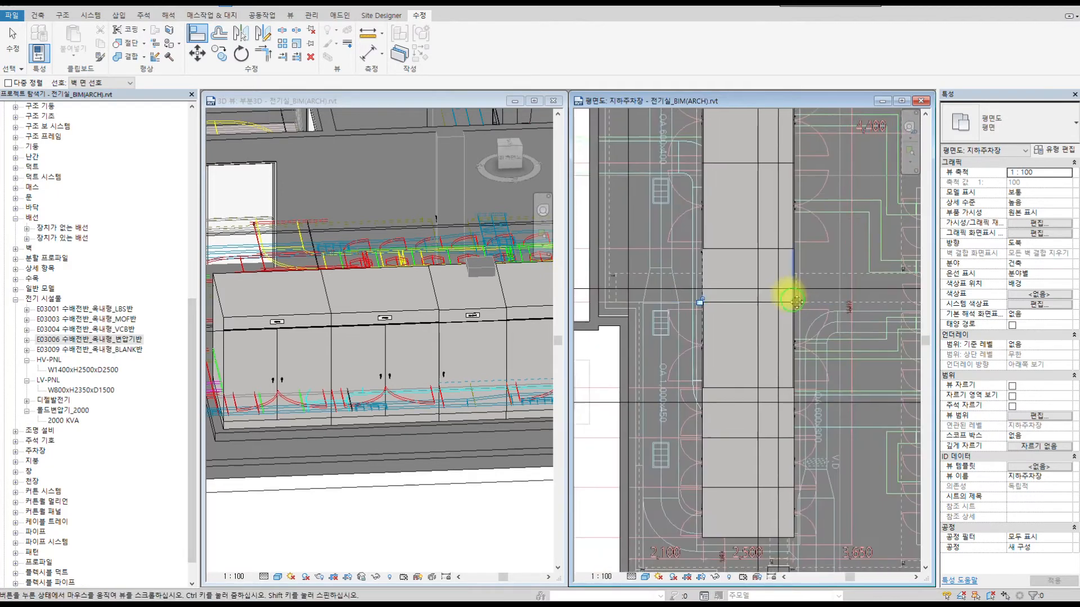
- Pull the 부분3D view's section box inward to cut away the near part of the building and expose the cabinet room
left_click(467, 241)
middle_click_drag(478, 241, 446, 390, "shift")
scroll(446, 390, "down", 3)
middle_click_drag(362, 369, 487, 428, "shift")
key("Escape")
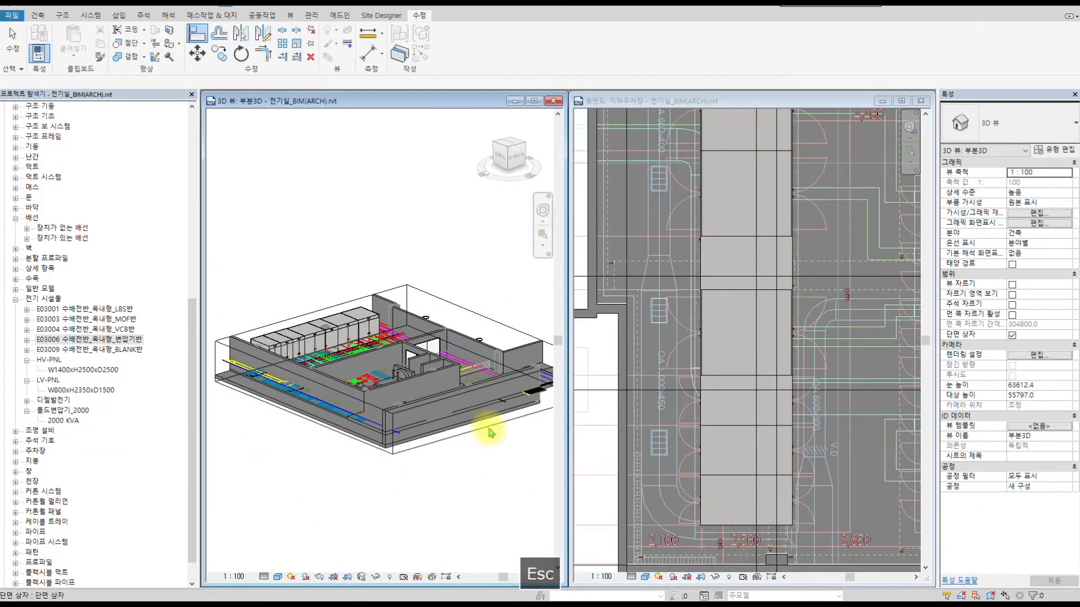
left_click(482, 428)
left_click_drag(487, 404, 379, 364)
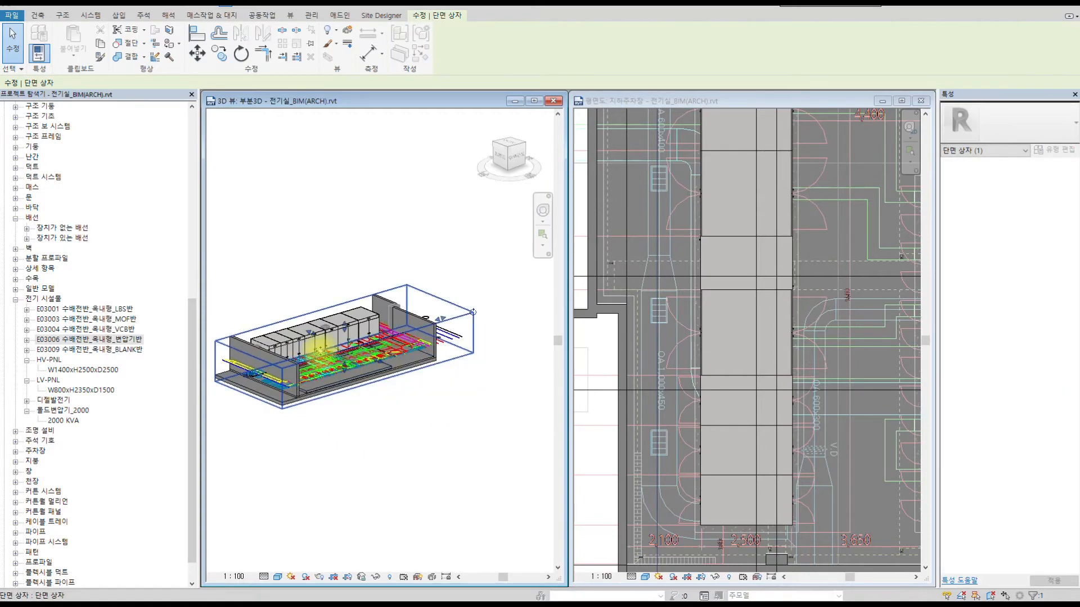
scroll(388, 368, "up", 3)
middle_click_drag(397, 374, 429, 423, "shift")
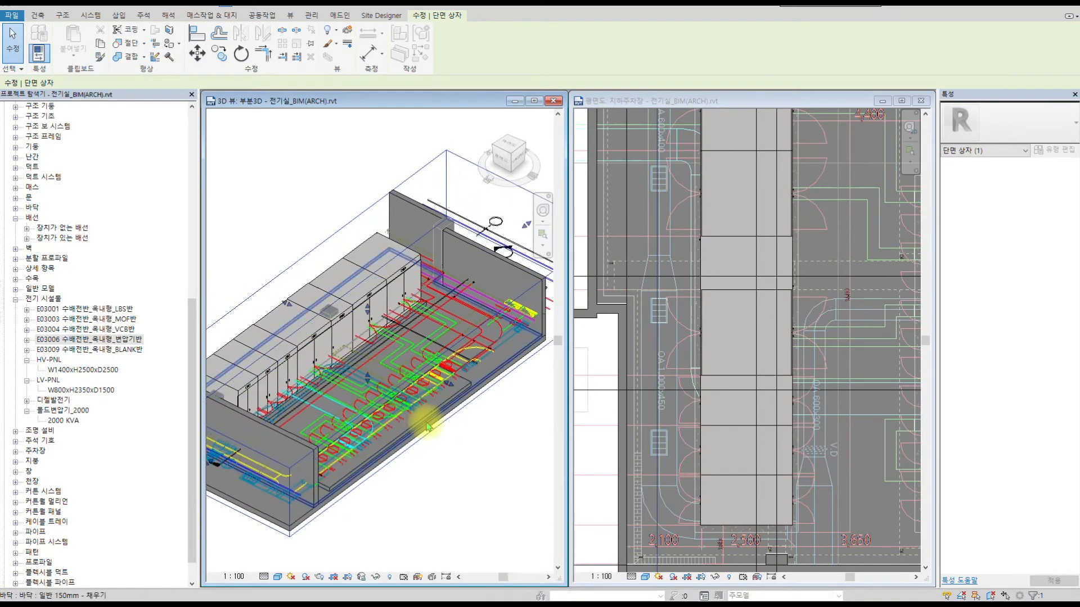
key("Escape")
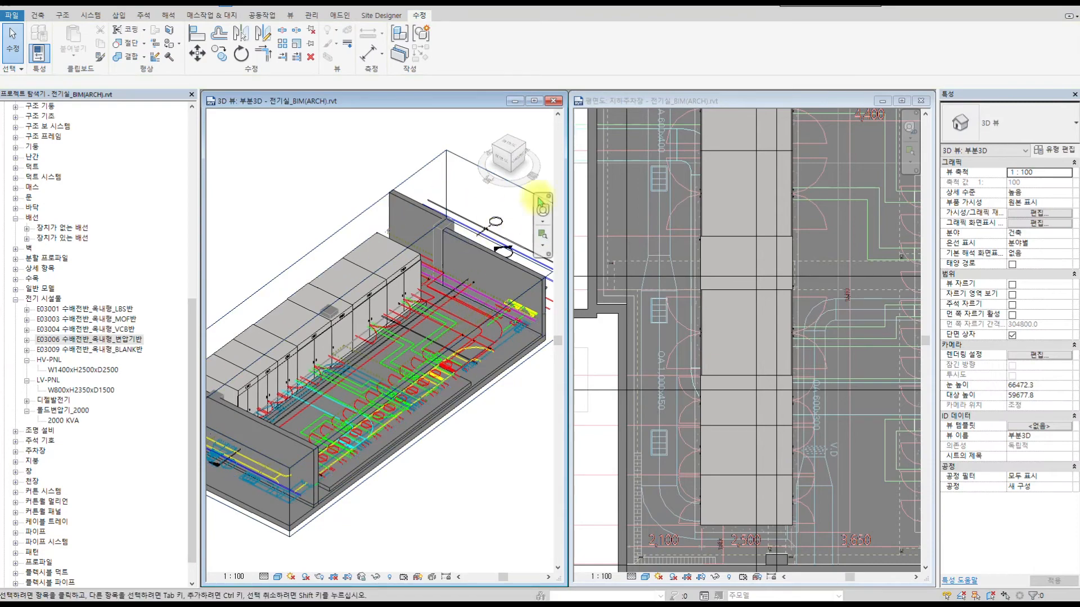
- Load the family file E03007 수배전반_옥내형_저압반.rfa from the family folder into the project and list its types
scroll(831, 242, "down", 3)
scroll(827, 256, "up", 5)
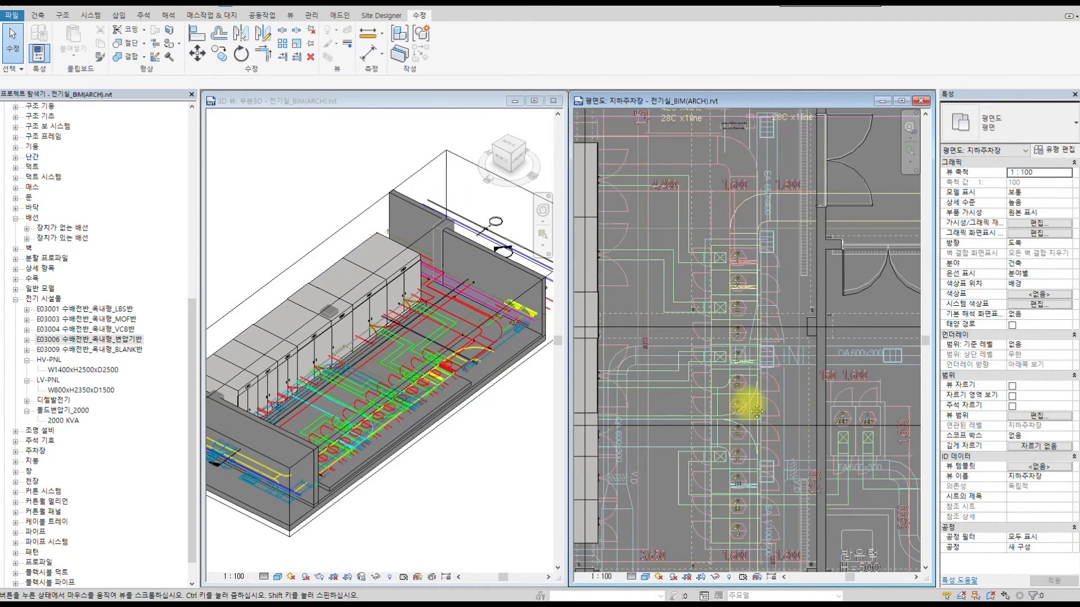
scroll(747, 388, "up", 3)
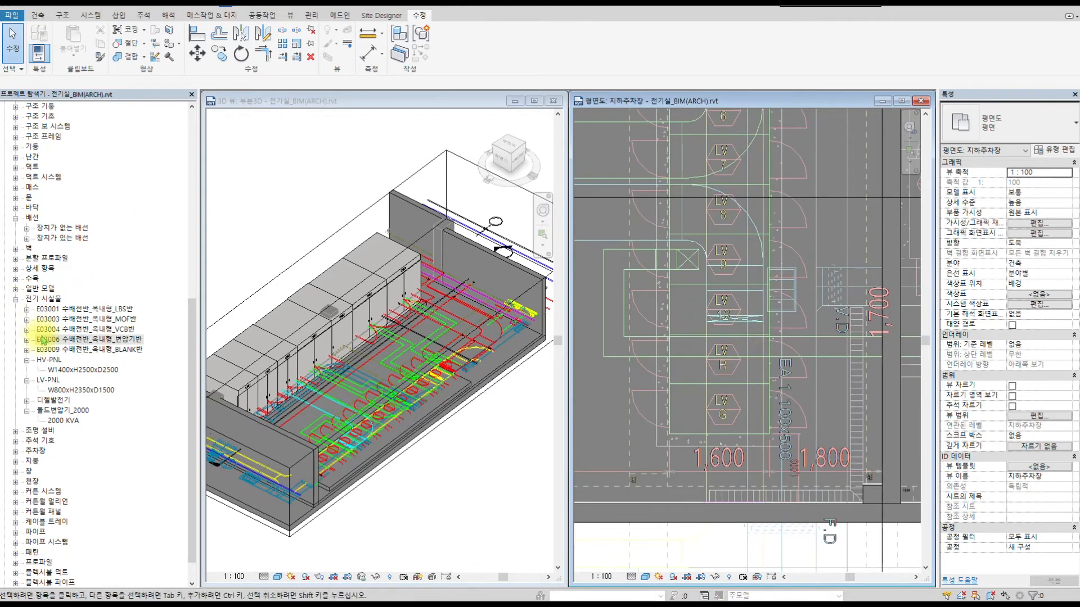
key("alt+Tab")
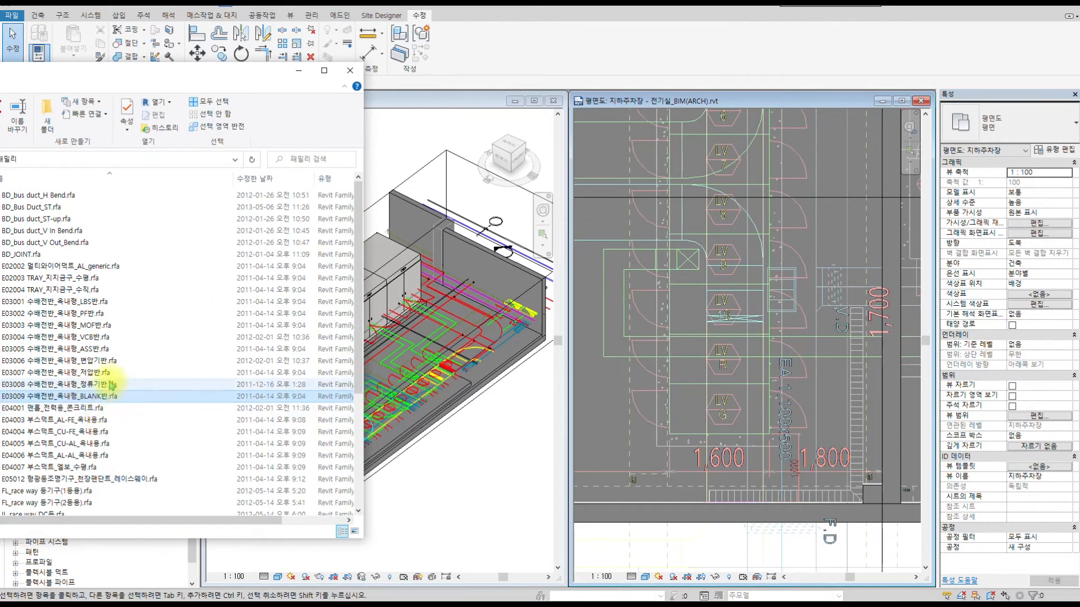
left_click(100, 373)
left_click_drag(81, 372, 643, 465)
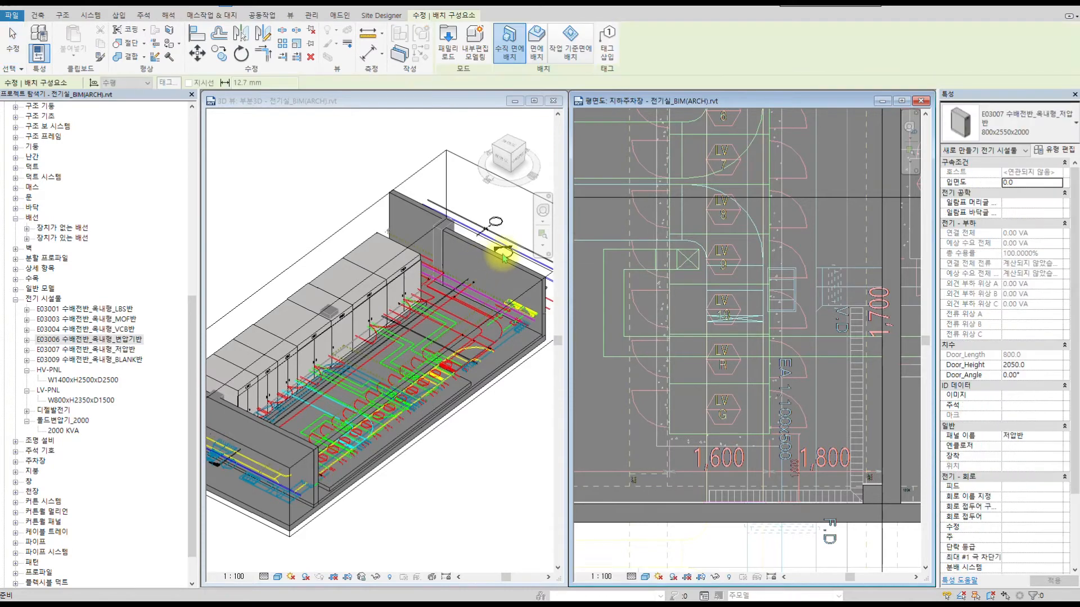
left_click(26, 350)
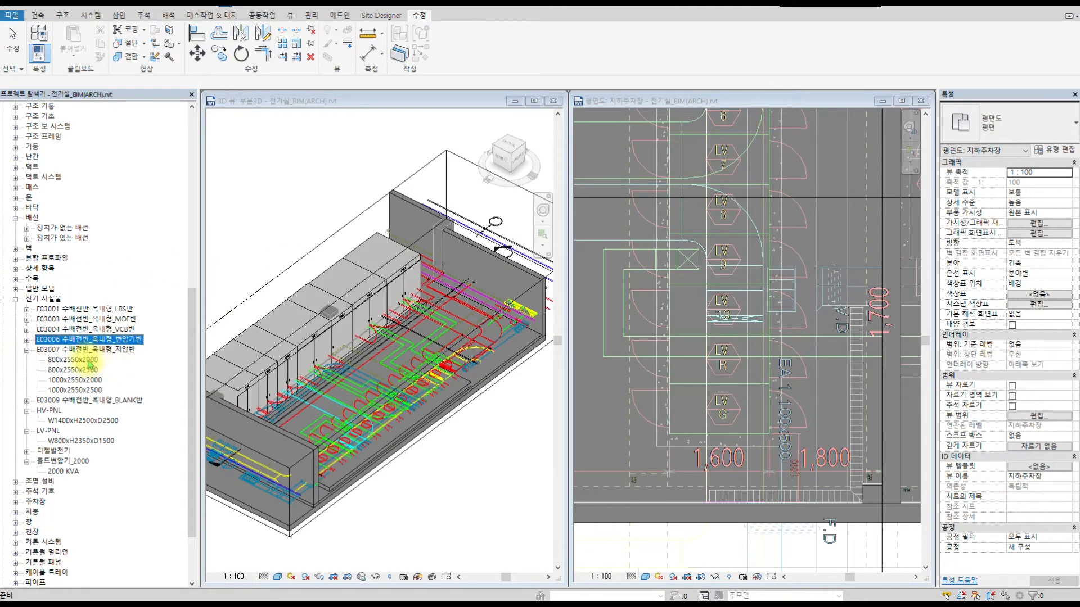
- Set the 저압반 type 800x2550x2000's height H to 2600 and depth D to 1600 in its type properties
left_click(87, 360)
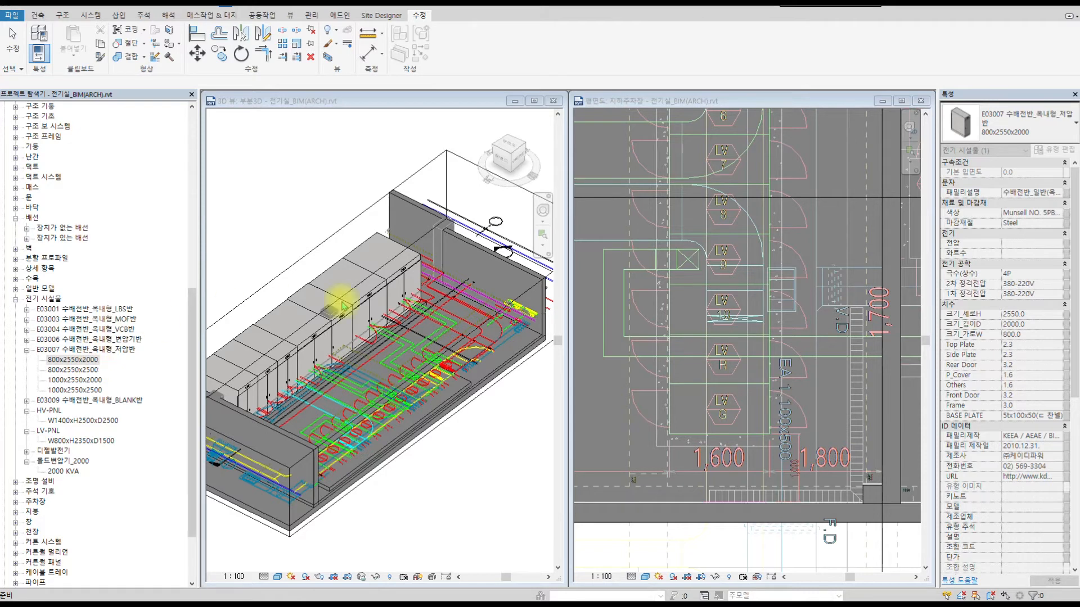
left_click(773, 430)
scroll(782, 393, "down", 4)
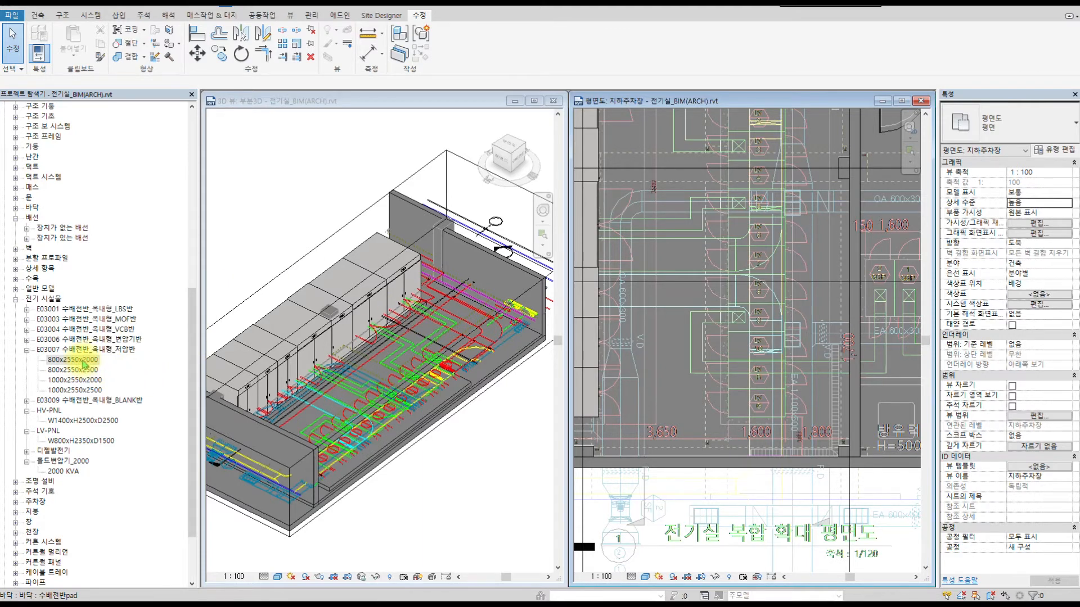
left_click(86, 362)
right_click(87, 360)
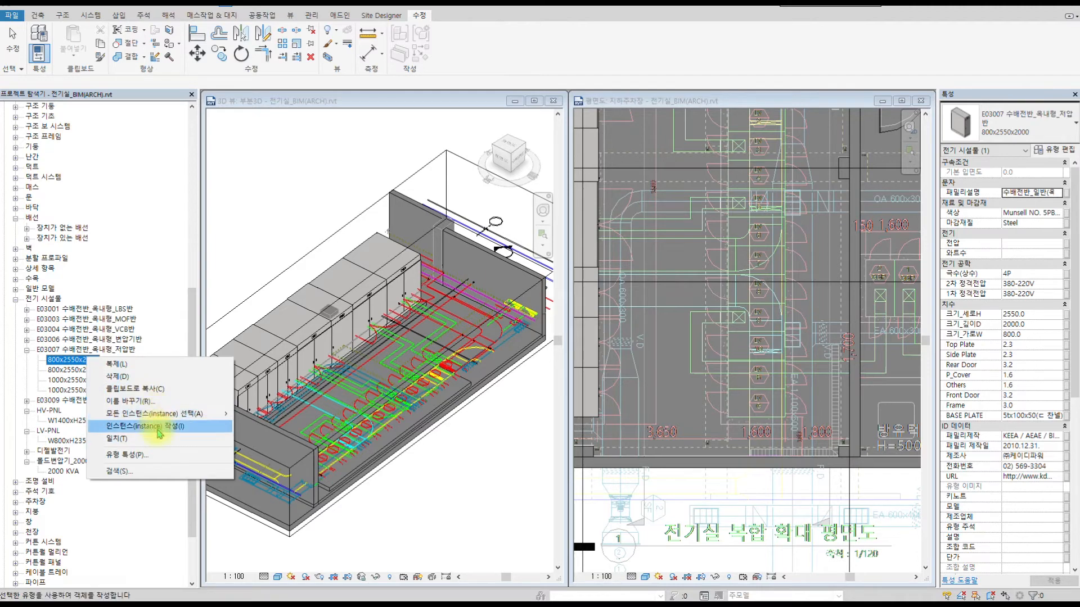
left_click(137, 454)
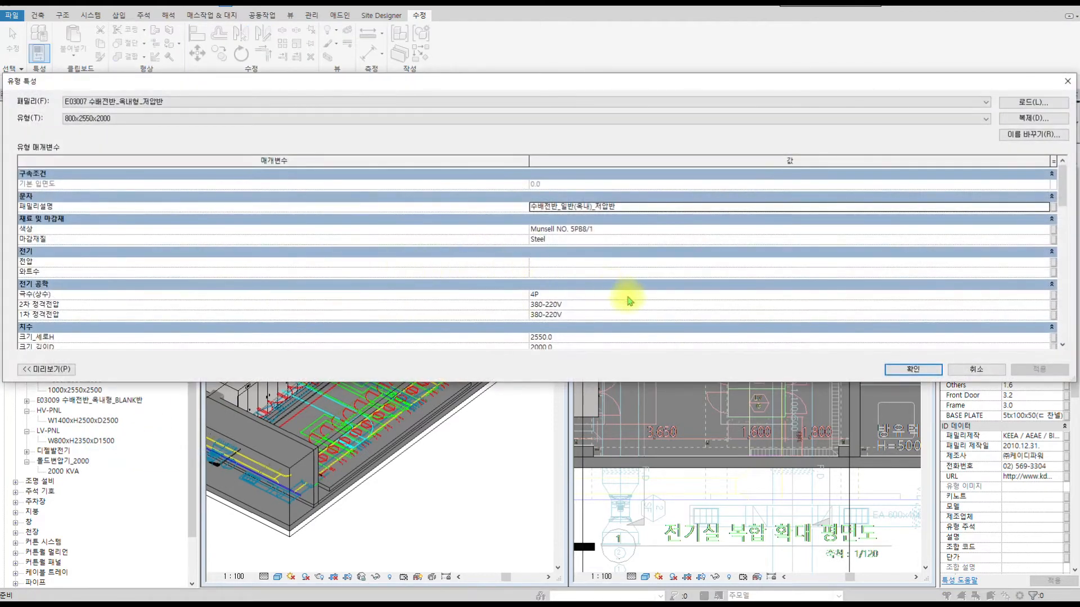
scroll(631, 299, "down", 2)
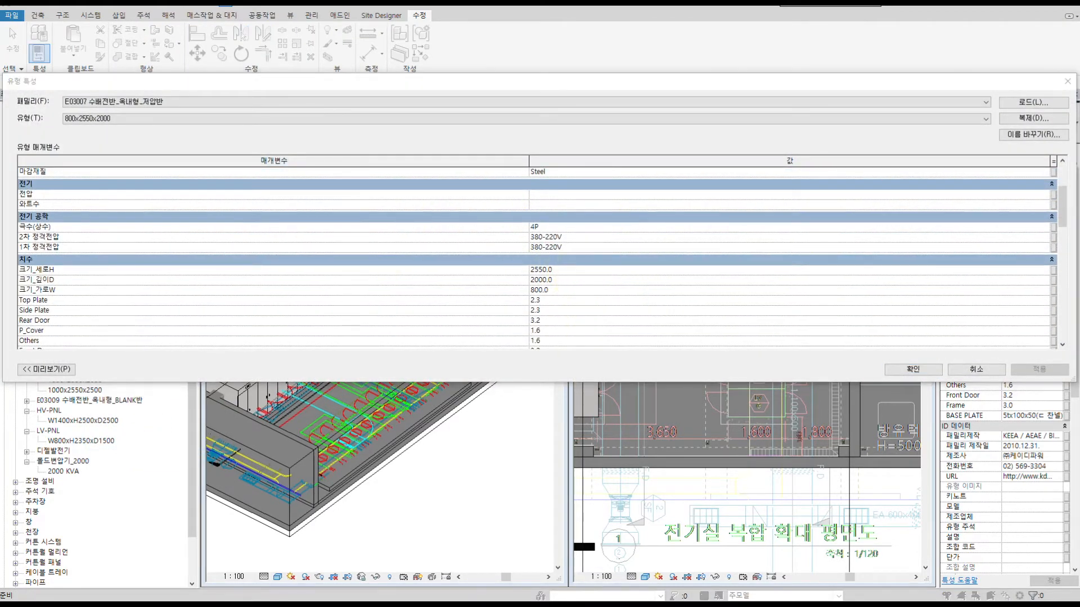
scroll(659, 342, "up", 1)
scroll(570, 330, "down", 1)
left_click(566, 271)
left_click(580, 279)
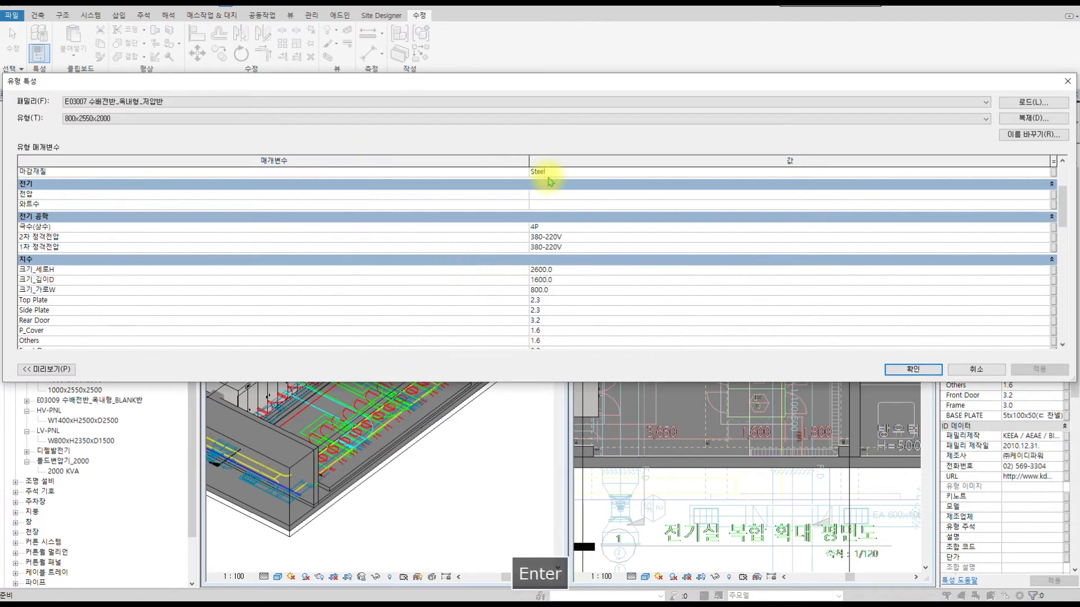
left_click(913, 370)
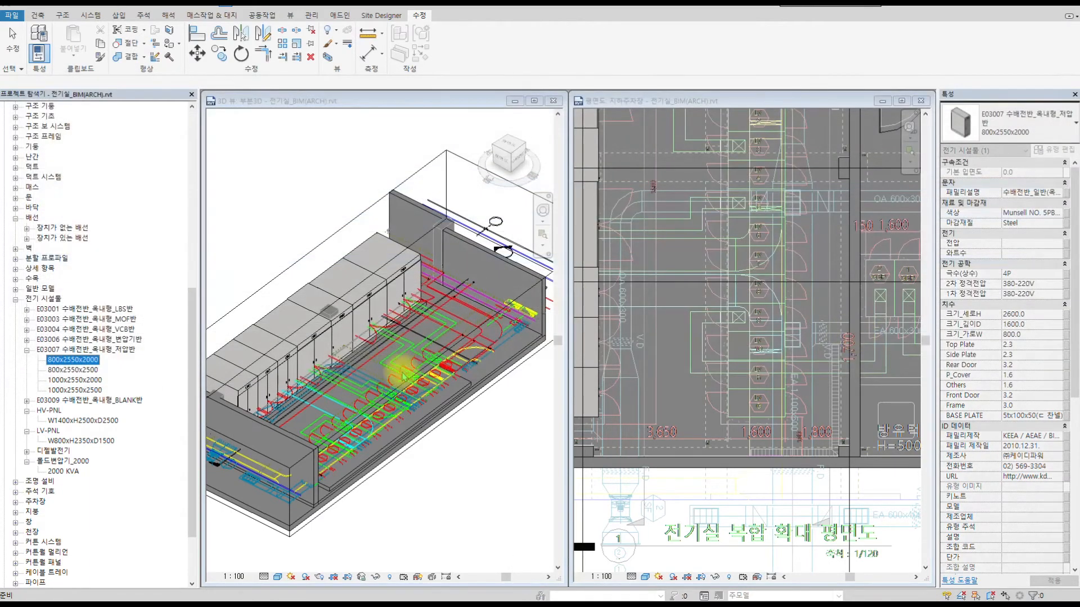
- Place one 800x2550x2000 저압반 cabinet on the raised slab over the LV panel row in the 부분3D view
left_click(419, 419)
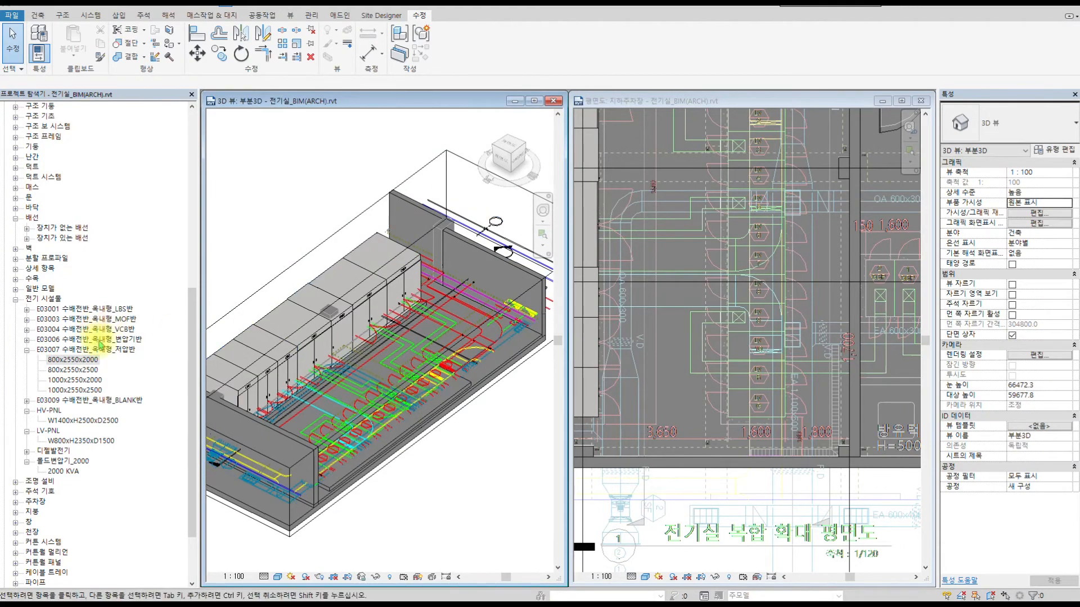
left_click(73, 359)
left_click_drag(73, 360, 394, 388)
scroll(436, 413, "up", 4)
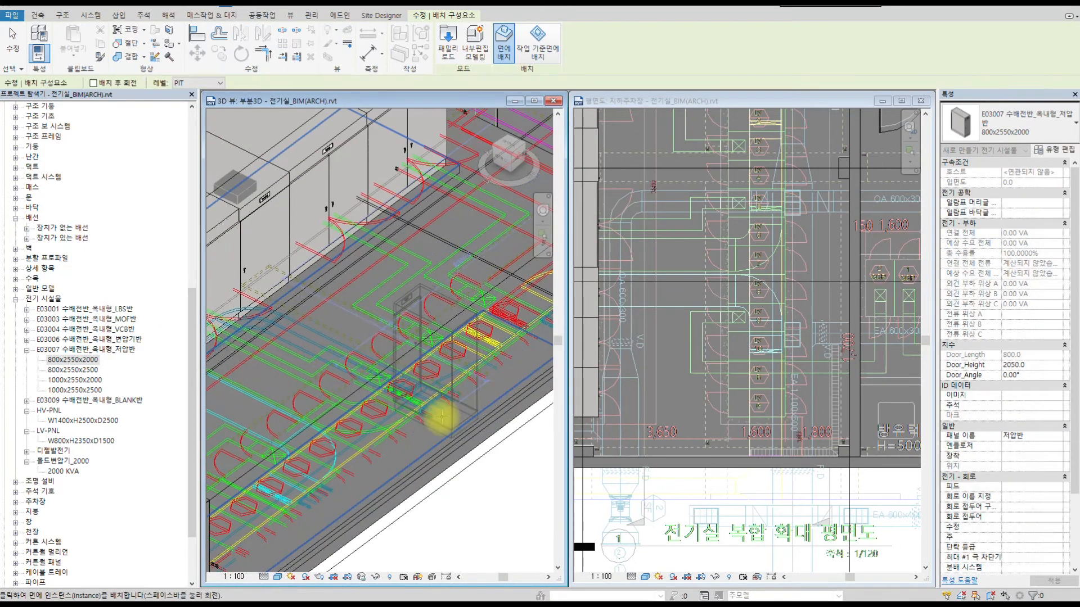
left_click(480, 340)
key("Escape")
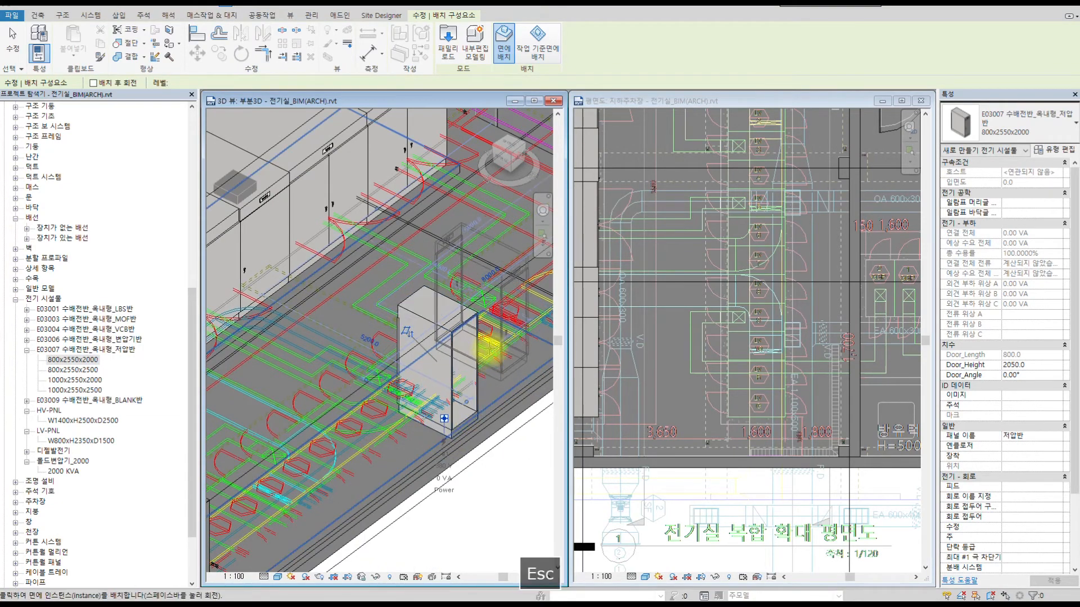
- Align the 저압반 cabinet's face nearest the transformer row with the drawing's LV panel outline in the plan
left_click(842, 231)
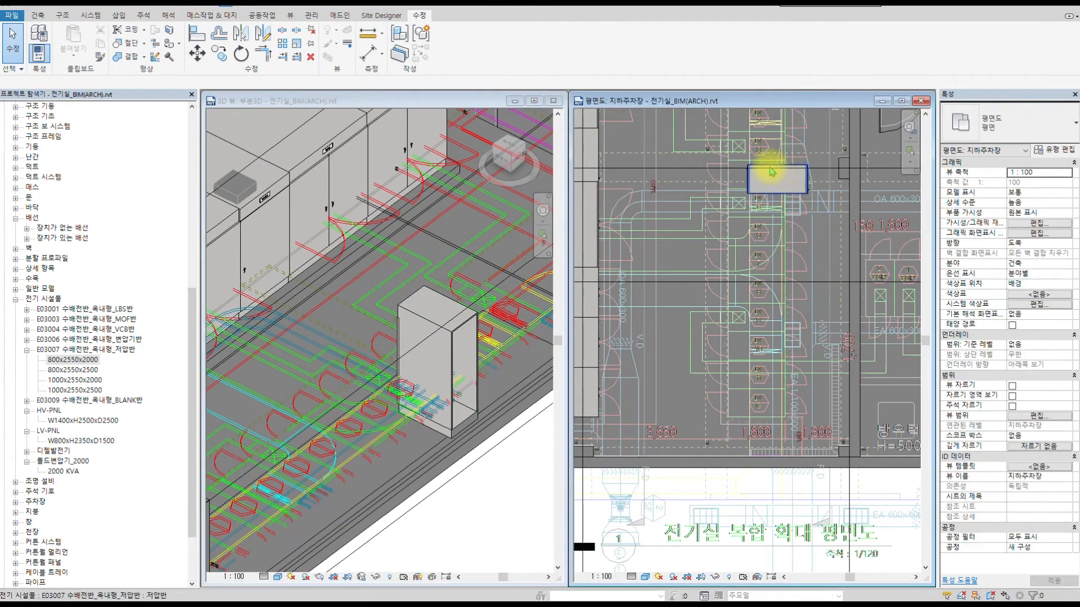
scroll(748, 153, "up", 5)
middle_click_drag(747, 232, 761, 268)
key("a")
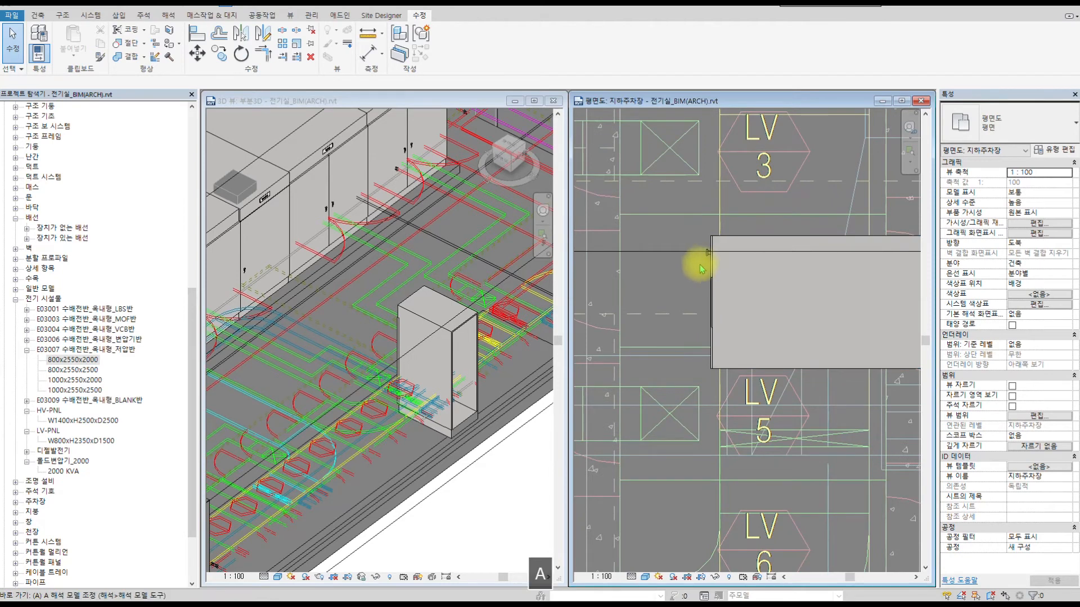
key("l")
left_click(621, 269)
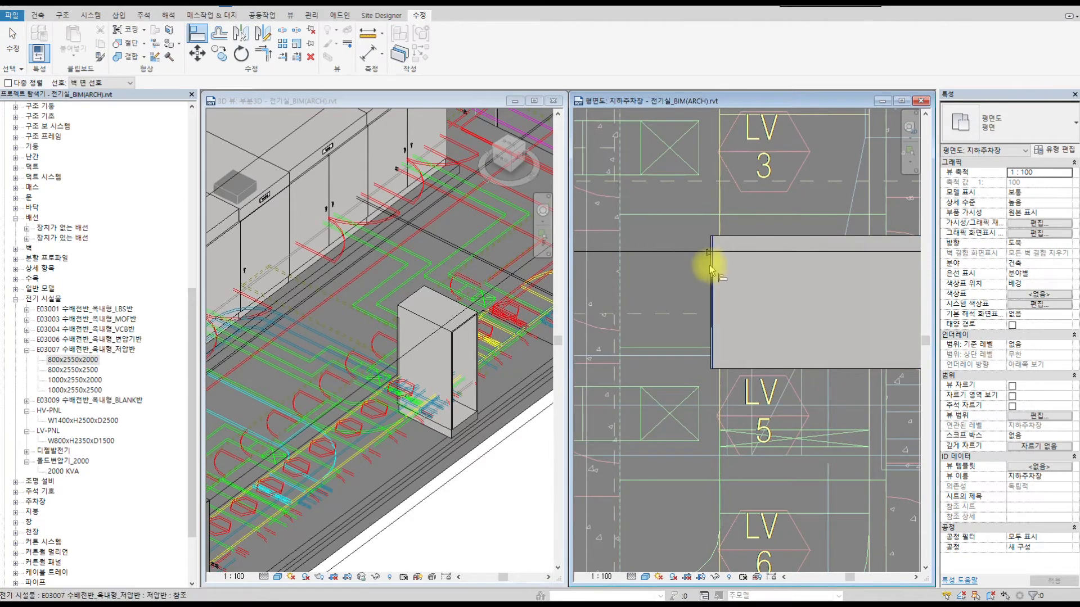
left_click(711, 273)
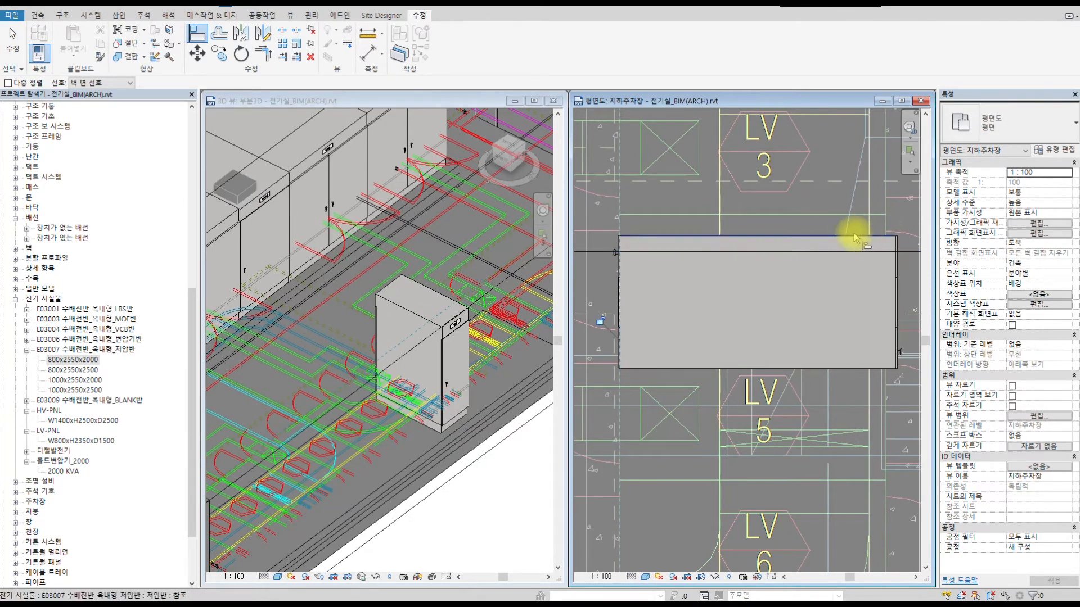
- Change the placed 저압반 cabinet's type depth D to 1500
scroll(851, 228, "up", 1)
scroll(852, 228, "up", 1)
key("Escape")
left_click(796, 243)
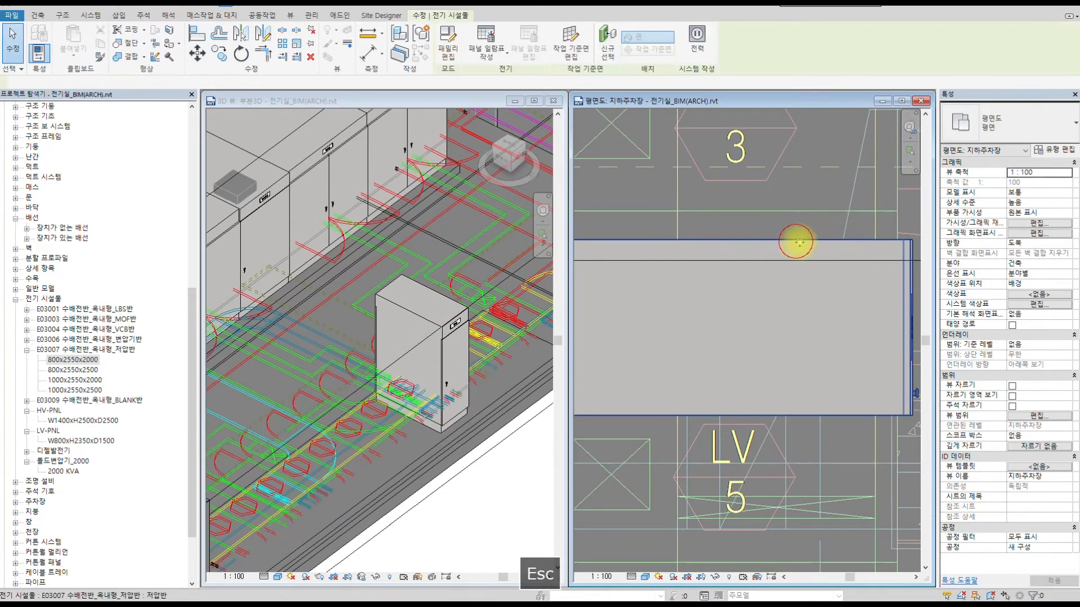
left_click(719, 295)
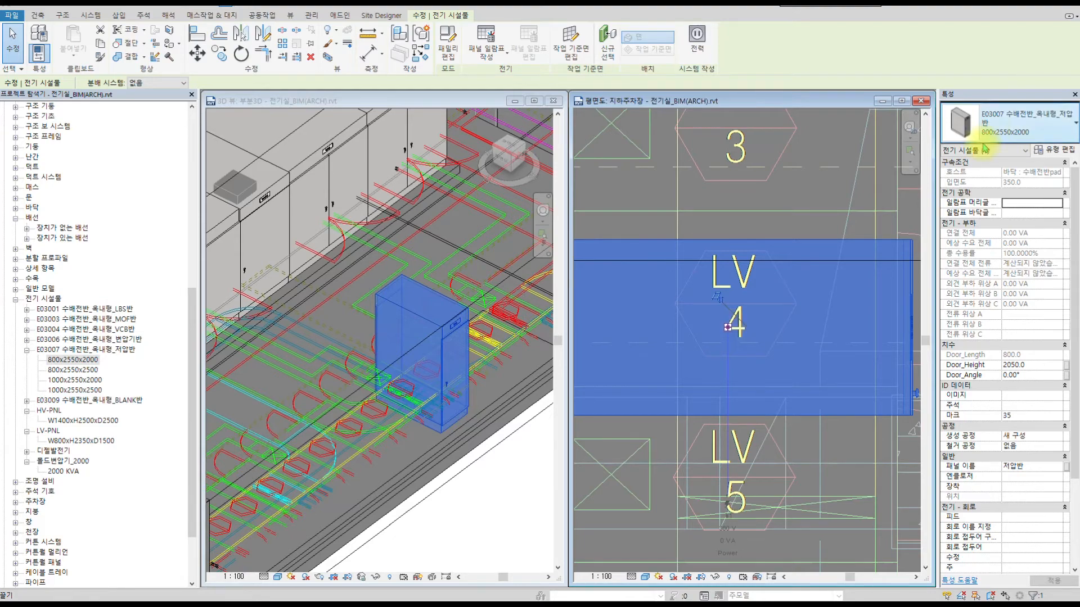
left_click(1051, 150)
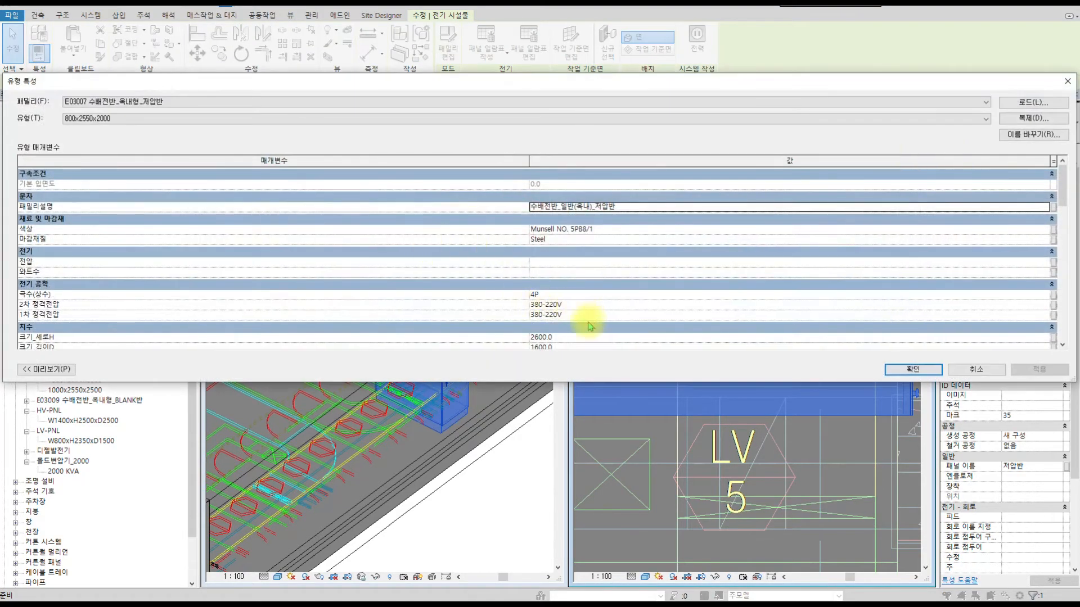
scroll(569, 332, "down", 2)
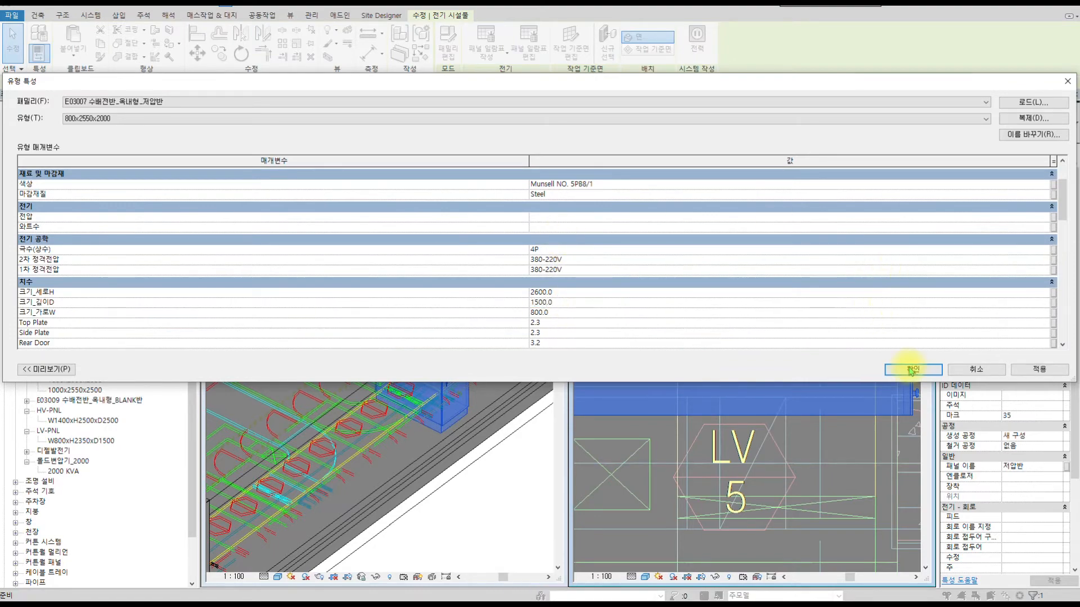
left_click(890, 369)
- Realign the resized 저압반 cabinet's face to the LV panel outline and check its opposite face against the drawing
scroll(855, 234, "down", 2)
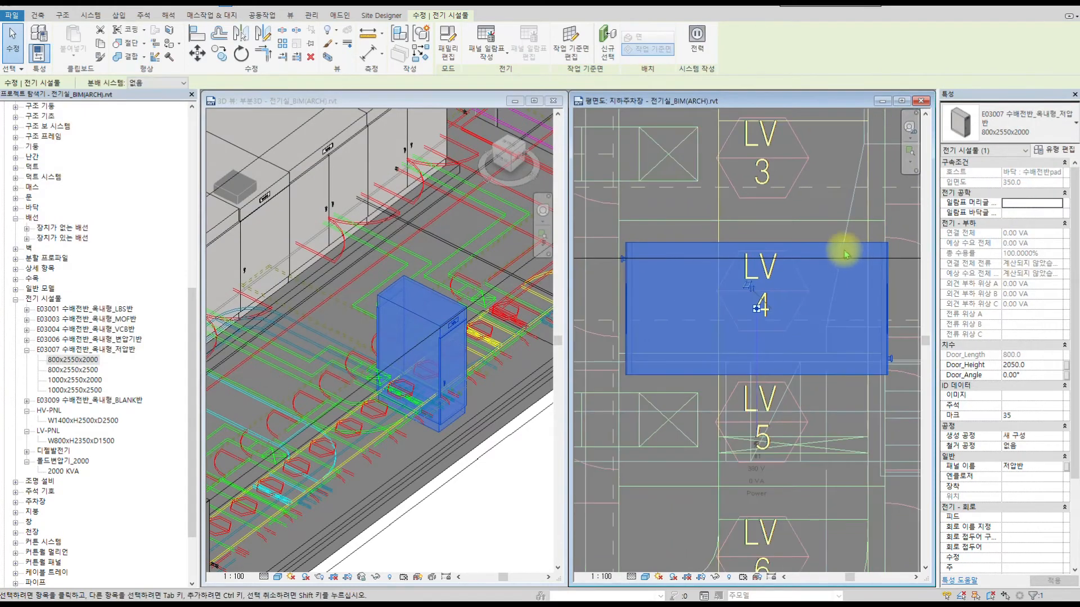
scroll(606, 235, "up", 2)
key("a")
key("l")
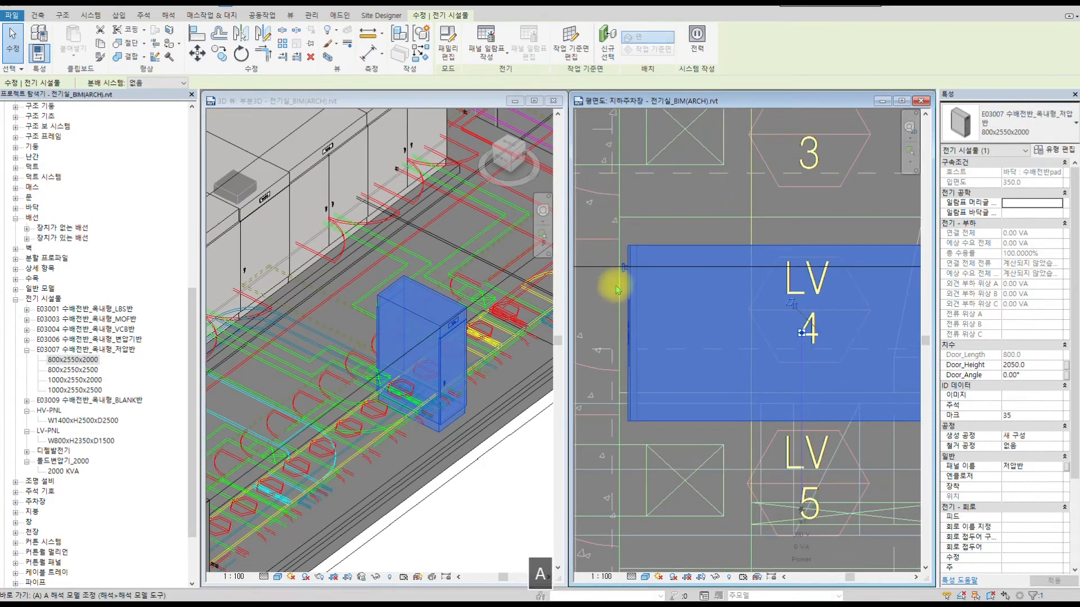
left_click(620, 292)
left_click(628, 285)
scroll(821, 296, "down", 1)
middle_click_drag(793, 292, 674, 292)
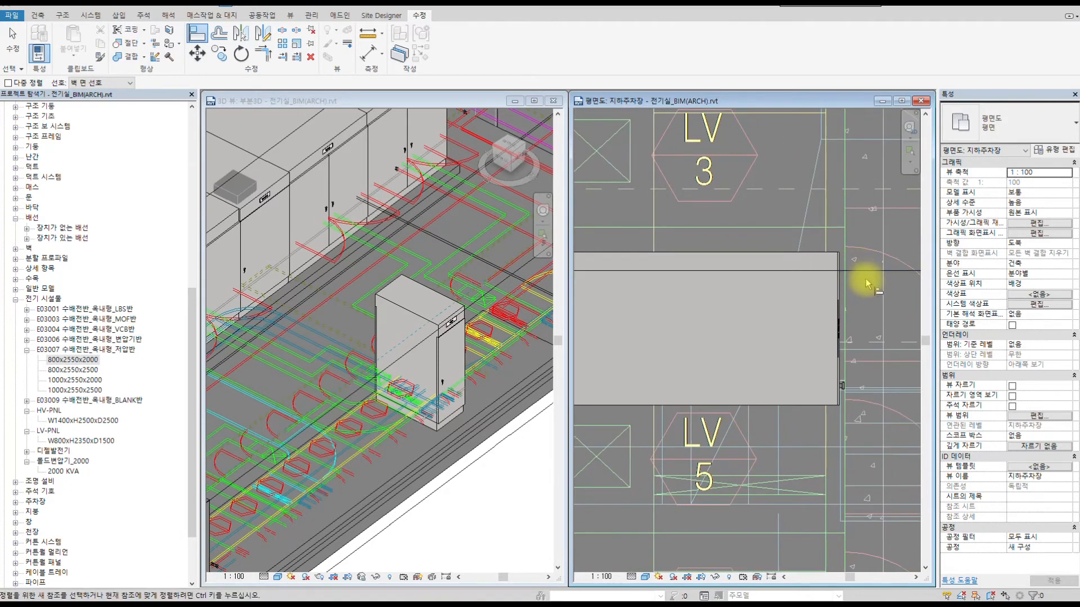
scroll(858, 290, "down", 5)
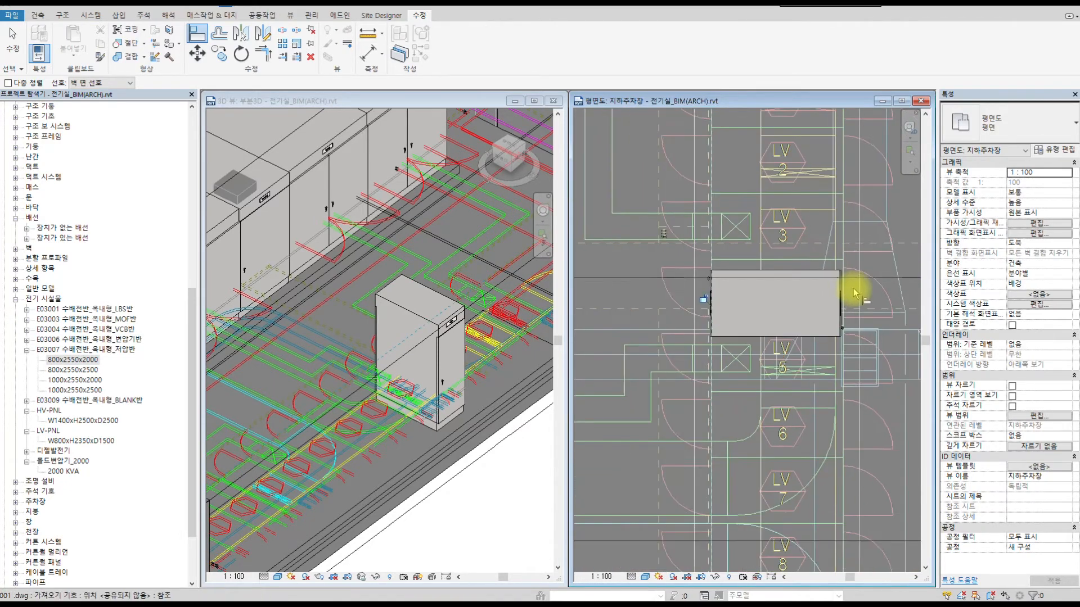
scroll(853, 287, "up", 3)
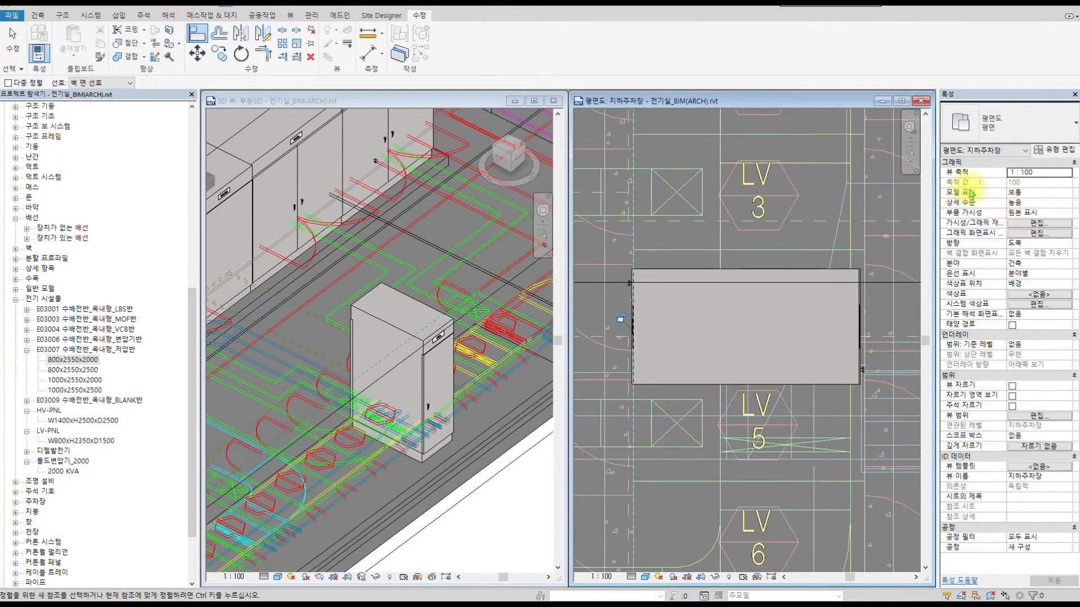
left_click(1063, 151)
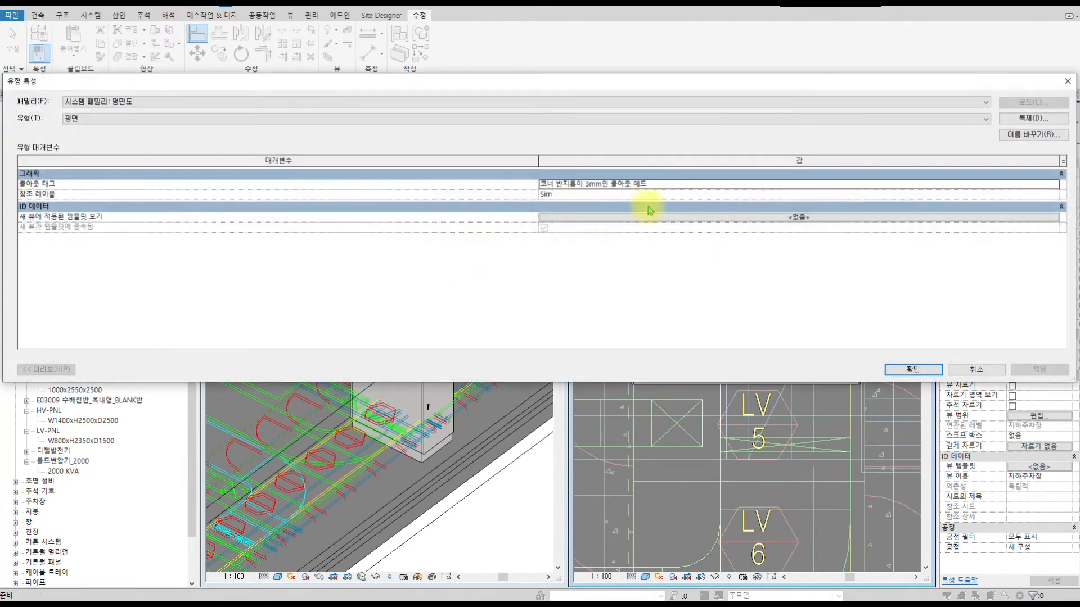
left_click(1067, 82)
key("Escape")
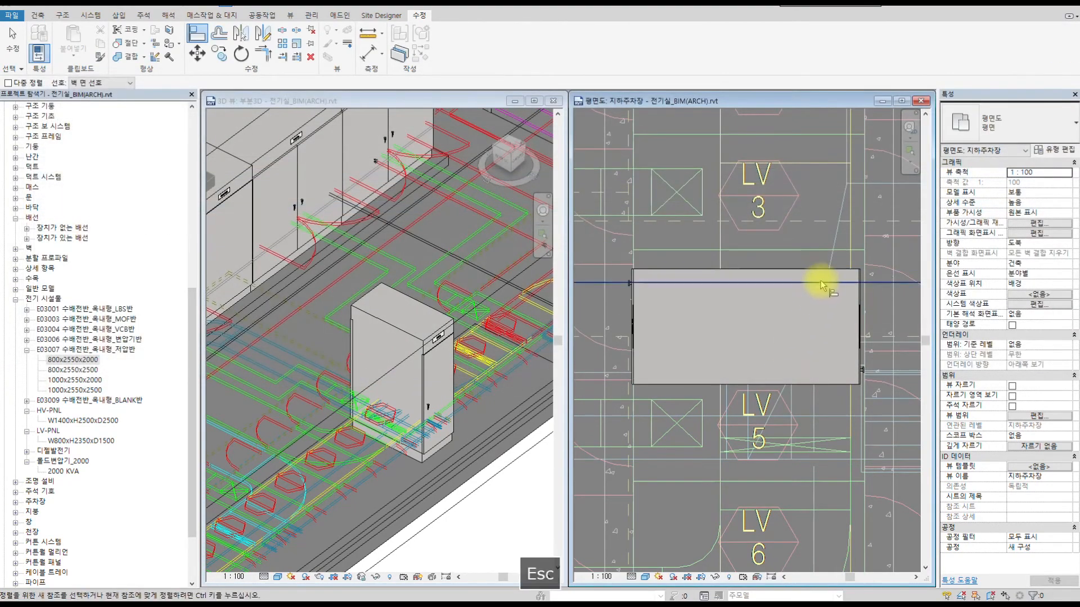
left_click(856, 283)
double_click(856, 283)
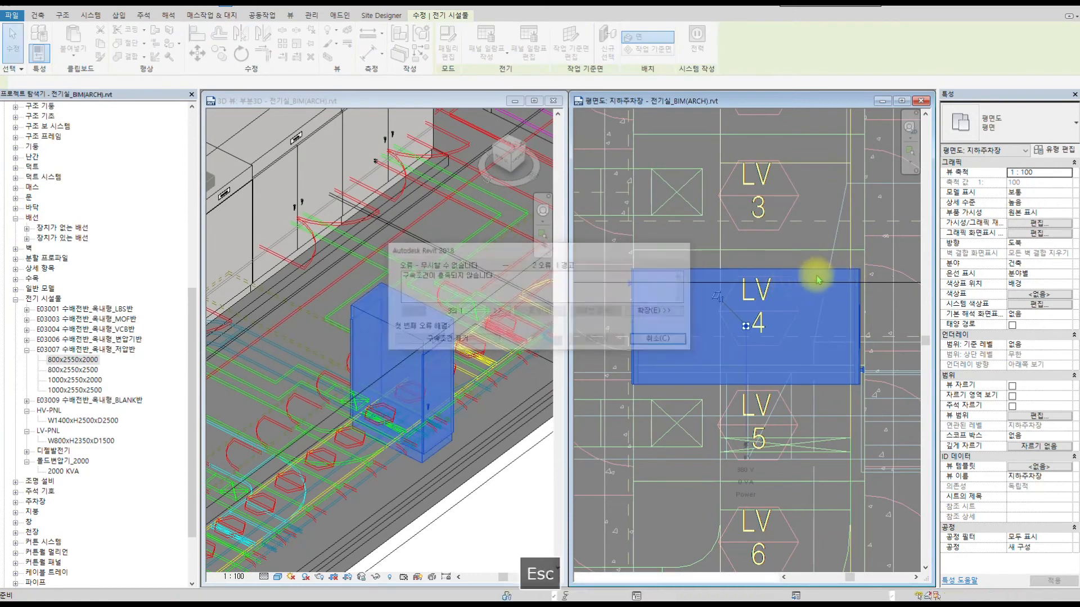
key("Escape")
key("Escape")
- Adjust the placed 저압반 cabinet's type depth D to bring it closer to the drawing's LV panel depth
left_click(840, 276)
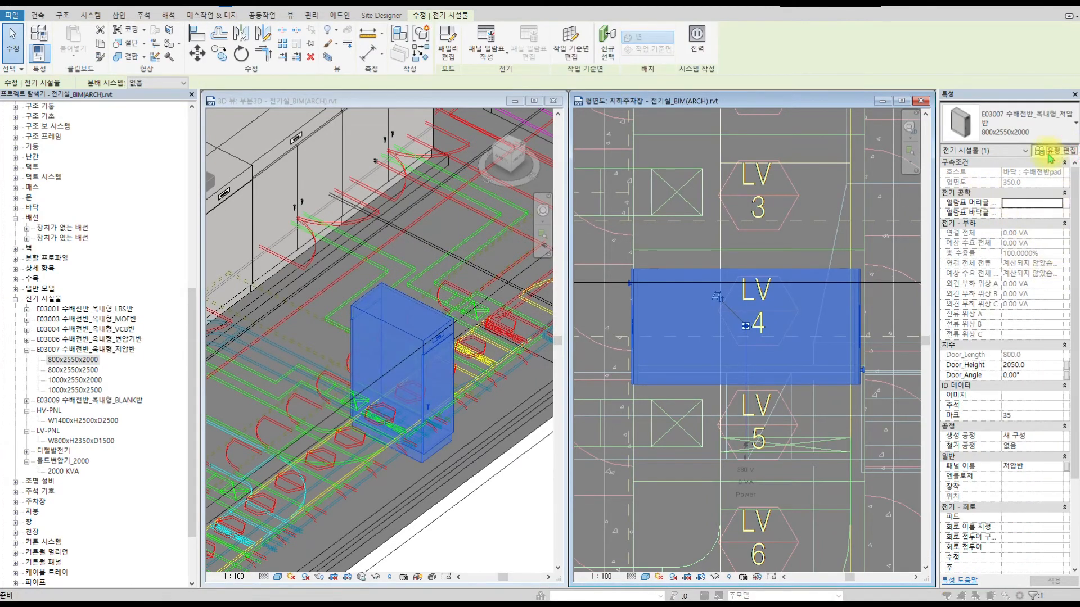
left_click(1049, 151)
left_click_drag(466, 286, 395, 295)
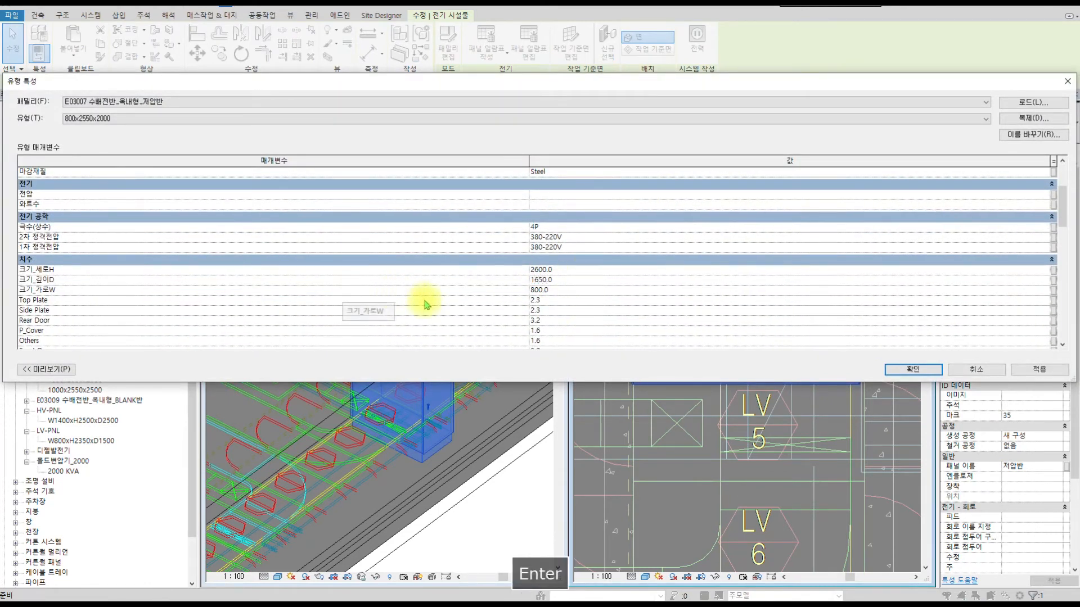
left_click(568, 280)
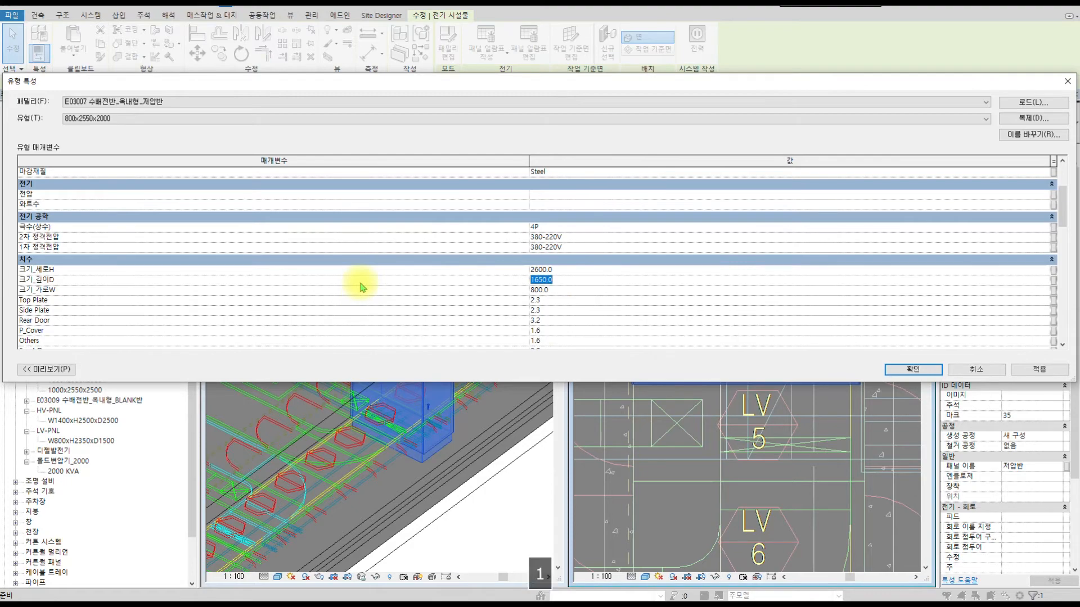
left_click(912, 371)
- Align the resized 저압반 cabinet's face nearest the transformer row with the drawing's LV panel outline in the plan
scroll(713, 296, "up", 4)
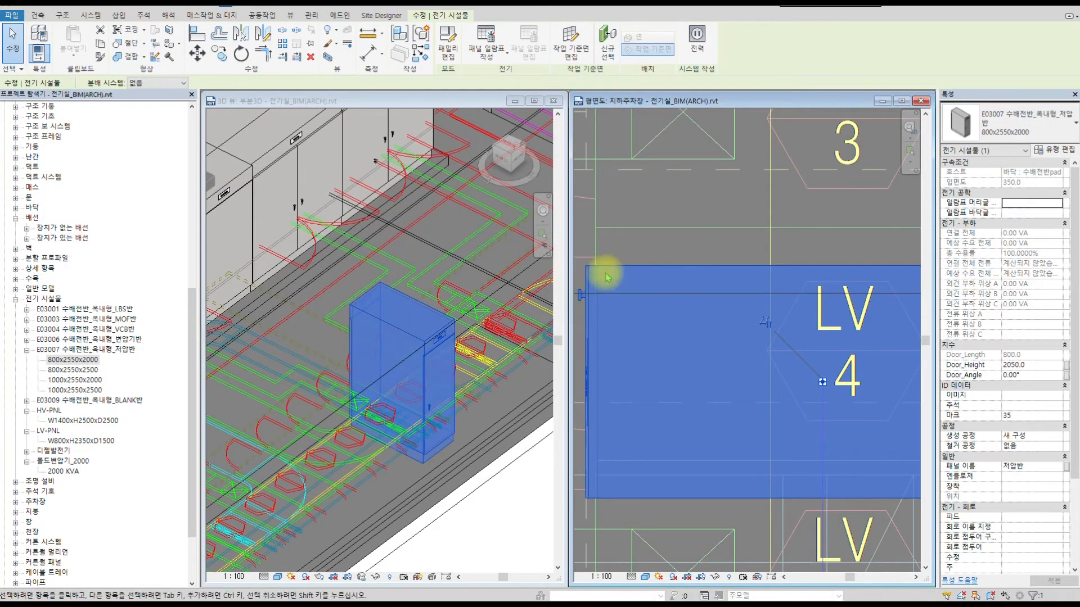
key("Escape")
key("l")
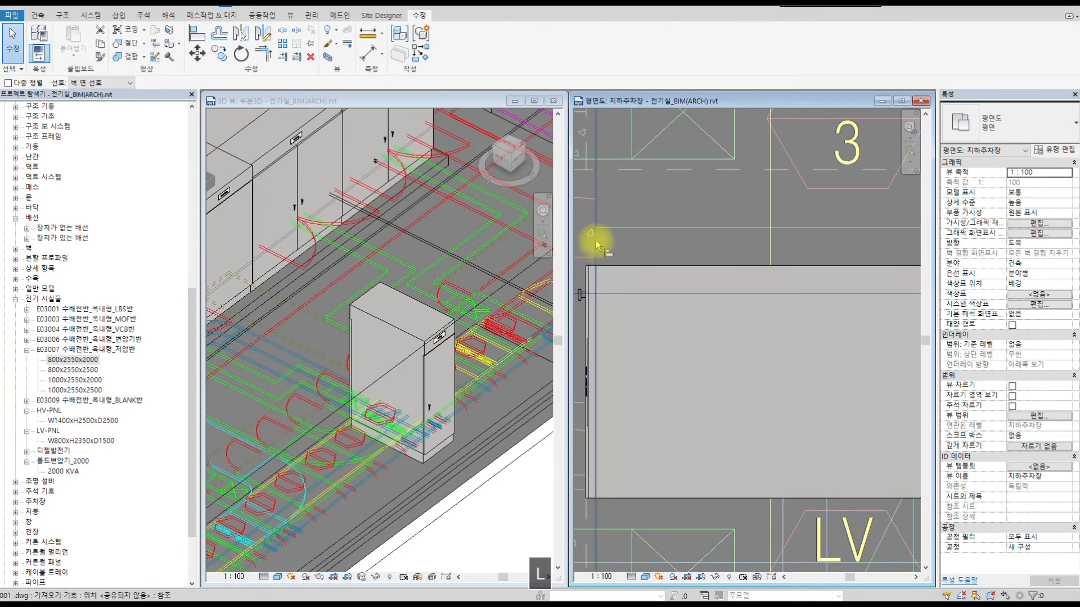
left_click(596, 244)
left_click(588, 275)
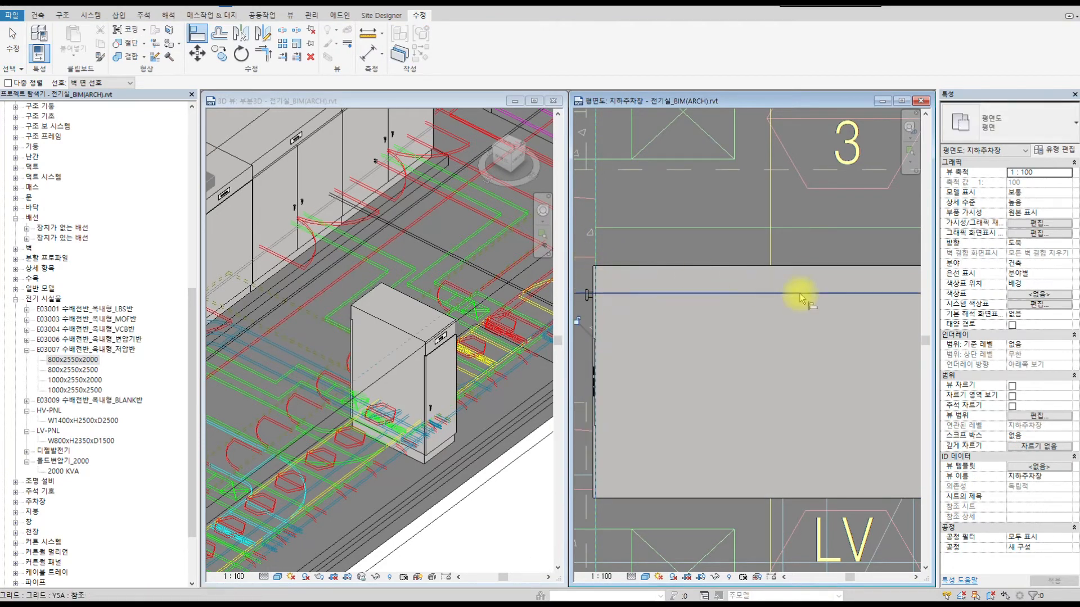
- Dimension the gap between the cabinet's face away from the transformer row and the LV panel outline, and delete that dimension
scroll(804, 294, "down", 2)
middle_click_drag(906, 305, 689, 282)
scroll(754, 256, "up", 4)
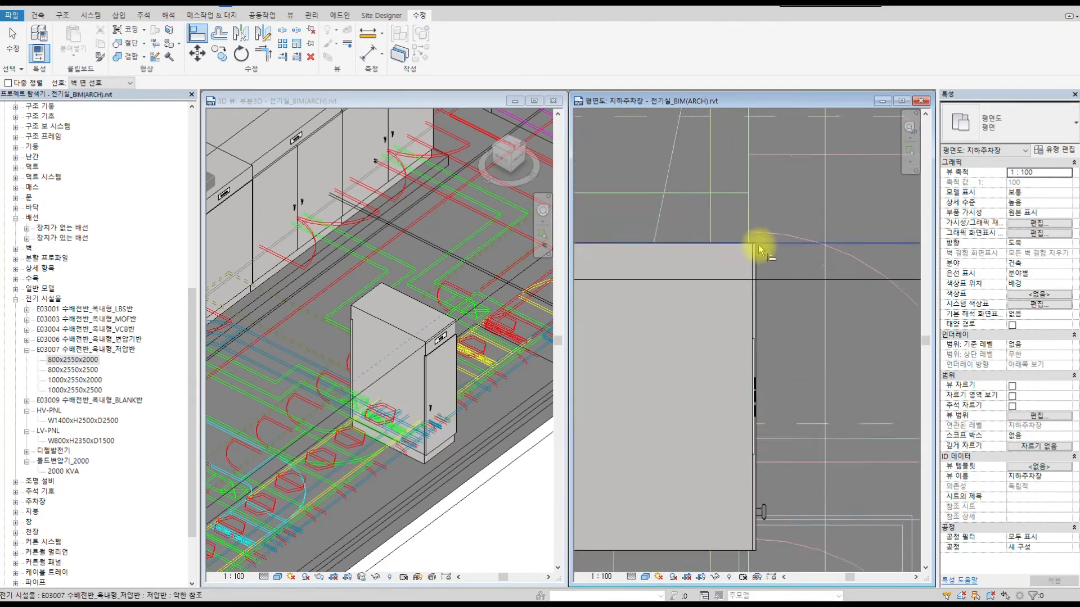
key("Escape")
key("d")
key("i")
left_click(750, 246)
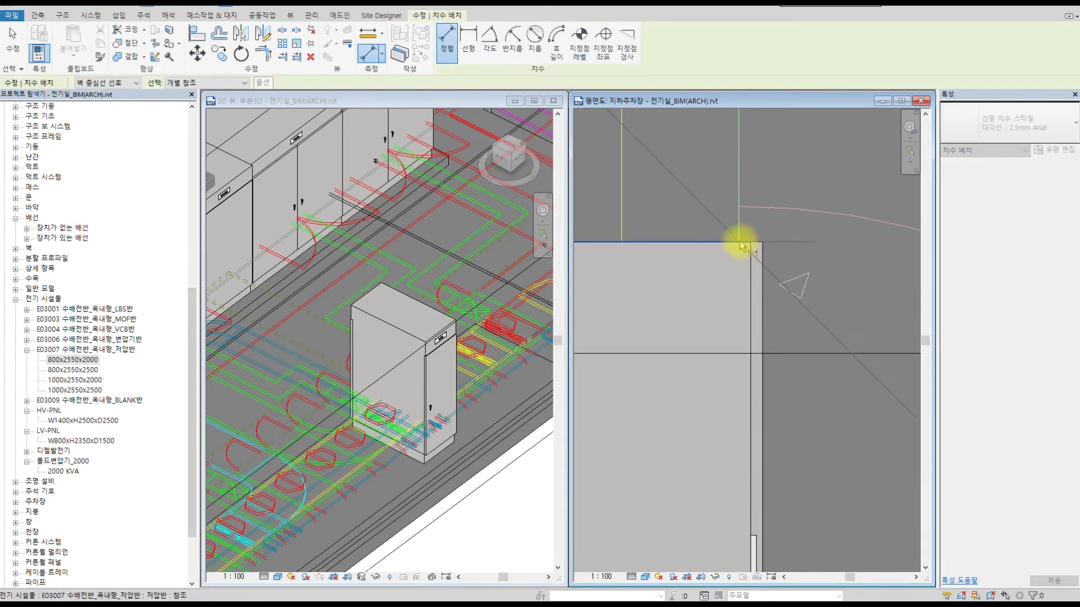
left_click(750, 256)
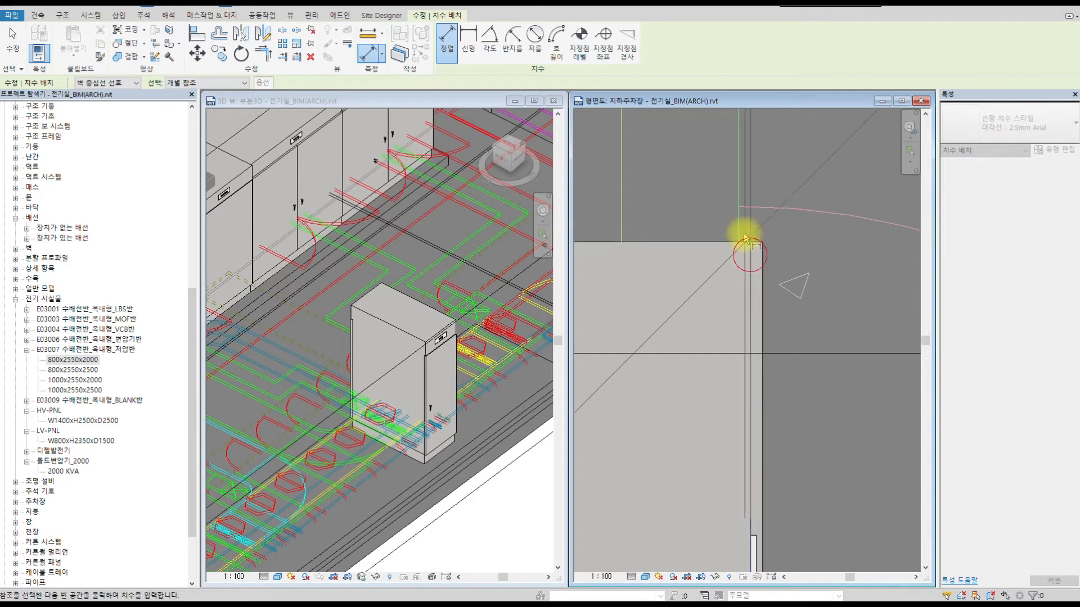
left_click(740, 229)
left_click(769, 193)
scroll(802, 193, "down", 8)
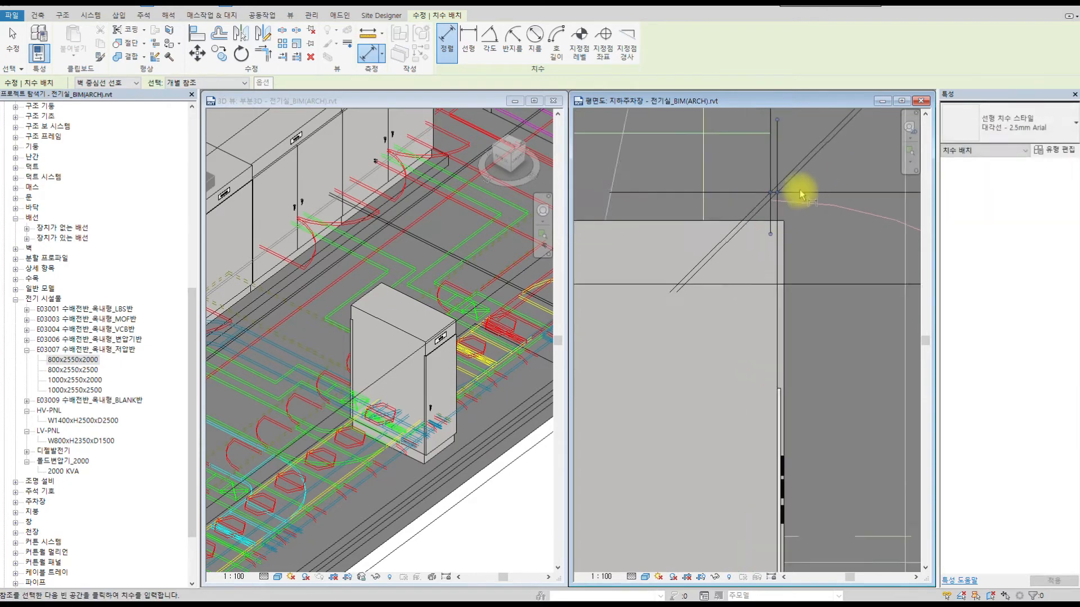
middle_click_drag(785, 193, 761, 338)
scroll(765, 275, "up", 2)
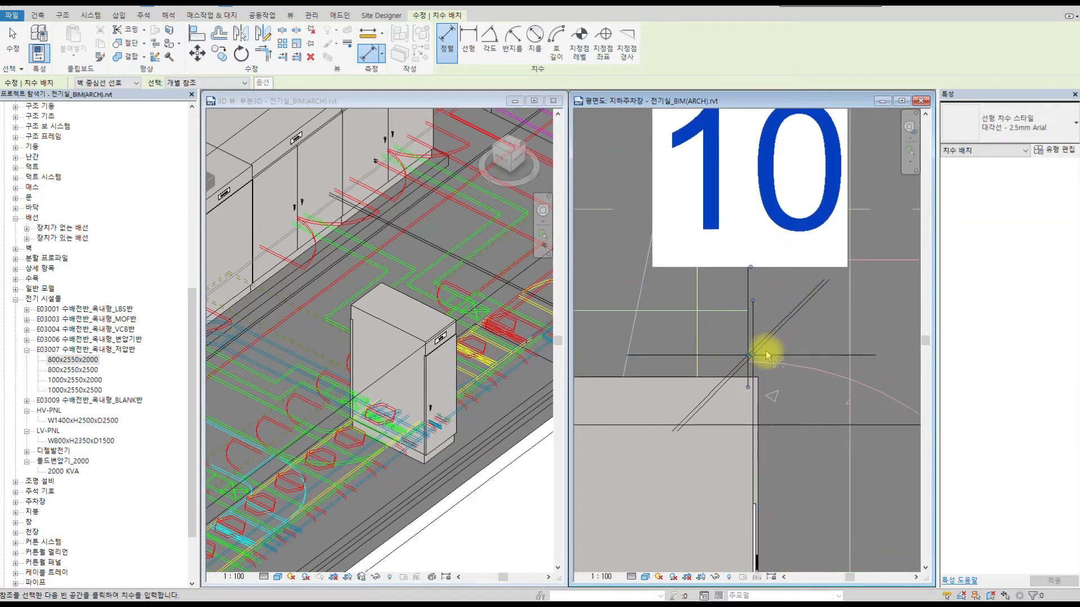
key("Escape")
key("Escape")
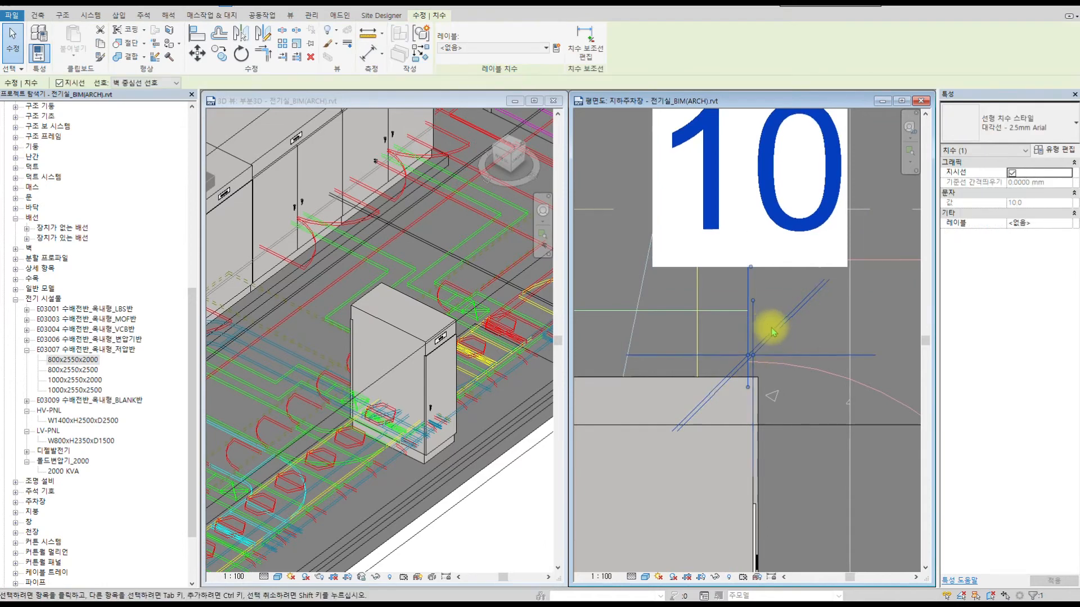
key("Delete")
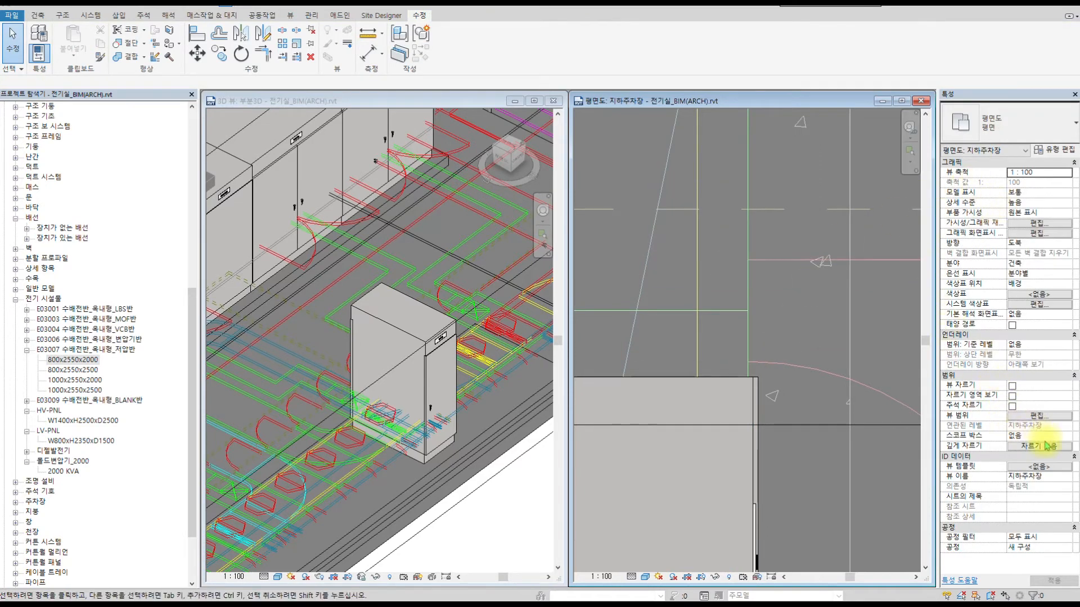
- Set the 저압반 cabinet's type depth D to 1540
left_click(727, 378)
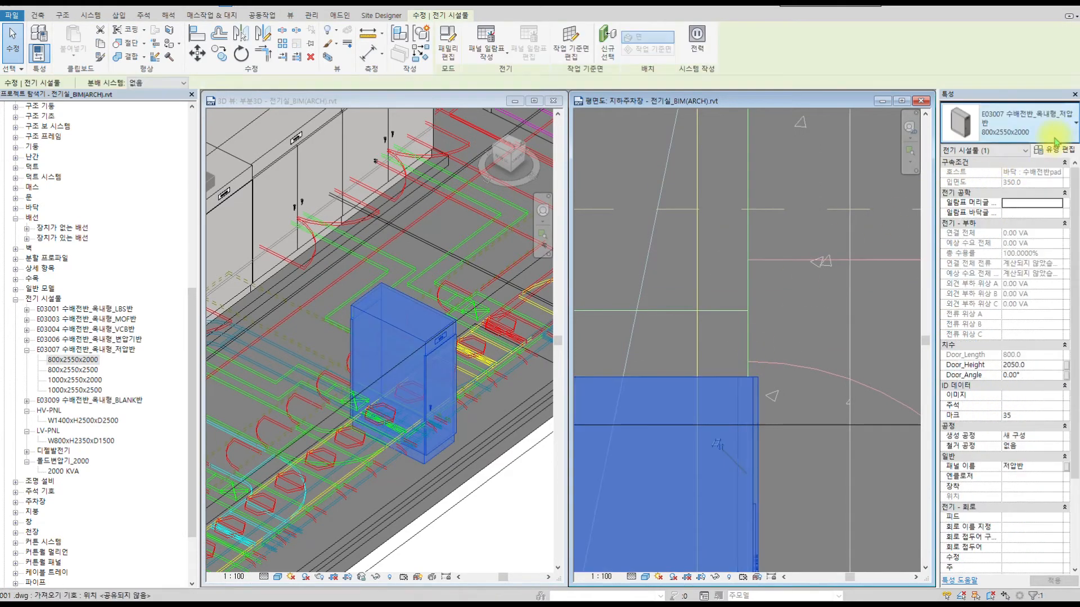
left_click(1064, 151)
scroll(568, 309, "down", 2)
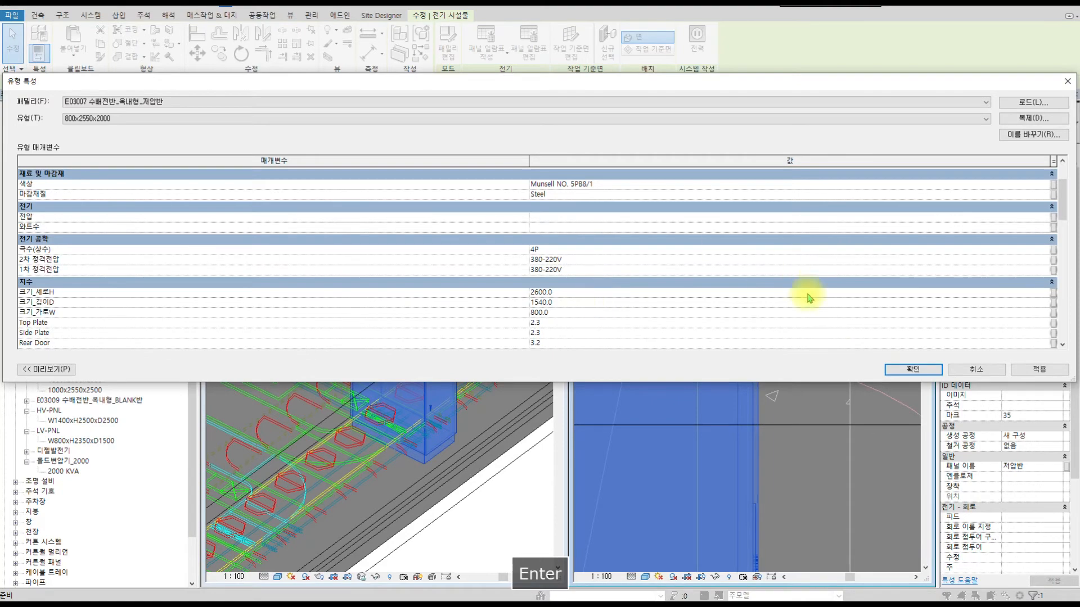
left_click(925, 370)
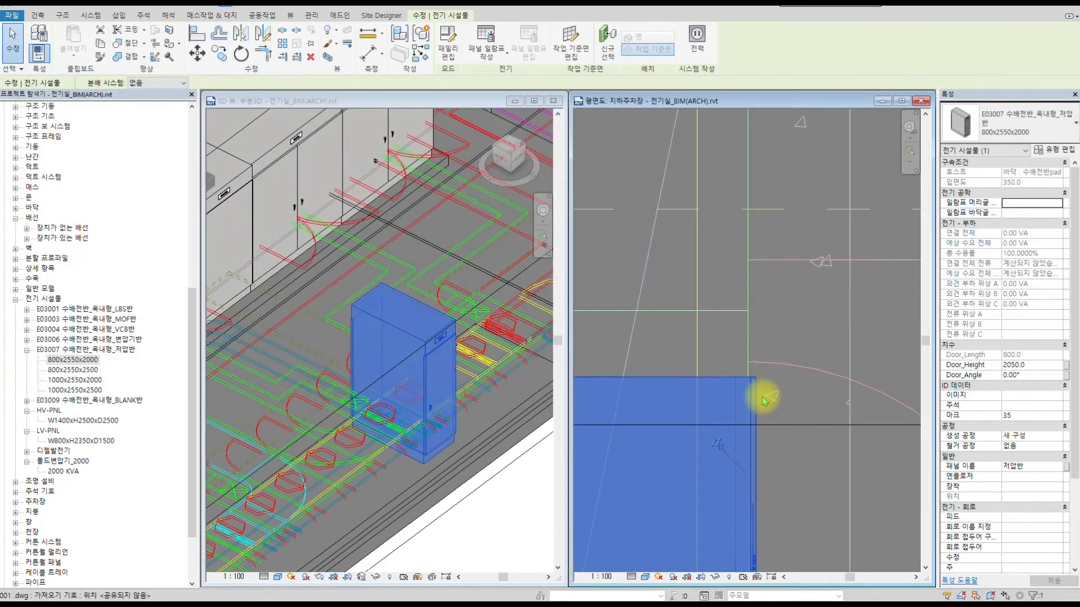
- Align the cabinet's face away from the transformer row with the LV panel outline and check its opposite face against the drawing
scroll(727, 410, "down", 2)
middle_click_drag(756, 394, 901, 333)
scroll(887, 335, "up", 4)
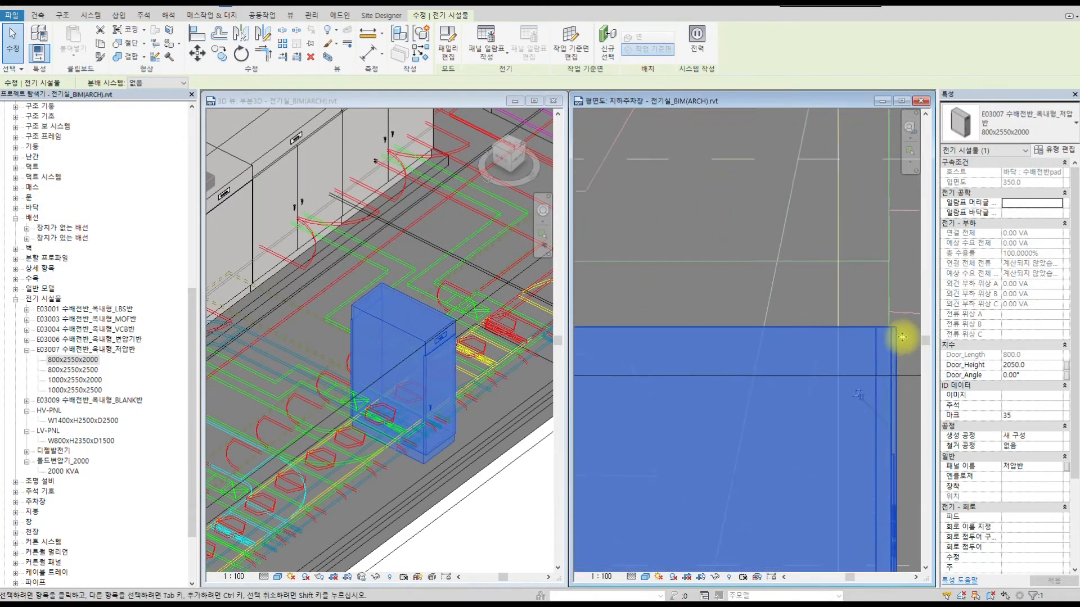
key("l")
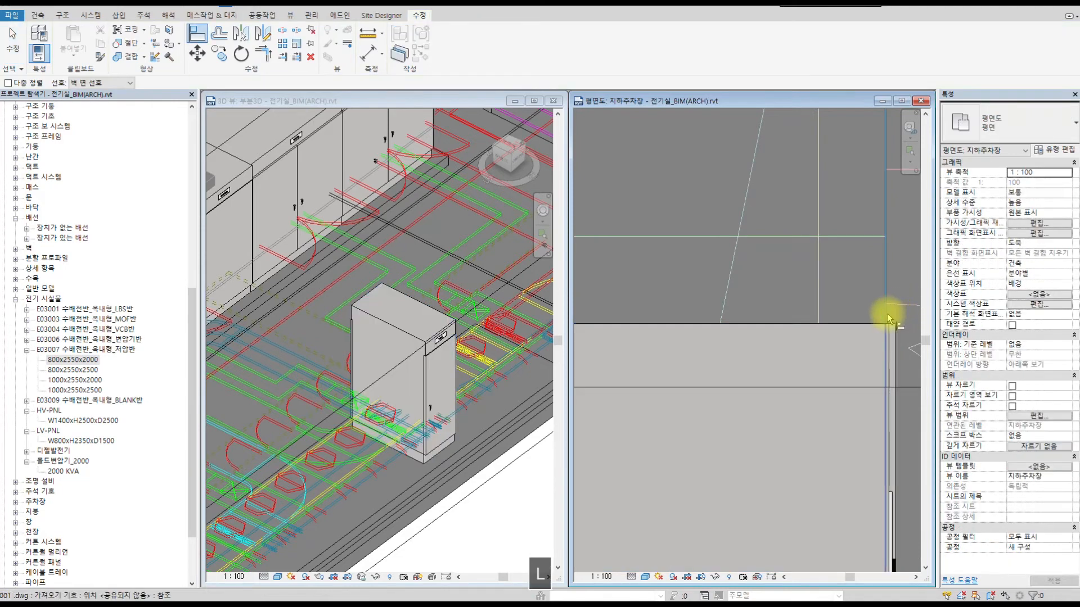
left_click(889, 332)
scroll(806, 377, "down", 2)
middle_click_drag(703, 385, 875, 305)
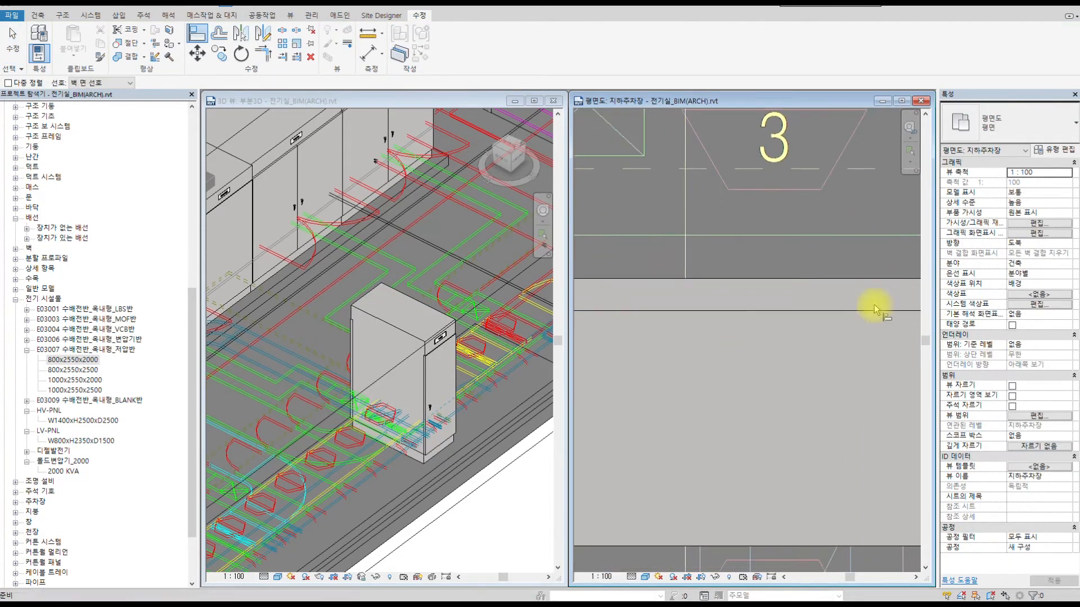
scroll(590, 311, "down", 2)
middle_click_drag(663, 311, 850, 306)
scroll(728, 294, "up", 3)
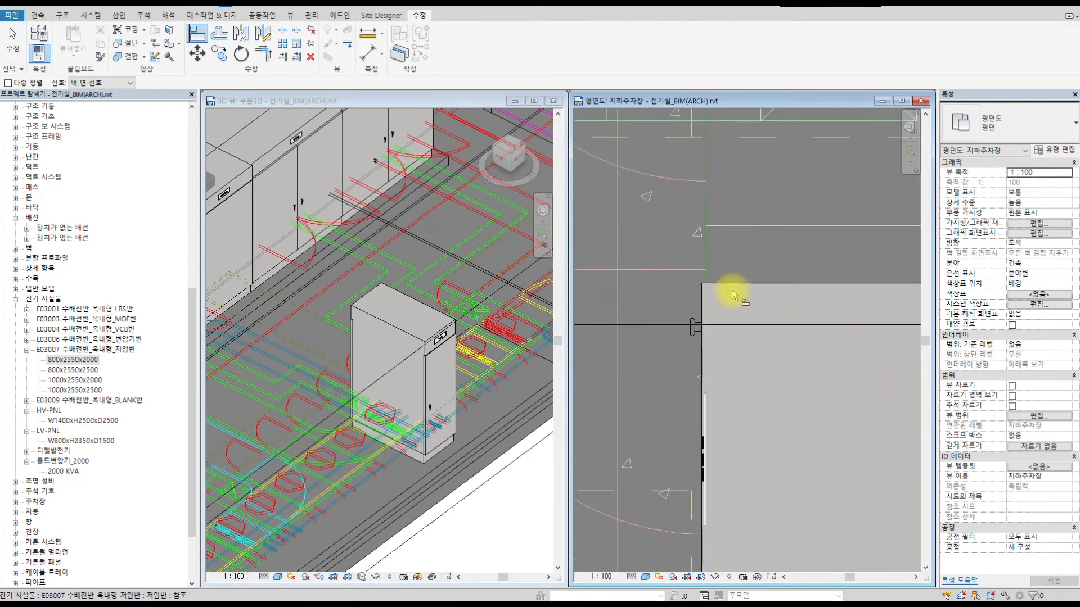
scroll(787, 329, "down", 5)
- Align the 저압반 cabinet's side face with the drawing's boundary line between LV 3 and LV 4
middle_click_drag(808, 343, 752, 308)
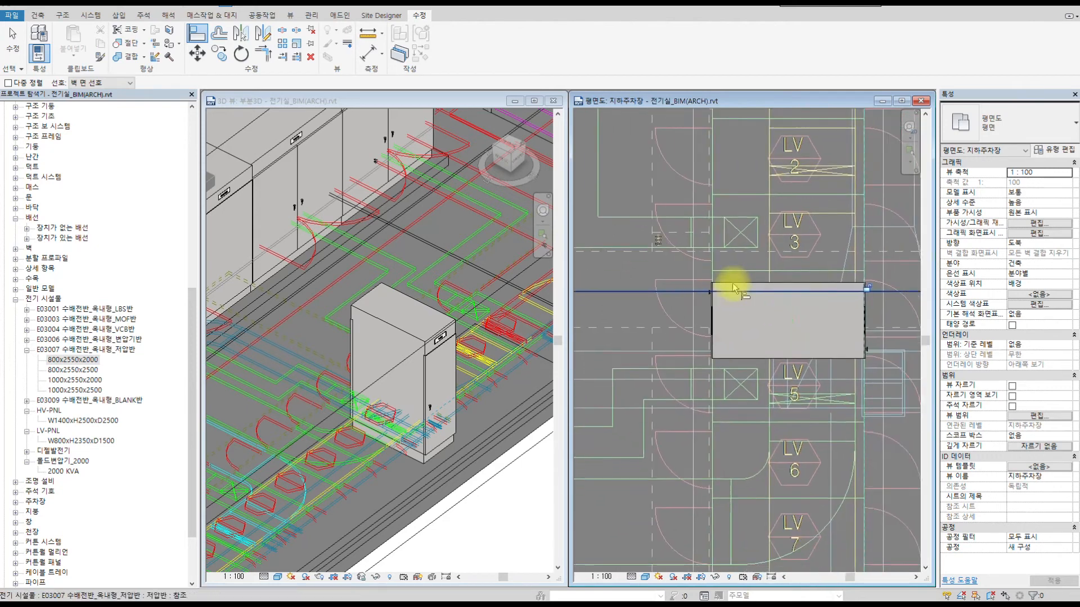
left_click(814, 285)
middle_click_drag(820, 263, 784, 275)
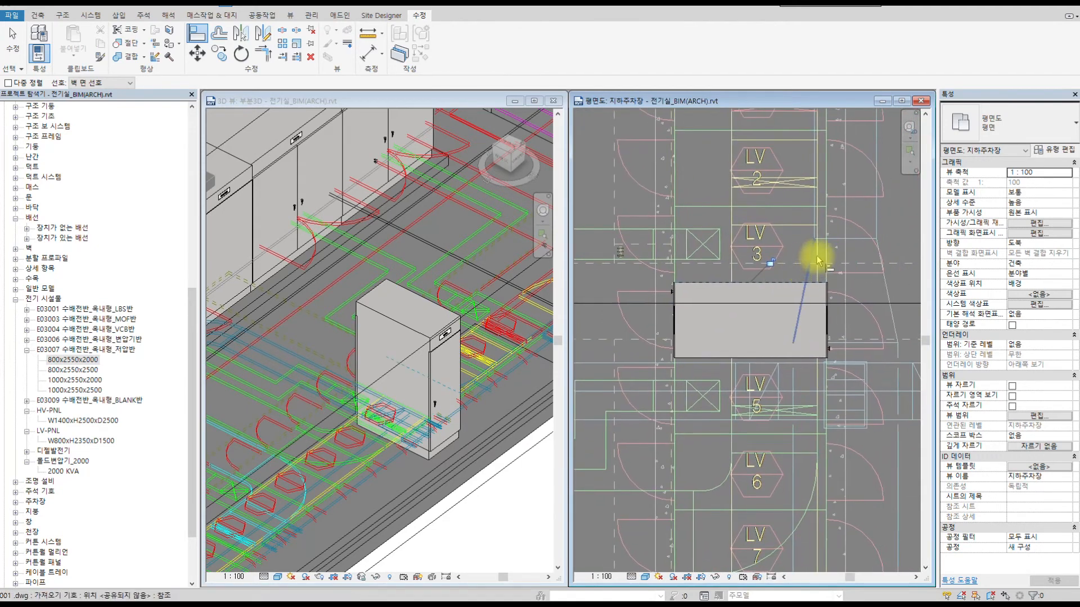
scroll(823, 244, "up", 2)
key("Escape")
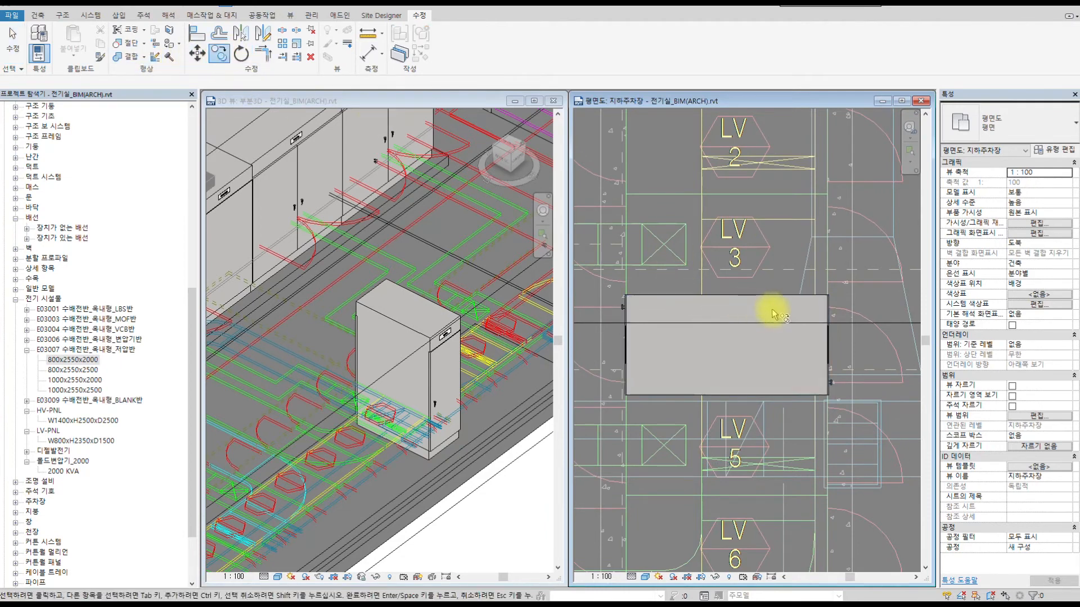
- Copy the 저압반 cabinet from LV 4 onto LV 3 in multiple-copy mode, snapping its corner to the panel boundary
key("Escape")
left_click(810, 297)
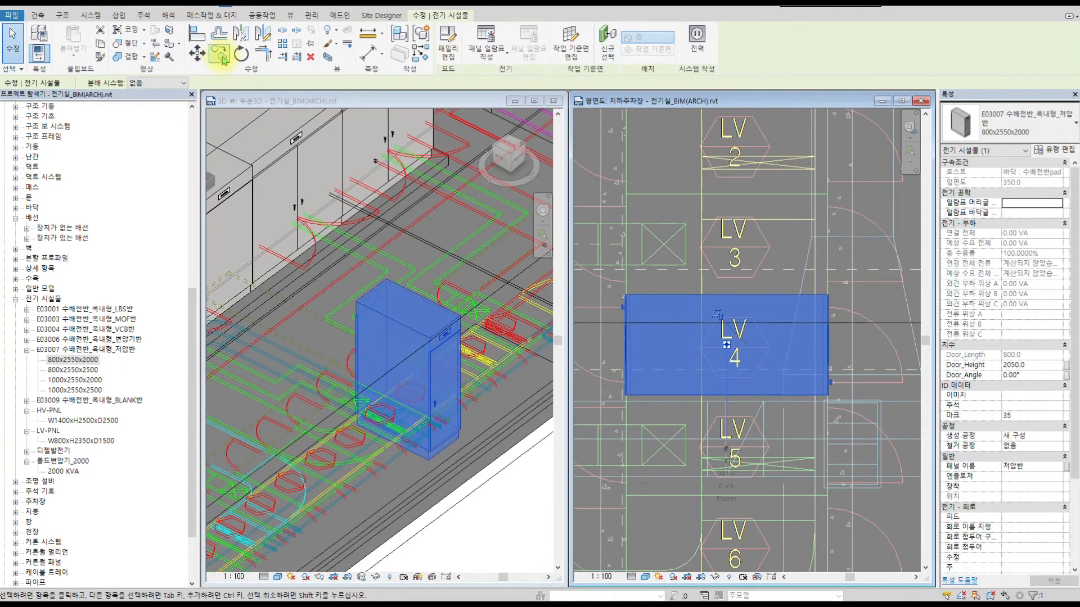
key("c")
key("o")
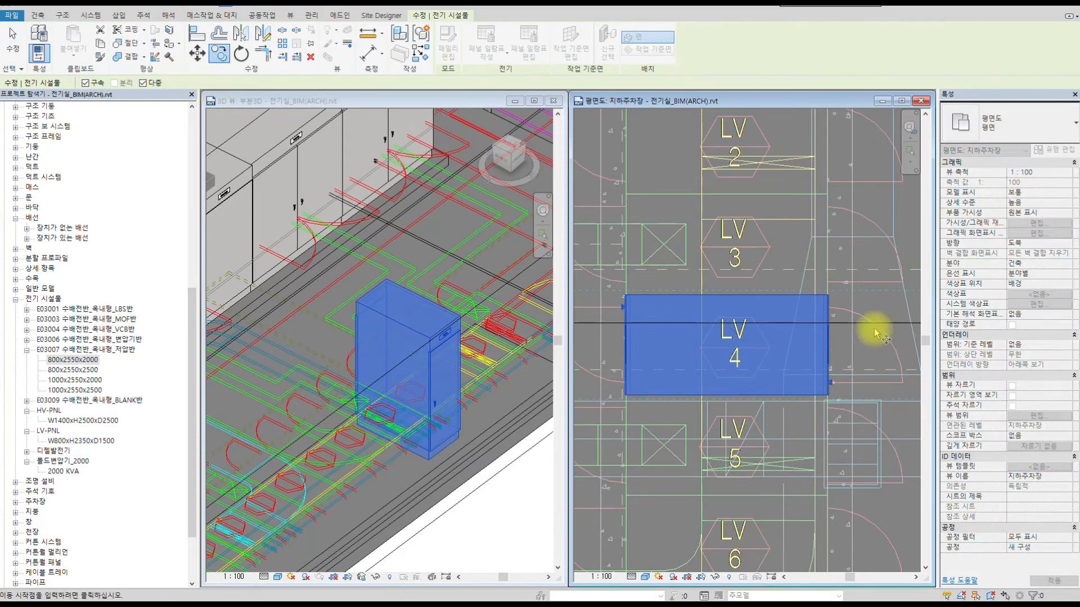
scroll(794, 284, "up", 5)
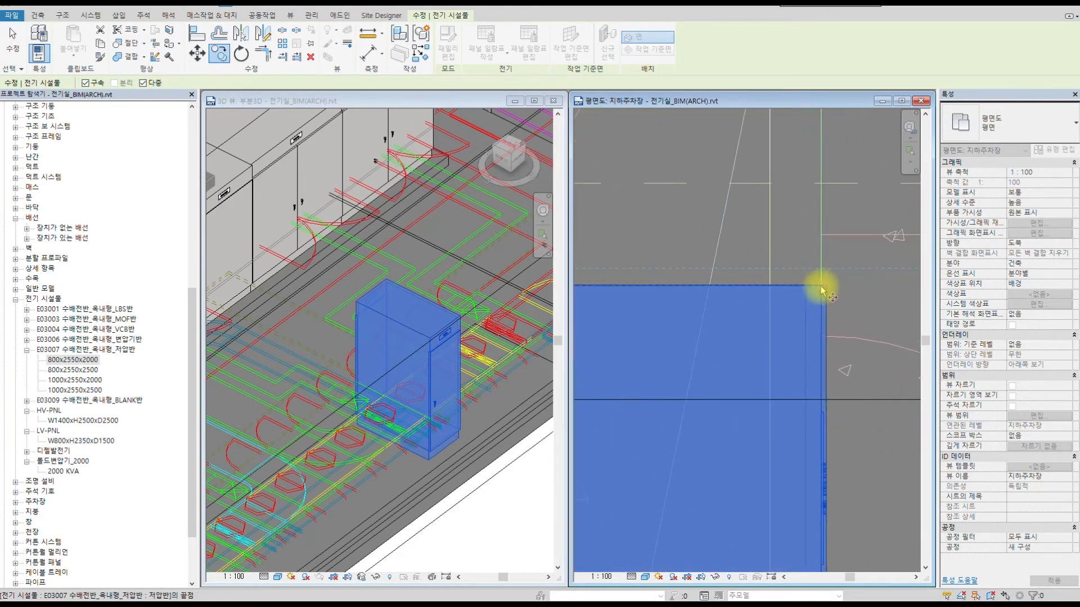
scroll(835, 249, "down", 3)
middle_click_drag(819, 305, 820, 465)
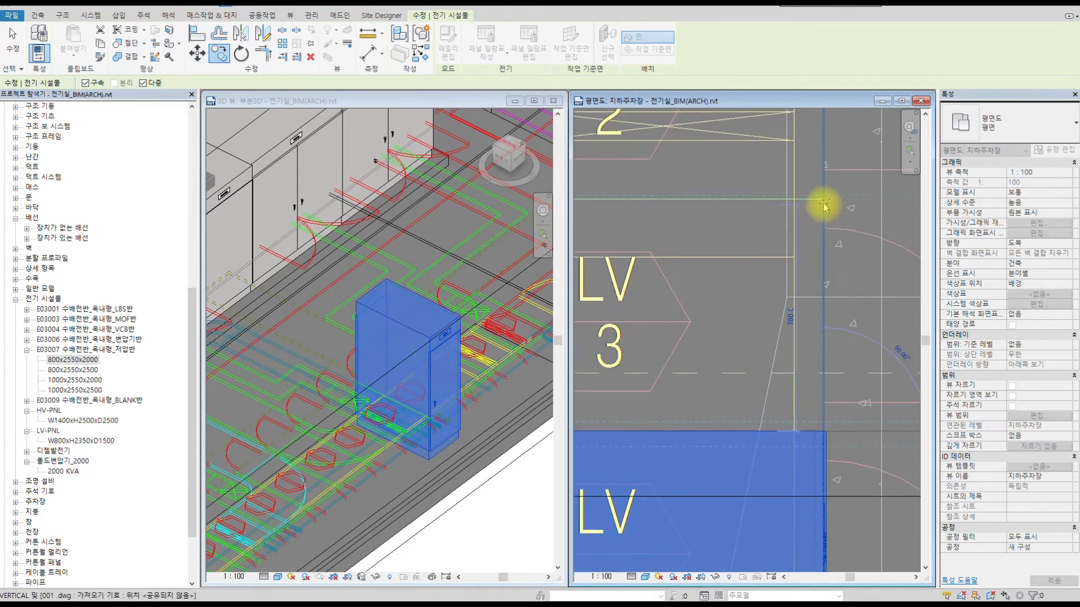
left_click(824, 201)
- Place two further copies of the 저압반 cabinet on LV 2 and LV 1, snapped to their panel boundaries
scroll(850, 177, "down", 5)
middle_click_drag(829, 271, 817, 475)
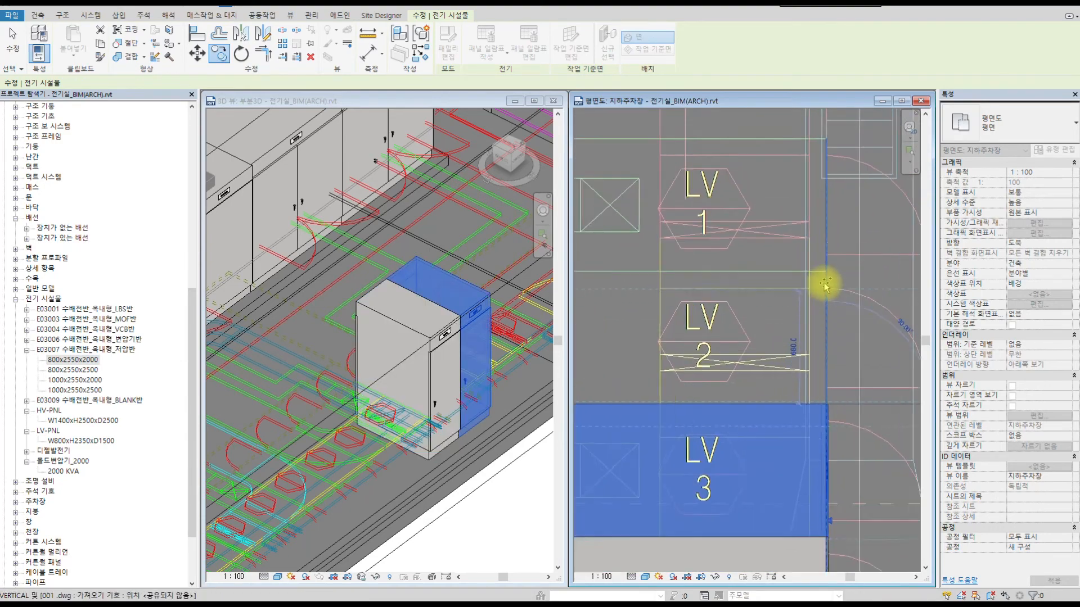
scroll(824, 289, "up", 4)
left_click(828, 266)
scroll(843, 204, "down", 4)
middle_click_drag(829, 256, 836, 454)
scroll(848, 312, "up", 5)
left_click(838, 322)
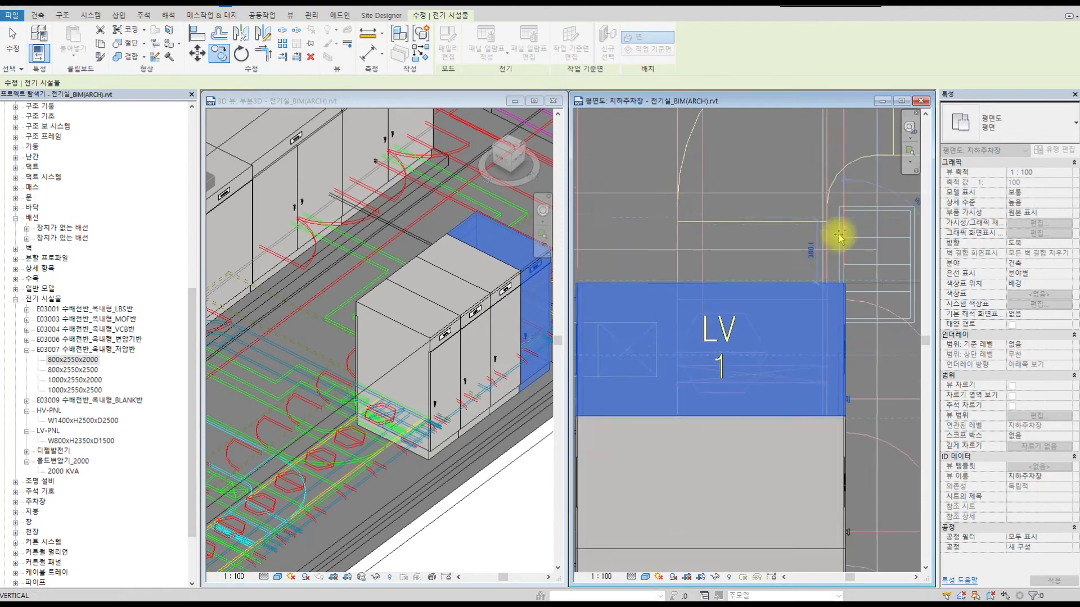
- Place further copies of the 저압반 cabinet on LV 5 and LV 6, snapping each corner to the previous cabinet's corner
scroll(843, 332, "down", 2)
scroll(856, 436, "down", 3)
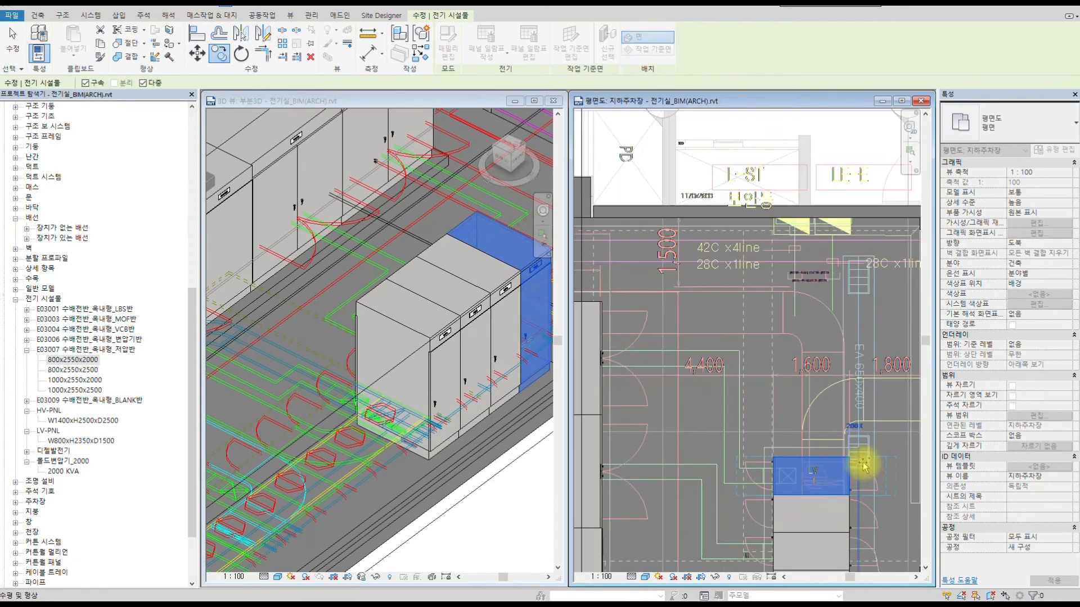
middle_click_drag(851, 441, 819, 212)
scroll(784, 348, "up", 5)
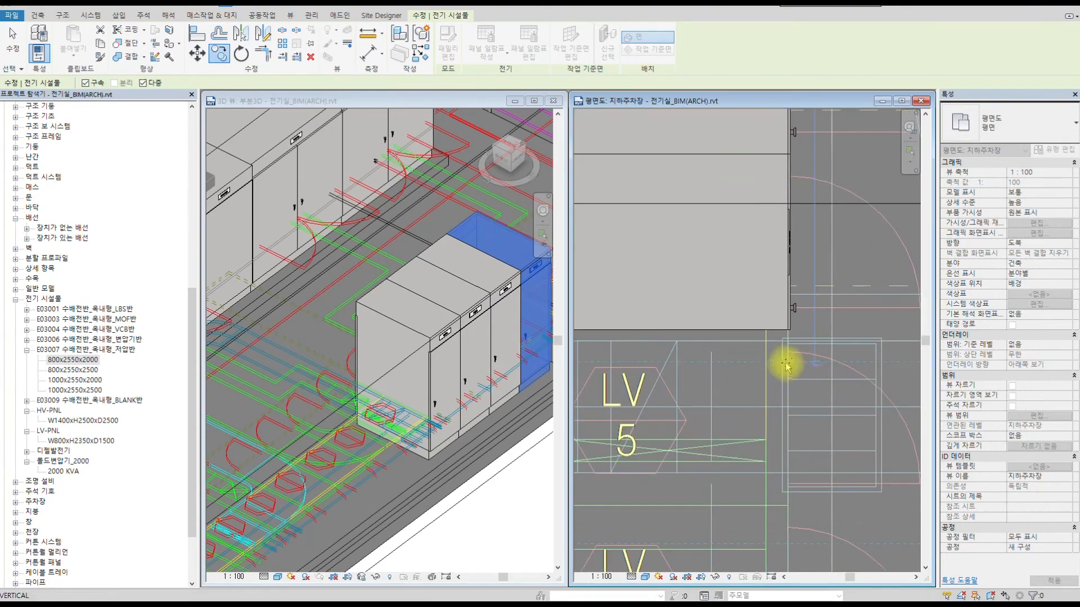
left_click(787, 328)
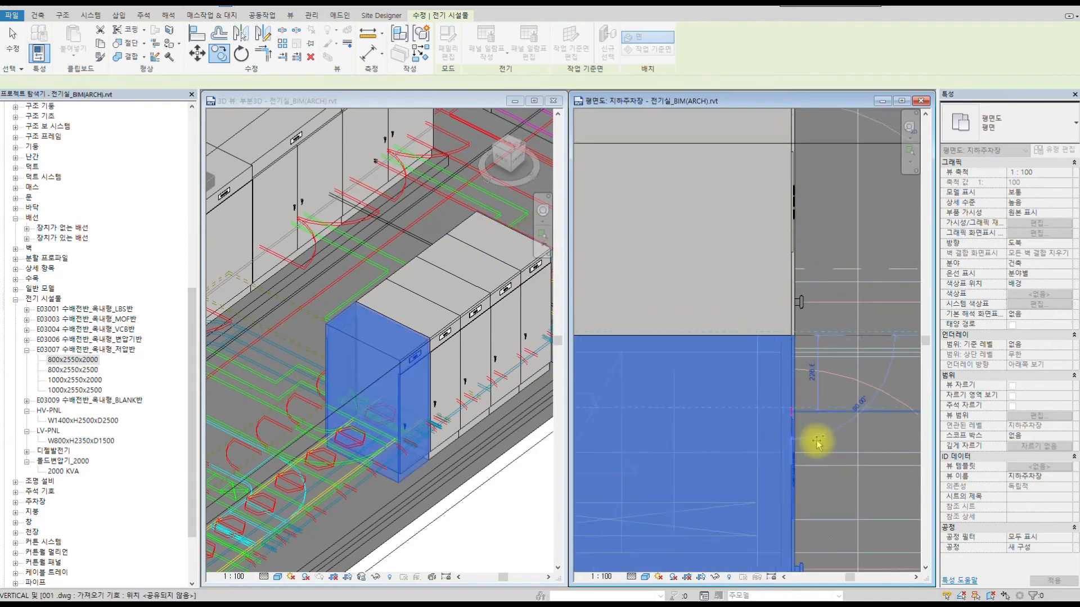
scroll(795, 173, "down", 3)
scroll(773, 228, "up", 2)
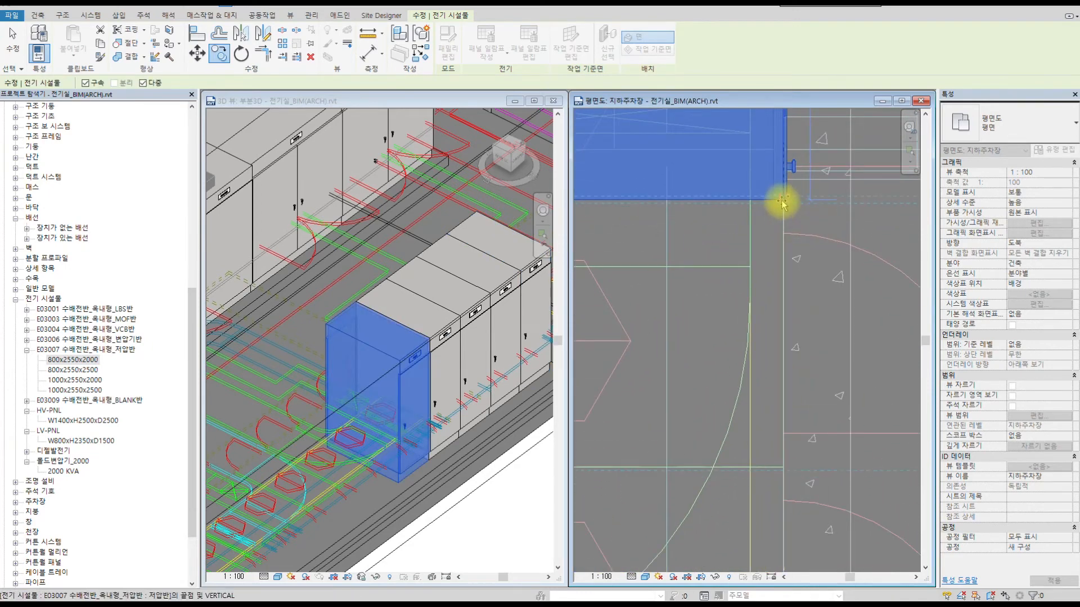
left_click(782, 201)
- Continue the multiple copy with 저압반 cabinets on LV 7 and LV 8, snapped flush along the row
scroll(805, 401, "down", 2)
middle_click_drag(802, 384, 791, 204)
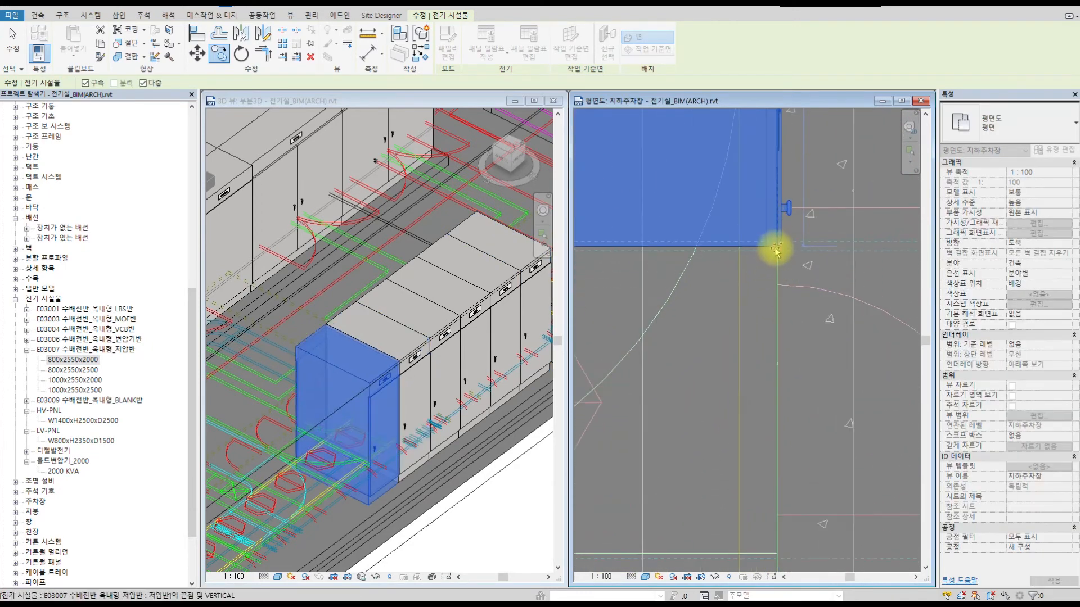
scroll(783, 260, "down", 2)
scroll(764, 241, "up", 2)
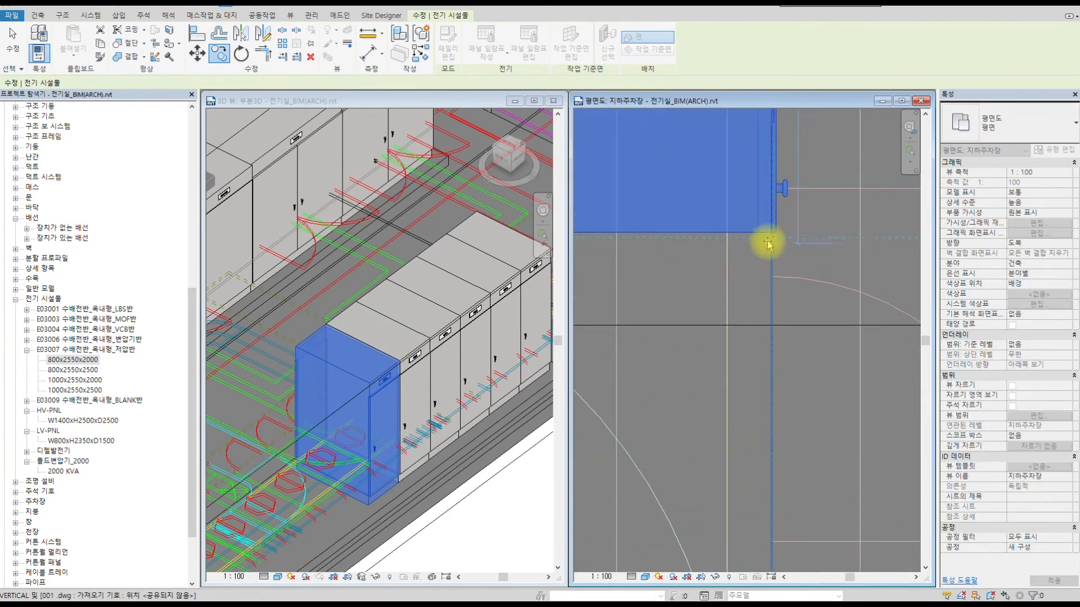
left_click(768, 234)
left_click(770, 235)
- Add copies of the 저압반 cabinet on LV 9 and LV 10 at their panel boundaries
middle_click_drag(813, 401, 772, 262)
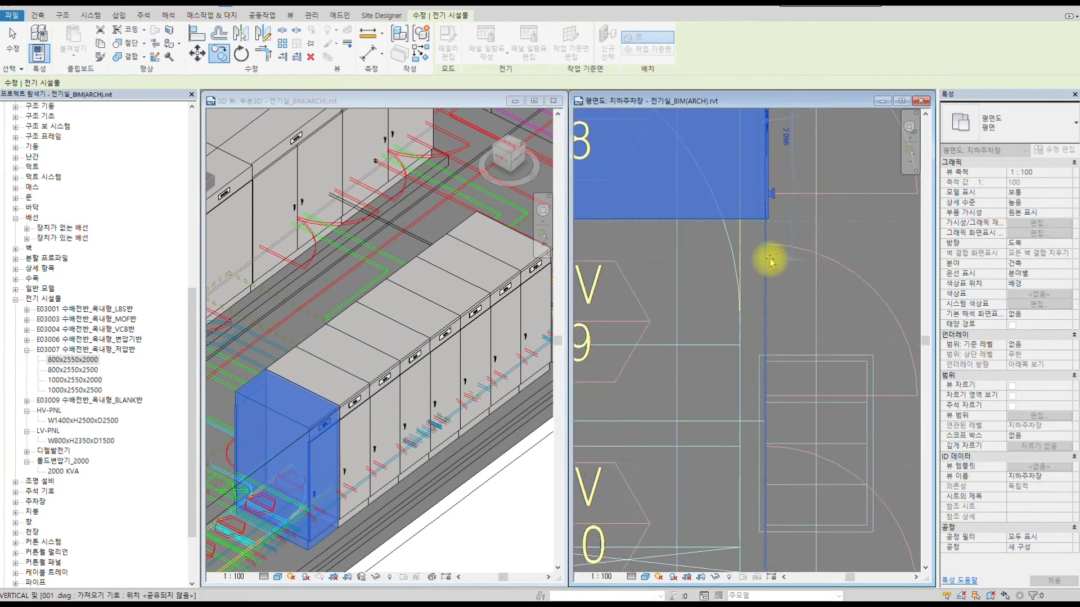
left_click(765, 212)
scroll(795, 409, "down", 2)
middle_click_drag(792, 422, 777, 151)
scroll(768, 237, "up", 2)
left_click(763, 201)
- Place the last two 저압반 cabinet copies at the end of the LV row beyond LV 10 and finish copying
scroll(799, 402, "down", 2)
middle_click_drag(802, 424, 780, 186)
scroll(759, 270, "up", 2)
left_click(753, 229)
scroll(781, 462, "down", 2)
middle_click_drag(781, 463, 747, 219)
scroll(735, 270, "up", 3)
left_click(728, 252)
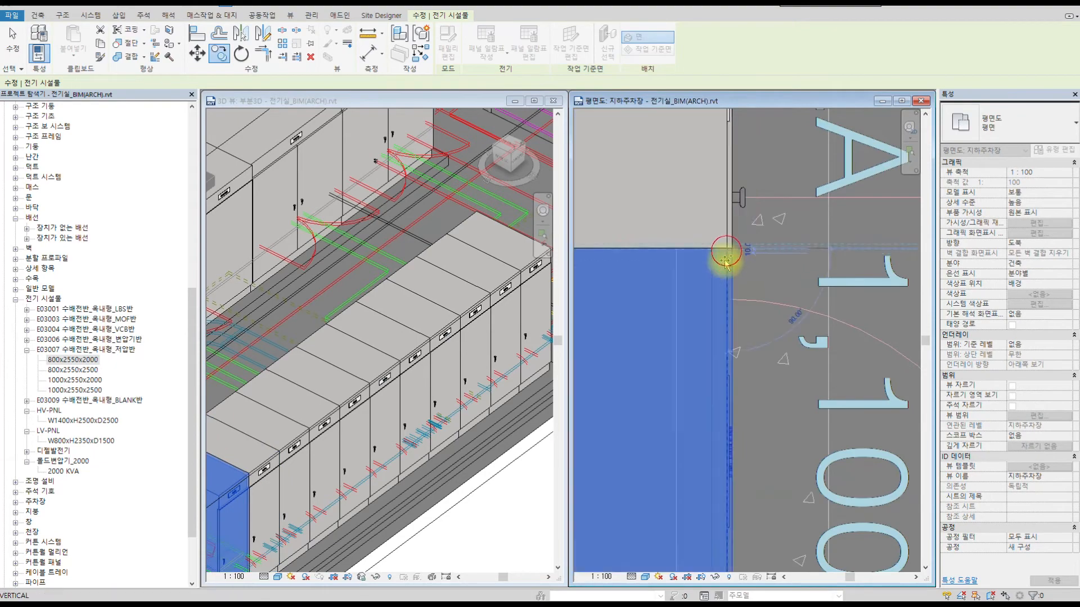
scroll(756, 284, "down", 2)
middle_click_drag(751, 506, 798, 318)
scroll(810, 331, "down", 2)
scroll(787, 325, "down", 3)
scroll(742, 281, "up", 2)
key("Escape")
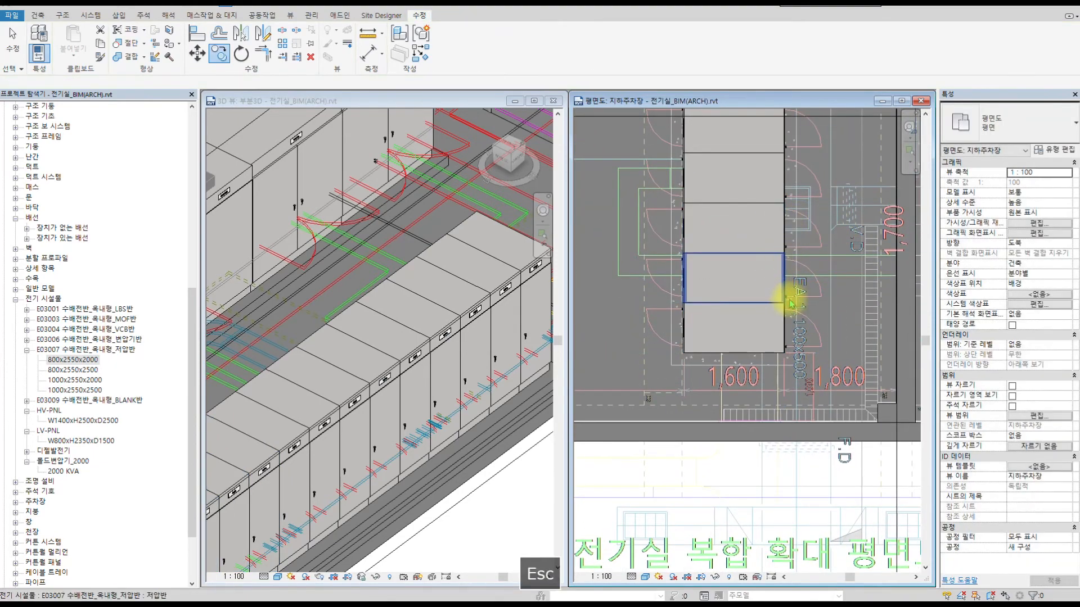
- Copy one 저압반 cabinet from the LV row into the adjacent generator room beside the GCP 1 and 2 panels
scroll(813, 258, "down", 3)
scroll(743, 247, "up", 3)
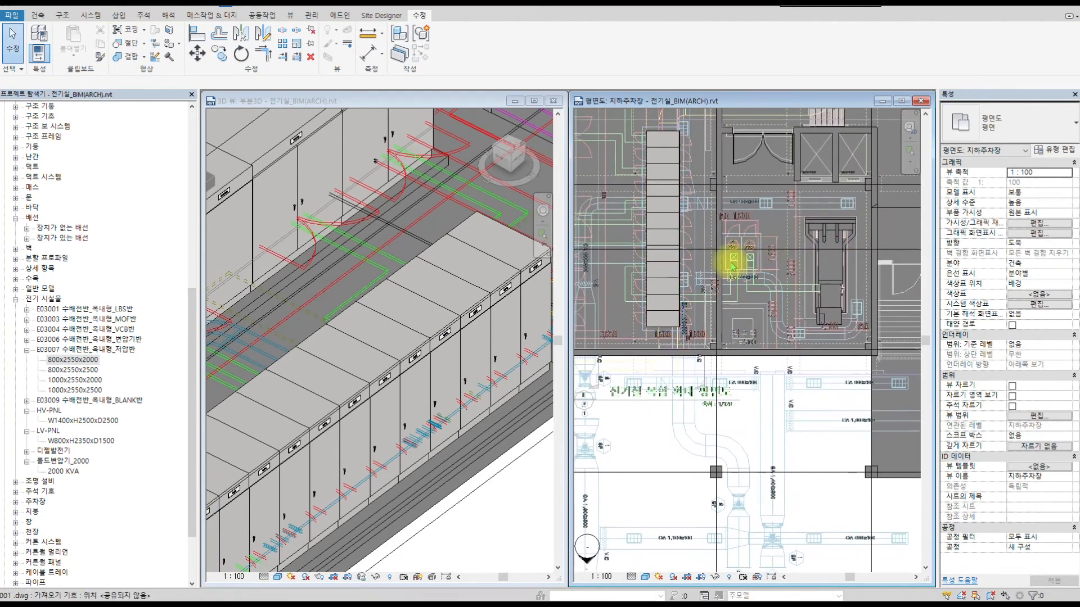
left_click(601, 233)
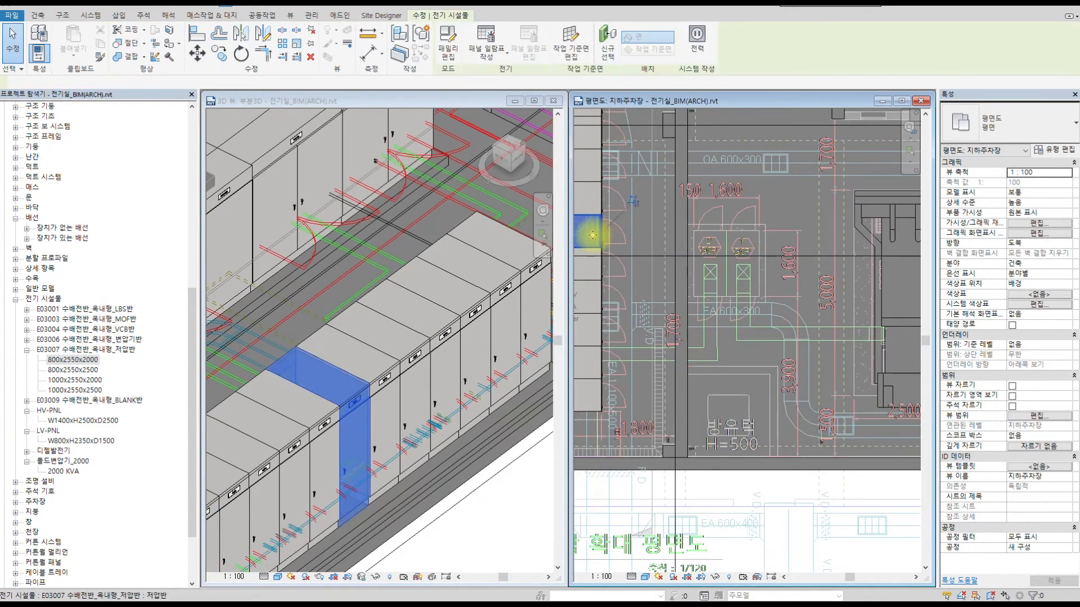
left_click(220, 55)
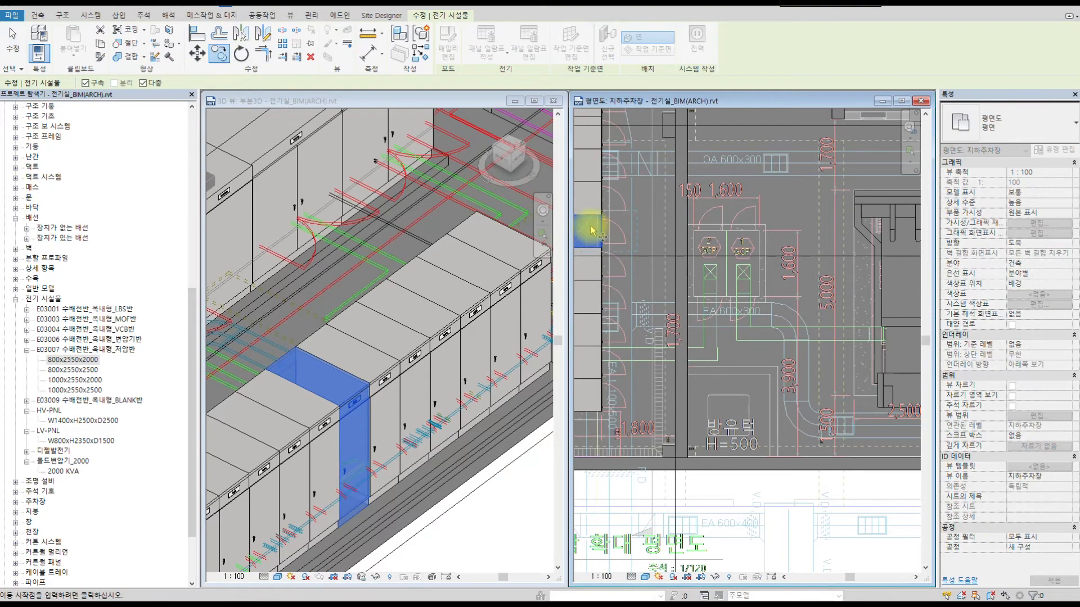
left_click(799, 230)
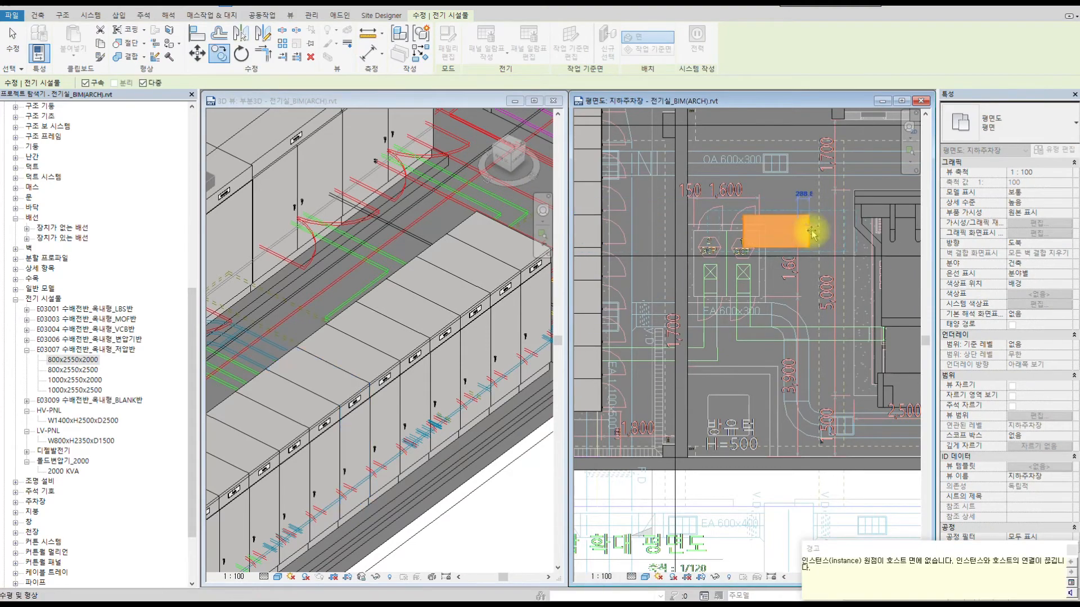
key("Escape")
key("Escape")
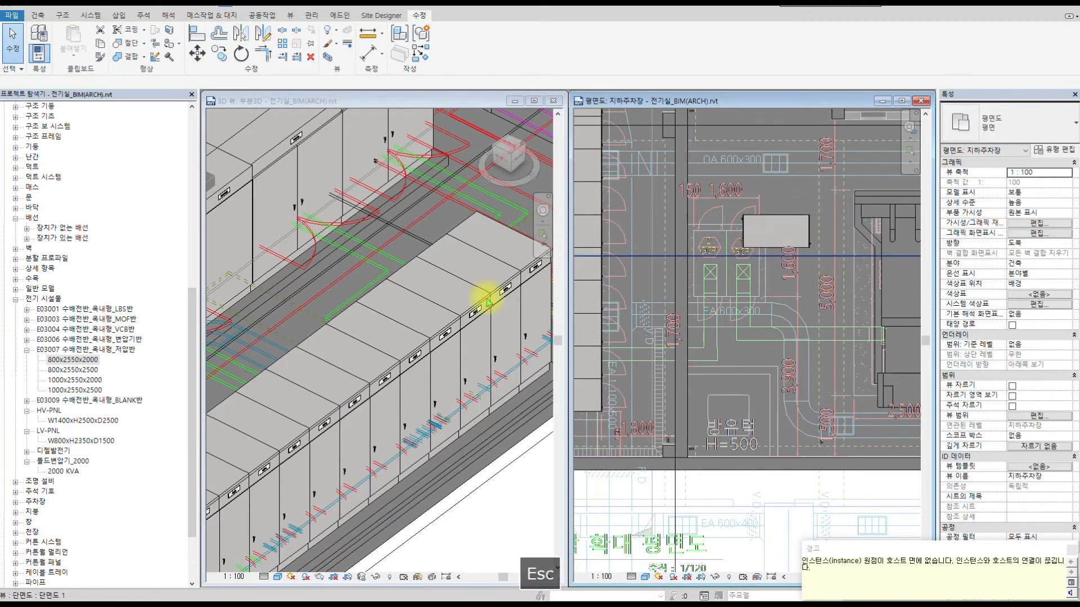
- Extend the 3D view's section box outward past the LV row to include the adjacent room with the copied cabinet
scroll(439, 288, "down", 3)
left_click(415, 433)
scroll(414, 432, "down", 1)
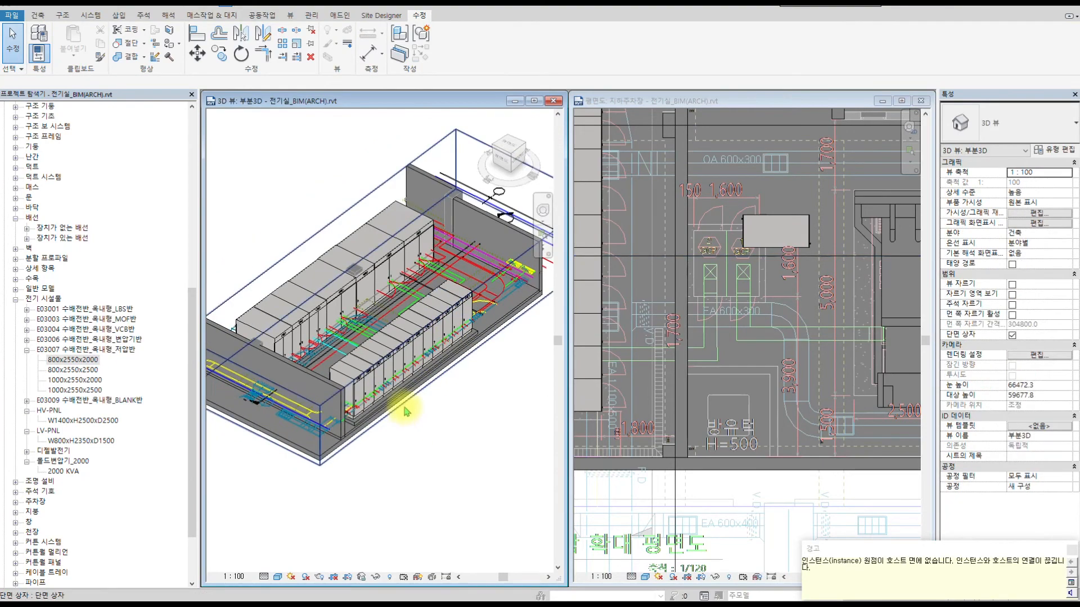
left_click(404, 408)
middle_click_drag(458, 335, 456, 334, "shift")
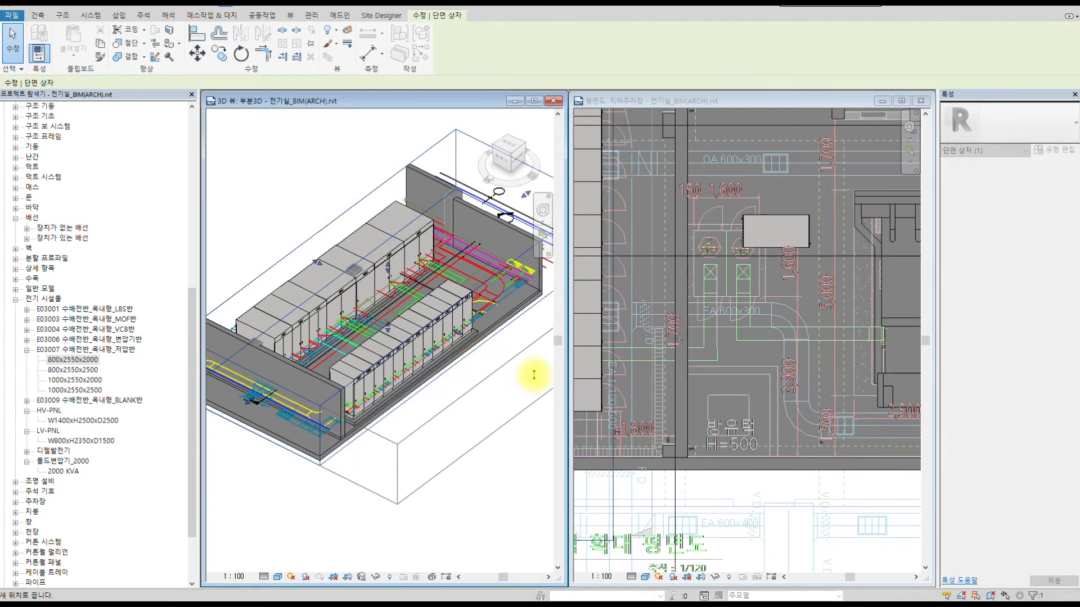
scroll(471, 368, "up", 5)
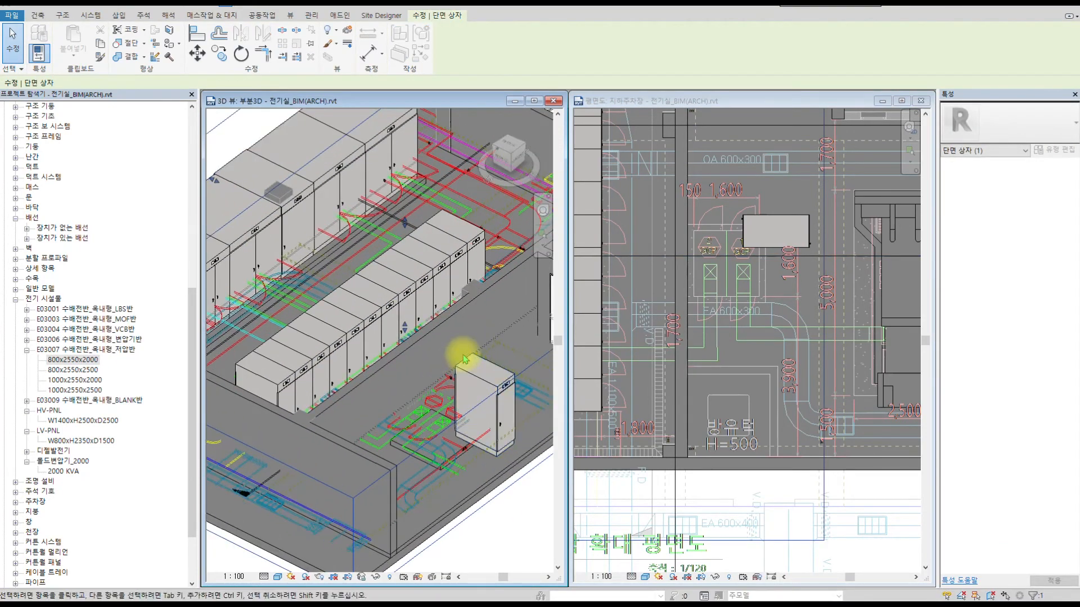
scroll(463, 371, "down", 4)
middle_click_drag(507, 387, 495, 376, "shift")
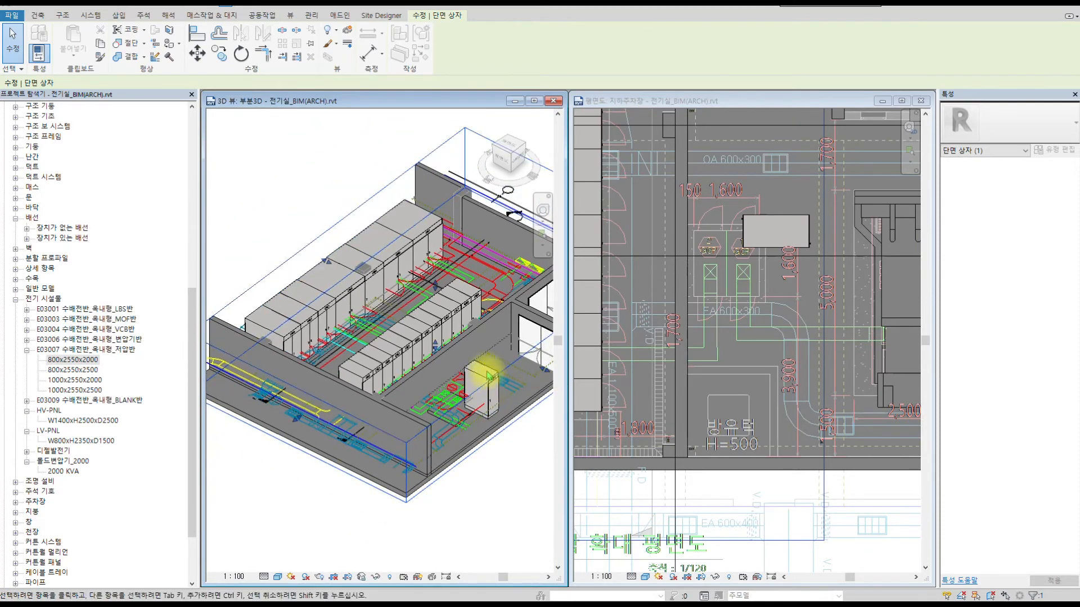
- Move the copied 저압반 cabinet clear of the GCP 1 and 2 panel outlines in the floor plan
left_click(482, 376)
middle_click_drag(482, 373, 355, 418, "shift")
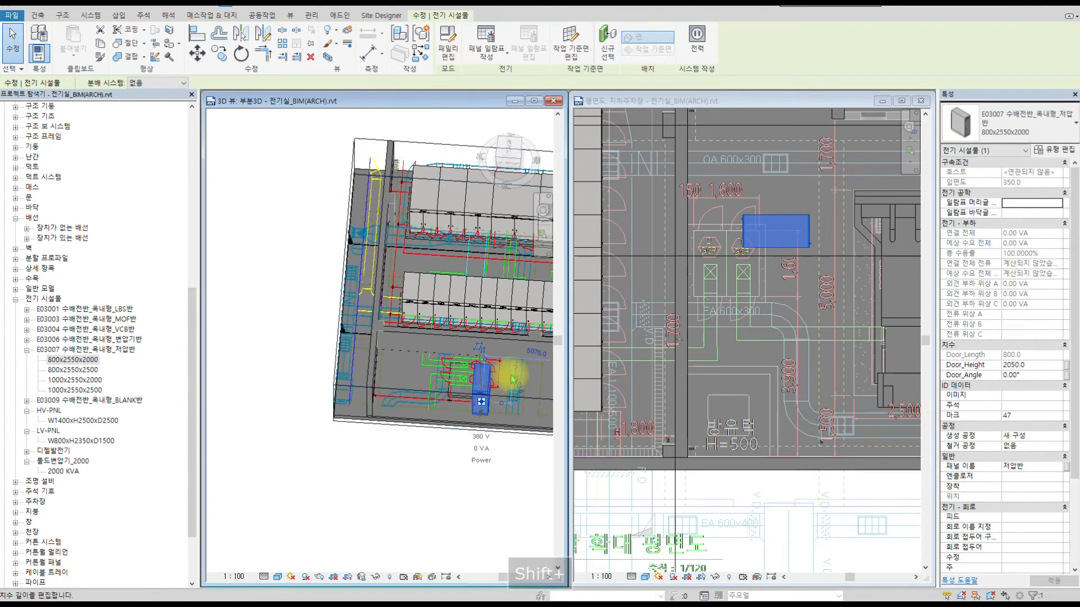
scroll(510, 372, "up", 1)
scroll(782, 216, "up", 3)
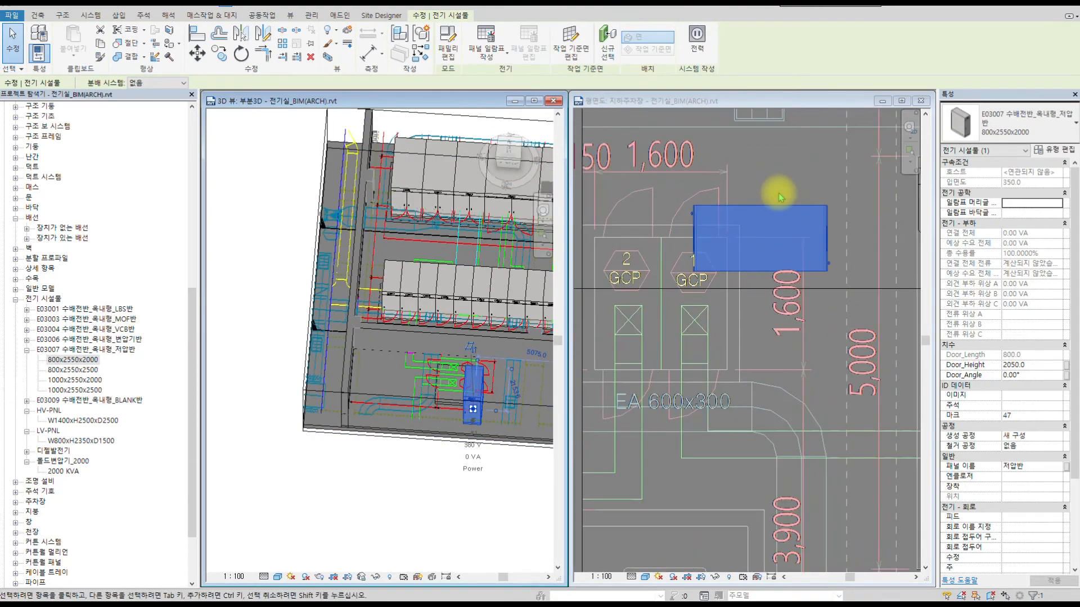
left_click(779, 213)
left_click(803, 179)
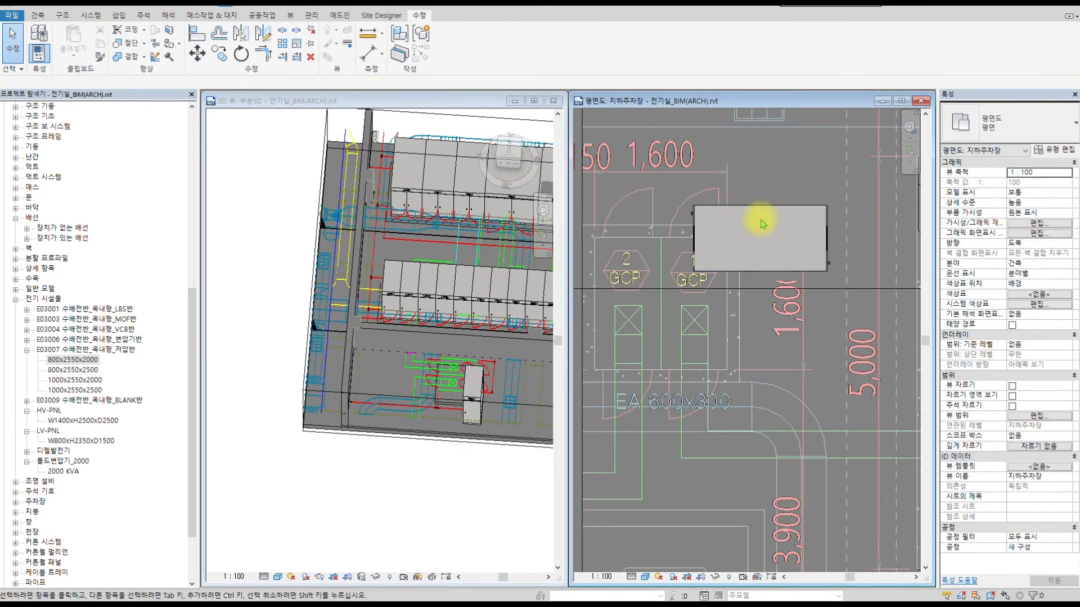
left_click(785, 208)
left_click_drag(785, 208, 814, 134)
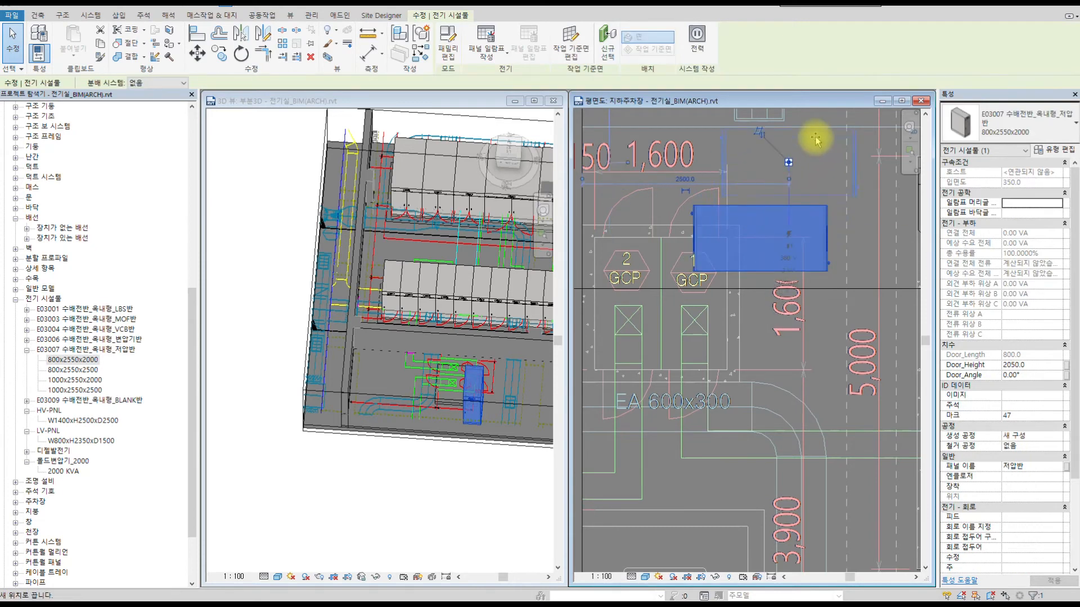
middle_click_drag(727, 232, 776, 227)
key("Escape")
- Start an architectural 수배전반pad floor and sketch a rectangular boundary of about 1750 × 1700 mm over the GCP 1 and 2 panels
left_click(40, 15)
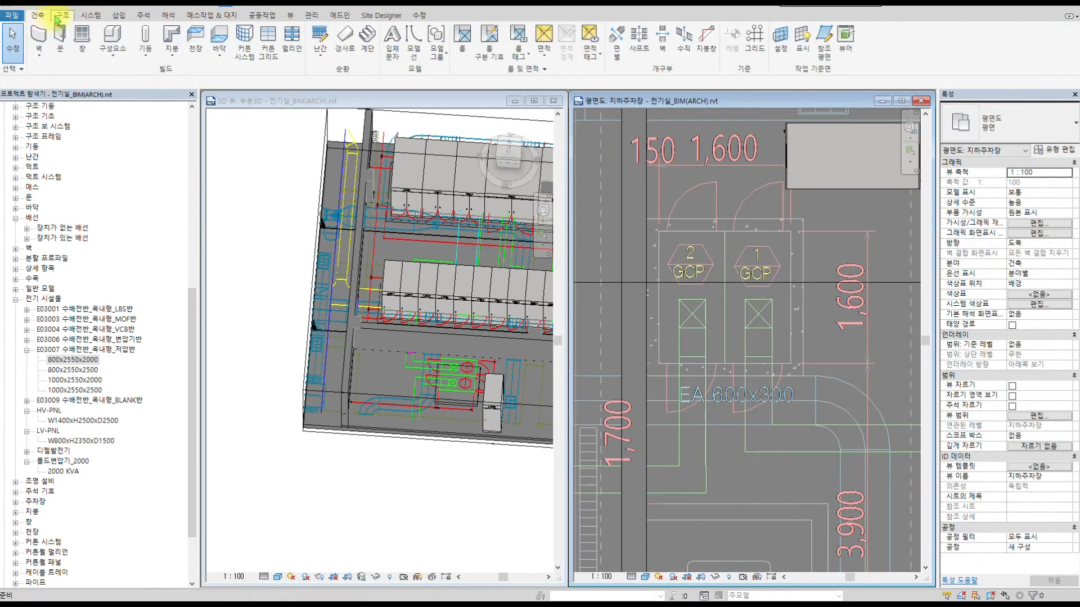
left_click(64, 17)
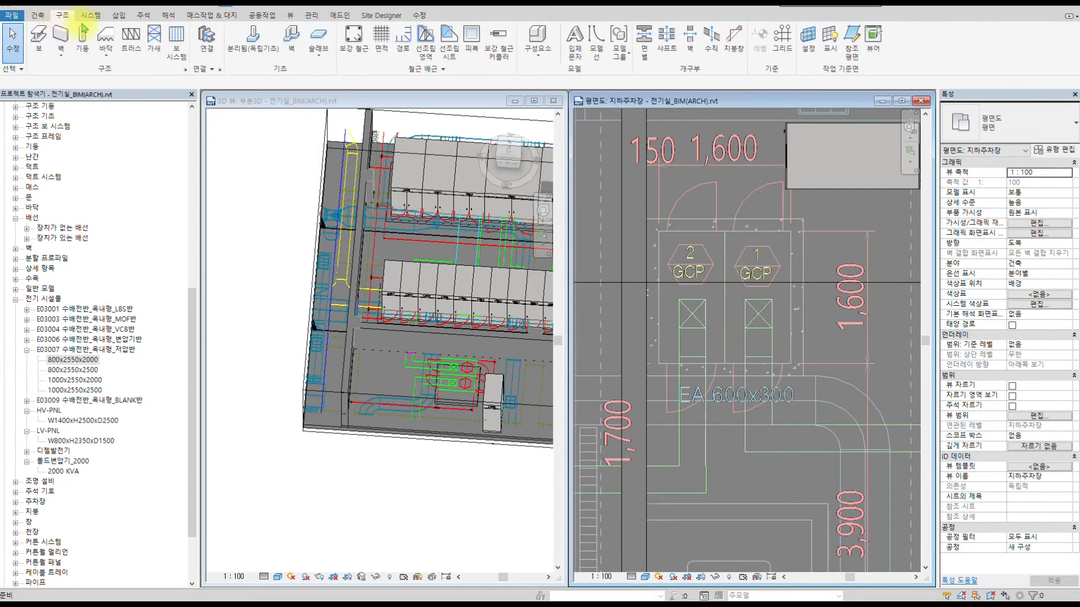
left_click(42, 15)
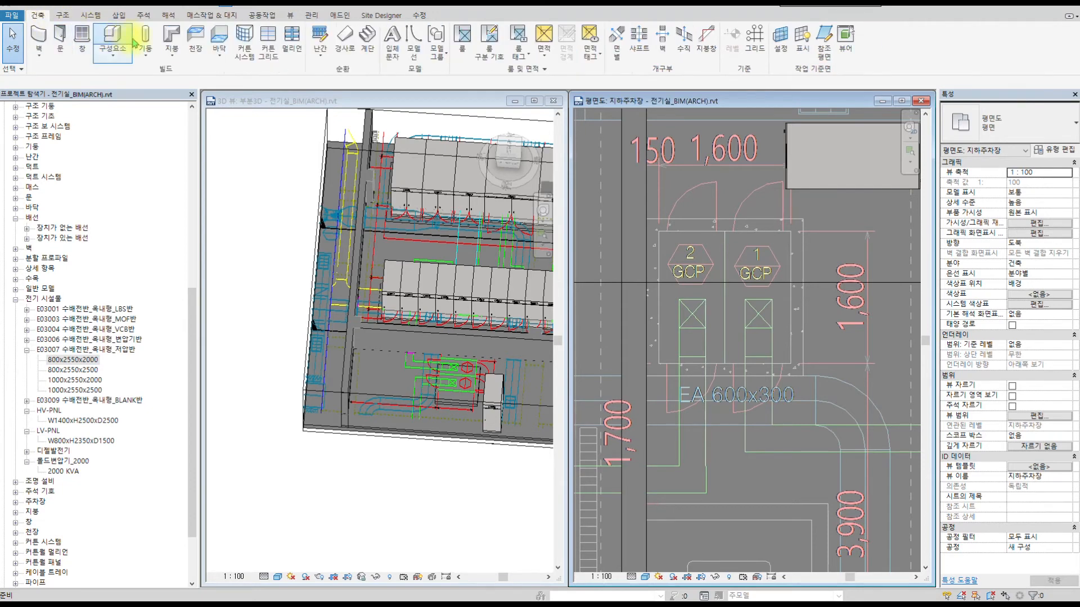
left_click(218, 51)
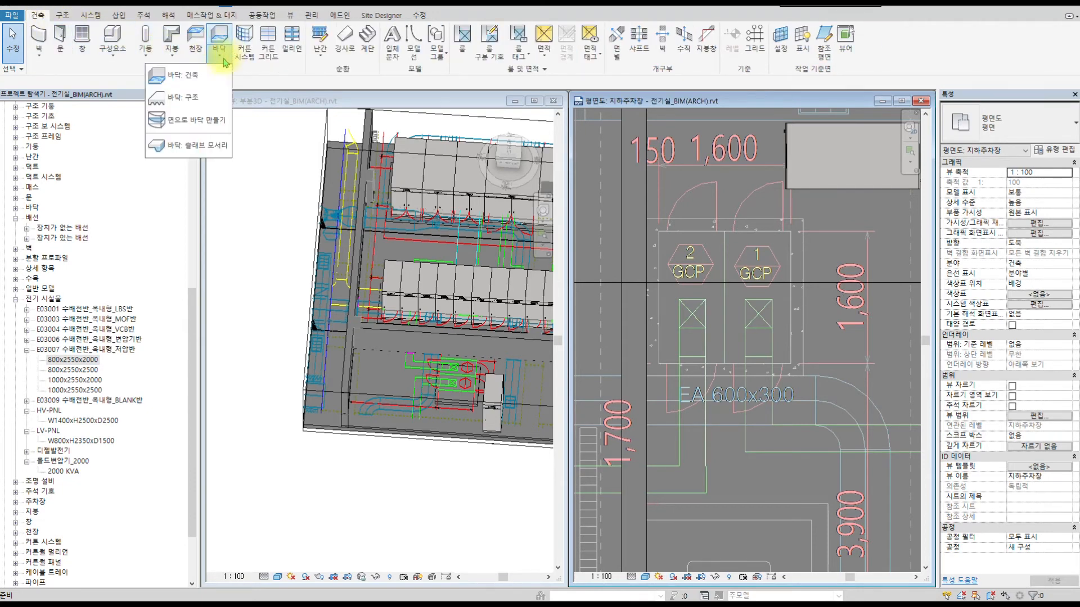
left_click(200, 80)
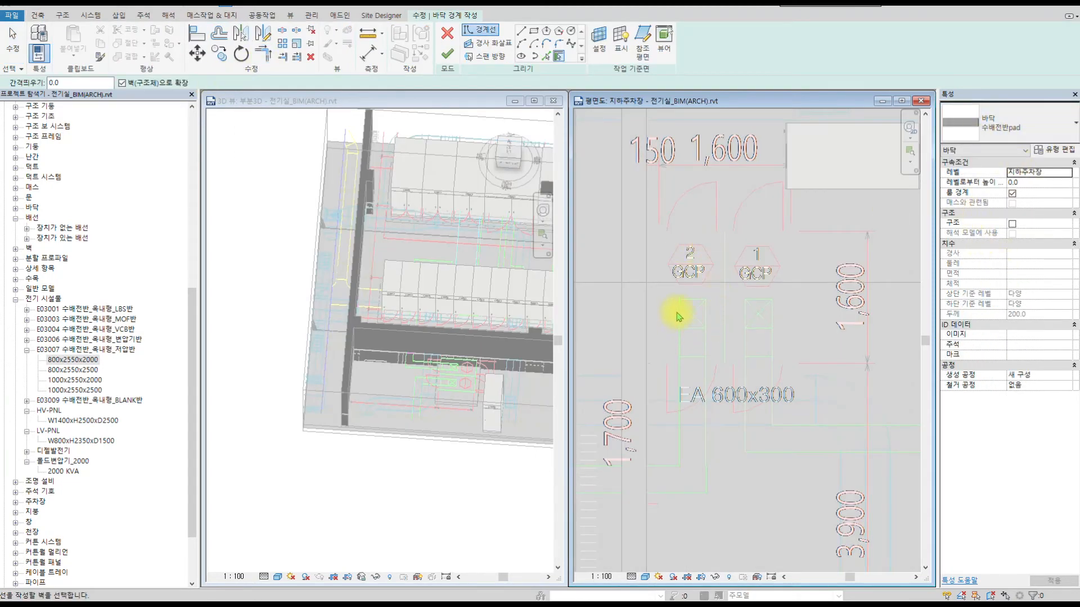
scroll(790, 277, "up", 2)
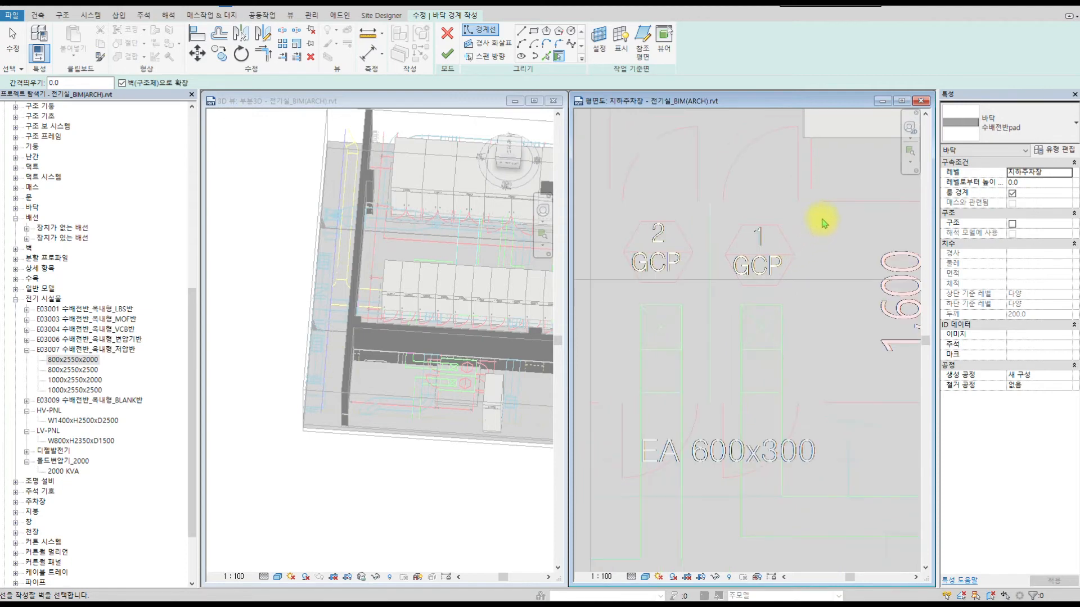
scroll(824, 223, "down", 2)
middle_click_drag(817, 235, 769, 274)
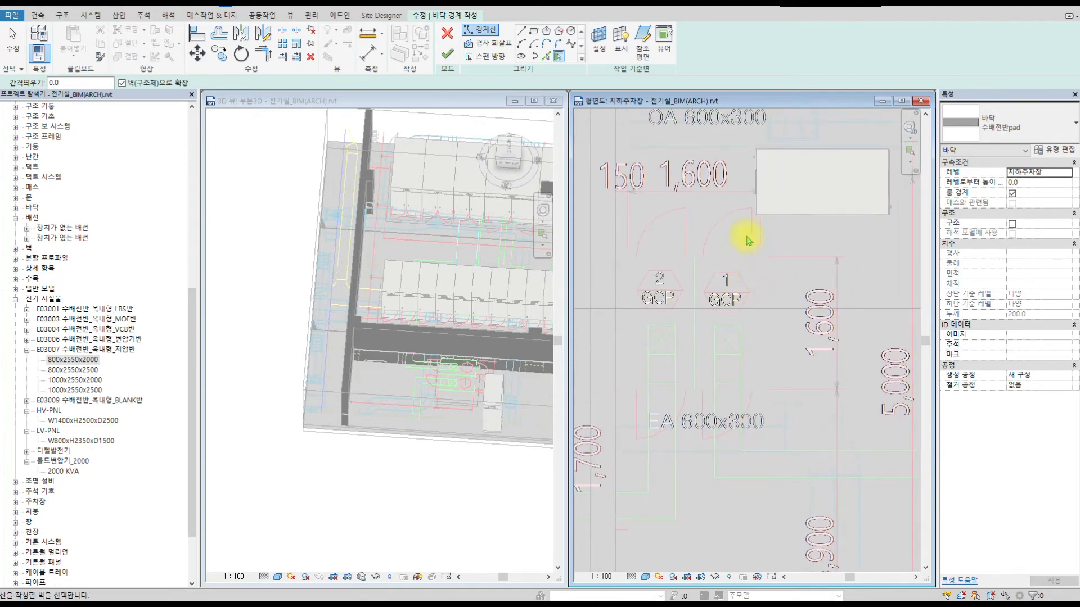
left_click(534, 31)
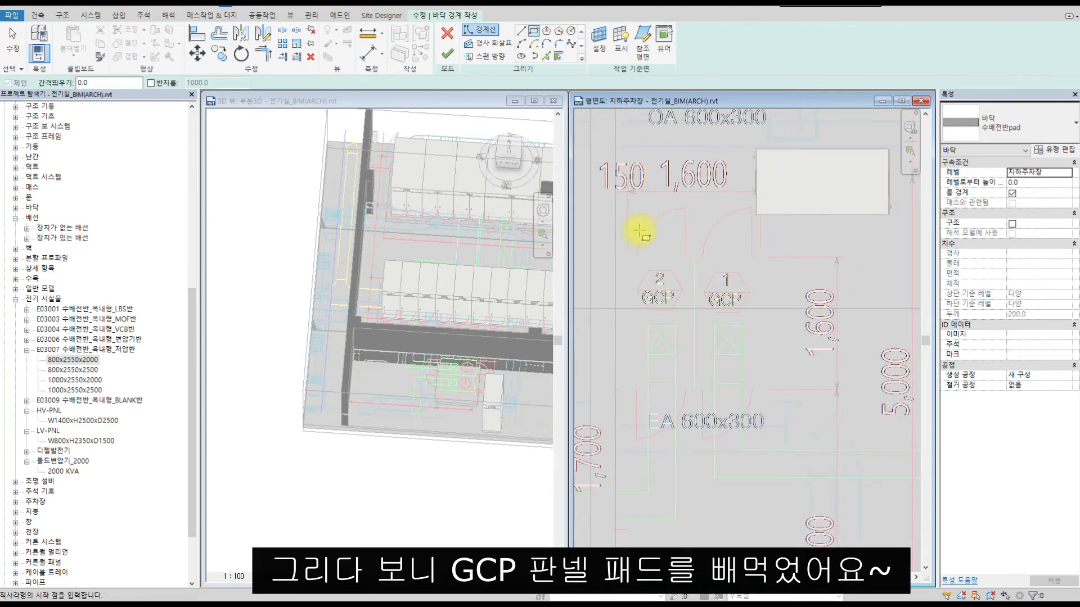
left_click(628, 258)
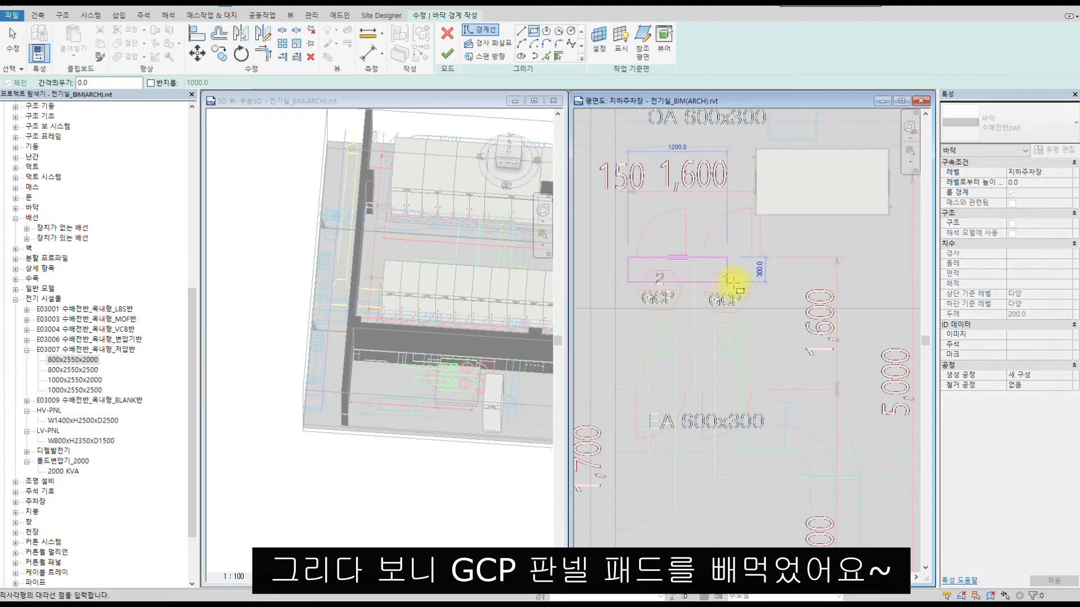
left_click(773, 396)
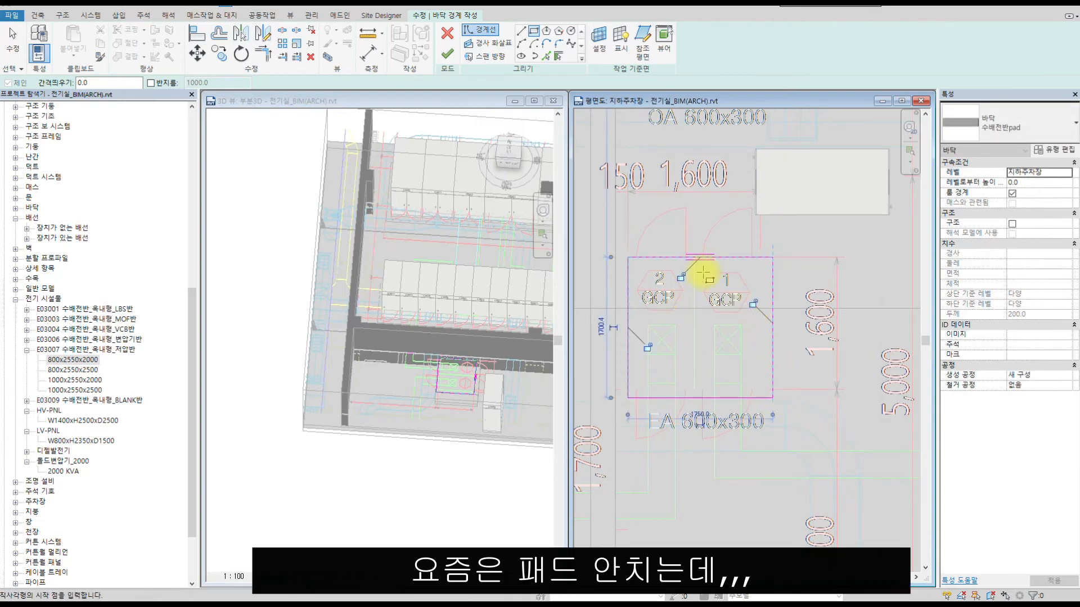
- Set the GCP pad boundary's height and width to 1600 mm each
scroll(703, 274, "up", 3)
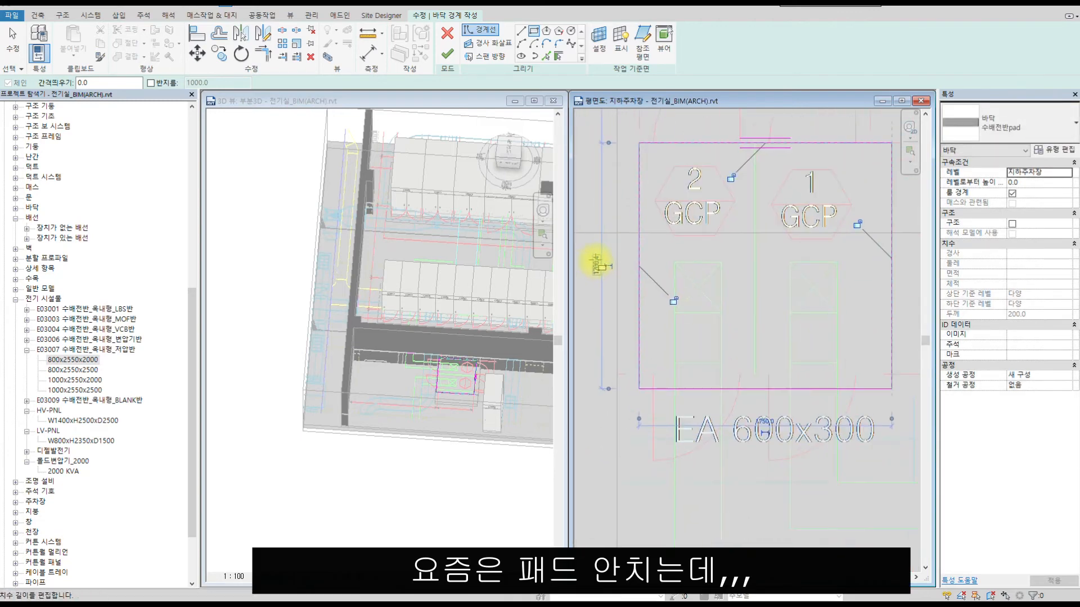
type("0")
key("Return")
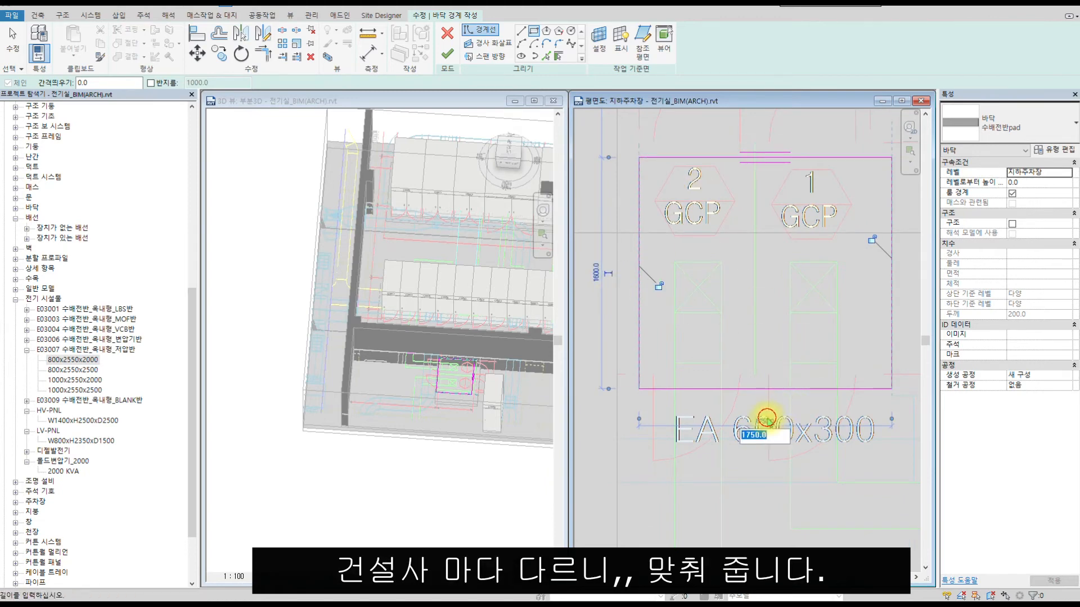
type("1600")
key("Return")
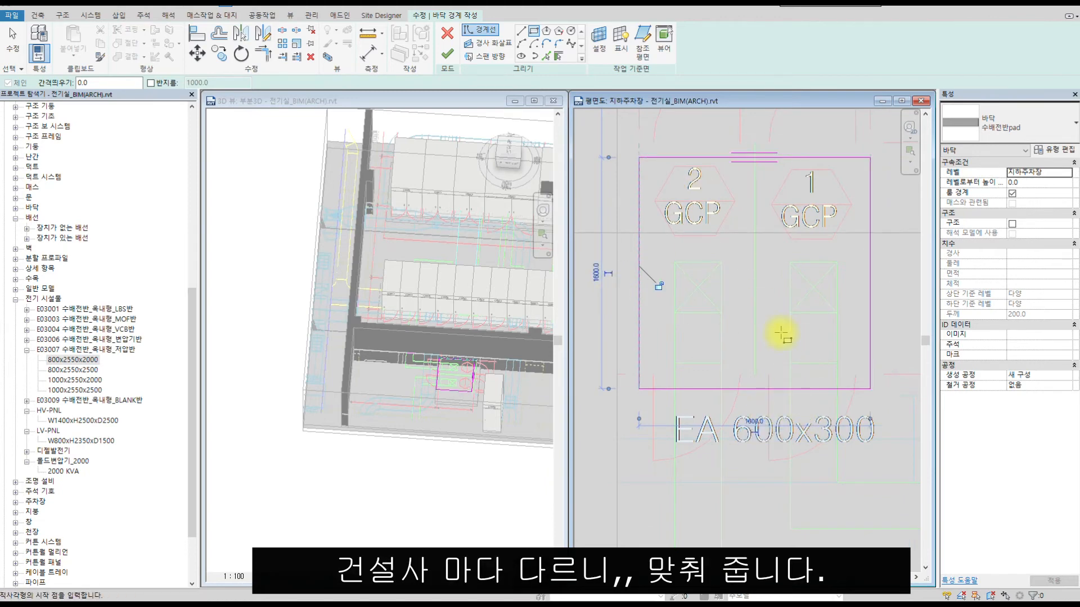
- Finish the 1600 × 1600 mm GCP pad floor and delete it from the floor plan
mouse_move(801, 151)
middle_mouse_down()
mouse_move(821, 171)
mouse_move(737, 240)
middle_mouse_up()
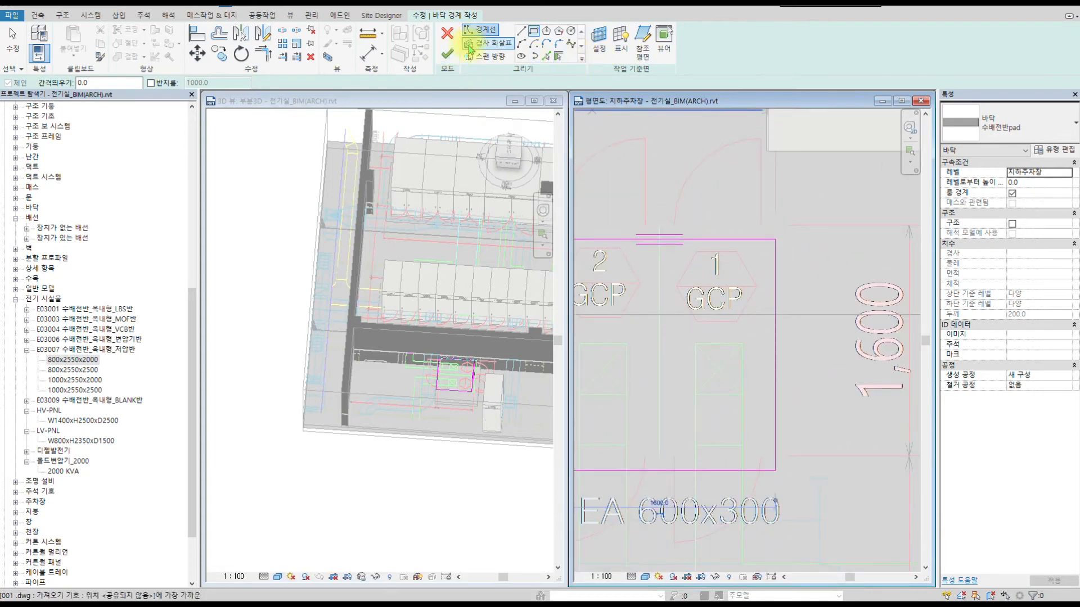
left_click(449, 56)
scroll(779, 221, "down", 2)
scroll(827, 212, "up", 1)
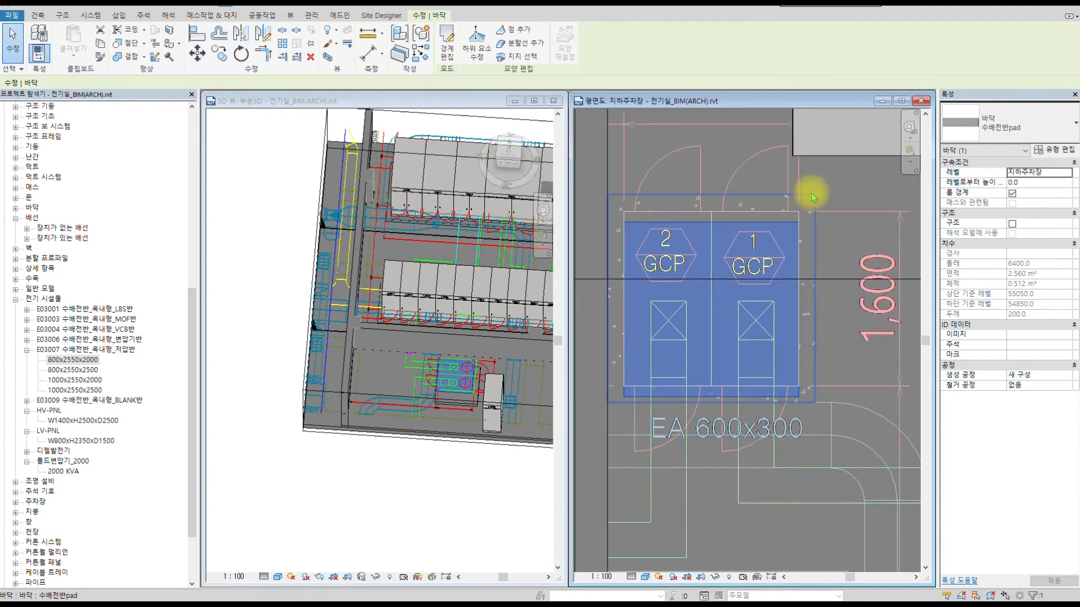
key("Escape")
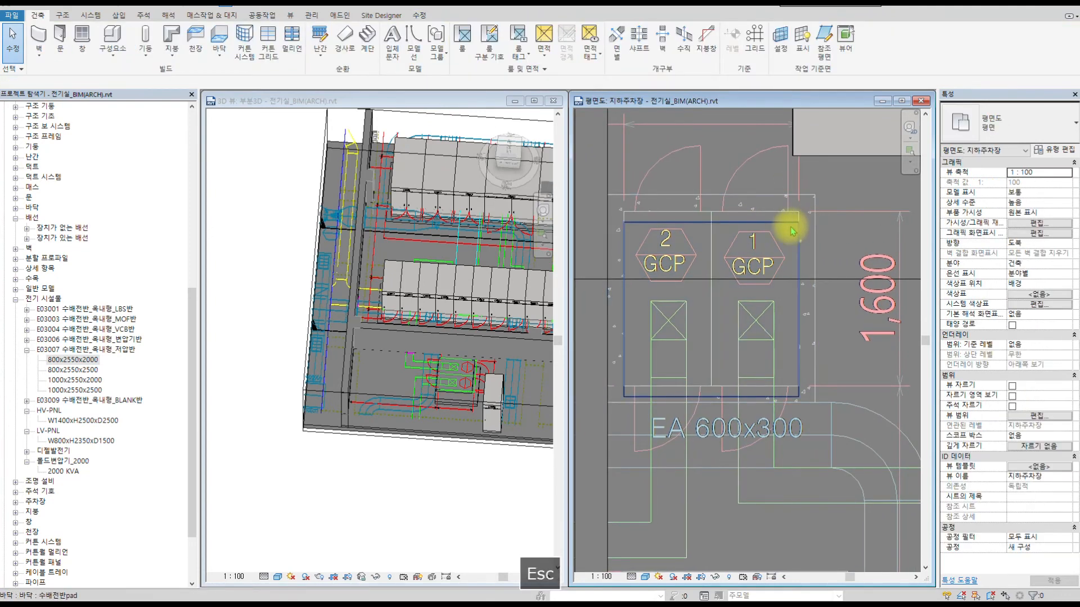
left_click(789, 224)
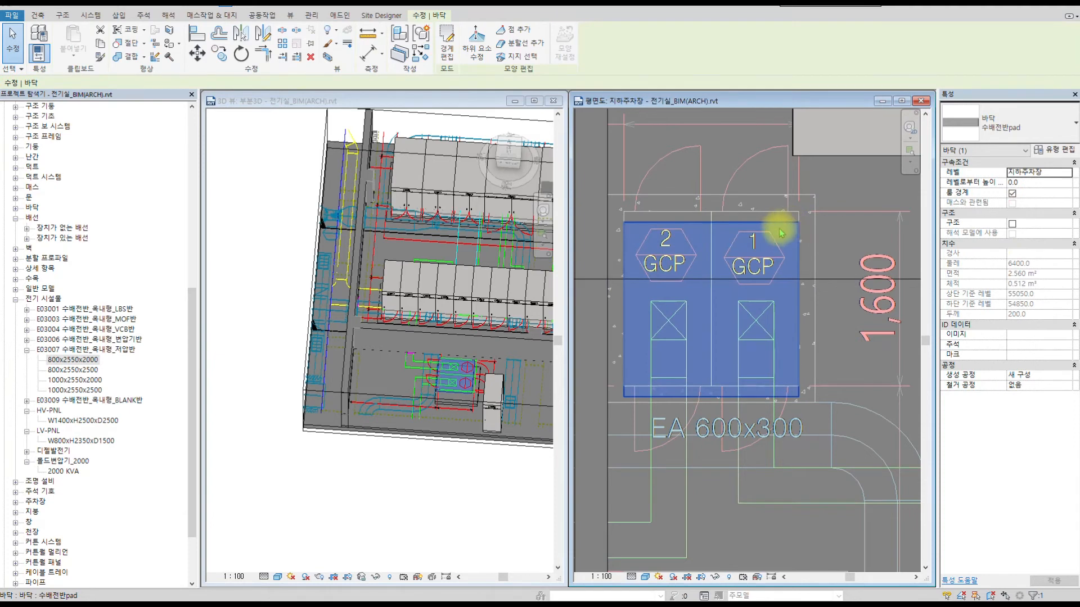
key("Delete")
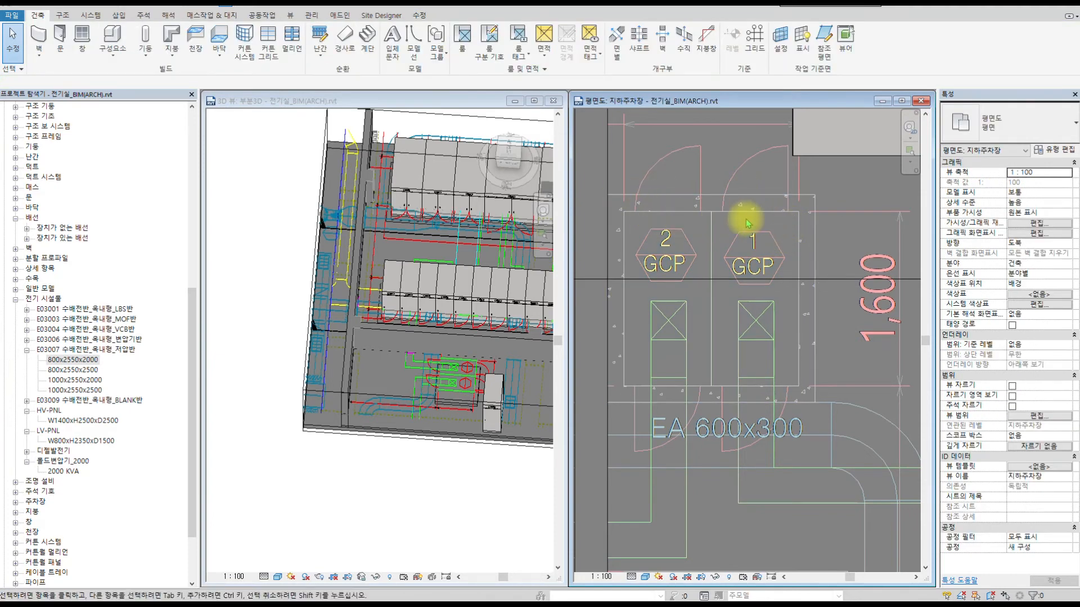
- Measure the outer pad outline around GCP 1 and 2 with aligned dimensions and delete the placed dimension
scroll(781, 242, "down", 2)
key("d")
key("i")
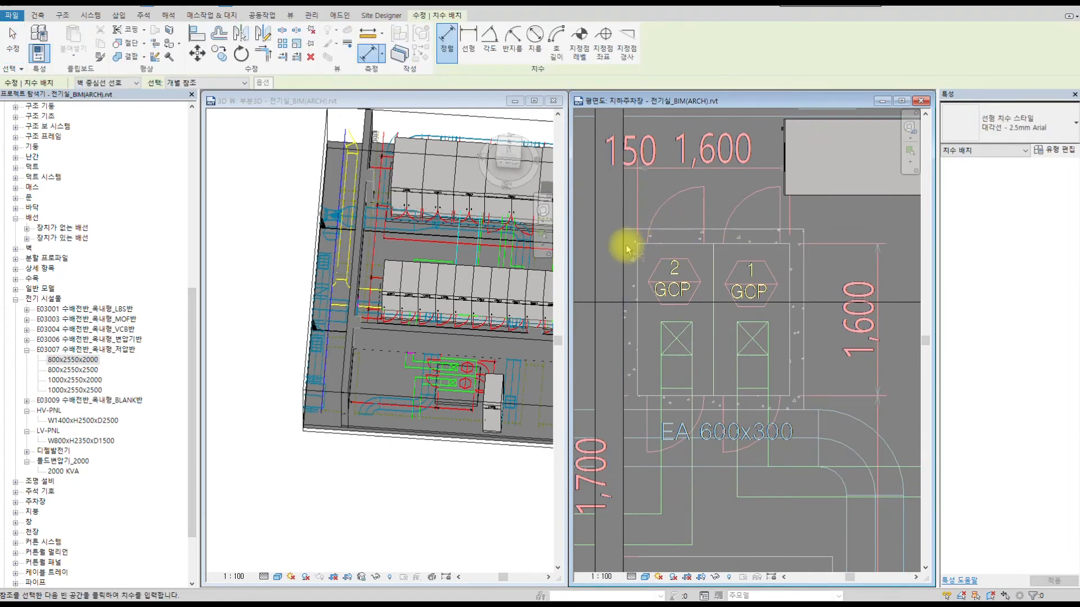
left_click(794, 227)
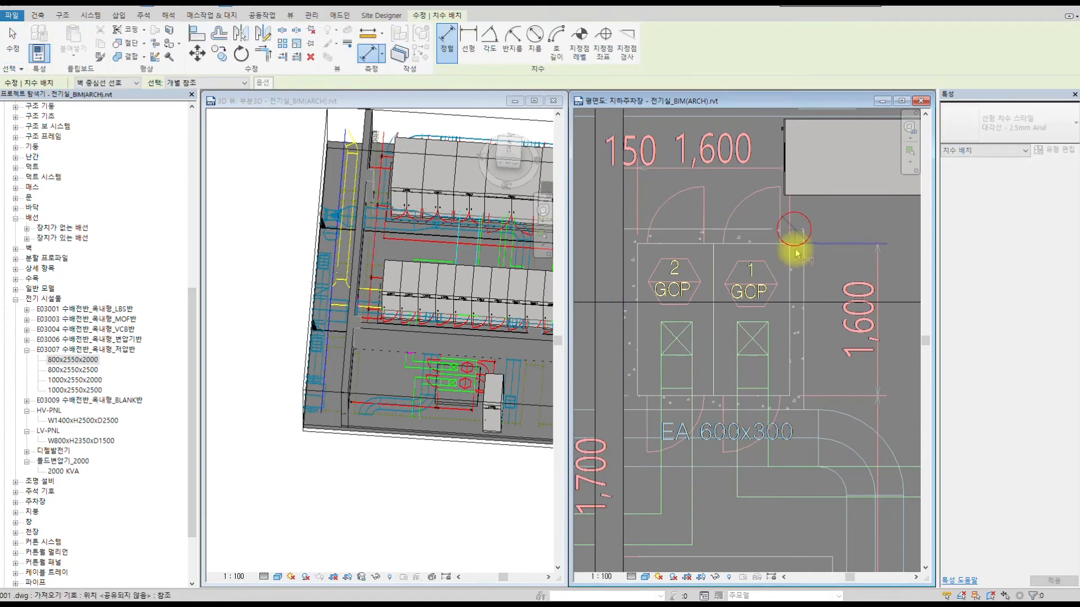
left_click(836, 386)
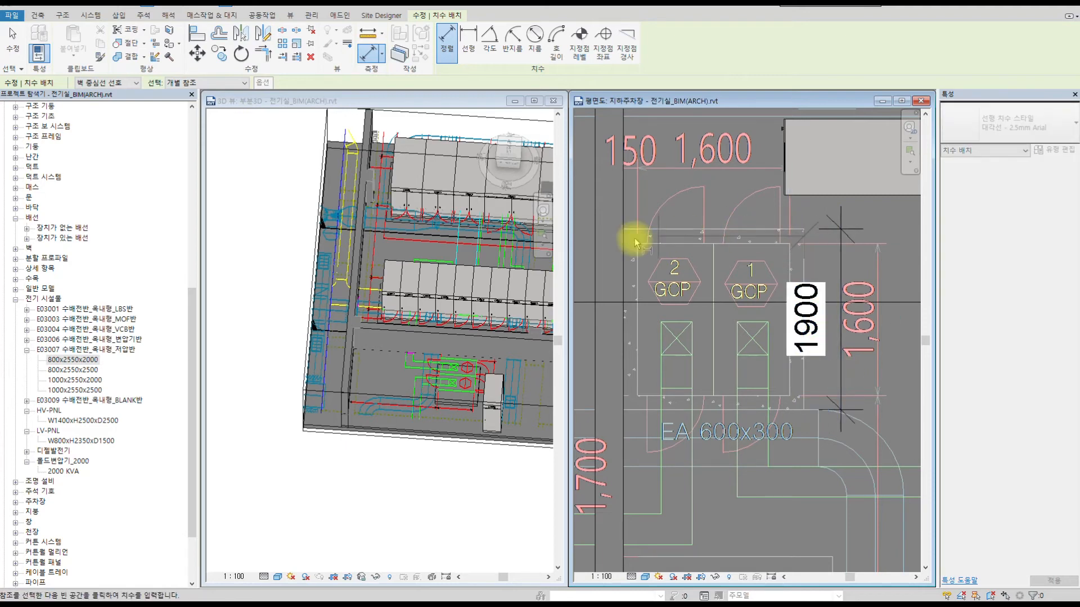
left_click(623, 259)
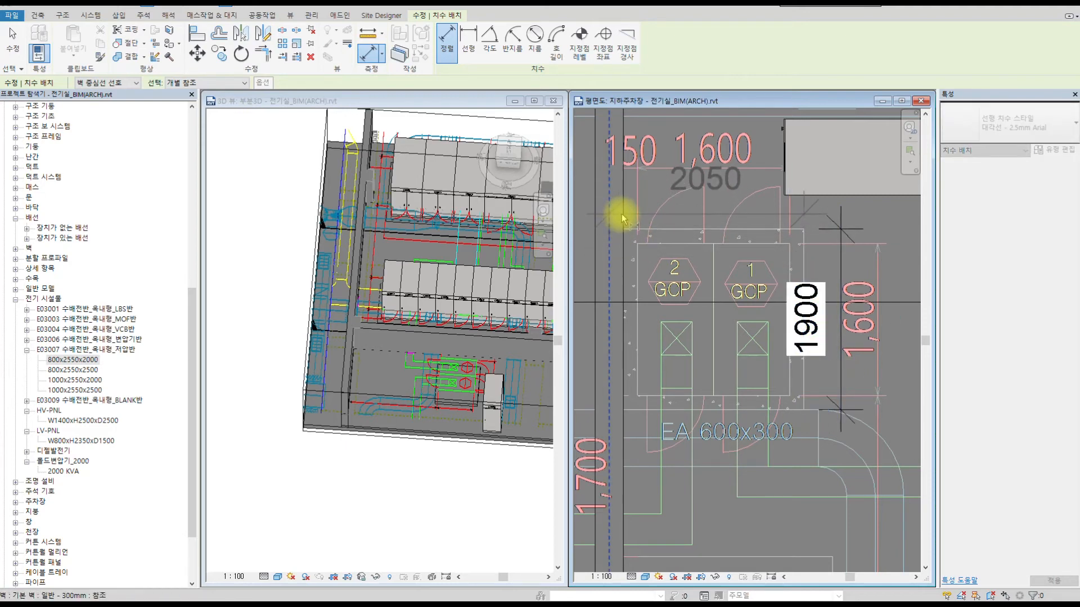
key("Escape")
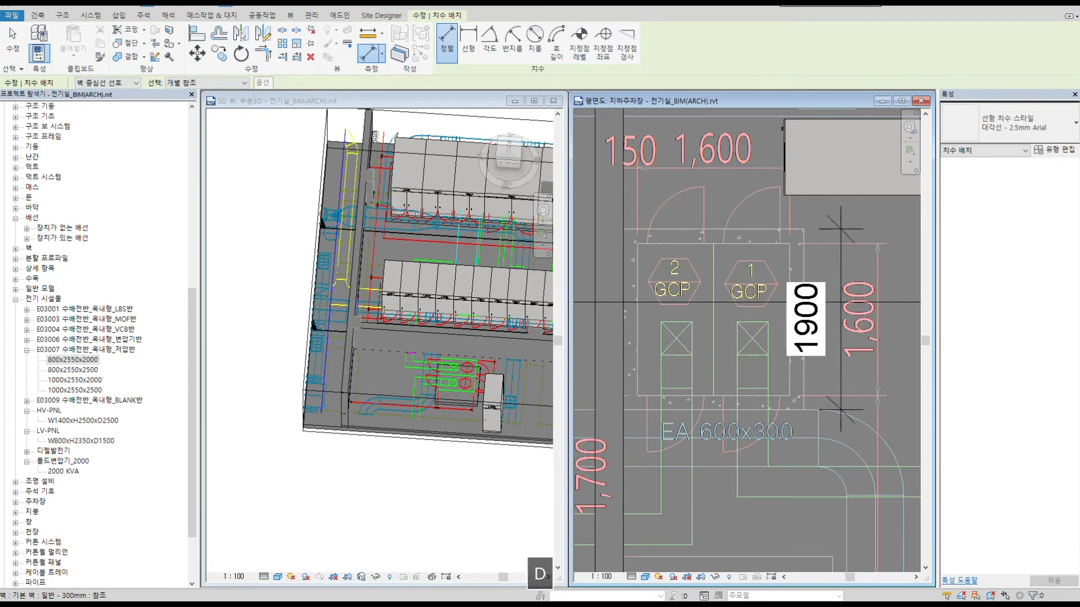
key("space")
key("d")
key("space")
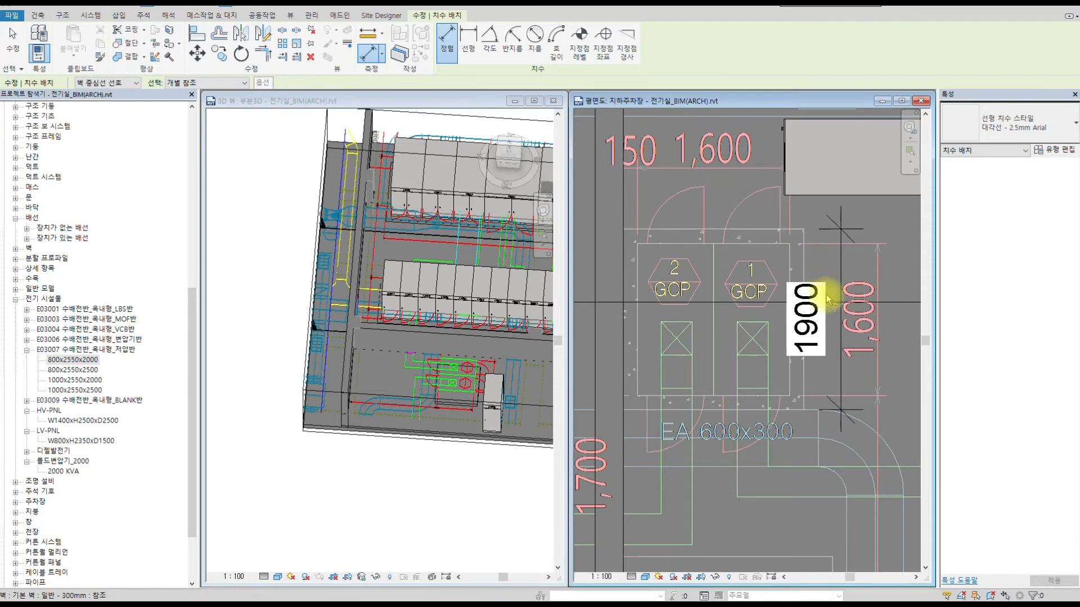
key("Escape")
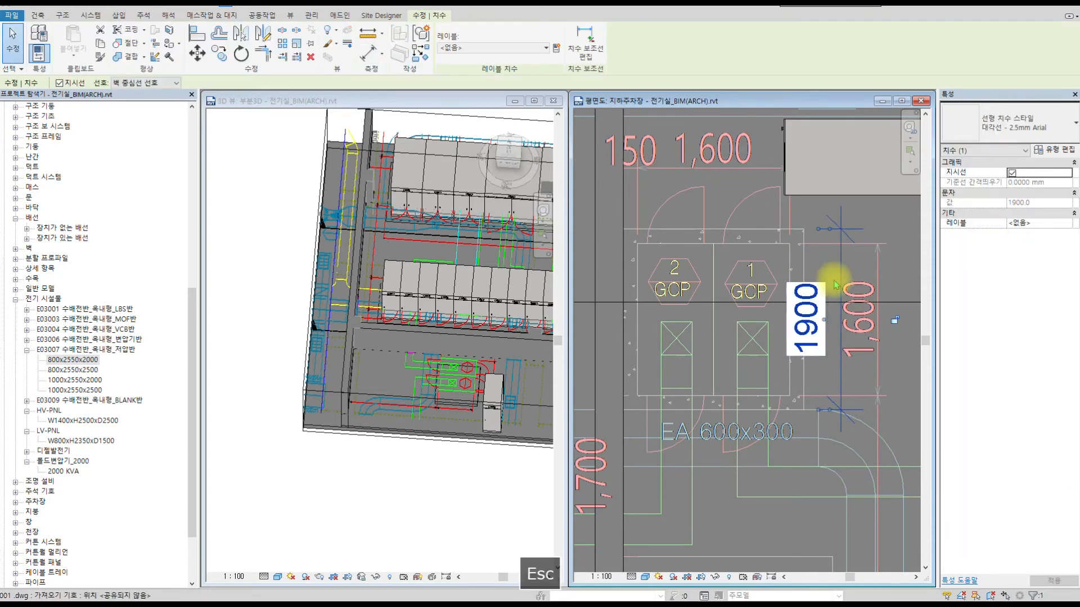
key("Delete")
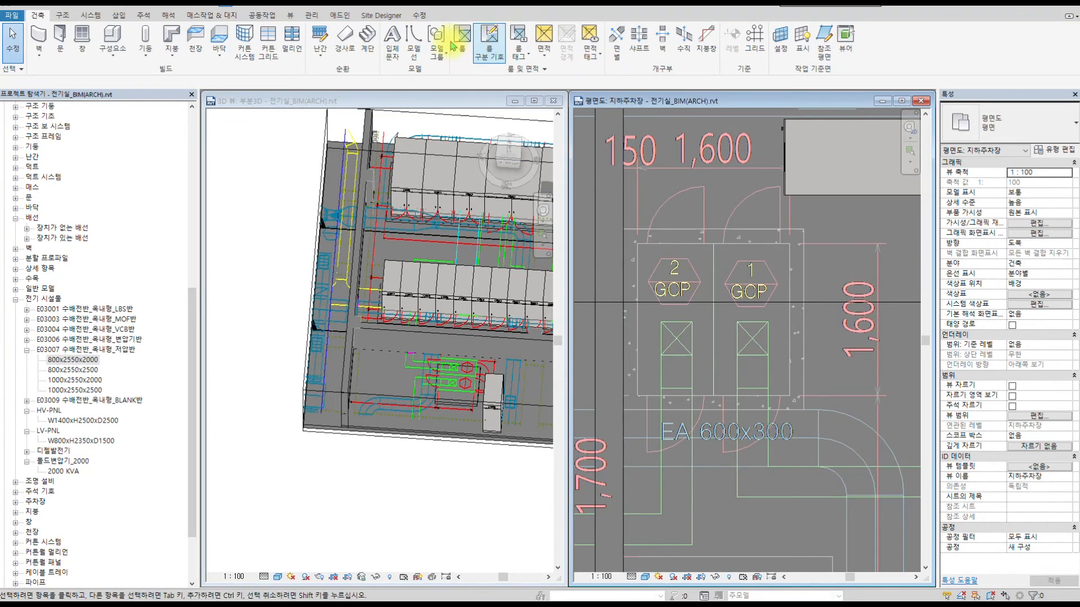
- Start an architectural 수배전반pad floor and sketch a rectangular boundary of about 1750 × 2104 mm over GCP 1 and 2
left_click(221, 56)
left_click(194, 80)
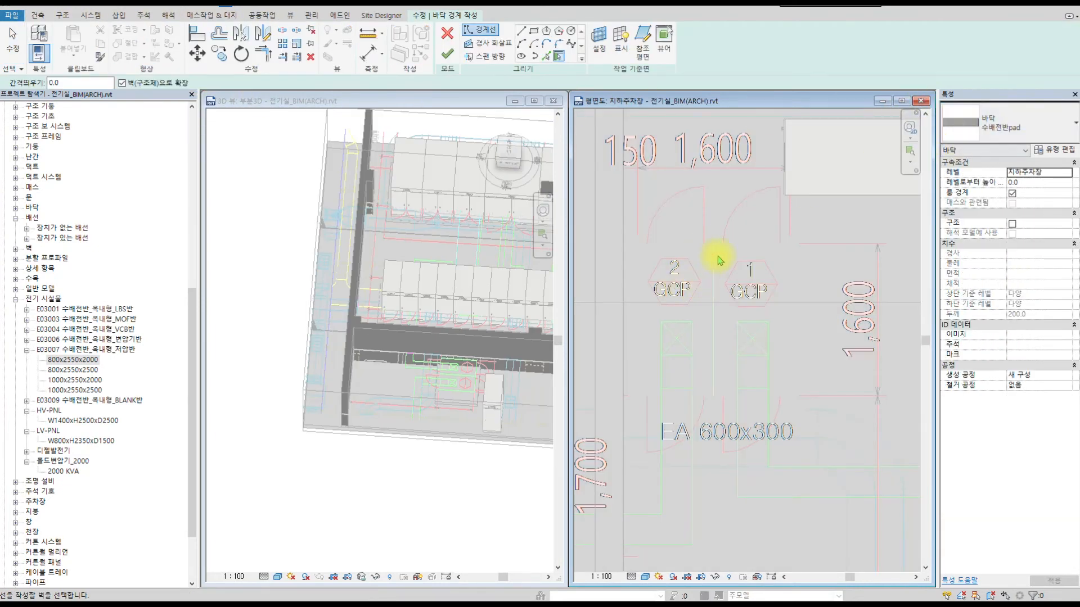
left_click(535, 33)
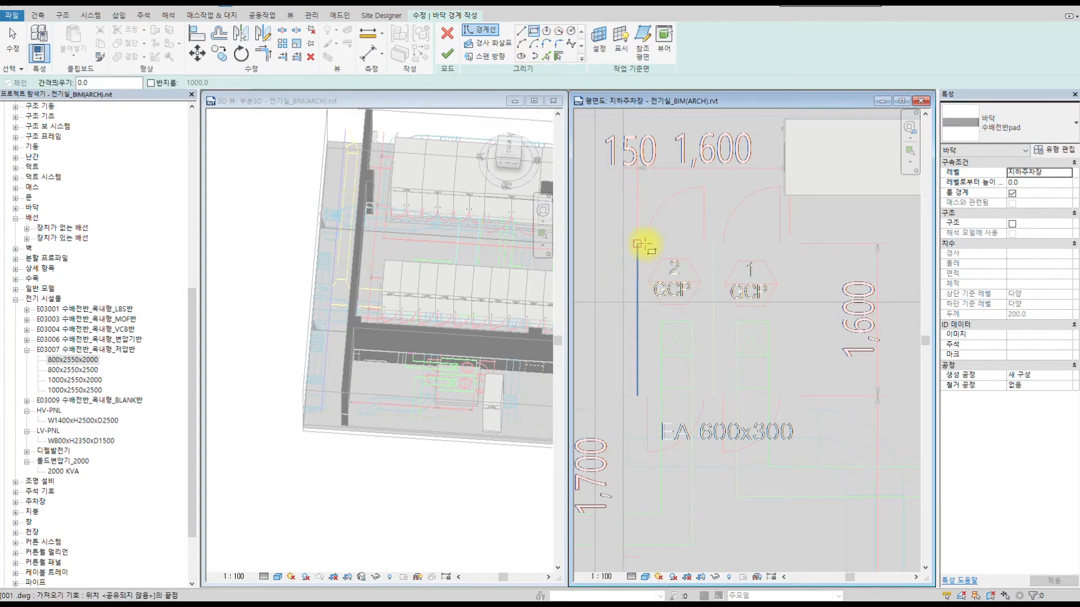
left_click(791, 246)
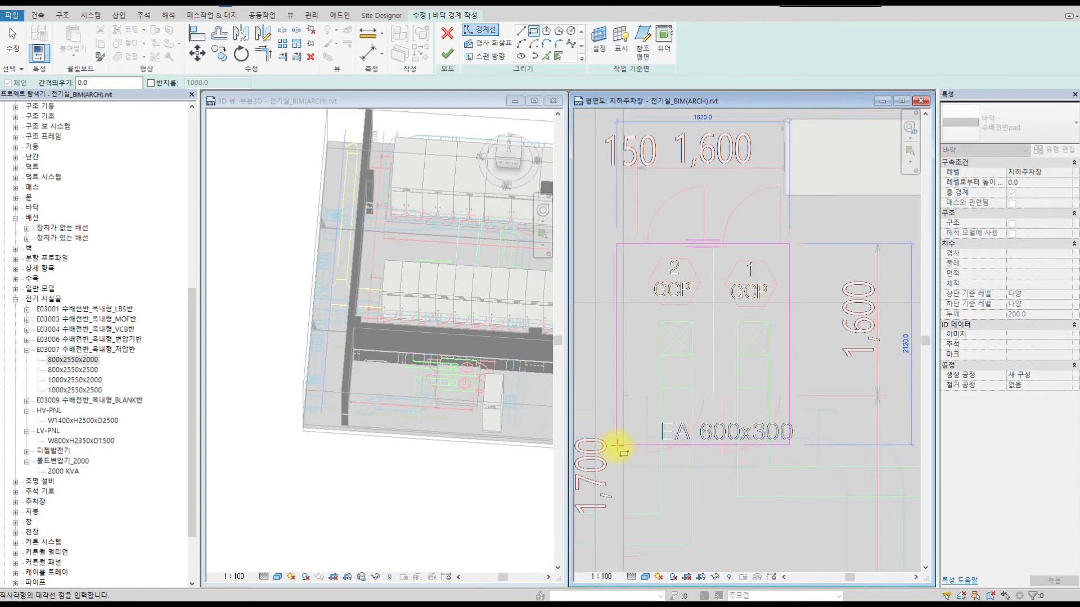
left_click(622, 443)
- Set the GCP pad boundary's width and height to 1900 mm each and finish the floor
left_click(708, 217)
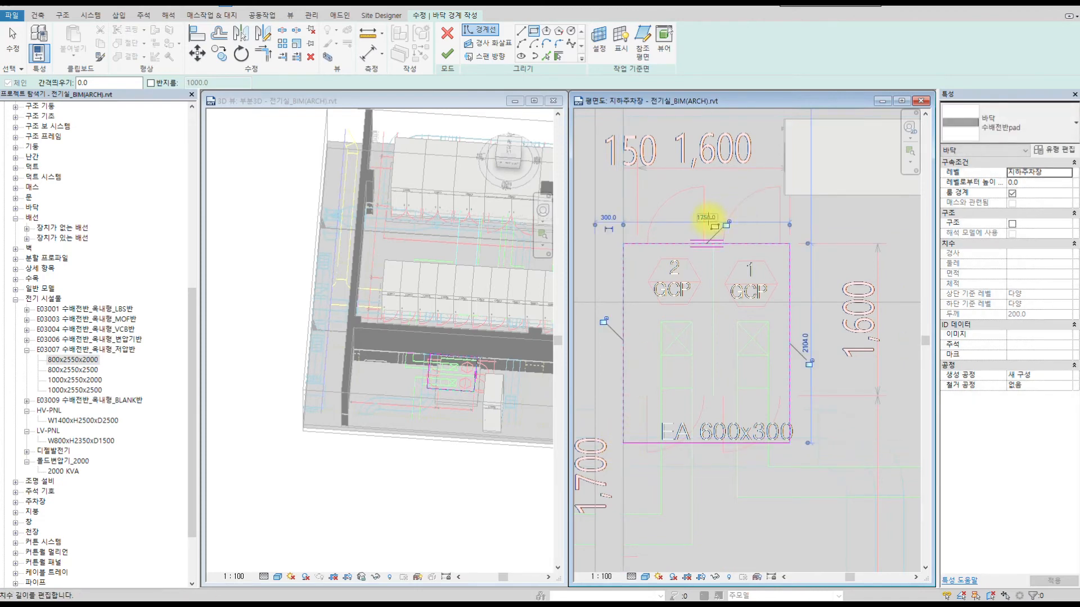
type("190")
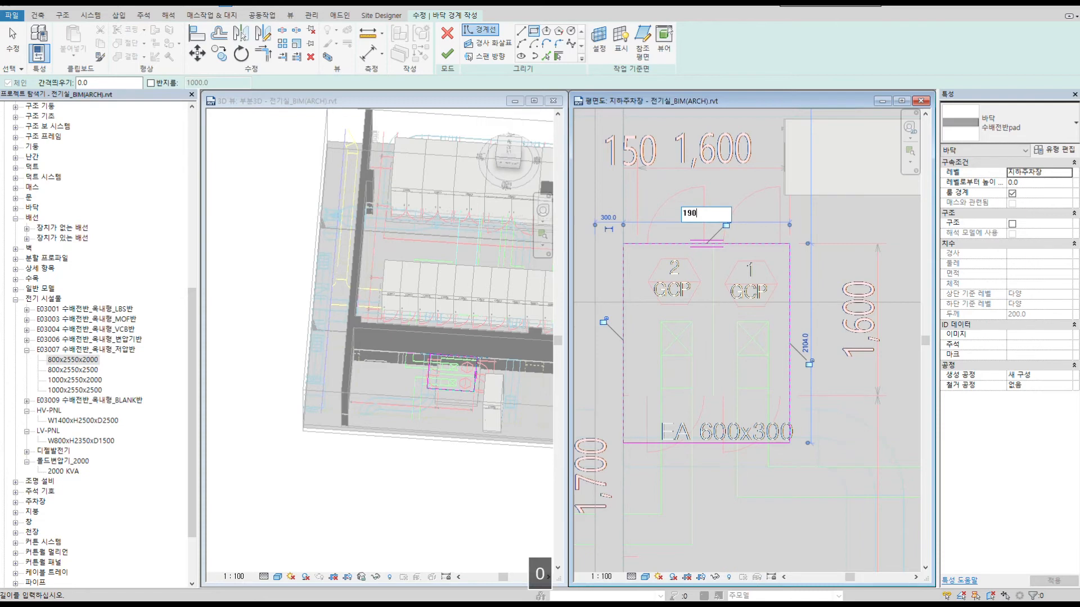
type("0")
key("Return")
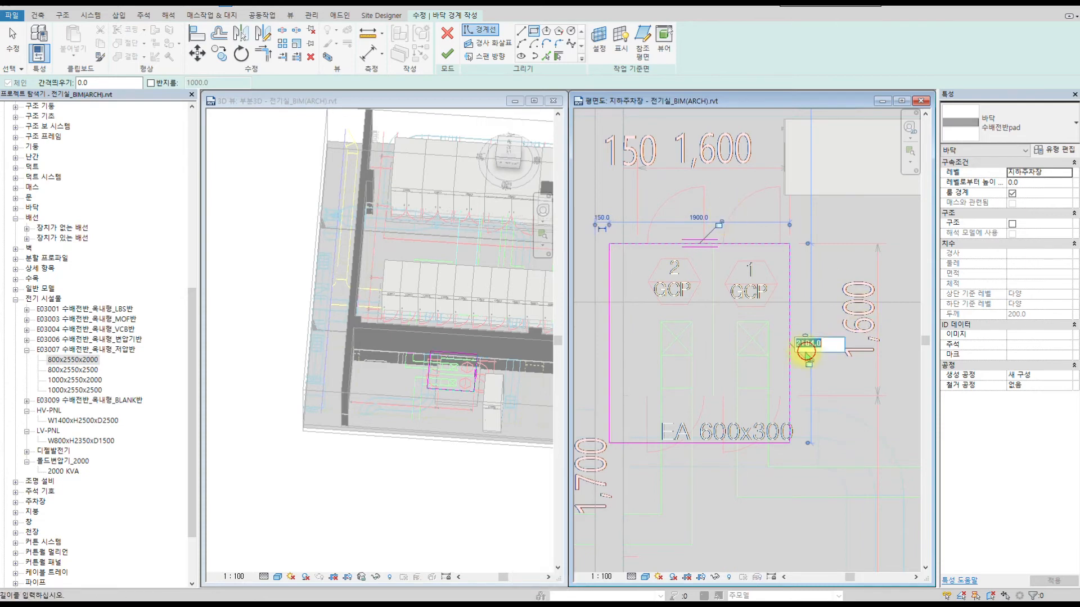
type("1900")
key("Return")
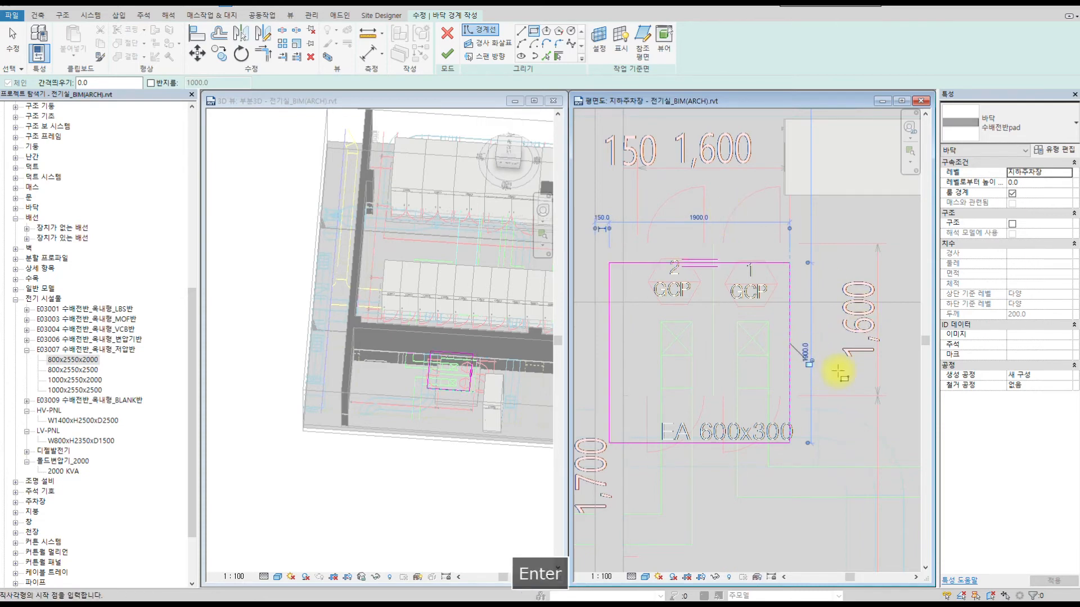
left_click(453, 56)
scroll(809, 265, "up", 3)
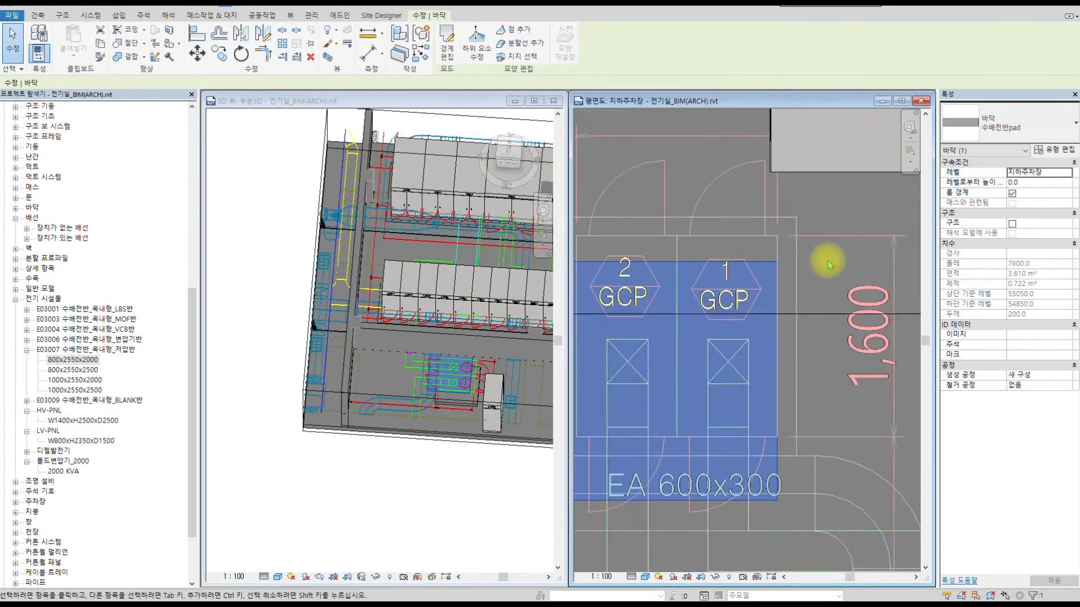
key("Escape")
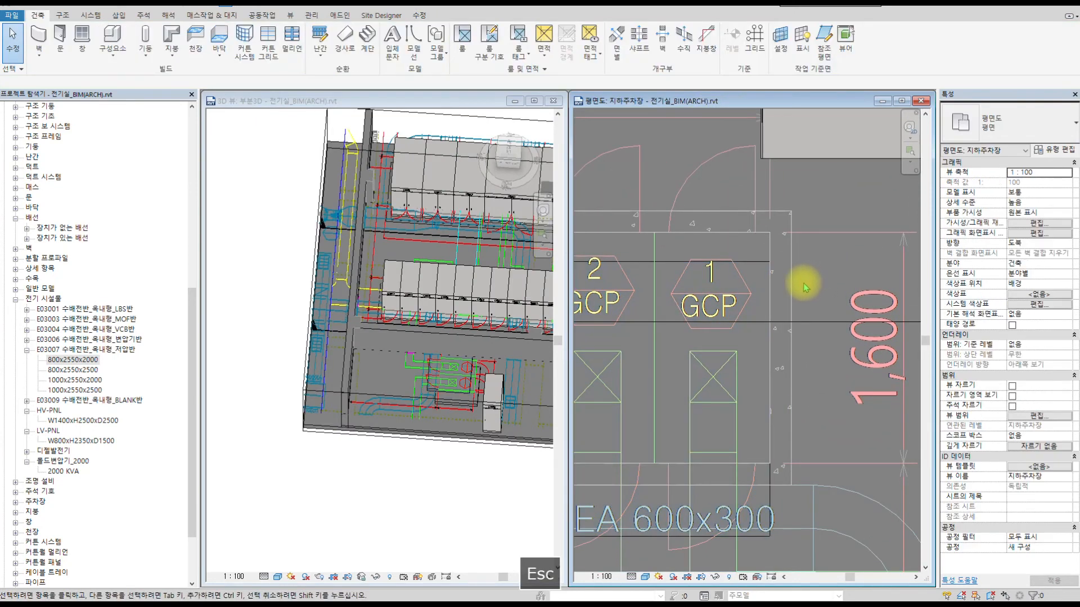
- Align the GCP pad's east and north edges with the outer pad outline in the imported drawing
key("a")
key("l")
left_click(791, 283)
left_click(768, 282)
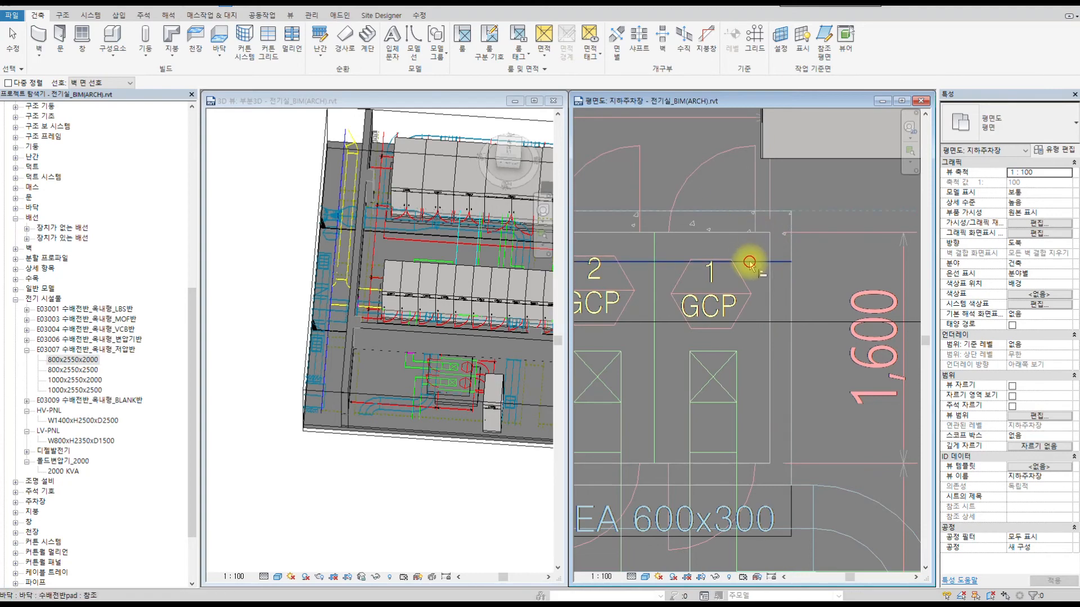
scroll(783, 270, "down", 4)
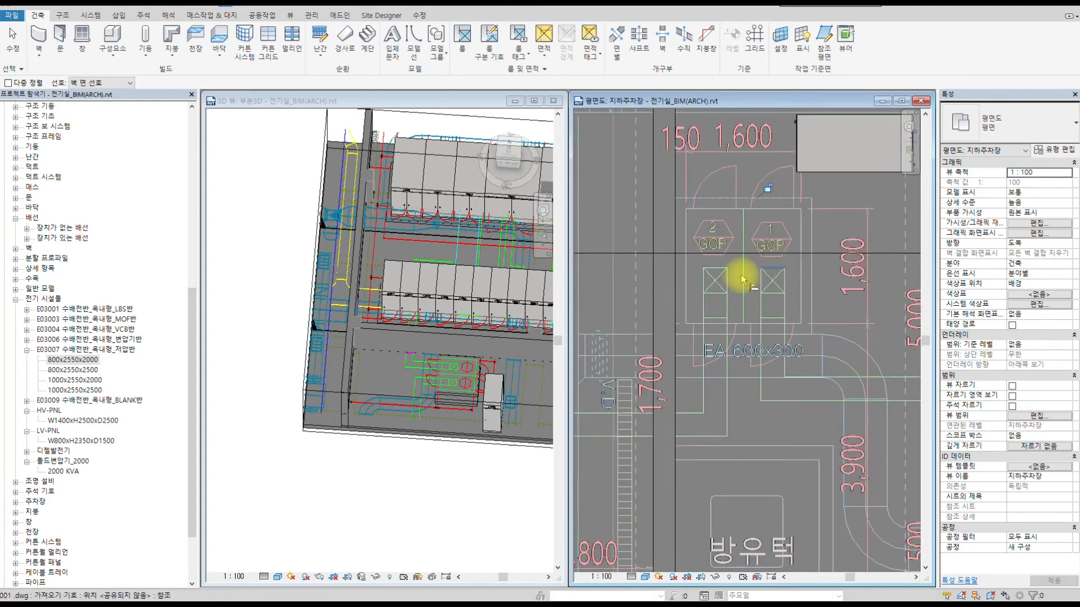
scroll(758, 274, "up", 1)
scroll(500, 368, "up", 1)
scroll(506, 403, "up", 4)
scroll(479, 346, "down", 3)
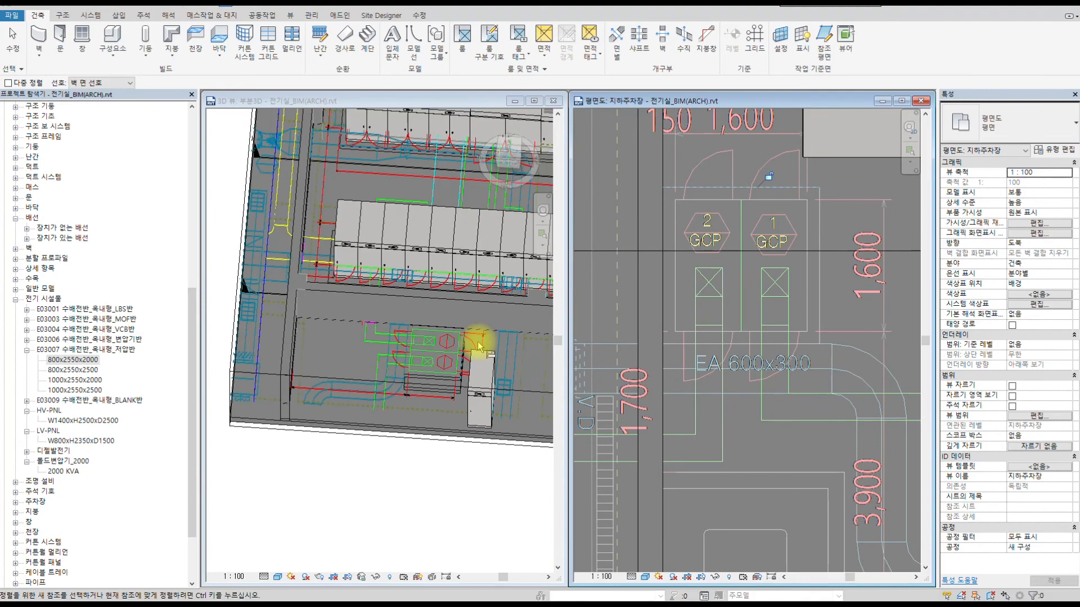
- Examine the new GCP pad's height from the side in the 3D view and select the pad
left_click(478, 345)
scroll(454, 323, "down", 1)
middle_click_drag(473, 321, 398, 312)
mouse_move(371, 376)
middle_mouse_down("shift")
mouse_move(405, 413)
mouse_move(433, 275)
mouse_move(386, 377)
mouse_move(357, 409)
mouse_move(360, 388)
mouse_move(380, 382)
middle_mouse_up("shift")
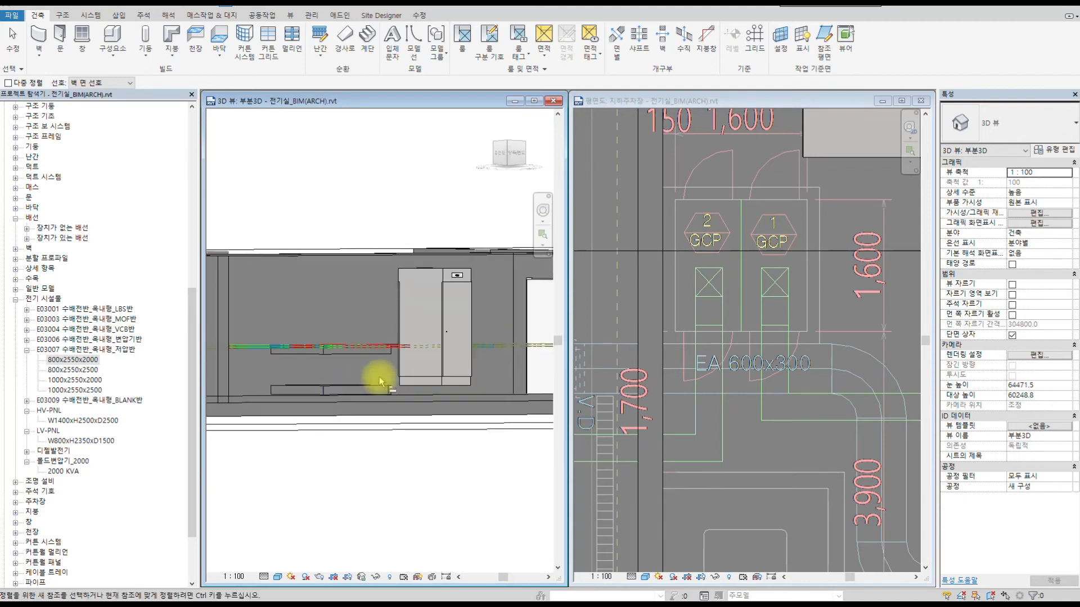
scroll(382, 377, "up", 3)
key("Escape")
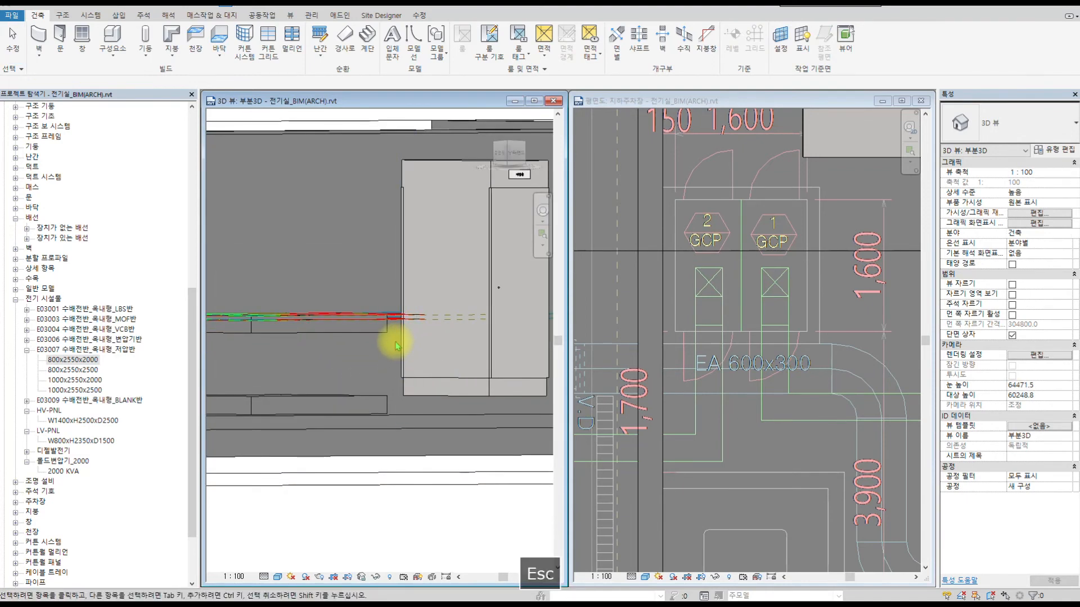
left_click(374, 329)
scroll(369, 346, "down", 3)
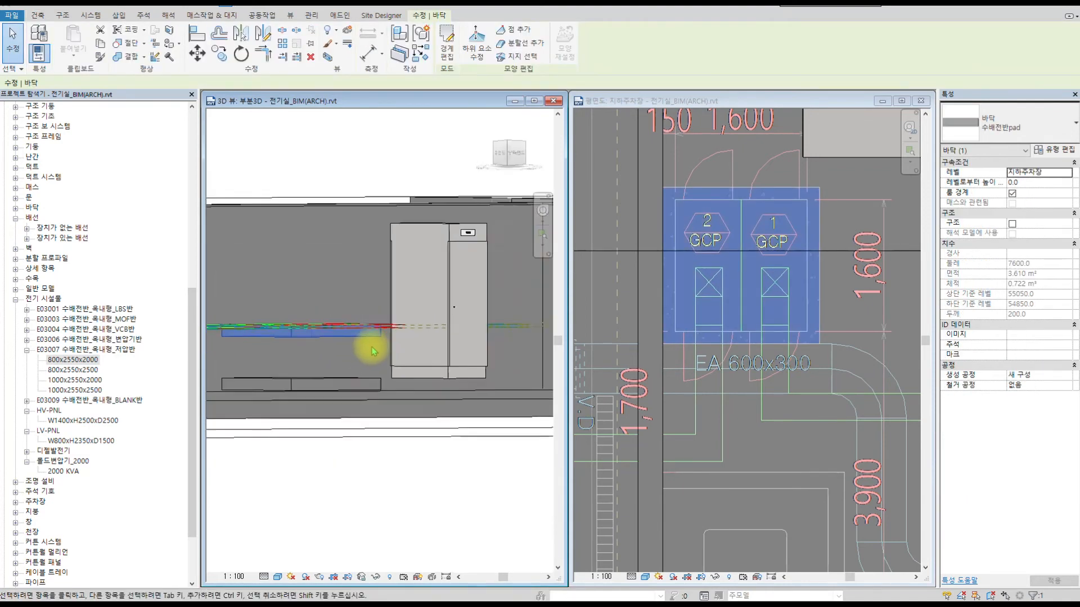
- Move the 단면도 0 section line from the HV cabinet row to just beside the wall west of the GCP pad
scroll(739, 209, "down", 8)
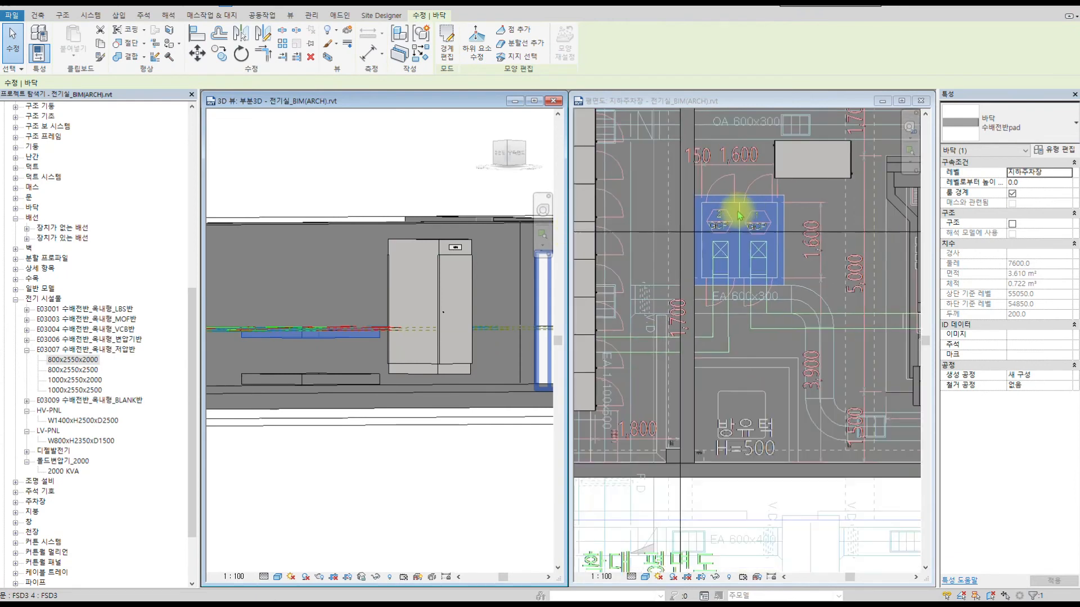
middle_click_drag(731, 200, 736, 316)
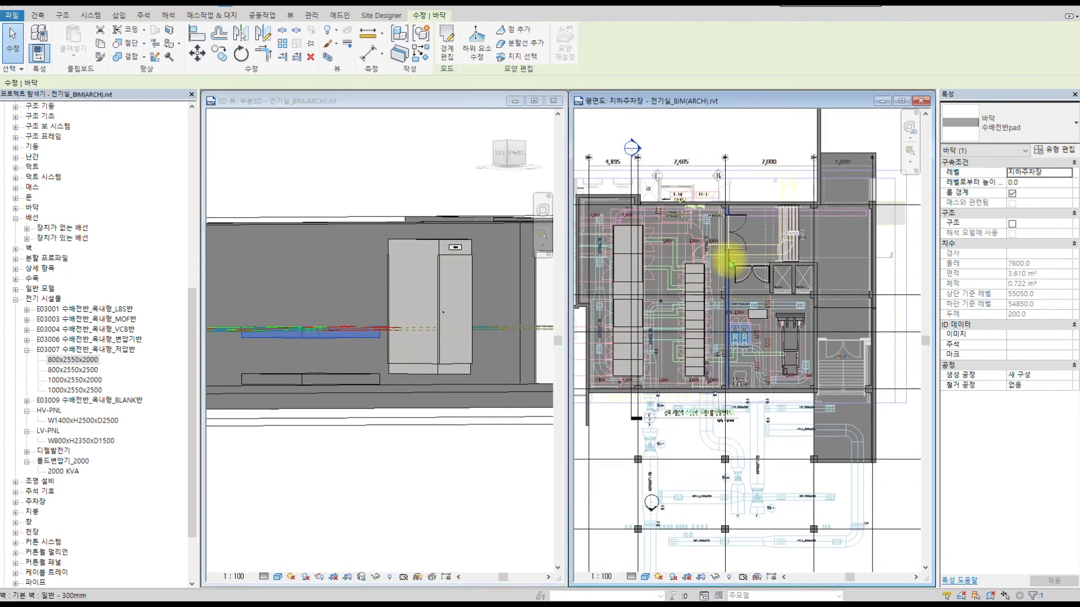
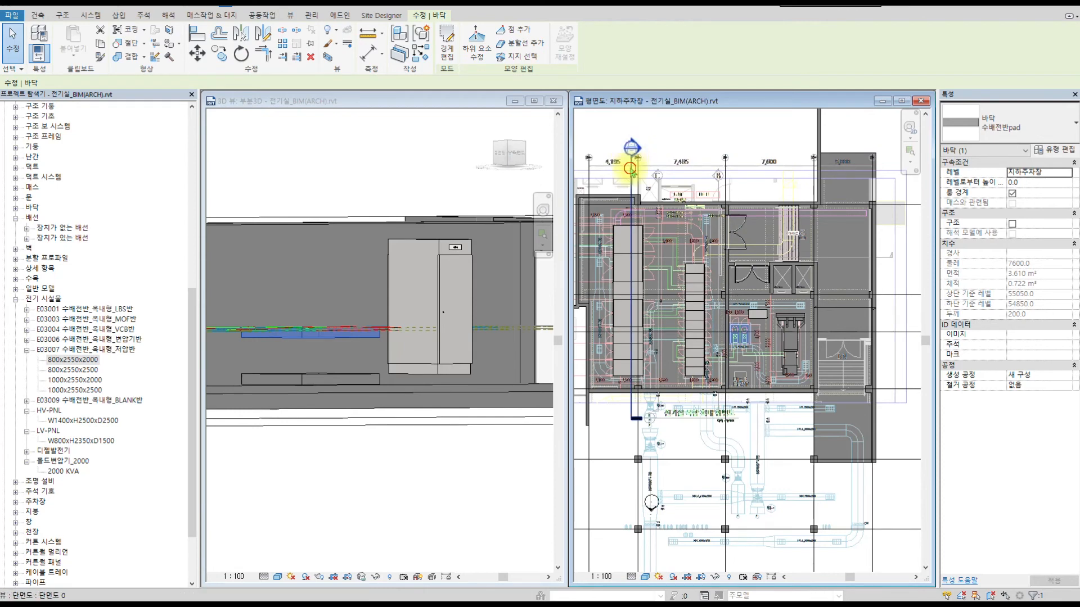
left_click(631, 168)
left_click_drag(659, 170, 718, 173, "ctrl")
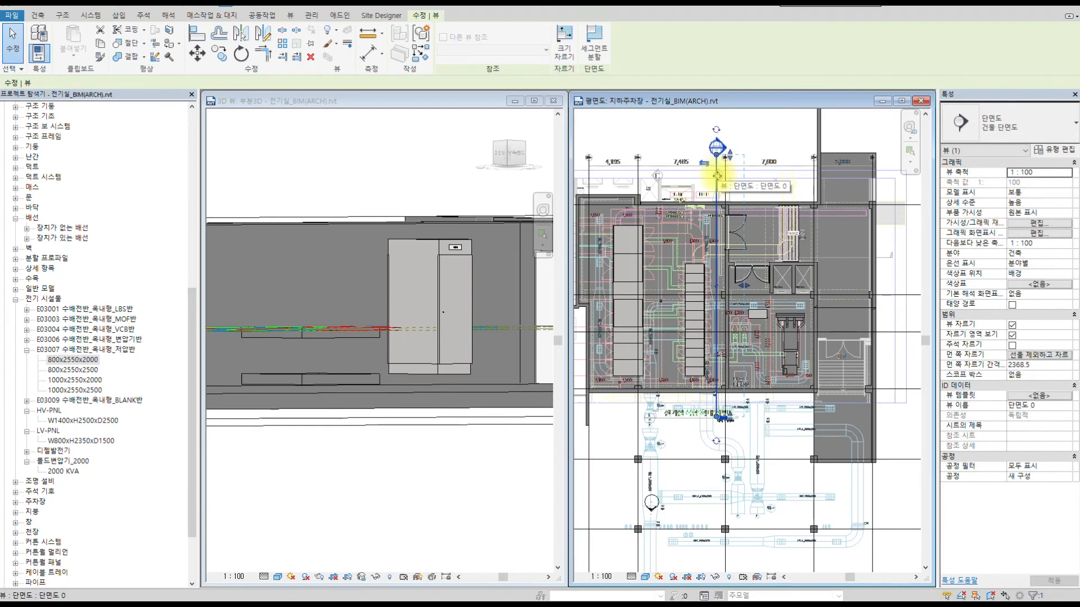
- Open the 단면도 0 section view to check what the moved section shows, and close it
right_click(719, 178)
left_click(753, 240)
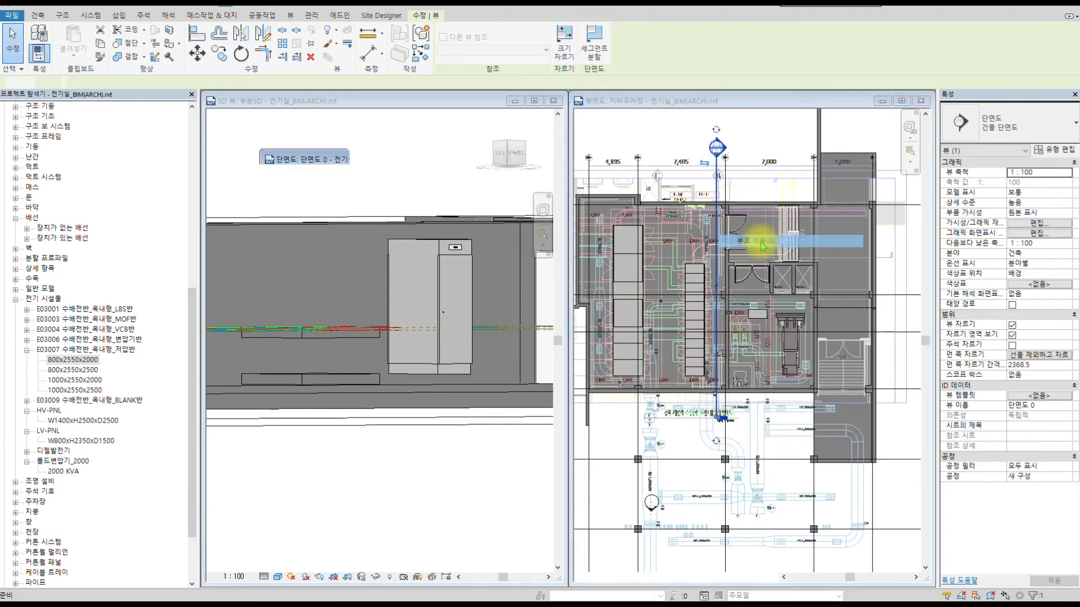
scroll(653, 253, "up", 2)
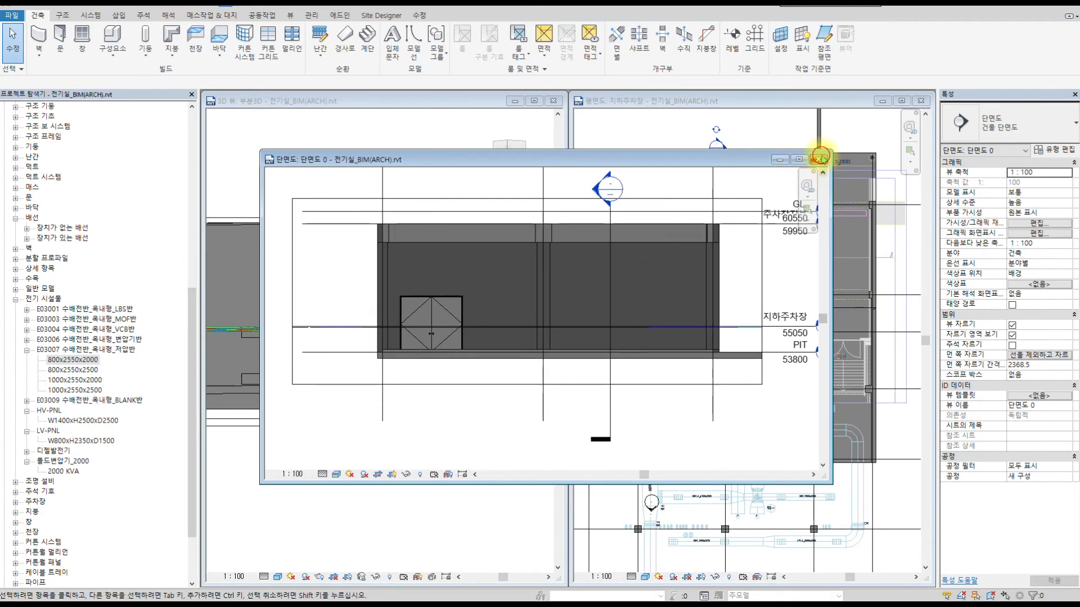
left_click(817, 159)
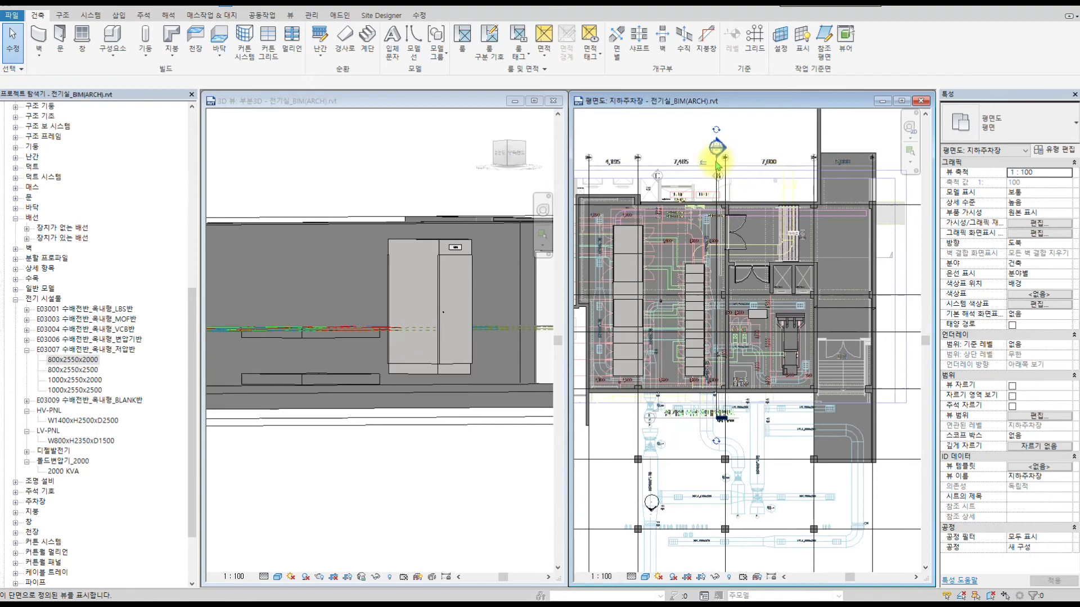
- Move the 단면도 0 section line east so it cuts through the GCP pad, and open its section view
scroll(754, 166, "up", 2)
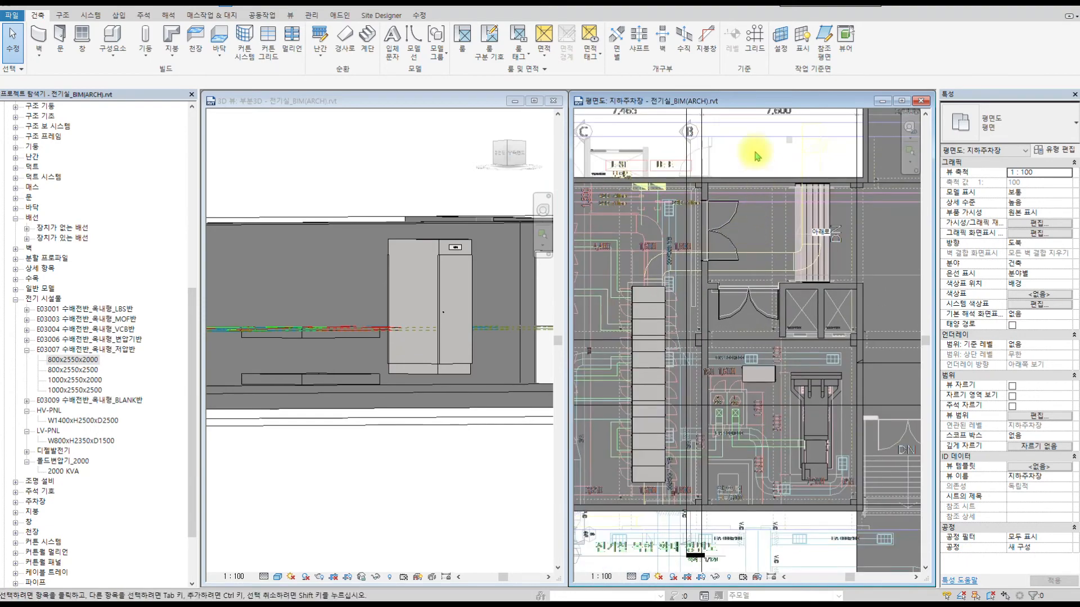
left_click(684, 156)
left_click_drag(684, 156, 717, 159)
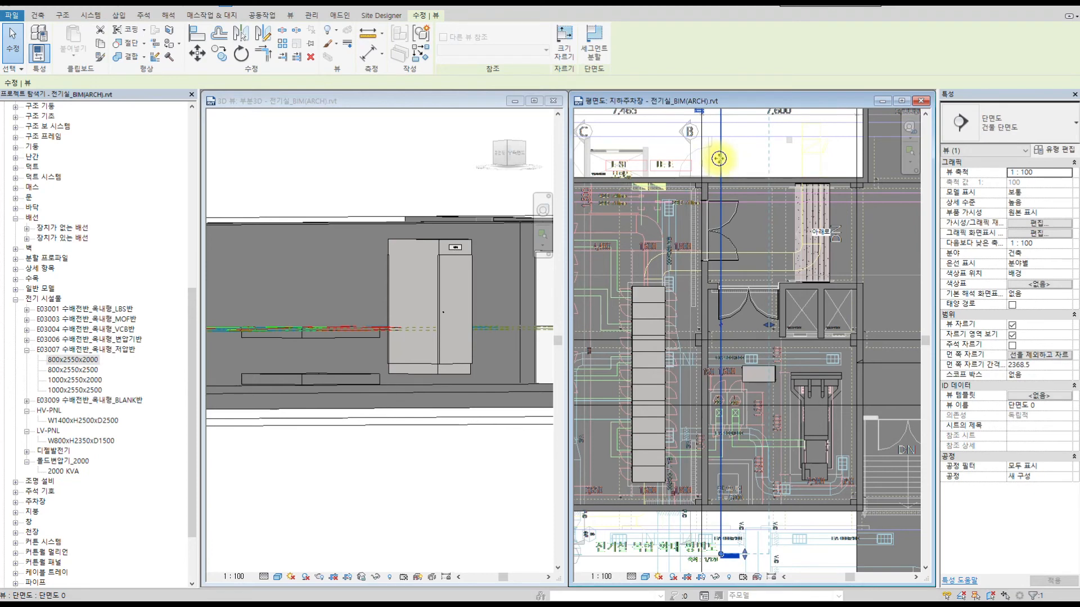
right_click(719, 158)
left_click(748, 221)
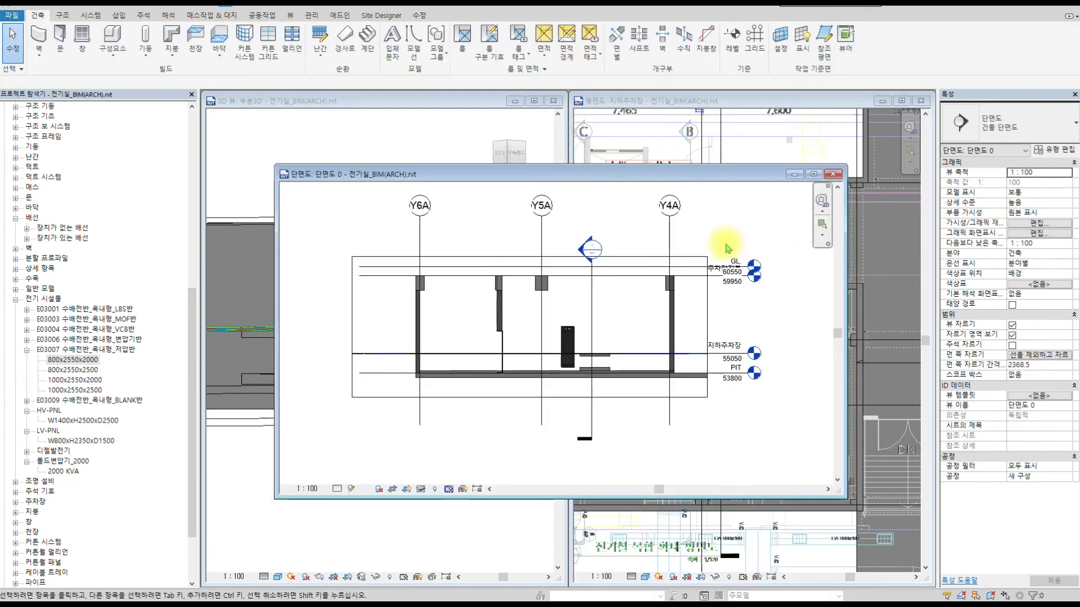
- Delete the upper duplicate 수배전반pad at the 지하주차장 level, check the remaining pad's offset, and close the section view
scroll(569, 362, "up", 5)
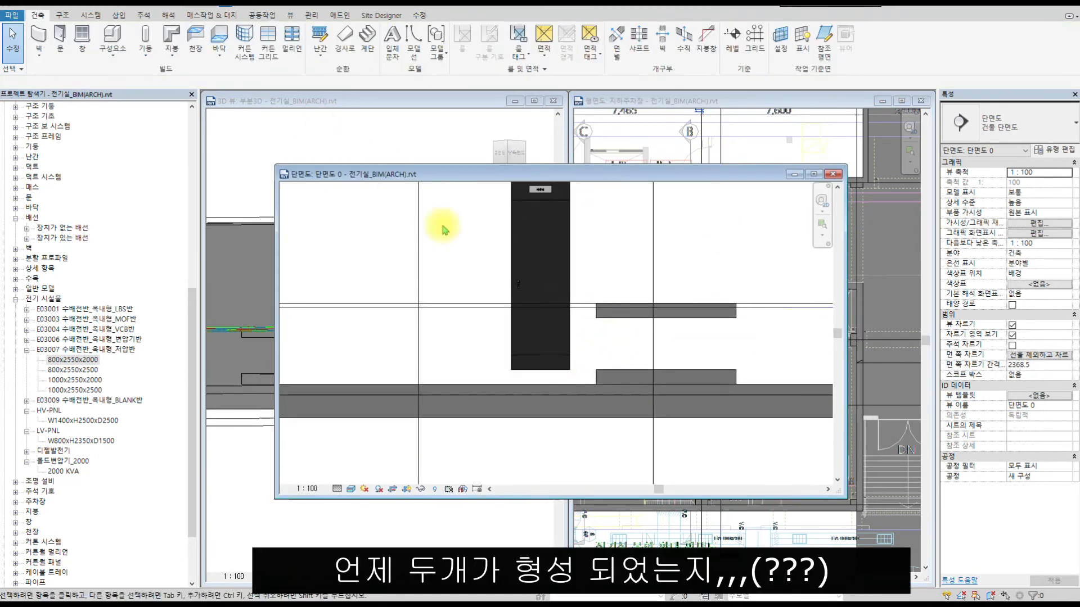
left_click(659, 316)
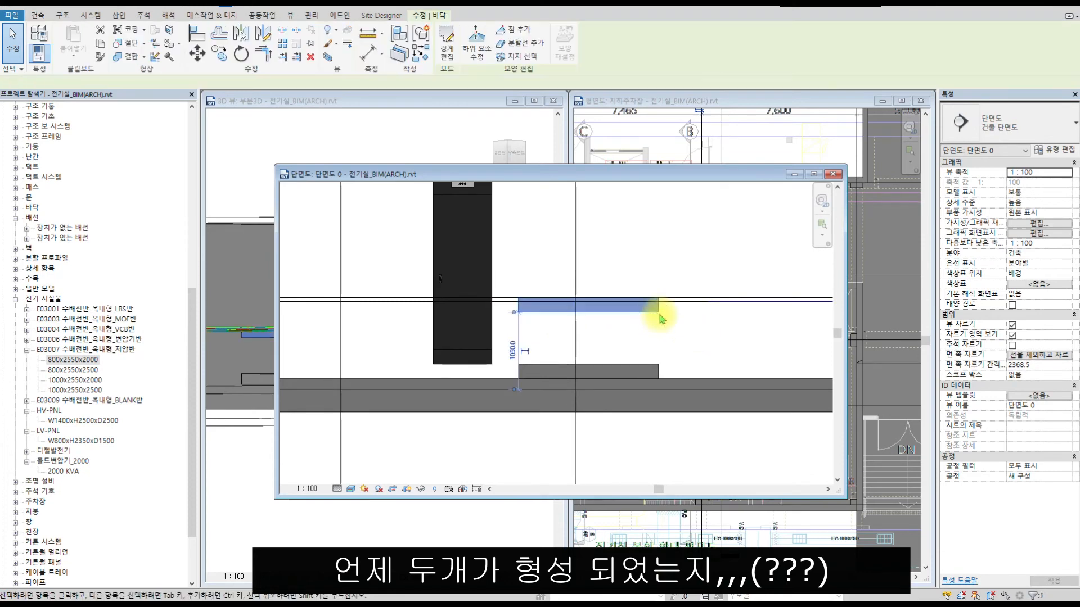
scroll(641, 365, "up", 2)
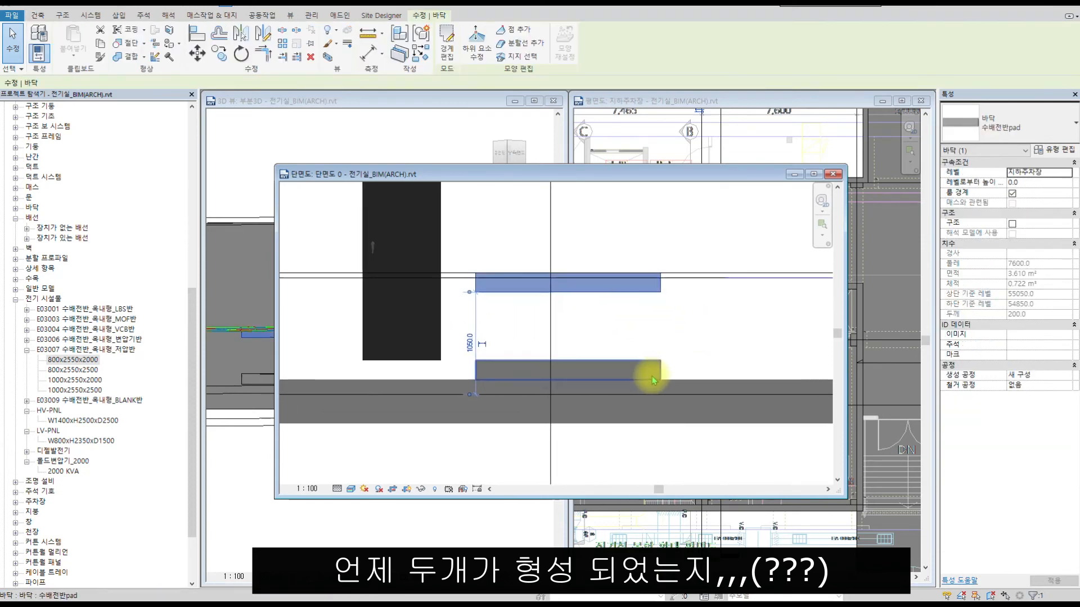
key("Delete")
left_click(648, 360)
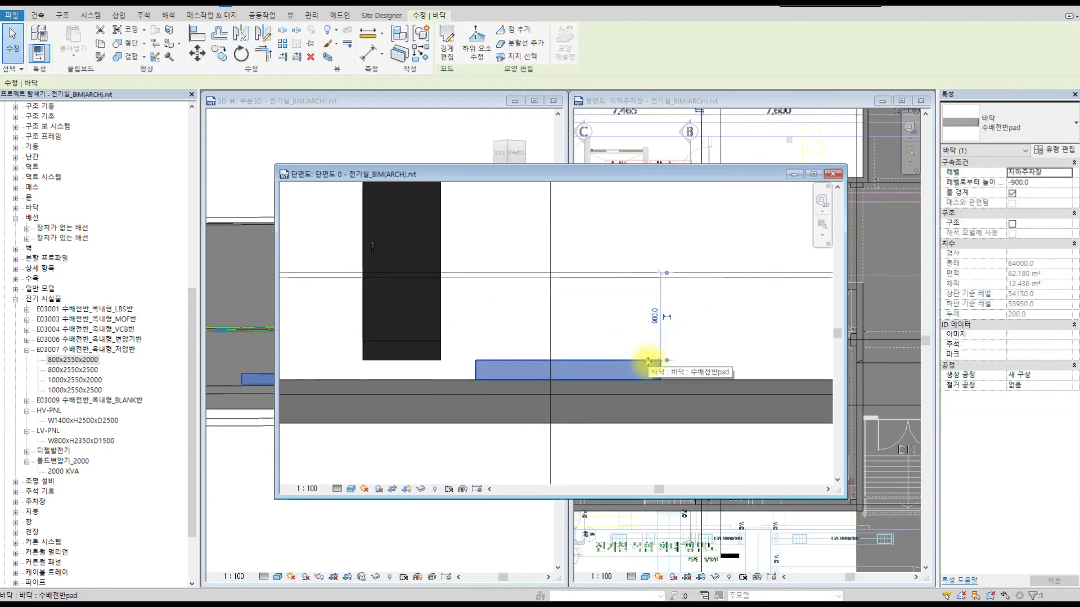
scroll(641, 359, "down", 5)
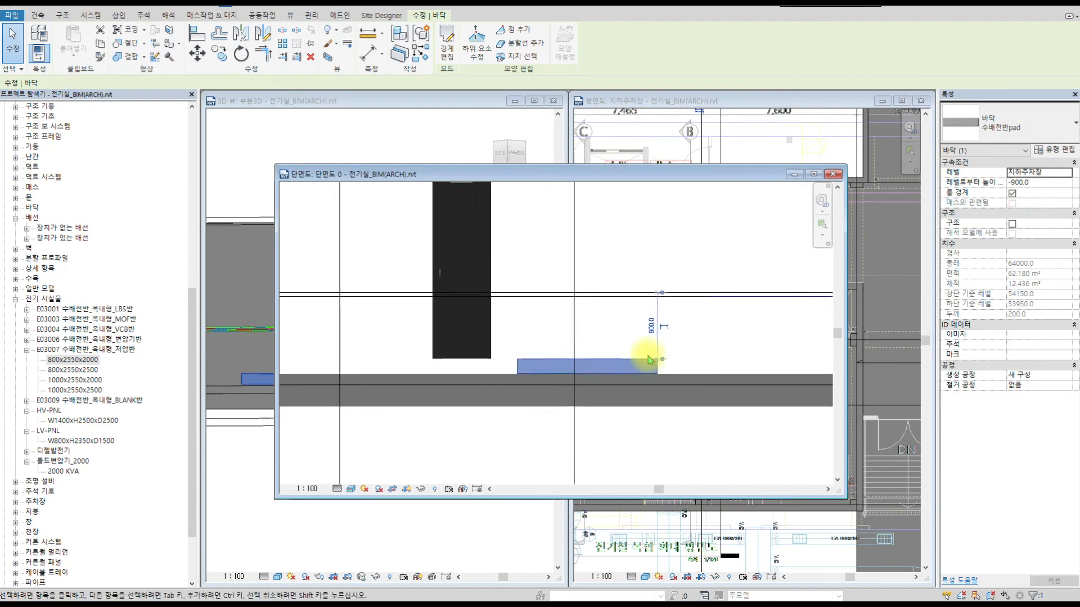
scroll(630, 359, "up", 2)
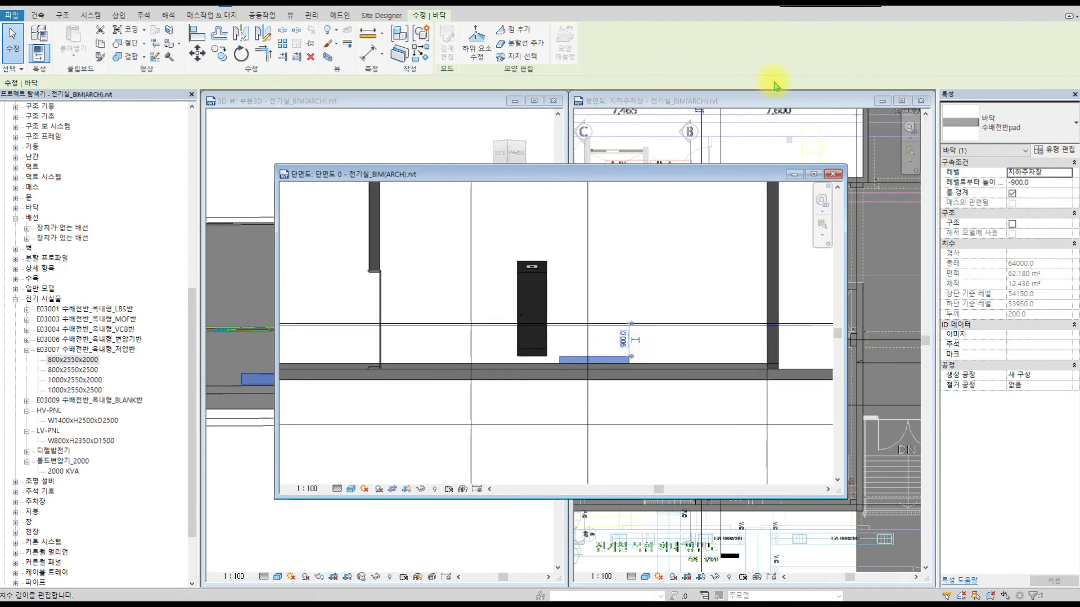
left_click(833, 174)
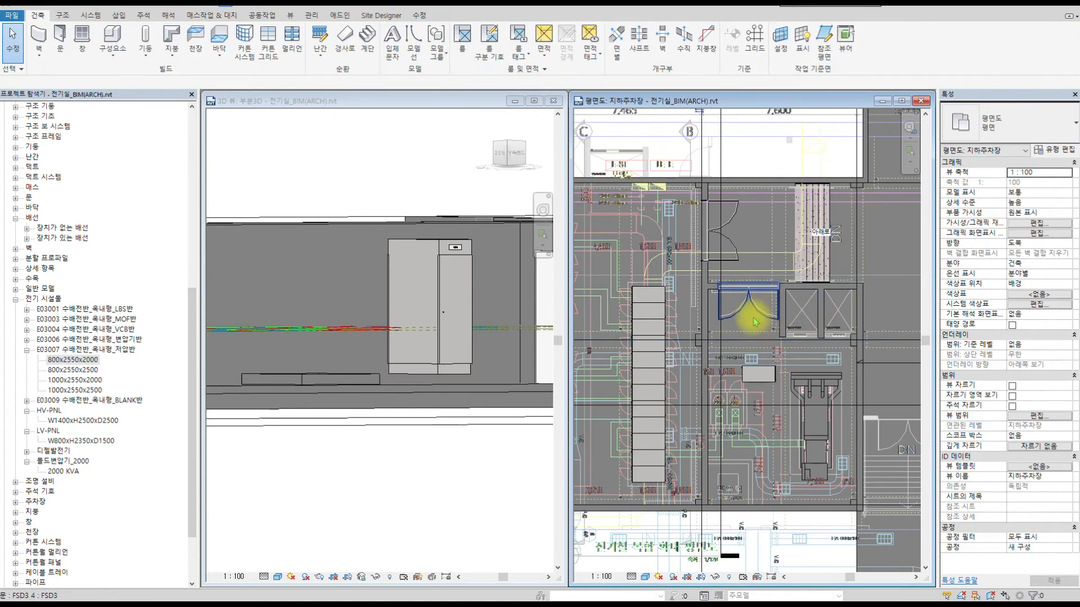
- Rotate the loose 800x2550x2000 low-voltage cabinet north of the GCP pad 90° counterclockwise in the floor plan
scroll(719, 402, "up", 5)
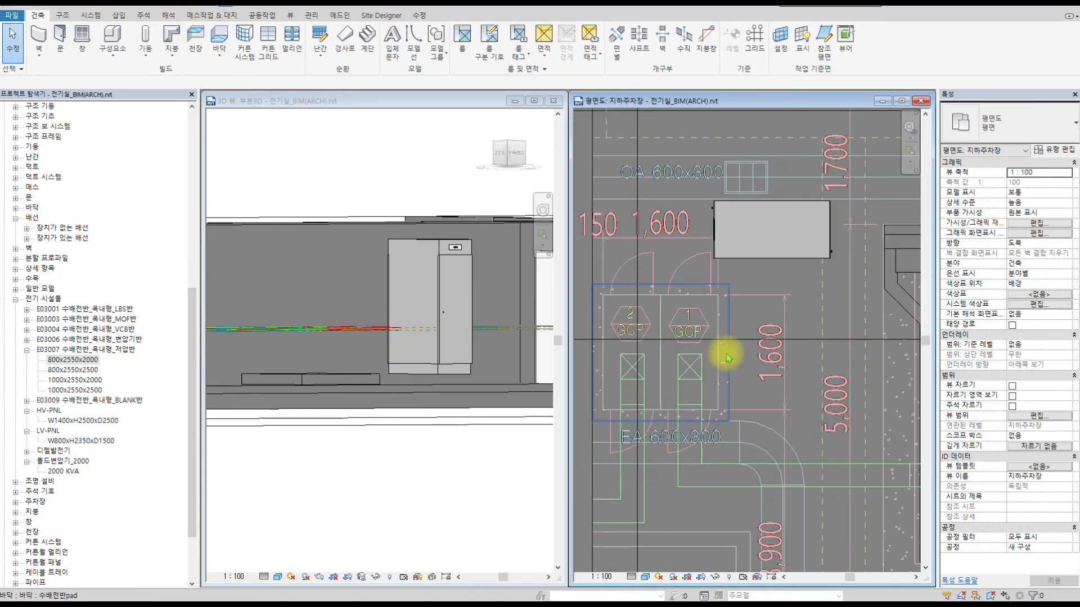
left_click(730, 362)
scroll(736, 351, "down", 3)
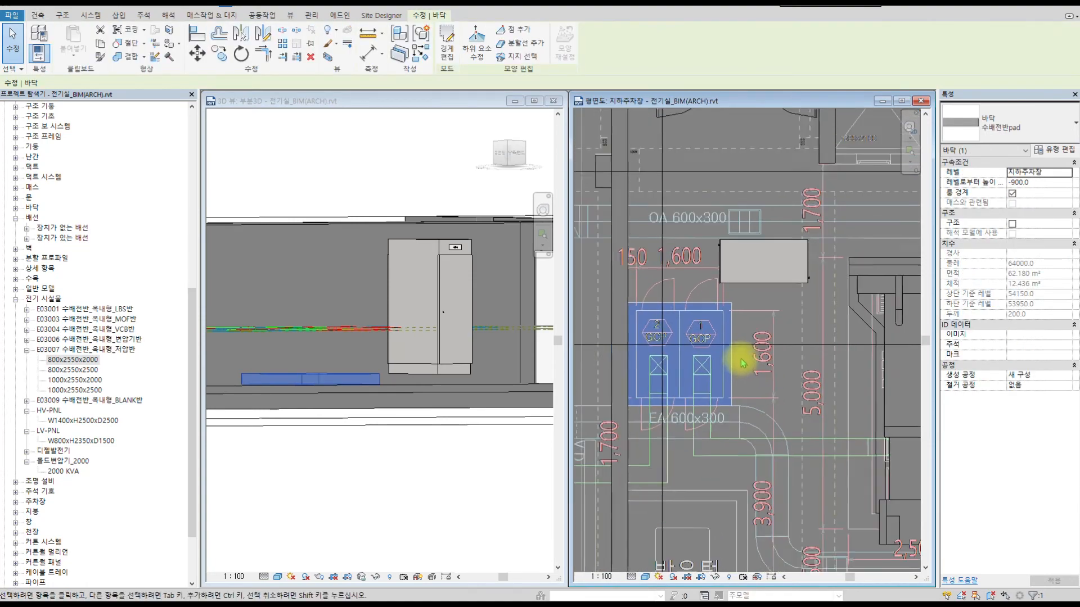
scroll(354, 344, "down", 3)
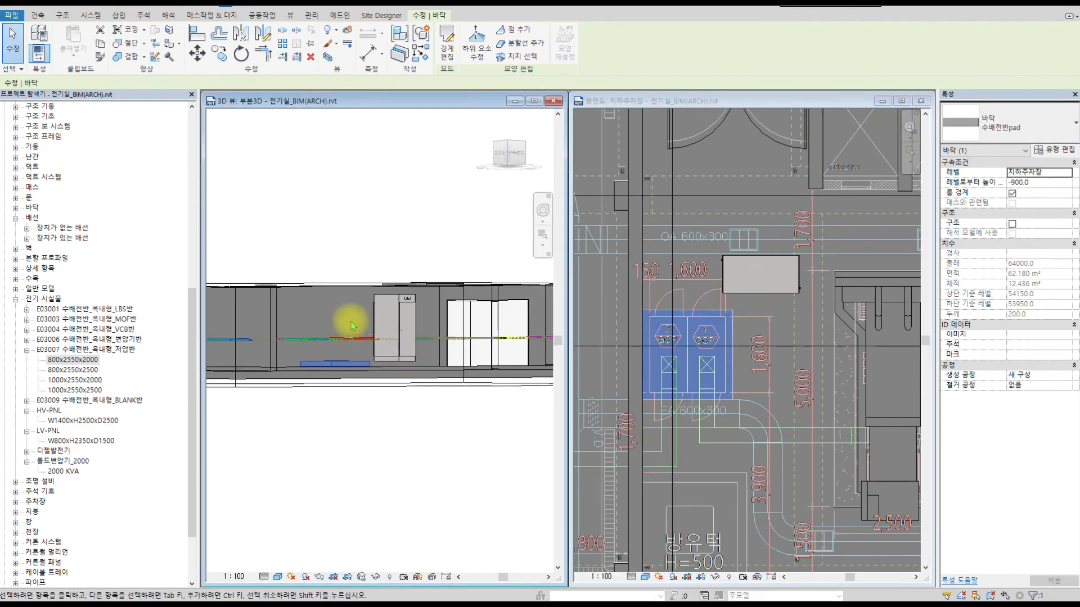
scroll(740, 319, "up", 2)
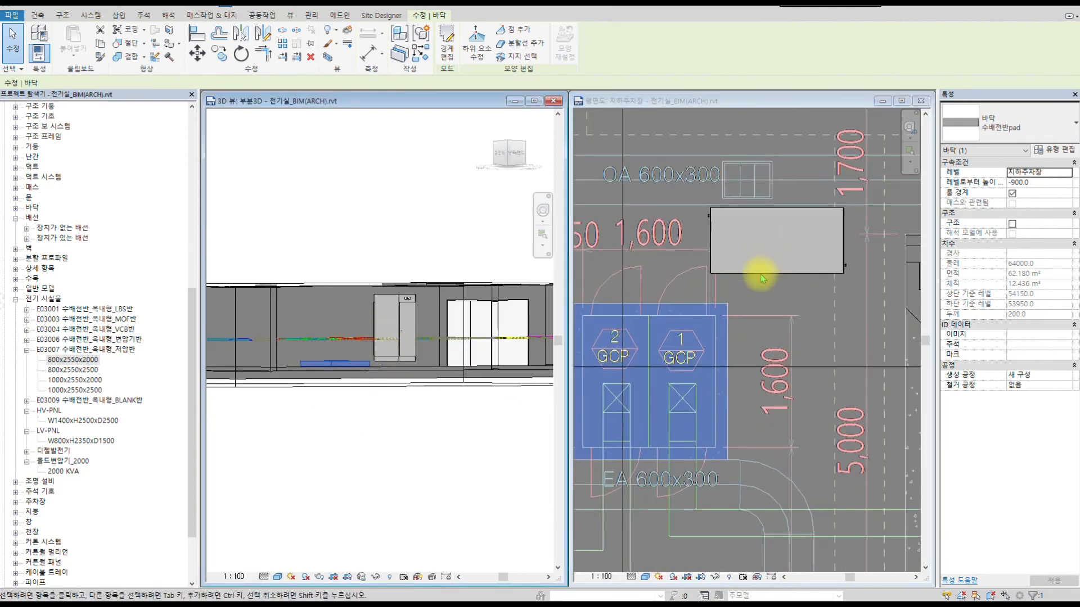
left_click(765, 273)
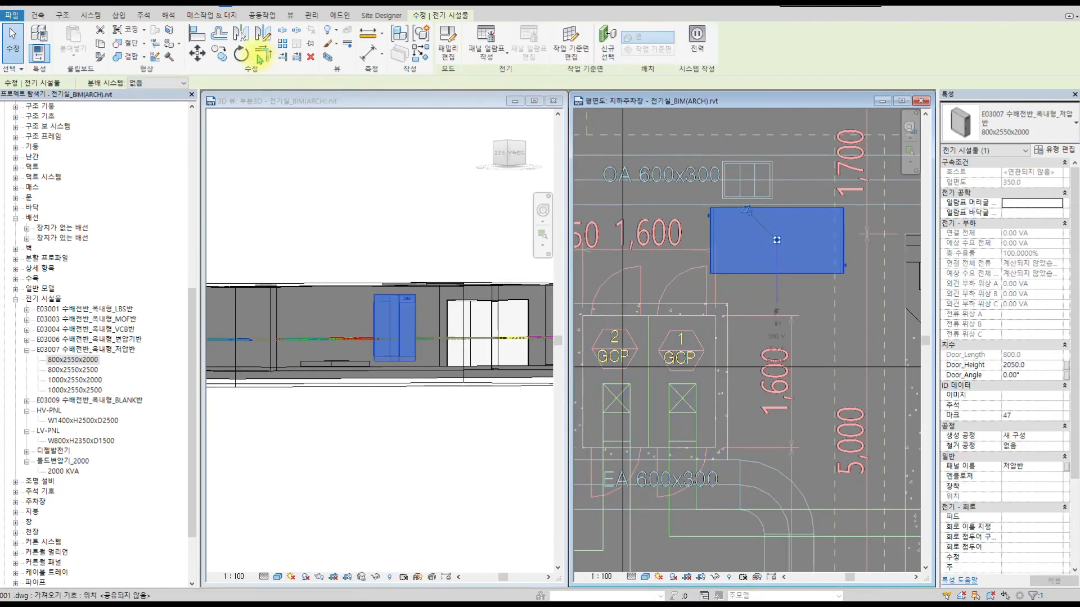
left_click(239, 53)
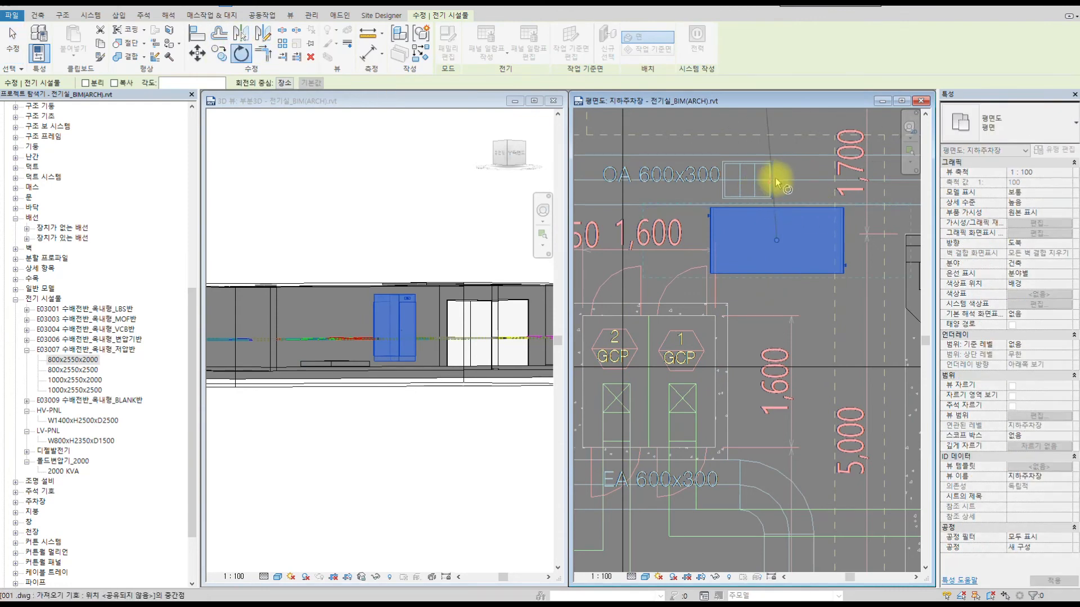
left_click(777, 145)
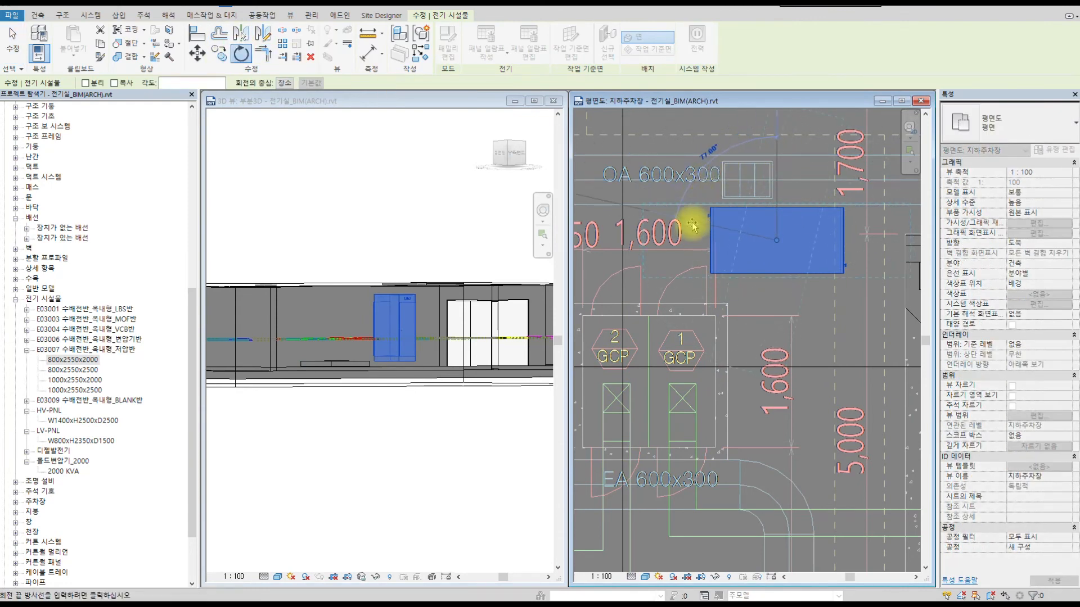
left_click(697, 239)
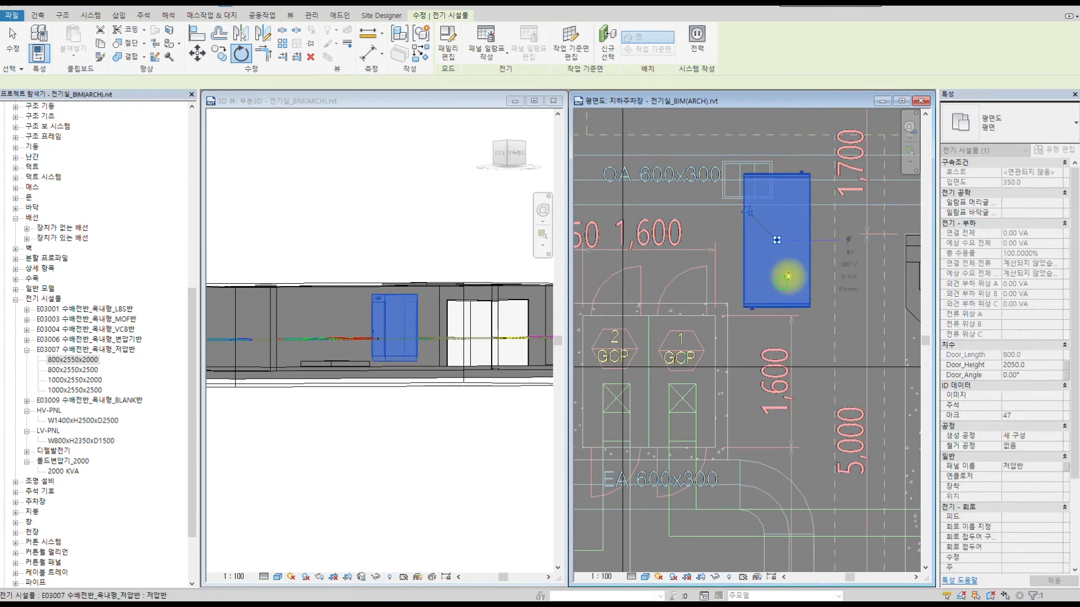
- Align the rotated cabinet's west side with the west edge of the GCP 2 outline in the drawing
middle_click_drag(747, 310, 783, 282)
key("a")
key("l")
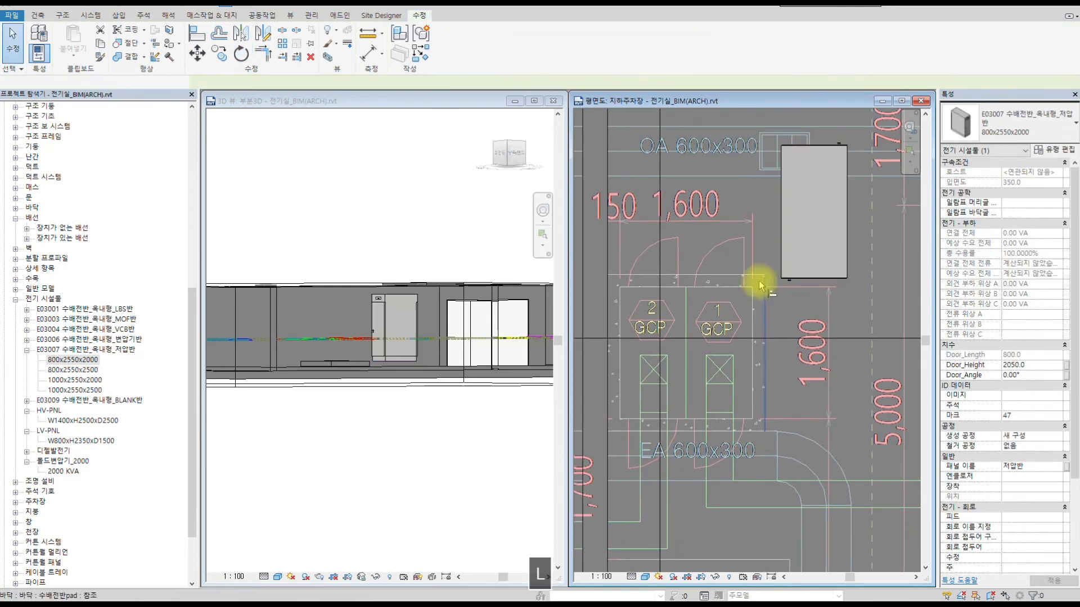
left_click(618, 319)
left_click(781, 213)
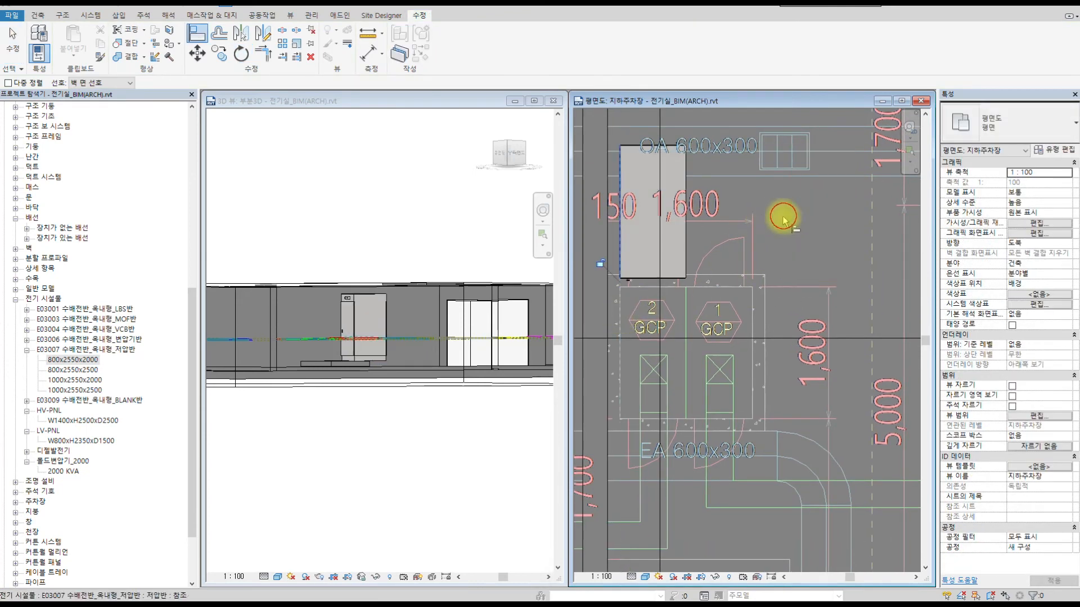
- Align the cabinet's south face with the south edge of the GCP 2 outline so it sits on the pad
scroll(675, 278, "up", 3)
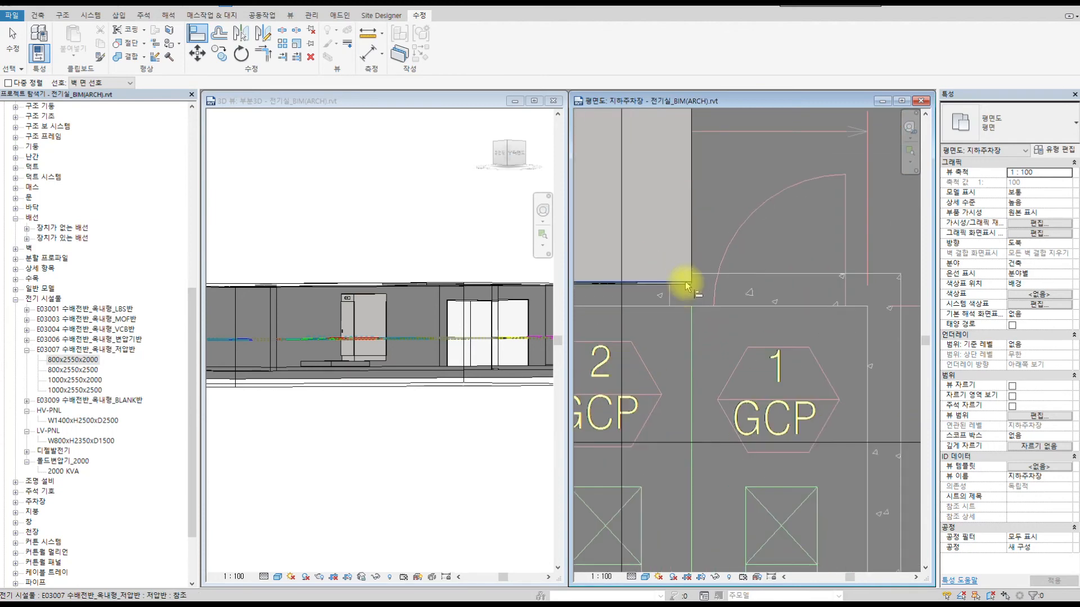
middle_click_drag(701, 325, 722, 177)
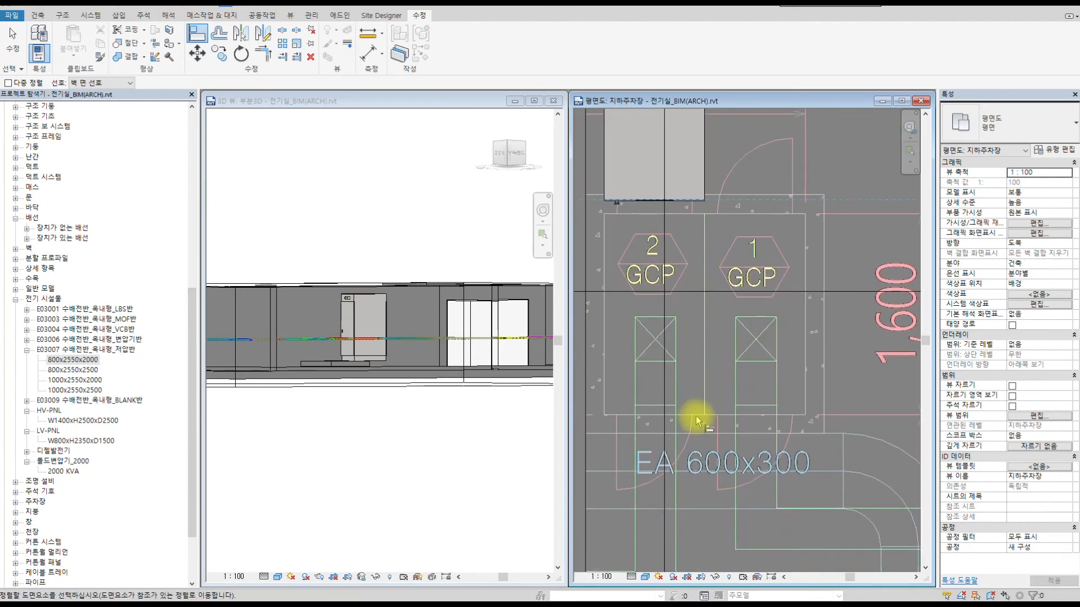
scroll(697, 422, "up", 3)
scroll(709, 372, "down", 5)
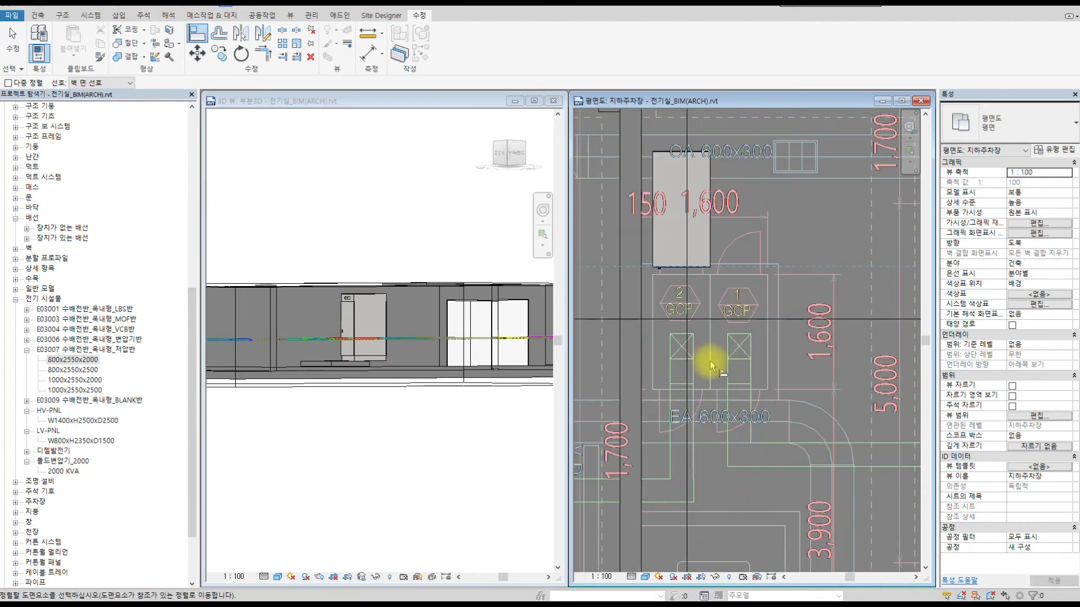
scroll(712, 366, "up", 2)
key("Escape")
key("l")
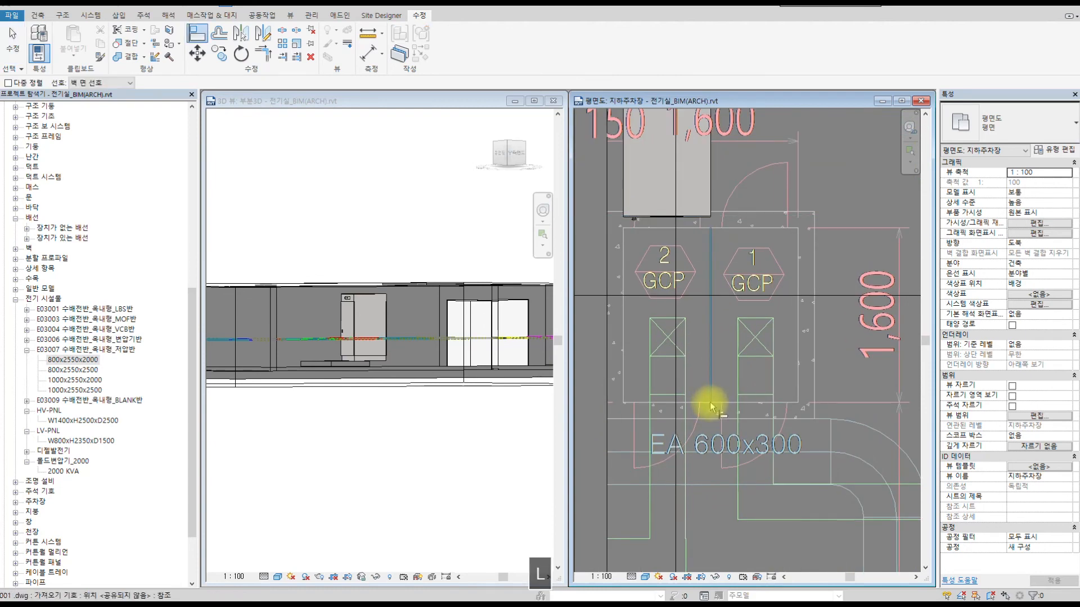
left_click(702, 217)
scroll(722, 238, "up", 1)
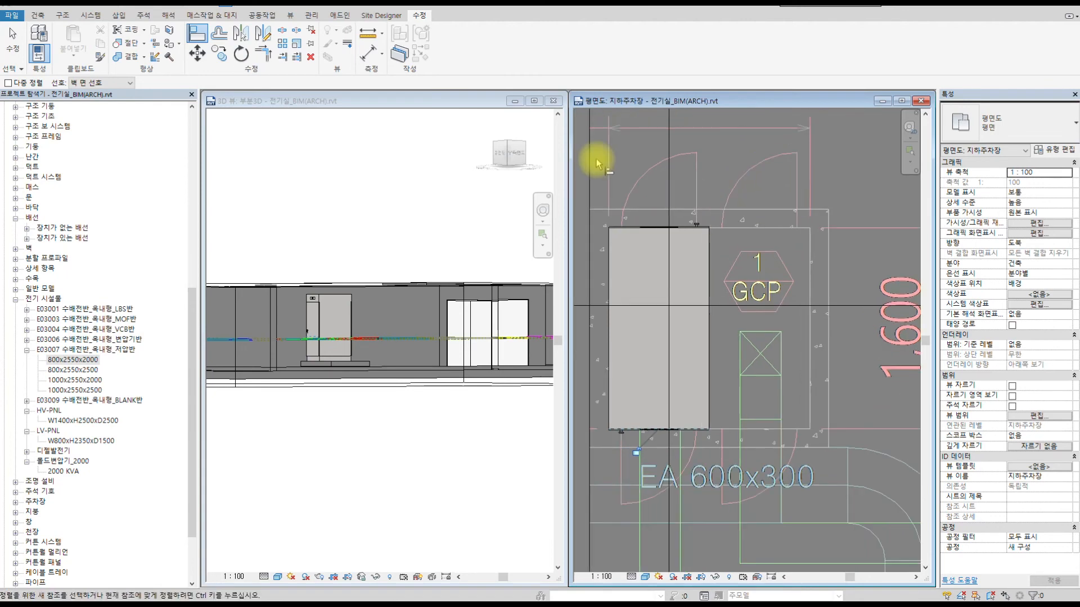
key("Escape")
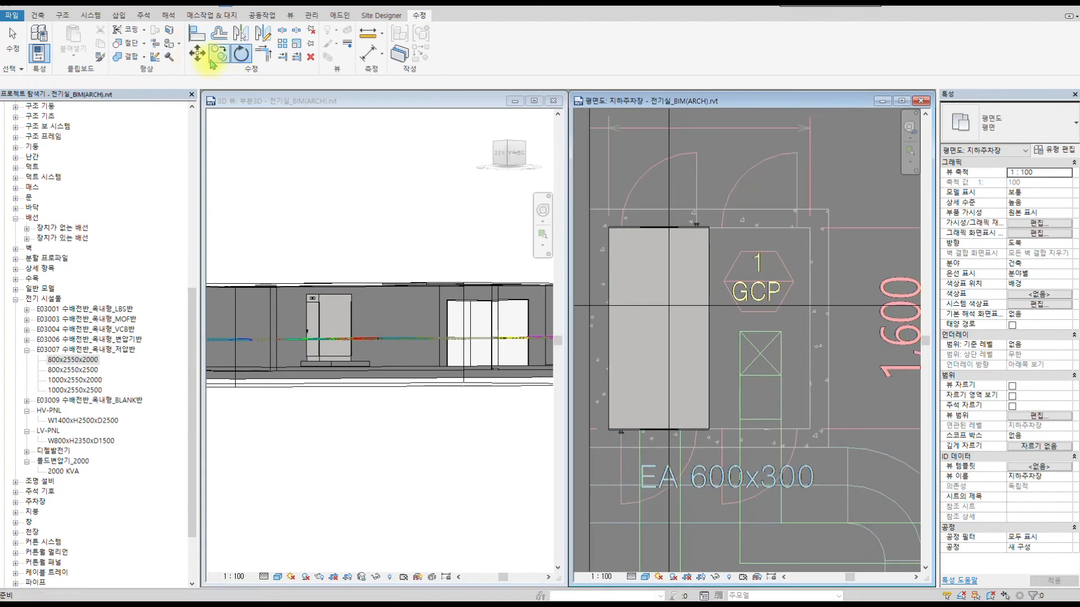
- Copy the GCP 2 cabinet from its northwest corner to its northeast corner to fill the GCP 1 position
key("Escape")
left_click(707, 238)
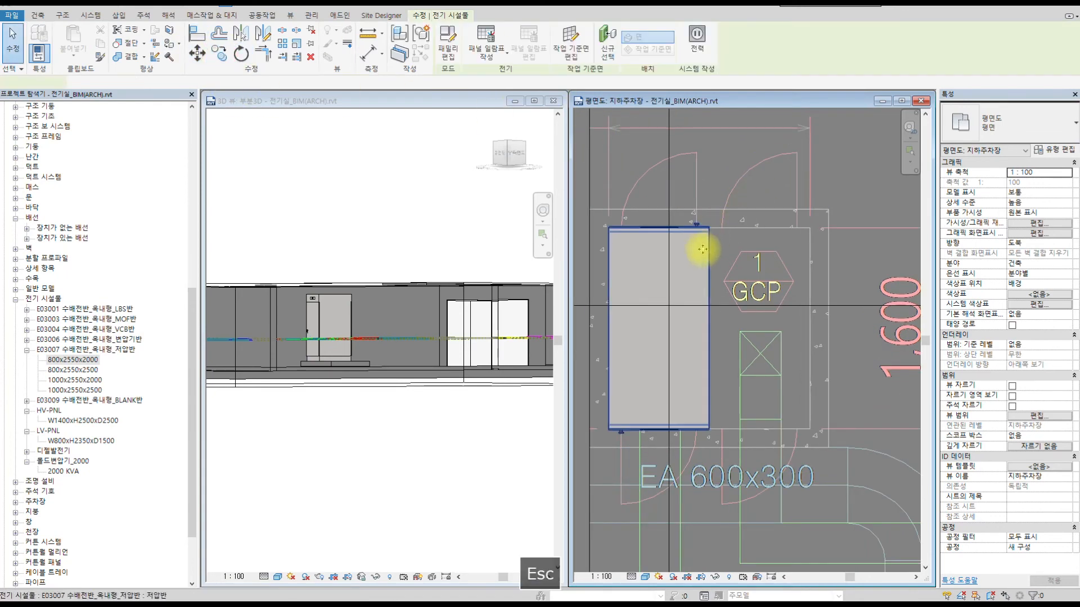
left_click(220, 55)
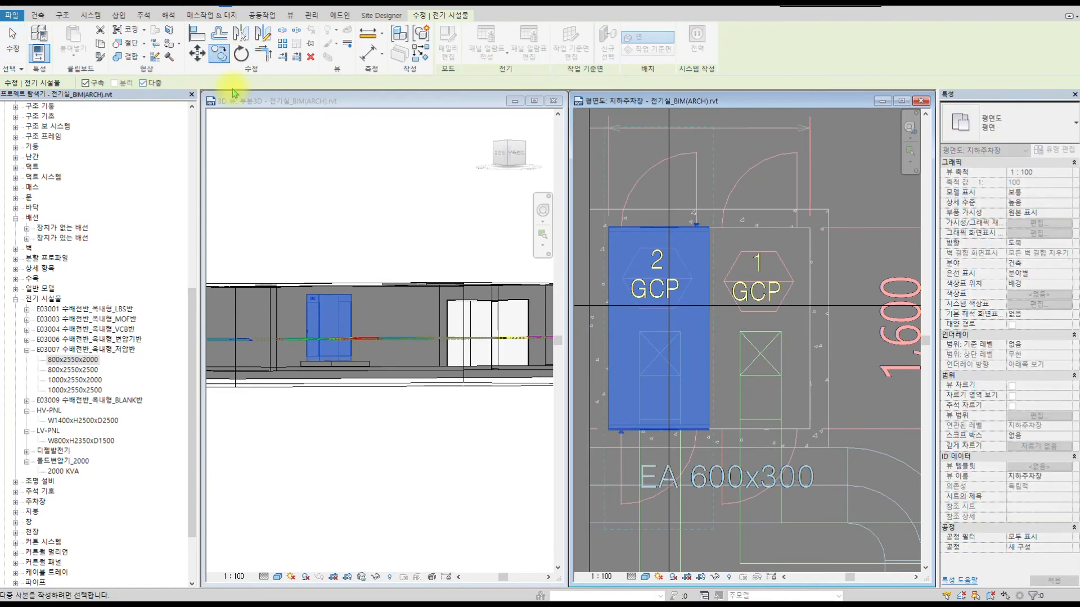
scroll(625, 236, "up", 3)
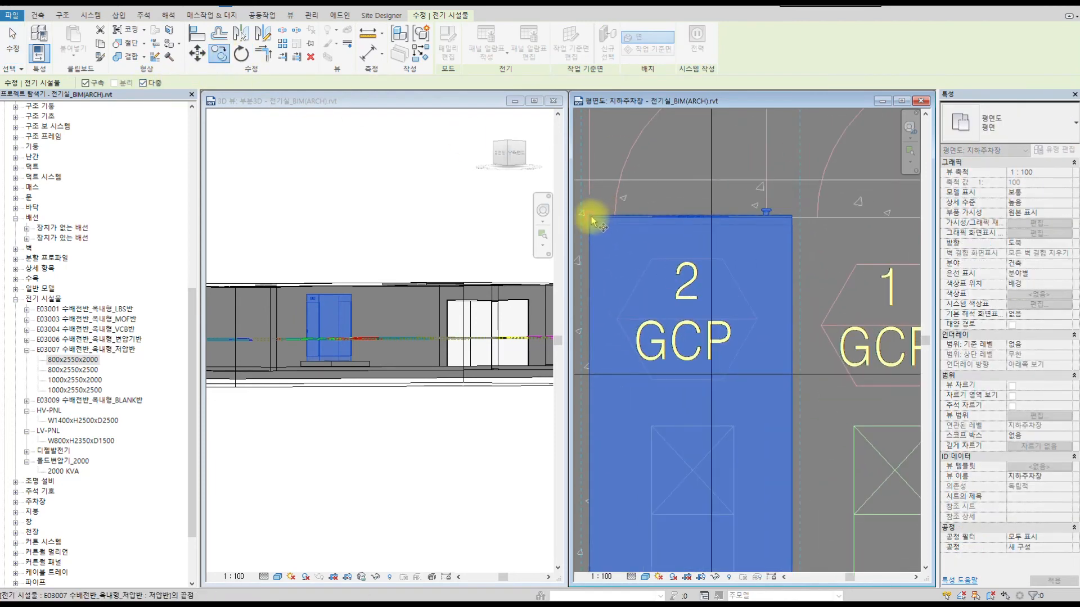
left_click(590, 224)
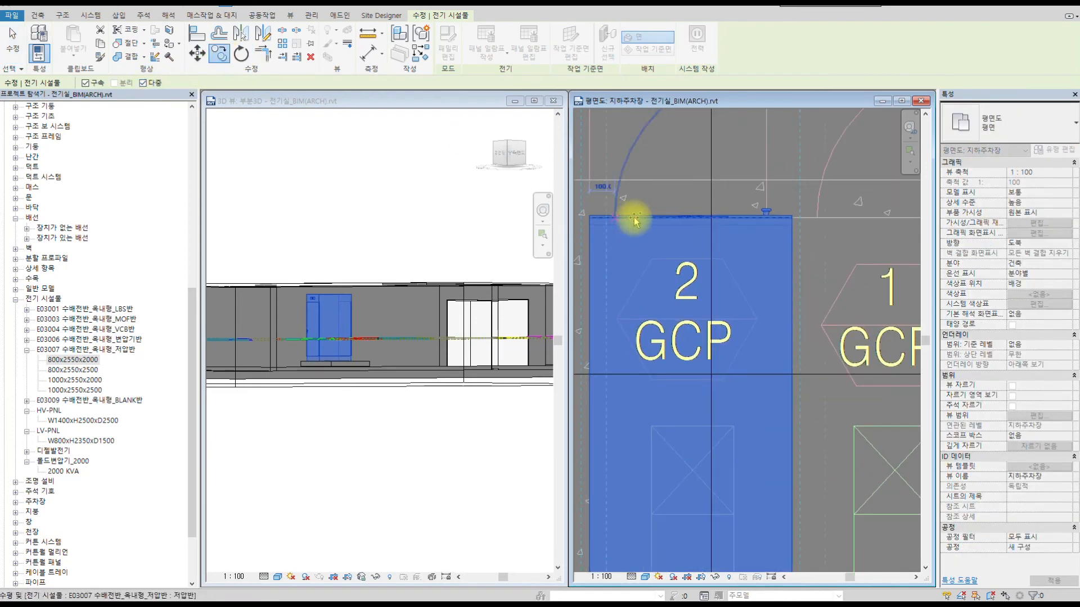
left_click(793, 222)
scroll(838, 241, "down", 3)
key("Escape")
key("Escape")
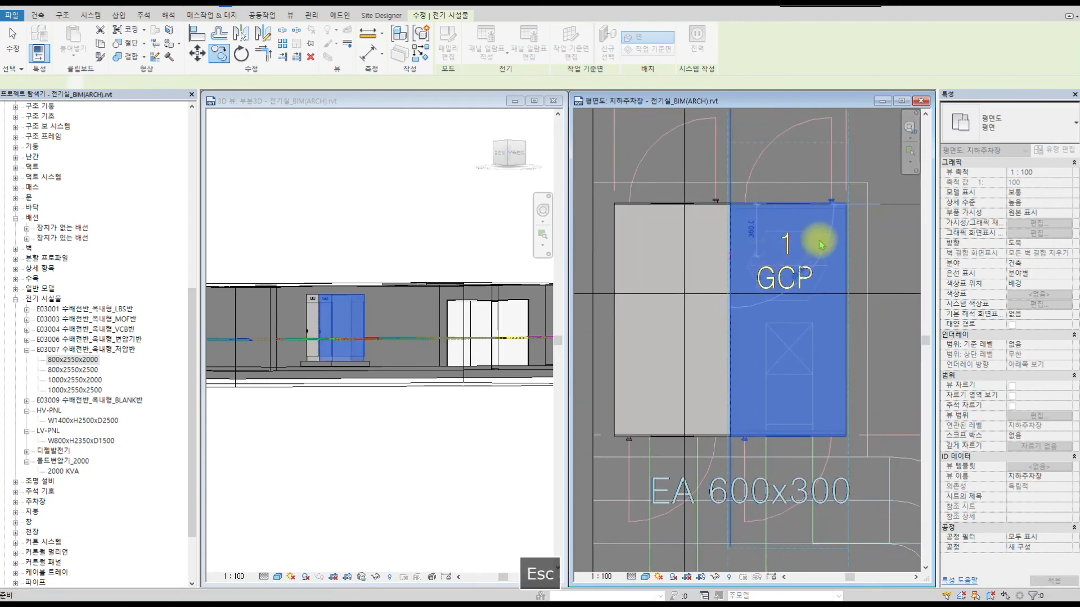
- Examine the whole electrical room with all cabinet rows from above at an angle in the 3D view
left_click(463, 217)
left_click_drag(509, 145, 422, 388)
left_click(437, 414)
middle_click_drag(422, 388, 416, 433, "shift")
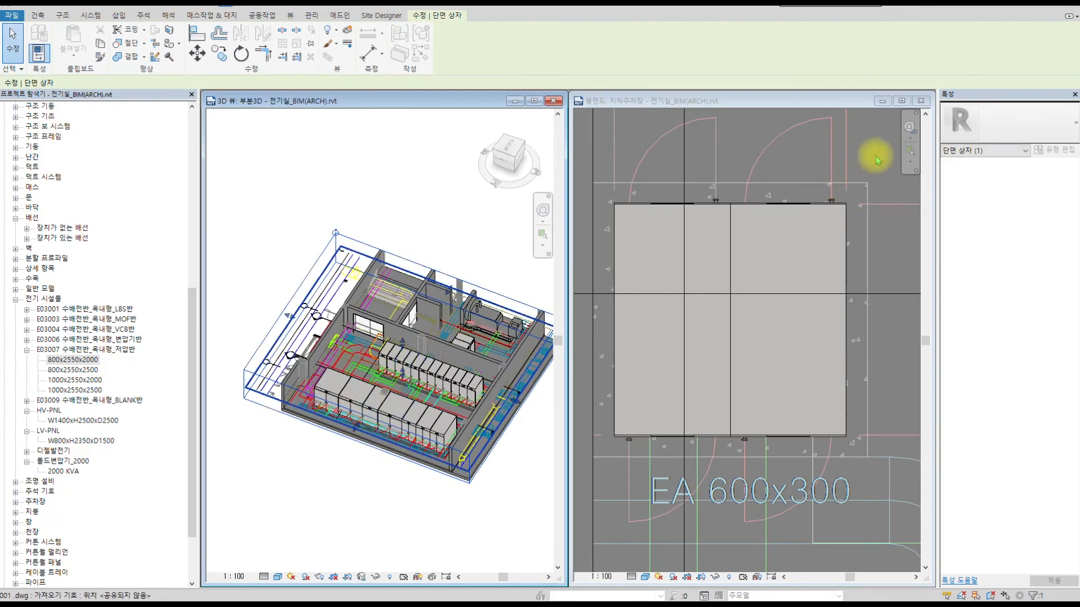
- Delete the imported 001.dwg drawing from the 지하주차장 floor plan
scroll(855, 209, "down", 10)
middle_click_drag(746, 304, 732, 325)
middle_click_drag(716, 253, 756, 291)
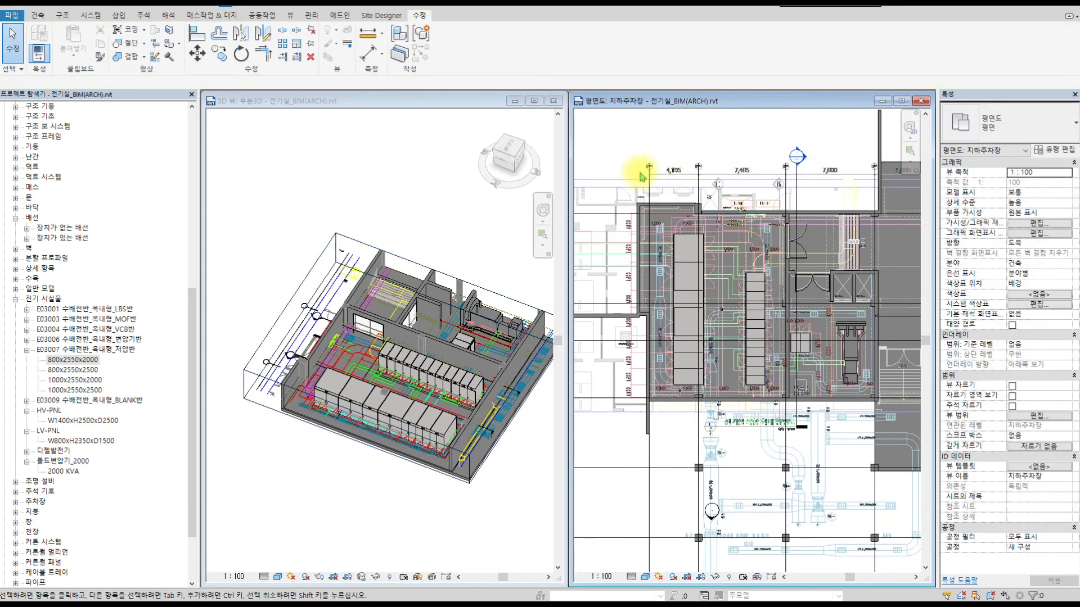
left_click(632, 175)
left_click(775, 337)
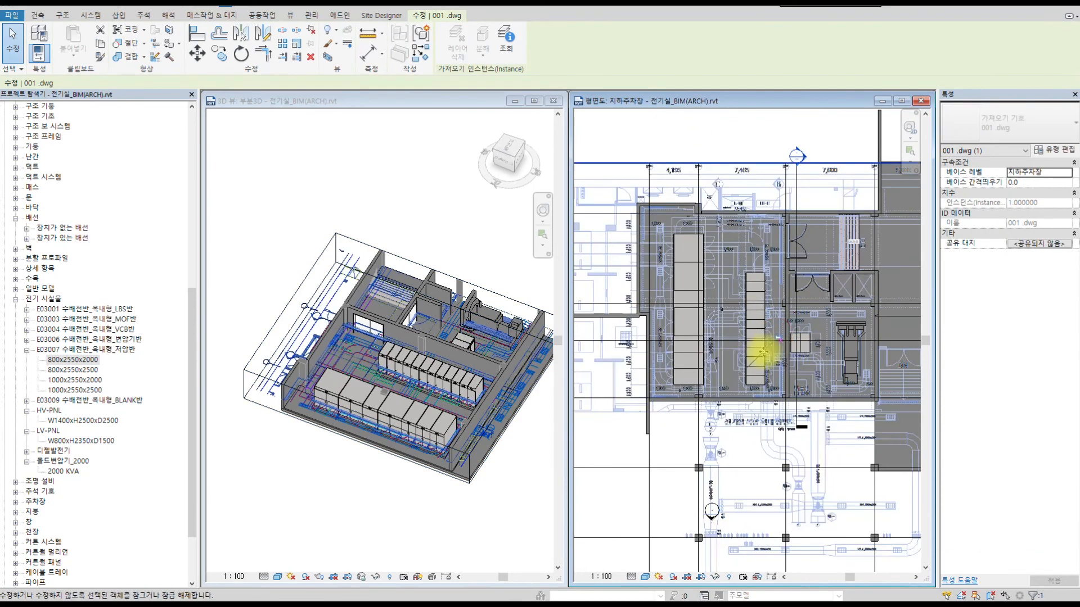
key("Delete")
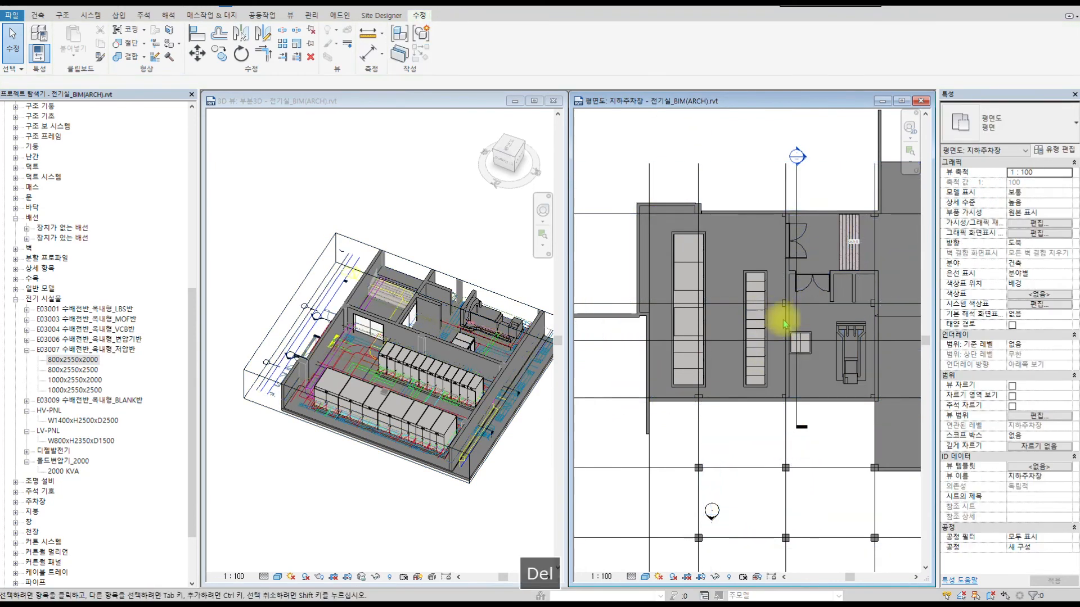
- Try to delete the imported 001.dwg drawing from the 부분3D view of the electrical room
scroll(731, 329, "up", 3)
scroll(703, 267, "up", 3)
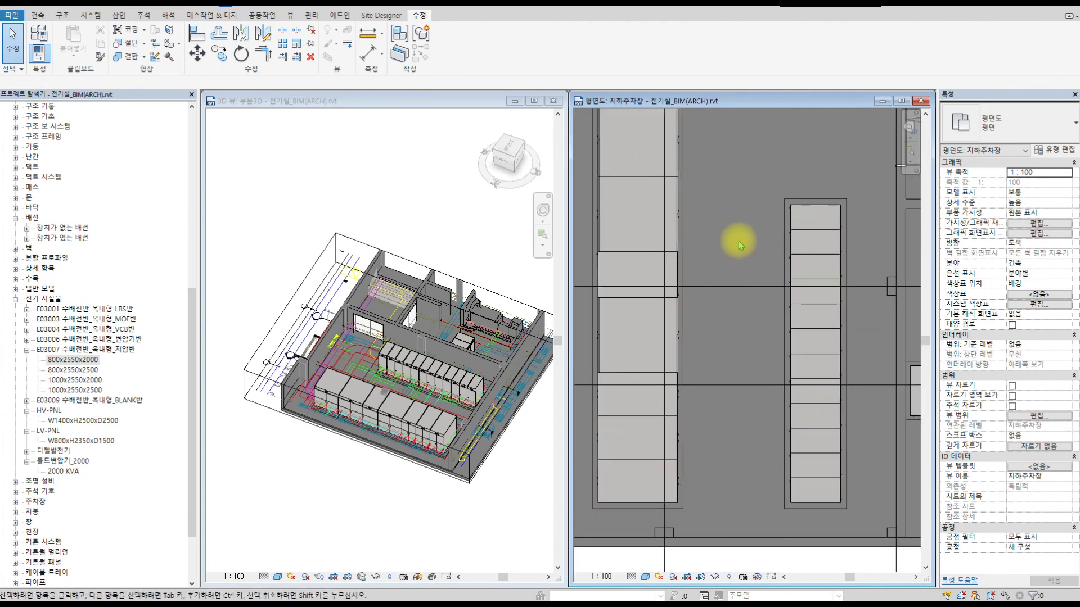
scroll(687, 348, "up", 3)
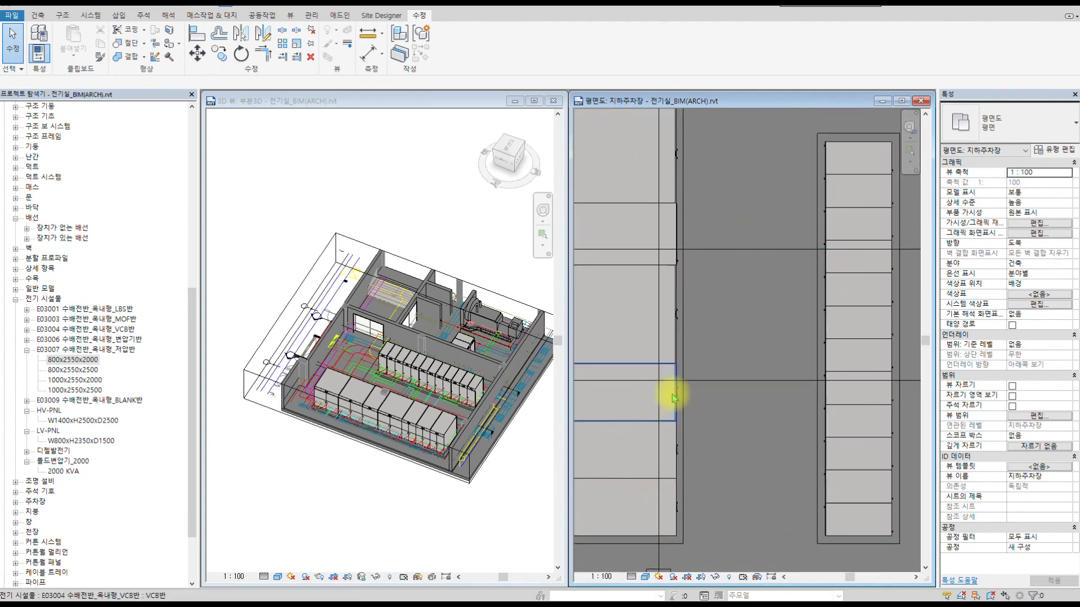
scroll(787, 298, "down", 5)
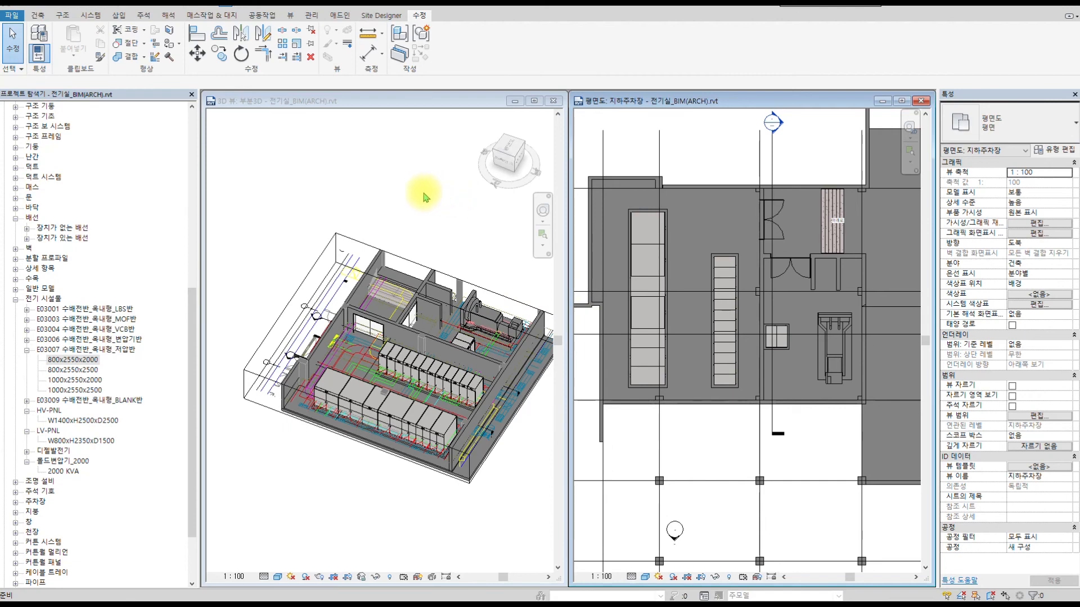
left_click(426, 197)
left_click(346, 281)
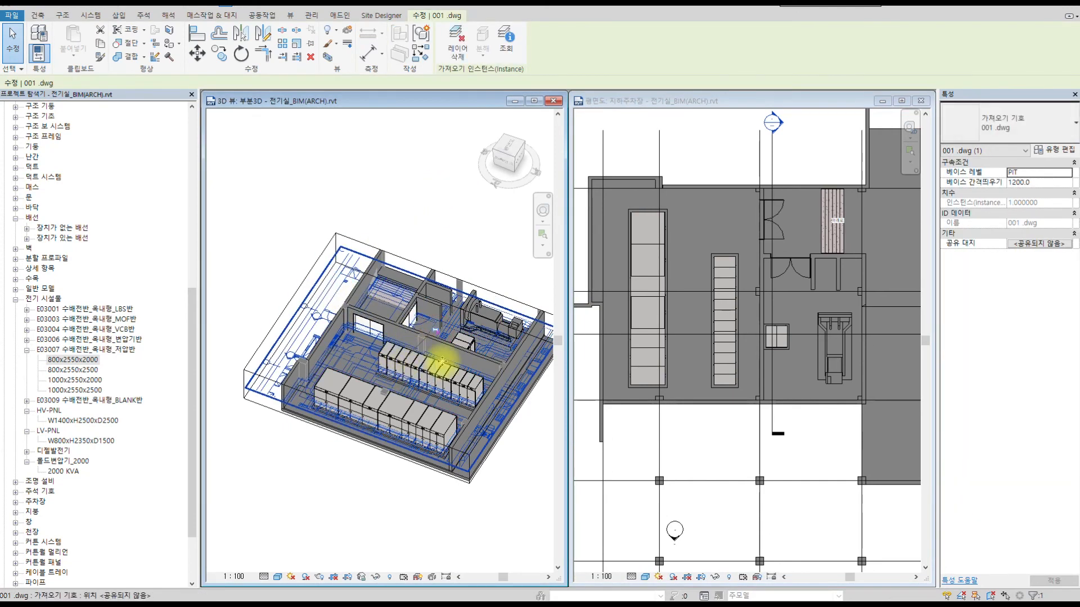
key("Delete")
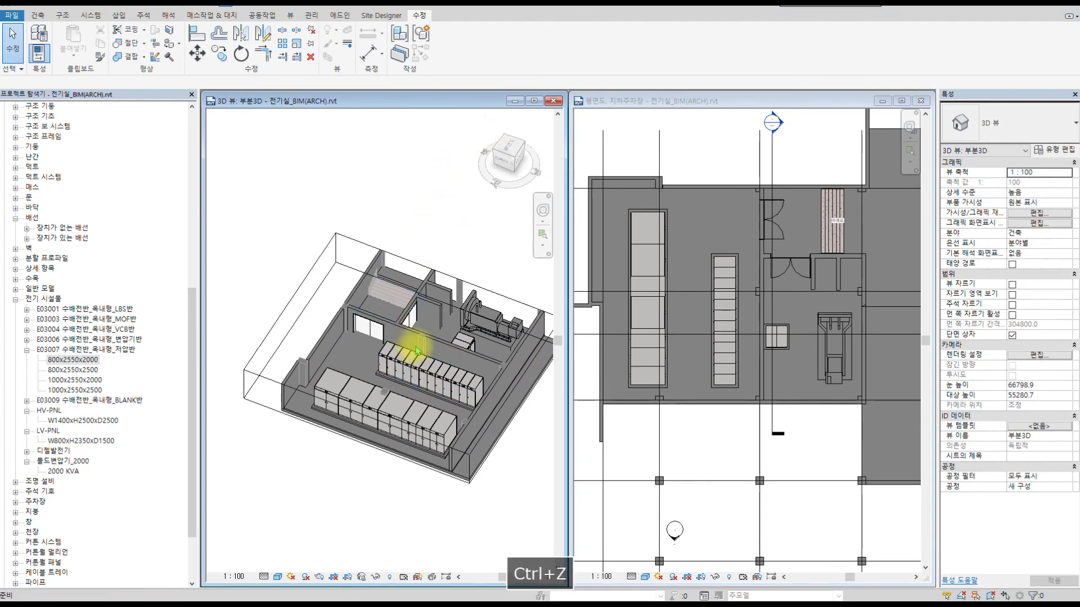
- Open section 단면도 0 from the 지하주차장 floor plan and examine the 주차장지붕 and 지하주차장 levels in it
left_click(770, 156)
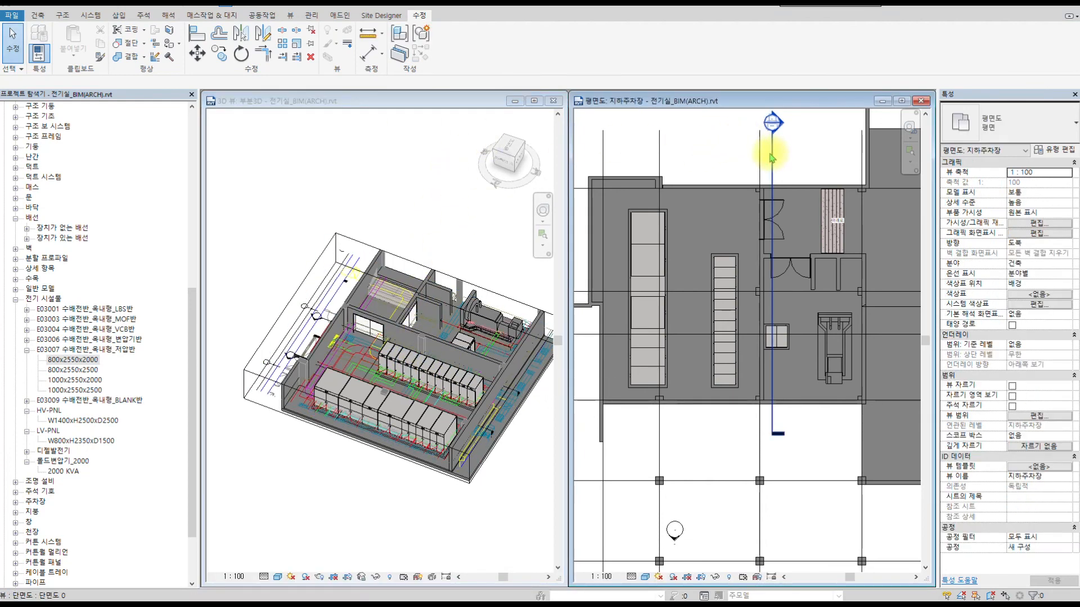
right_click(772, 153)
left_click(825, 220)
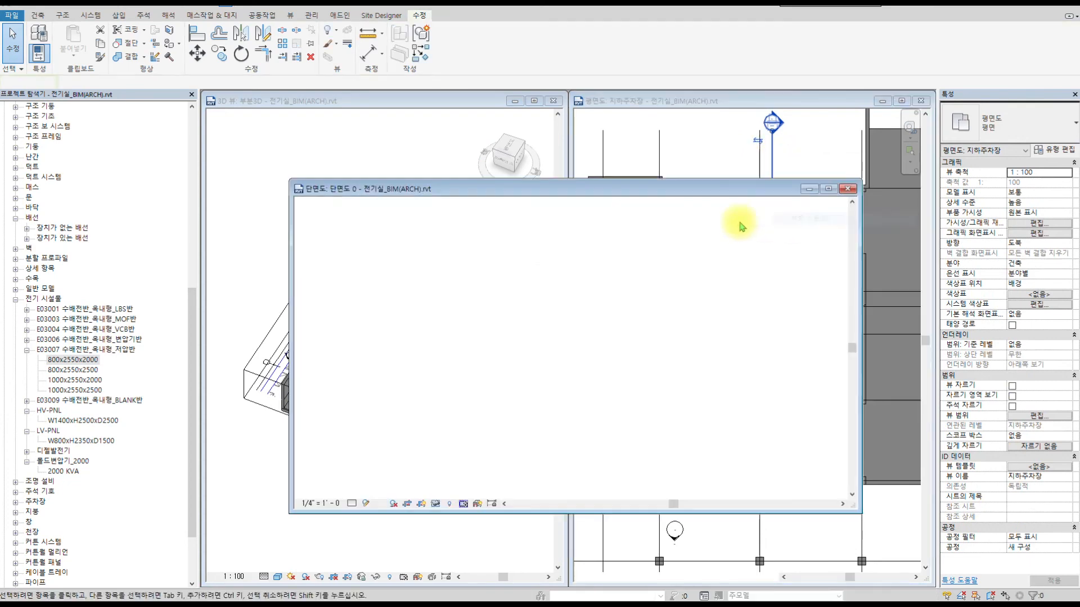
scroll(752, 277, "up", 3)
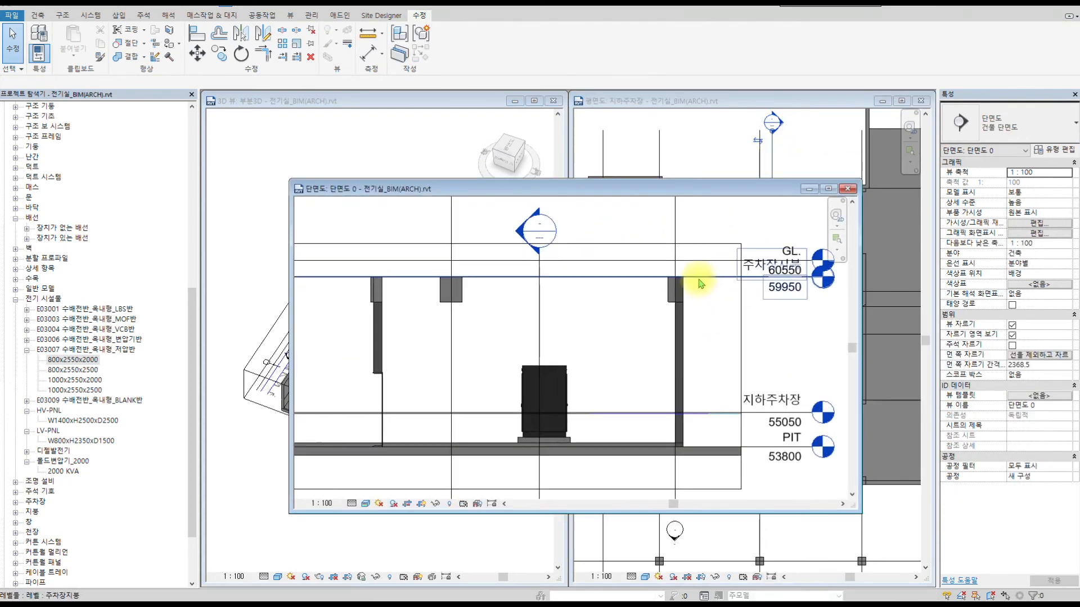
left_click(705, 279)
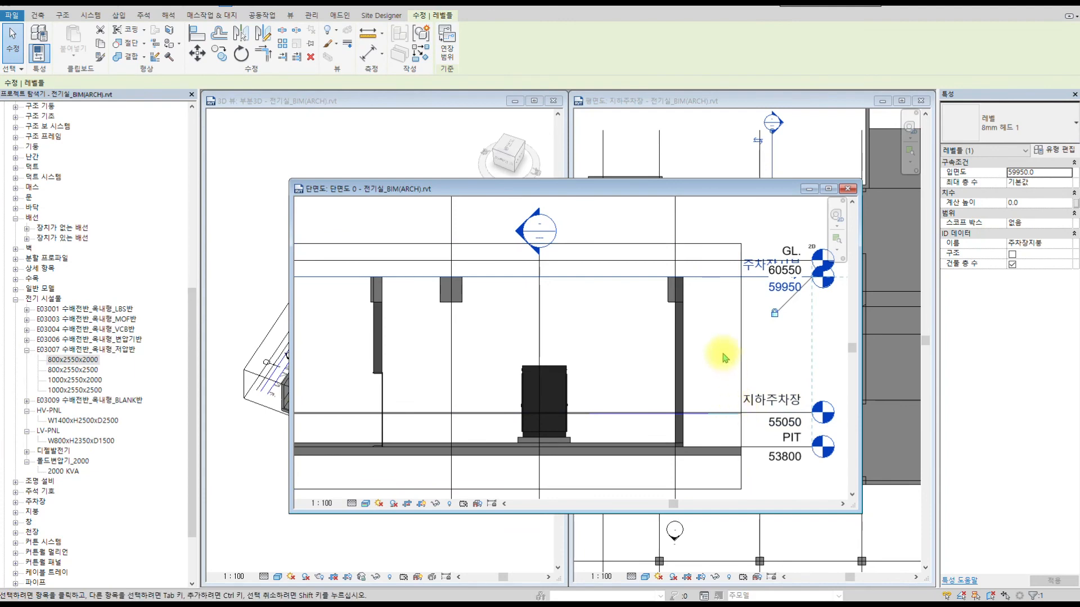
scroll(726, 358, "down", 2)
scroll(504, 345, "up", 5)
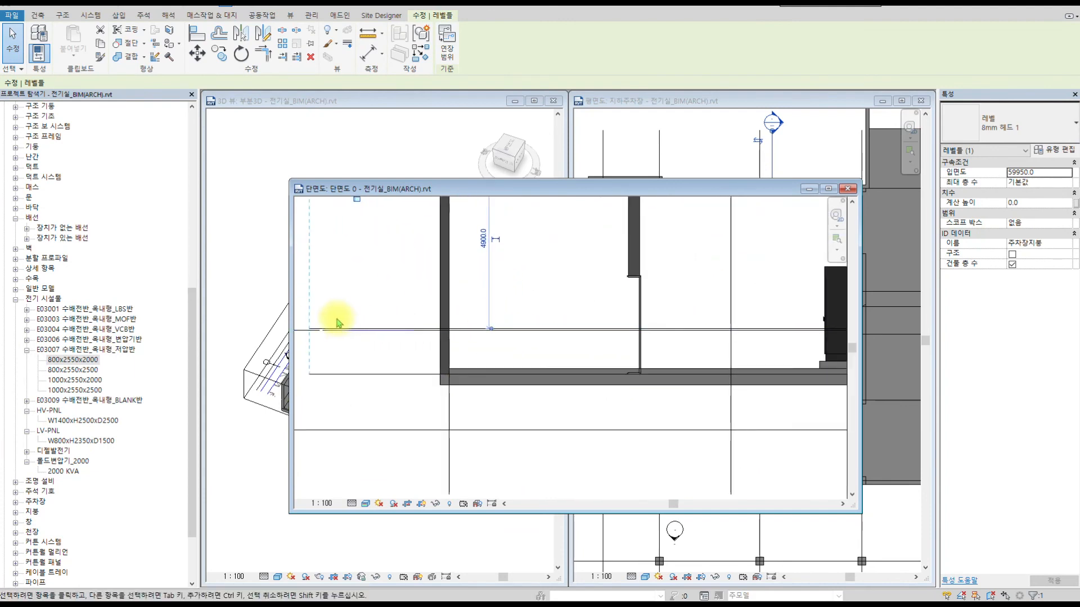
scroll(527, 310, "down", 3)
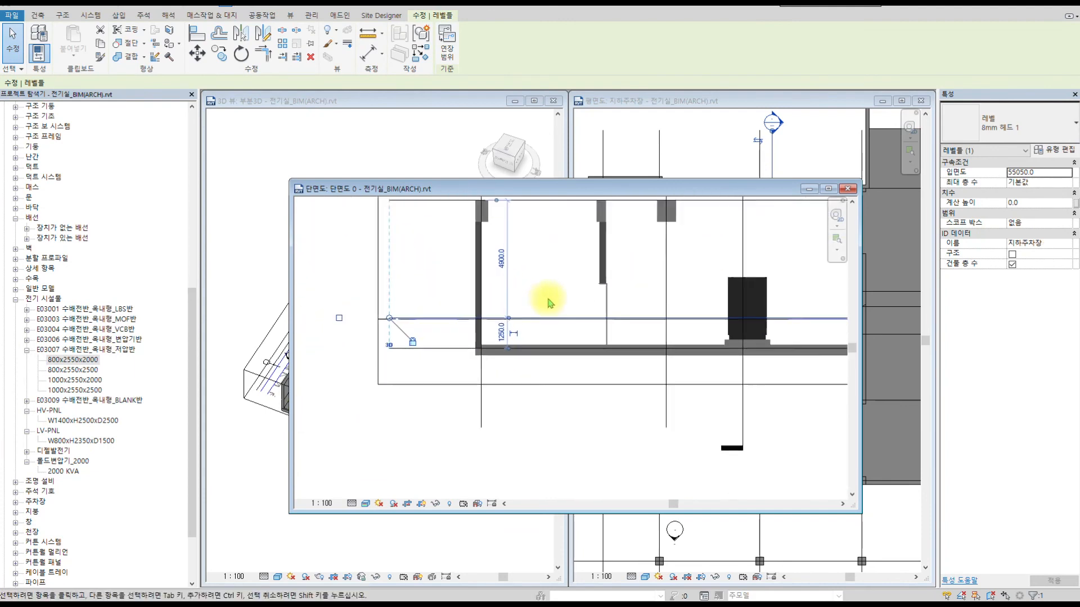
- Shift the 단면도 0 section window aside to see the other views and close it
left_click_drag(540, 190, 670, 285)
left_click(430, 110)
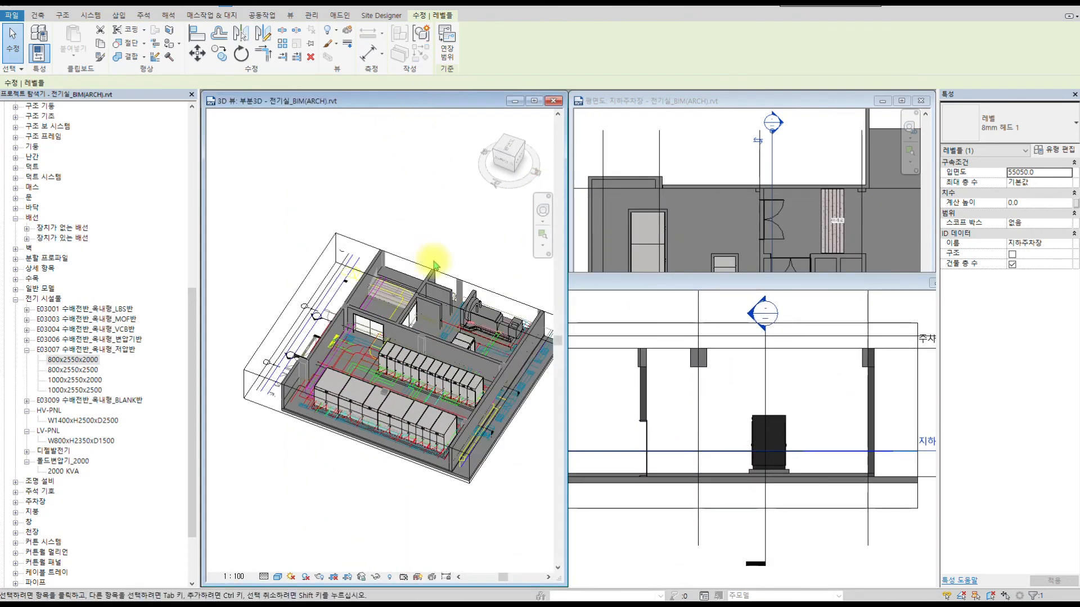
scroll(725, 306, "down", 3)
left_click(848, 289)
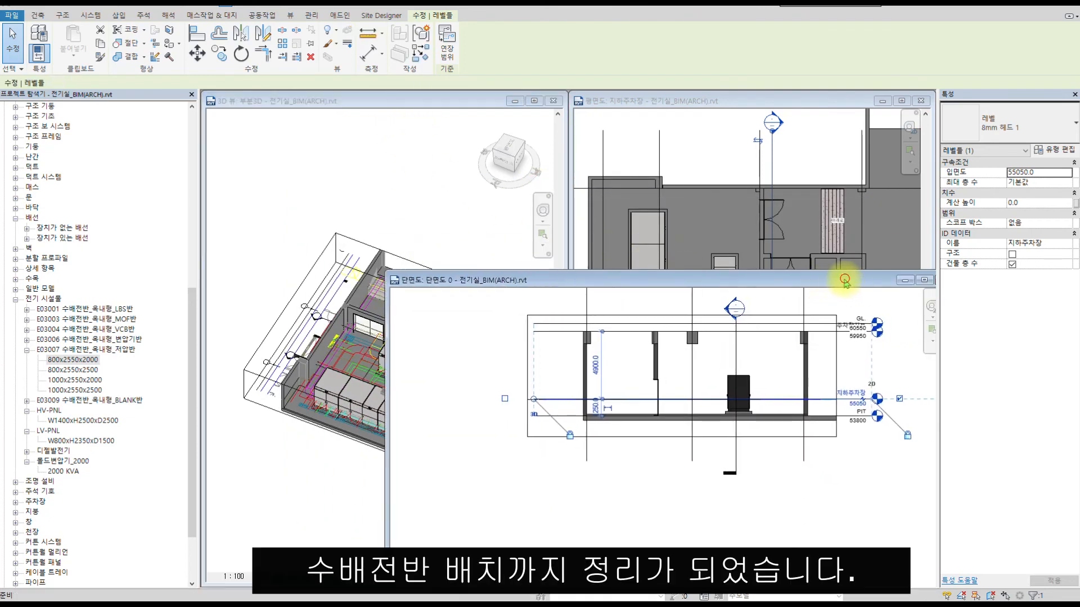
left_click(881, 277)
- Move the 단면도 0 section line west in the floor plan so it runs through the wide switchgear row
scroll(749, 224, "down", 3)
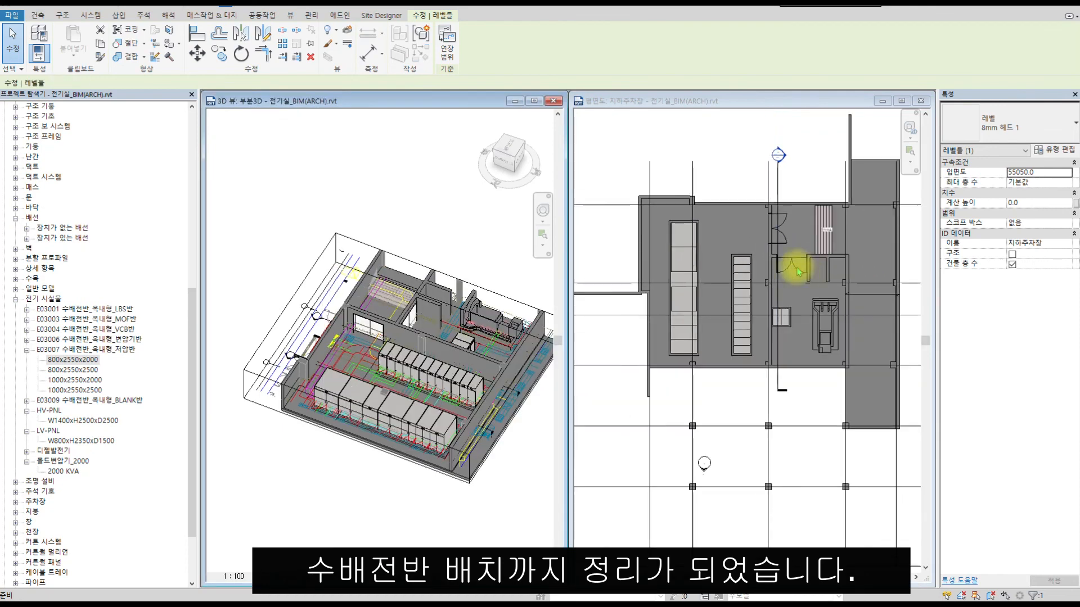
left_click(780, 173)
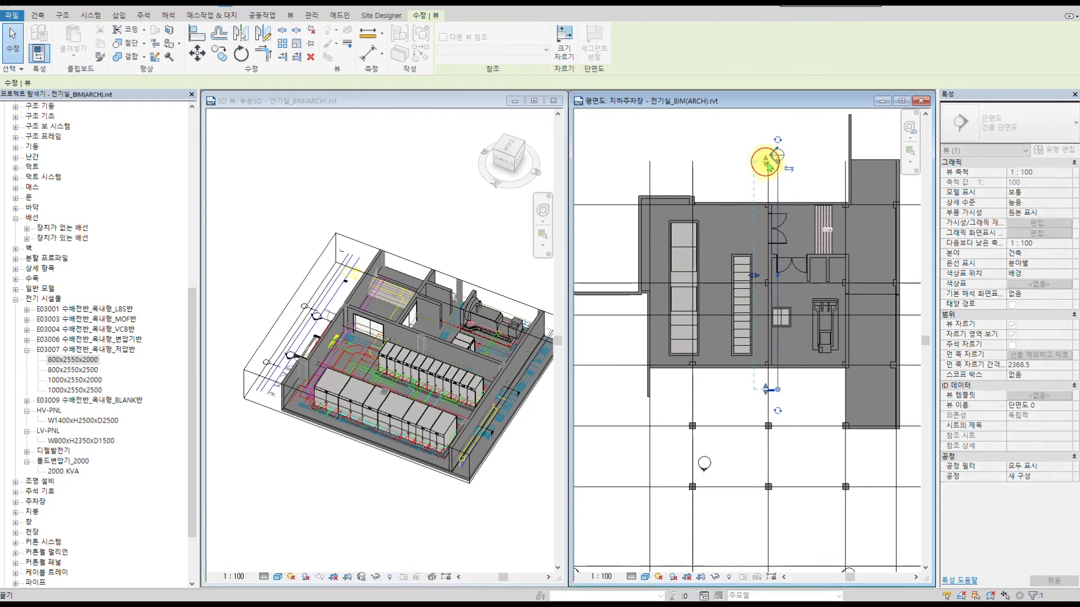
left_click_drag(777, 175, 684, 175)
scroll(361, 344, "up", 2)
left_click(253, 214)
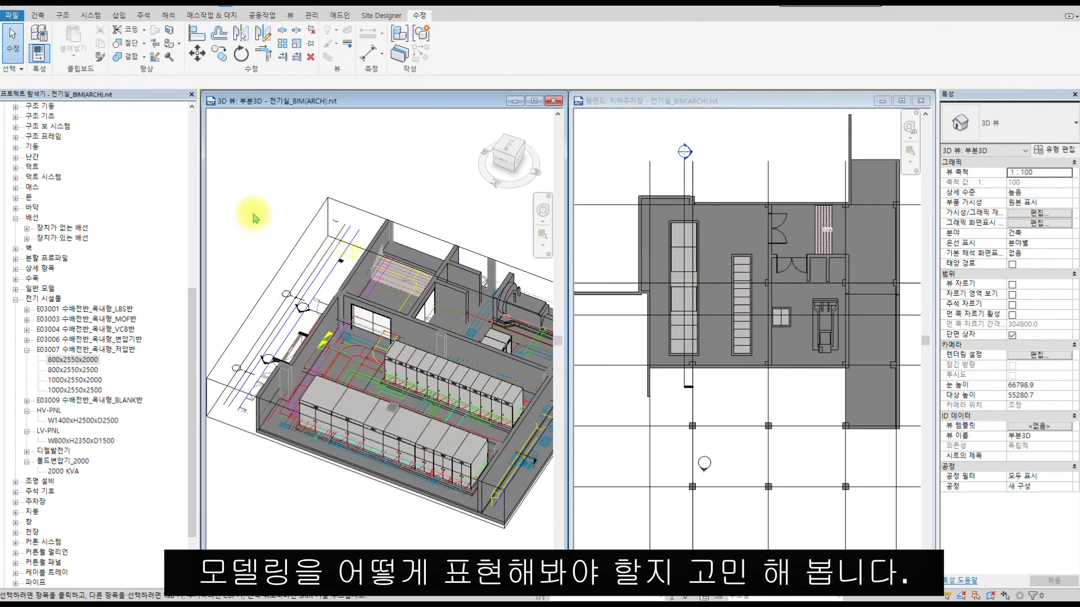
left_click_drag(191, 323, 188, 145)
left_click(42, 168)
right_click(44, 164)
left_click(74, 169)
key("Escape")
left_click(560, 144)
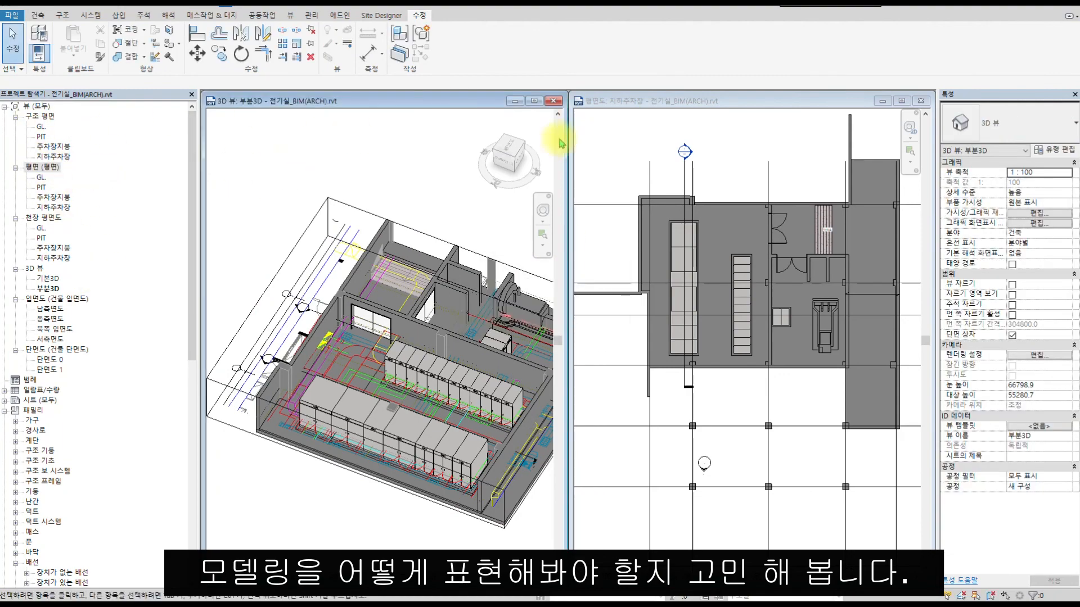
- Delete the imported 001.dwg drawing from the electrical room in the 부분3D view
left_click(591, 142)
scroll(468, 382, "down", 1)
middle_click_drag(433, 376, 431, 339, "shift")
scroll(433, 410, "up", 3)
middle_click_drag(430, 430, 444, 382, "shift")
scroll(436, 344, "down", 3)
left_click(439, 307)
key("Delete")
- Extend the section box of the 부분3D view outward to take in the area beyond the stairs
middle_click_drag(401, 351, 397, 335, "shift")
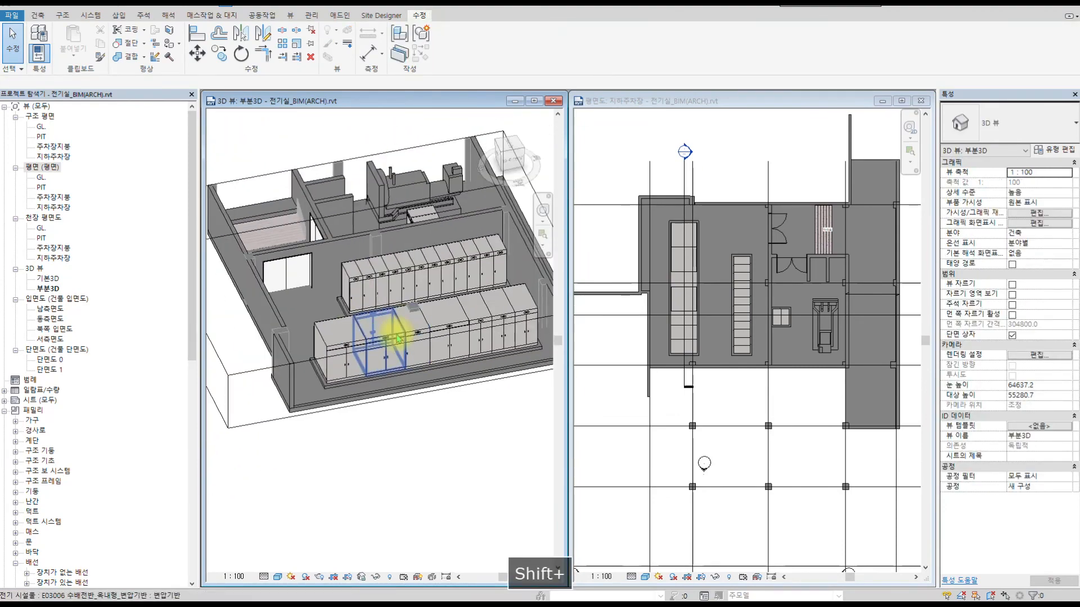
scroll(413, 315, "down", 1)
scroll(484, 231, "up", 1)
left_click(370, 227)
left_click_drag(344, 259, 308, 189)
scroll(349, 242, "down", 2)
middle_click_drag(390, 289, 419, 319, "shift")
- Set the 부분3D view's visual style to 음영처리 (Shaded) and clear the section box selection
left_click(278, 578)
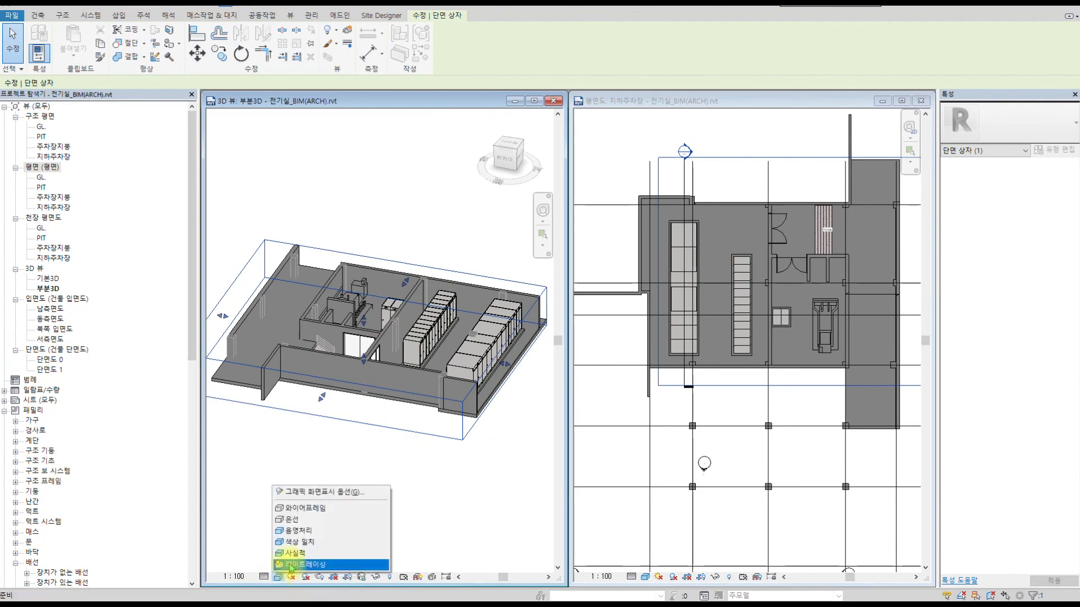
left_click(297, 531)
scroll(358, 321, "up", 2)
mouse_move(466, 383)
middle_mouse_down("shift")
mouse_move(448, 441)
mouse_move(321, 438)
mouse_move(304, 353)
mouse_move(362, 322)
mouse_move(468, 429)
middle_mouse_up("shift")
scroll(467, 429, "down", 2)
scroll(383, 243, "up", 1)
middle_click_drag(383, 243, 368, 184)
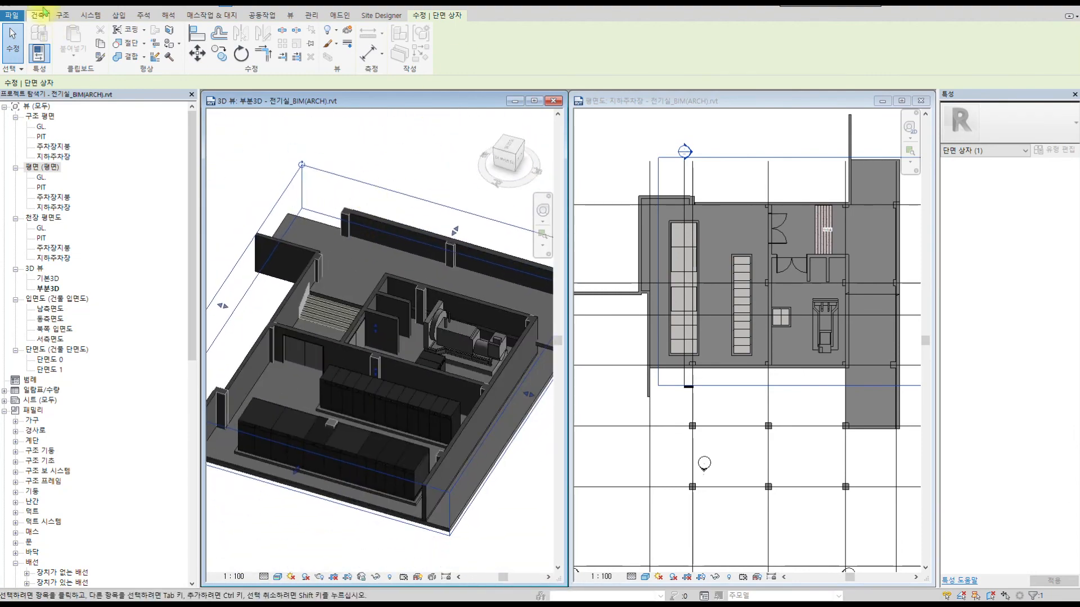
key("Escape")
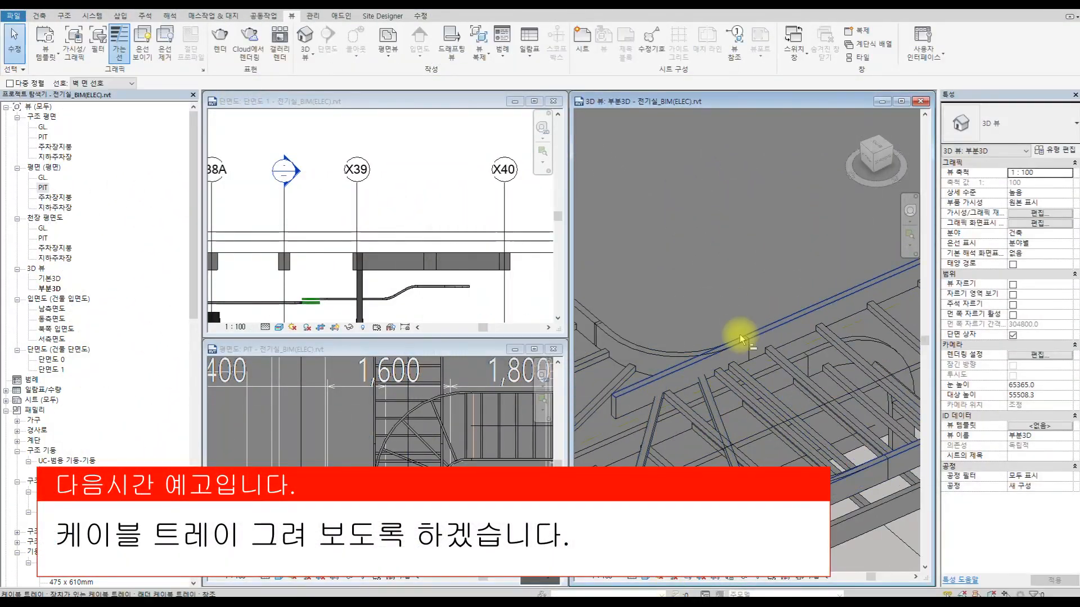
- Examine the cable trays above the cabinets in section 단면도 0 of the 전기실_BIM(ELEC) model, closing the section when done
left_click(623, 392)
left_click(455, 404)
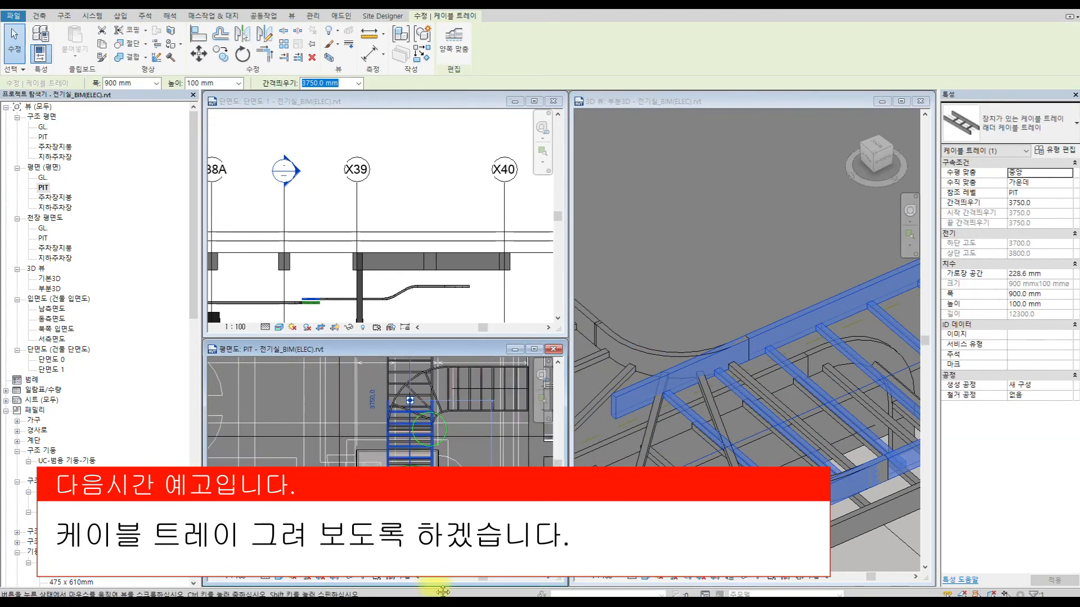
scroll(455, 290, "up", 5)
right_click(409, 430)
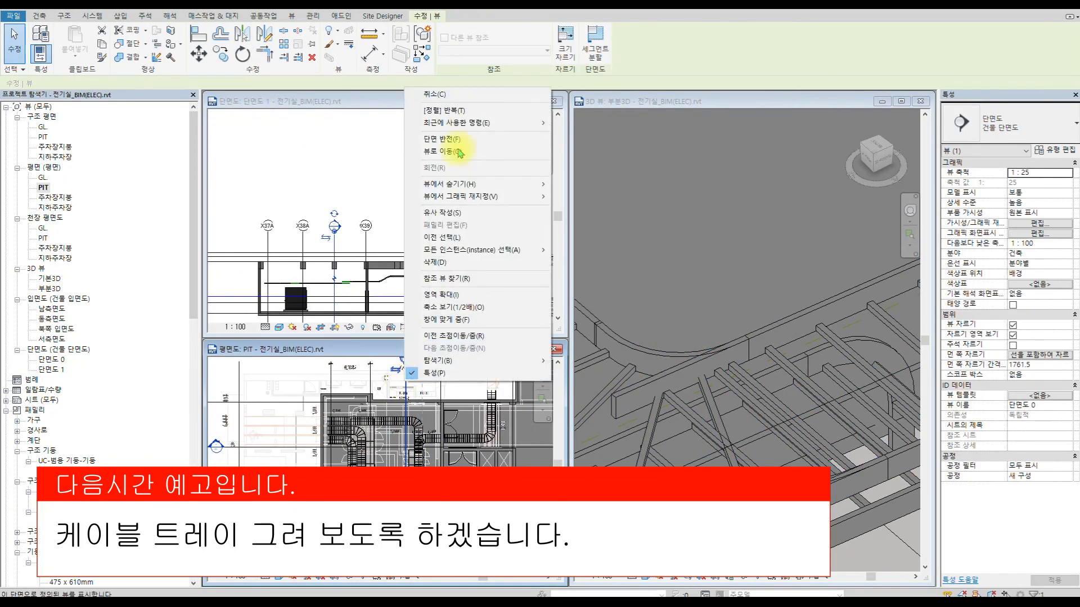
left_click(427, 369)
scroll(405, 290, "up", 5)
key("Escape")
scroll(352, 346, "down", 3)
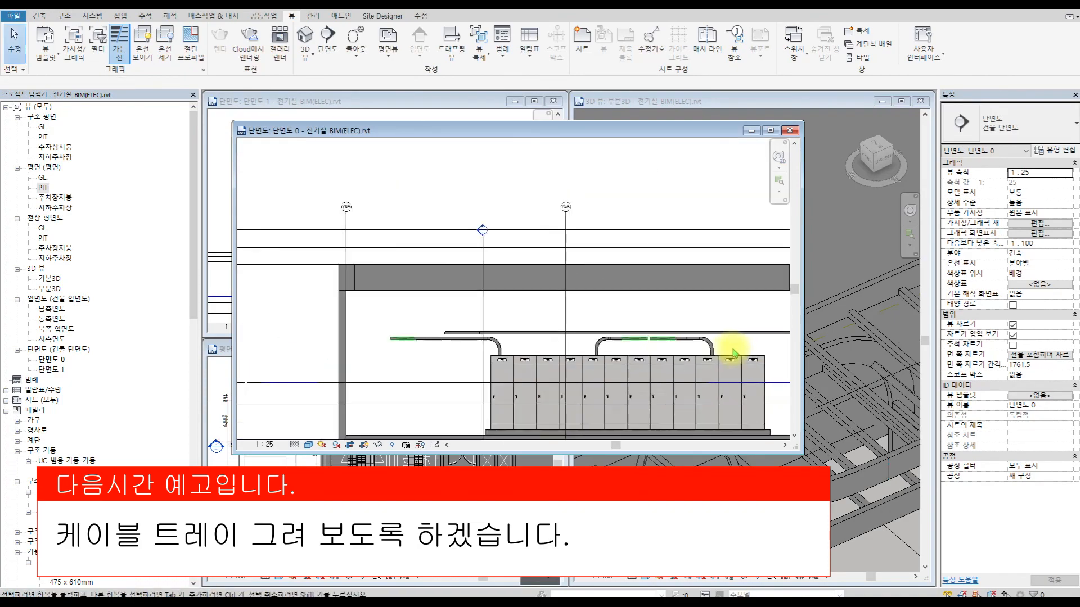
left_click(790, 130)
- Examine the cable tray runs in section 단면도 1 and the 부분3D view, and tile the open views
left_click(415, 272)
scroll(415, 272, "down", 5)
left_click(687, 292)
scroll(687, 291, "down", 3)
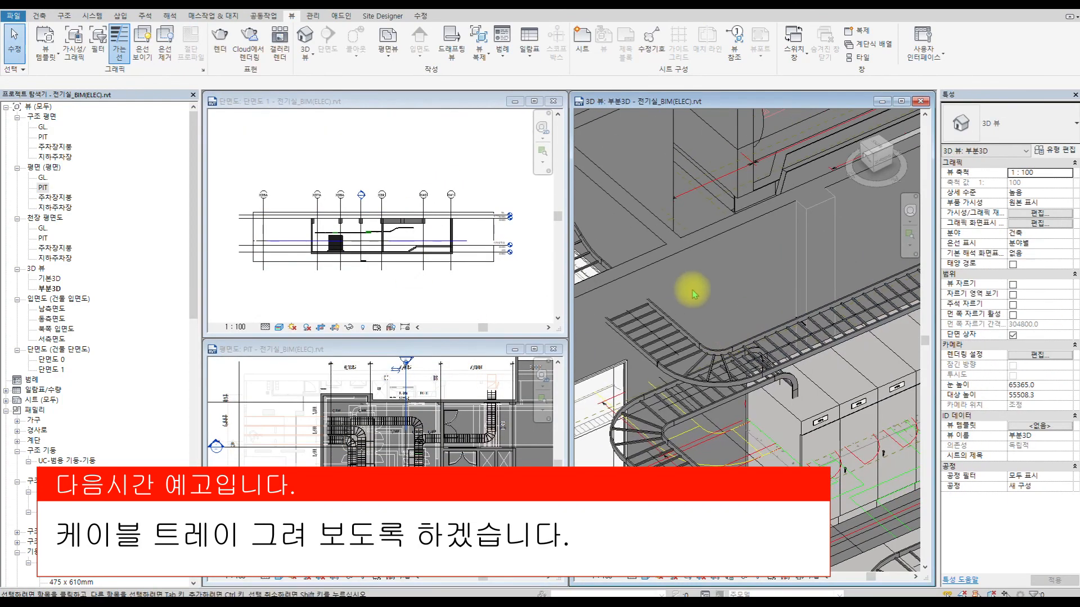
key("w")
key("t")
- Maximize the 부분3D view, frame the cable trays above the cabinets, and open the Rendering settings
left_click(536, 102)
scroll(586, 296, "down", 2)
scroll(586, 297, "down", 2)
middle_click_drag(887, 338, 852, 404)
scroll(852, 403, "up", 1)
left_click(798, 434)
left_click(292, 17)
left_click(219, 42)
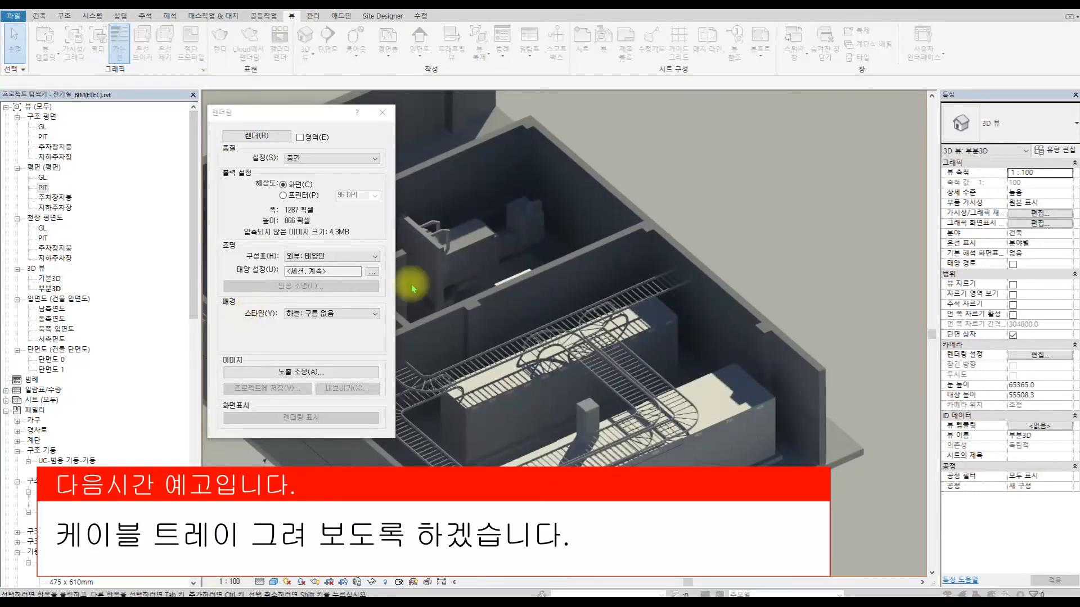